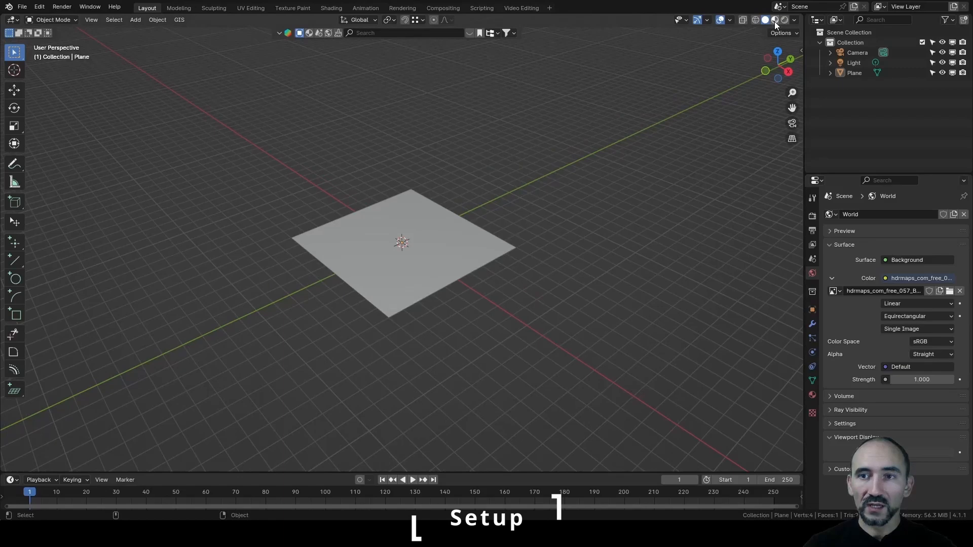
Switch the viewport to Material Preview shading and view the plane up close.
click(774, 22)
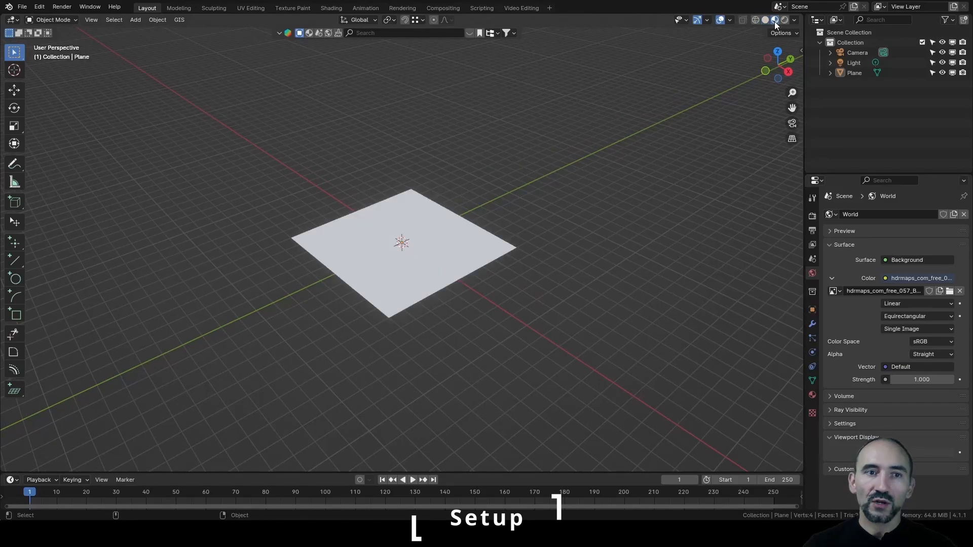
click(476, 242)
scroll(476, 242, up, 3)
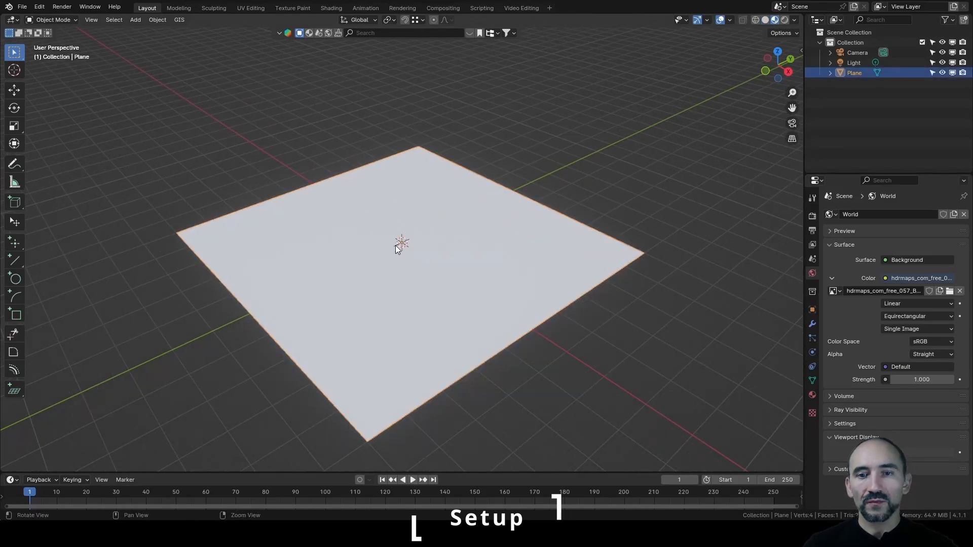
middle_drag(397, 245, 419, 249)
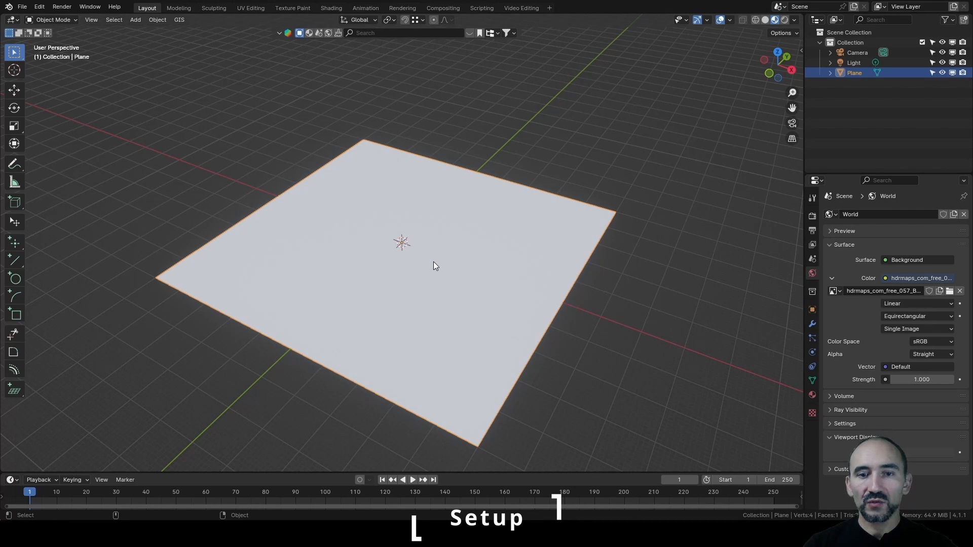
key(alt+a)
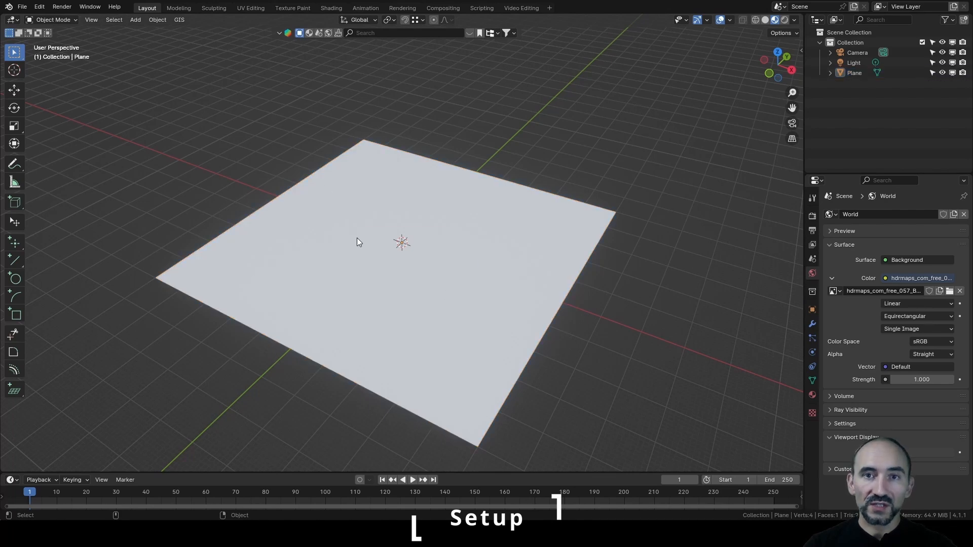
Add a Geometry Nodes workspace and create a new geometry node group on the plane.
click(509, 231)
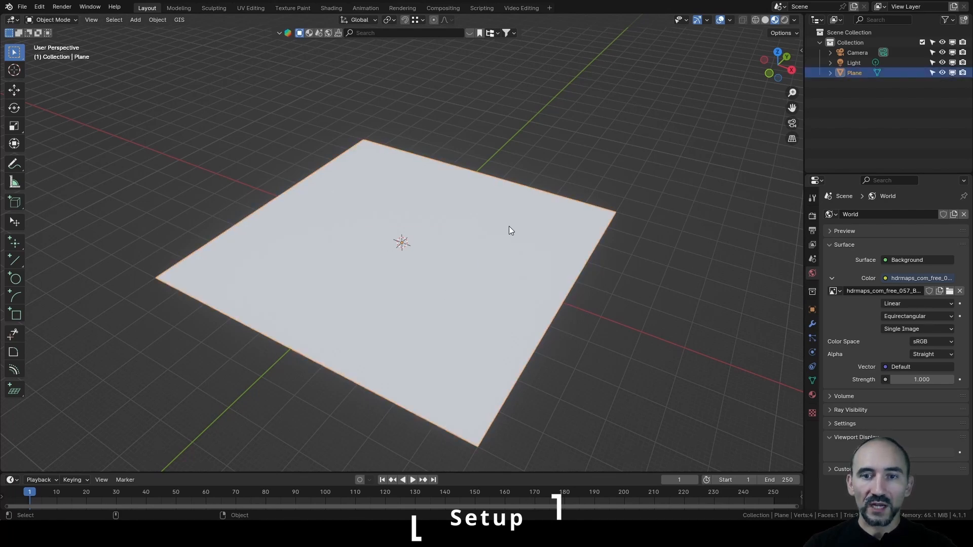
click(549, 8)
mouse_move(548, 25)
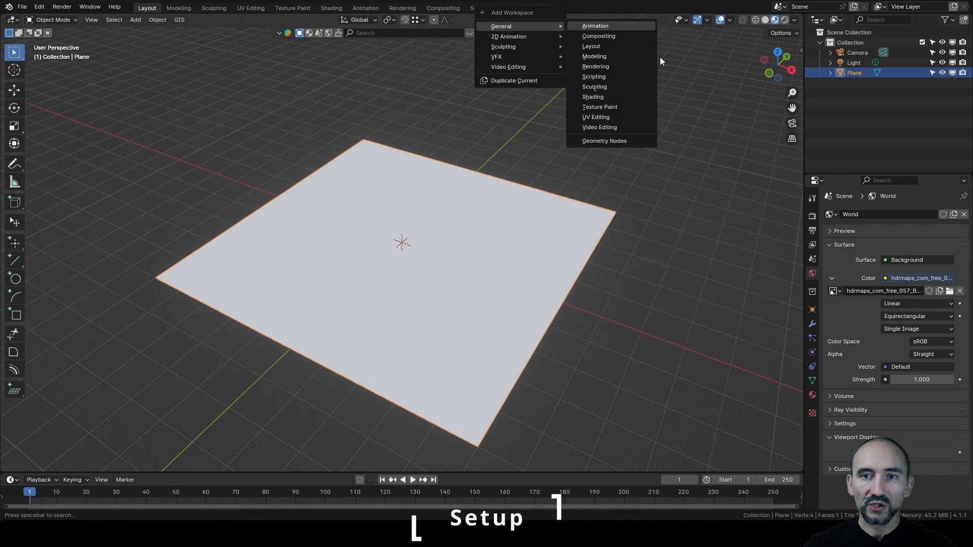
click(622, 142)
click(403, 248)
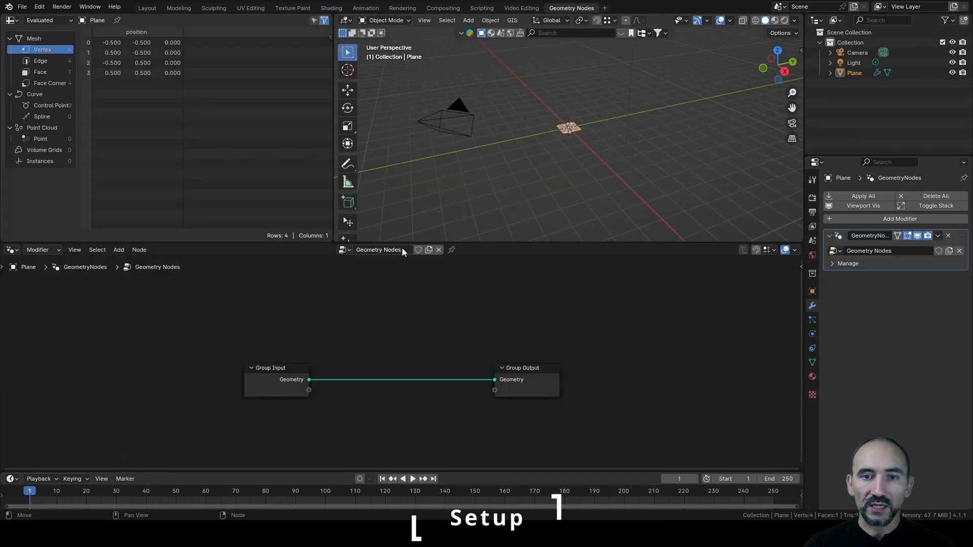
scroll(646, 148, up, 5)
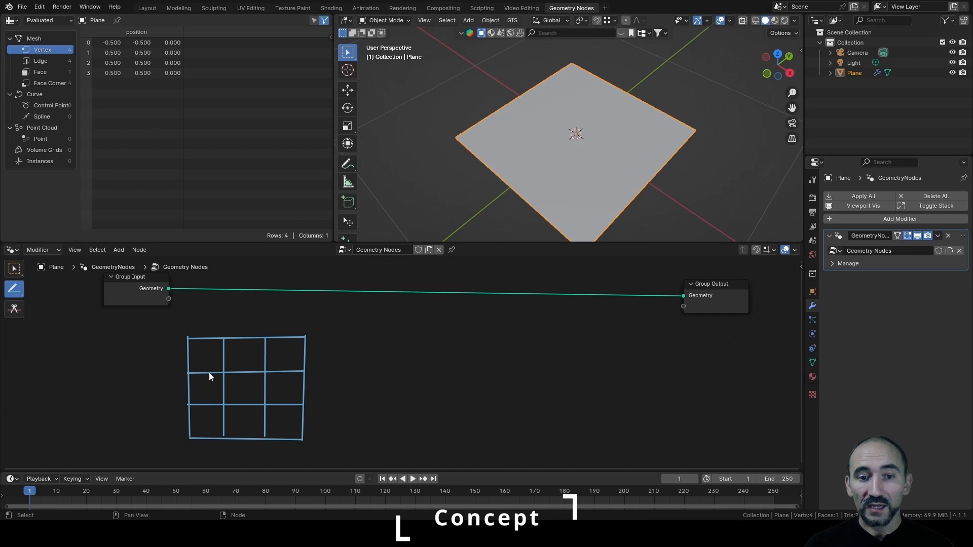
Annotate the node editor with circled grid rows, an arrow and a wireframe sphere with marked vertices, and clear the annotations.
mouse_move(183, 404)
mouse_down()
mouse_move(311, 408)
mouse_move(180, 404)
mouse_up()
drag(185, 329, 346, 339)
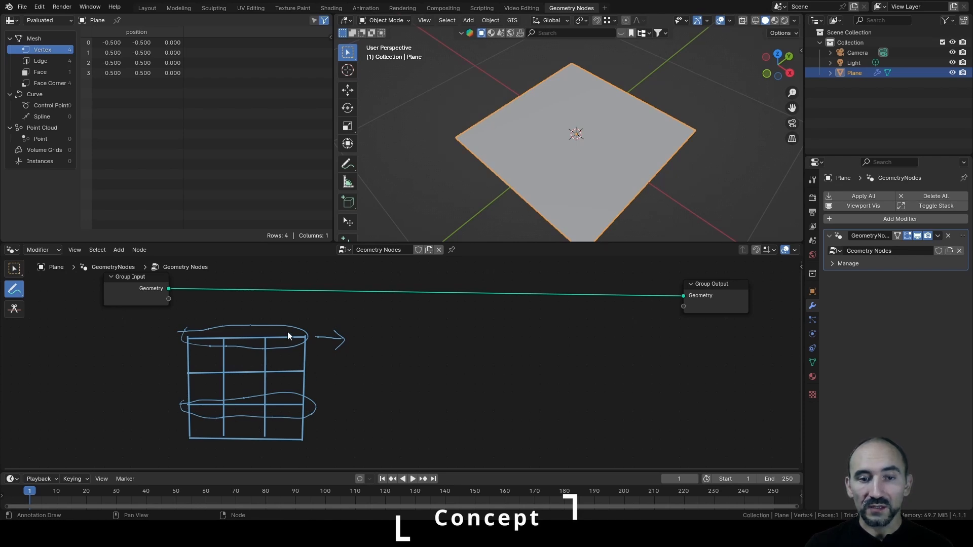
drag(432, 339, 446, 406)
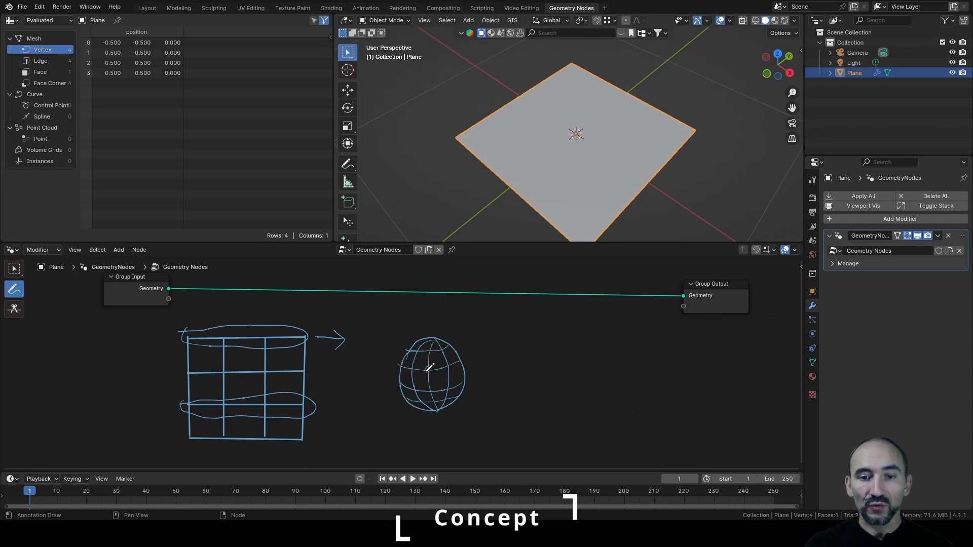
mouse_move(430, 367)
mouse_down()
mouse_move(426, 375)
mouse_move(449, 358)
mouse_up()
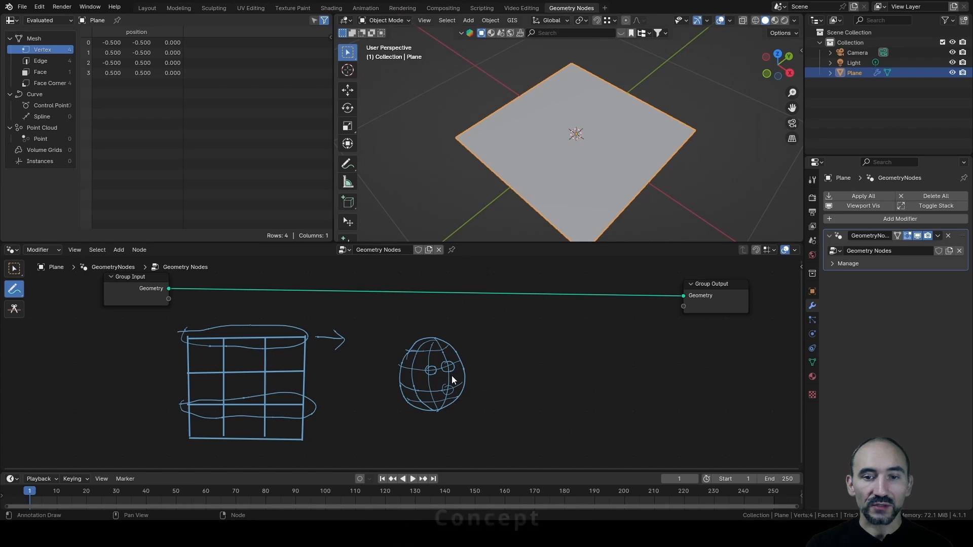
drag(14, 289, 72, 357)
click(72, 357)
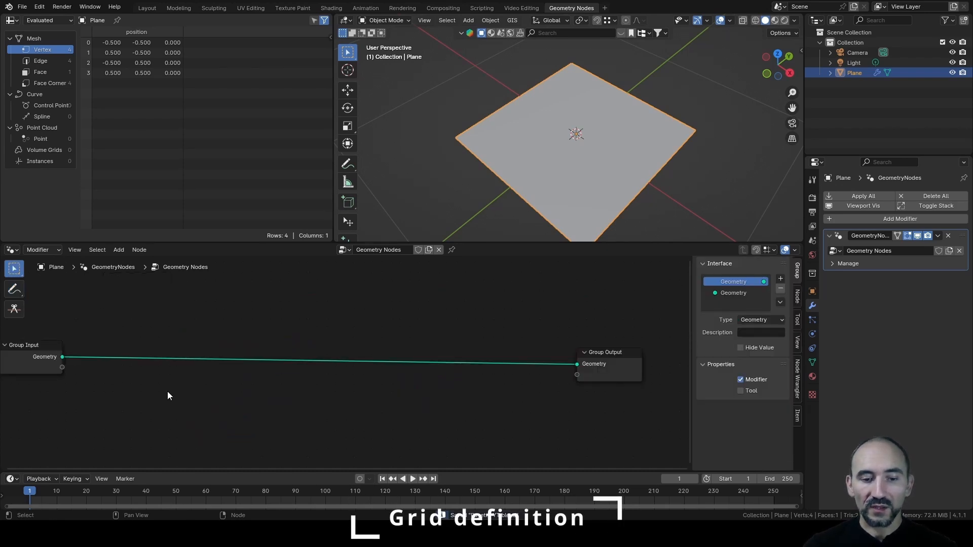
Add a Grid node to the node tree so that its Mesh output feeds the Group Output.
key(F3)
text(grid)
key(Return)
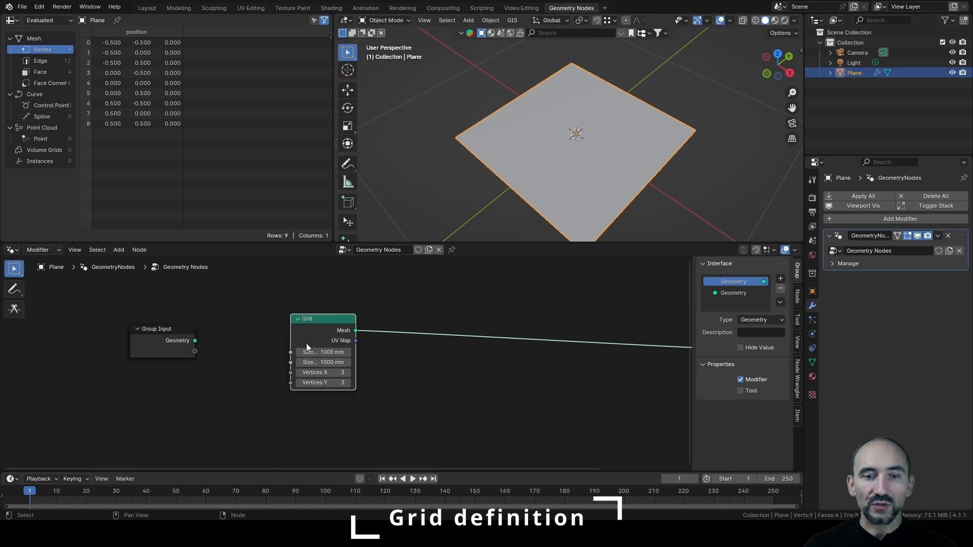
click(306, 342)
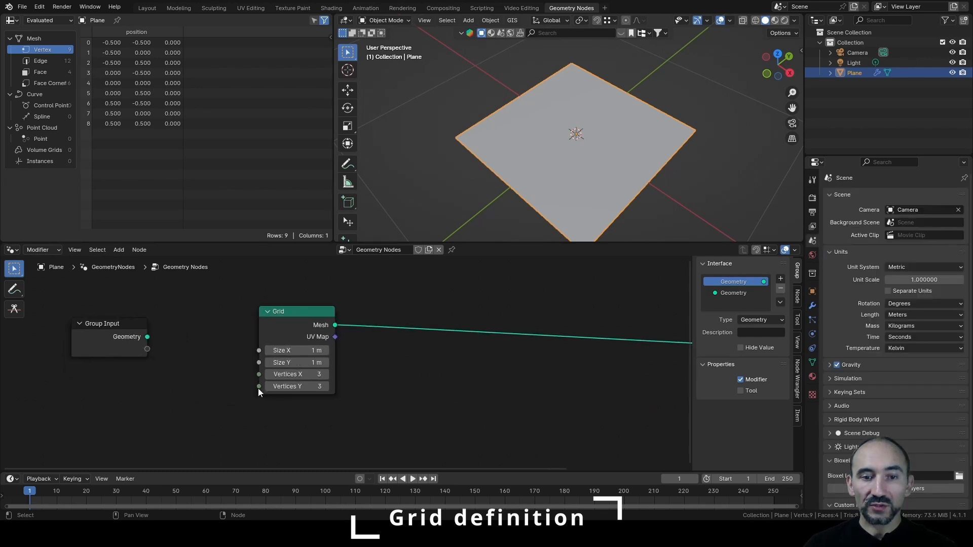
Expose the Grid's Vertices Y as a group input named Resolution and make it a single value.
drag(259, 387, 148, 350)
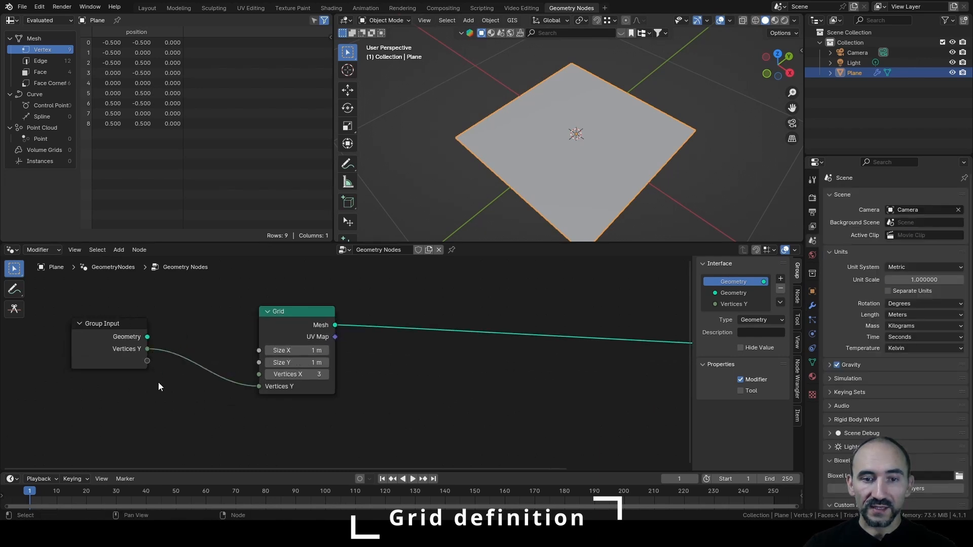
double_click(721, 303)
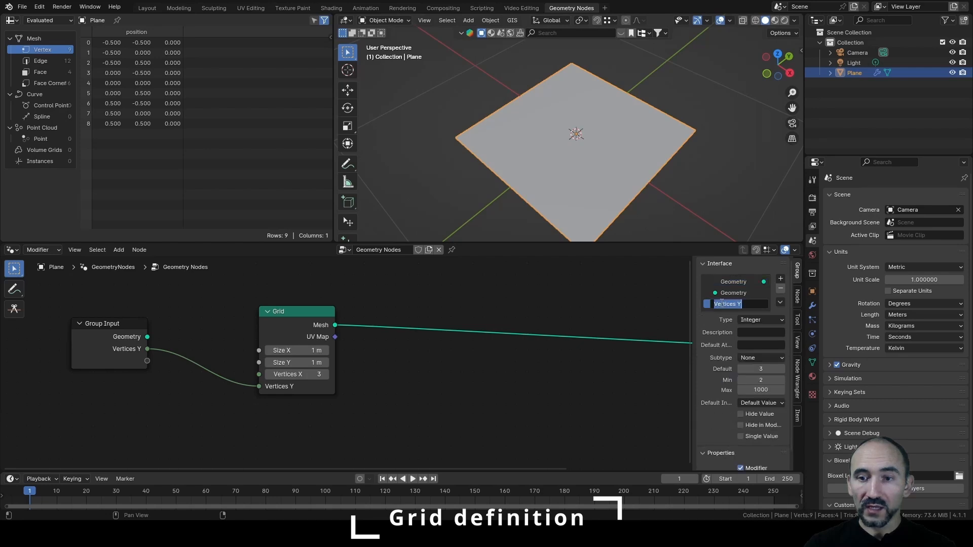
text(R)
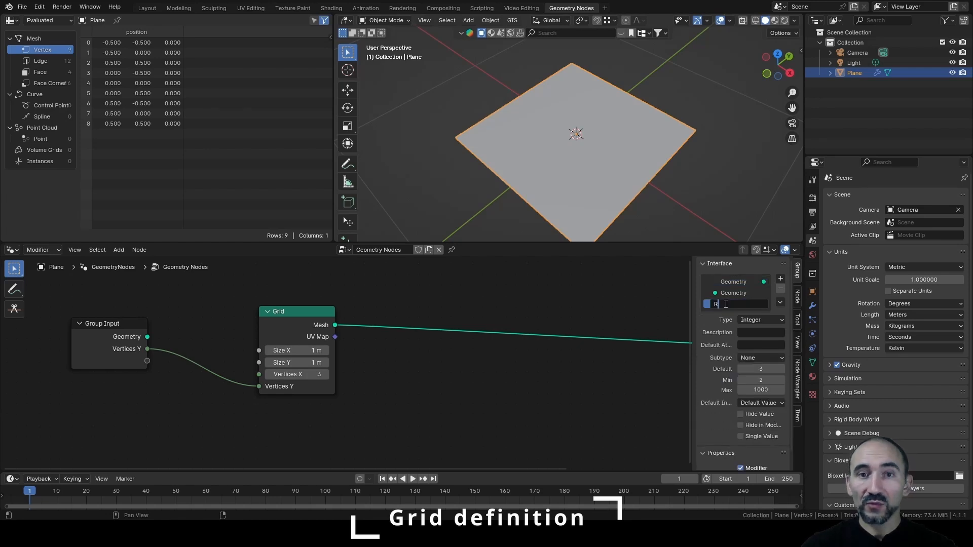
text(esolution)
key(Return)
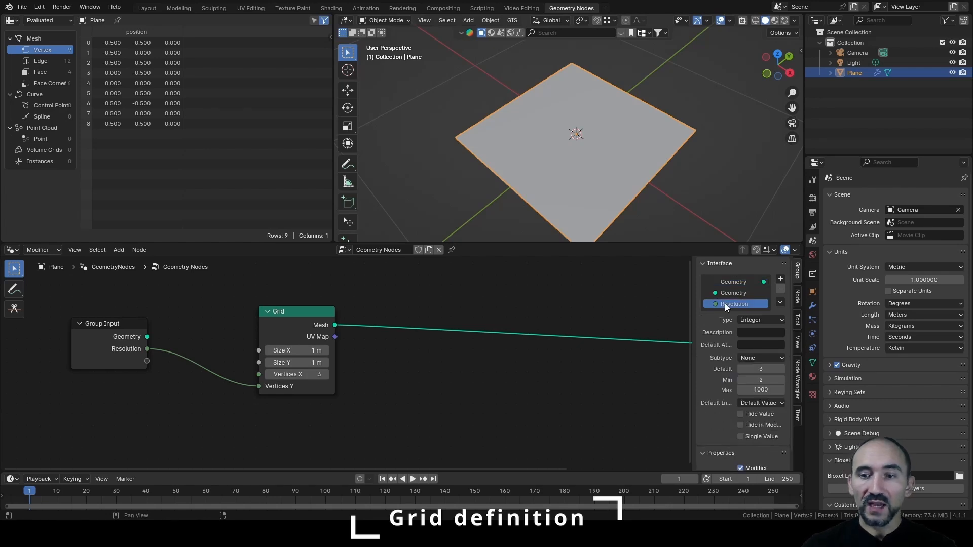
click(741, 437)
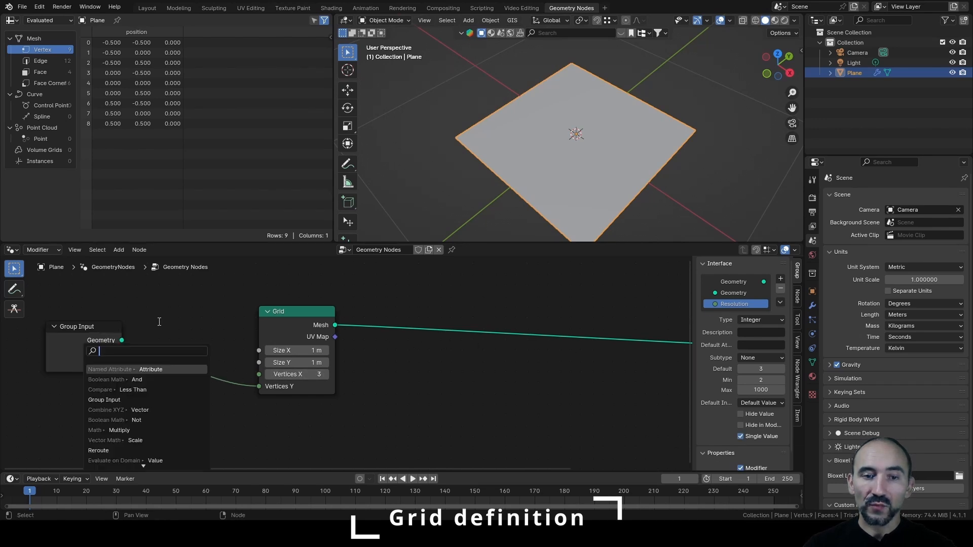
Add a Multiply math node fed by Resolution and connect its result to the Grid's Vertices X.
click(172, 321)
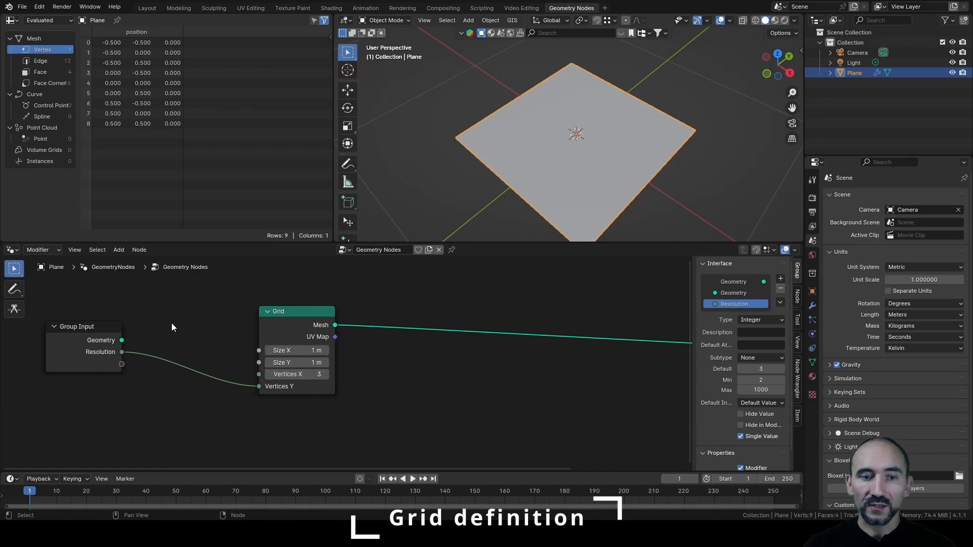
drag(122, 352, 157, 348)
text(multi)
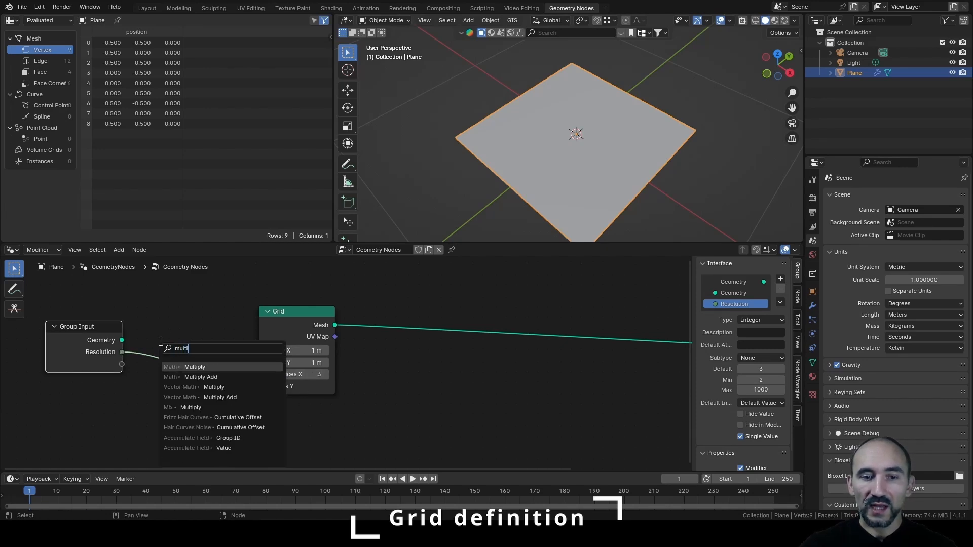
key(Return)
click(158, 284)
drag(231, 295, 259, 376)
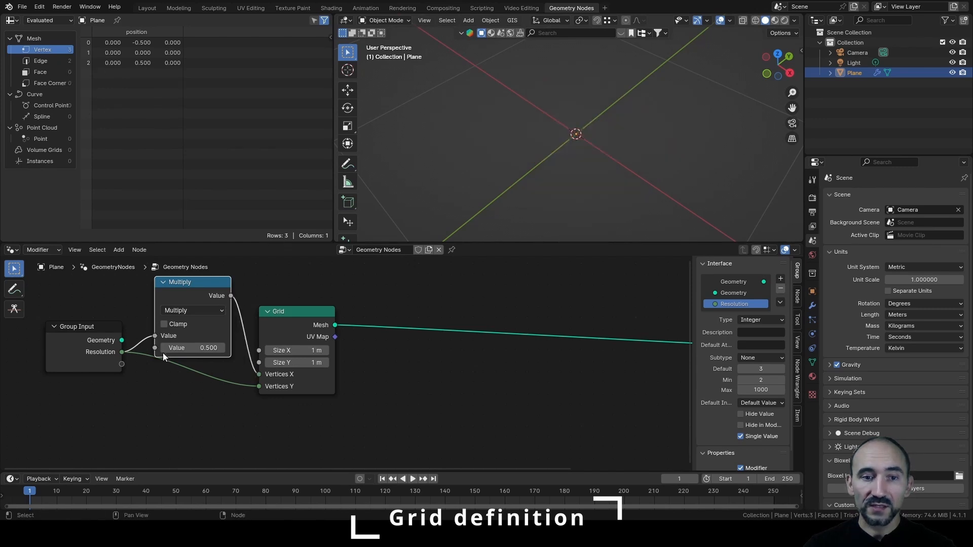
Expose the Multiply node's second value as a group input named Ratio and make it a single value.
drag(155, 349, 122, 365)
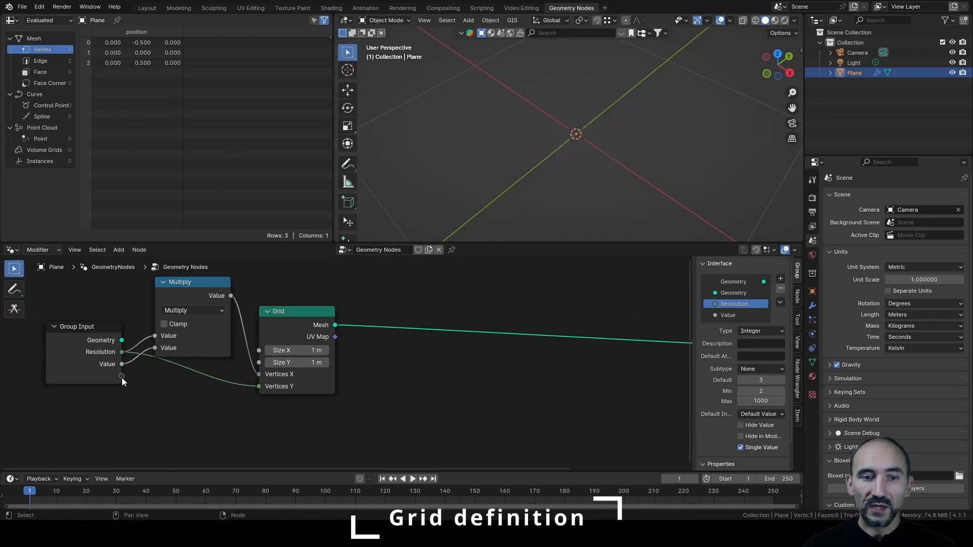
double_click(734, 315)
text(Ratio)
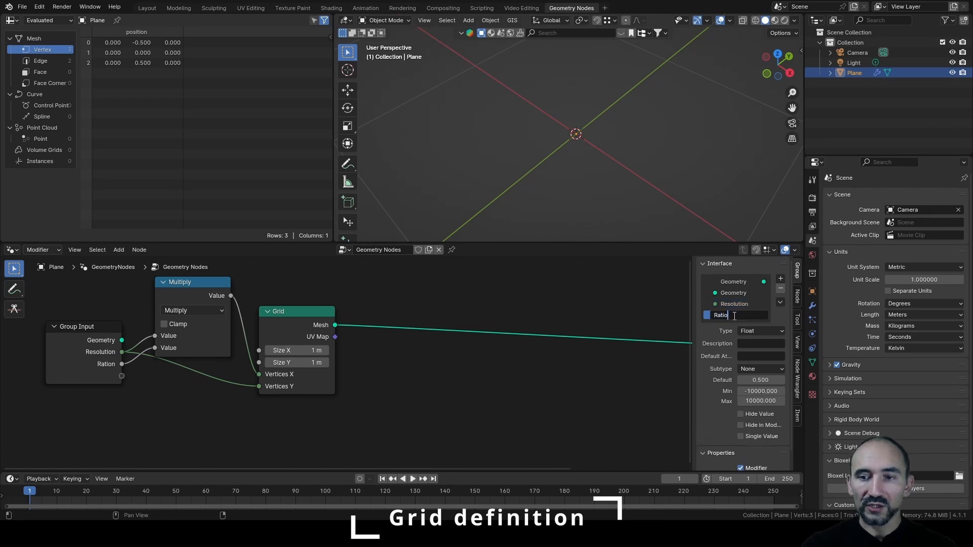
key(Return)
click(756, 439)
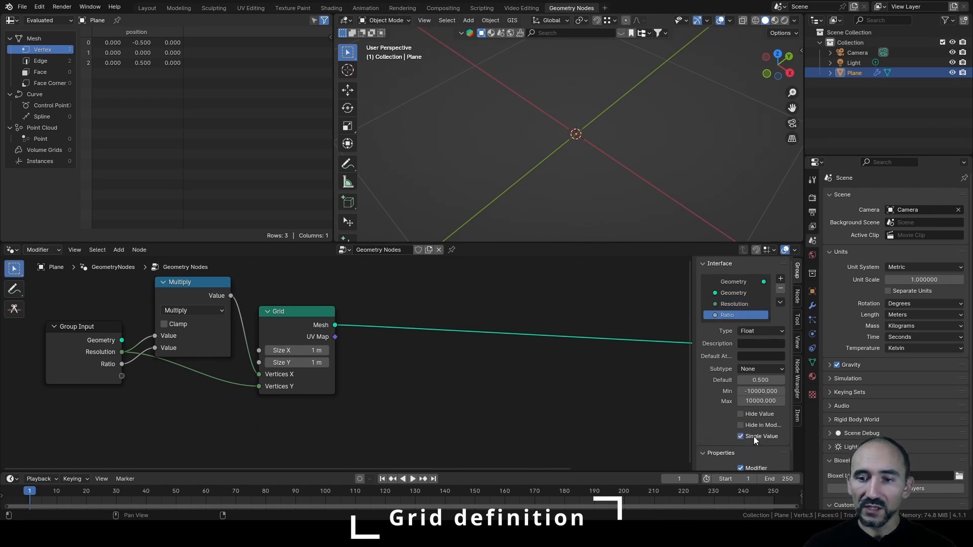
Set the Ratio input's minimum to 0.001.
click(762, 390)
text(0.0)
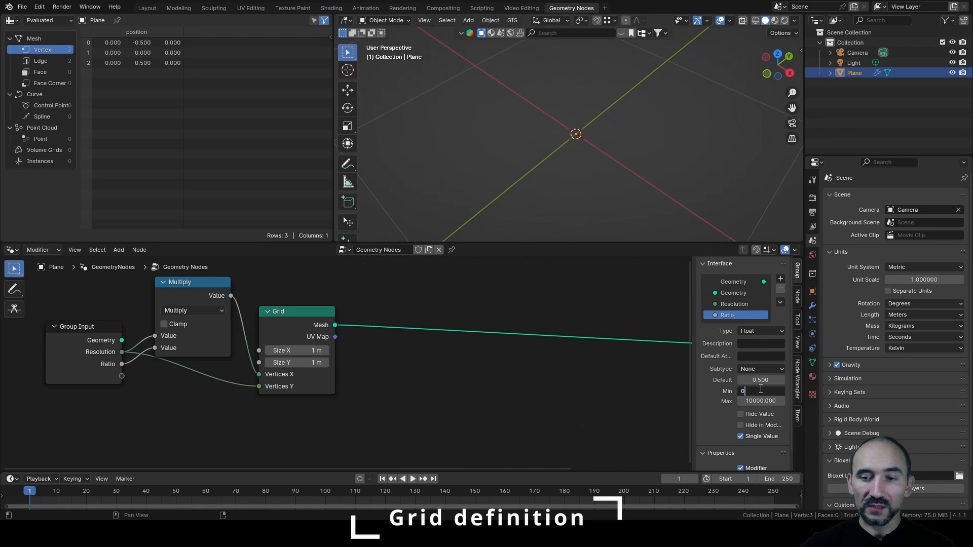
text(0)
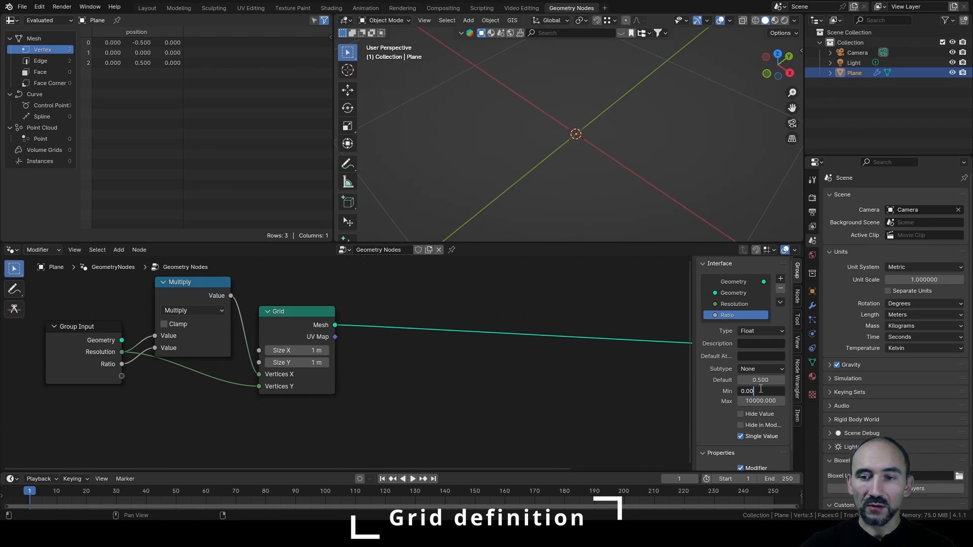
text(1)
key(Return)
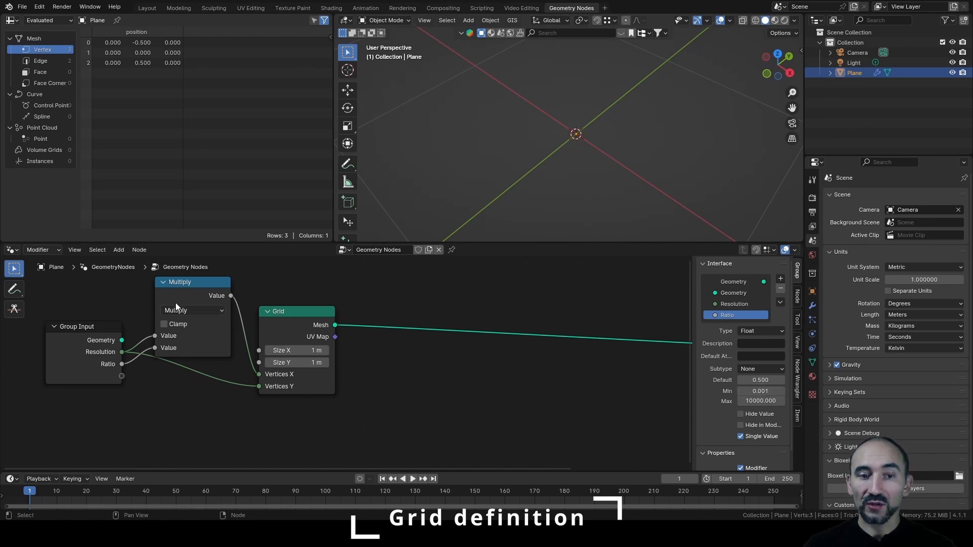
Tidy the Group Input and Multiply nodes, collapse the Multiply node and enable node snapping.
drag(77, 358, 72, 381)
click(194, 293)
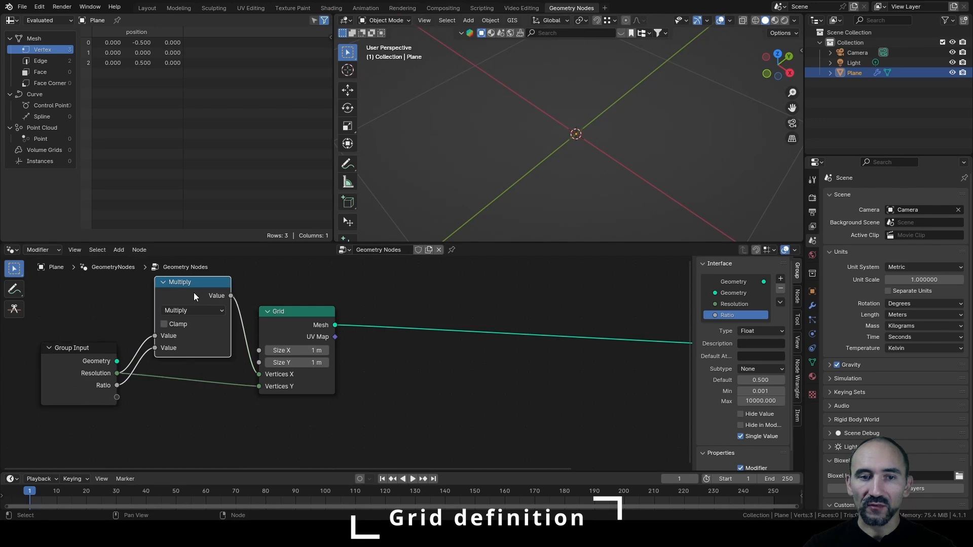
drag(194, 293, 201, 293)
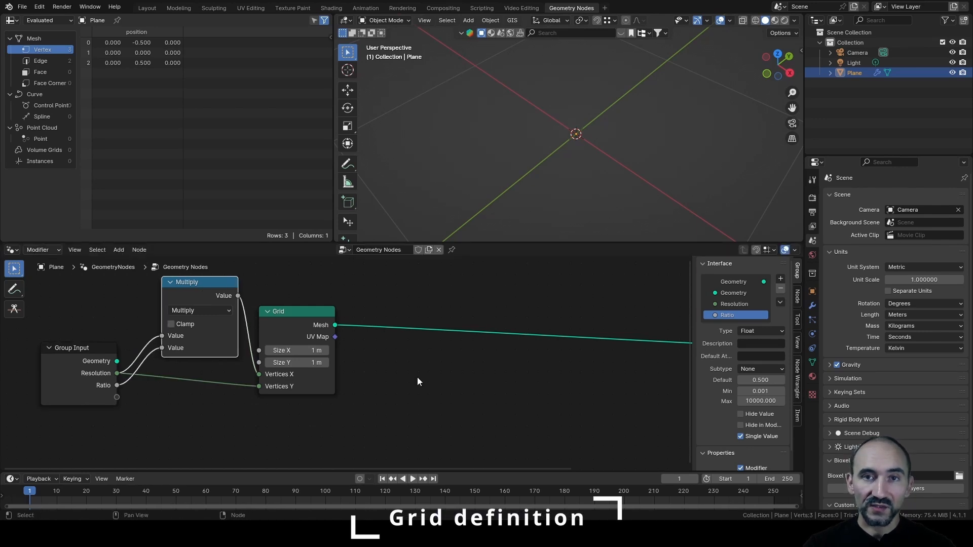
key(h)
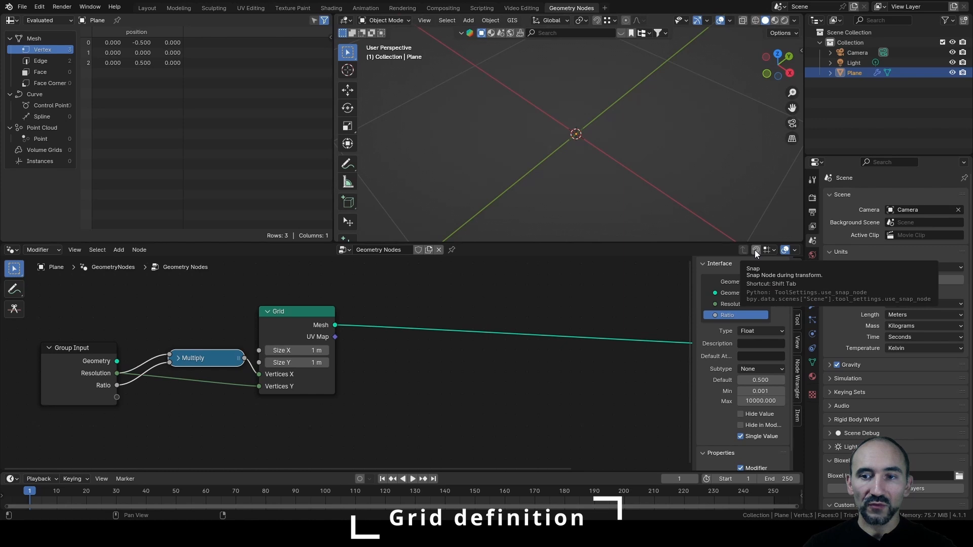
click(755, 250)
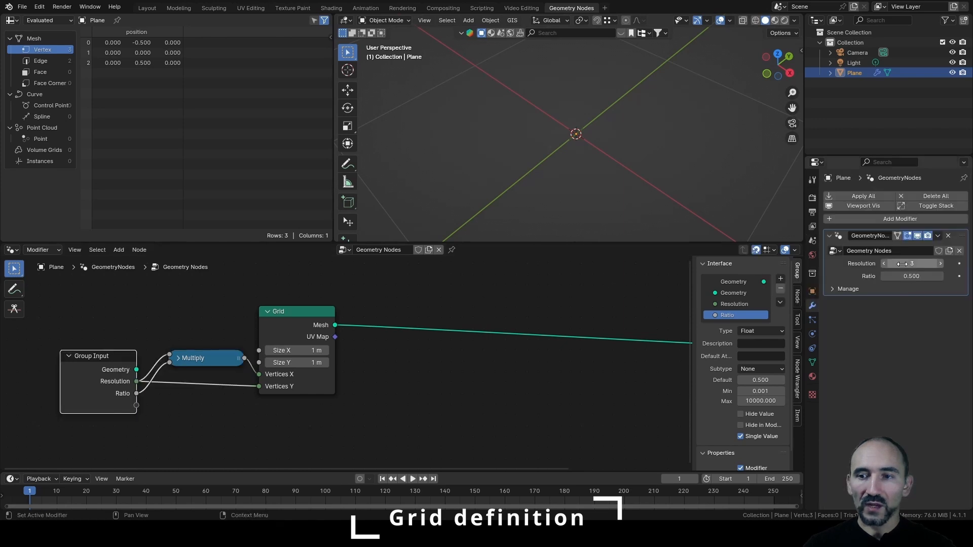
Set the modifier's Resolution to 100 and Ratio to 1.
drag(902, 263, 942, 263)
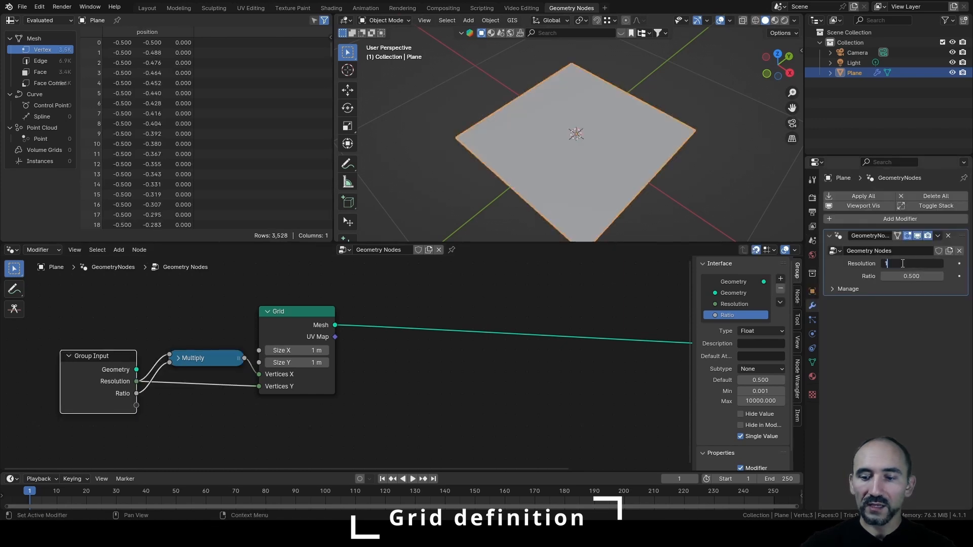
click(912, 276)
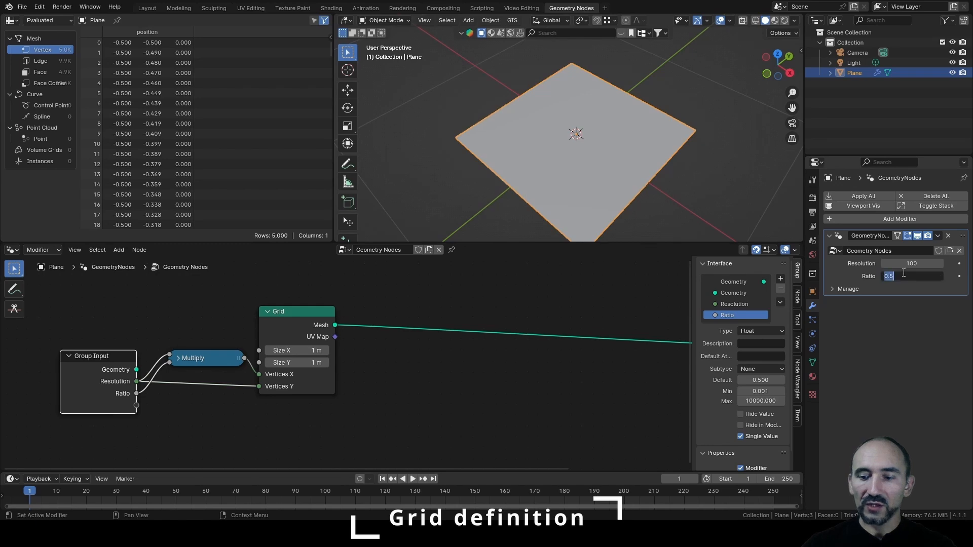
text(1)
key(Return)
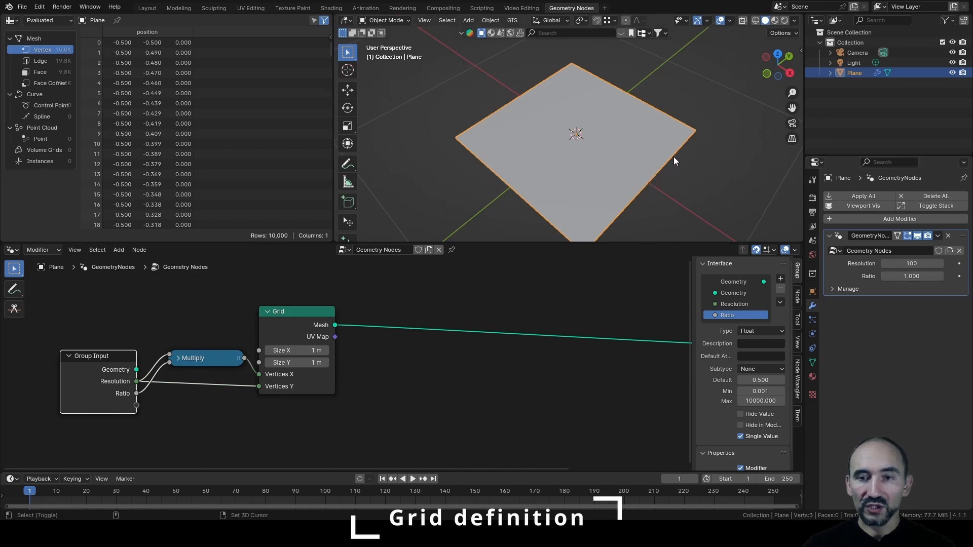
Display the grid as a wireframe and show its lower-right corner from the top view.
key(shift+z)
scroll(580, 133, up, 4)
mouse_move(673, 158)
alt+mouse_down()
mouse_move(580, 134)
mouse_move(568, 143)
alt+mouse_up()
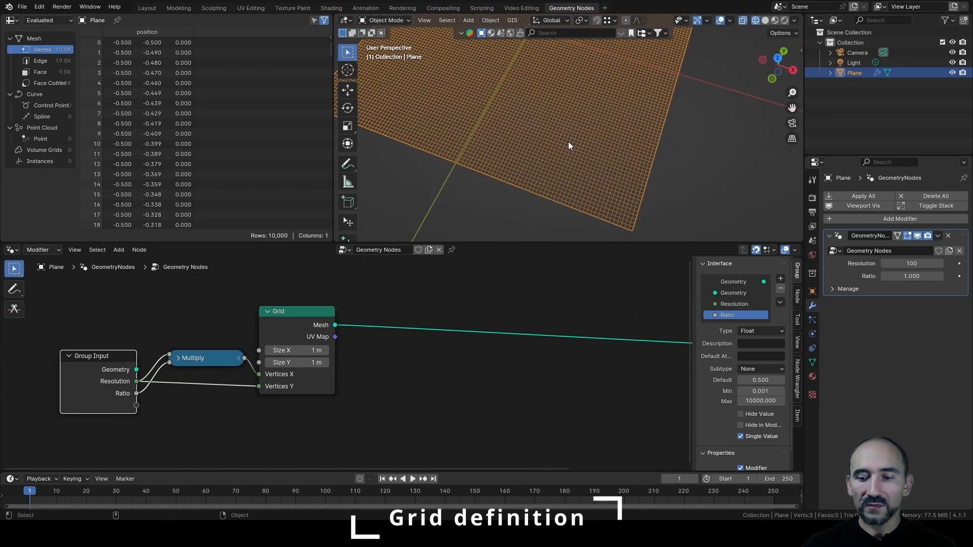
key(KP_7)
shift+middle_drag(564, 160, 505, 134)
scroll(546, 144, up, 13)
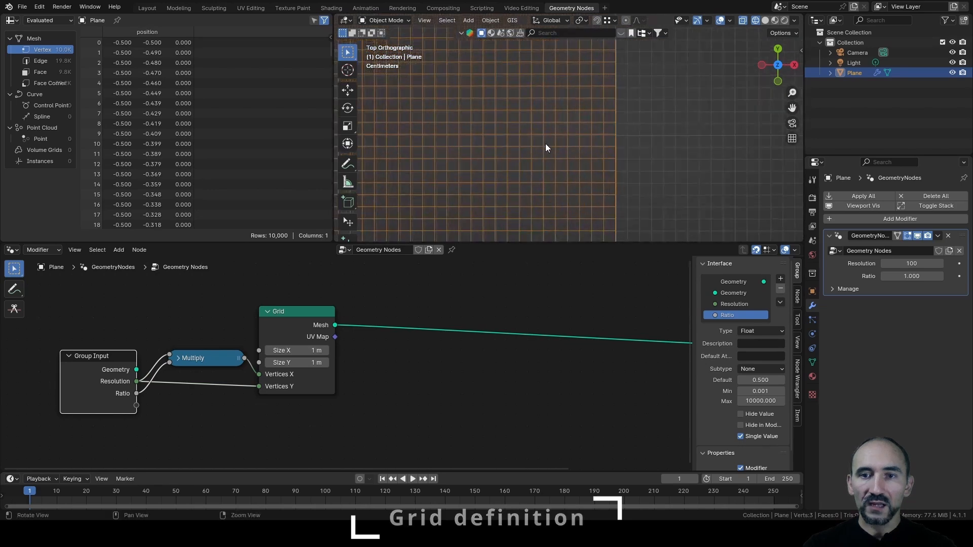
alt+scroll(552, 167, down, 1)
shift+middle_drag(564, 199, 586, 148)
Annotate the grid's lower-right corner with point circles, a shift arrow, offset circles beside the grid and loops around two columns.
key(shift+space)
key(d)
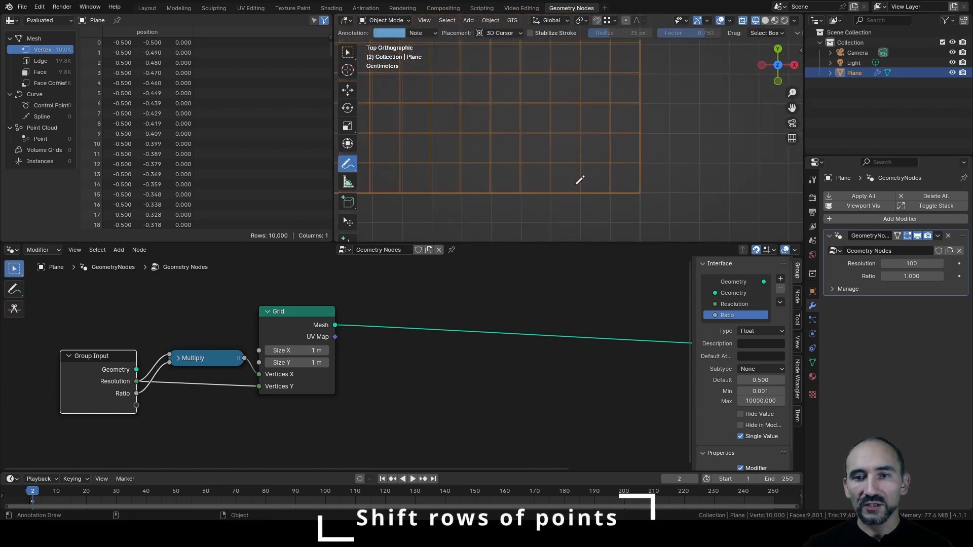
mouse_move(580, 180)
mouse_down()
mouse_move(610, 204)
mouse_move(624, 166)
mouse_move(614, 152)
mouse_move(648, 172)
mouse_up()
drag(635, 162, 613, 160)
drag(622, 155, 624, 162)
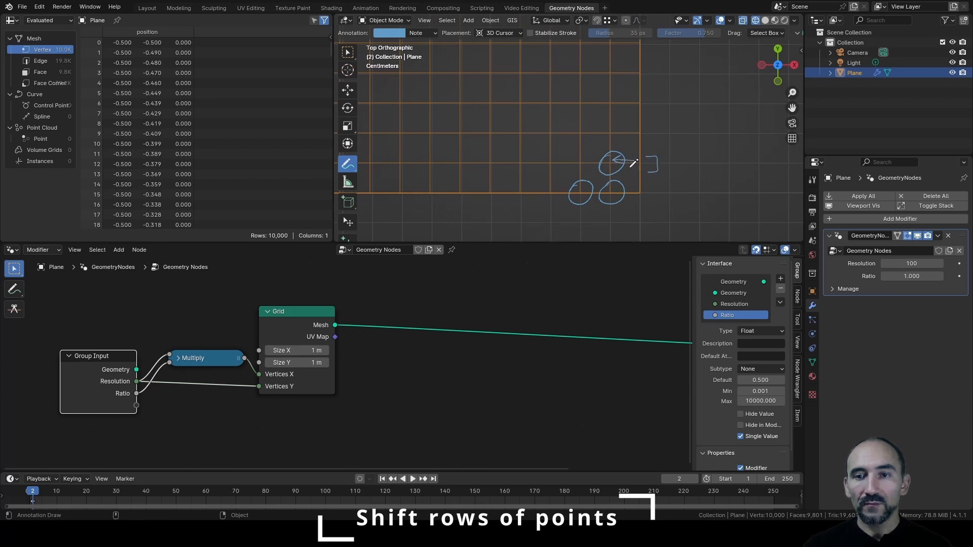
mouse_move(725, 160)
mouse_down()
mouse_move(743, 157)
mouse_move(710, 178)
mouse_move(726, 170)
mouse_move(741, 185)
mouse_move(739, 166)
mouse_move(711, 151)
mouse_up()
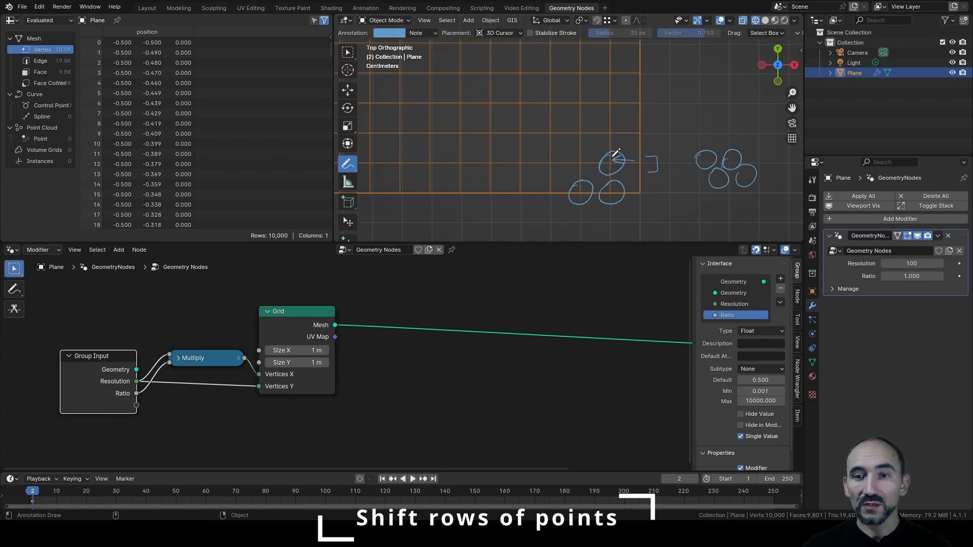
mouse_move(603, 64)
mouse_down()
mouse_move(604, 152)
mouse_move(627, 154)
mouse_move(615, 110)
mouse_move(609, 128)
mouse_up()
drag(540, 71, 547, 65)
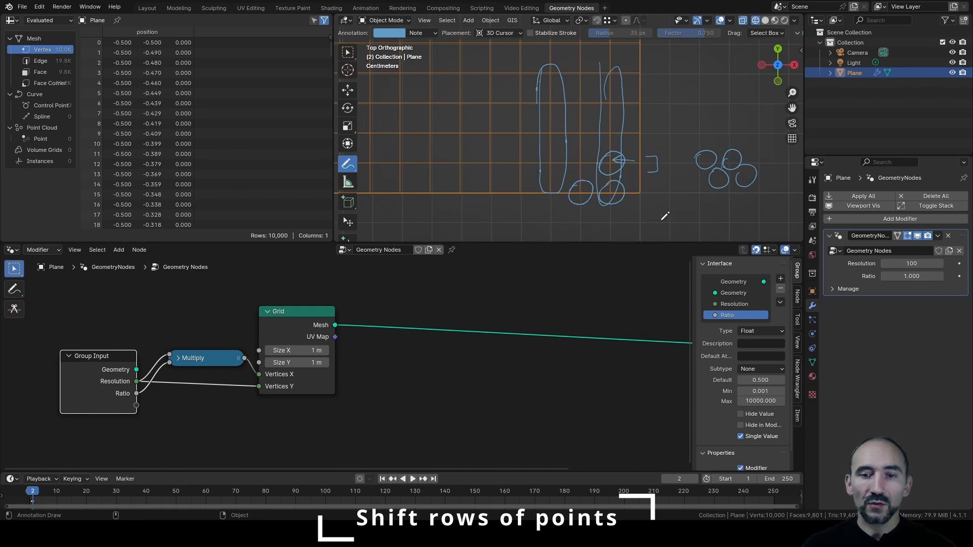
Group the Group Input, Multiply and Grid nodes in a frame labelled Grid definition.
scroll(189, 388, down, 3)
key(a)
key(ctrl+j)
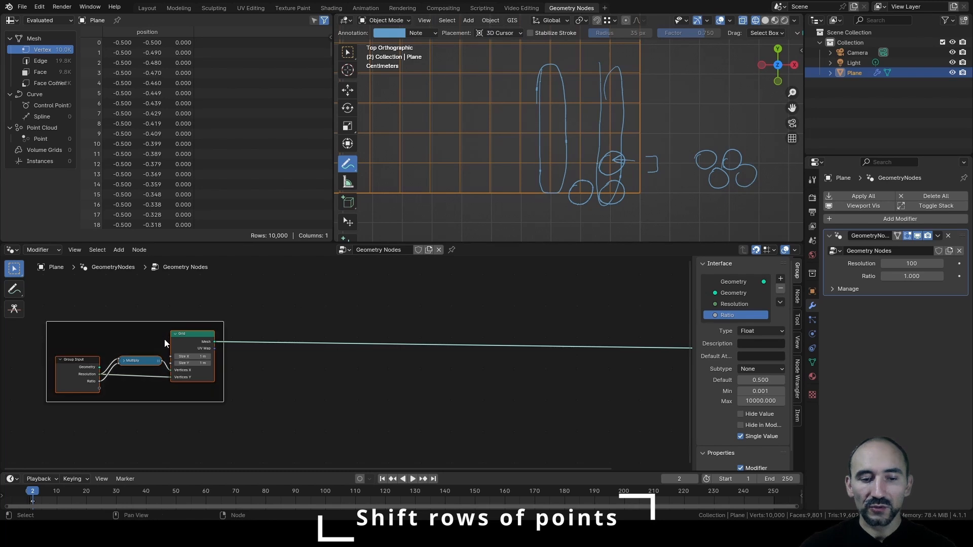
key(F2)
text(Grid defin)
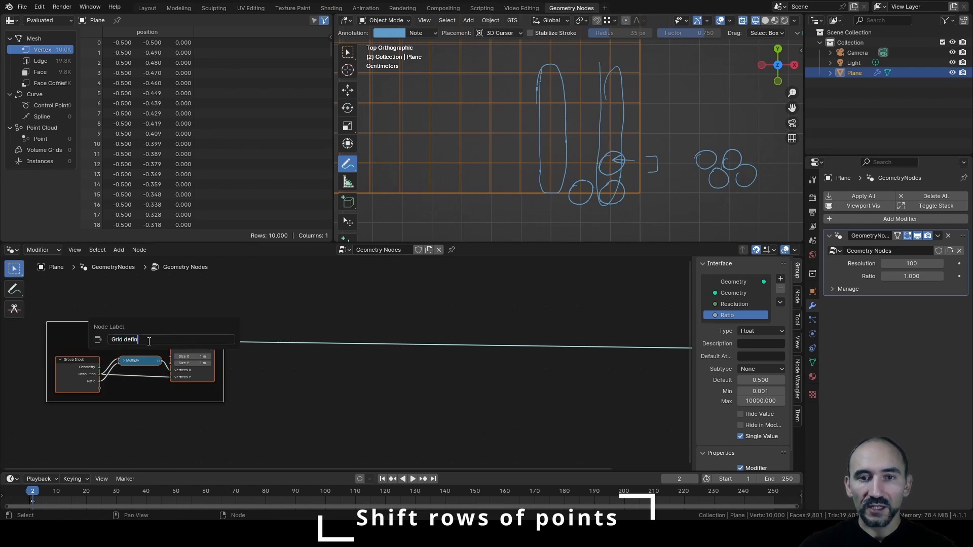
text(ition)
key(Return)
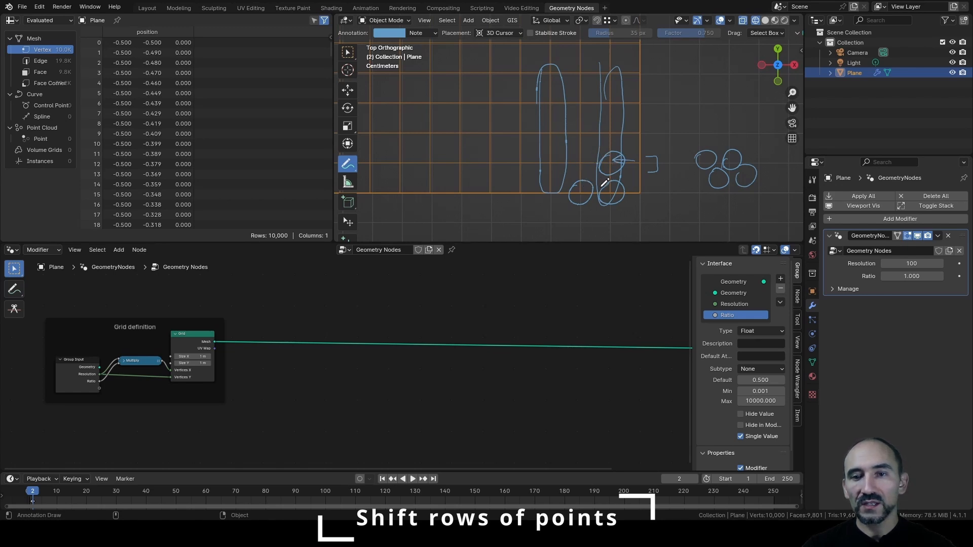
Insert a Set Position node on the link between the Grid and Group Output nodes.
scroll(494, 301, down, 1)
middle_drag(485, 301, 396, 307)
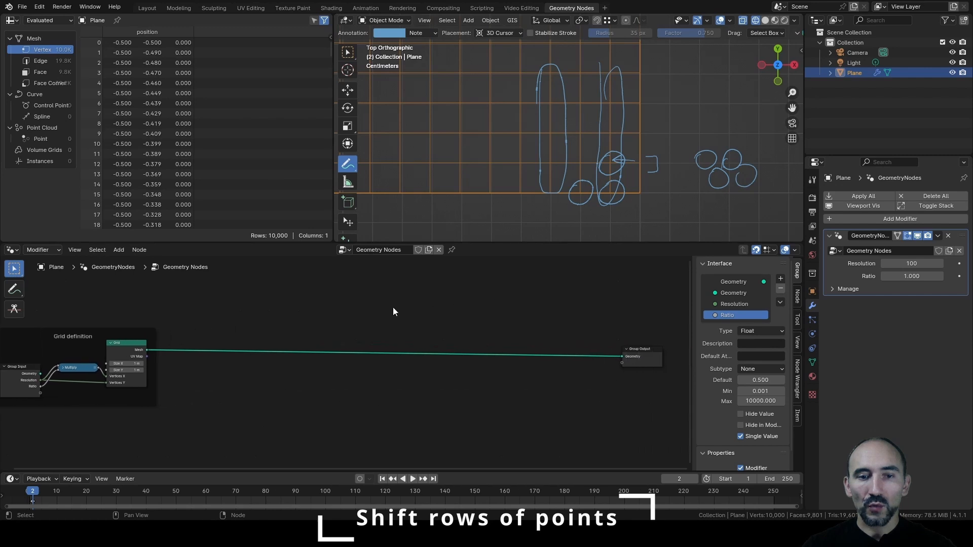
scroll(375, 312, up, 3)
key(F3)
text(set)
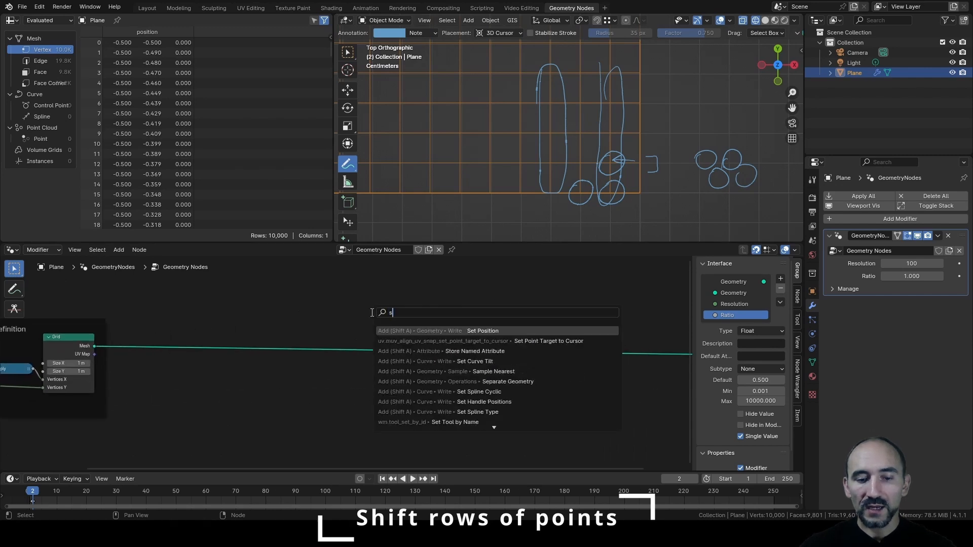
text( pos)
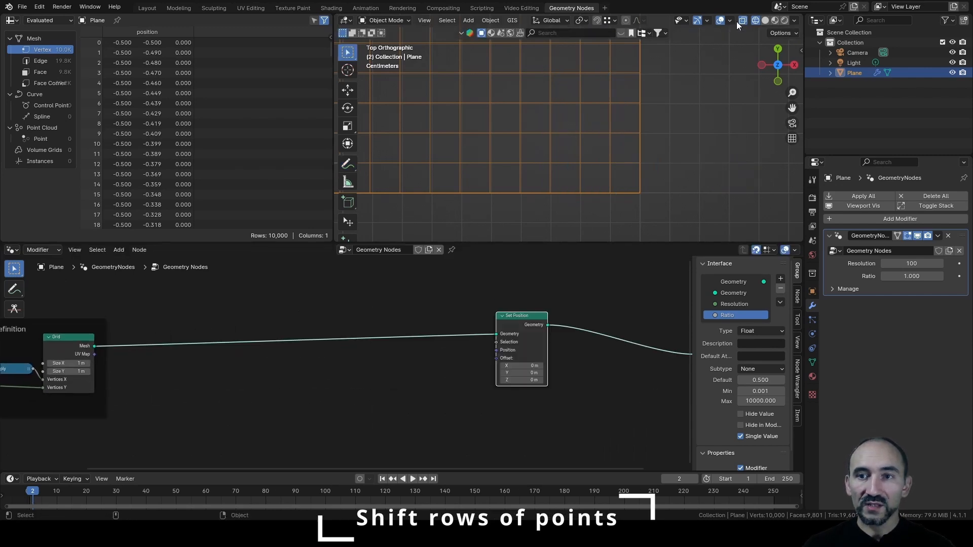
Check the Viewer Node Attribute Text option in the viewport overlays and view the grid's lower-left corner.
click(730, 21)
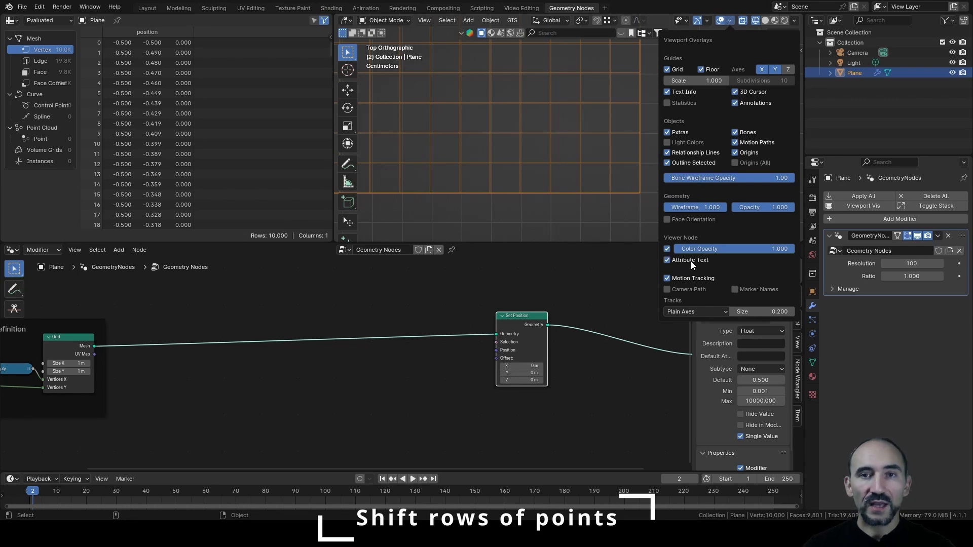
alt+right_drag(569, 126, 465, 121)
alt+middle_drag(466, 121, 710, 145)
alt+middle_drag(585, 145, 626, 135)
scroll(503, 153, down, 5)
scroll(507, 150, up, 4)
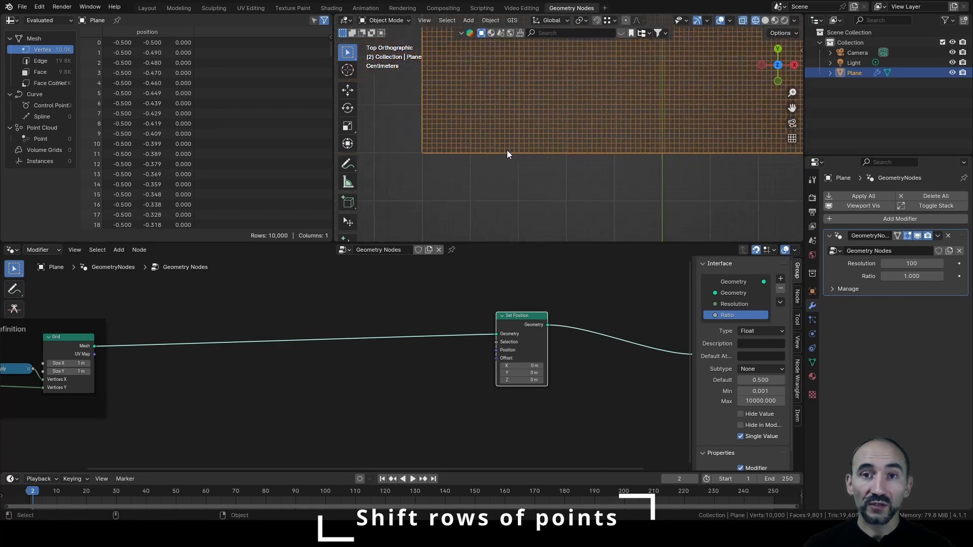
alt+middle_drag(428, 153, 570, 154)
Add an Index node between the Grid definition frame and the Set Position node.
click(395, 378)
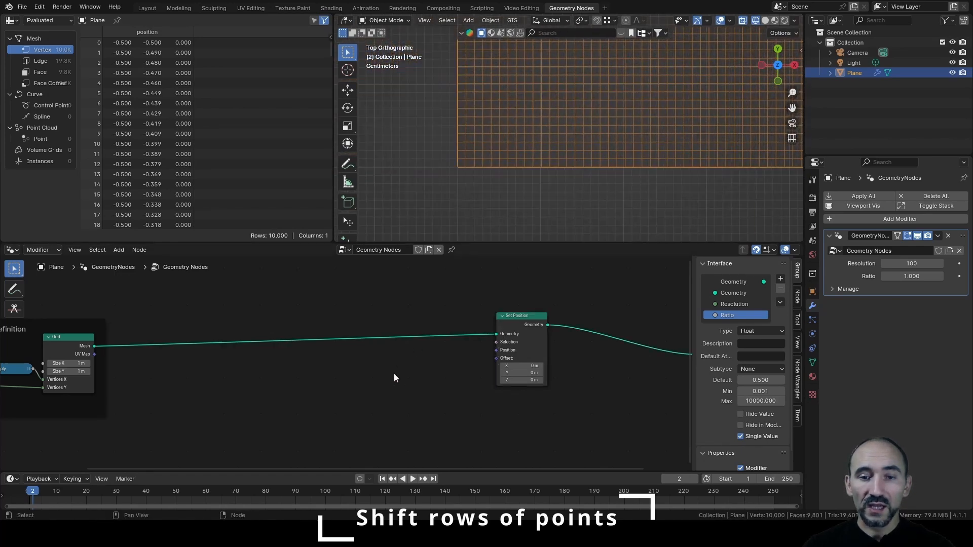
key(F3)
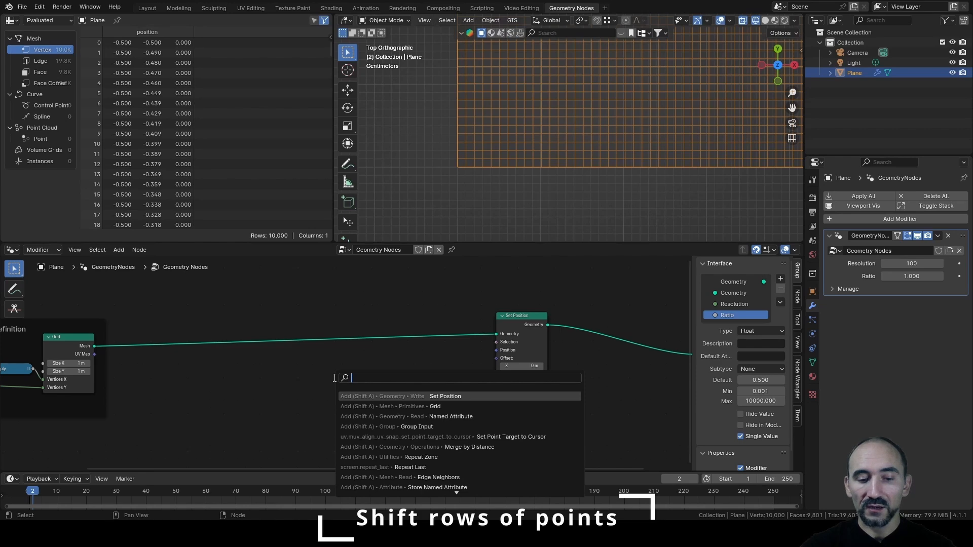
text(index)
key(Return)
click(315, 369)
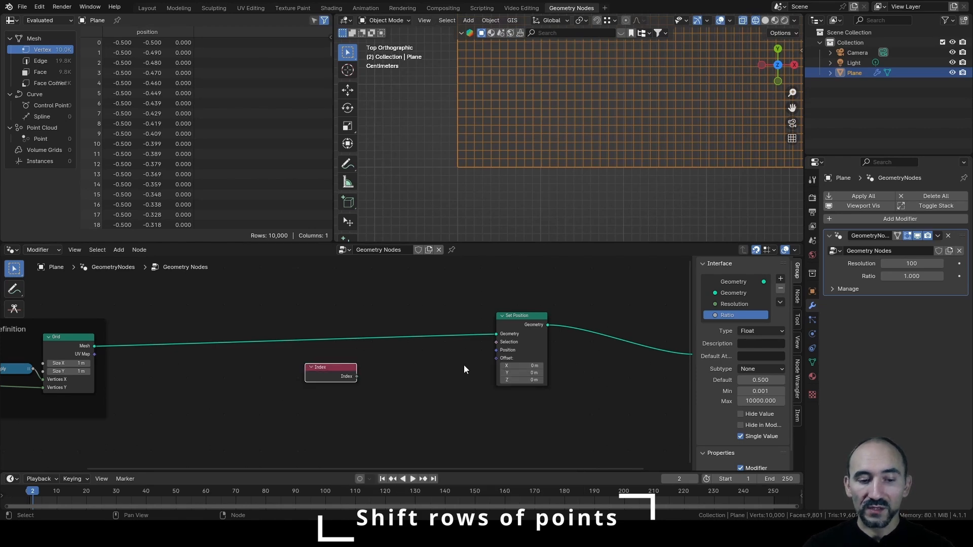
Preview the Index values on the Set Position geometry with a Viewer node, and move the Index node closer to the Grid definition frame.
ctrl+shift+click(520, 318)
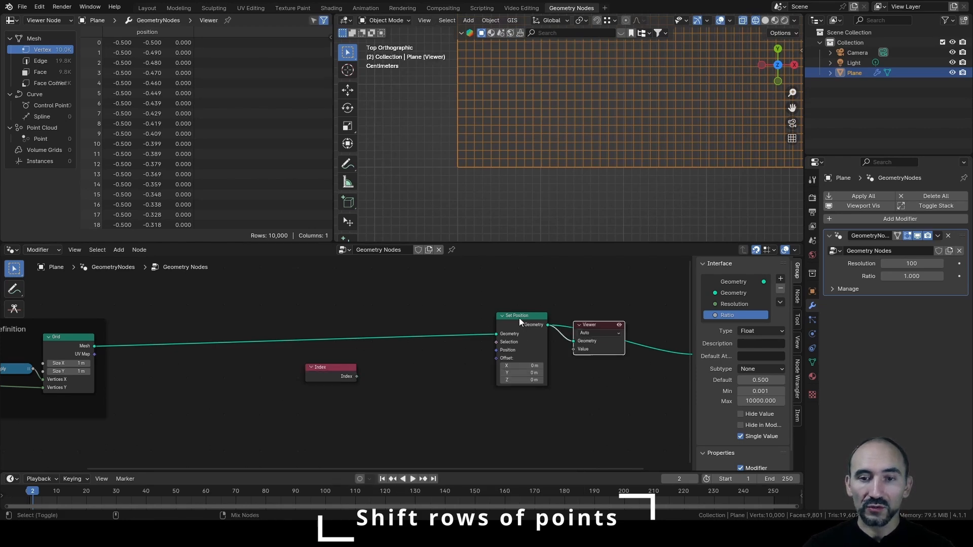
ctrl+shift+click(334, 376)
scroll(448, 182, up, 3)
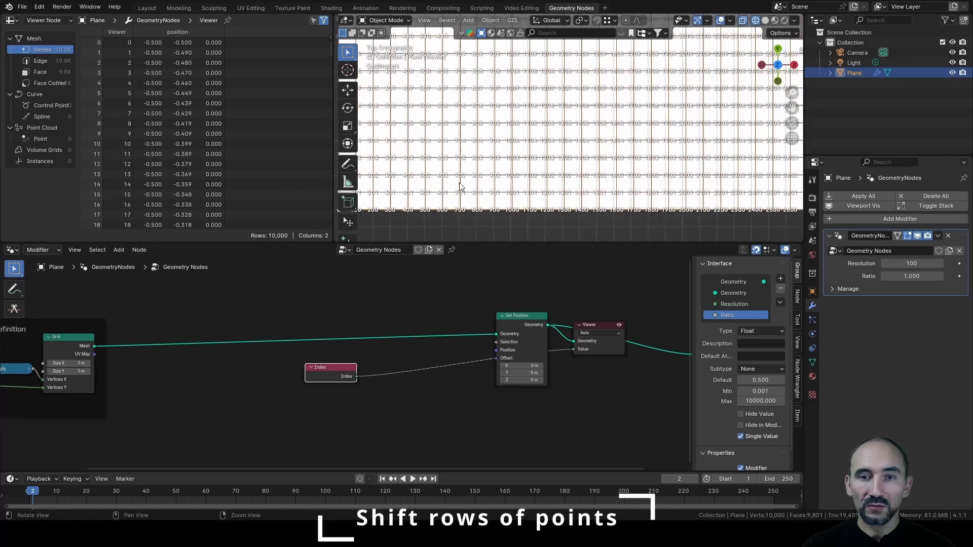
scroll(626, 135, up, 5)
shift+middle_drag(436, 174, 502, 138)
scroll(572, 137, up, 2)
scroll(533, 114, down, 1)
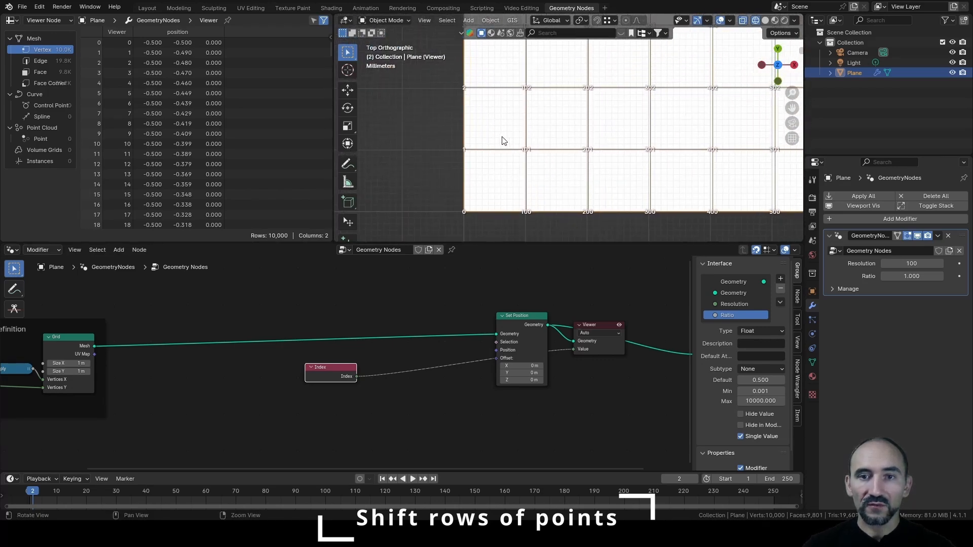
scroll(466, 84, down, 2)
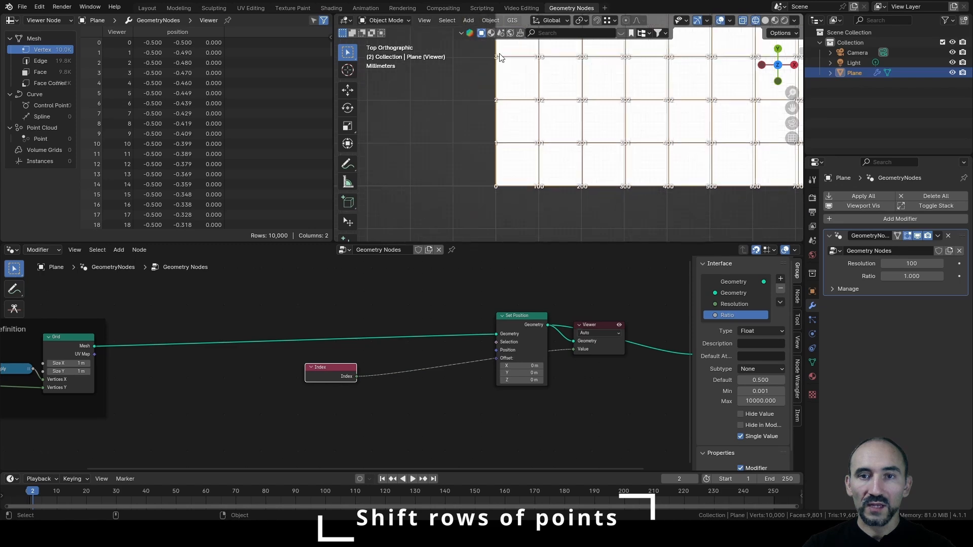
scroll(499, 147, up, 2)
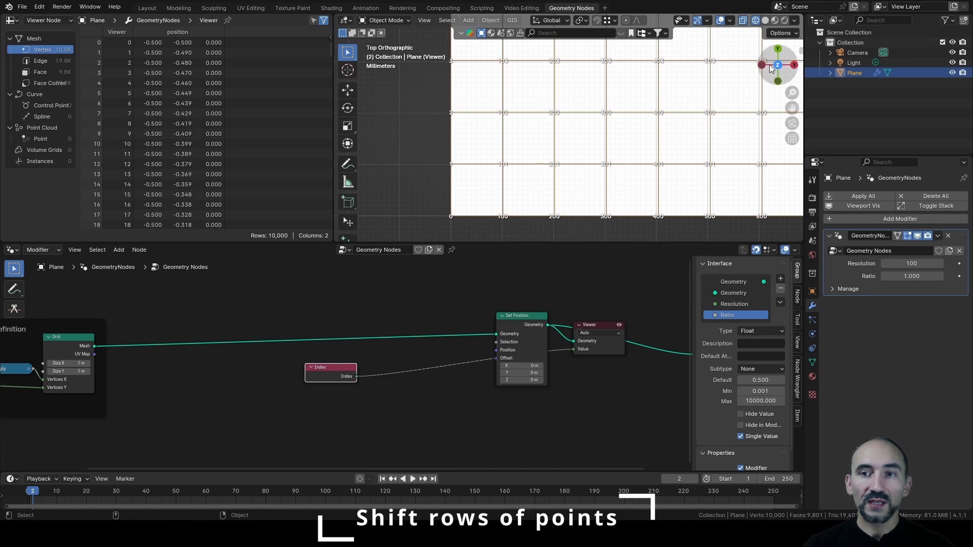
drag(347, 372, 244, 364)
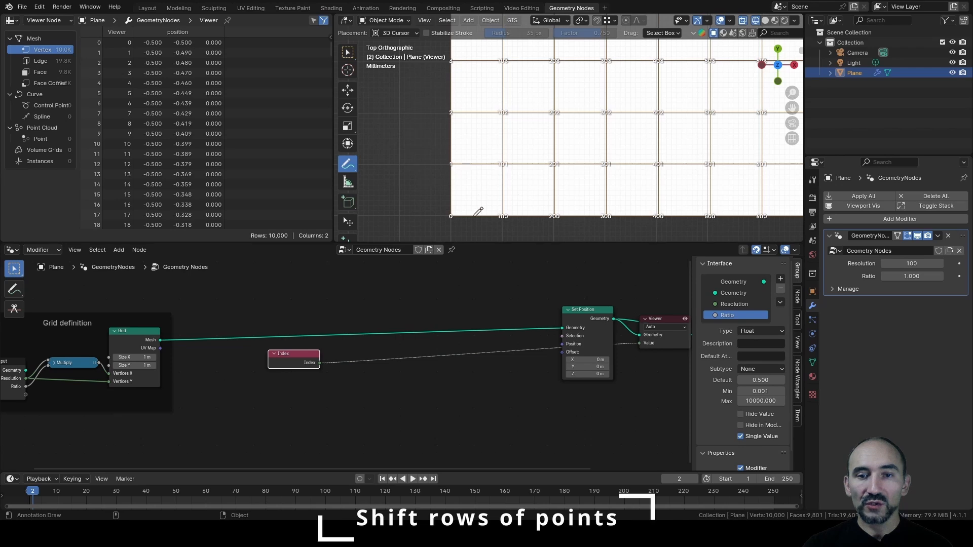
Annotate the first two grid columns upward with alternating 0 and 1, and draw arrows at the two rows marked 1.
drag(461, 208, 459, 203)
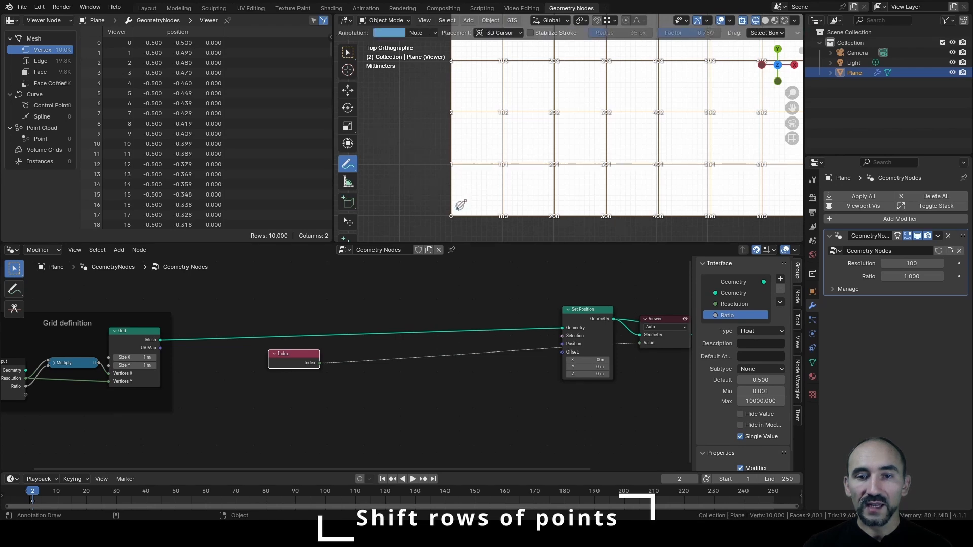
drag(458, 157, 463, 150)
drag(462, 101, 461, 101)
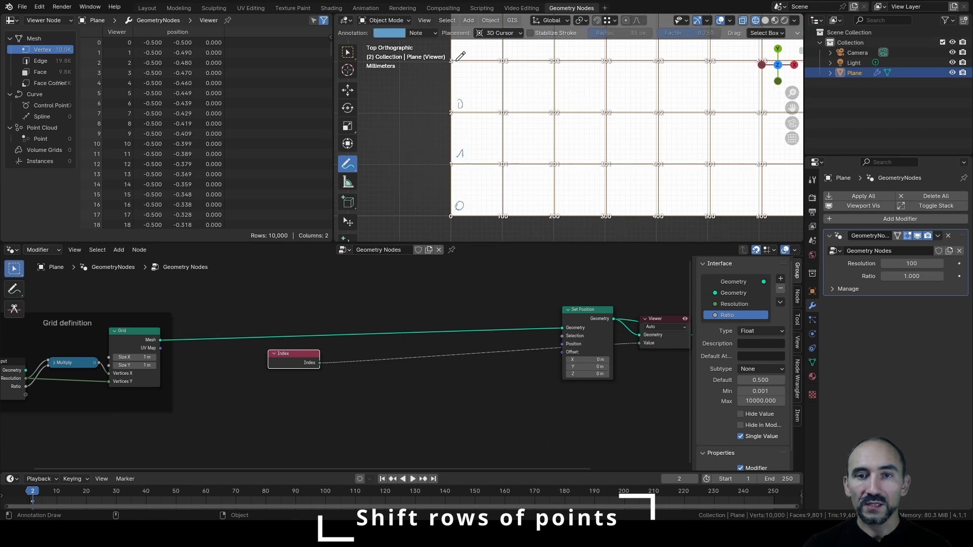
drag(457, 57, 463, 56)
drag(514, 204, 513, 203)
drag(511, 160, 515, 151)
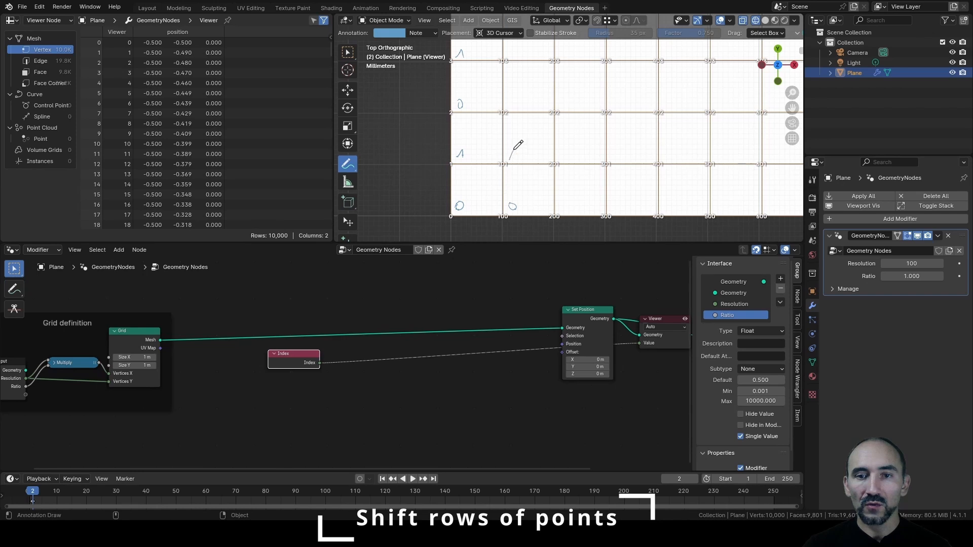
drag(512, 101, 512, 100)
drag(510, 60, 516, 51)
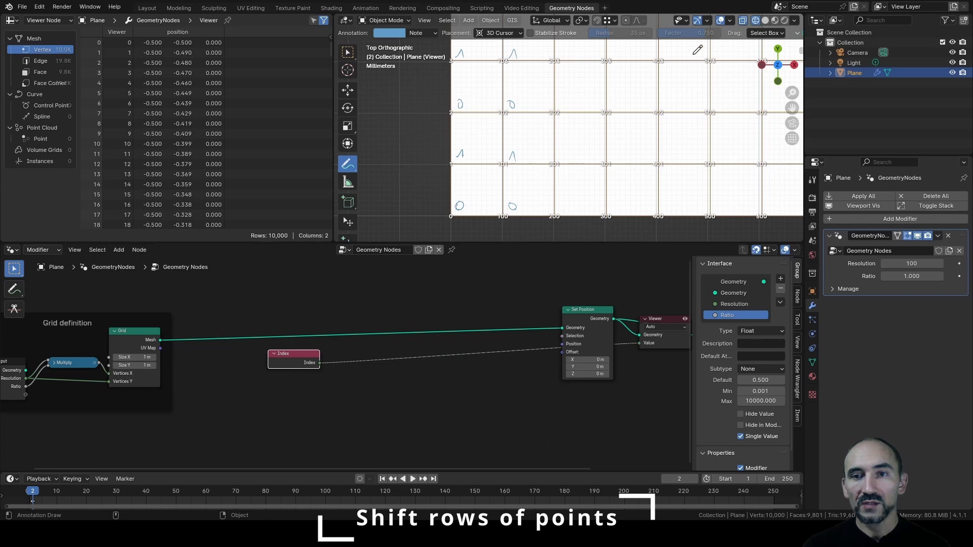
drag(405, 163, 441, 162)
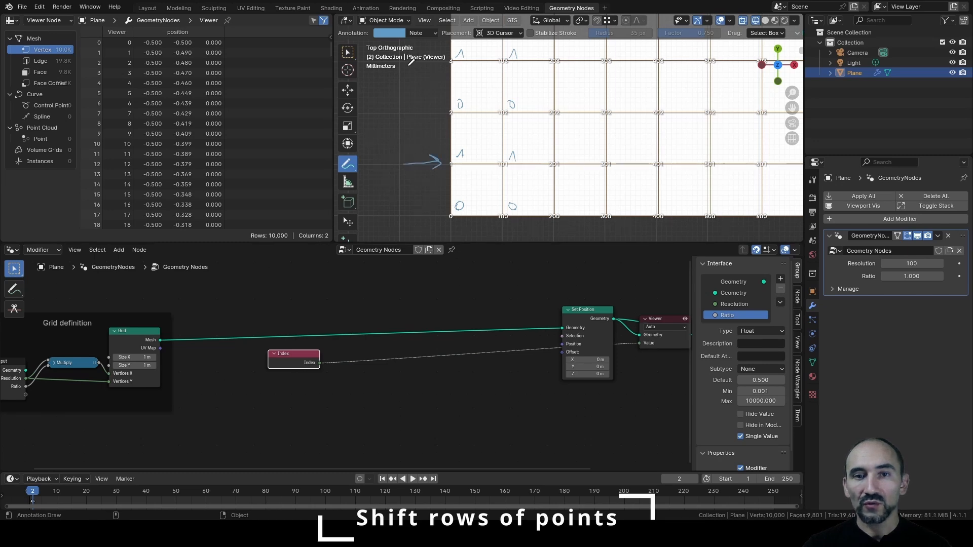
drag(408, 65, 435, 63)
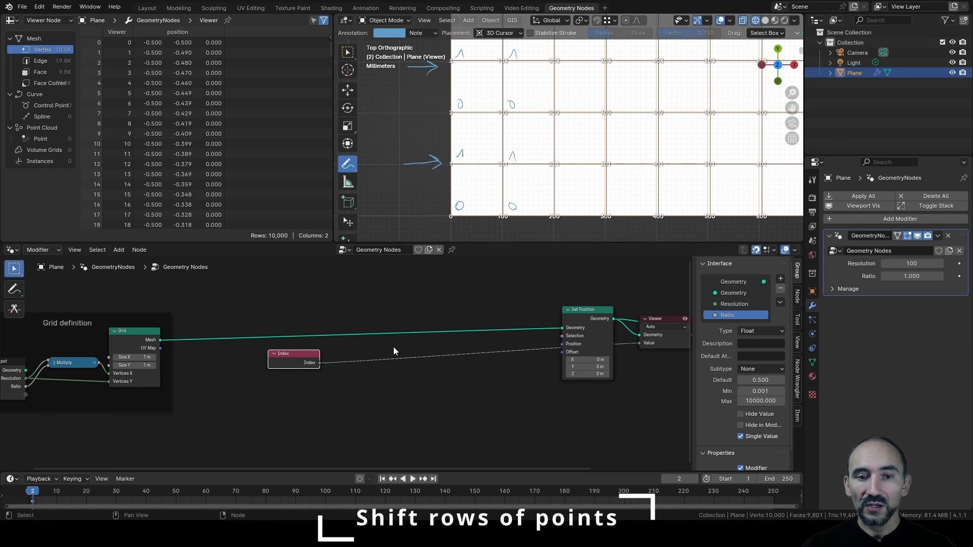
Feed the Index into a Floored Modulo math node with the group input's Resolution as its second value.
drag(319, 363, 355, 377)
text(floored)
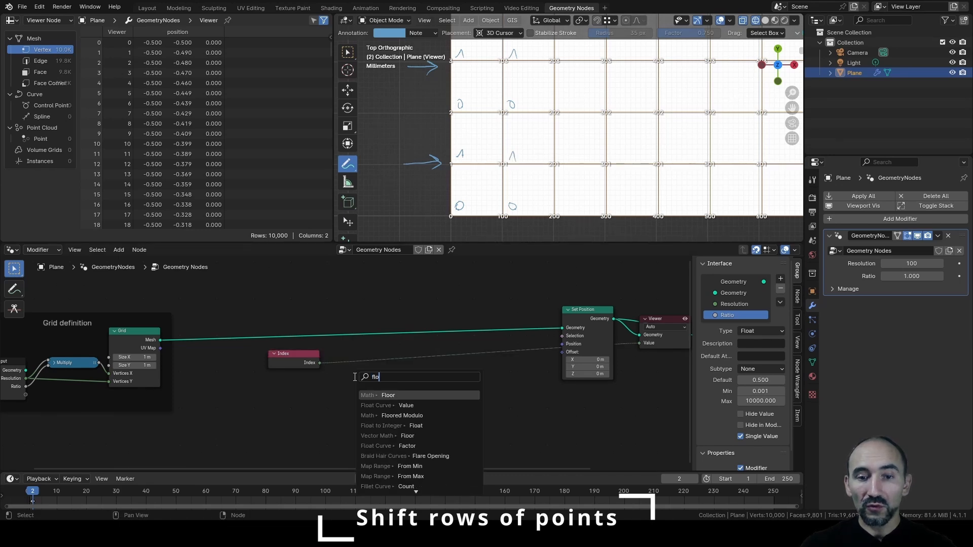
key(Return)
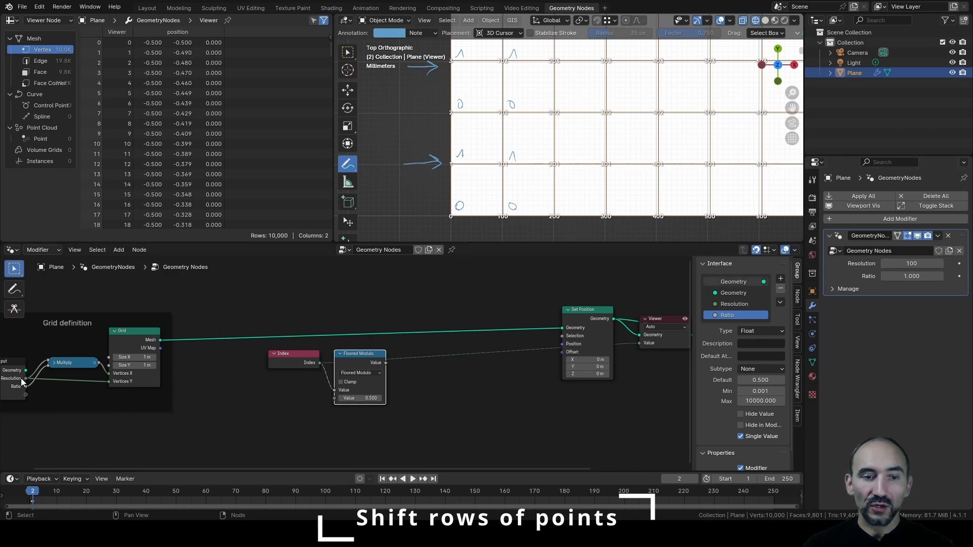
drag(24, 385, 334, 399)
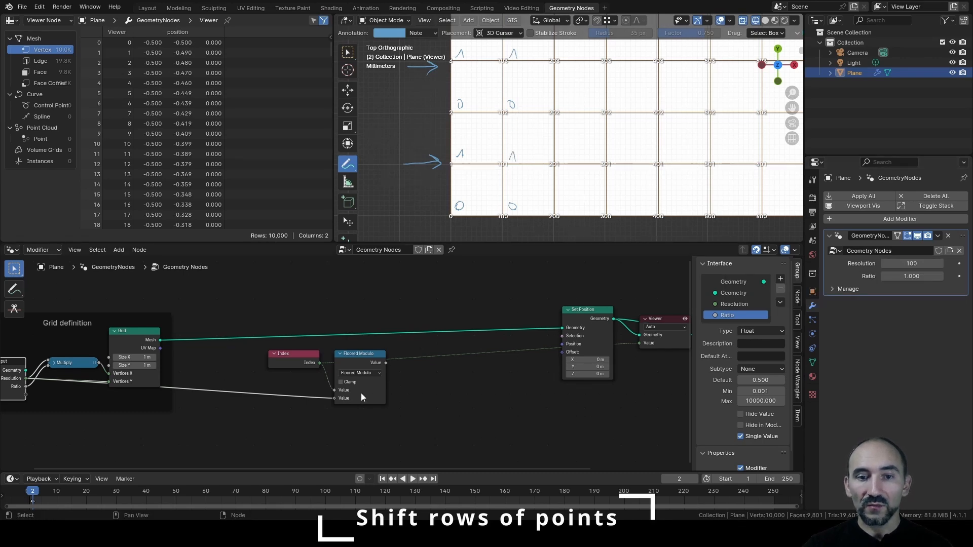
Annotate 0, 1, 2, 3 by the second column with arrows to the first, circle first-column points, and write 0, 1, 0, 2 by the third.
drag(493, 202, 494, 202)
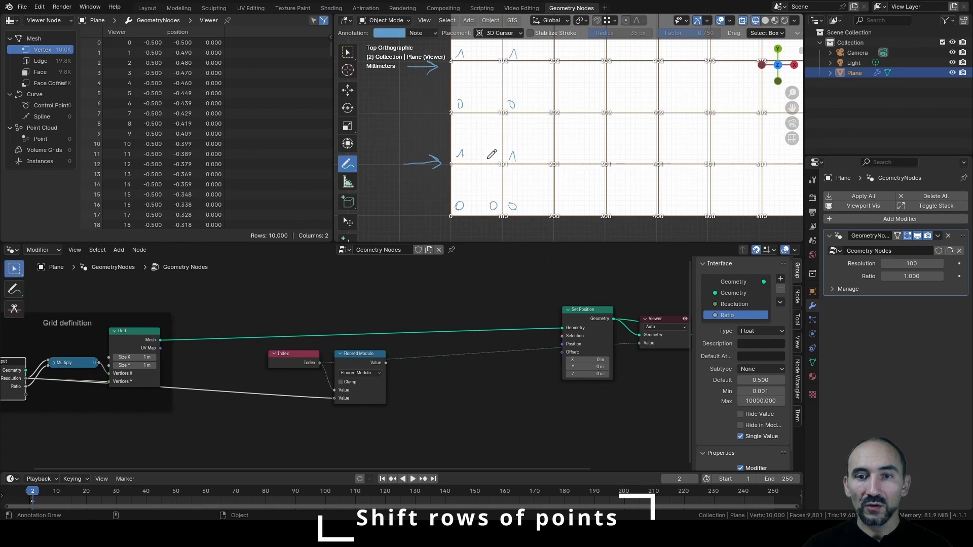
drag(488, 157, 494, 157)
drag(489, 98, 496, 106)
mouse_move(489, 51)
mouse_down()
mouse_move(490, 60)
mouse_move(453, 63)
mouse_up()
drag(485, 113, 454, 116)
drag(489, 167, 453, 160)
drag(455, 108, 453, 109)
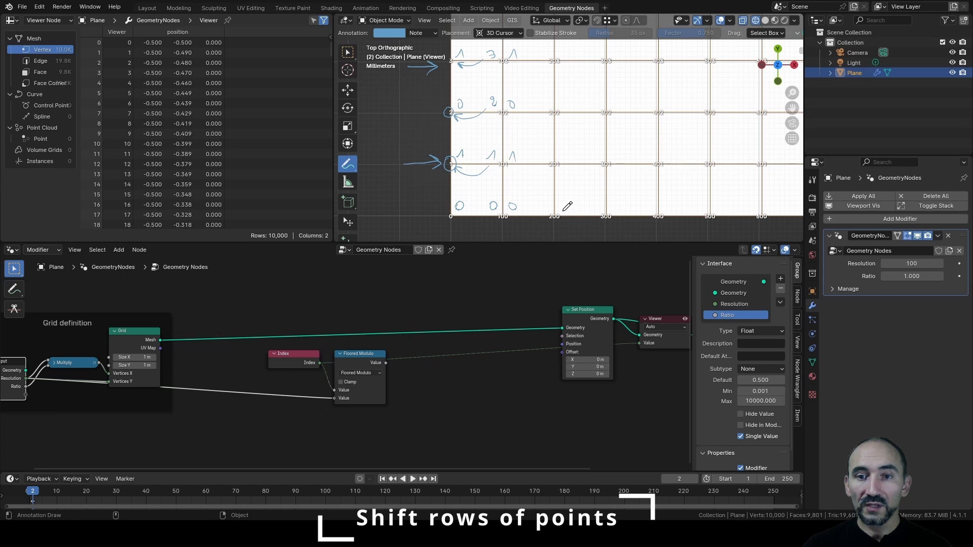
drag(568, 203, 568, 202)
drag(564, 158, 571, 158)
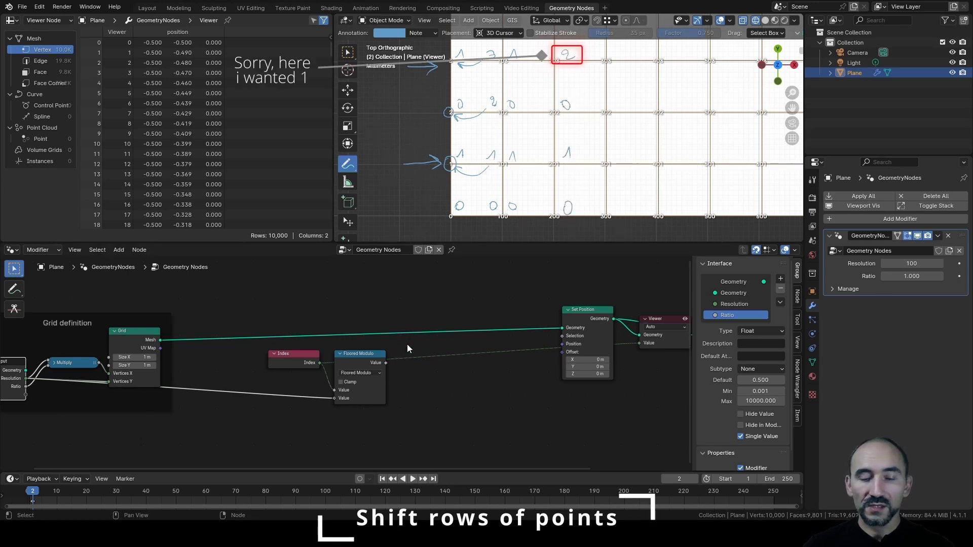
Duplicate the Floored Modulo node, chain the copy after the original, and set the copy's second value to 2.
click(361, 360)
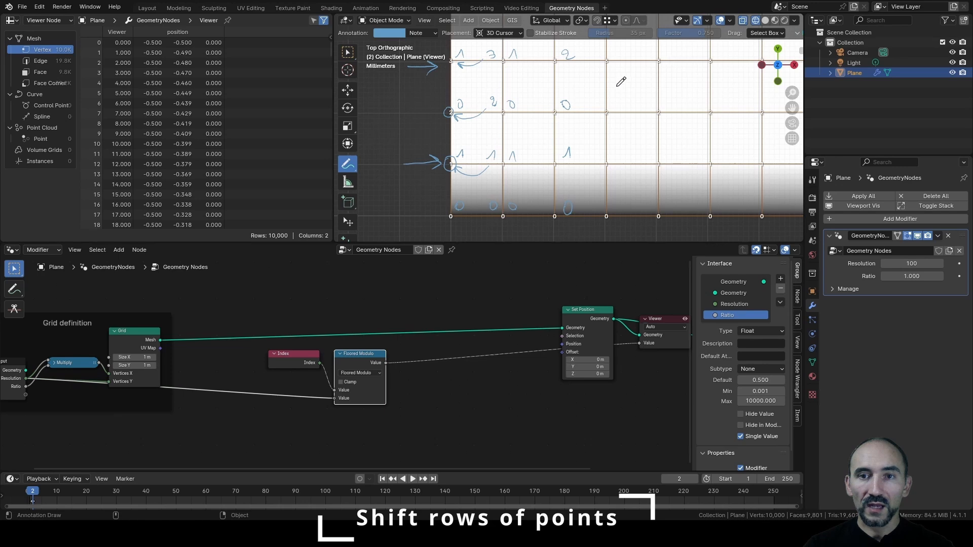
mouse_move(601, 77)
shift+middle_down()
mouse_move(605, 100)
mouse_move(590, 85)
shift+middle_up()
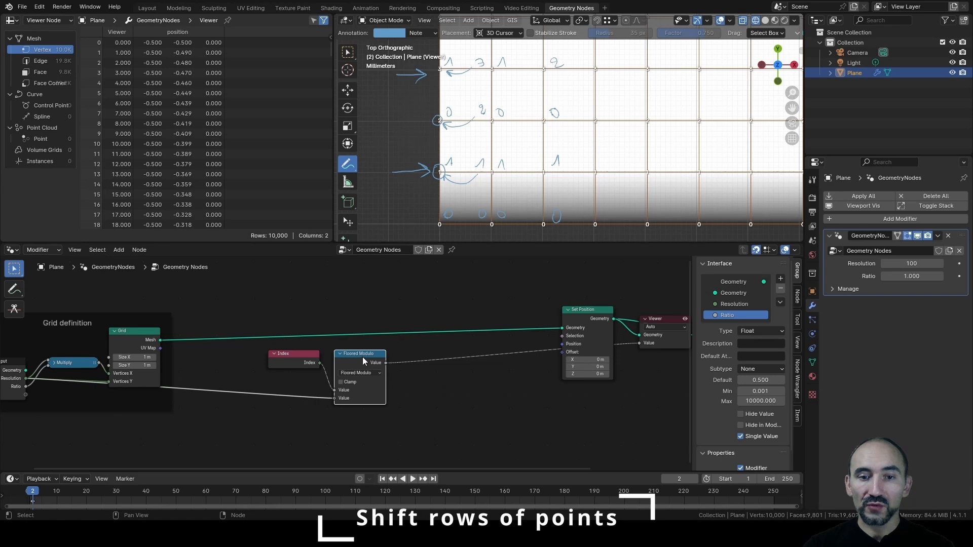
key(shift+d)
click(422, 354)
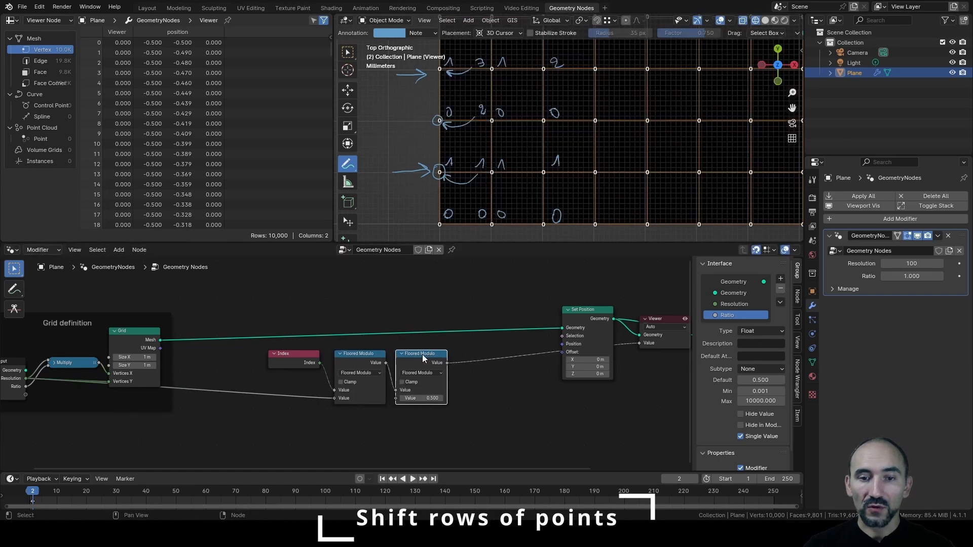
drag(422, 355, 441, 355)
click(444, 398)
text(2)
key(Return)
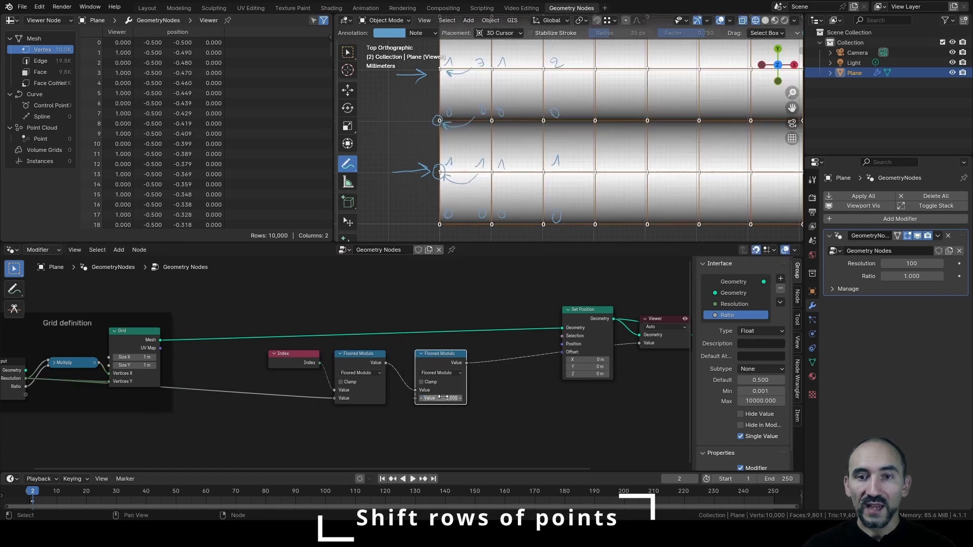
scroll(552, 122, down, 4)
shift+middle_drag(551, 122, 491, 162)
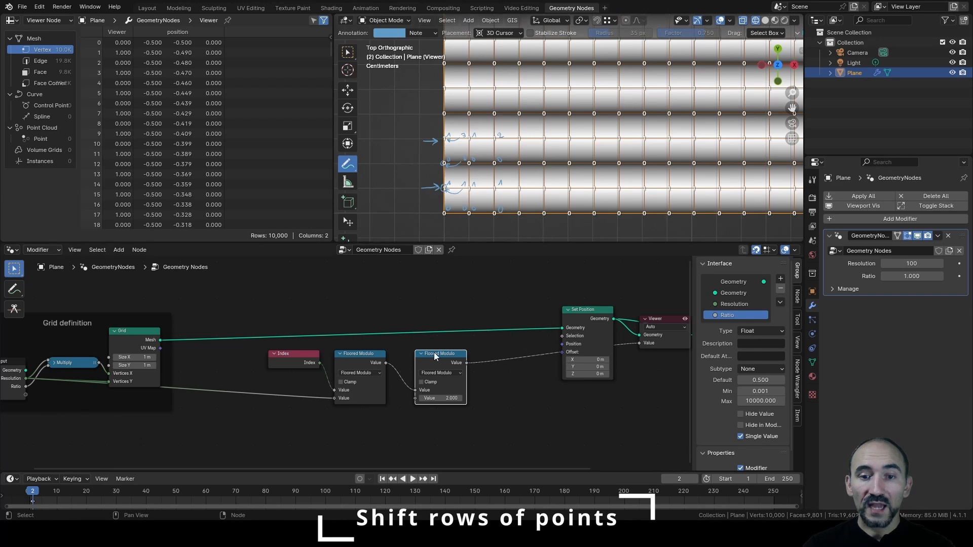
Place the second Floored Modulo beside the first and feed its value into an Equal compare node with B set to 1.
drag(436, 354, 477, 366)
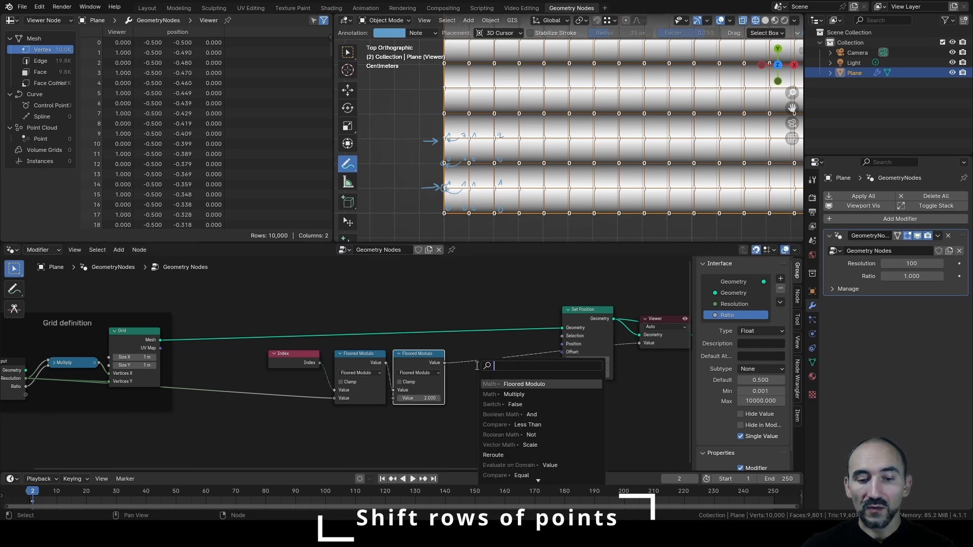
text(eq)
key(Return)
click(455, 361)
double_click(466, 399)
text(1)
key(Return)
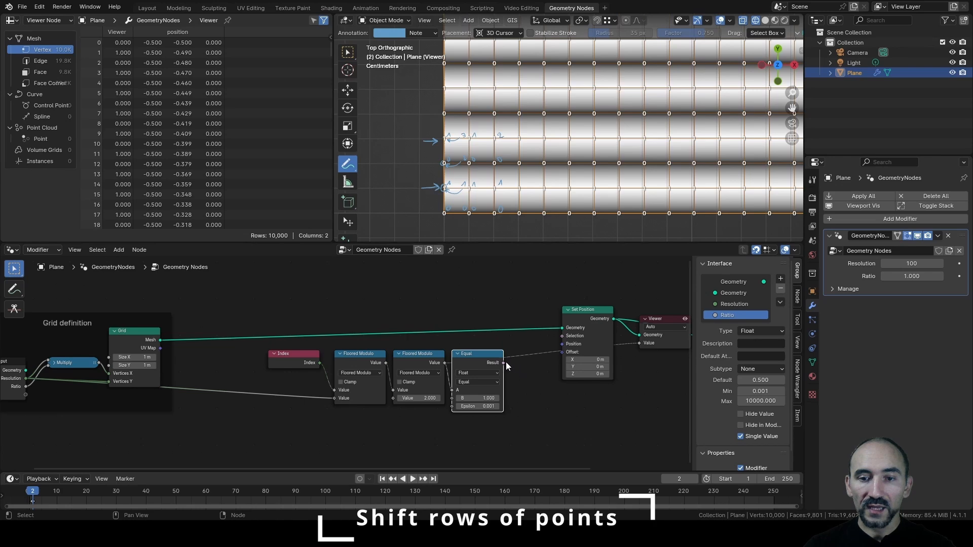
Use the Equal result as the Set Position selection with an X offset of 0.01 m, and save the file.
drag(504, 363, 543, 316)
click(586, 315)
mouse_move(544, 360)
shift+mouse_down()
mouse_move(530, 361)
mouse_move(557, 361)
mouse_move(550, 361)
shift+mouse_up()
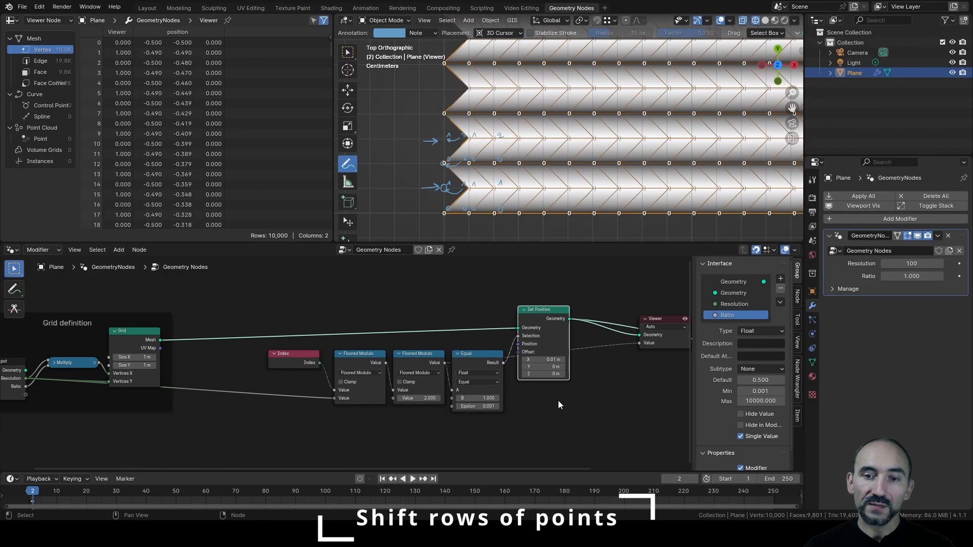
key(ctrl+s)
drag(543, 316, 558, 317)
scroll(439, 213, up, 3)
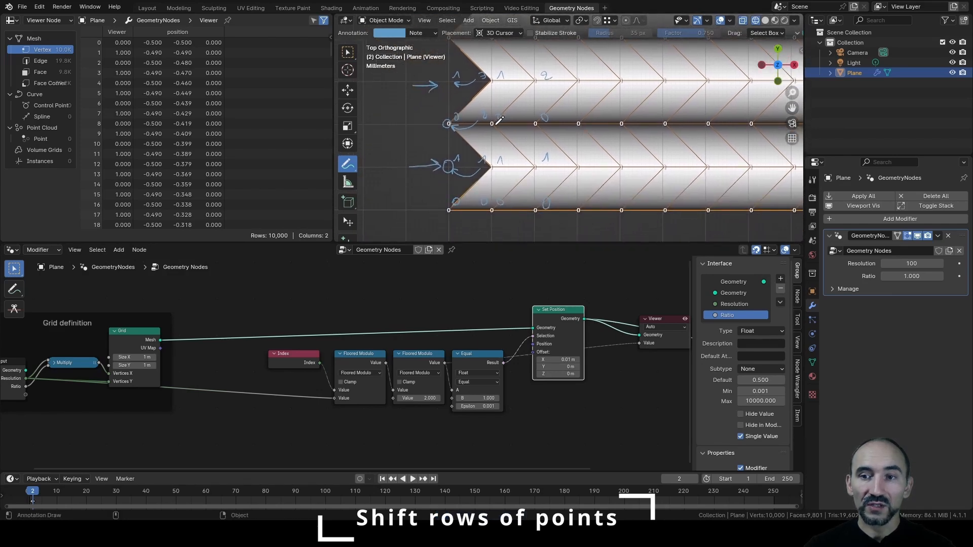
Increase the modifier's Ratio to 1.086 and save the file.
drag(912, 277, 935, 276)
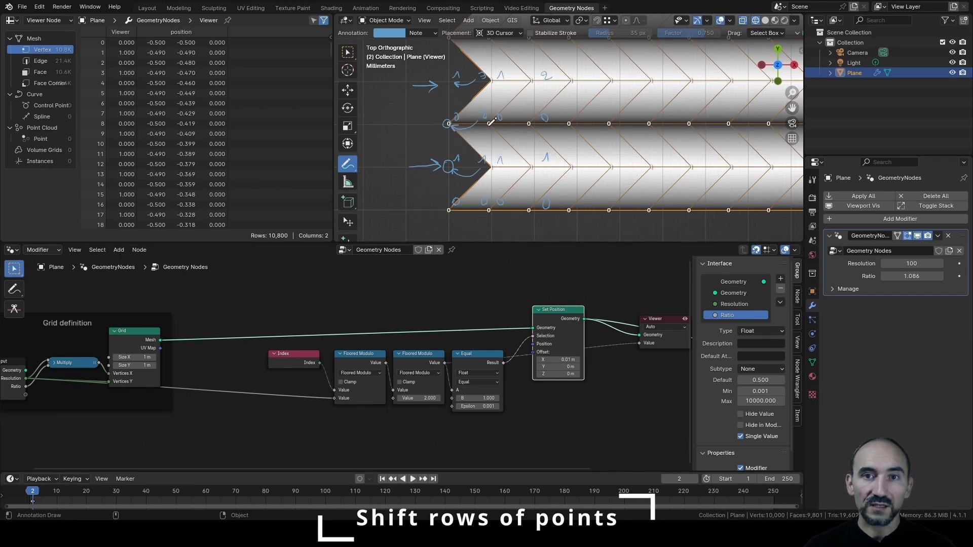
middle_drag(246, 423, 349, 423)
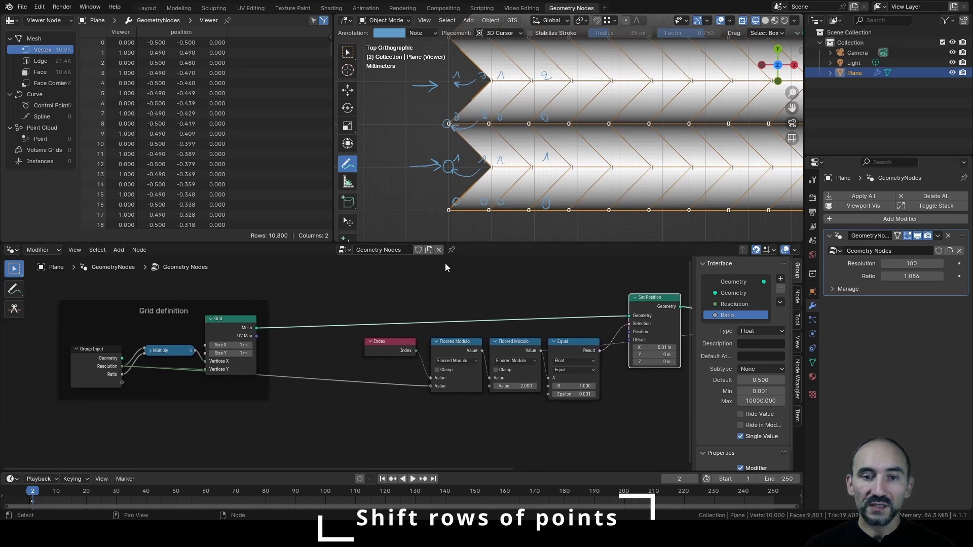
key(ctrl+s)
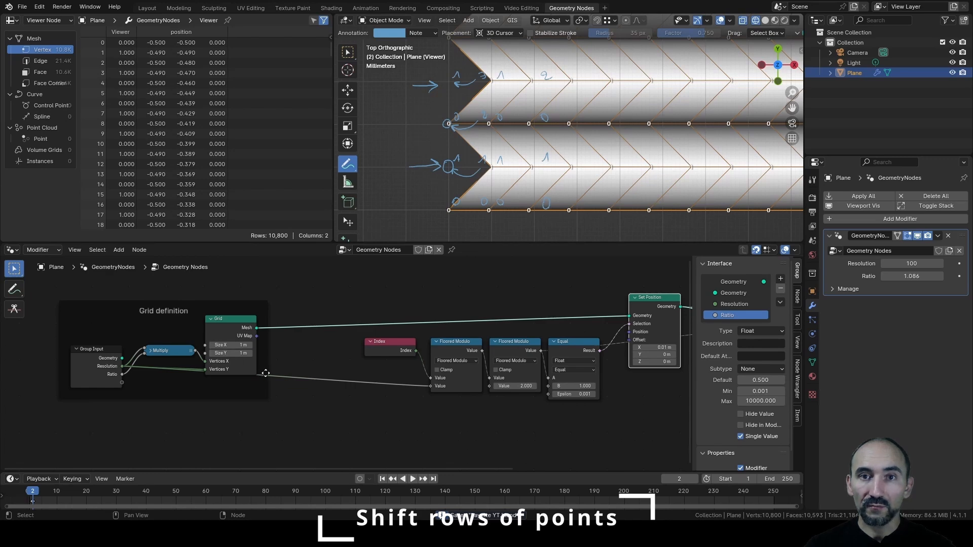
Add an Add math node below the Index node and set its first value to 1.
click(368, 407)
key(F3)
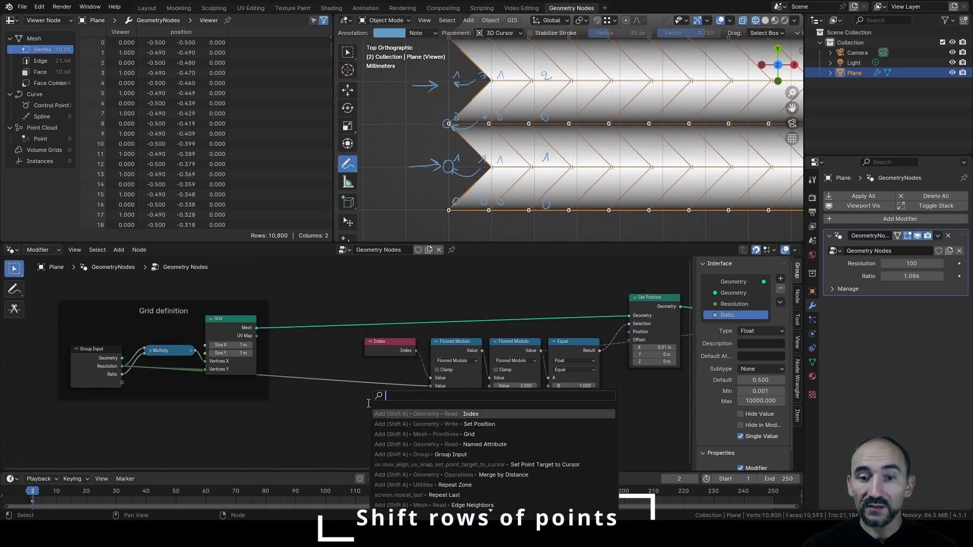
text(add)
key(Return)
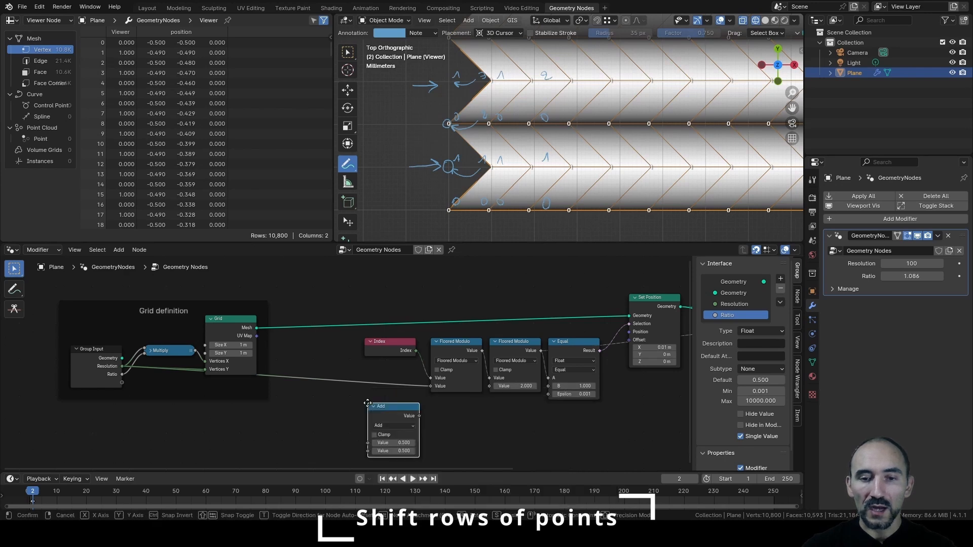
click(365, 394)
click(390, 438)
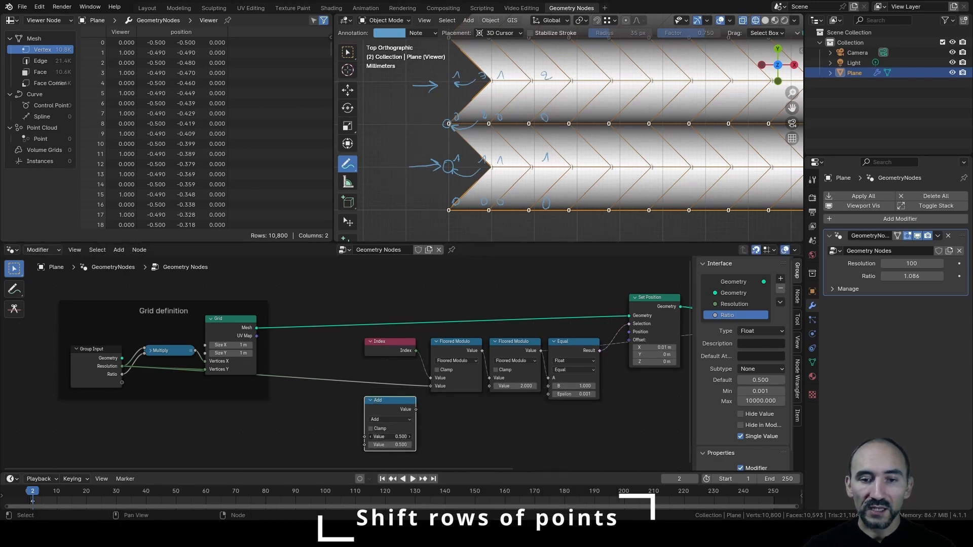
text(1)
key(Return)
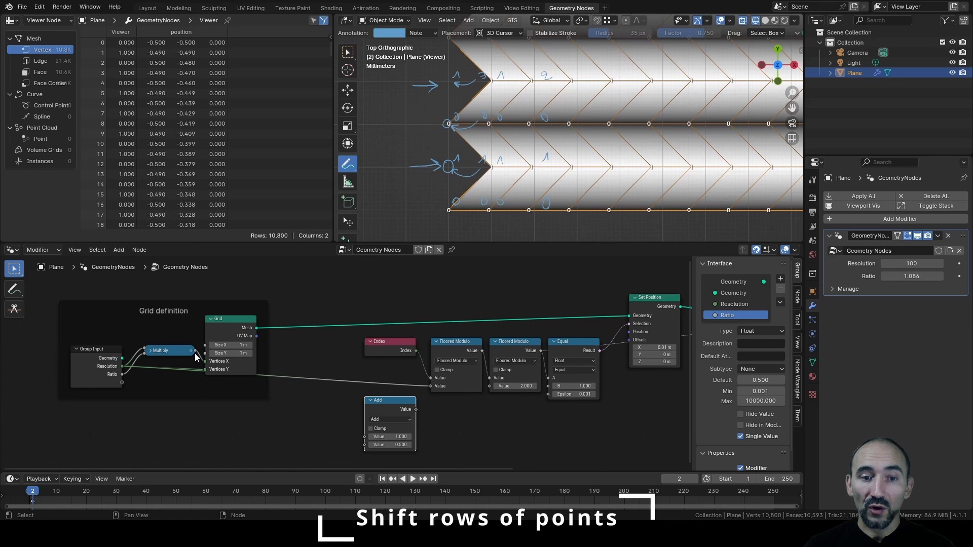
Link the Multiply result from the Grid definition frame to the new math node's second value and switch its operation to Divide.
drag(194, 351, 364, 445)
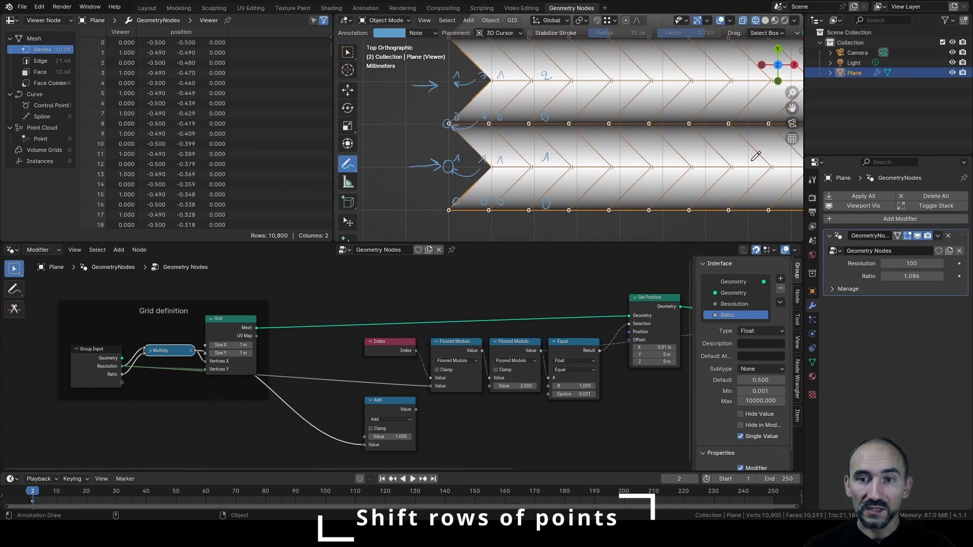
click(387, 420)
click(386, 420)
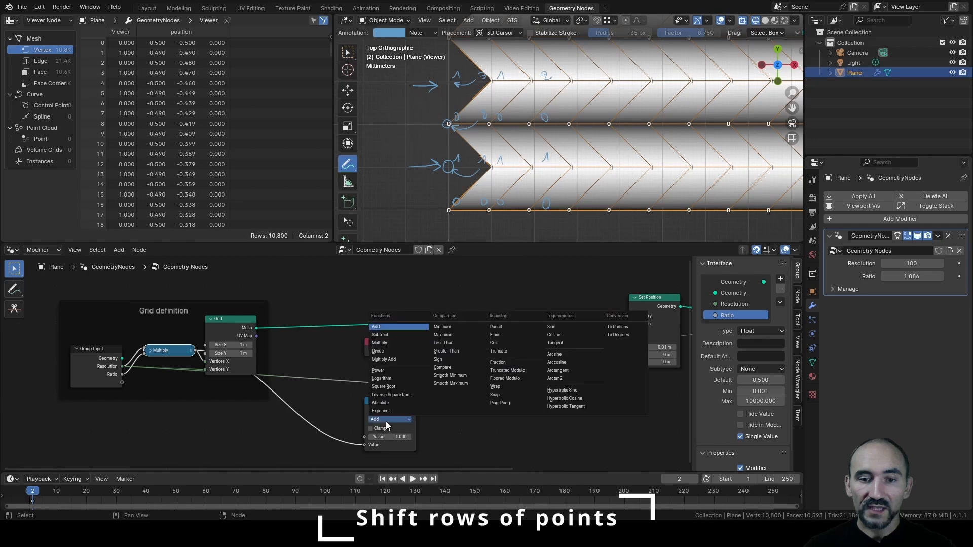
click(388, 347)
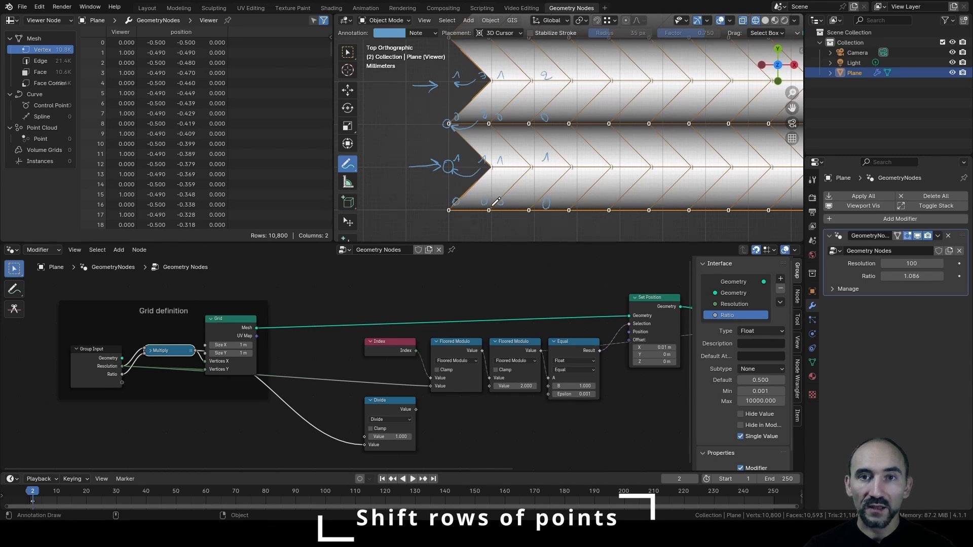
Feed the Divide result into a new Multiply math node with 0.5 as its second value.
drag(416, 409, 448, 416)
text(m)
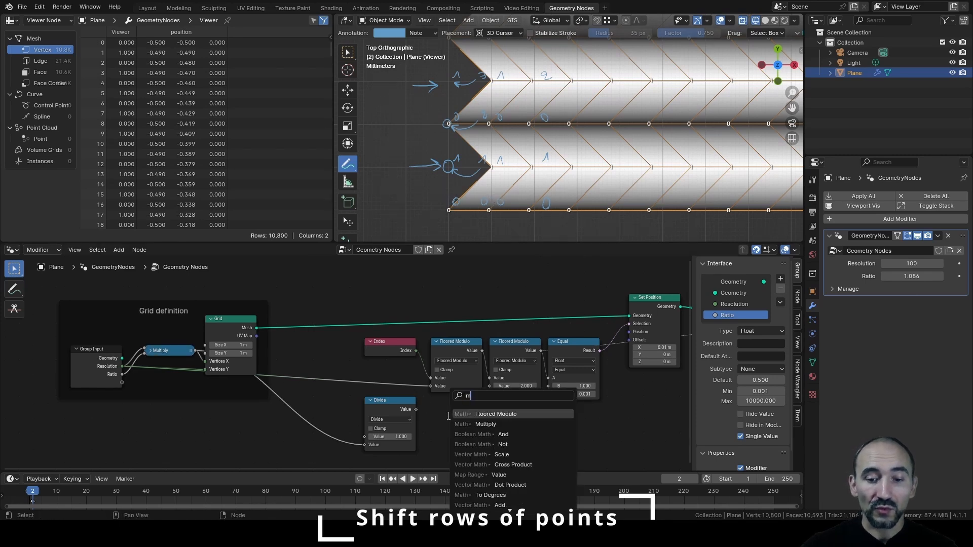
text(ul)
key(Return)
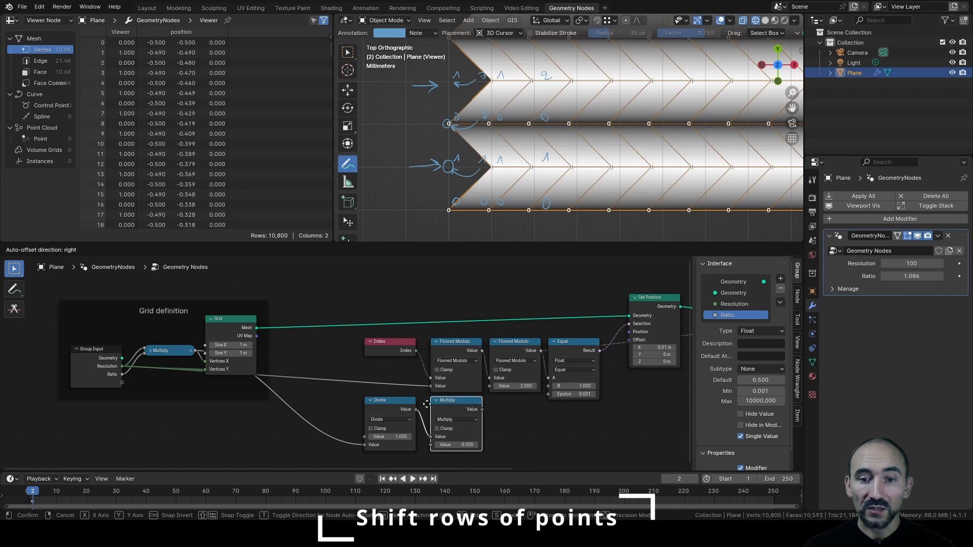
click(420, 404)
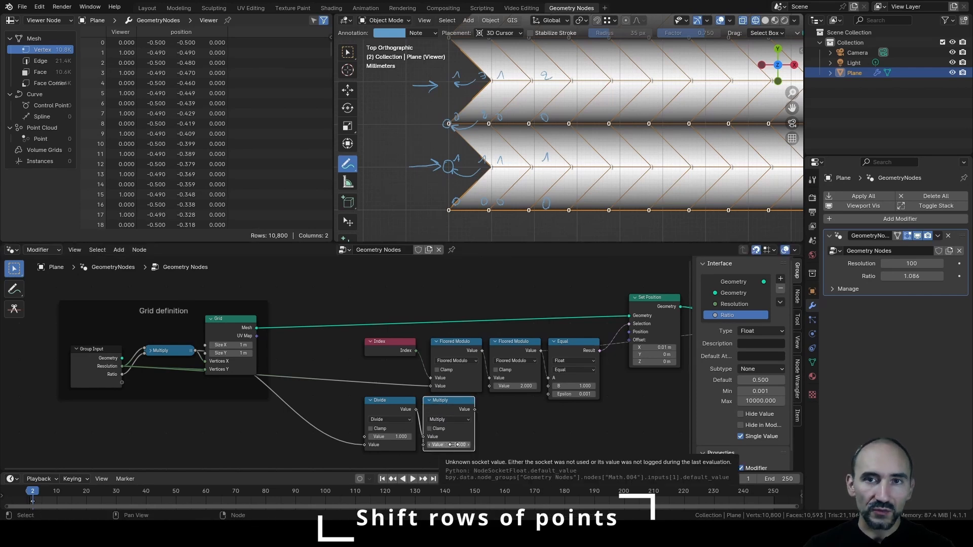
Feed the new Multiply result into the X input of a Combine XYZ node placed beside it.
middle_drag(522, 430, 413, 404)
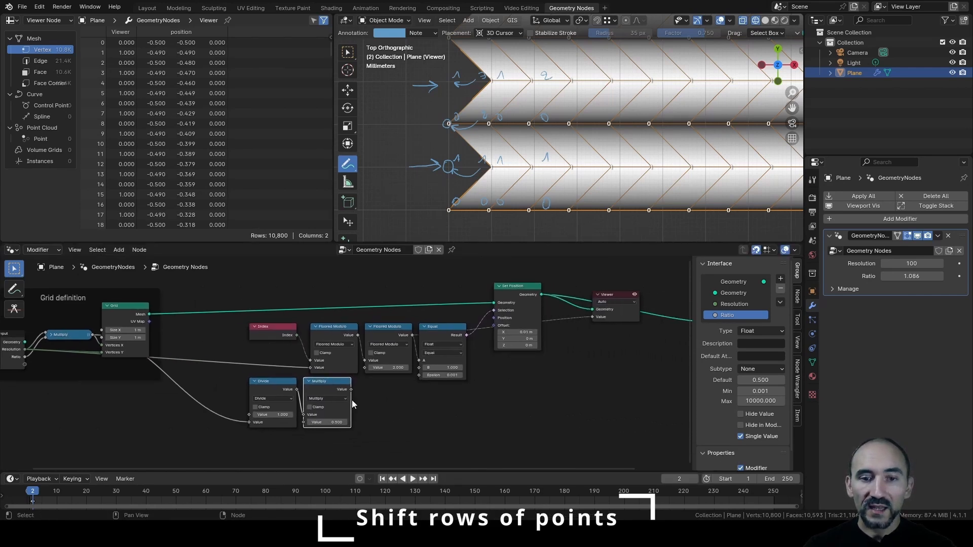
drag(351, 389, 394, 414)
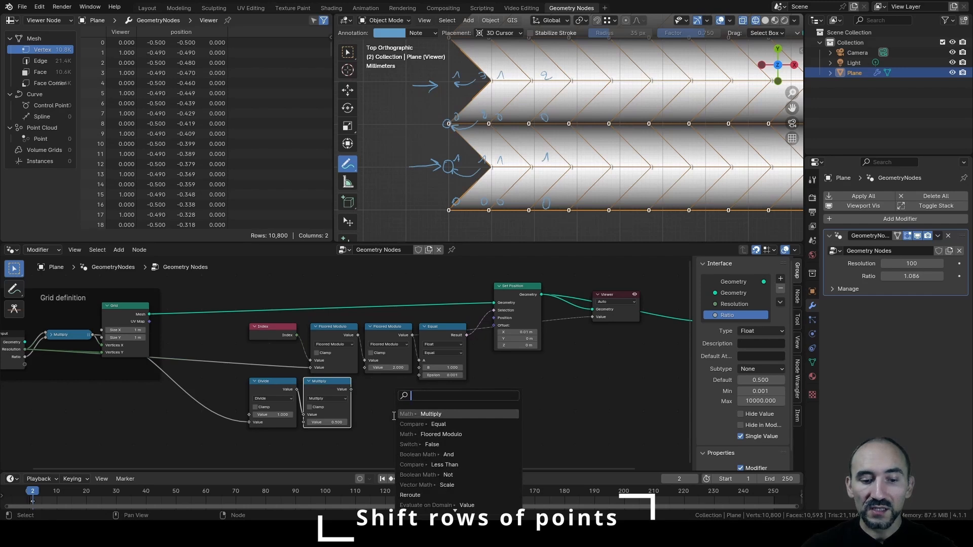
text(combin)
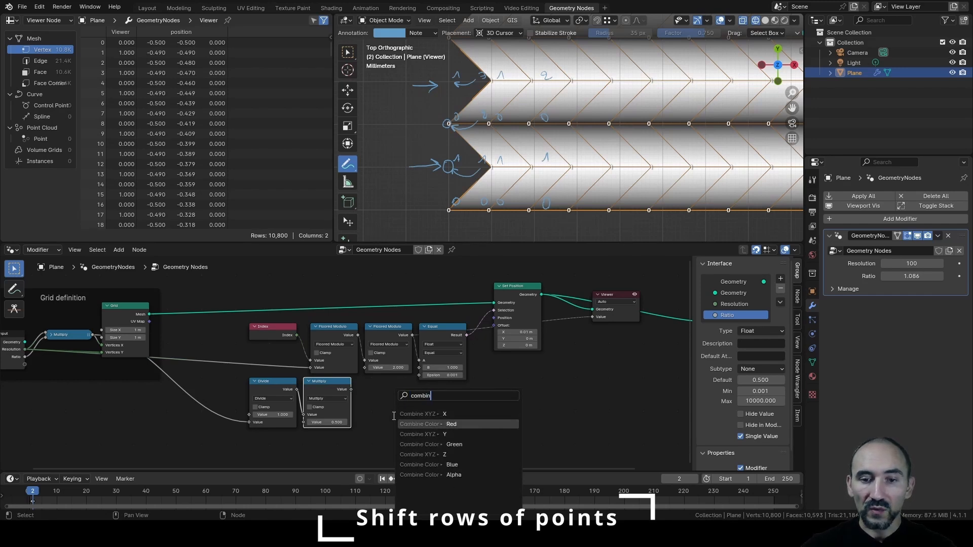
key(Return)
click(366, 396)
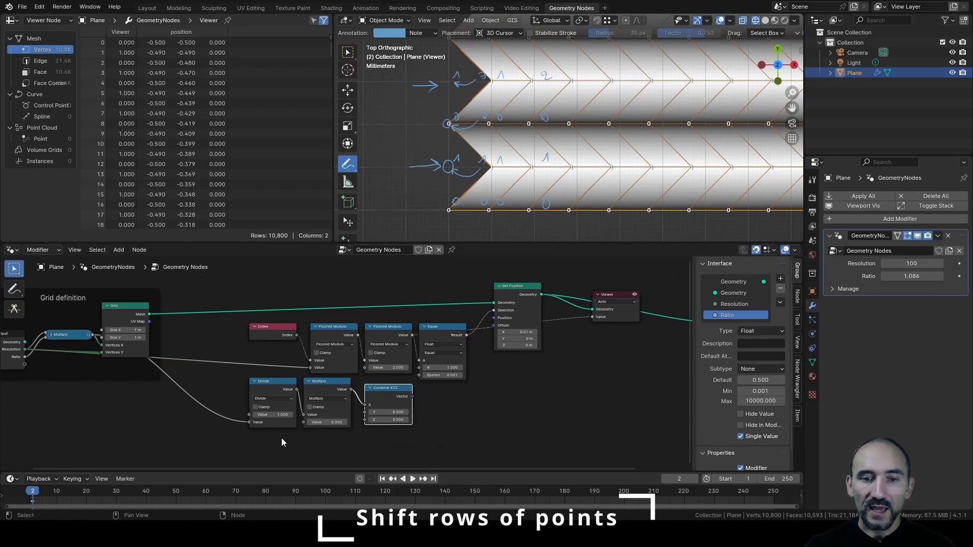
Align the Divide, Multiply and Combine XYZ nodes below the Equal chain, and link the combined vector to the Set Position offset.
drag(256, 444, 367, 398)
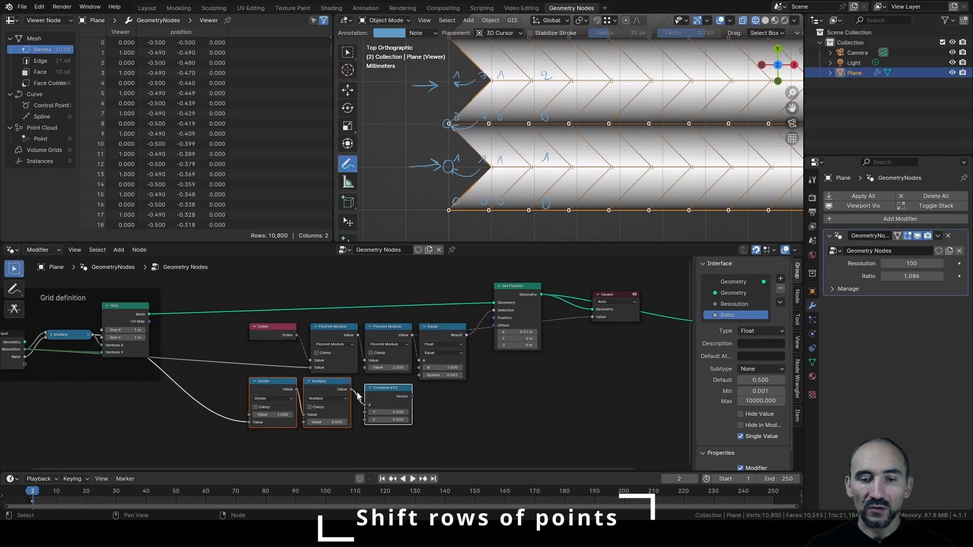
key(g)
click(411, 397)
drag(467, 396, 494, 326)
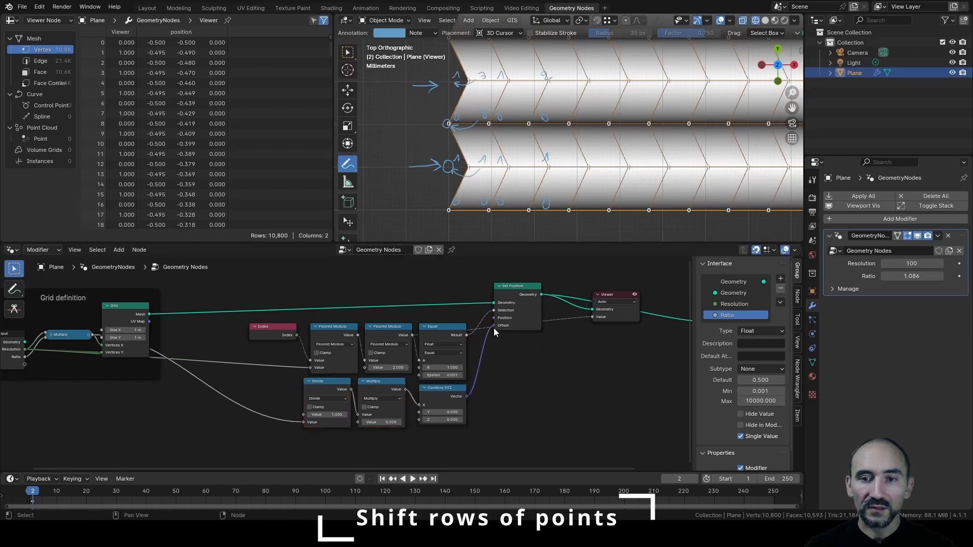
Delete the Viewer node and erase the handwritten annotations from the viewport.
click(614, 296)
key(x)
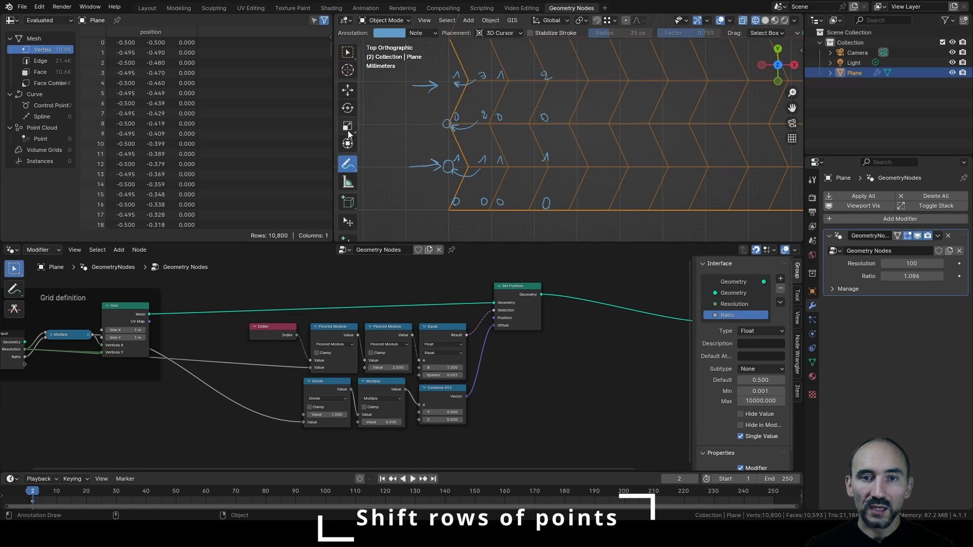
right_click(451, 128)
click(442, 132)
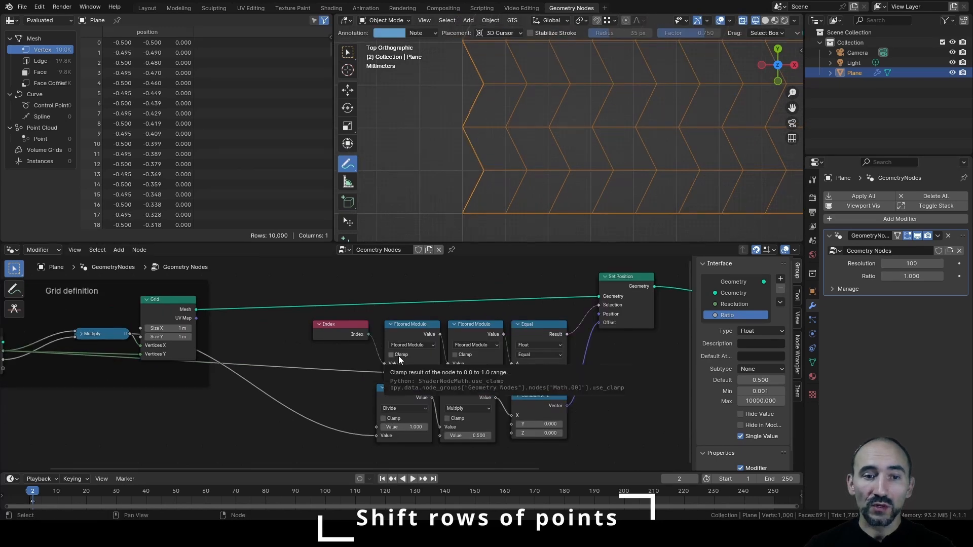
Set the modifier's Resolution to 10 and frame the grid in the viewport.
middle_drag(376, 349, 399, 352)
scroll(400, 352, up, 1)
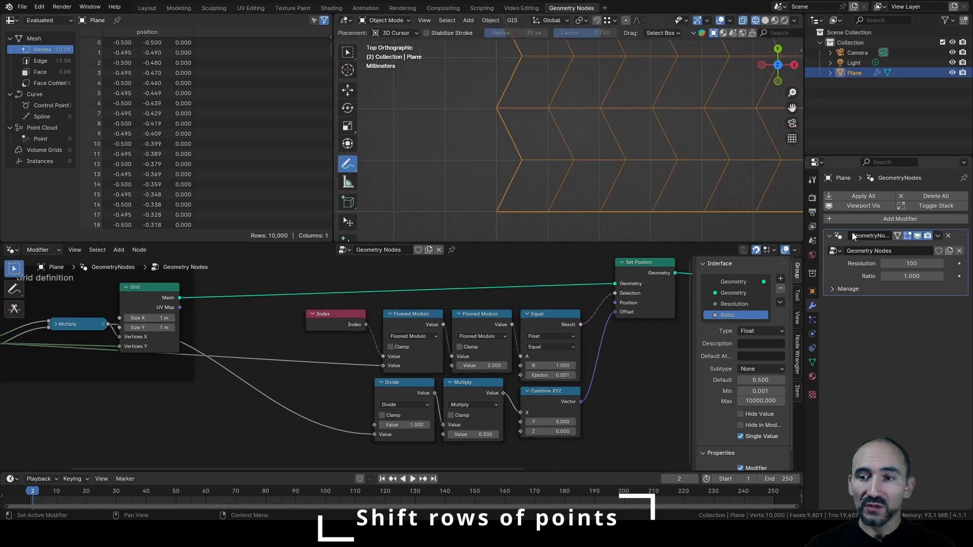
click(906, 264)
text(10)
key(Tab)
key(Return)
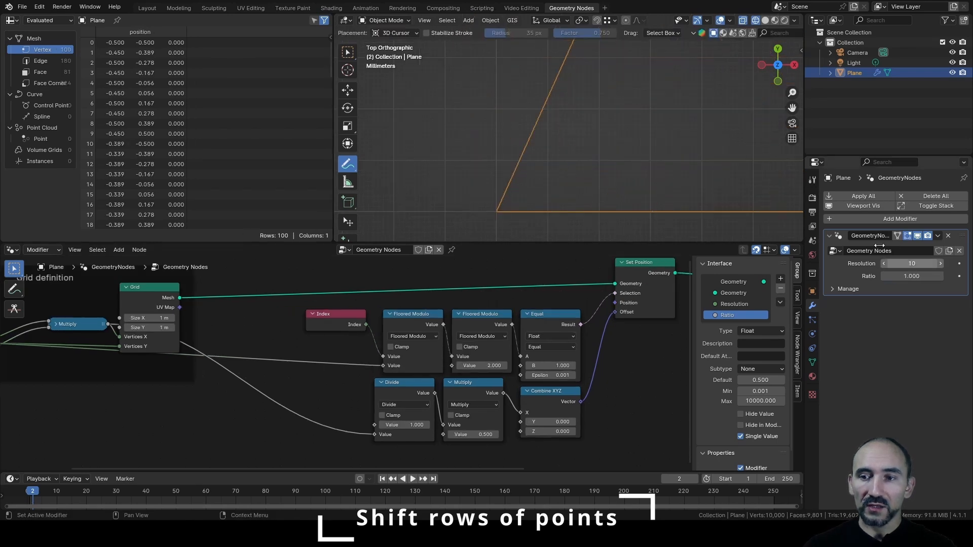
scroll(613, 129, down, 10)
key(KP_Decimal)
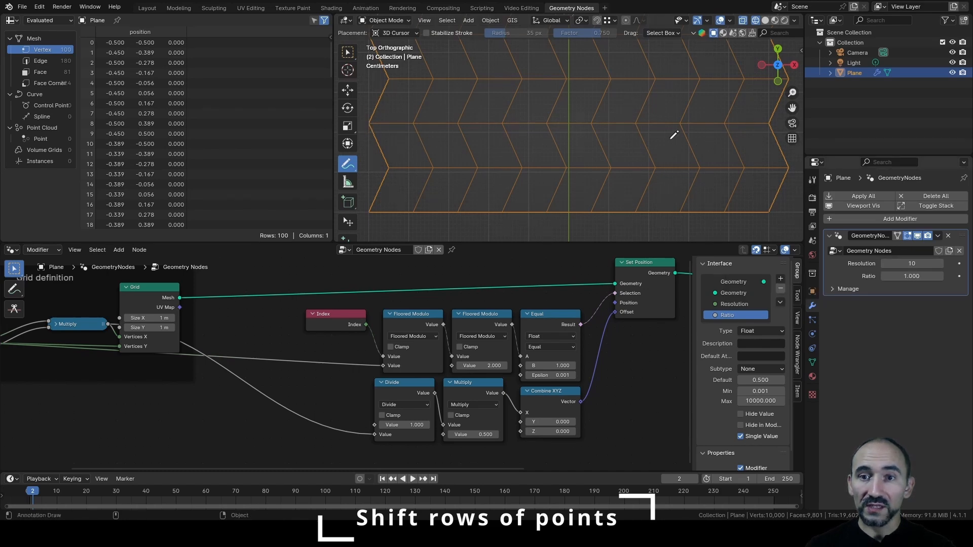
Raise the modifier's Resolution to 11 and inspect the shifted rows at the grid's lower-left corner up close.
click(941, 264)
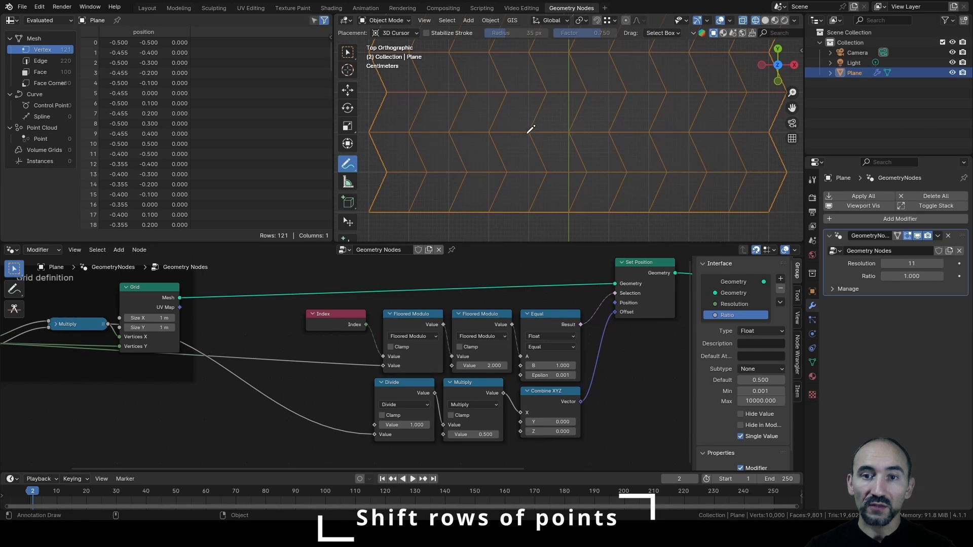
mouse_move(419, 170)
ctrl+middle_down()
mouse_move(528, 152)
mouse_move(524, 170)
mouse_move(544, 144)
ctrl+middle_up()
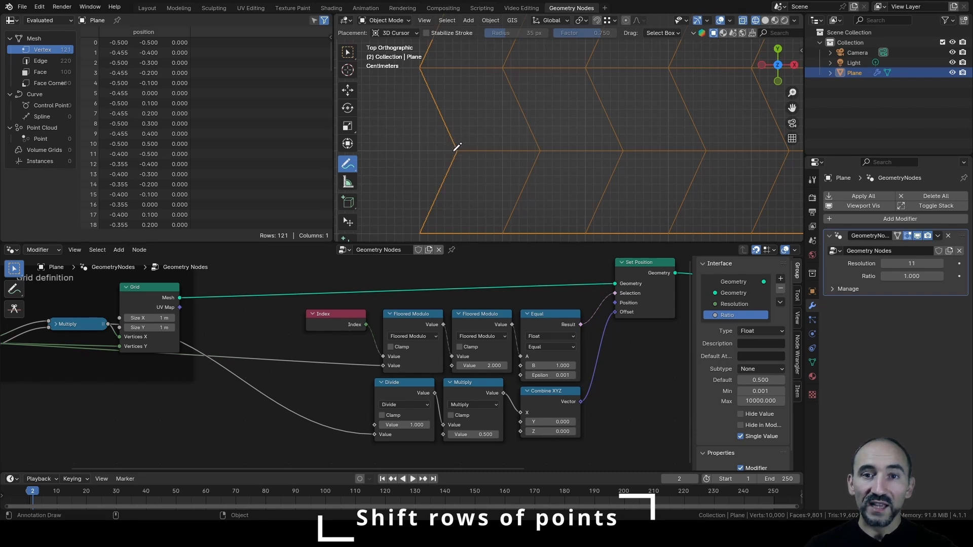
Add a Subtract node that takes 1 from the collapsed Multiply node's output and feed its result into the Divide node's second value.
middle_drag(52, 313, 138, 302)
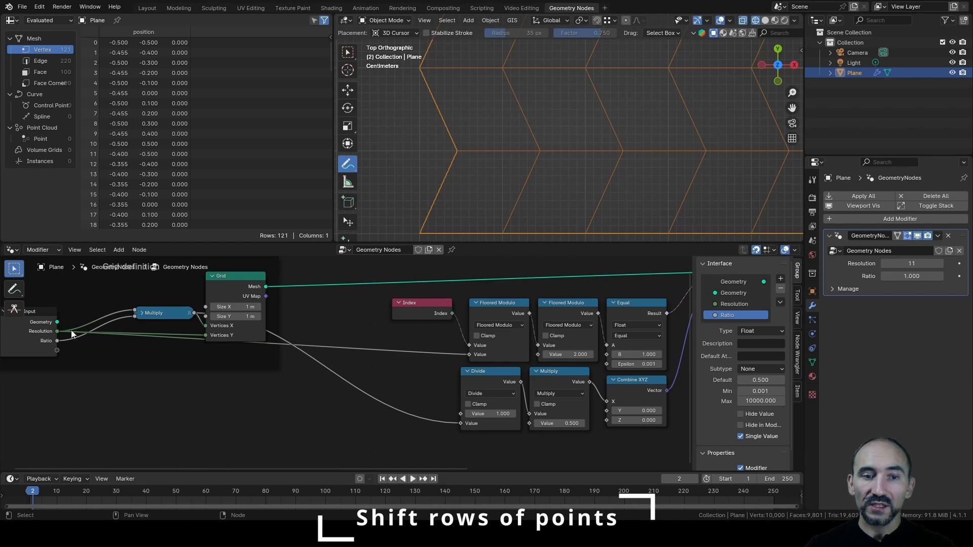
drag(194, 313, 268, 403)
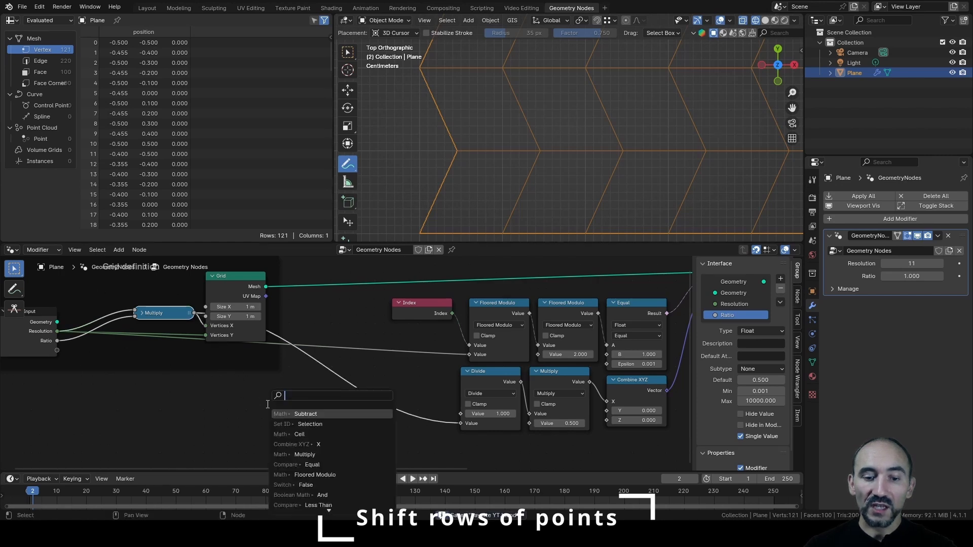
text(subtra)
key(Return)
click(285, 372)
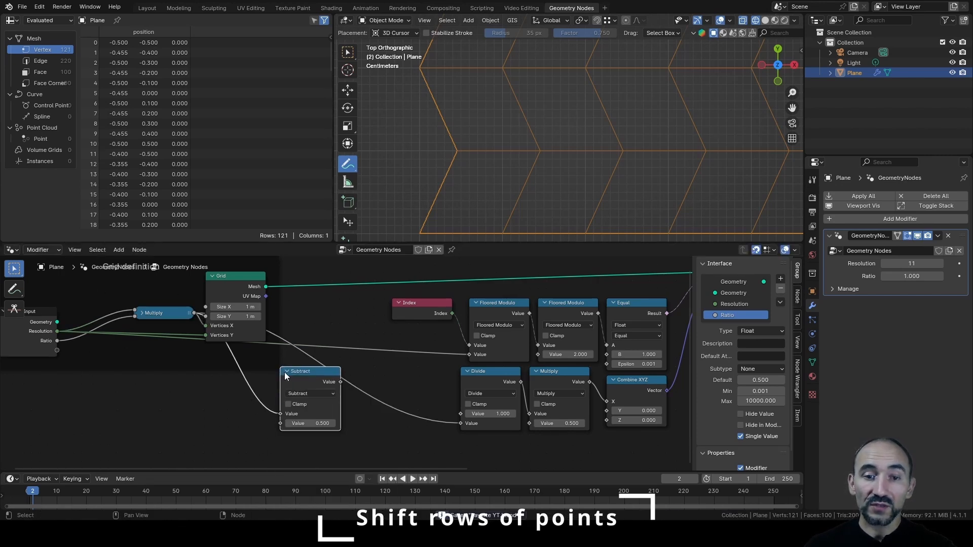
double_click(318, 424)
text(1)
key(Return)
drag(340, 382, 462, 426)
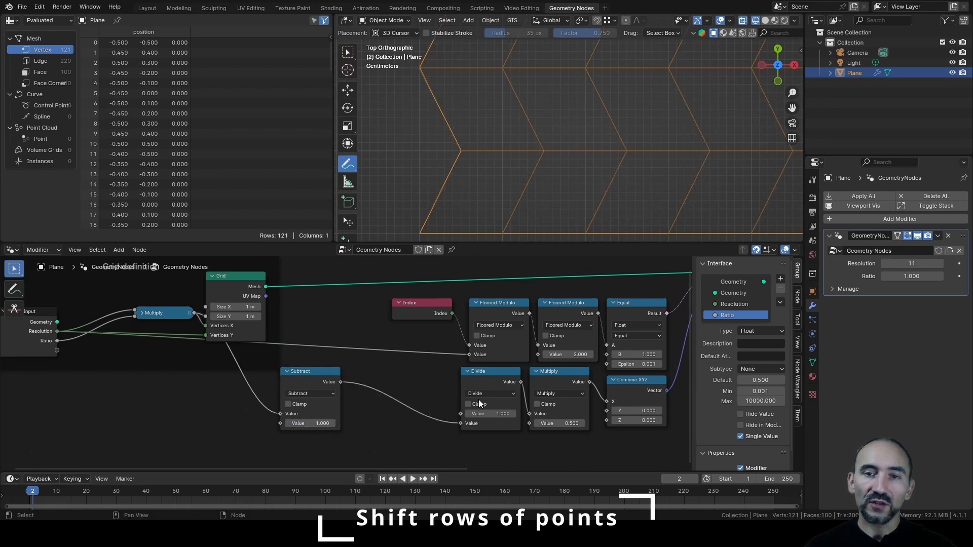
Preview the Set Position geometry with the Divide and Multiply values to check the cell width and half-cell offset.
click(729, 20)
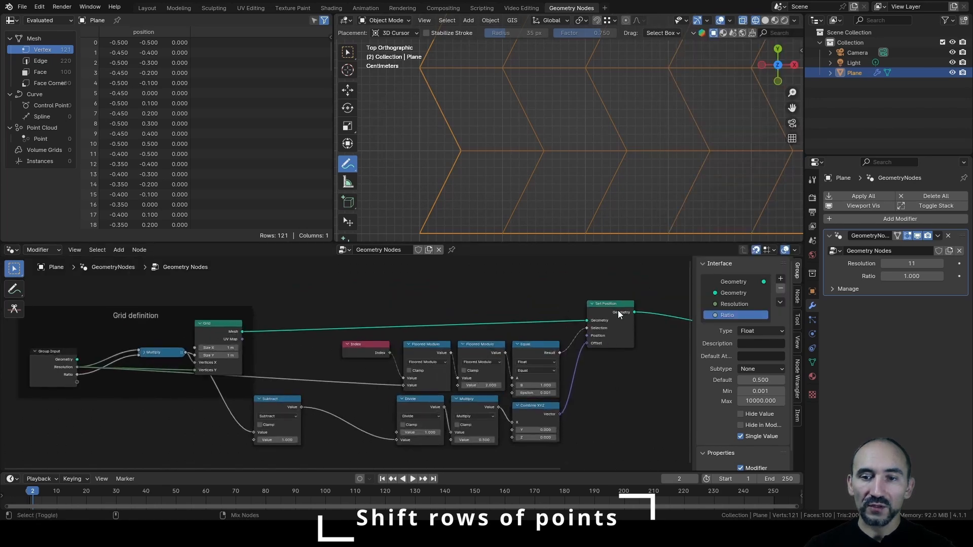
ctrl+shift+click(619, 313)
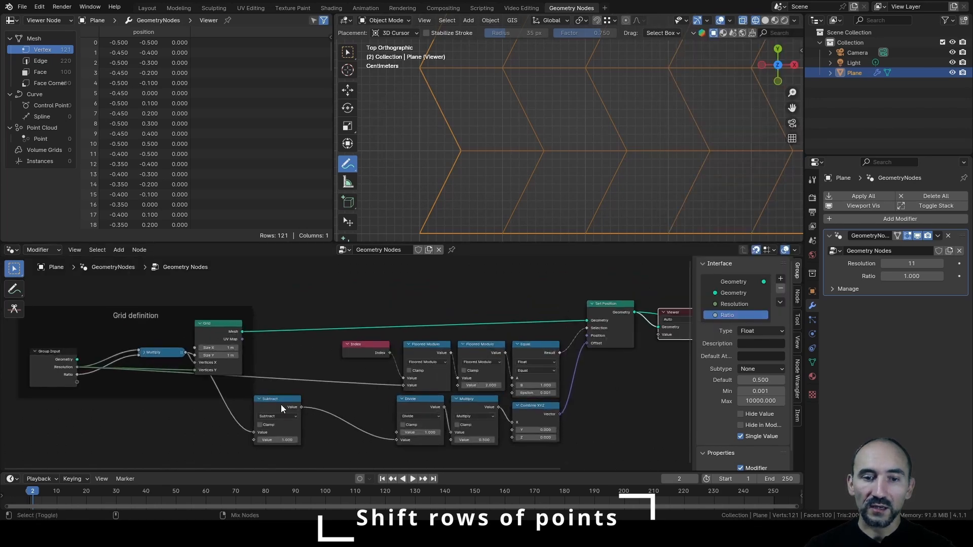
ctrl+shift+click(417, 406)
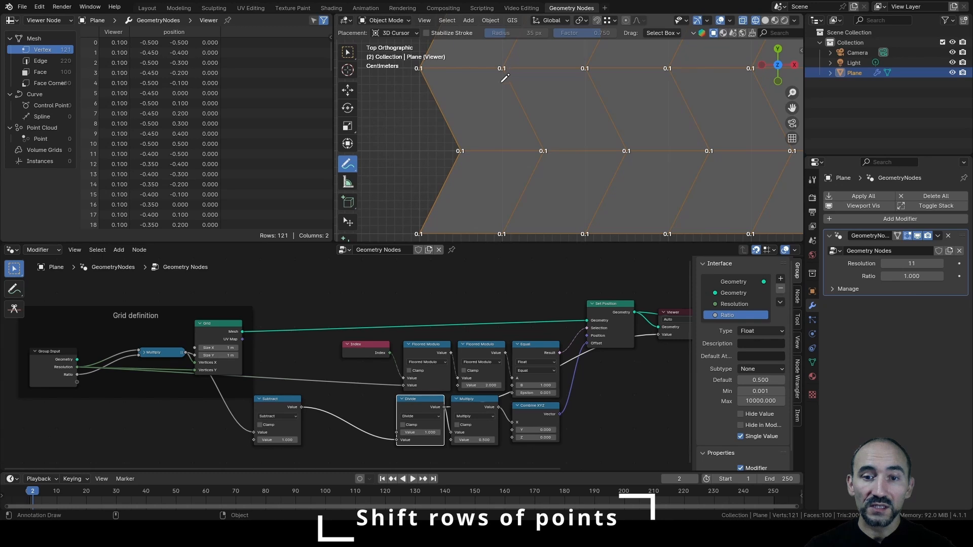
click(476, 409)
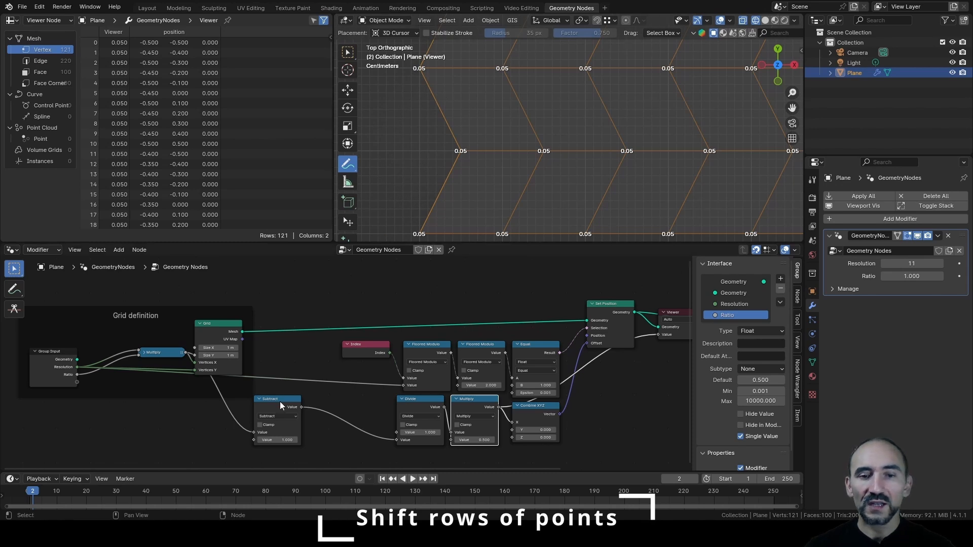
Tidy the offset chain by placing Subtract beside Divide and collapsing Combine XYZ, and delete the Viewer node.
drag(284, 404, 373, 404)
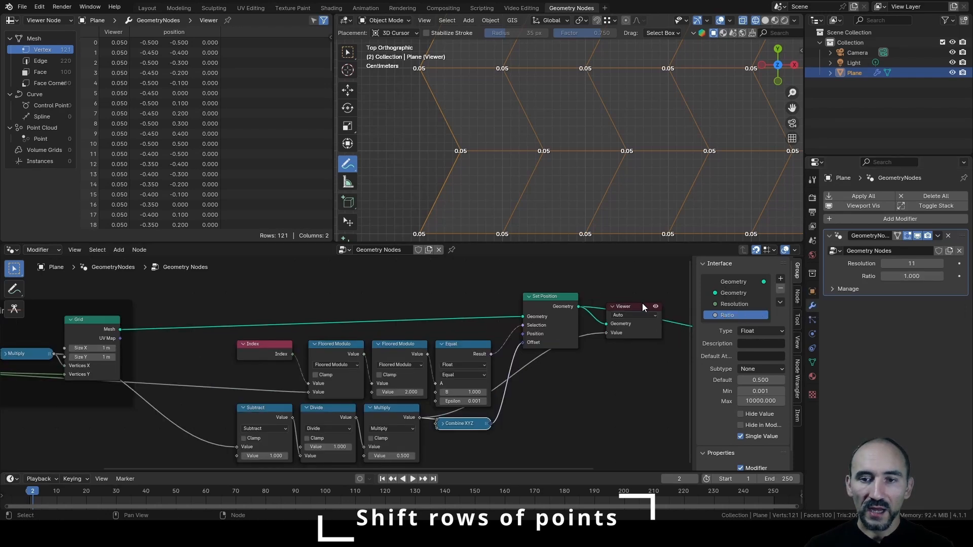
click(643, 303)
key(x)
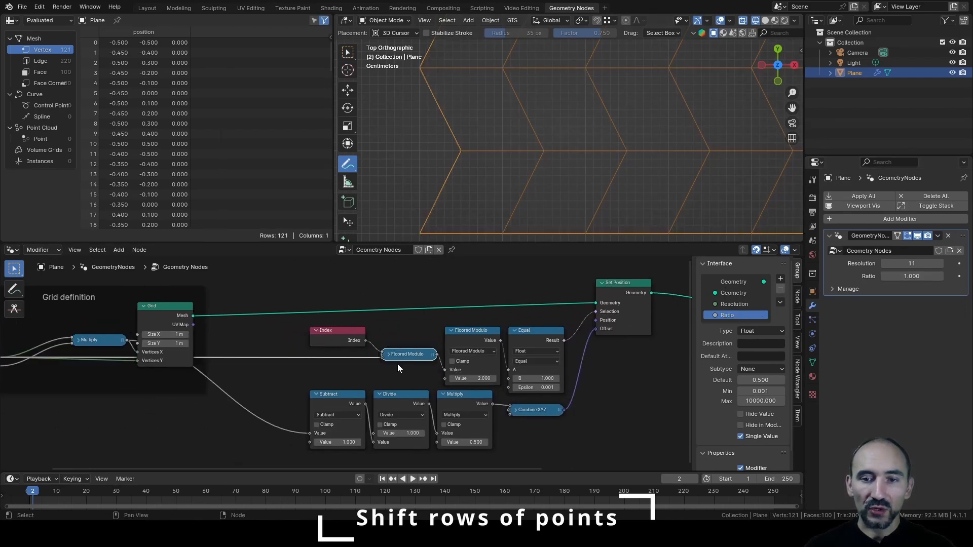
Move Set Position closer to the Equal chain and enclose all the row-shifting nodes in a frame labelled "Shift rows".
scroll(397, 364, down, 1)
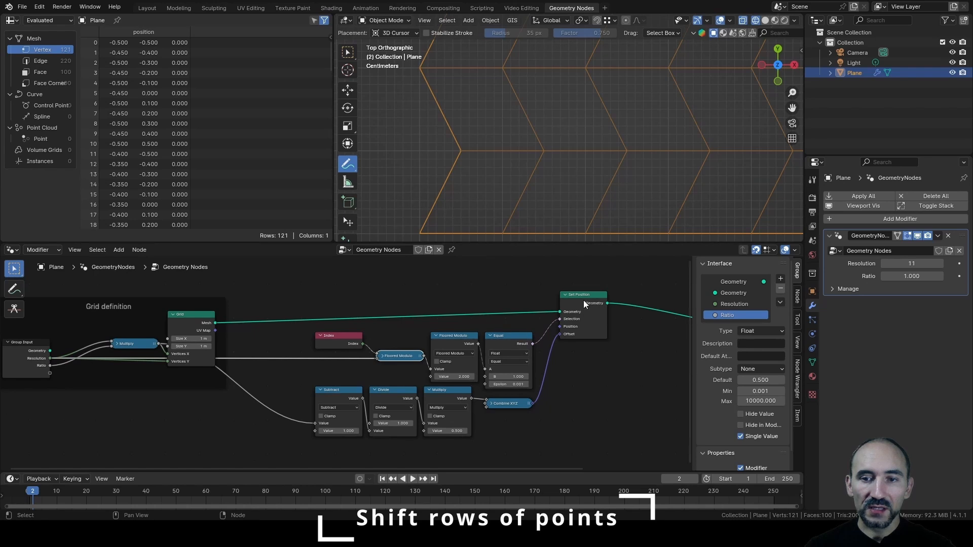
drag(584, 301, 578, 313)
drag(577, 313, 570, 315)
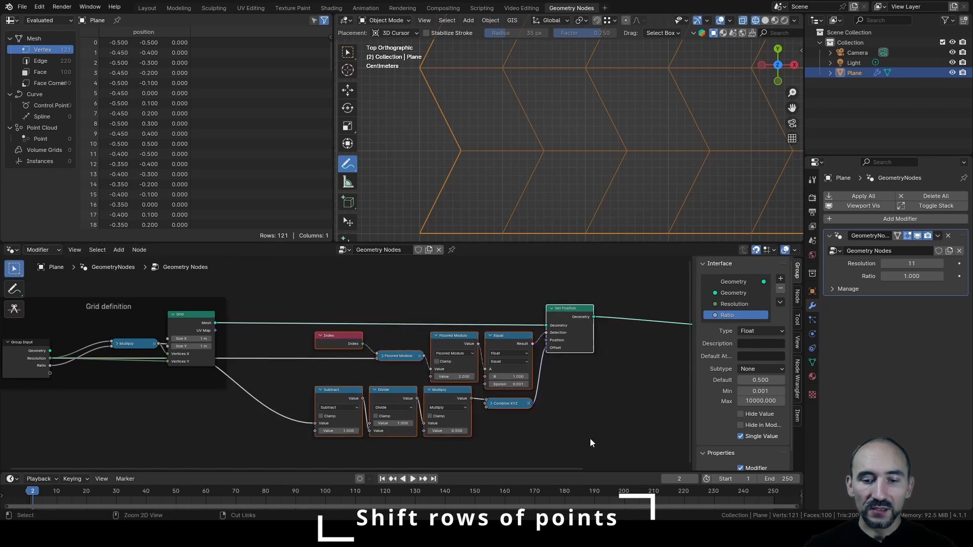
key(ctrl+j)
key(F2)
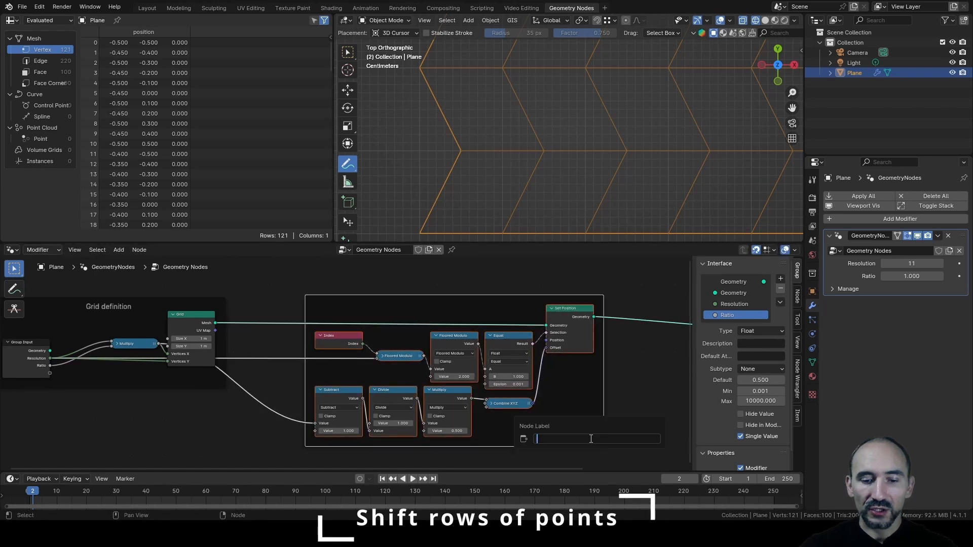
text(Shift rows)
key(Return)
scroll(271, 372, down, 1)
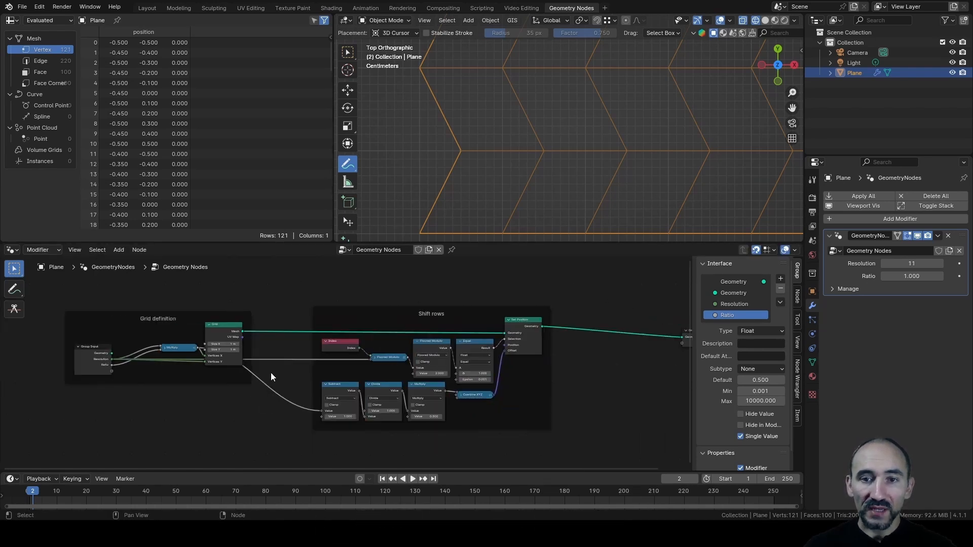
Duplicate the whole Shift rows frame with its incoming links and place the copy below the original.
scroll(543, 178, down, 4)
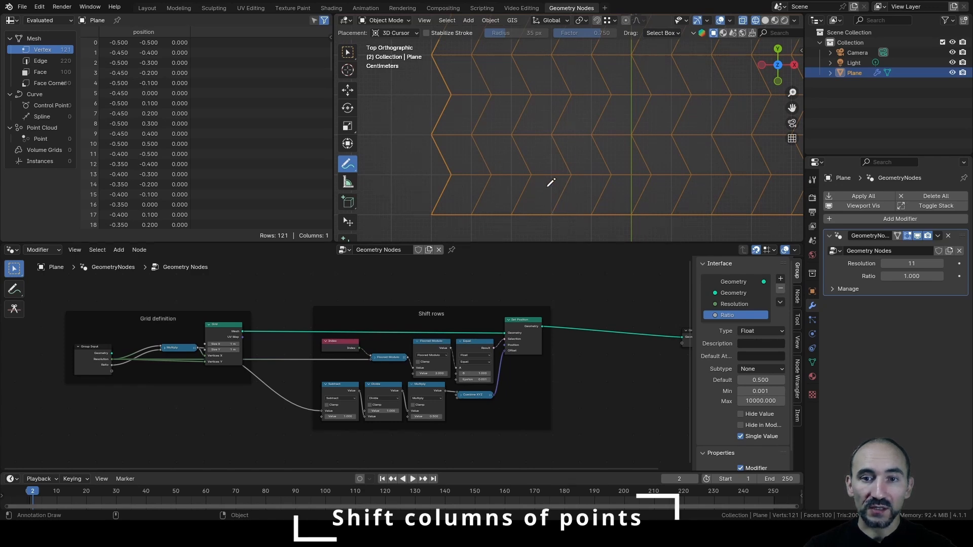
middle_drag(284, 287, 272, 259)
drag(278, 267, 576, 393)
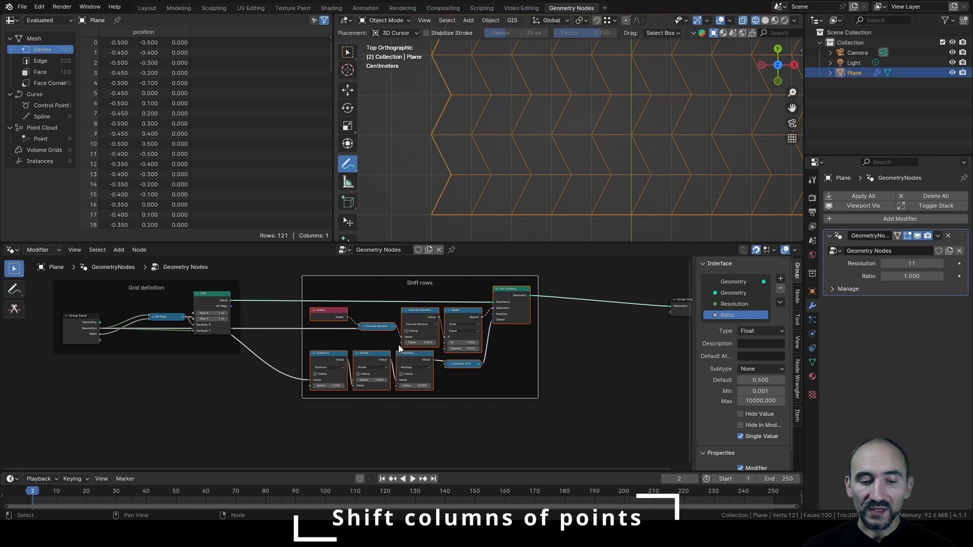
key(shift+d)
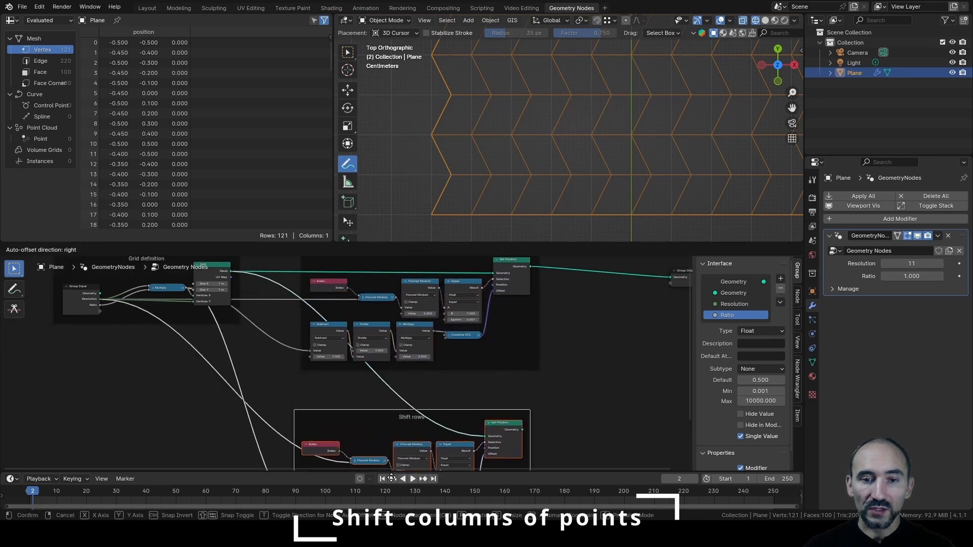
click(398, 417)
middle_drag(257, 382, 254, 336)
Preview the copied Index node's values on the grid and handwrite column numbers 0, 1 and 2 beside the points of the first three columns.
ctrl+shift+click(528, 359)
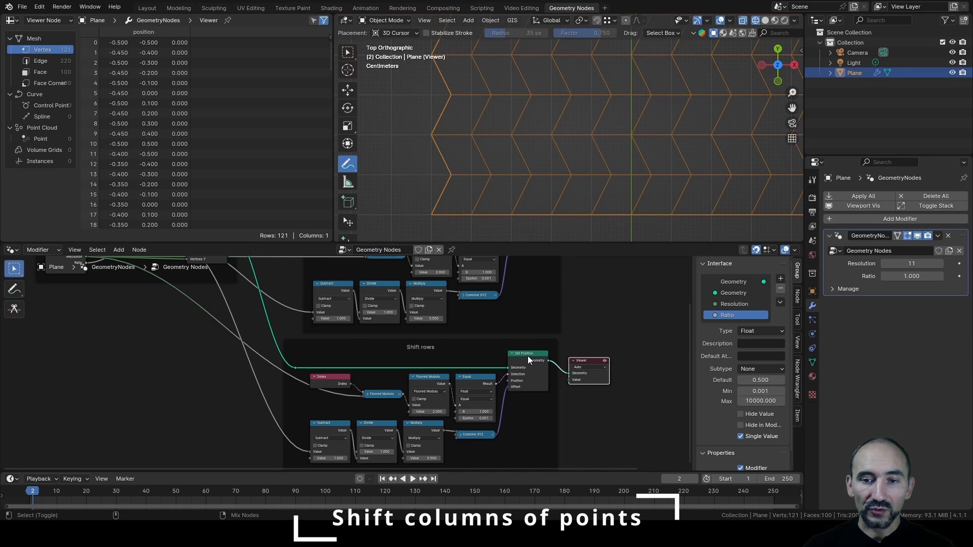
ctrl+shift+click(328, 384)
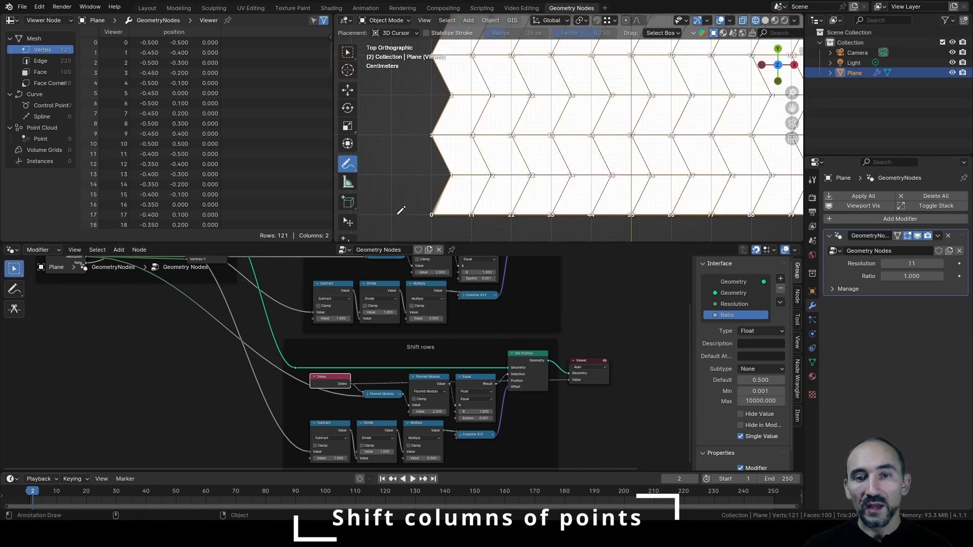
drag(415, 205, 422, 211)
drag(415, 170, 422, 176)
drag(417, 132, 424, 138)
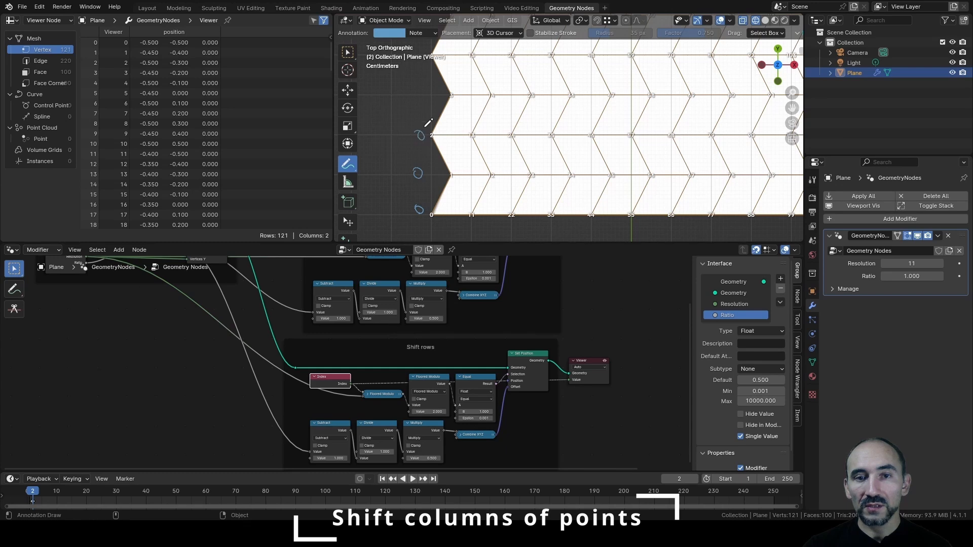
drag(417, 94, 420, 100)
drag(460, 208, 465, 205)
drag(466, 172, 471, 168)
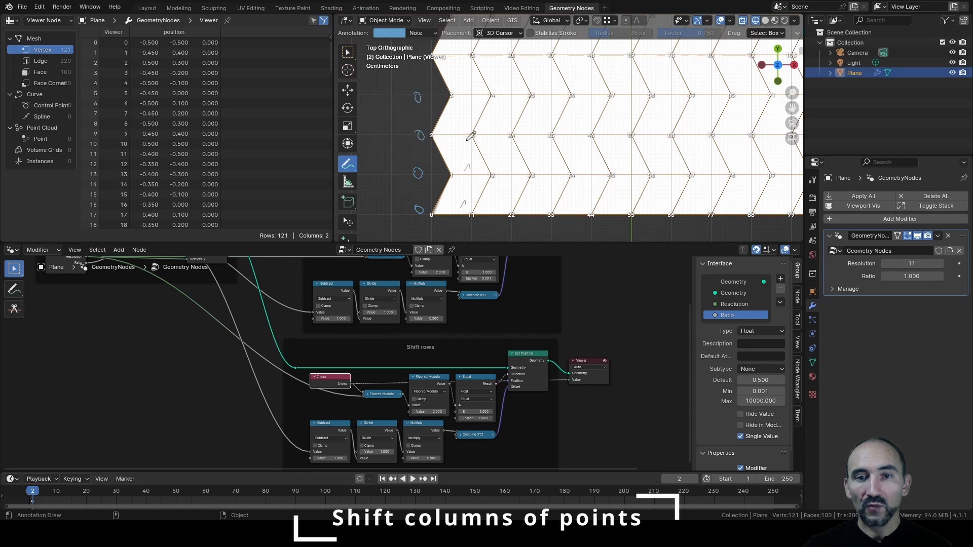
drag(463, 133, 469, 90)
drag(500, 198, 507, 206)
drag(503, 165, 509, 173)
drag(501, 123, 508, 132)
drag(501, 84, 508, 93)
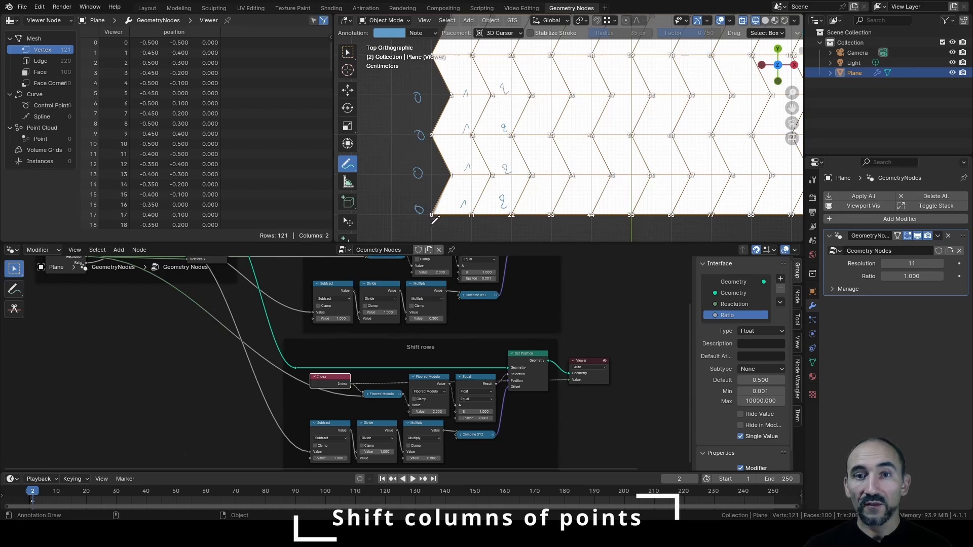
Circle the three handwritten columns of numbers in the viewport and draw an arrow pointing to the column of ones.
mouse_move(433, 217)
mouse_down()
mouse_move(429, 104)
mouse_move(424, 219)
mouse_up()
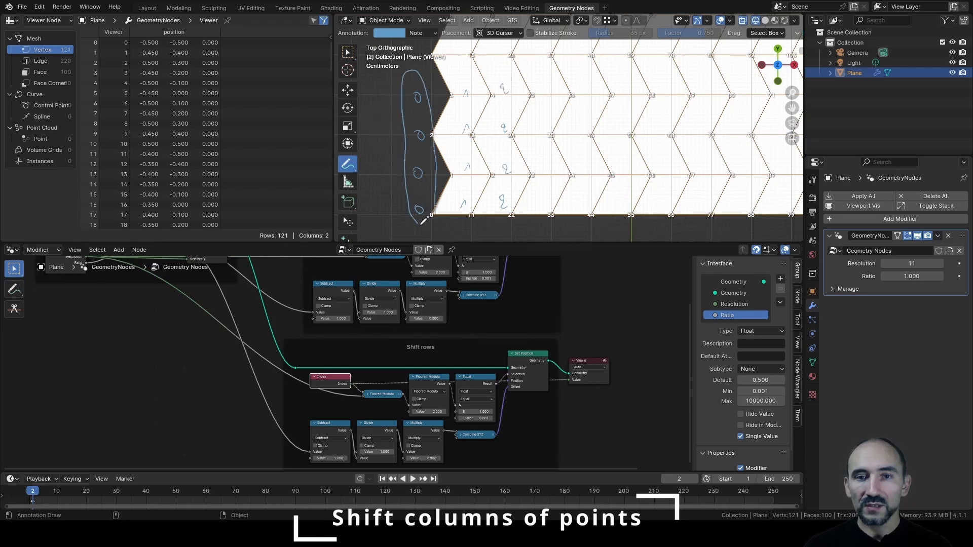
mouse_move(462, 81)
mouse_down()
mouse_move(455, 175)
mouse_move(488, 192)
mouse_move(476, 71)
mouse_move(504, 96)
mouse_move(500, 195)
mouse_move(524, 182)
mouse_move(519, 69)
mouse_move(504, 74)
mouse_up()
mouse_move(484, 240)
mouse_down()
mouse_move(473, 225)
mouse_move(481, 228)
mouse_up()
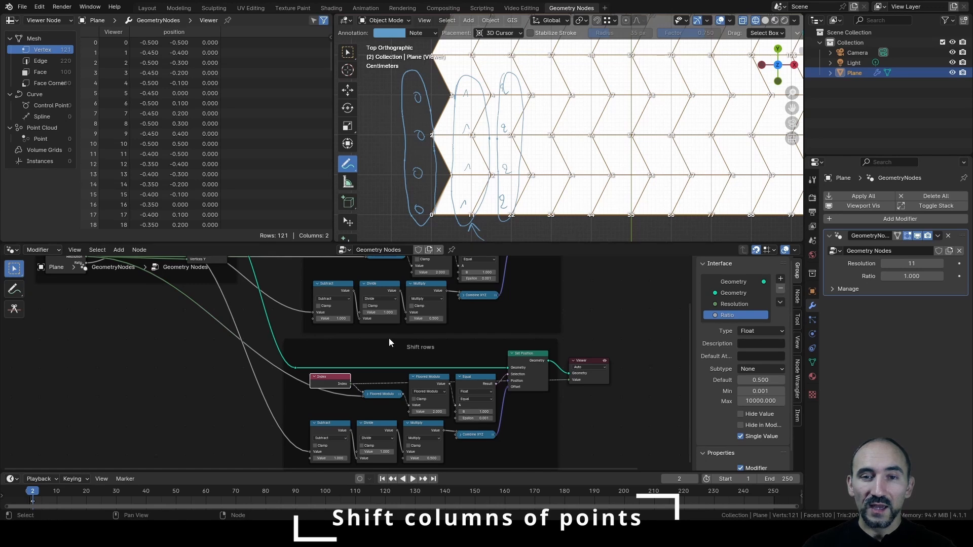
Move the copied Index node away from its Floored Modulo node to make room, and set the modifier's Resolution to 12.
scroll(354, 376, up, 3)
drag(468, 301, 382, 301)
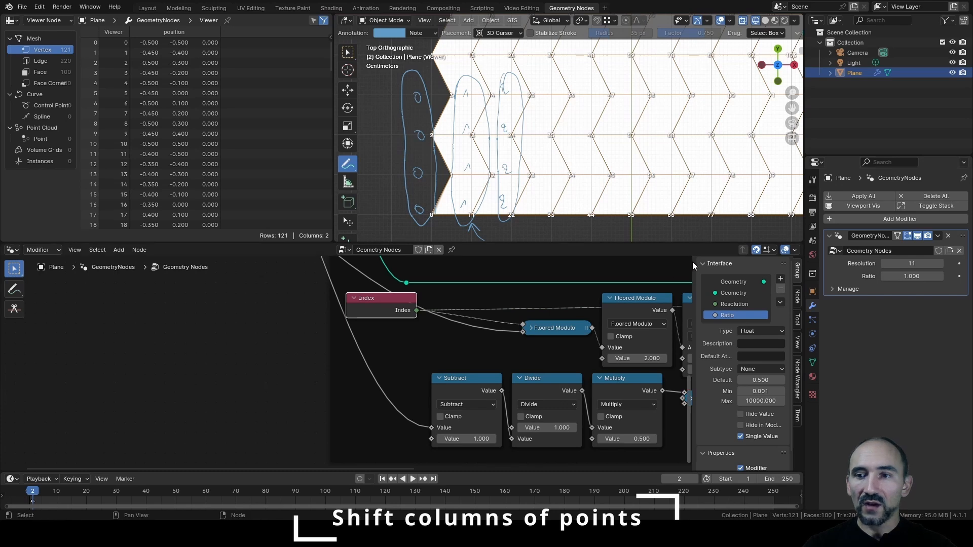
scroll(461, 334, down, 5)
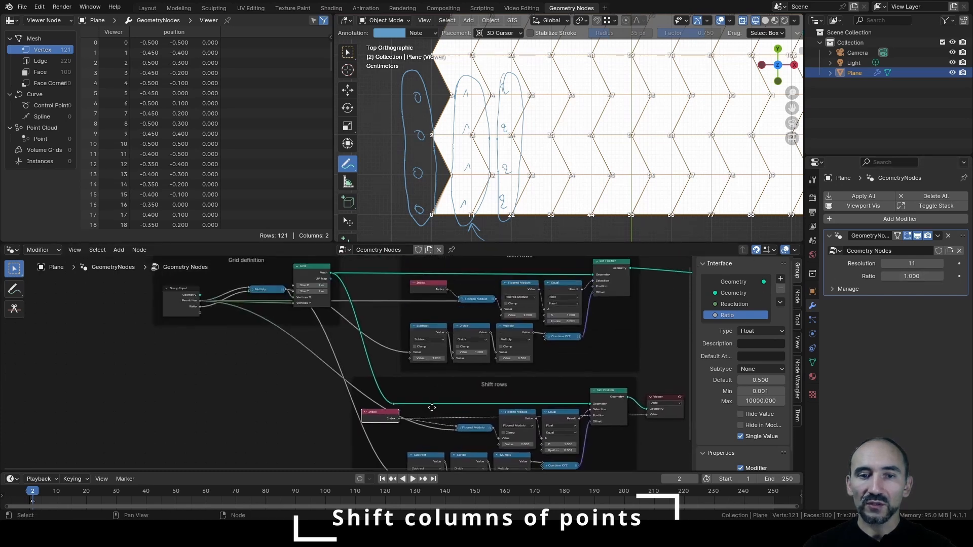
scroll(253, 324, up, 2)
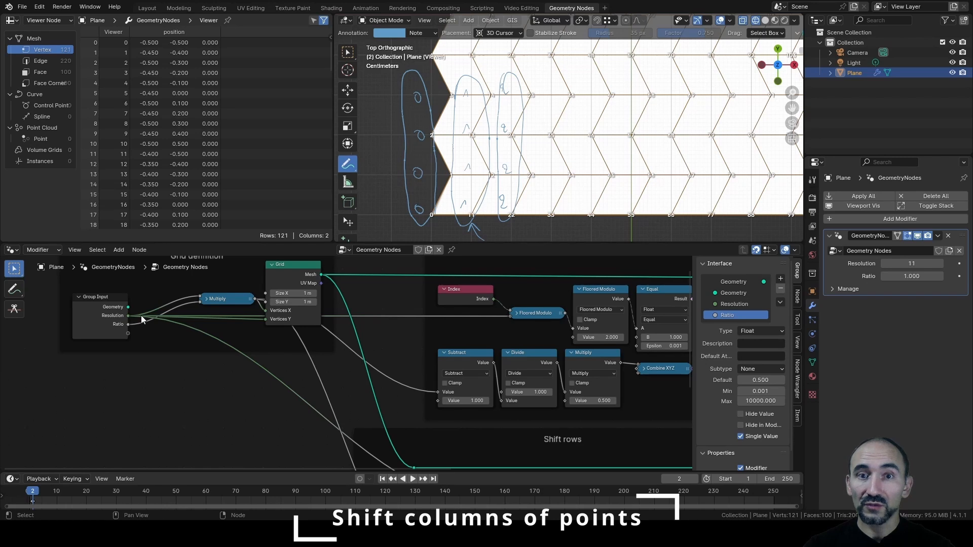
drag(912, 263, 943, 263)
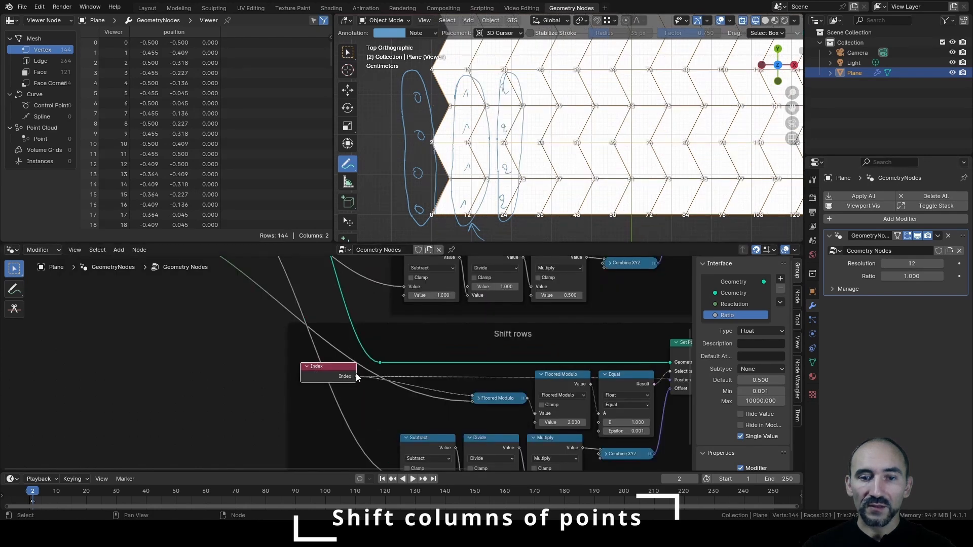
Add a Divide node fed by the copied Index node and place it before the collapsed Floored Modulo node.
drag(356, 376, 376, 404)
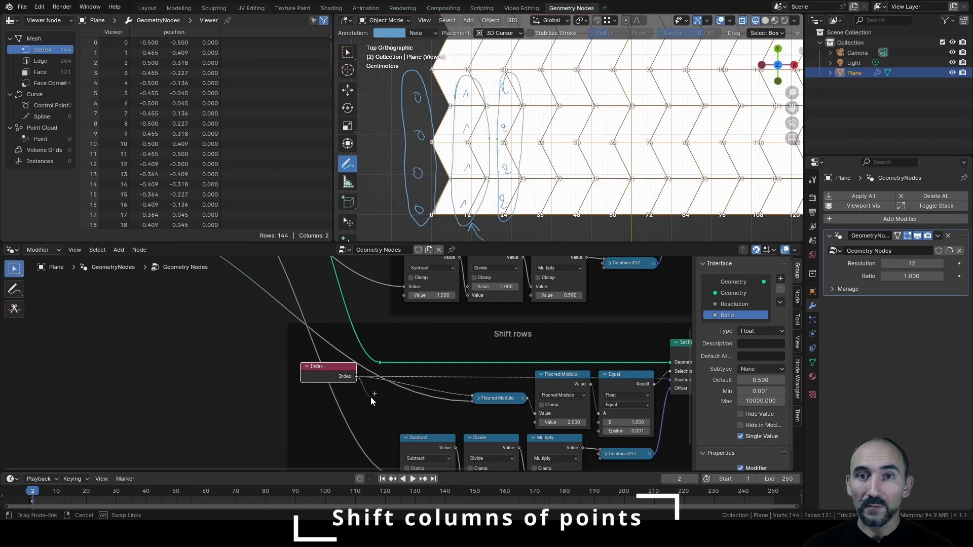
drag(371, 398, 372, 398)
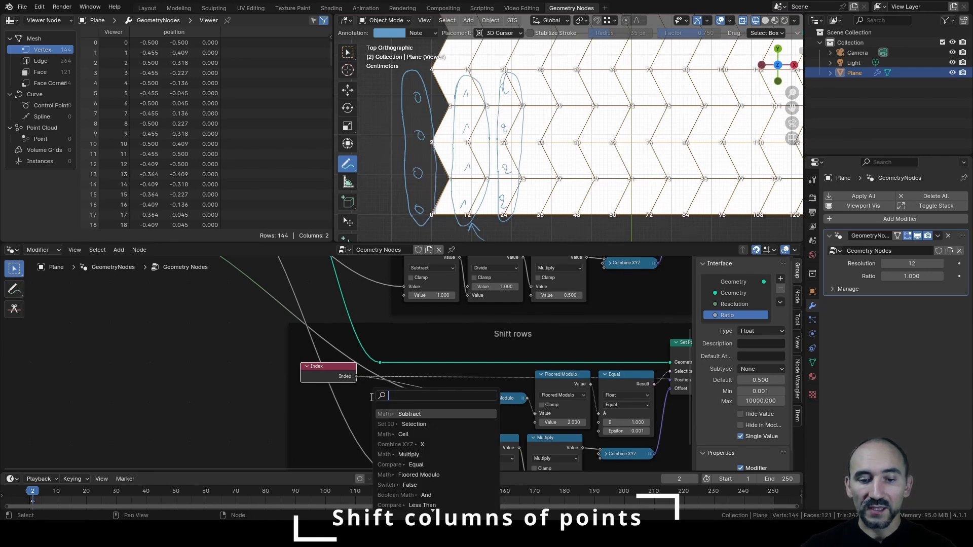
text(divi)
key(Return)
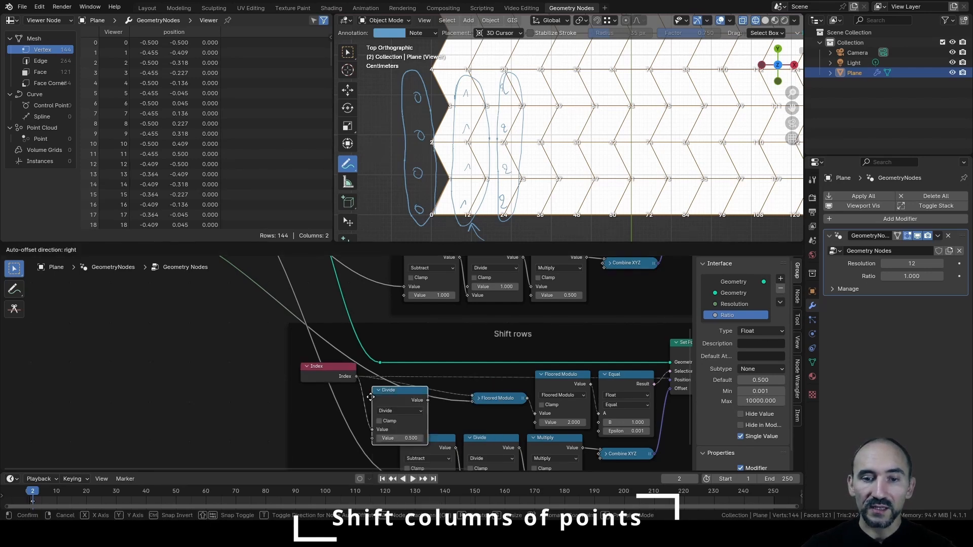
scroll(272, 338, down, 2)
Add a reroute on the Resolution link beside the copied frame, connect it to the new Divide's second value, and preview the Divide result.
middle_drag(272, 339, 305, 381)
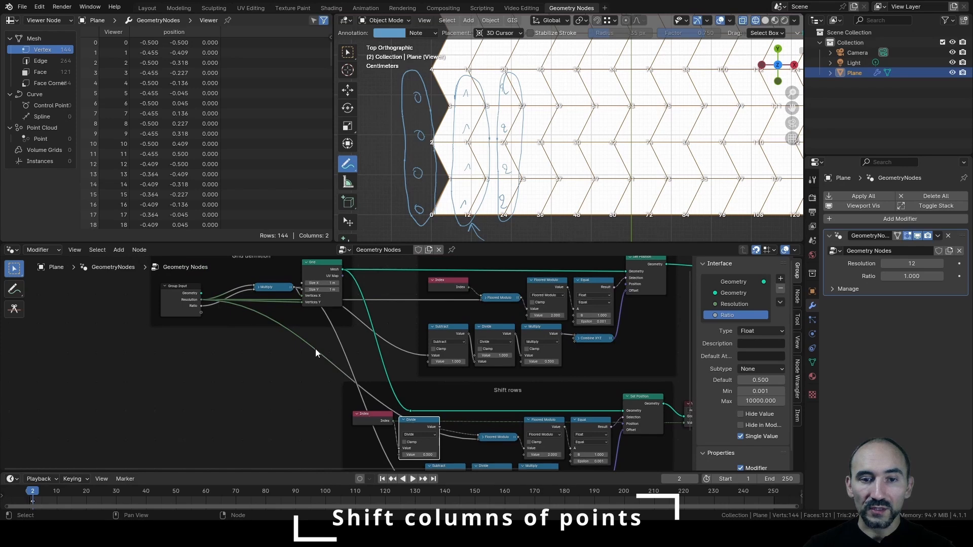
shift+right_drag(315, 349, 309, 377)
middle_drag(316, 394, 305, 359)
key(g)
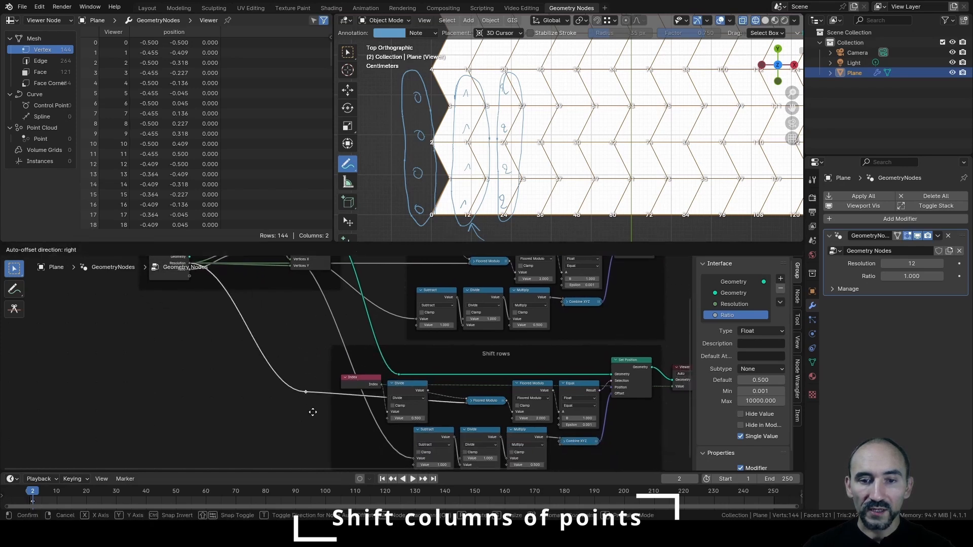
click(330, 429)
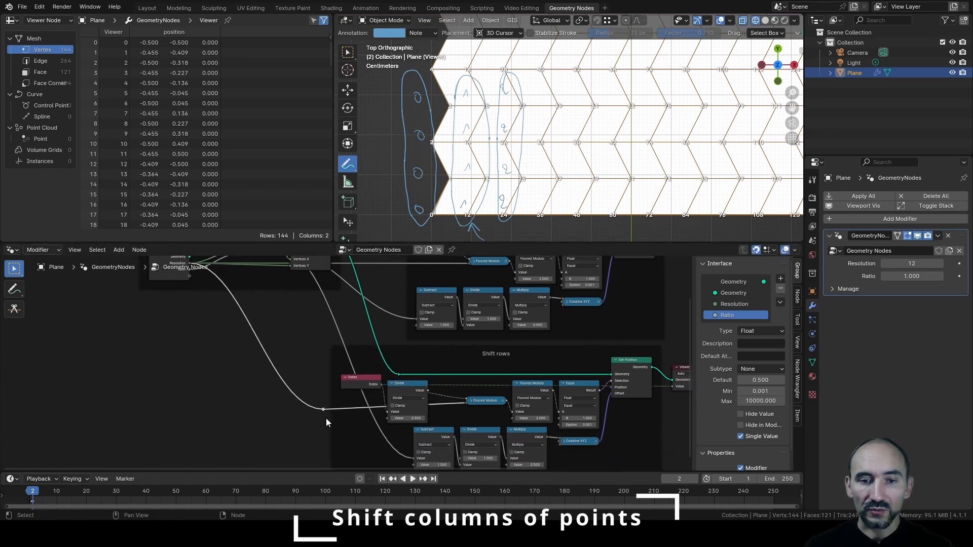
ctrl+shift+click(411, 391)
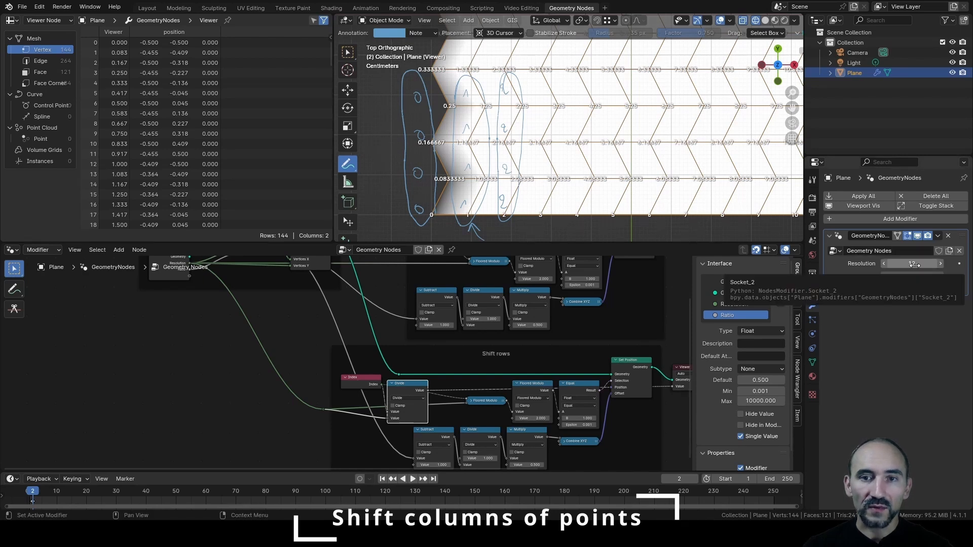
Preview the copied Index node's values on the grid points.
scroll(459, 212, up, 1)
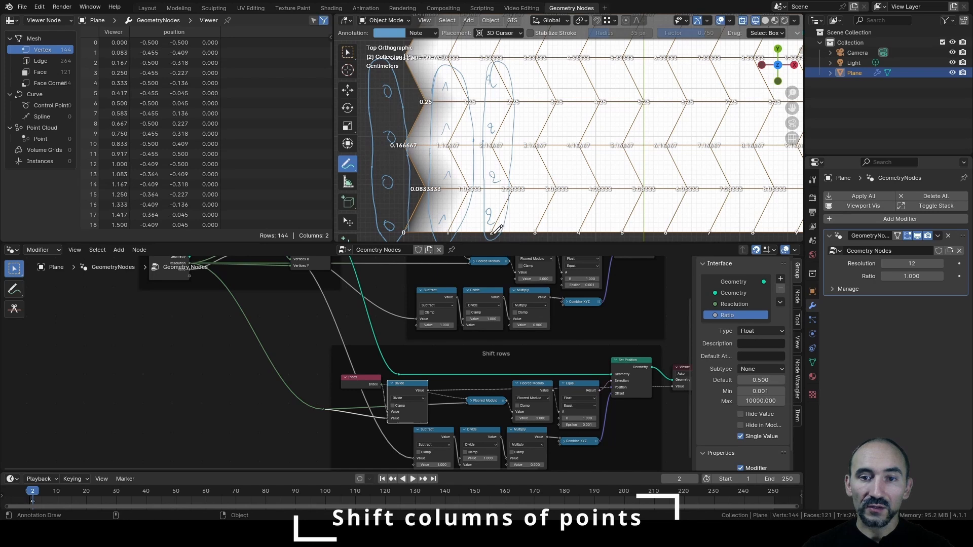
ctrl+shift+click(364, 384)
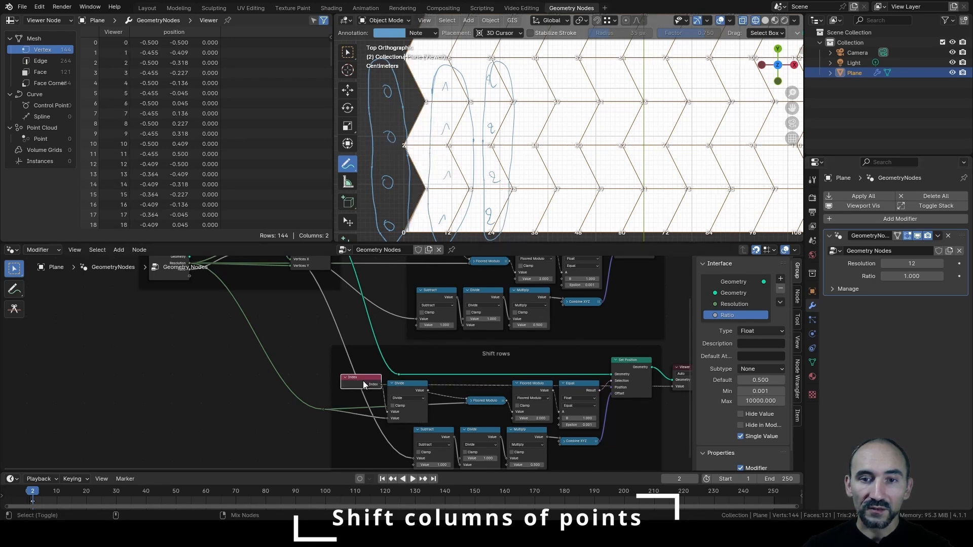
scroll(435, 195, up, 1)
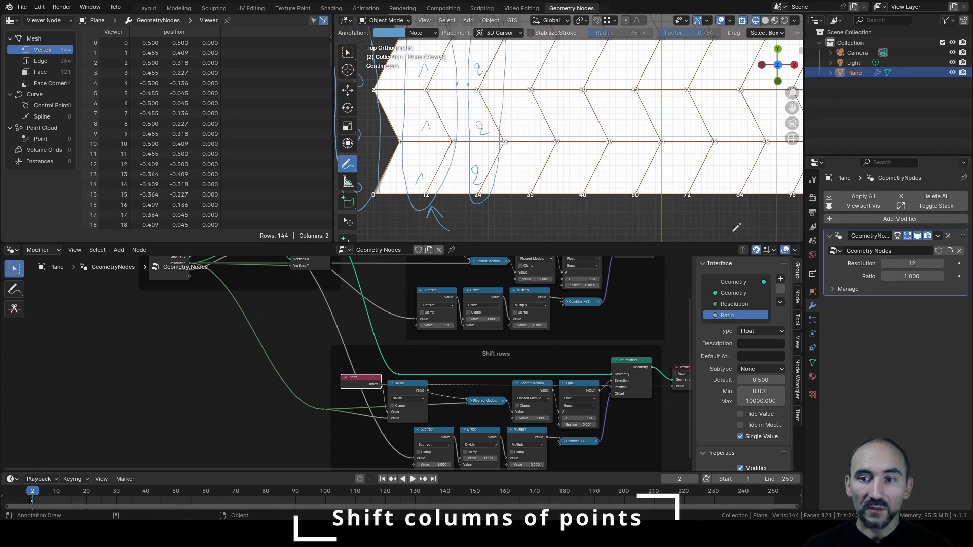
Preview the Divide result again and, on frame 1, mark the whole-number parts of two neighbouring values in one row.
ctrl+shift+click(409, 388)
shift+middle_drag(438, 151, 462, 172)
key(Left)
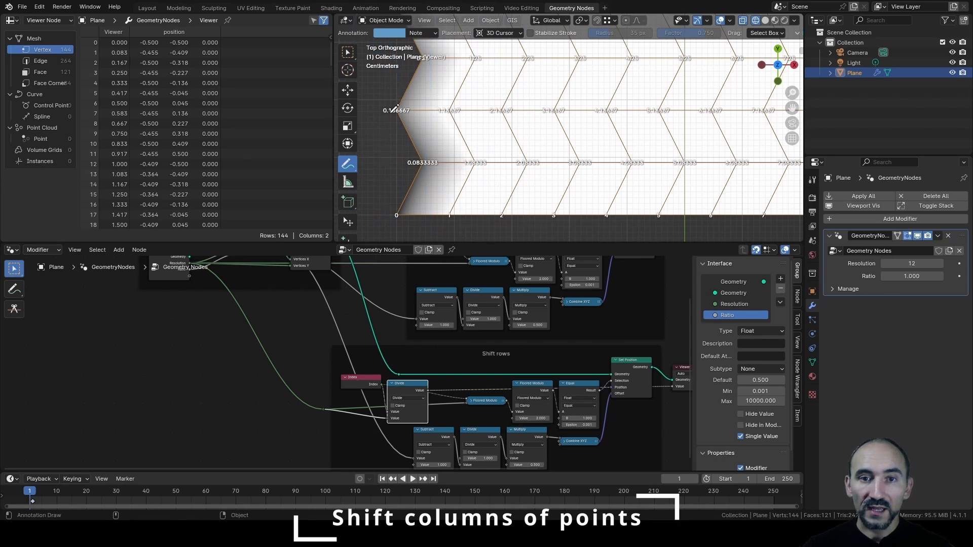
mouse_move(386, 102)
mouse_down()
mouse_move(377, 107)
mouse_move(385, 117)
mouse_up()
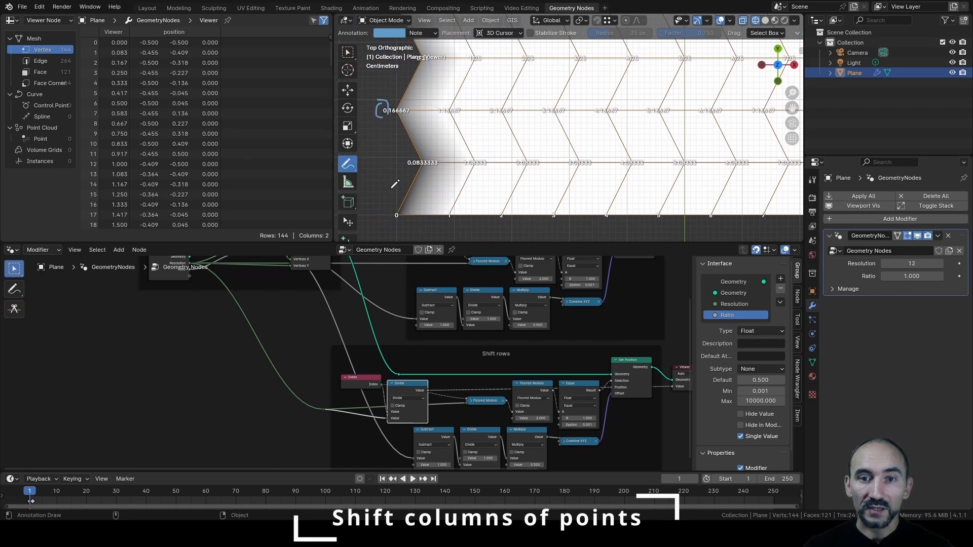
drag(442, 101, 439, 118)
Change the collapsed Floored Modulo node in the copied frame to Floor, feed it from the Divide result, and preview it.
scroll(554, 332, up, 3)
drag(469, 363, 464, 339)
click(466, 352)
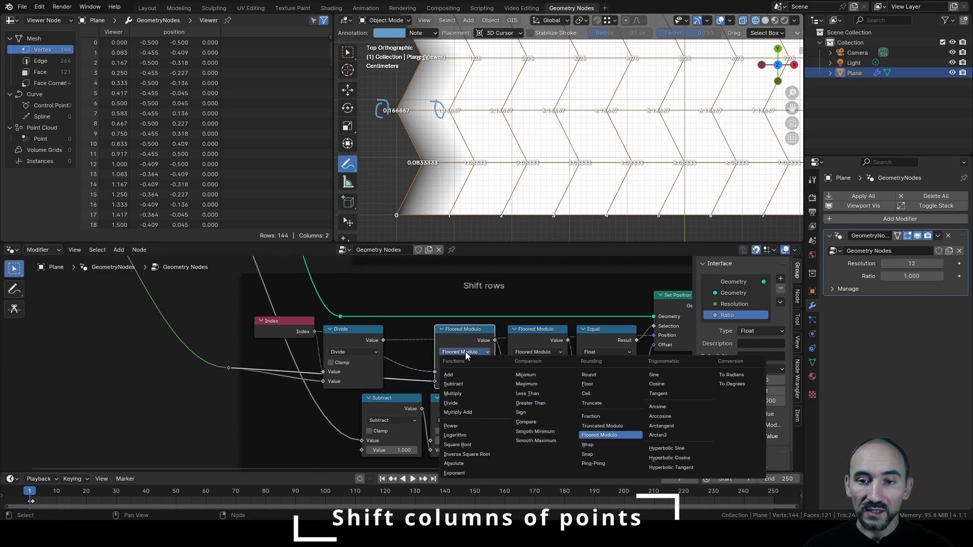
click(608, 383)
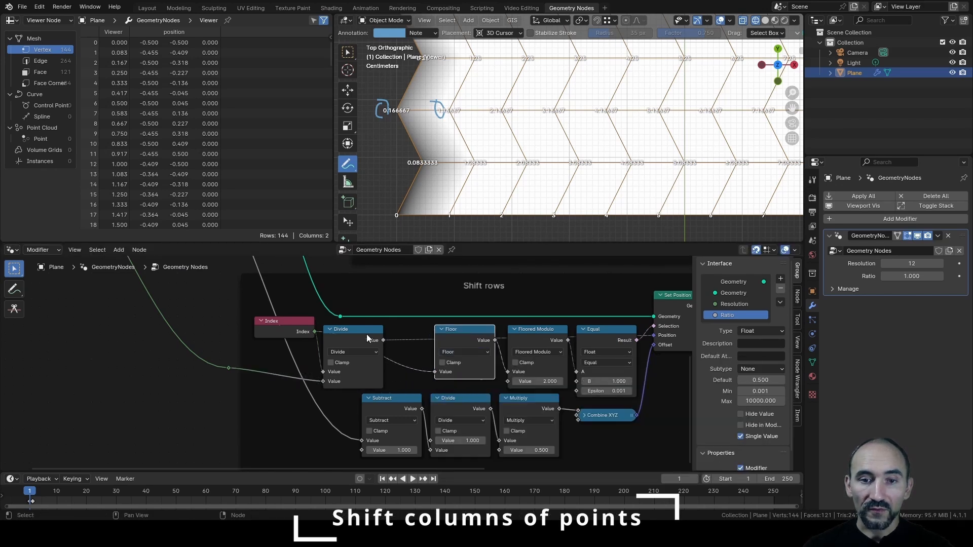
drag(384, 340, 435, 372)
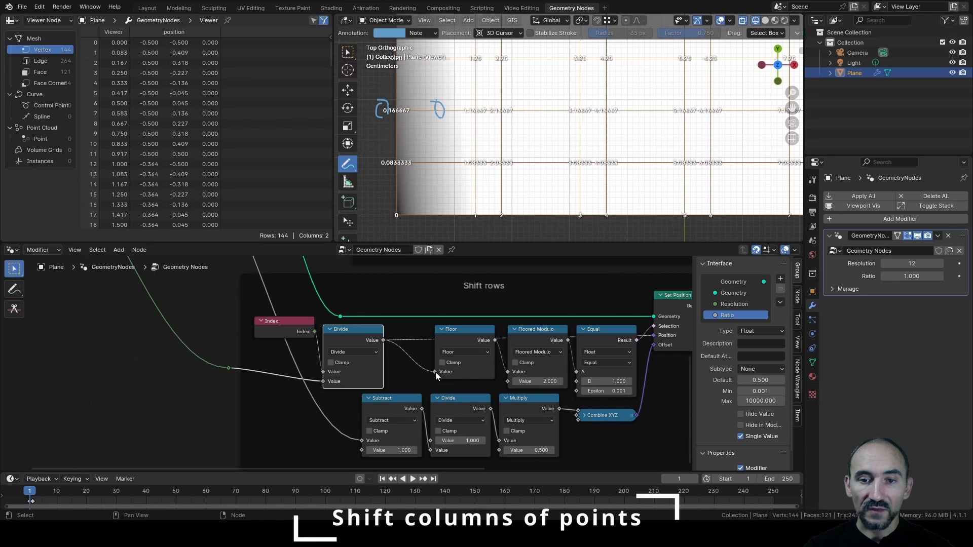
ctrl+shift+click(470, 335)
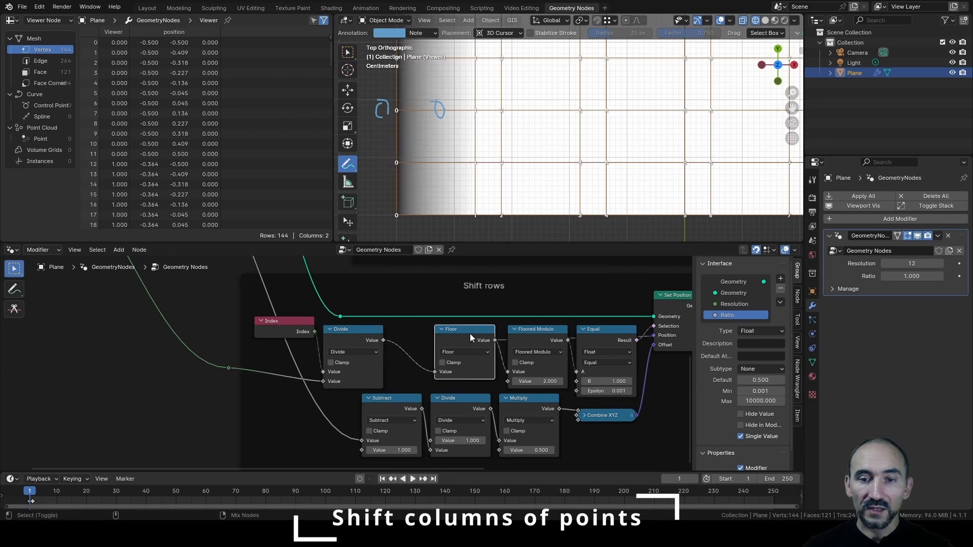
Disconnect Combine XYZ from the copied Set Position's Offset and set the X offset to 0 m.
scroll(469, 333, down, 2)
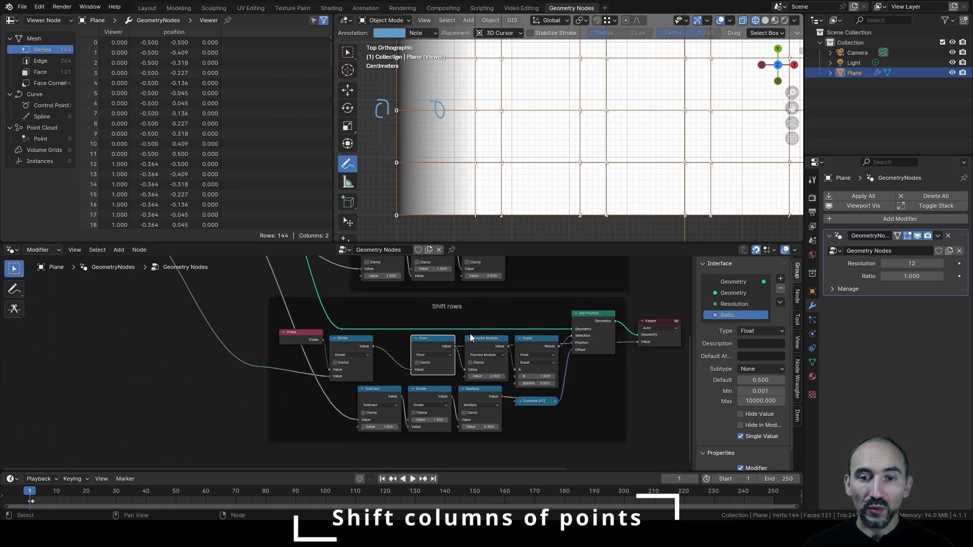
scroll(470, 333, up, 2)
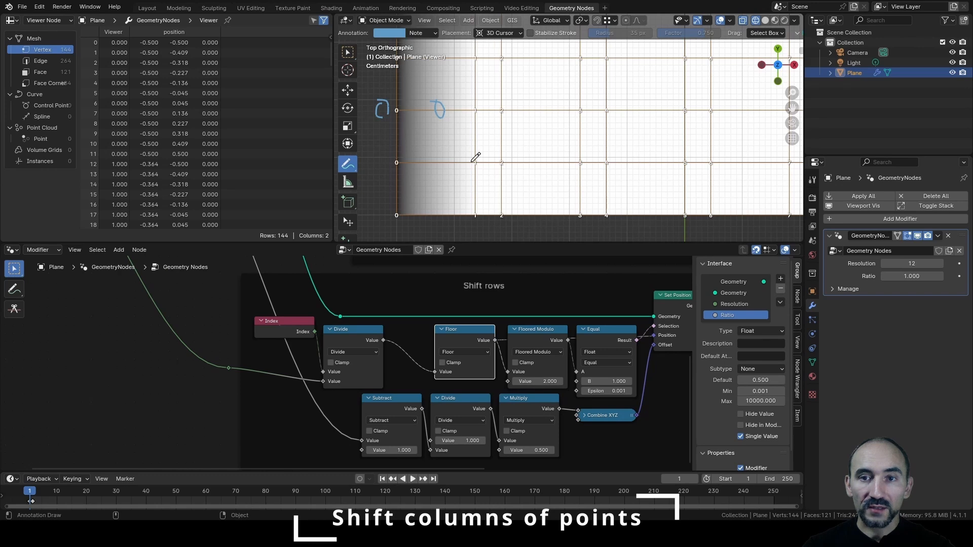
middle_drag(620, 340, 475, 321)
drag(517, 320, 516, 358)
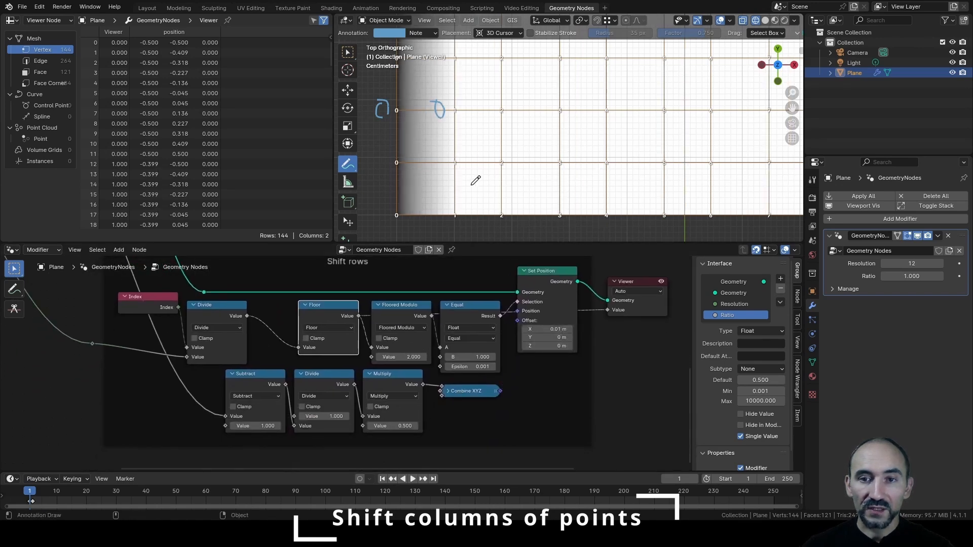
click(548, 329)
text(0)
key(Return)
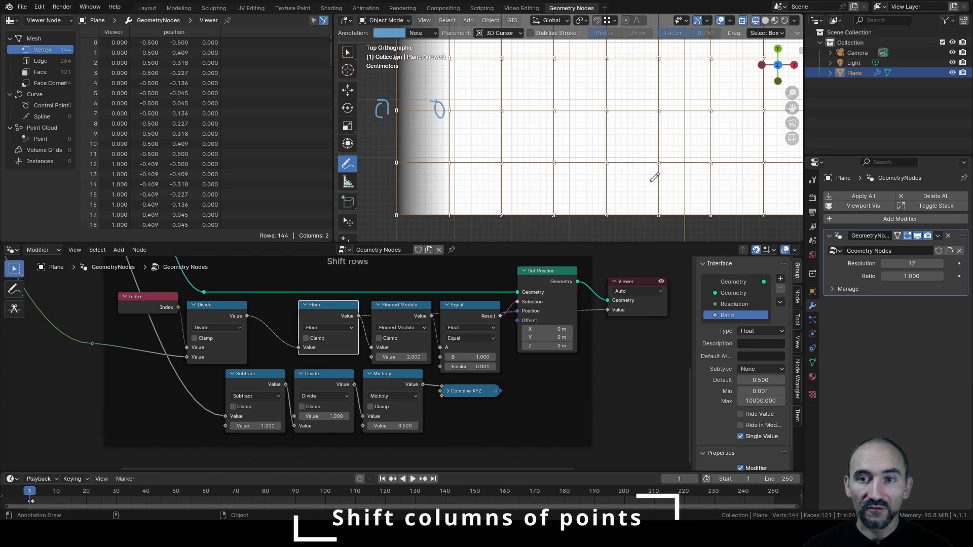
Preview the copied Floored Modulo result, and collapse and line up the Divide and Floor nodes beside the Index node.
scroll(352, 286, up, 1)
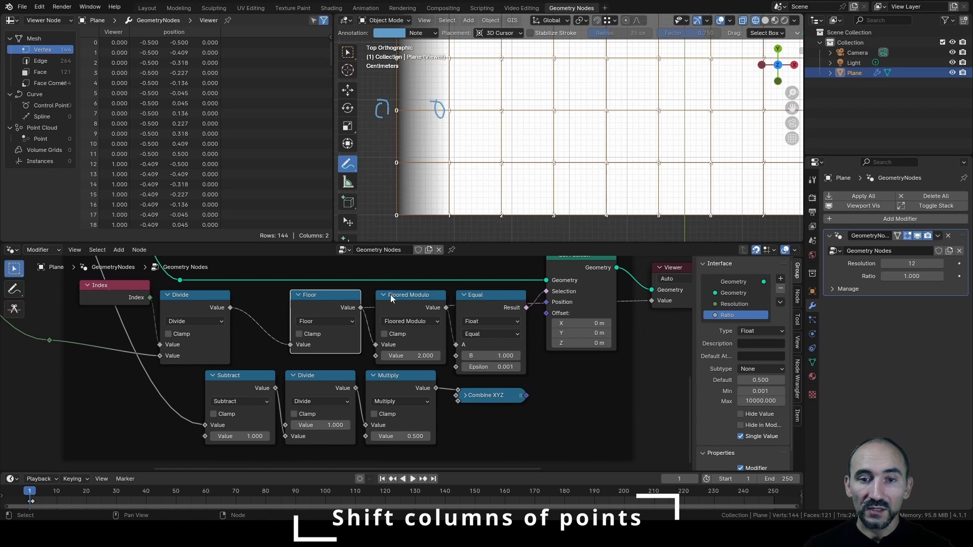
ctrl+shift+click(409, 299)
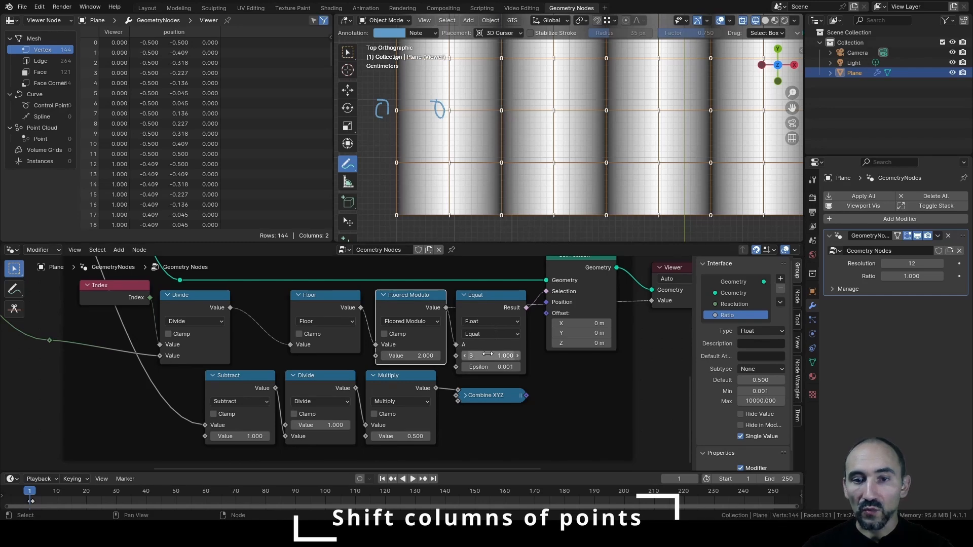
middle_drag(570, 281, 587, 302)
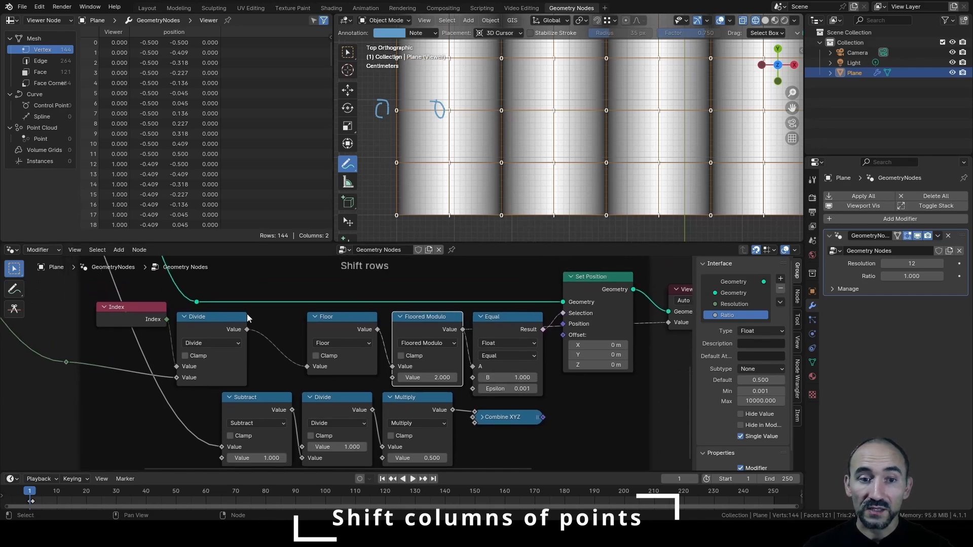
drag(215, 330, 221, 329)
drag(221, 330, 247, 329)
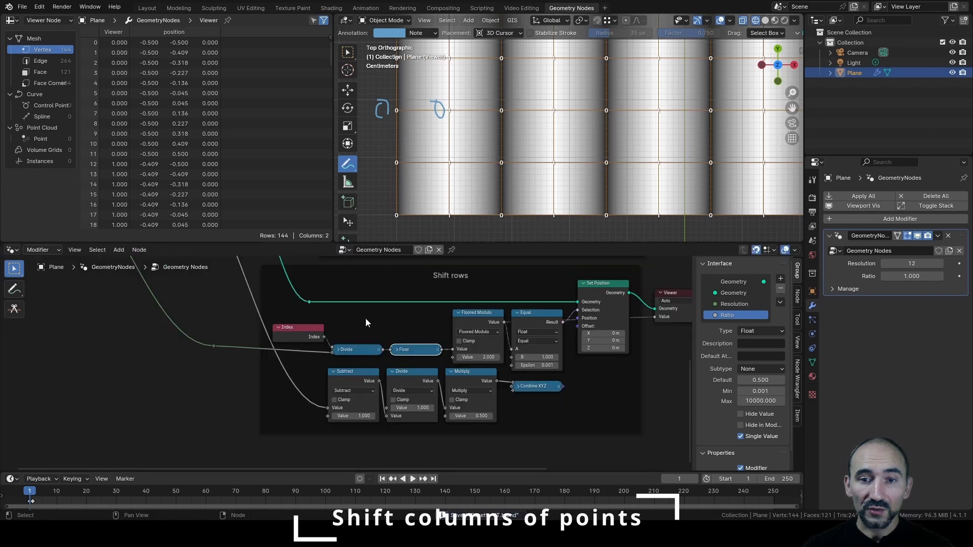
Feed the copied Subtract node from the Resolution reroute and reconnect Combine XYZ to the copied Set Position's Offset.
scroll(373, 395, up, 1)
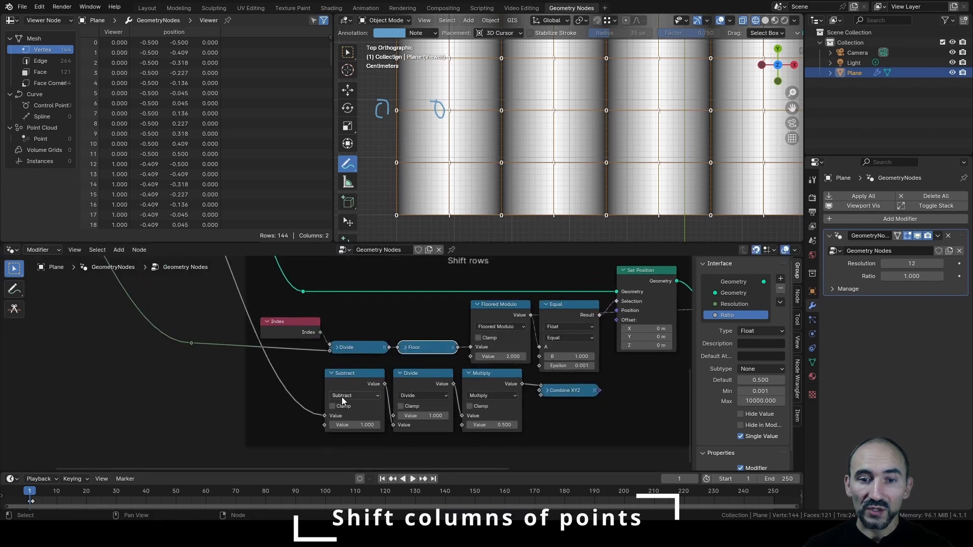
scroll(350, 405, down, 5)
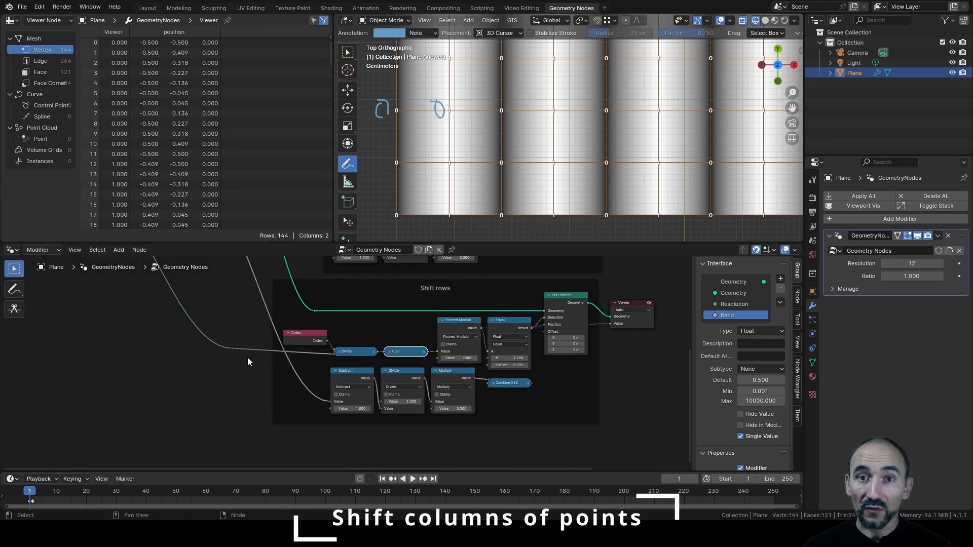
scroll(248, 357, up, 1)
mouse_move(211, 325)
middle_down()
mouse_move(237, 359)
mouse_move(266, 437)
mouse_move(261, 389)
mouse_move(218, 311)
middle_up()
scroll(221, 324, up, 3)
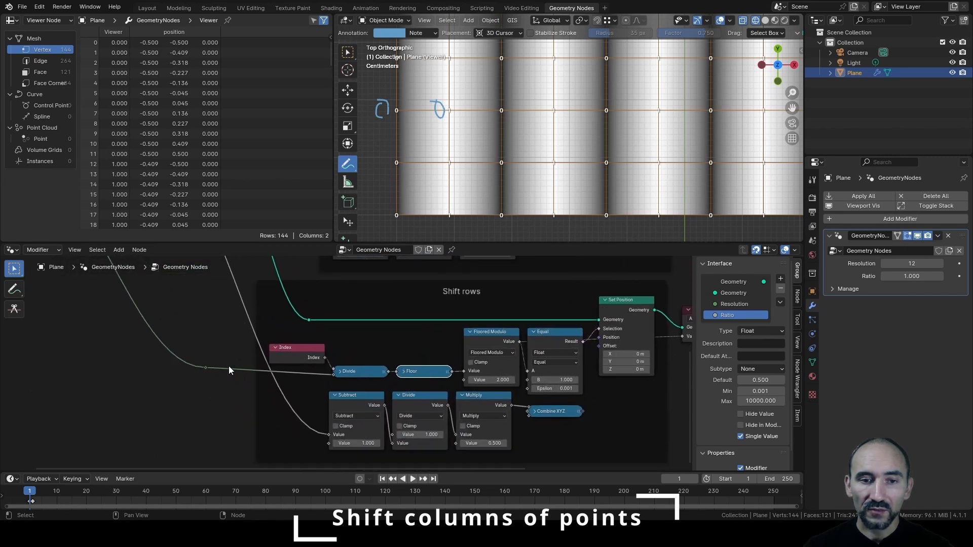
drag(206, 368, 328, 436)
middle_drag(587, 414, 414, 436)
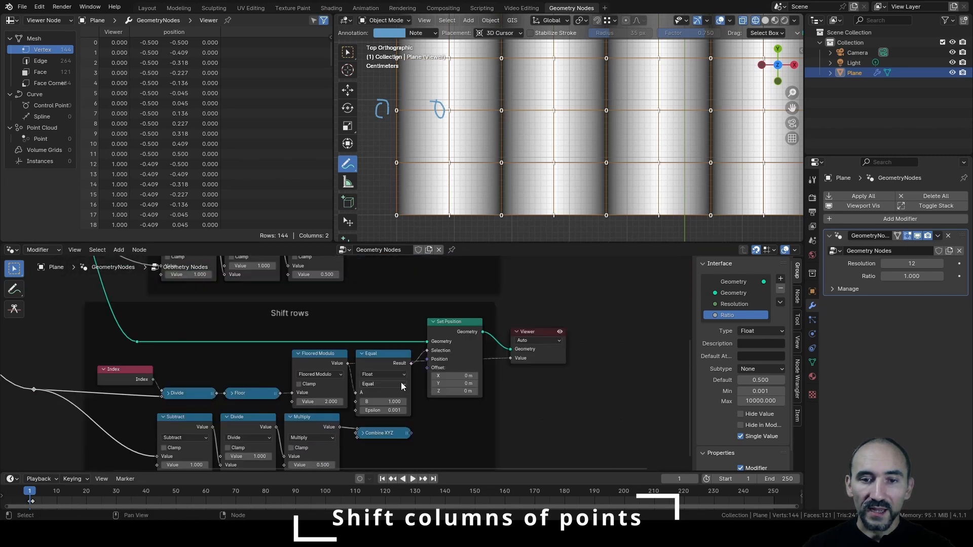
drag(412, 434, 429, 368)
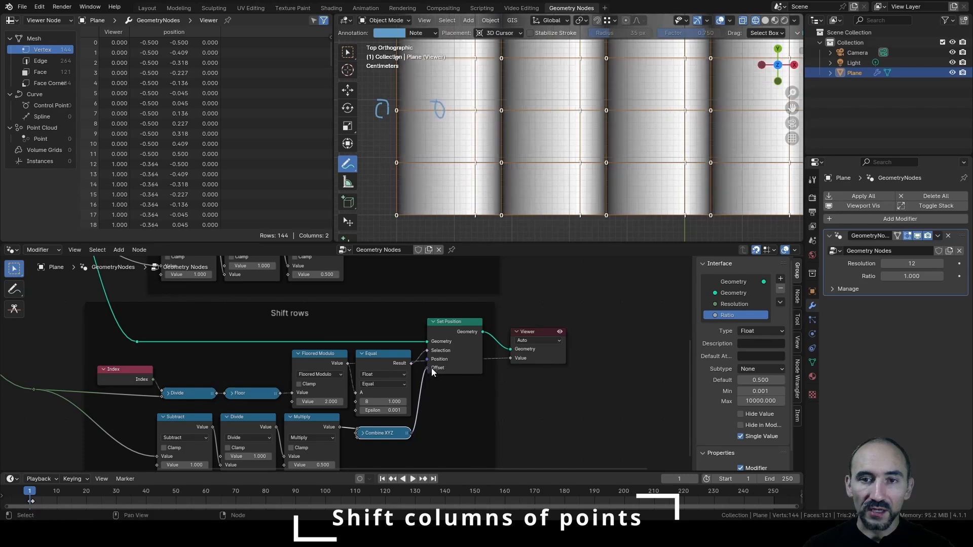
Switch the Multiply link from the X to the Y input of the copied Combine XYZ node and collapse the node.
scroll(397, 415, up, 1)
middle_drag(394, 415, 408, 340)
scroll(388, 354, up, 3)
click(394, 372)
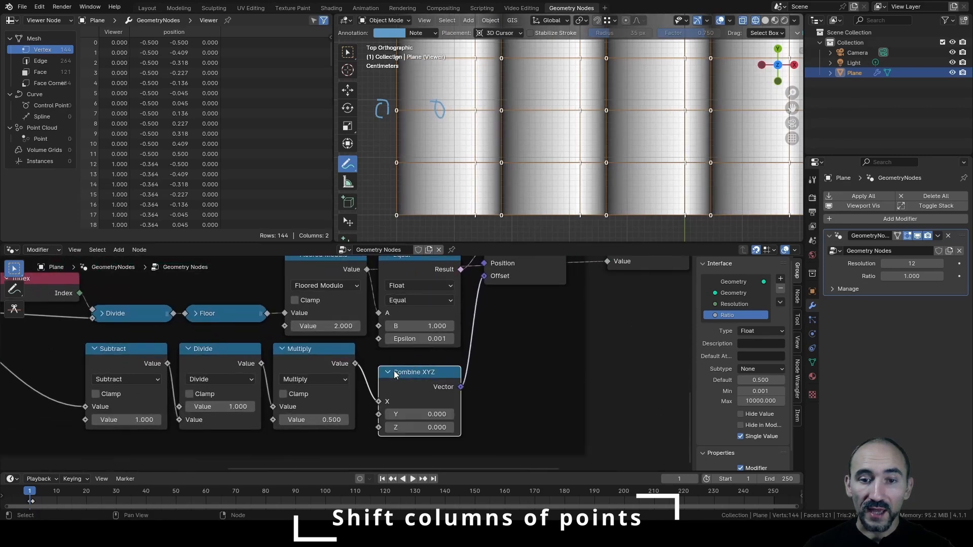
drag(382, 402, 378, 414)
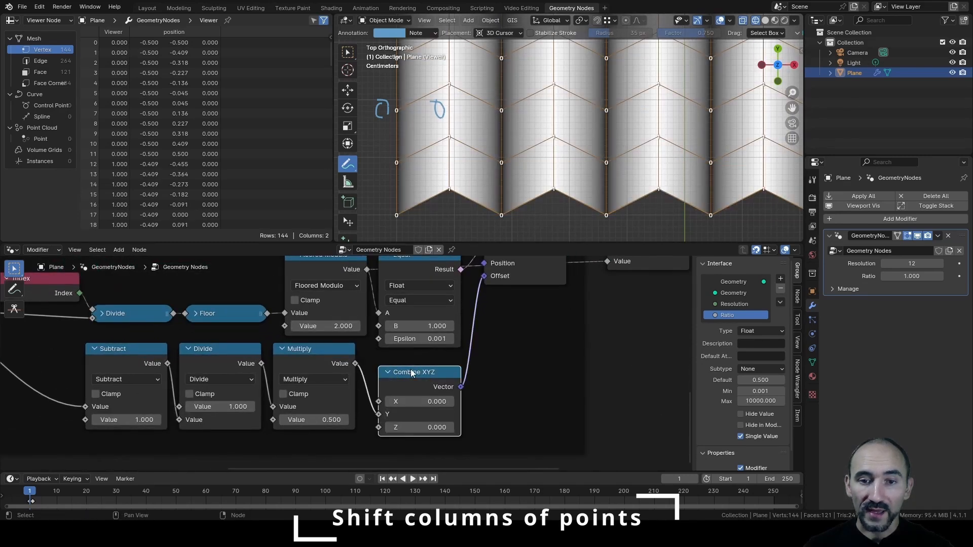
drag(416, 365, 408, 351)
key(h)
Rename the copied frame as "Shift columns".
scroll(221, 310, down, 3)
click(246, 389)
key(F2)
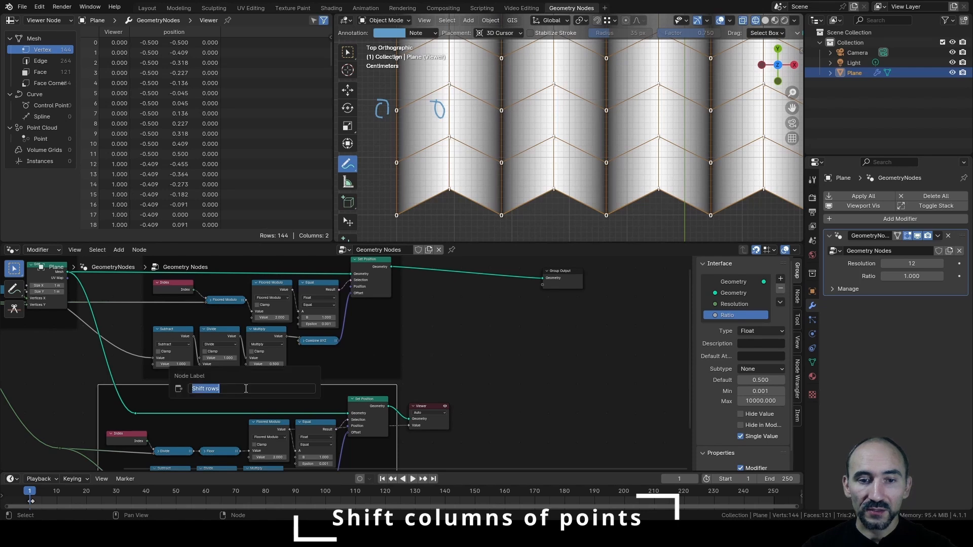
text(Shift columns)
key(Return)
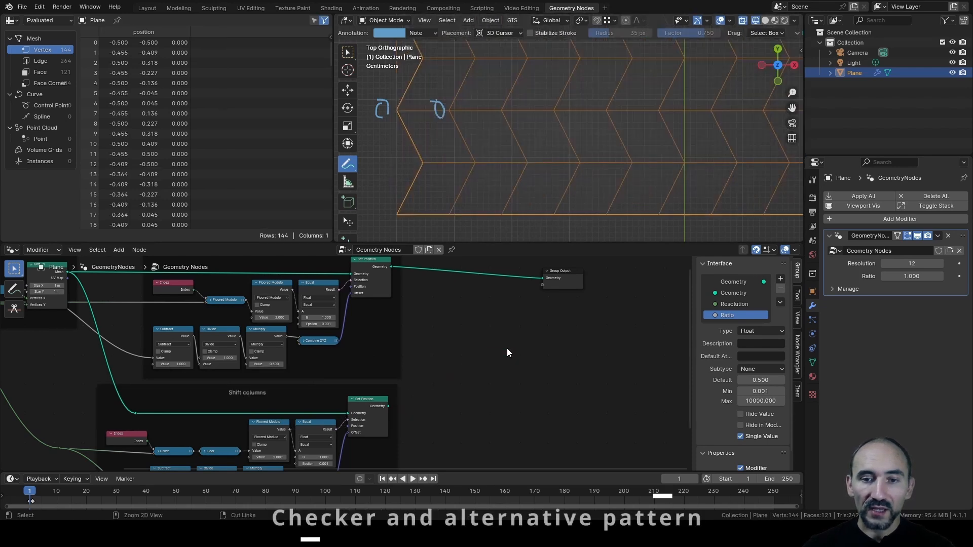
Add a Boolean group input named "Checker" after Ratio and make it single value.
middle_drag(506, 348, 439, 342)
scroll(450, 341, down, 1)
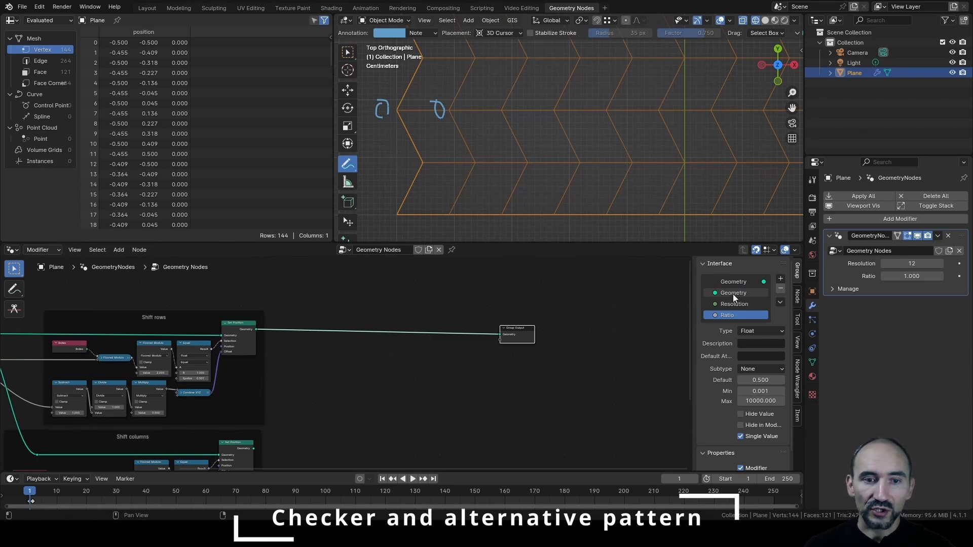
click(781, 278)
click(832, 290)
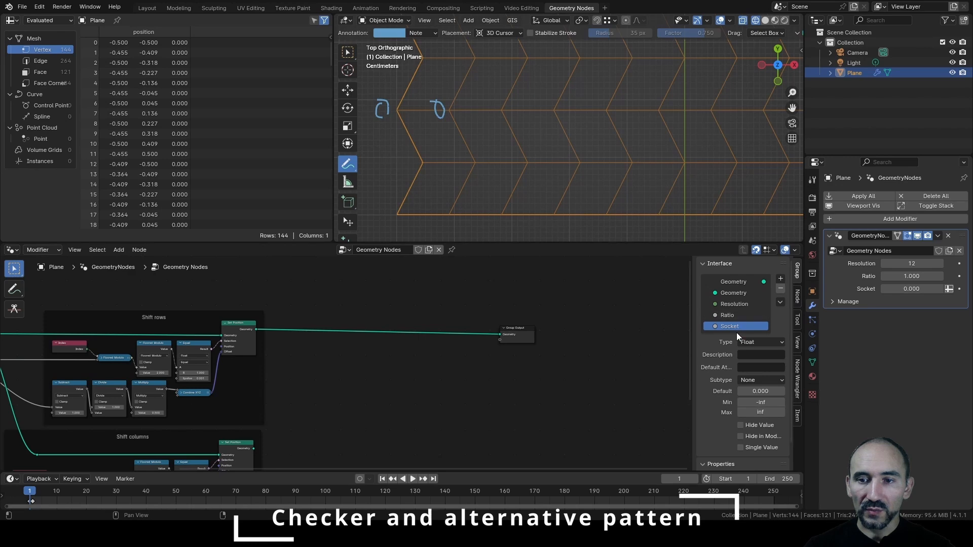
click(756, 342)
click(761, 366)
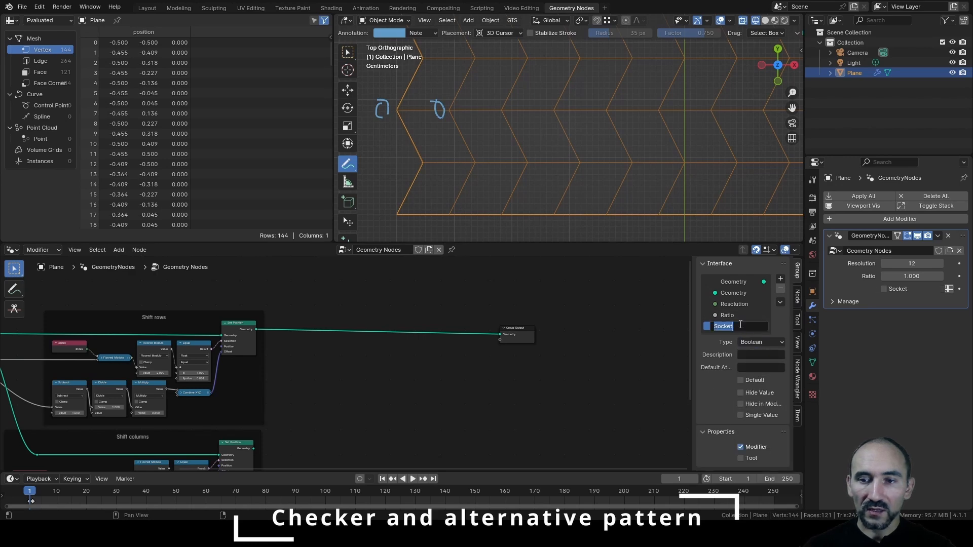
text(Checker)
key(Return)
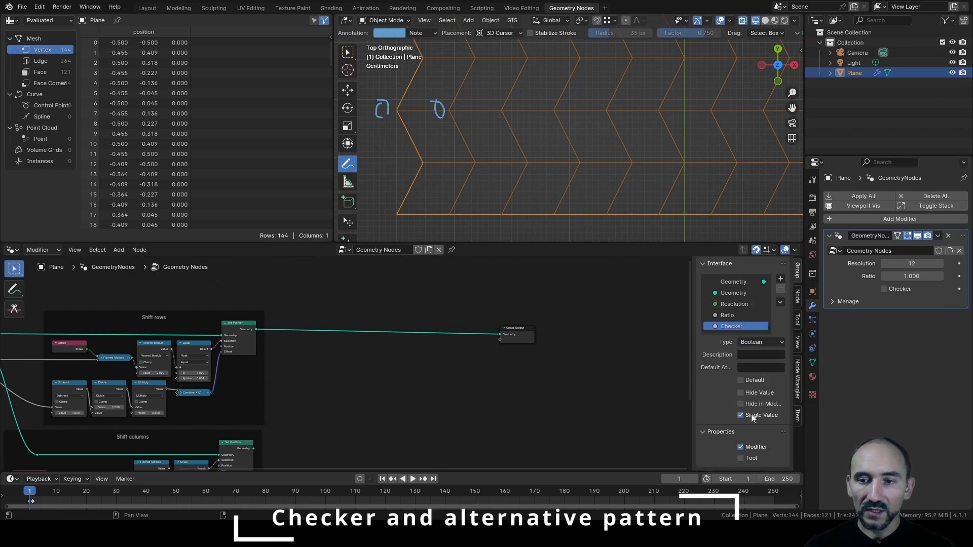
Add a Group Input node near the Shift rows frame and feed its Checker output into a new Geometry Switch node.
scroll(351, 377, up, 3)
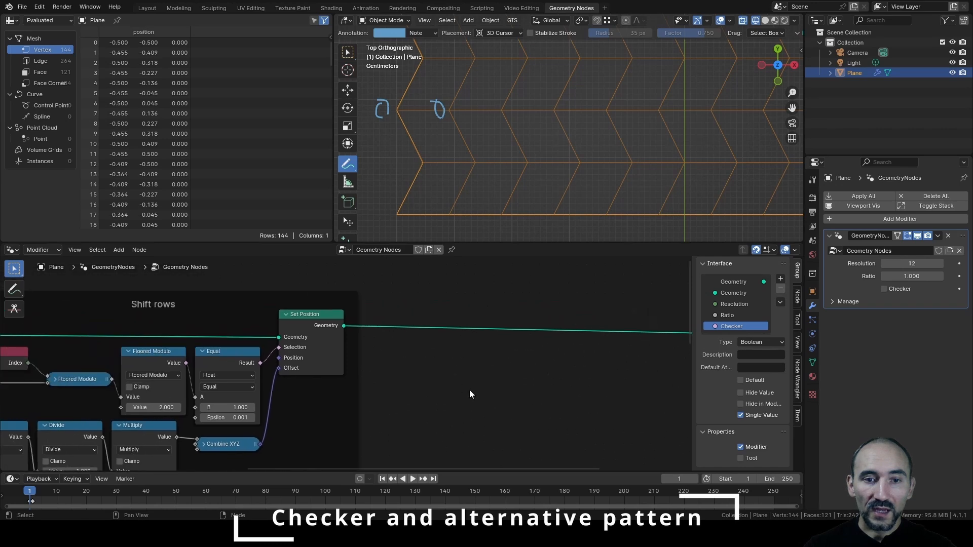
key(F3)
text(g i)
key(Return)
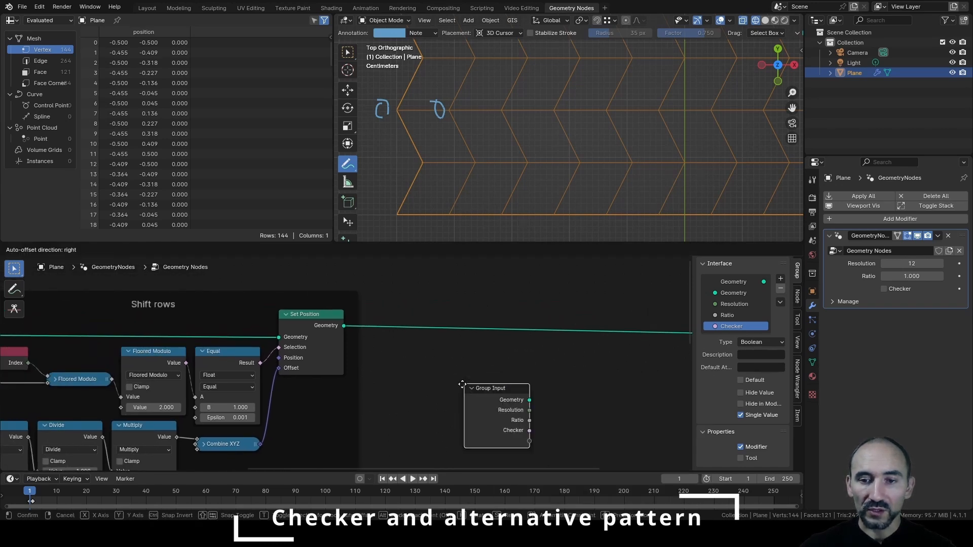
click(264, 339)
key(F3)
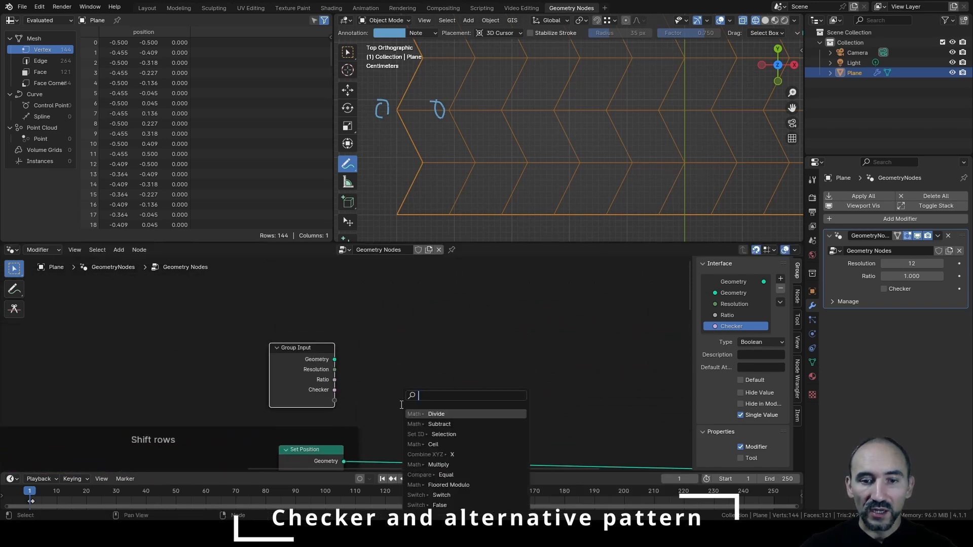
text(swit)
key(Return)
click(375, 395)
Connect the row-shifting Set Position's geometry to the Switch's True input and the unshifted grid geometry to False.
middle_drag(375, 394, 443, 303)
drag(404, 380, 434, 372)
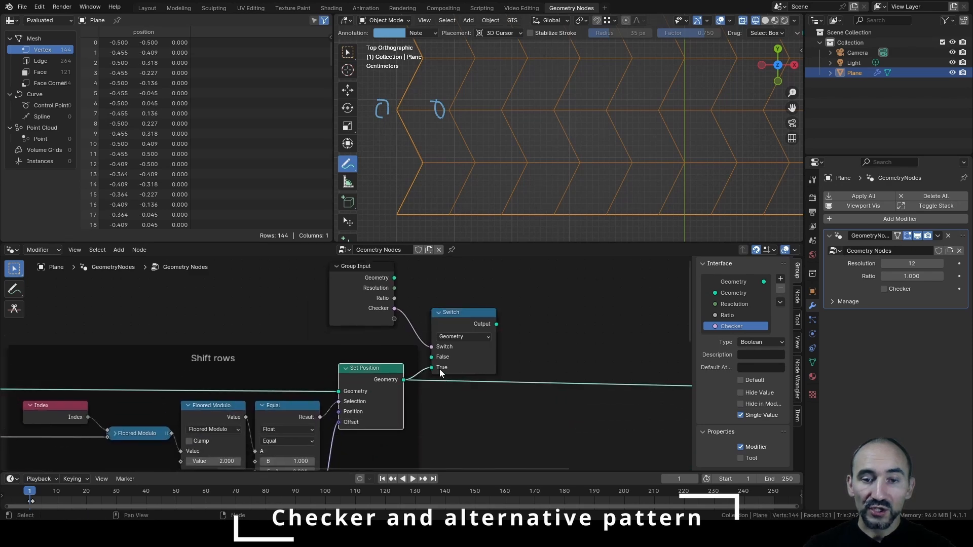
drag(302, 391, 430, 357)
drag(378, 380, 379, 407)
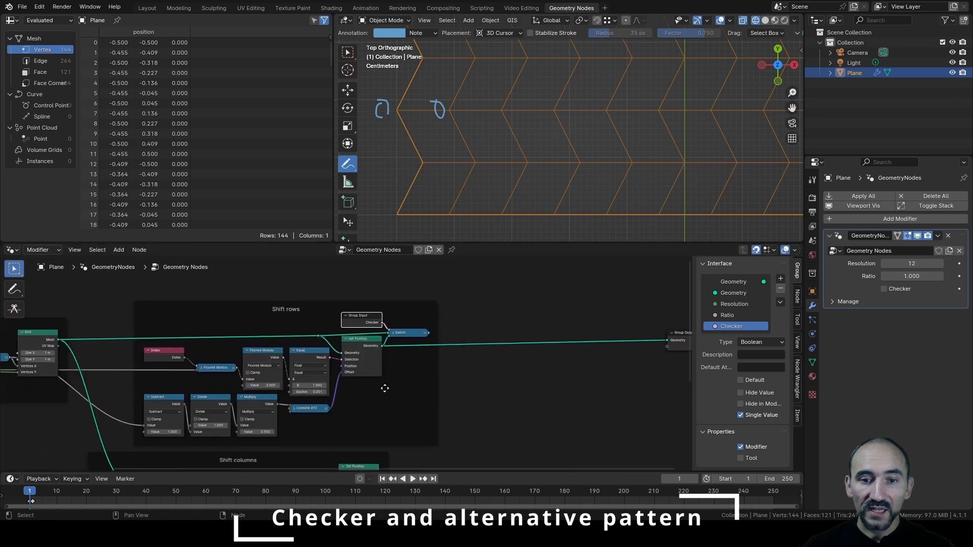
Duplicate the Checker Group Input and Switch nodes and place the copies beside the Set Position node in the Shift columns frame.
scroll(361, 388, down, 1)
middle_drag(362, 388, 327, 353)
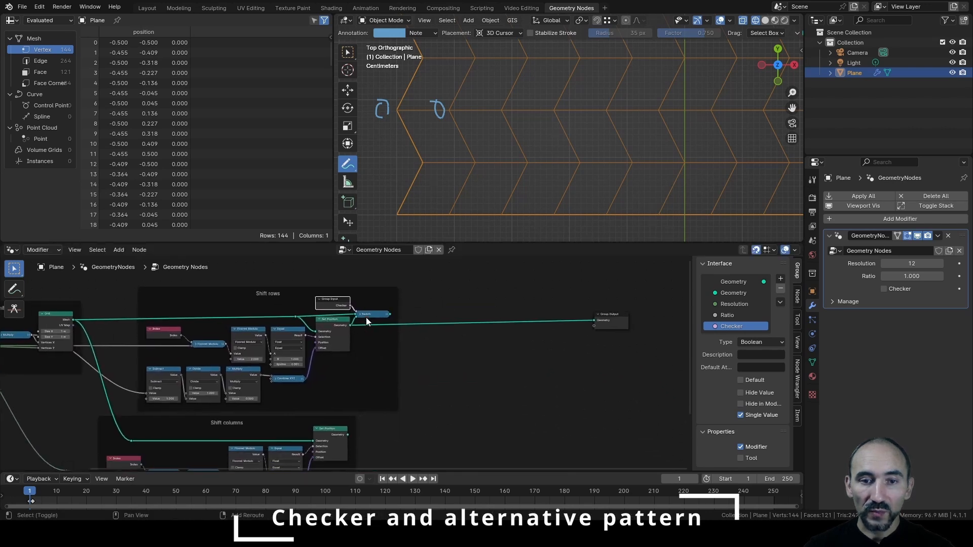
key(shift+d)
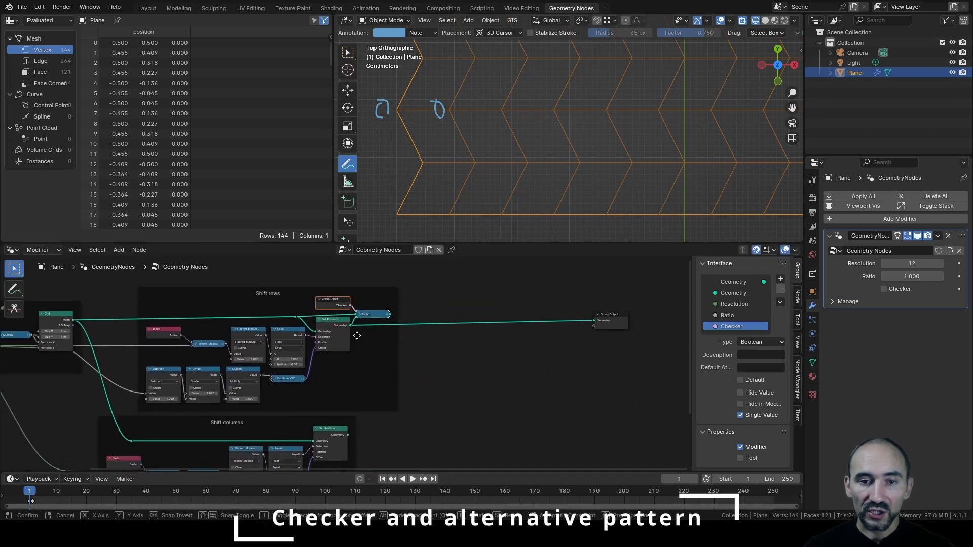
click(372, 440)
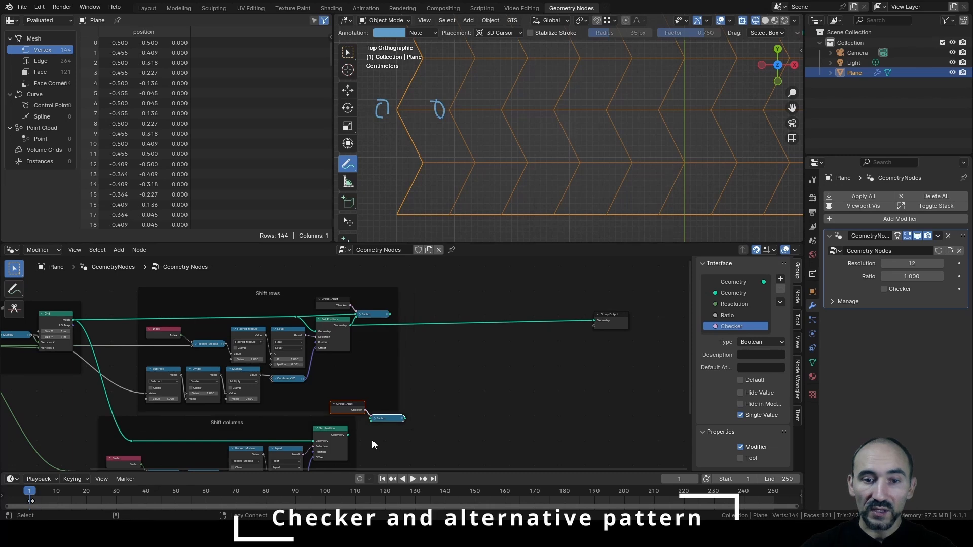
middle_drag(417, 422, 424, 333)
scroll(425, 333, up, 2)
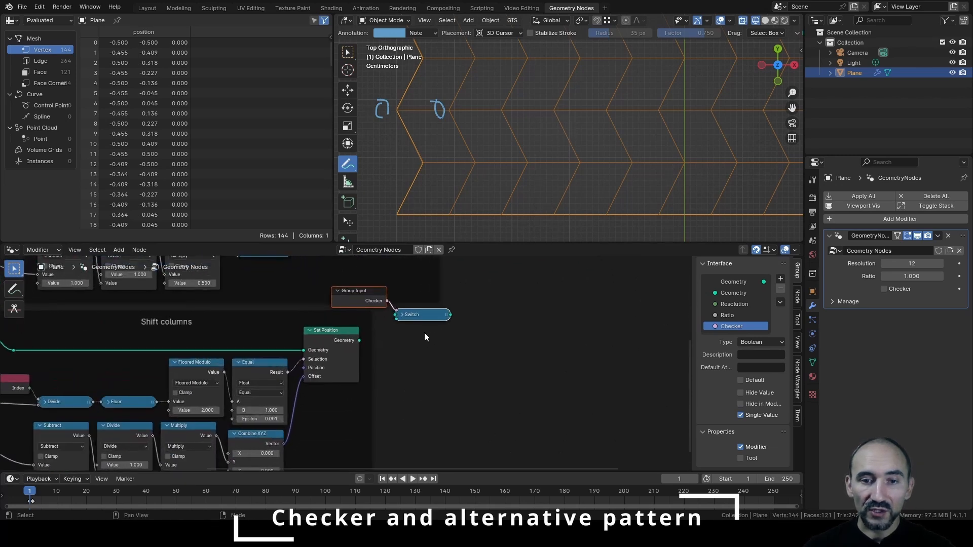
key(g)
click(334, 413)
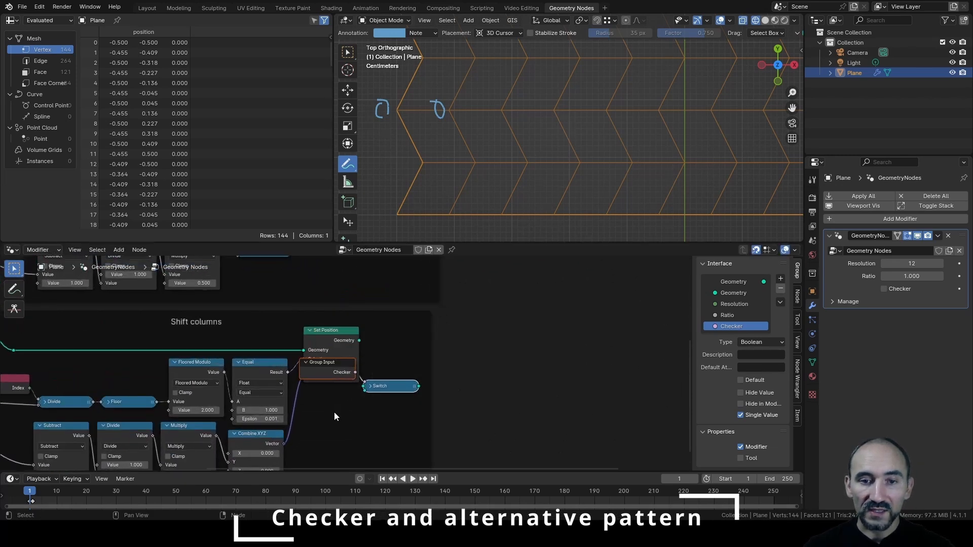
key(g)
click(341, 348)
Connect the column-shifting Set Position's geometry to the copied Switch's True input and the unshifted grid geometry to False through a raised reroute.
drag(359, 341, 373, 327)
shift+right_drag(281, 335, 281, 353)
drag(280, 350, 369, 329)
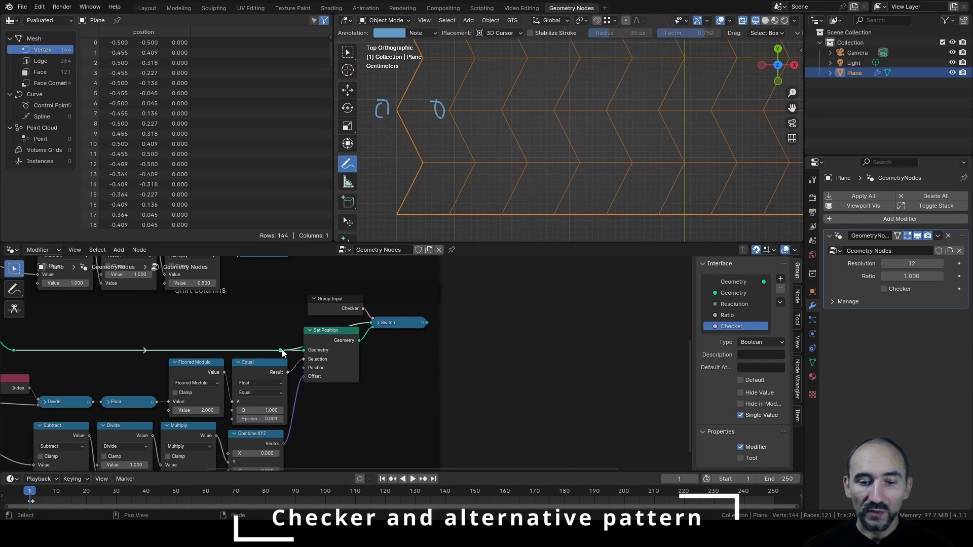
key(g)
click(278, 320)
Move the Shift columns frame clear of Shift rows and reposition the reroute feeding its Divide and Subtract nodes beside them.
middle_drag(96, 336, 212, 361)
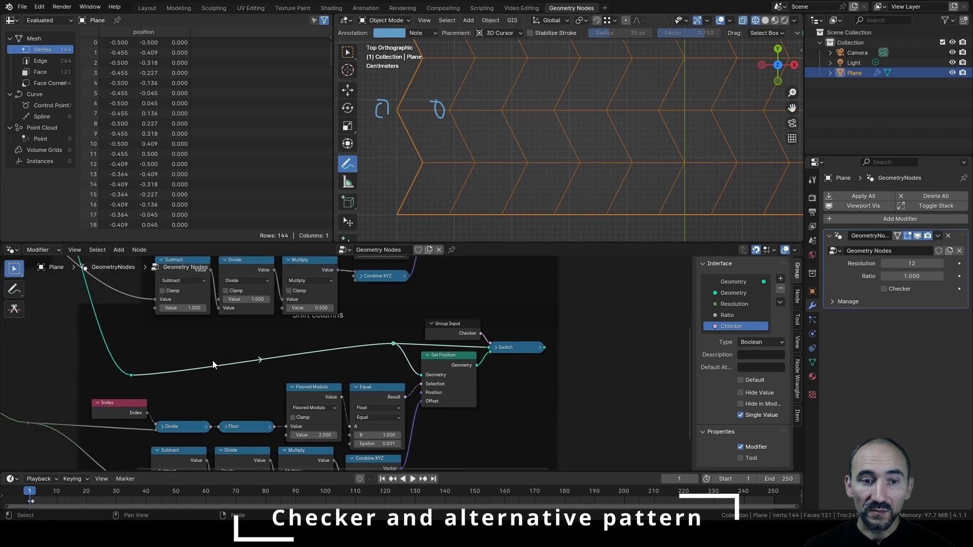
drag(129, 310, 131, 341)
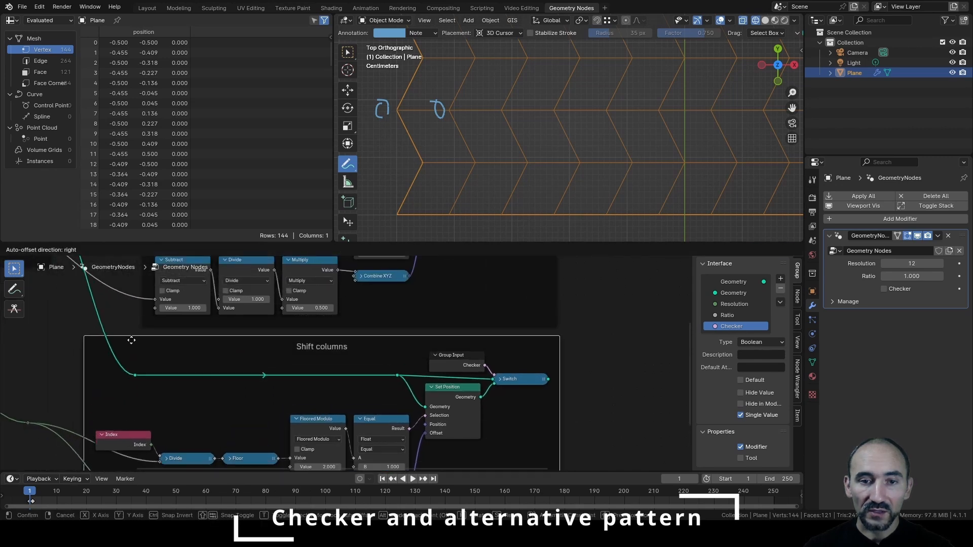
middle_drag(150, 370, 276, 290)
drag(153, 343, 241, 406)
scroll(373, 375, down, 1)
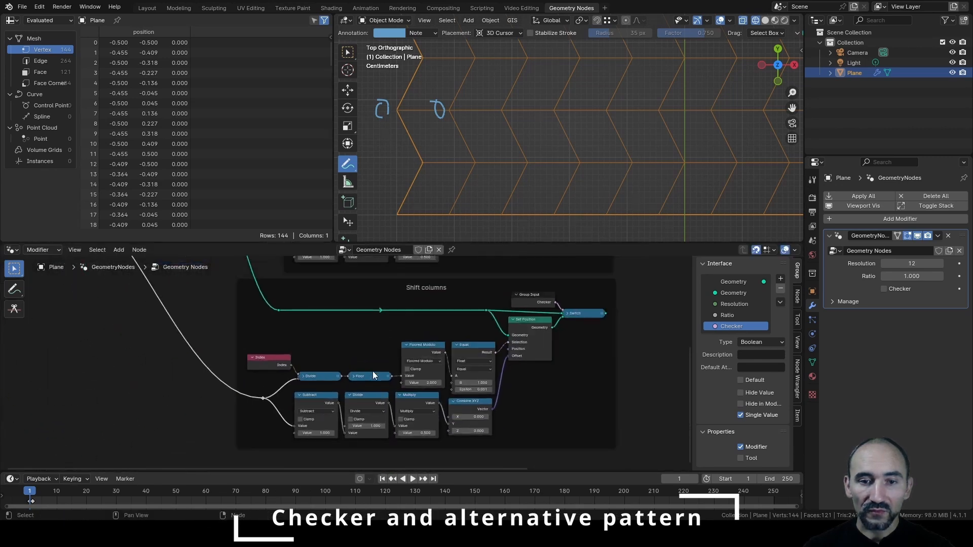
Duplicate the Checker group input and rename the copy "Rotated checker".
scroll(372, 375, down, 3)
middle_drag(372, 375, 85, 469)
middle_drag(371, 327, 300, 352)
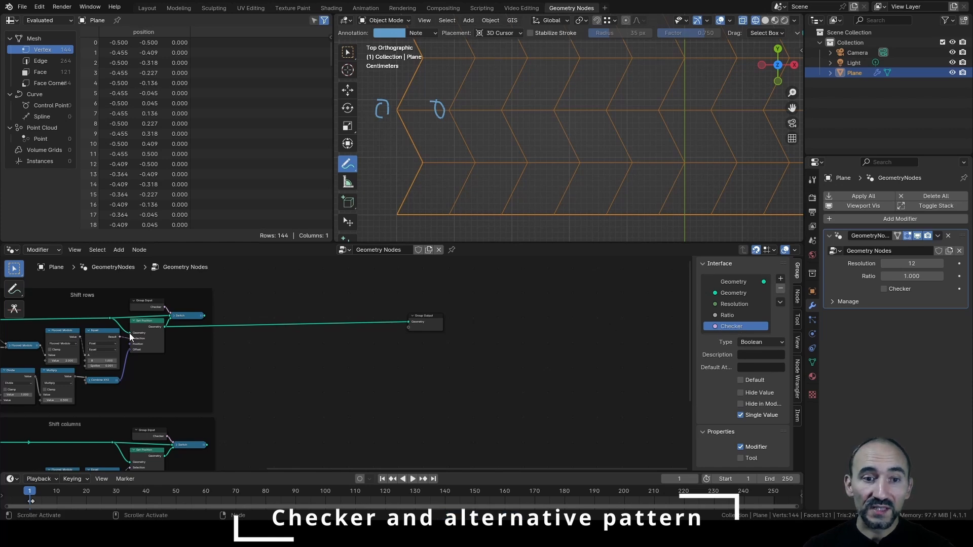
middle_drag(124, 291, 313, 288)
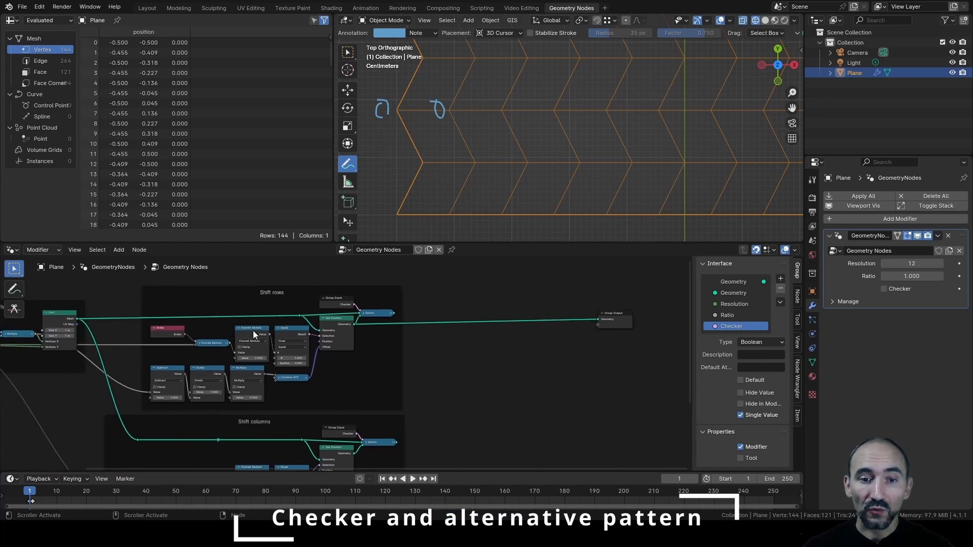
middle_drag(530, 363, 346, 364)
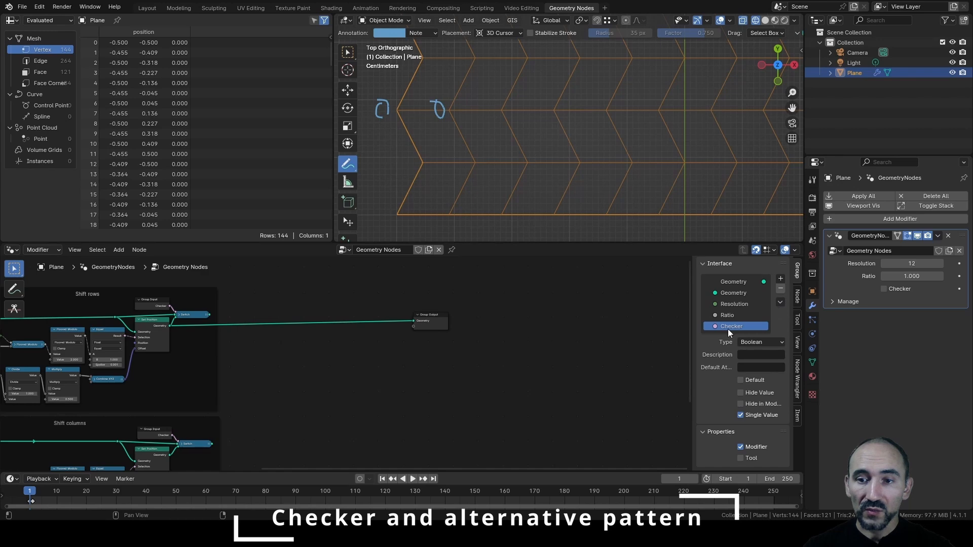
click(780, 303)
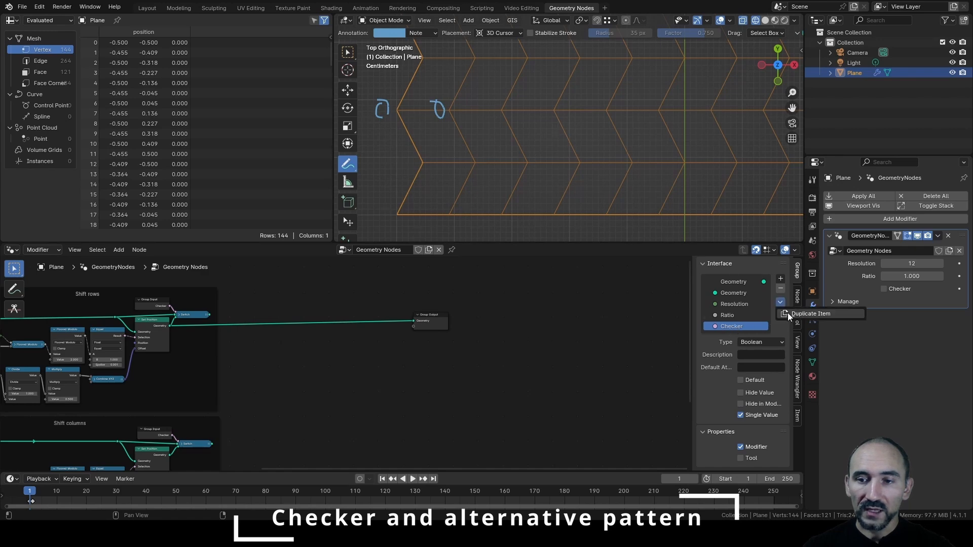
click(788, 312)
double_click(727, 338)
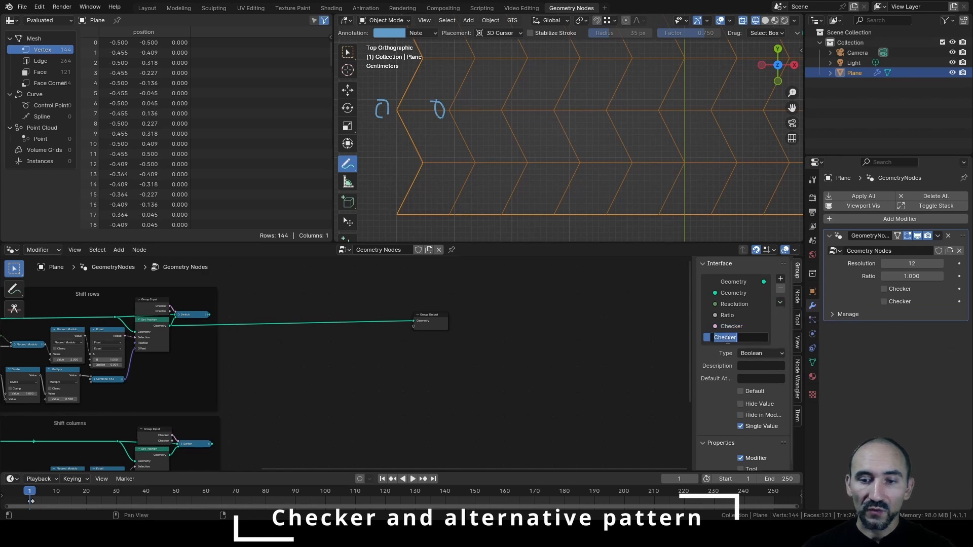
text(Rotate)
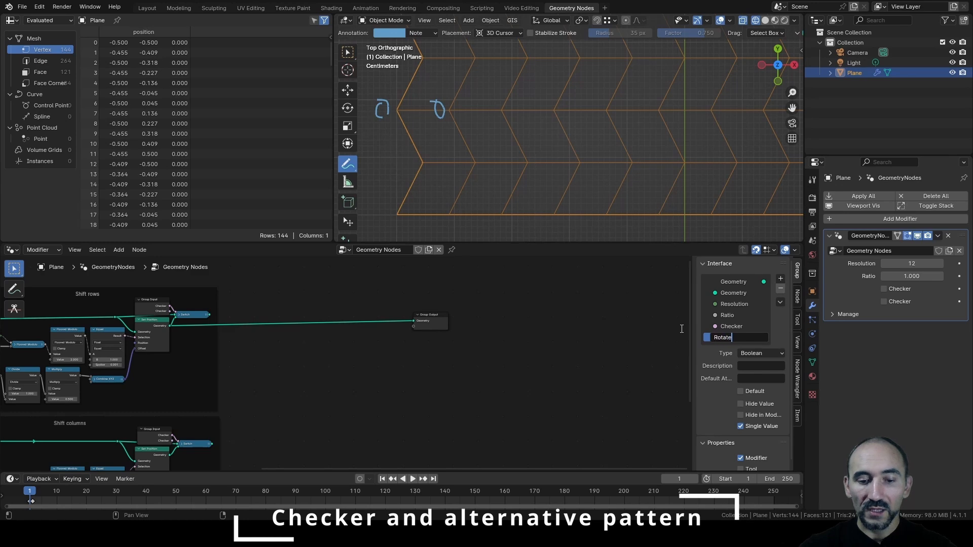
text(d checker)
key(Return)
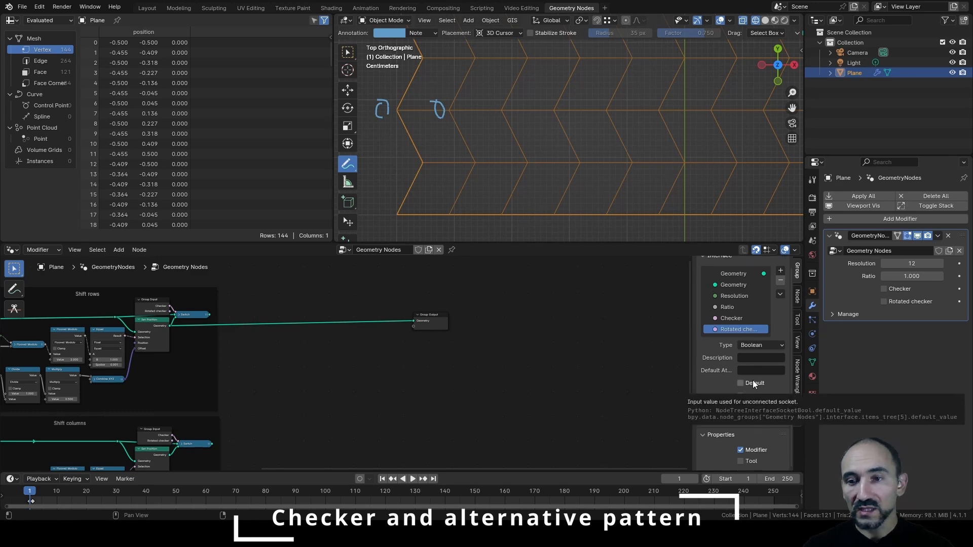
Add a Group Input node before the Group Output and feed its Rotated checker output into a new Geometry Switch node.
scroll(341, 350, up, 2)
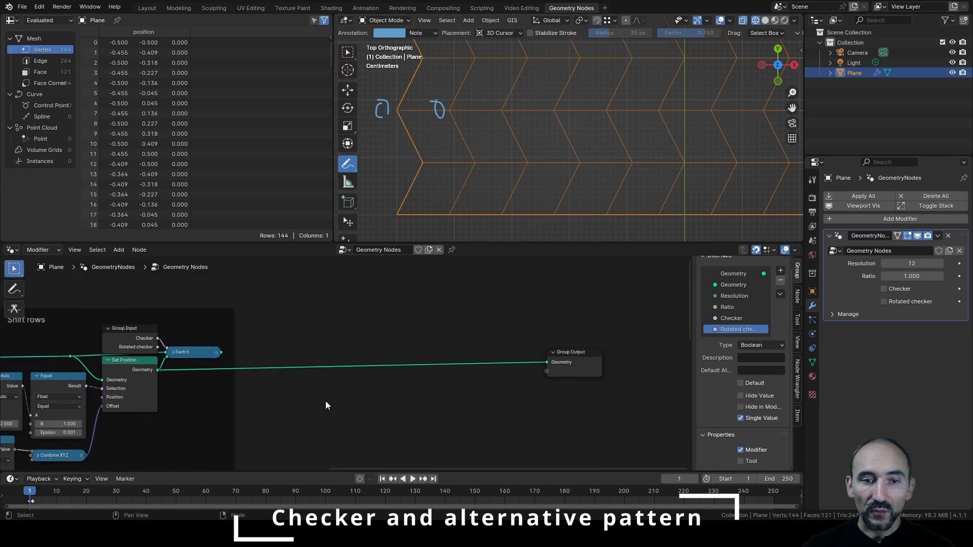
key(F3)
text(gr input)
key(Return)
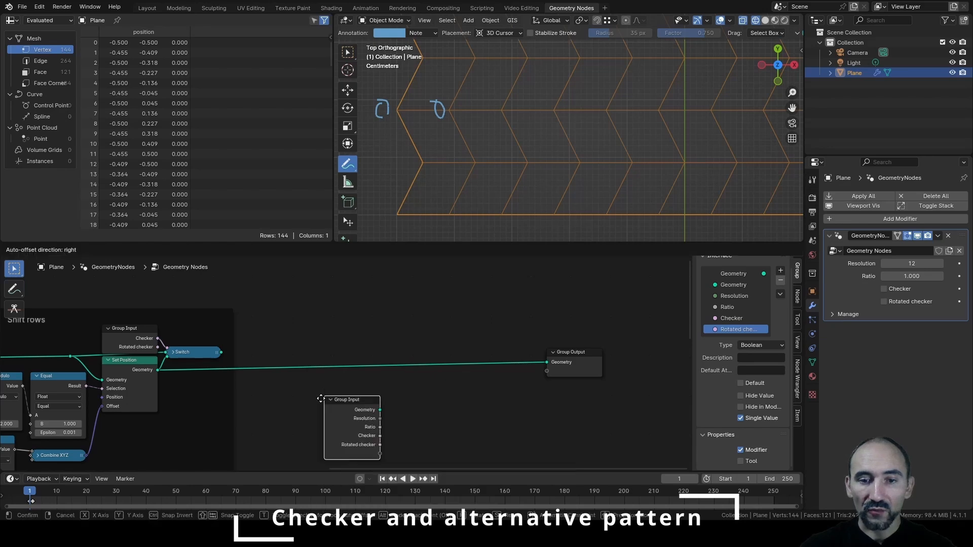
click(259, 280)
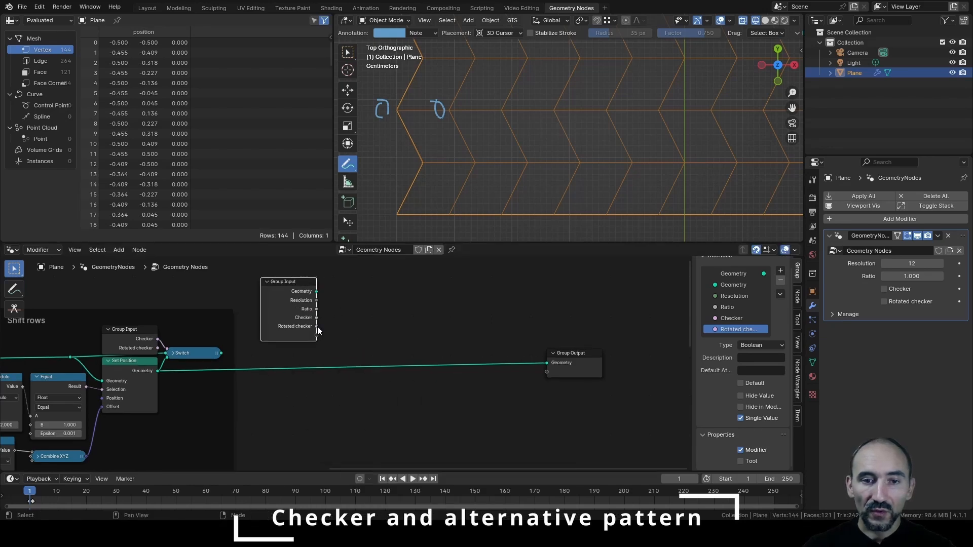
drag(317, 327, 379, 326)
key(Return)
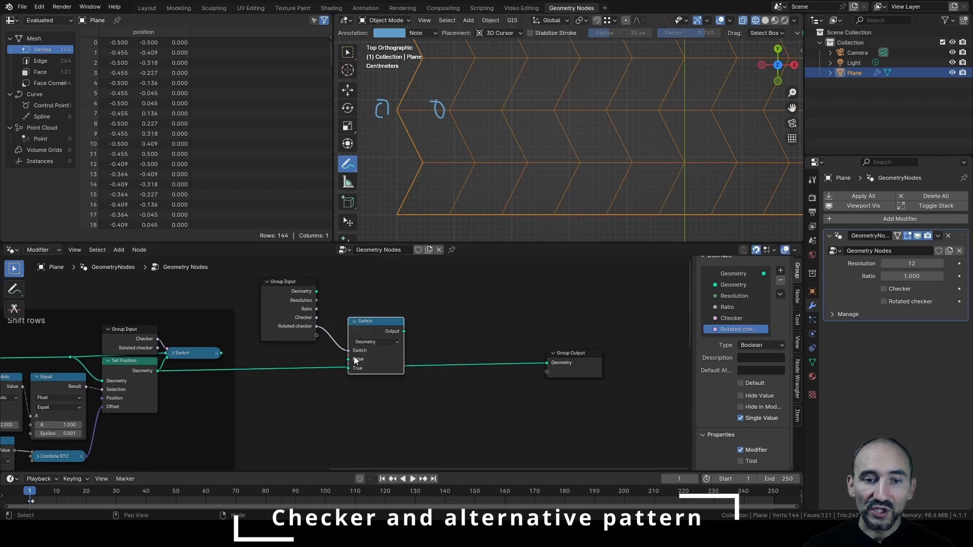
Connect the row Switch to the new Switch's False input, the column Switch to True, and its output to the Group Output.
drag(221, 353, 349, 359)
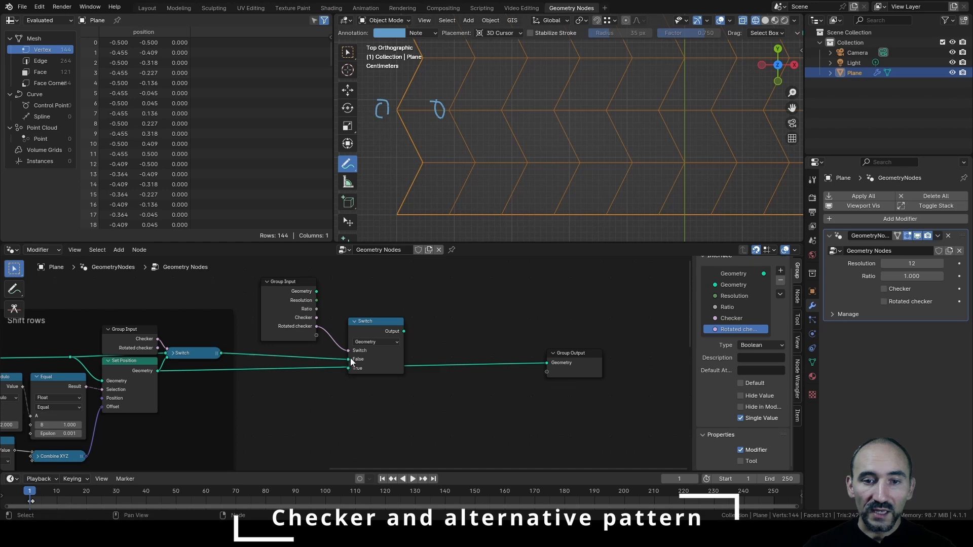
middle_drag(334, 426, 337, 338)
scroll(338, 338, down, 3)
drag(253, 449, 351, 297)
middle_drag(389, 295, 337, 365)
scroll(338, 361, up, 1)
drag(337, 345, 470, 375)
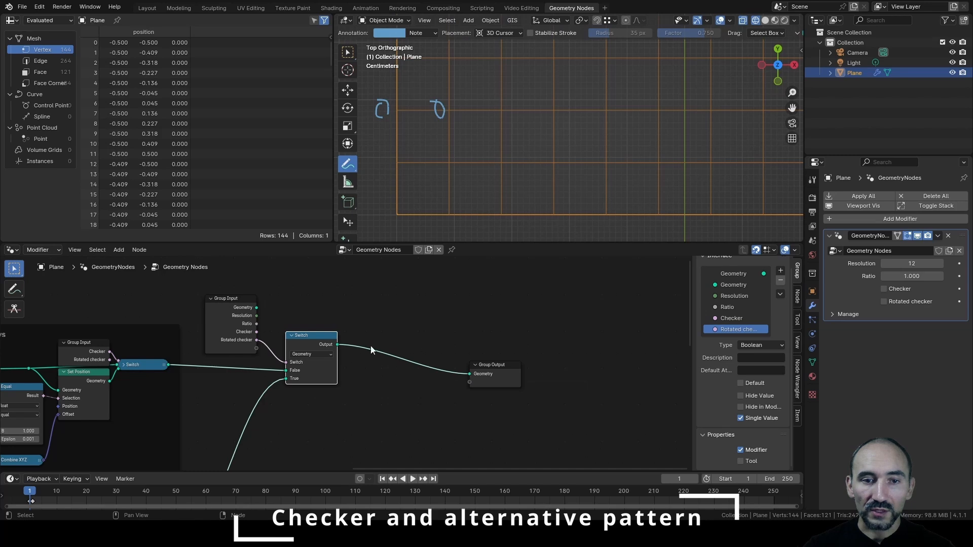
Hide the unused sockets of the Rotated checker Group Input, move it closer to its Switch, and collapse that Switch.
click(239, 311)
key(ctrl+h)
drag(239, 311, 254, 349)
click(314, 342)
key(h)
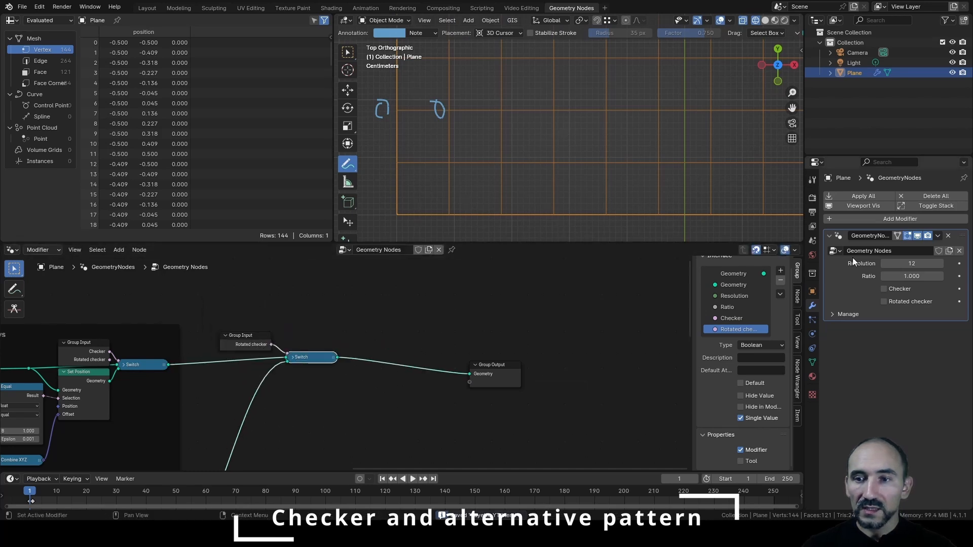
Enable Checker in the modifier and toggle Rotated checker on and off to test both patterns.
click(891, 290)
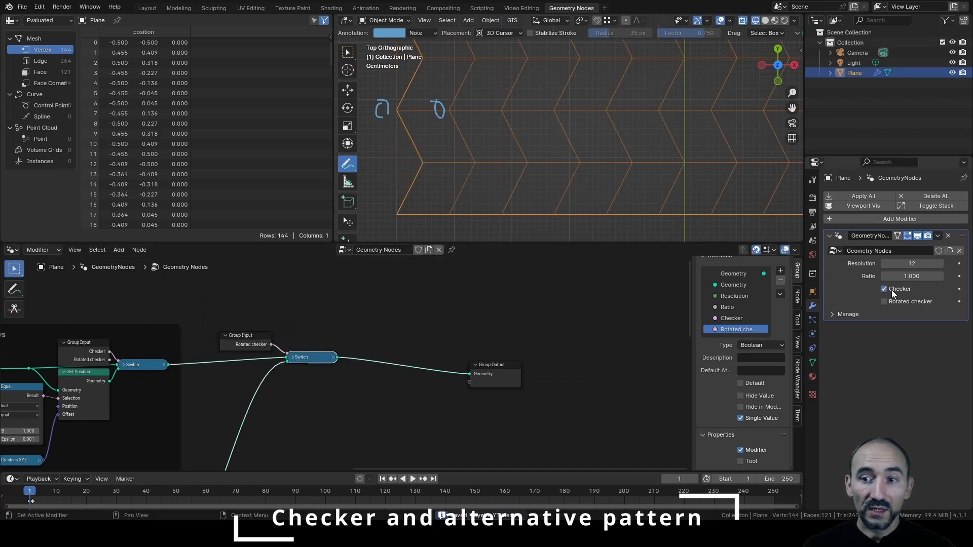
click(884, 301)
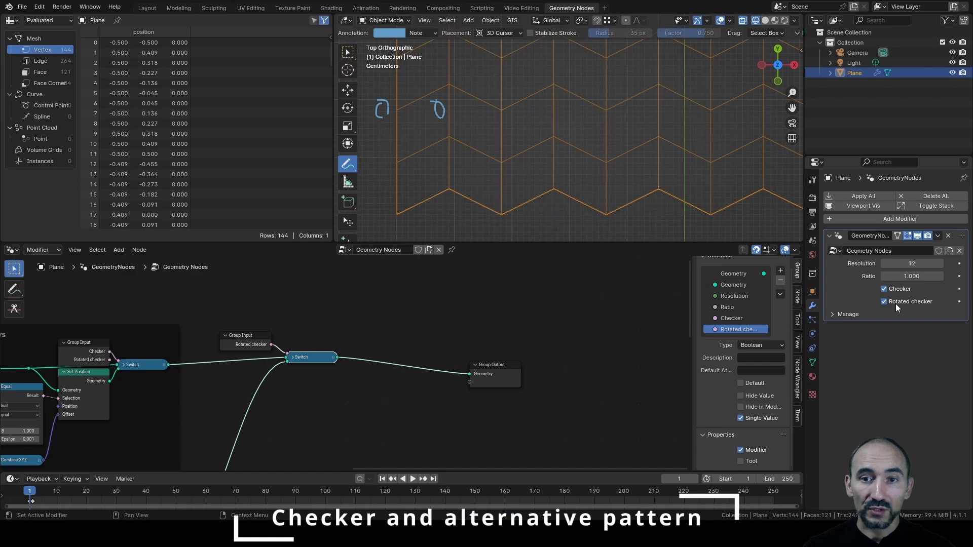
click(896, 303)
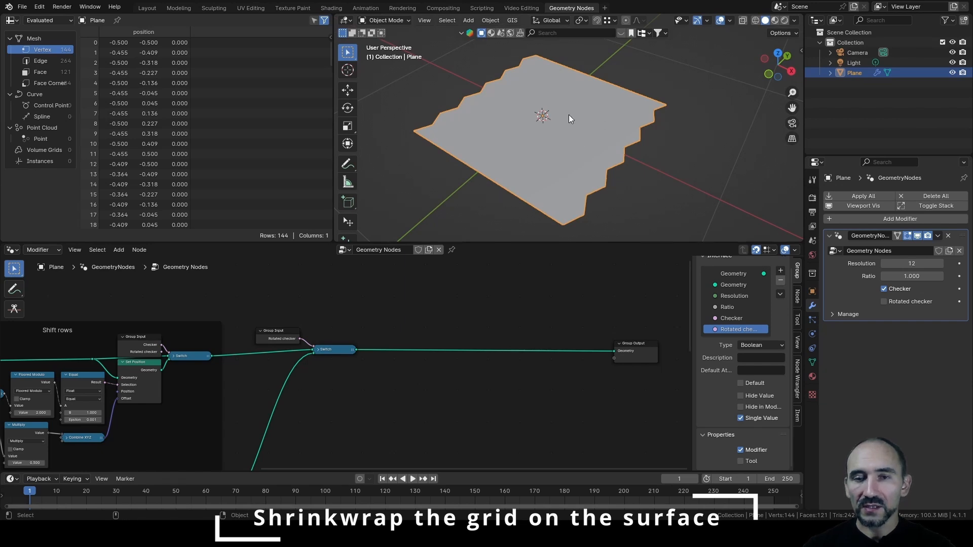
Delete the plane's original mesh in Edit Mode and add a Monkey mesh in its place.
key(Tab)
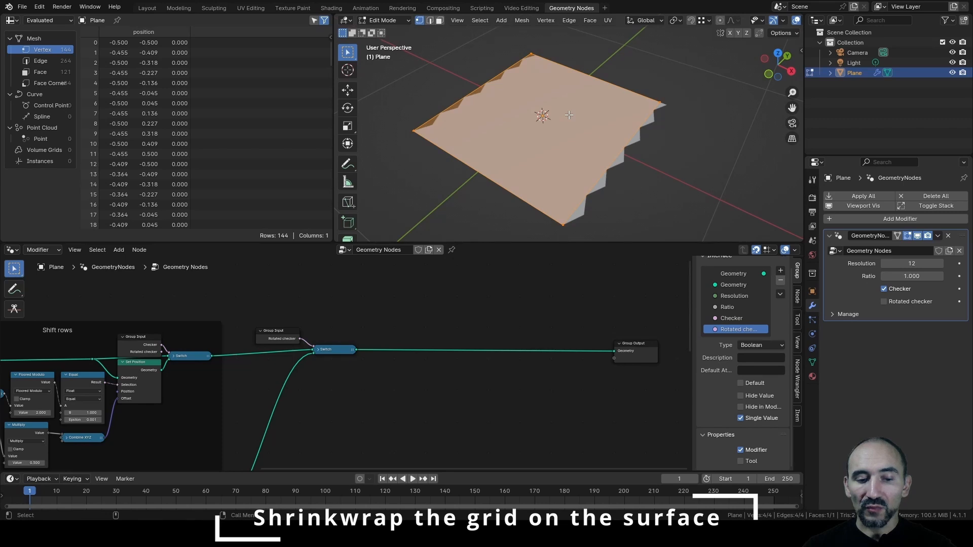
key(x)
click(527, 130)
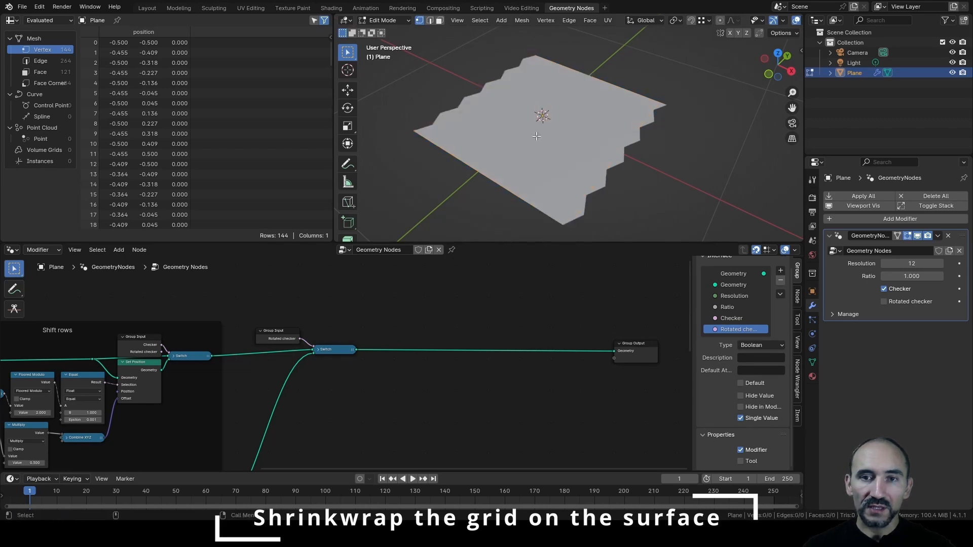
key(shift+a)
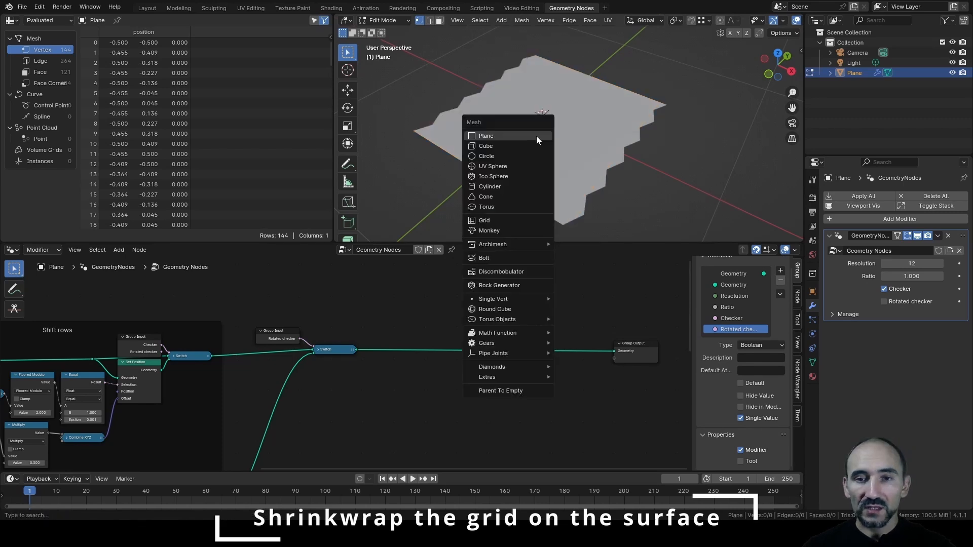
click(509, 230)
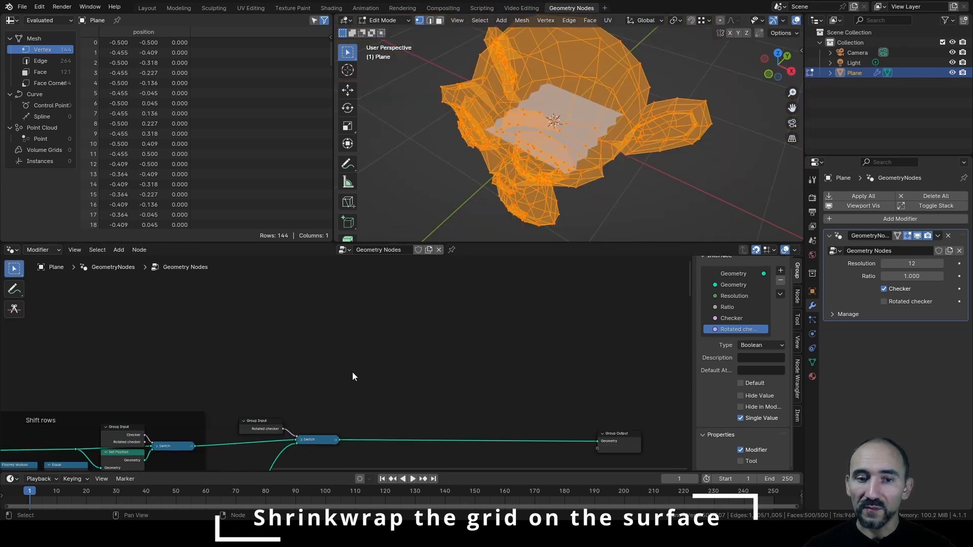
Add a Group Input node above the Shift rows frame and preview its Geometry output in a Viewer placed well away from it.
scroll(353, 376, up, 1)
key(F3)
key(Return)
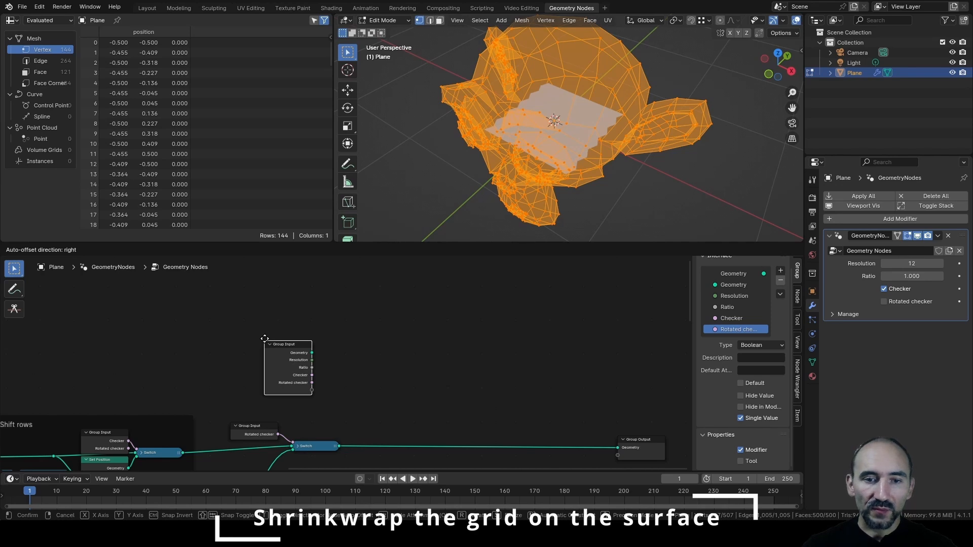
click(188, 304)
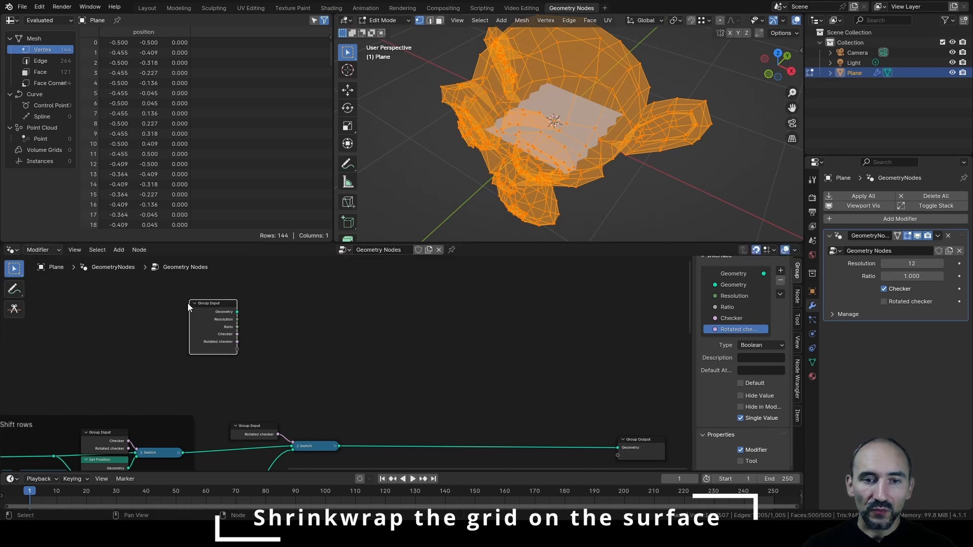
ctrl+shift+click(221, 317)
mouse_move(486, 147)
middle_down()
mouse_move(563, 142)
mouse_move(479, 142)
middle_up()
drag(280, 312, 624, 303)
Insert a Set Position node on the link between the new Group Input and the Viewer.
click(385, 366)
key(F3)
text(set posi)
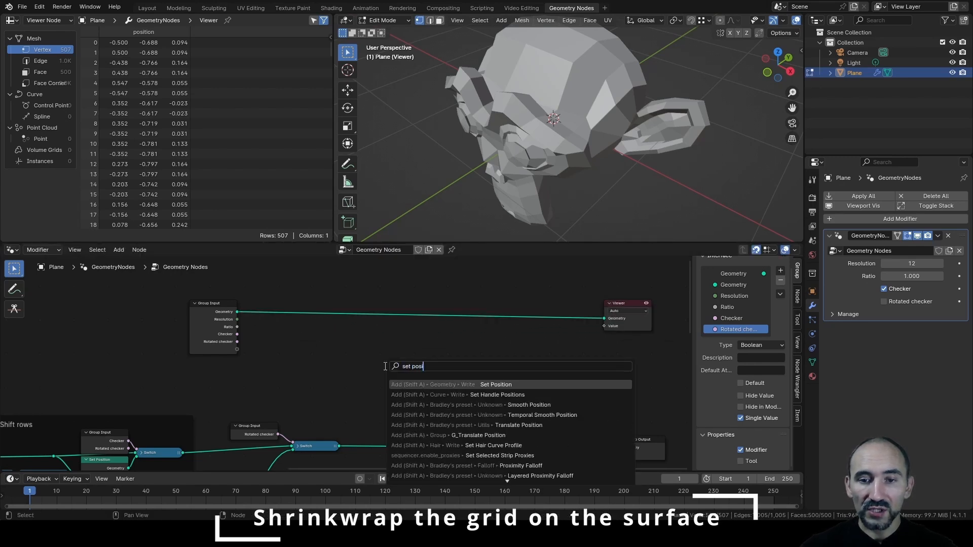
key(Return)
Add a Named Attribute node between the Group Input and Set Position nodes and have it read the UVMap attribute.
key(F3)
text(at)
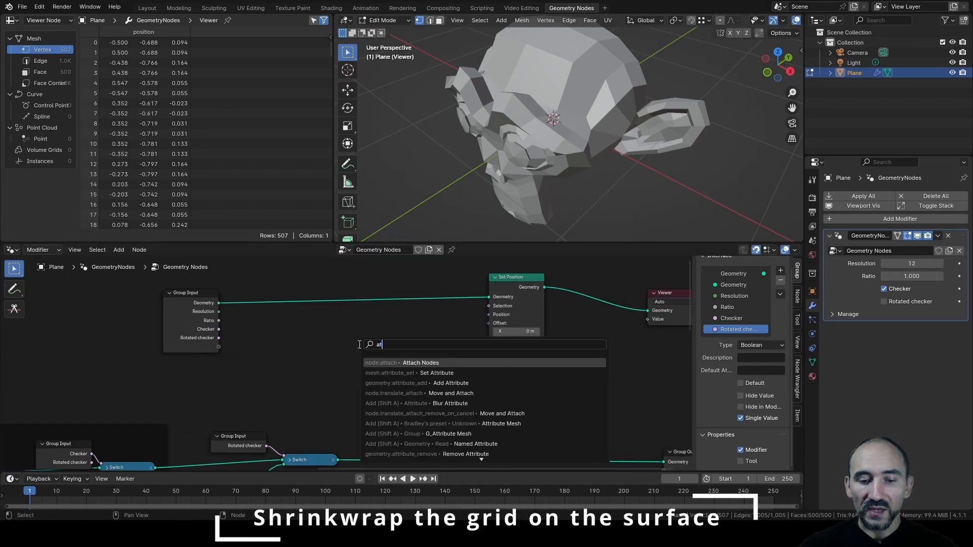
key(BackSpace)
key(BackSpace)
text(name attr)
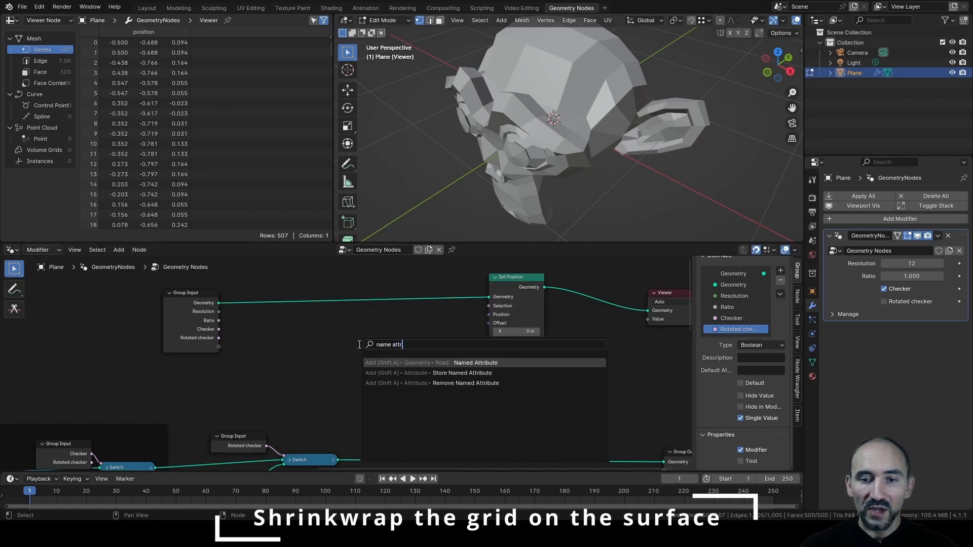
key(Return)
click(315, 339)
scroll(344, 360, up, 1)
click(354, 384)
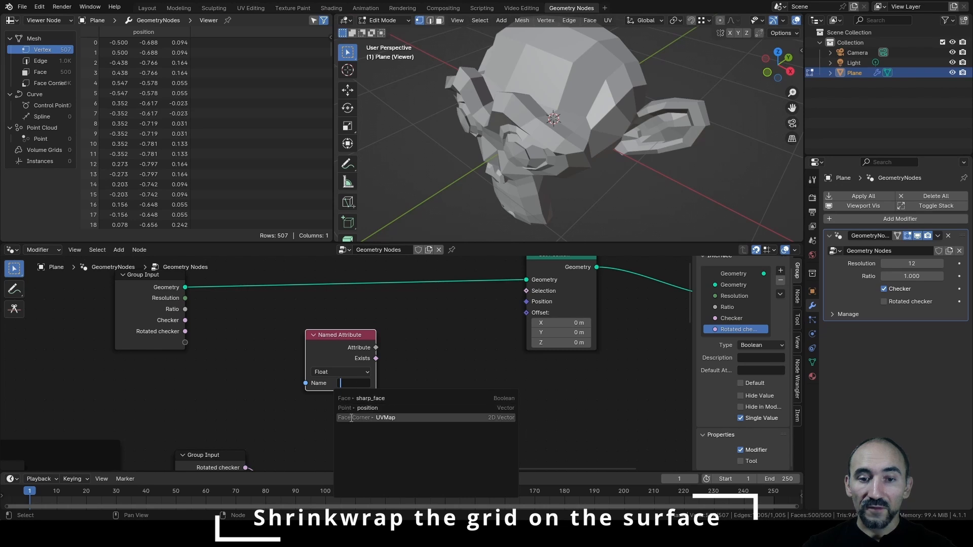
click(386, 418)
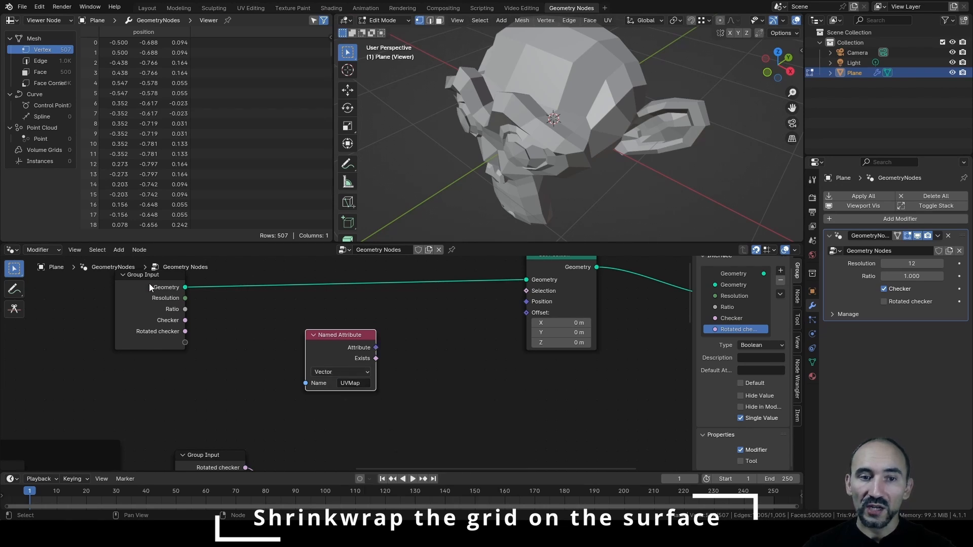
Check the mesh's UV Maps list and link the Named Attribute's Attribute output to the Set Position node's Position.
click(813, 363)
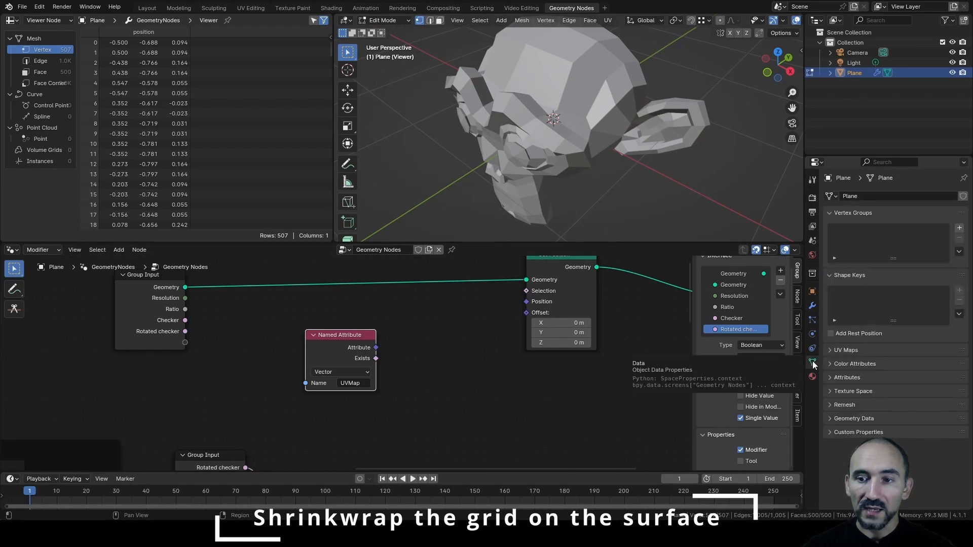
click(847, 351)
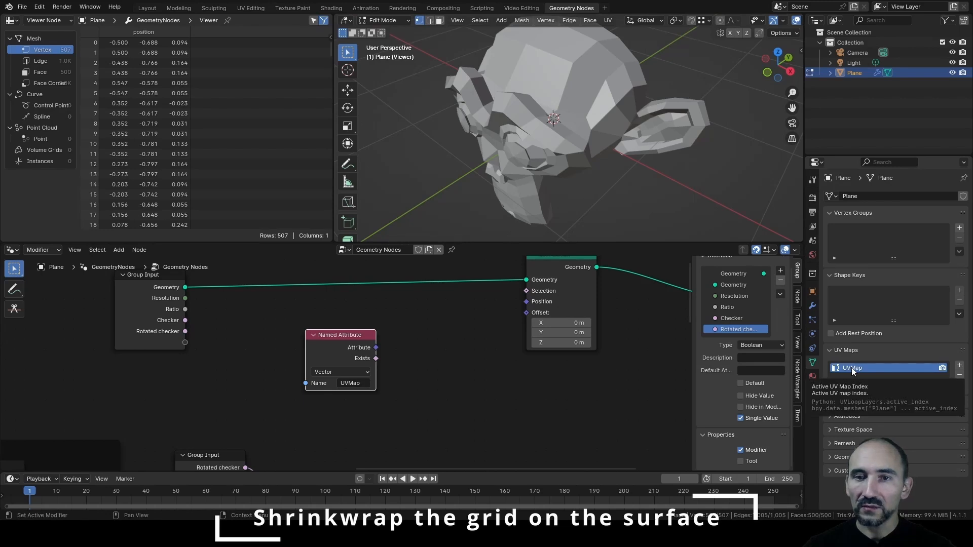
drag(388, 345, 526, 302)
middle_drag(488, 362, 466, 407)
alt+drag(652, 114, 562, 172)
scroll(682, 145, up, 2)
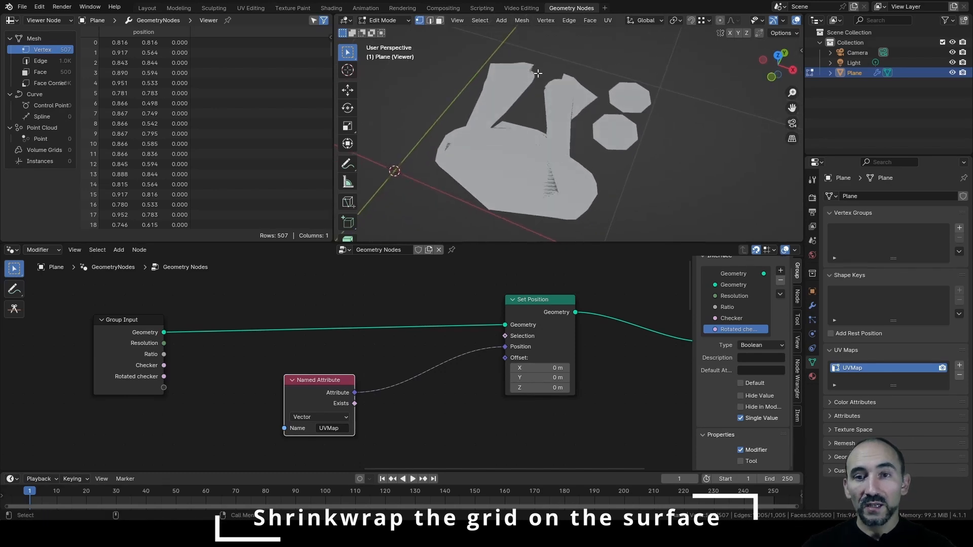
scroll(536, 73, down, 1)
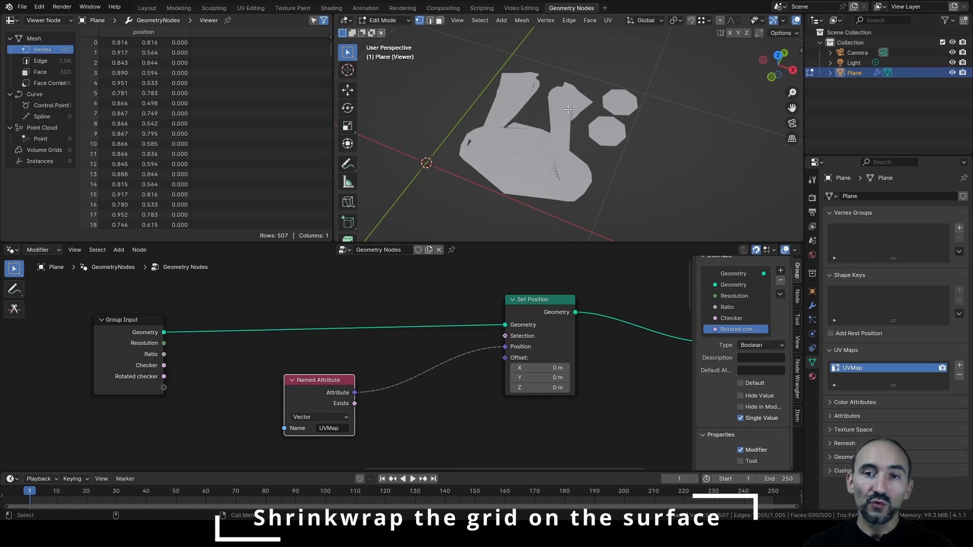
Compare the previewed flat mesh with the monkey's layout in the UV Editing workspace, examining the border vertices of the large island.
click(251, 8)
scroll(228, 243, up, 3)
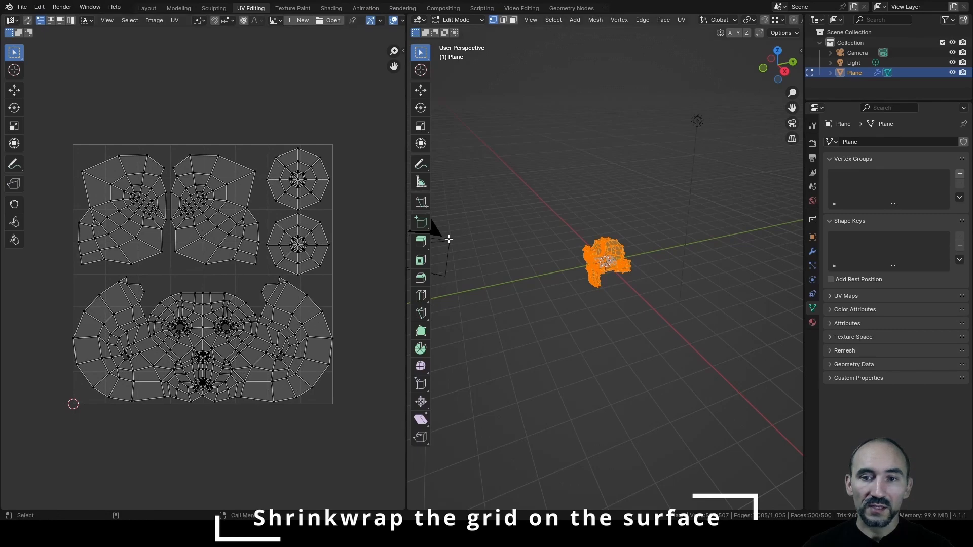
scroll(598, 281, up, 2)
click(572, 8)
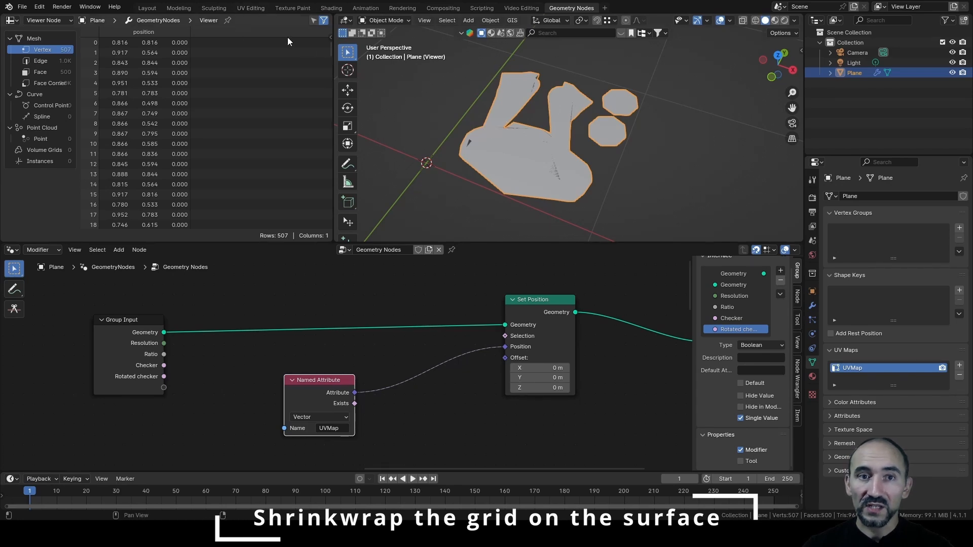
click(251, 8)
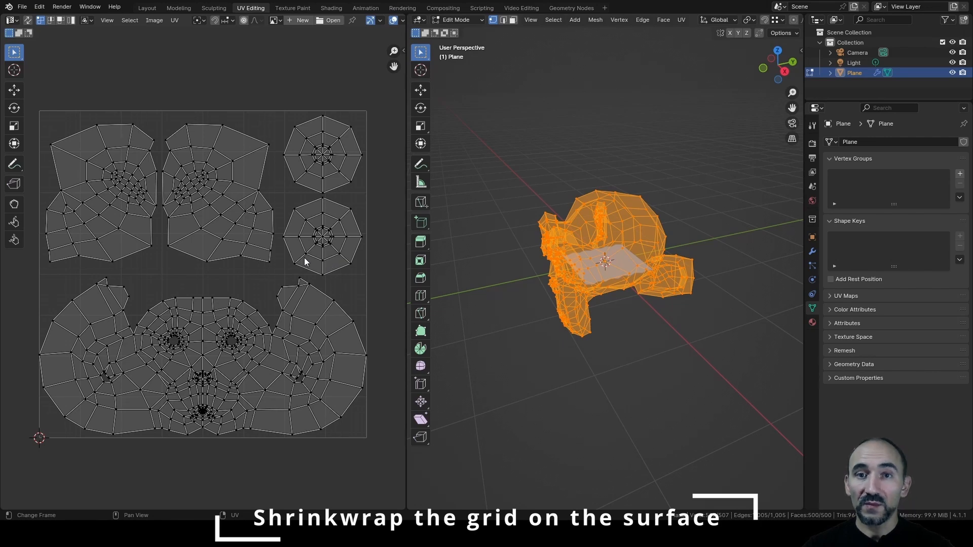
click(76, 301)
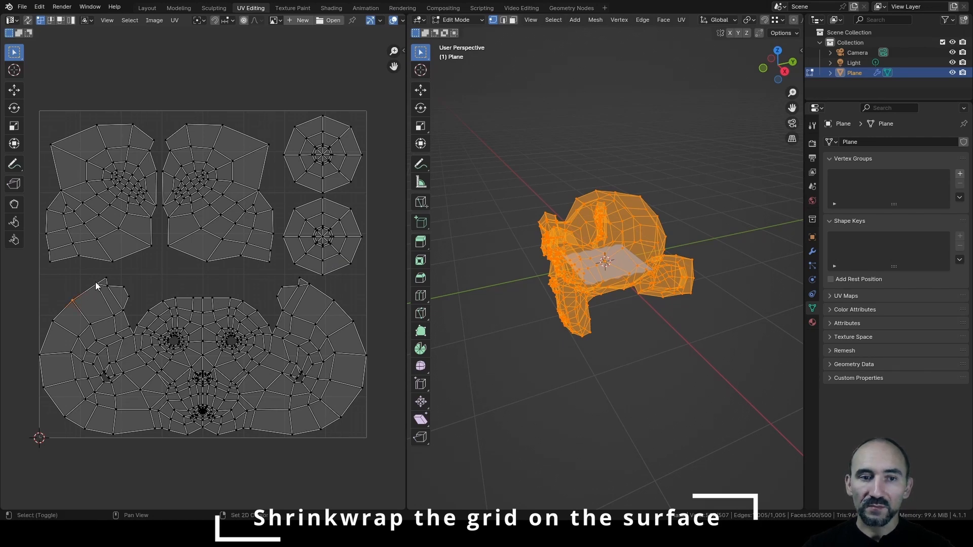
shift+click(97, 285)
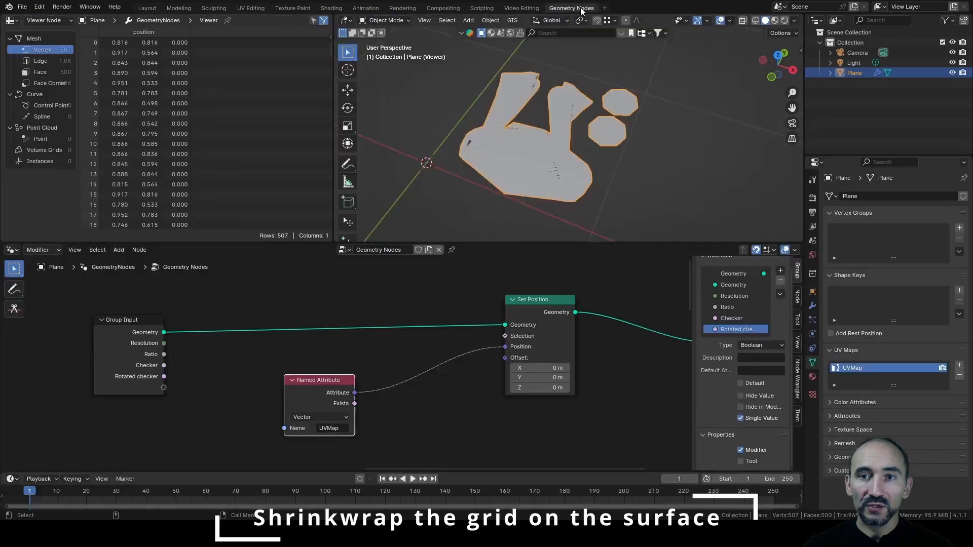
Insert a Split Edges node on the link between the Group Input and the Set Position node.
key(F3)
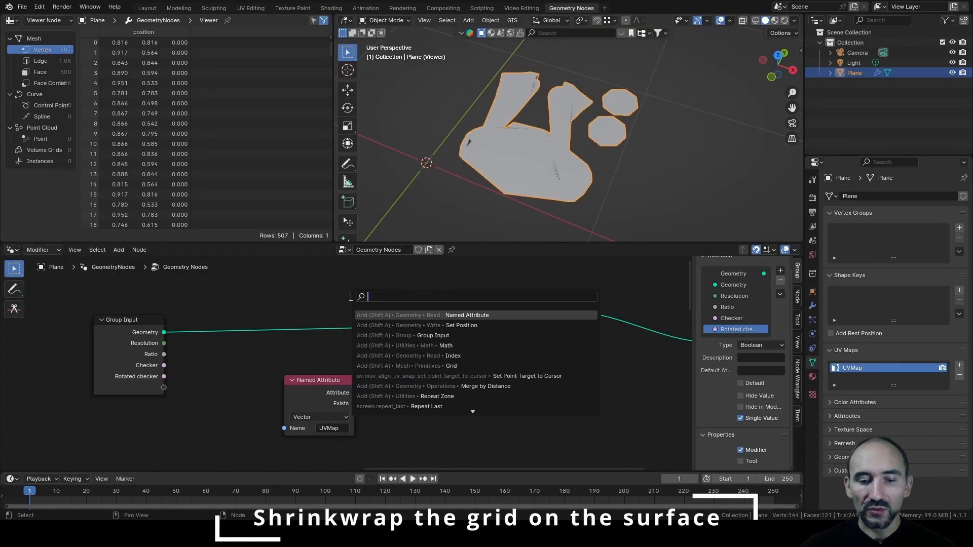
text(split ed)
key(Return)
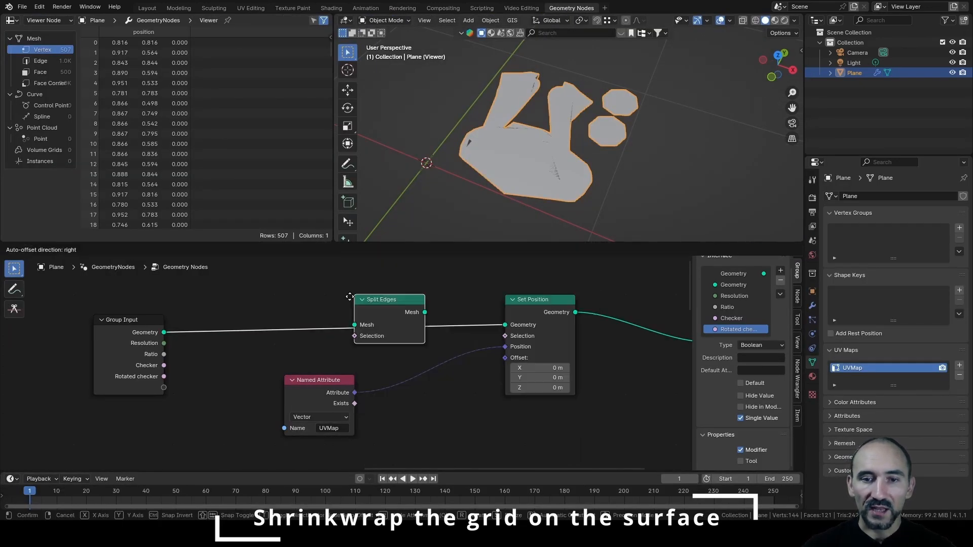
click(350, 296)
Switch the viewport to wireframe and place the Named Attribute node directly beneath the Split Edges node.
key(shift+z)
middle_drag(538, 144, 552, 163)
scroll(552, 163, up, 3)
drag(317, 390, 388, 363)
scroll(330, 367, down, 5)
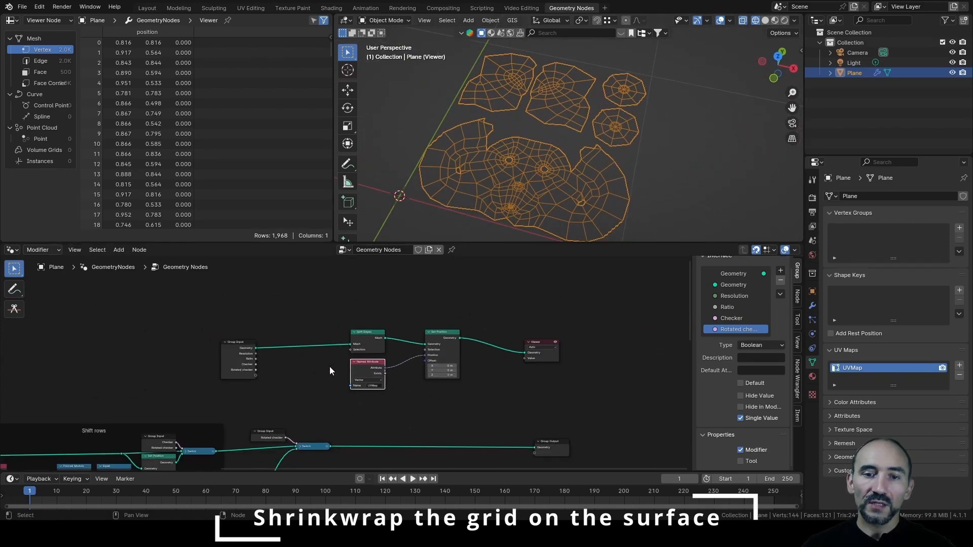
Preview the Grid node's Mesh in the Viewer together with its UV Map output as the value.
middle_drag(330, 367, 573, 275)
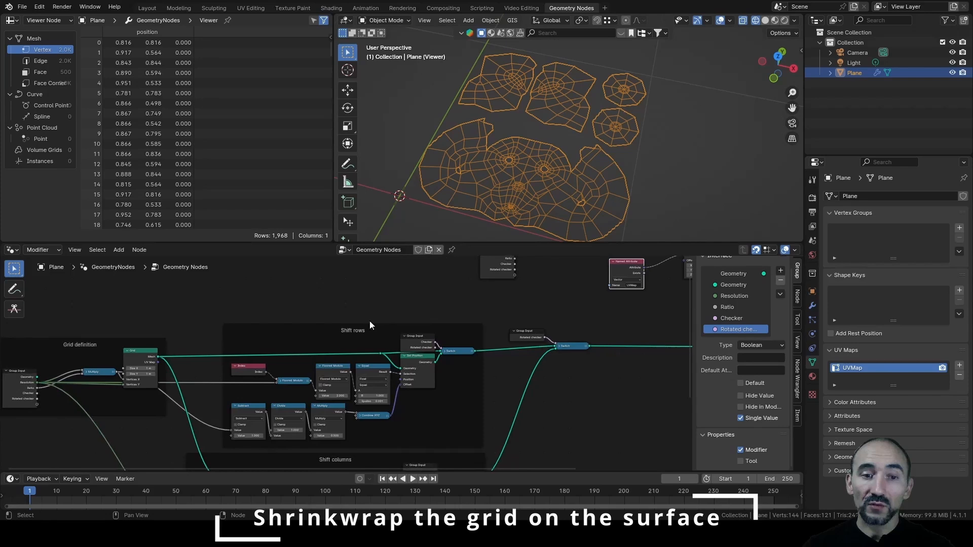
ctrl+shift+click(141, 355)
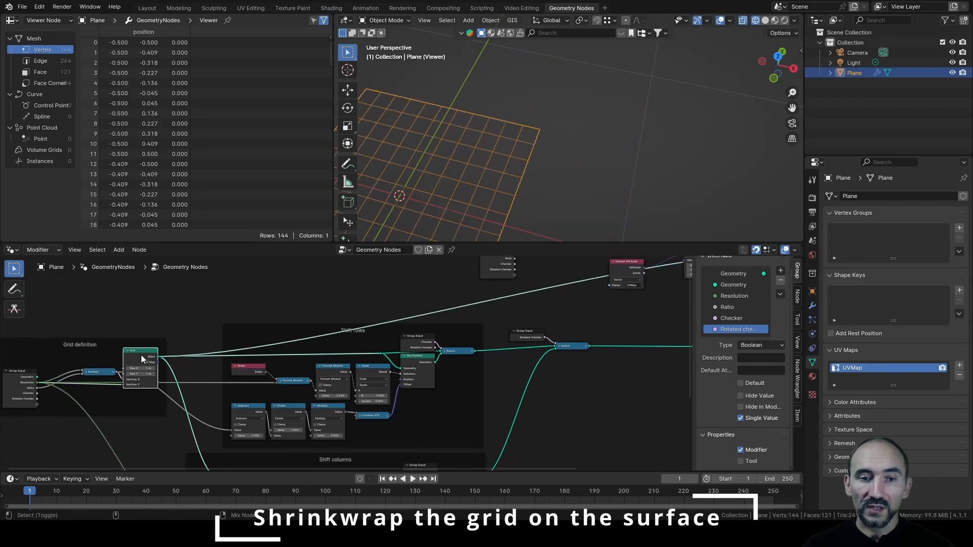
ctrl+shift+click(141, 355)
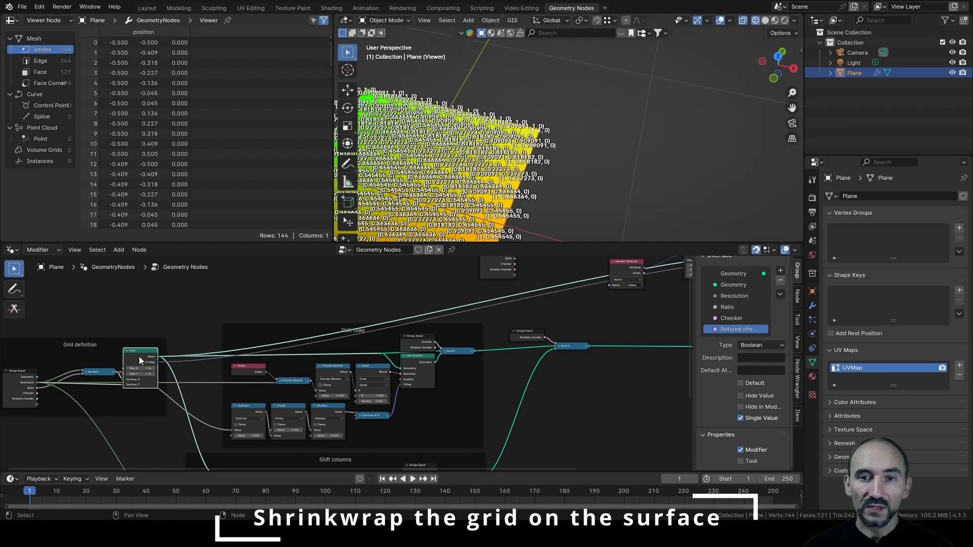
key(KP_Decimal)
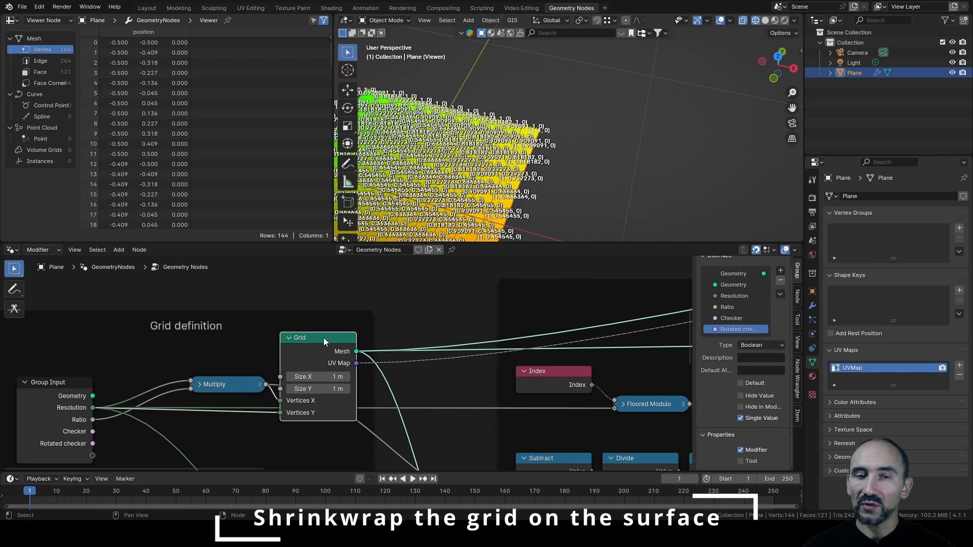
key(Home)
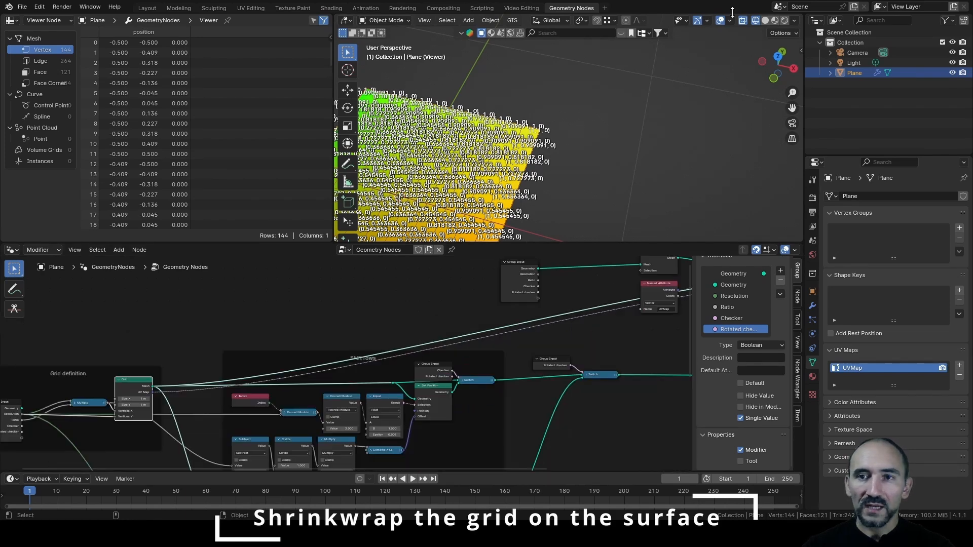
Turn off the attribute text in the viewport overlays so the grid shows only the UV colors.
click(730, 20)
click(687, 259)
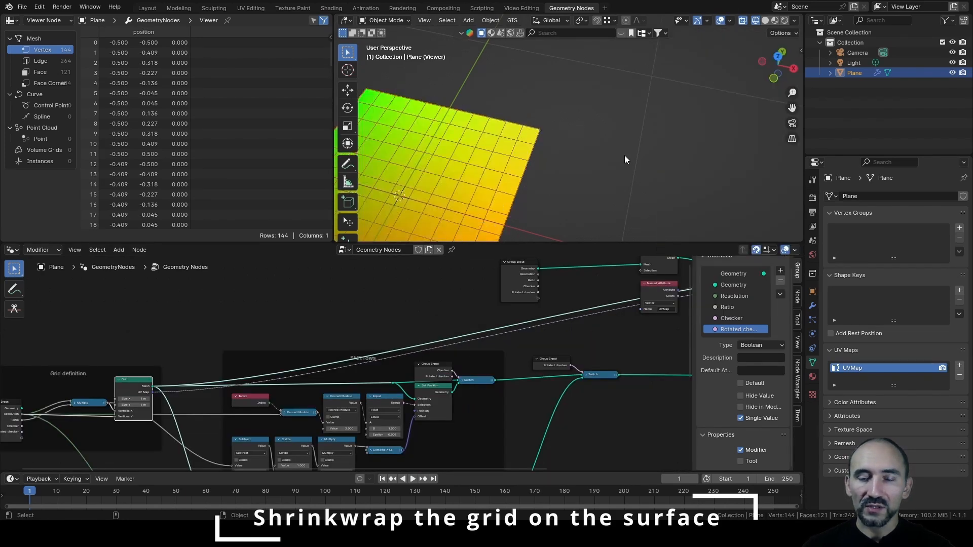
key(KP_Decimal)
Duplicate the Set Position node onto the Grid's link to the Viewer and feed the Grid's UV Map into its Position.
middle_drag(638, 308, 353, 355)
scroll(239, 381, up, 2)
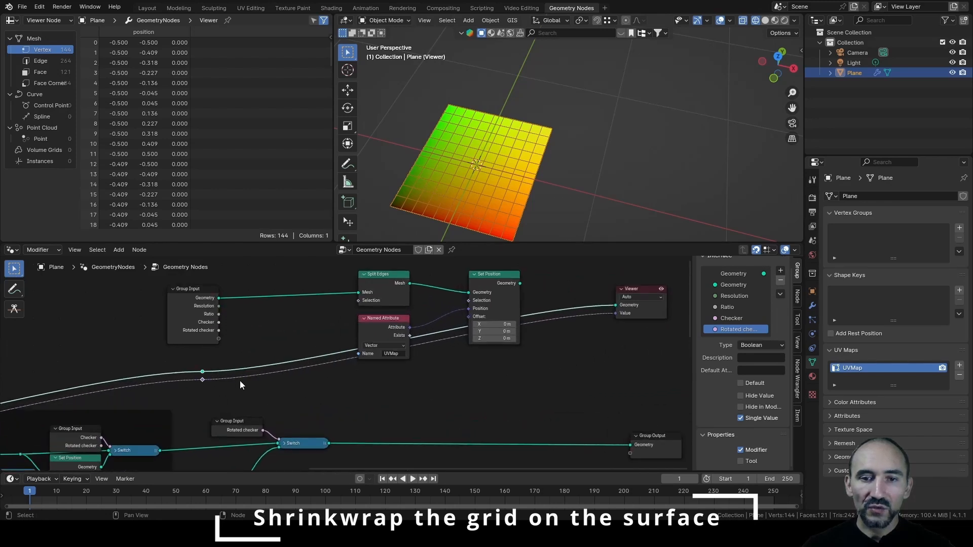
click(518, 280)
key(shift+d)
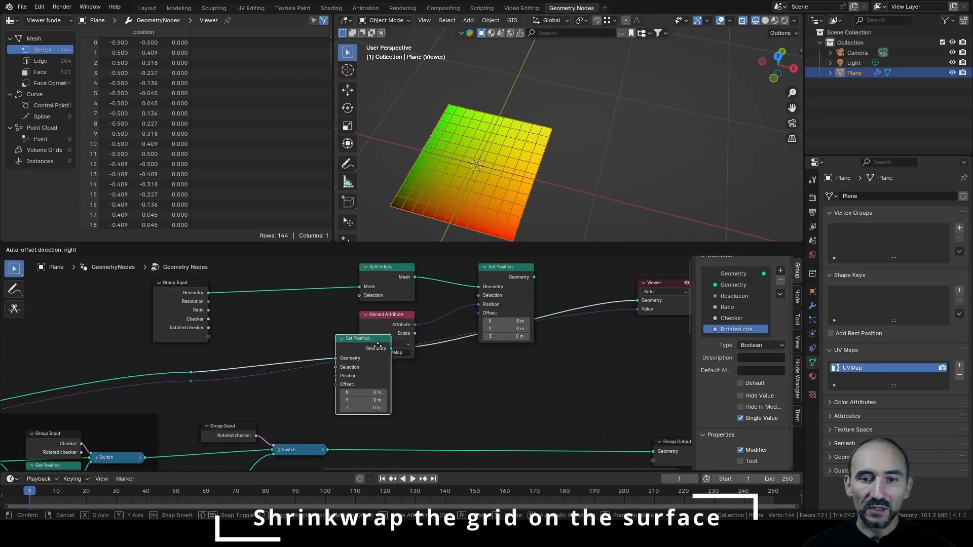
click(518, 362)
drag(191, 381, 486, 393)
middle_drag(577, 132, 617, 102)
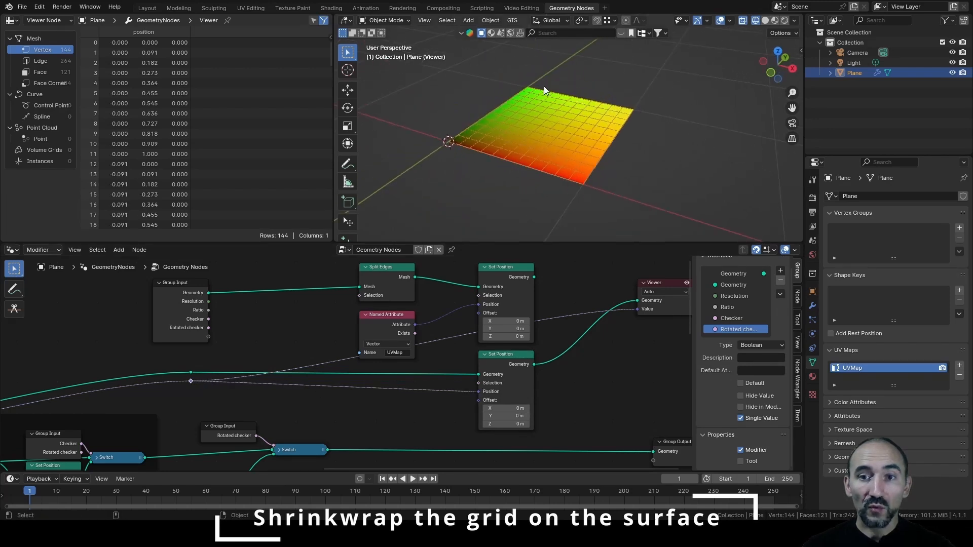
Set the duplicated Set Position's Z offset to 0.37 m and combine both Set Position outputs with a Join Geometry node before the Viewer.
mouse_move(504, 424)
mouse_down()
mouse_move(517, 424)
mouse_move(503, 424)
mouse_up()
middle_drag(494, 300, 406, 327)
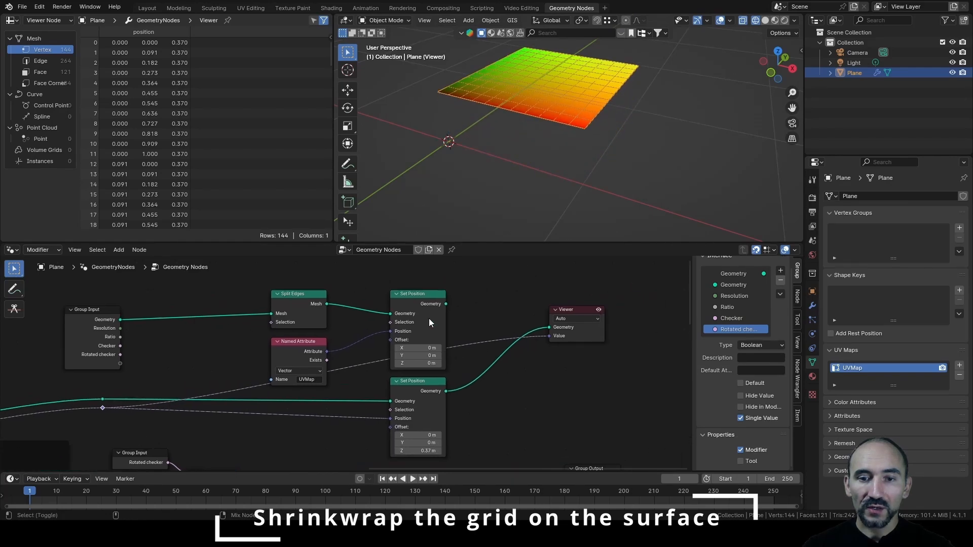
ctrl+shift+right_drag(428, 317, 419, 399)
click(555, 213)
middle_drag(555, 214, 558, 53)
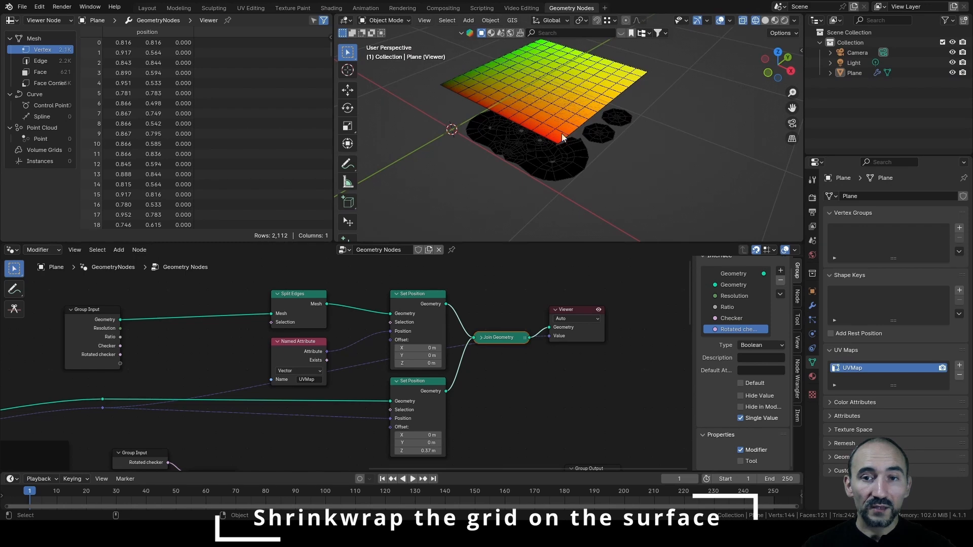
Examine how the raised grid lies over the flattened UV islands and save the file.
middle_drag(564, 166, 571, 148)
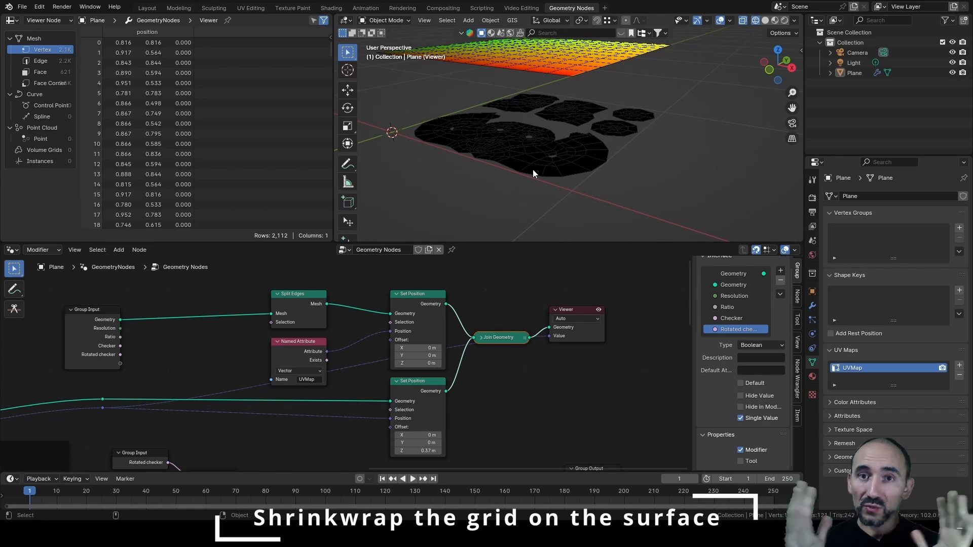
middle_drag(533, 169, 531, 148)
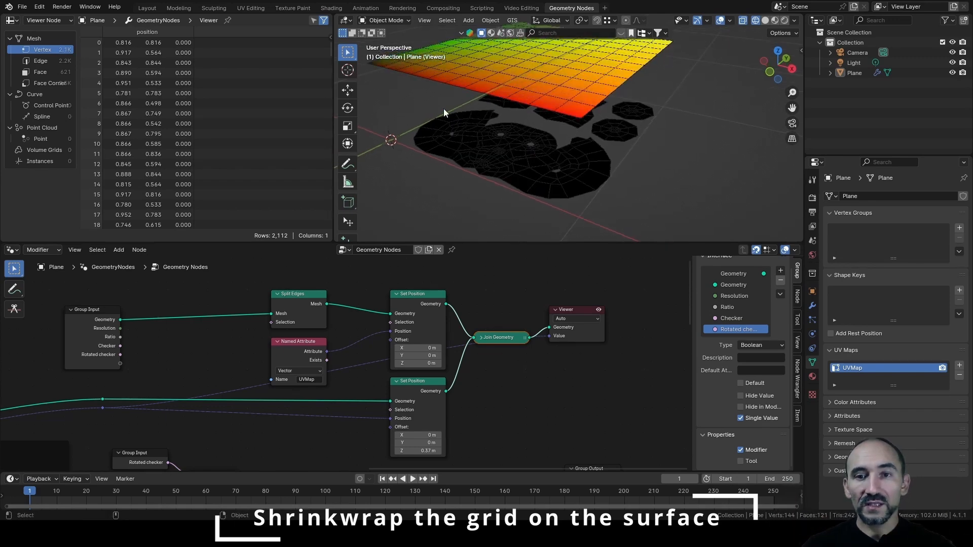
middle_drag(534, 191, 514, 125)
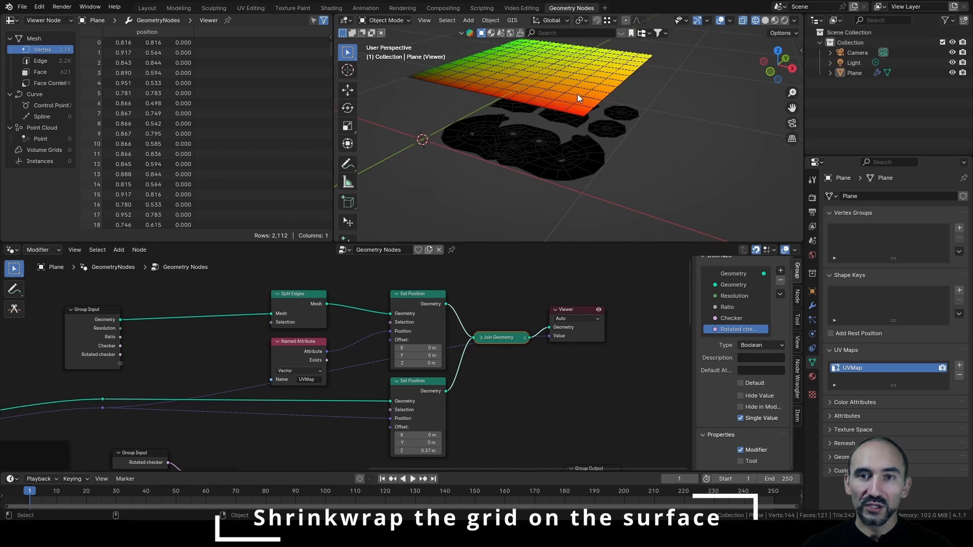
key(ctrl+s)
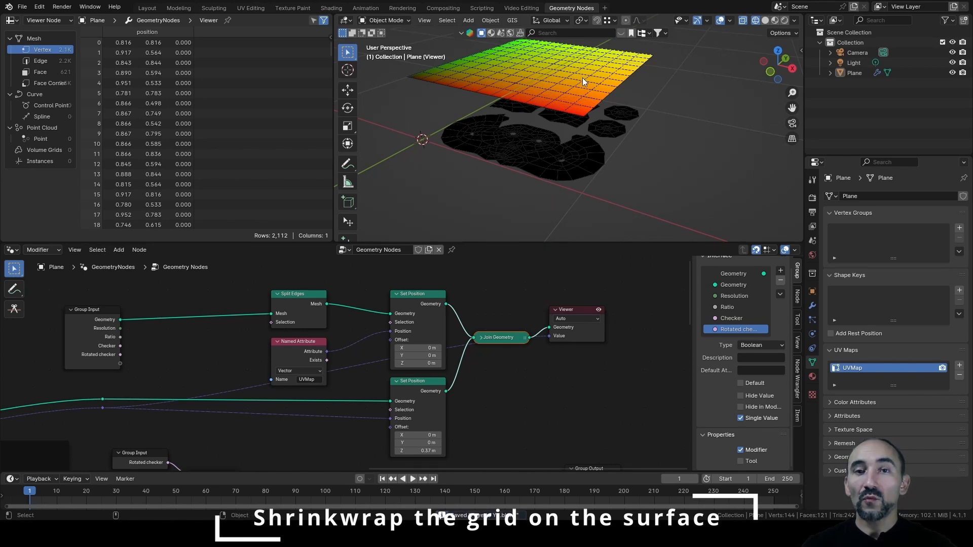
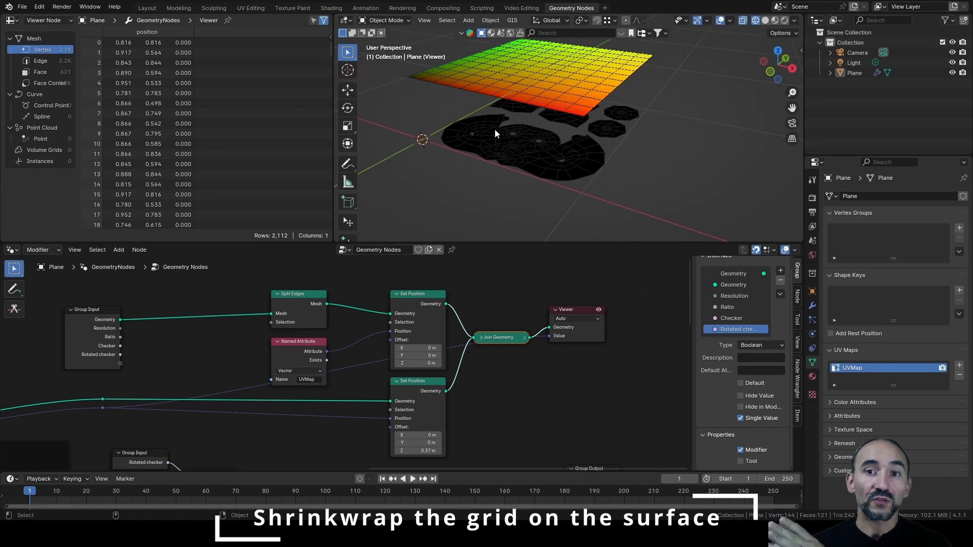
key(ctrl+s)
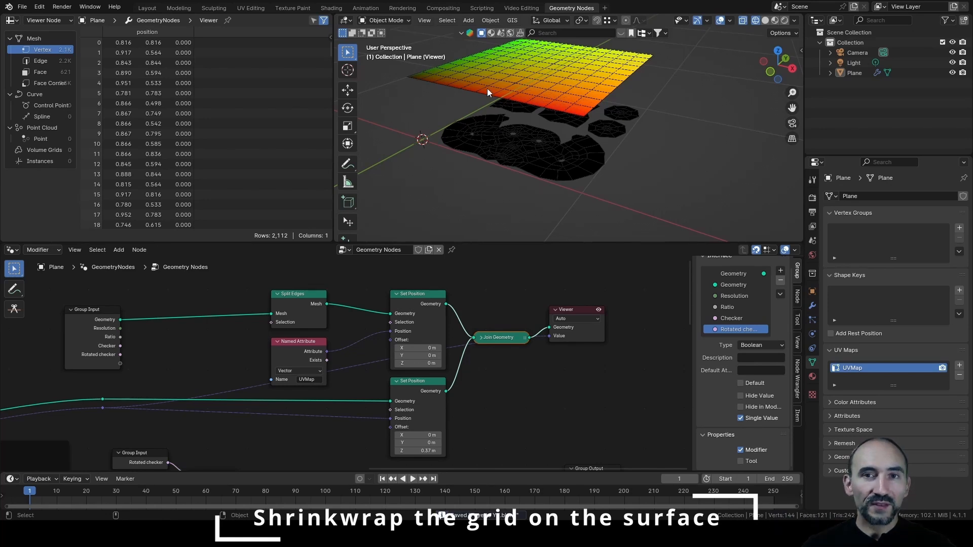
Move the Group Output farther along its link and add a Sample UV Surface node below the link.
middle_drag(510, 383, 444, 333)
scroll(509, 339, down, 4)
drag(476, 385, 644, 386)
click(449, 370)
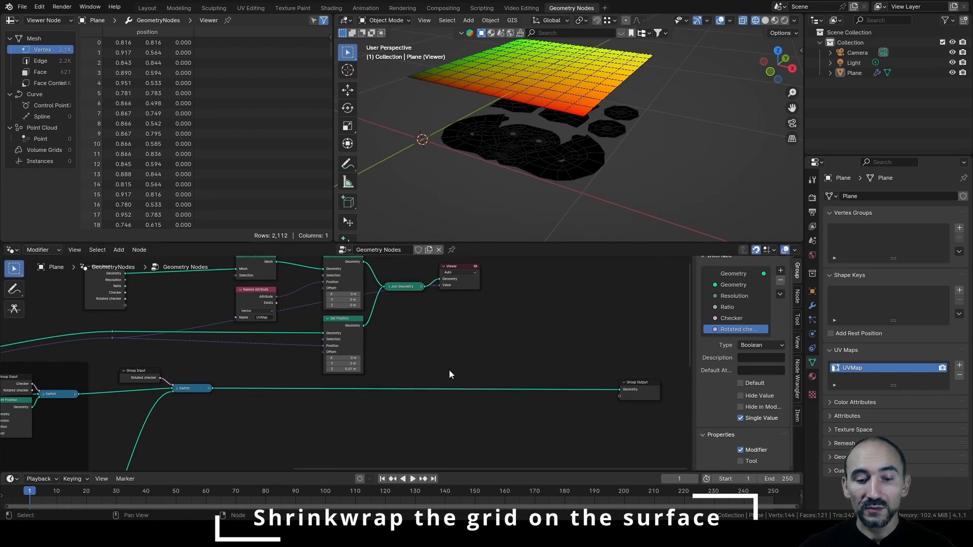
key(shift+a)
text(sample uv sur)
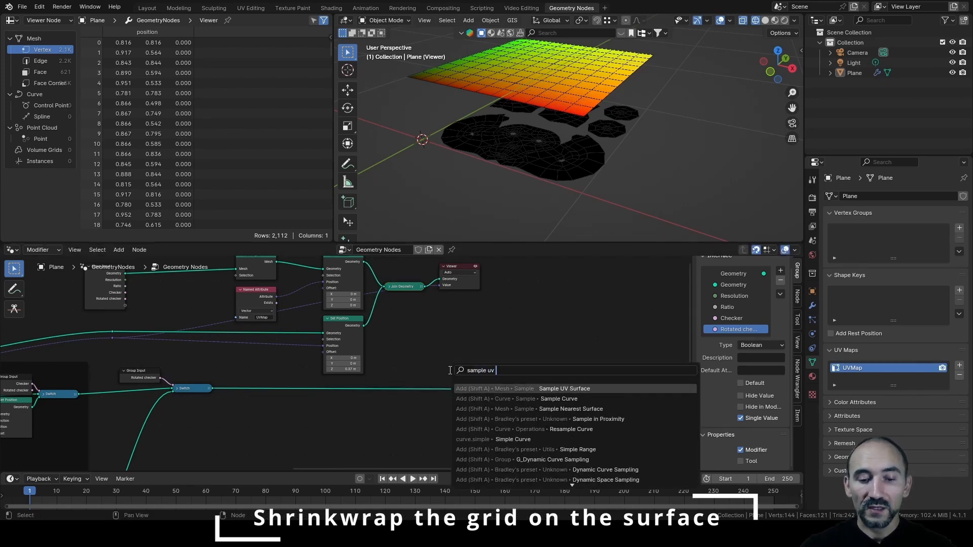
key(Return)
Set the modifier's Resolution to 62 and the Sample UV Surface node's data type to Vector.
click(815, 307)
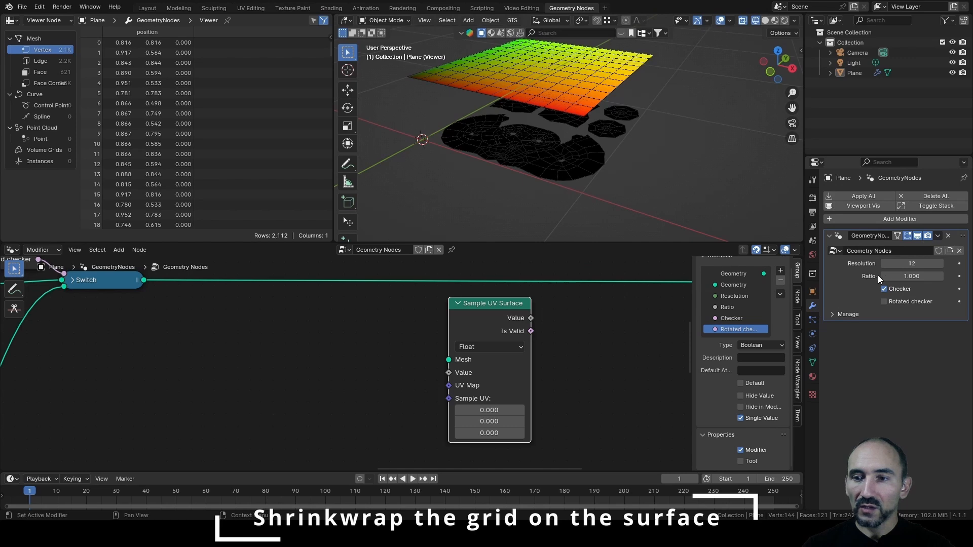
drag(898, 263, 948, 263)
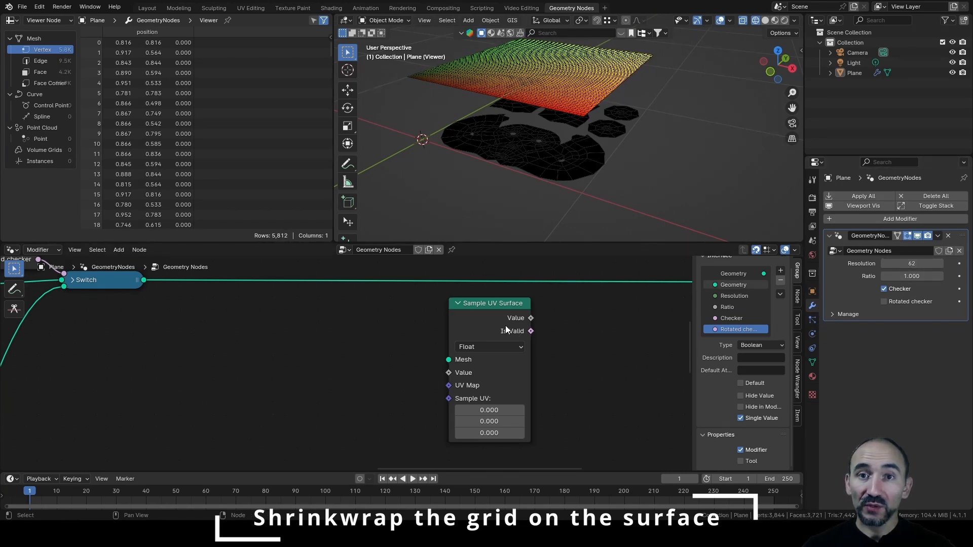
click(479, 347)
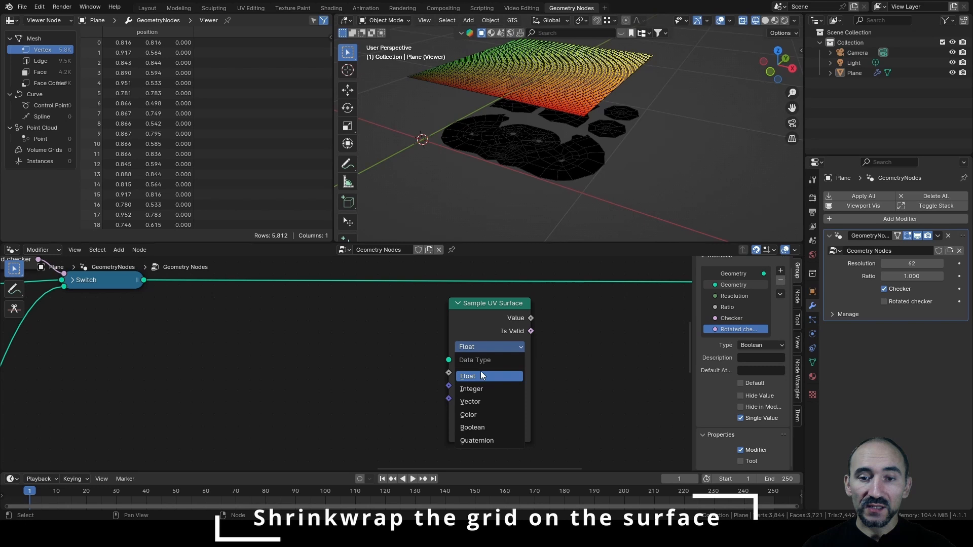
click(482, 399)
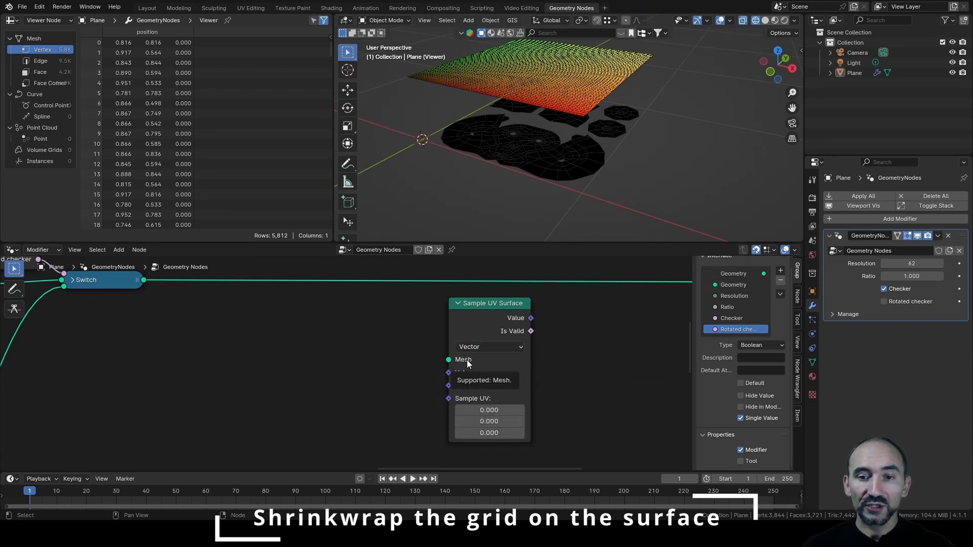
Add a Group Input node, feed its Geometry into the Sample UV Surface's Mesh and hide its unused sockets.
scroll(324, 345, down, 5)
middle_drag(250, 333, 335, 425)
scroll(332, 420, down, 3)
key(shift+a)
click(386, 433)
scroll(291, 381, up, 5)
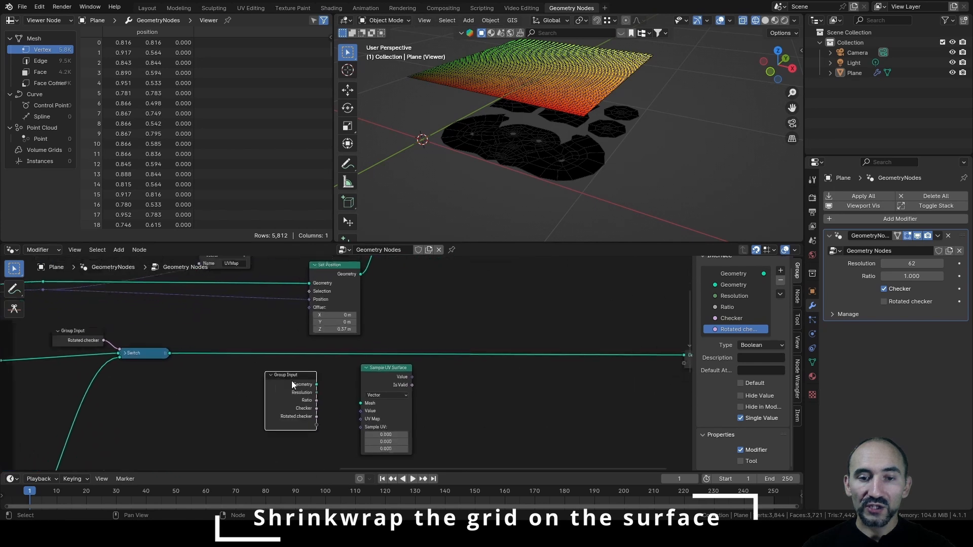
drag(339, 342, 412, 375)
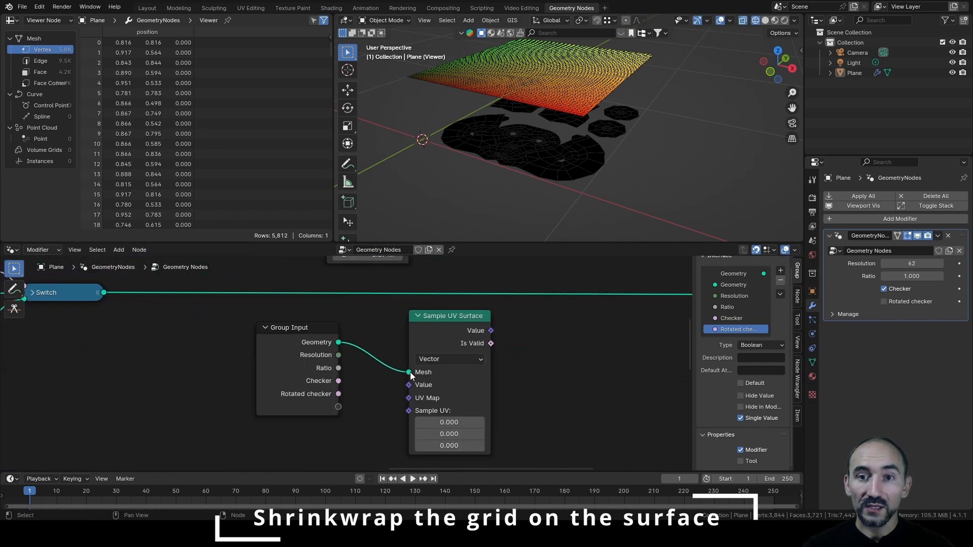
click(302, 381)
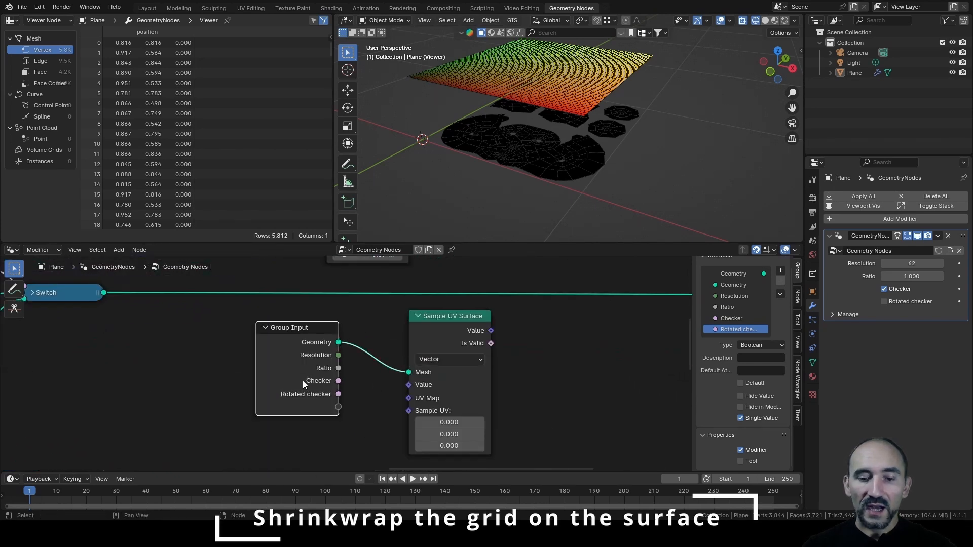
key(ctrl+h)
Add a Position node below the new Group Input and feed it into the Sample UV Surface's Value.
click(288, 392)
key(shift+a)
text(posit)
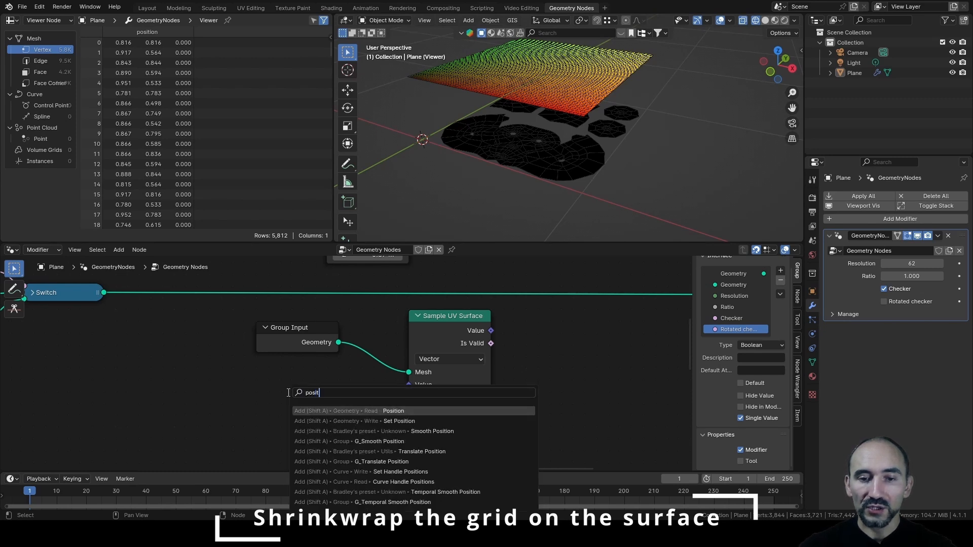
key(Return)
click(253, 369)
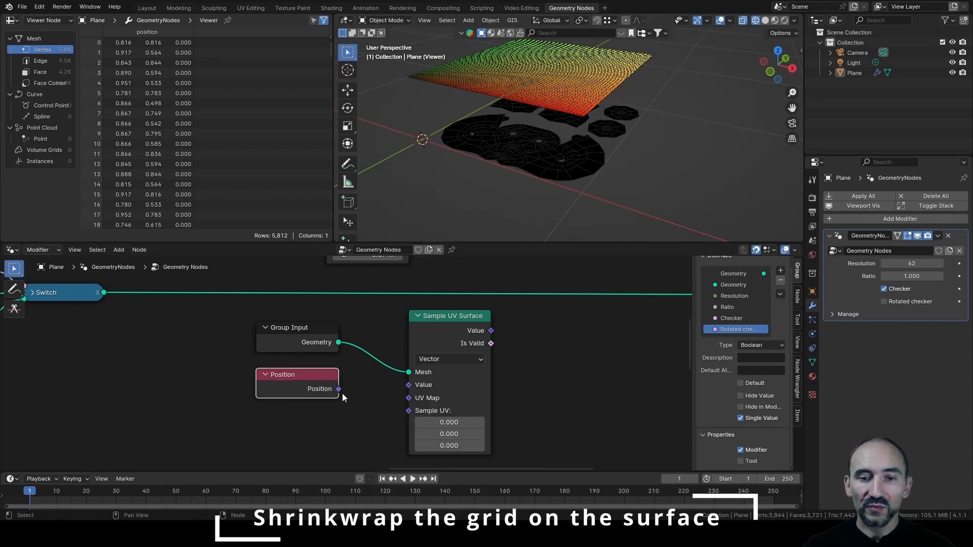
drag(342, 390, 316, 379)
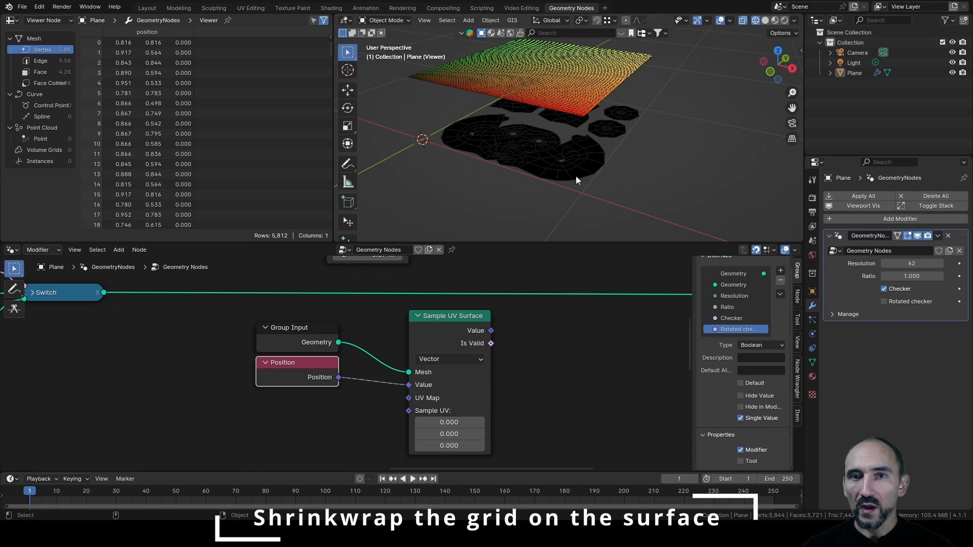
click(439, 328)
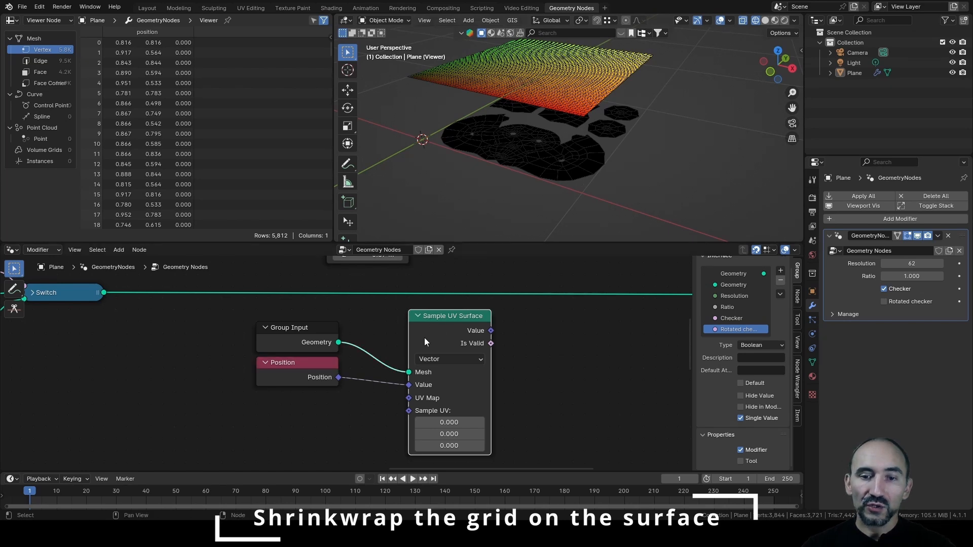
click(334, 412)
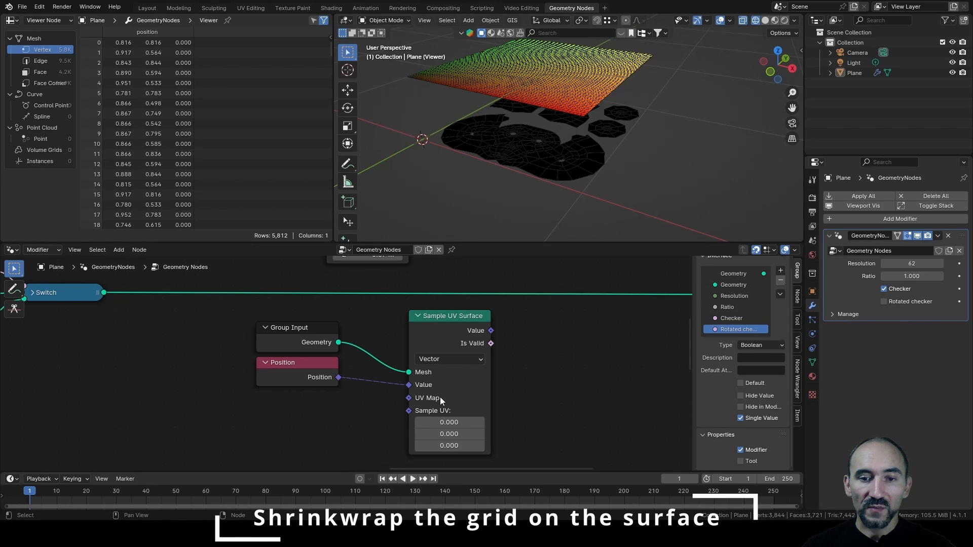
Duplicate the UVMap Named Attribute node below the Position node and feed its Attribute into the Sample UV Surface's UV Map.
scroll(258, 319, down, 6)
middle_drag(254, 318, 399, 469)
click(396, 354)
middle_drag(425, 389, 343, 302)
key(shift+d)
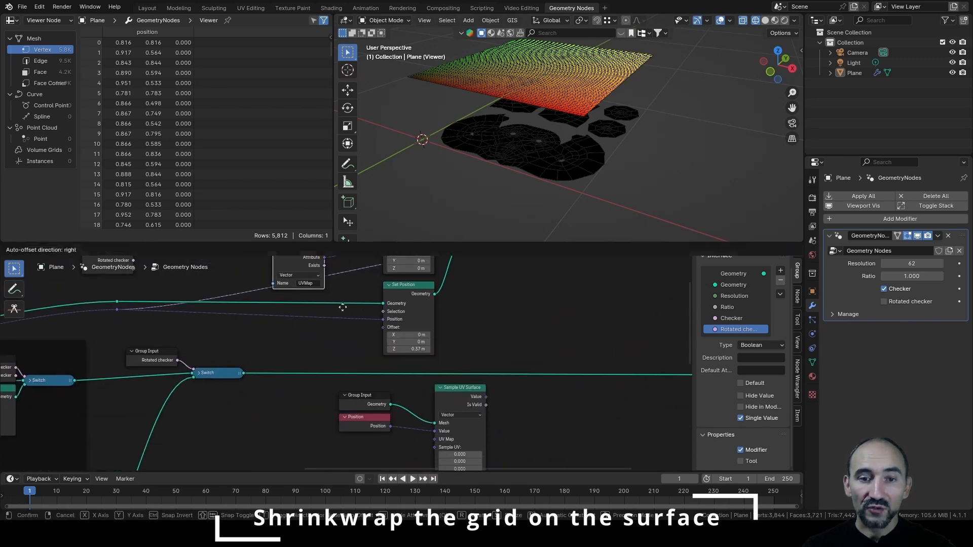
click(408, 406)
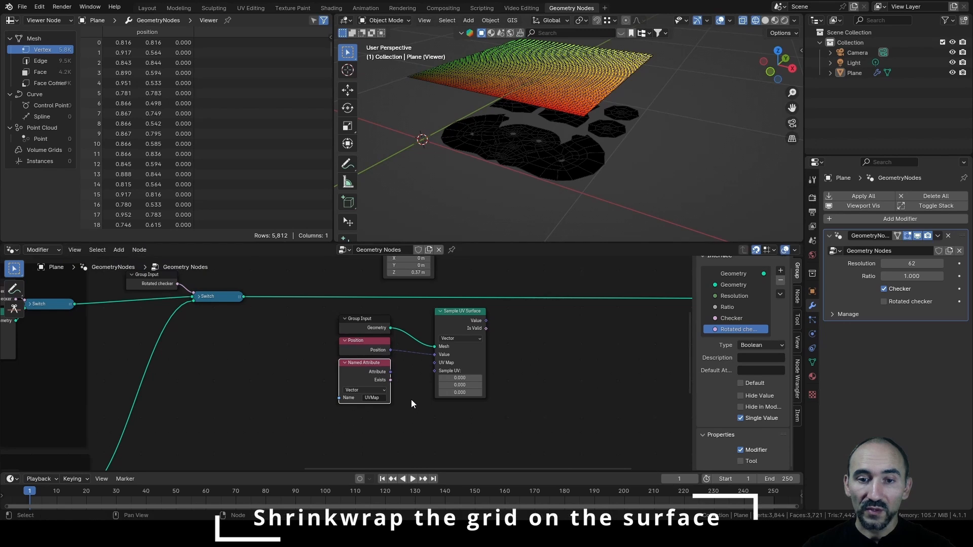
scroll(412, 393, up, 2)
drag(407, 376, 466, 363)
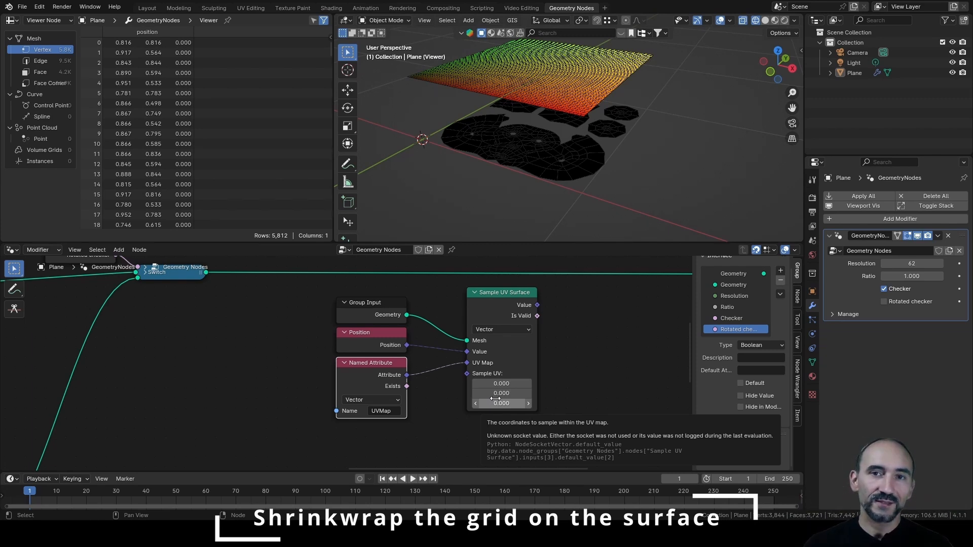
Feed the Grid's UV Map from its reroute into the Sample UV Surface's Sample UV input.
scroll(494, 399, down, 3)
middle_drag(309, 367, 378, 434)
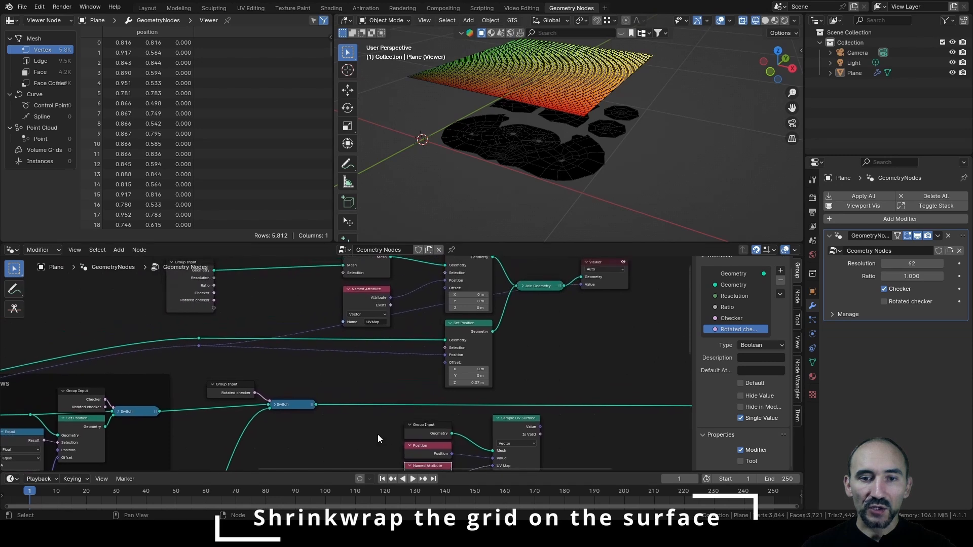
drag(200, 346, 491, 394)
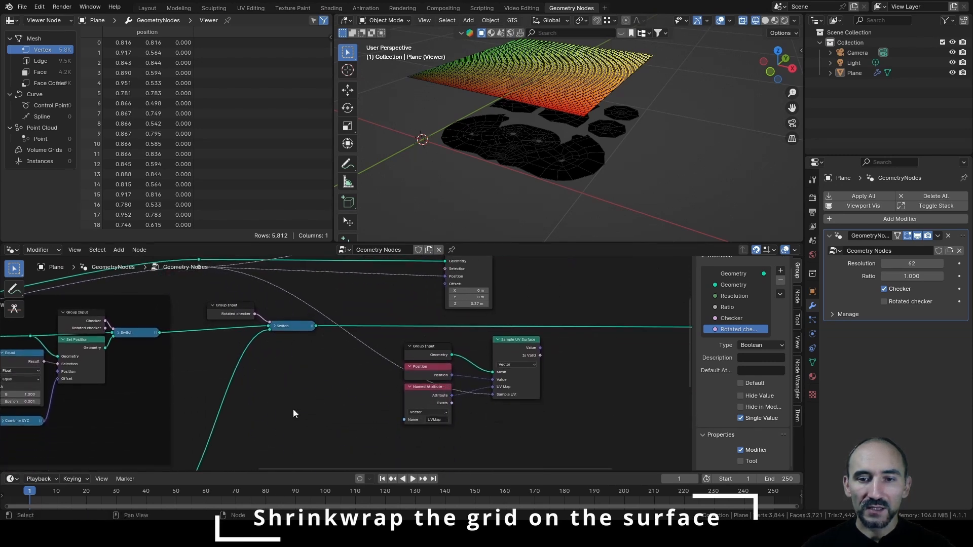
middle_drag(136, 363, 565, 378)
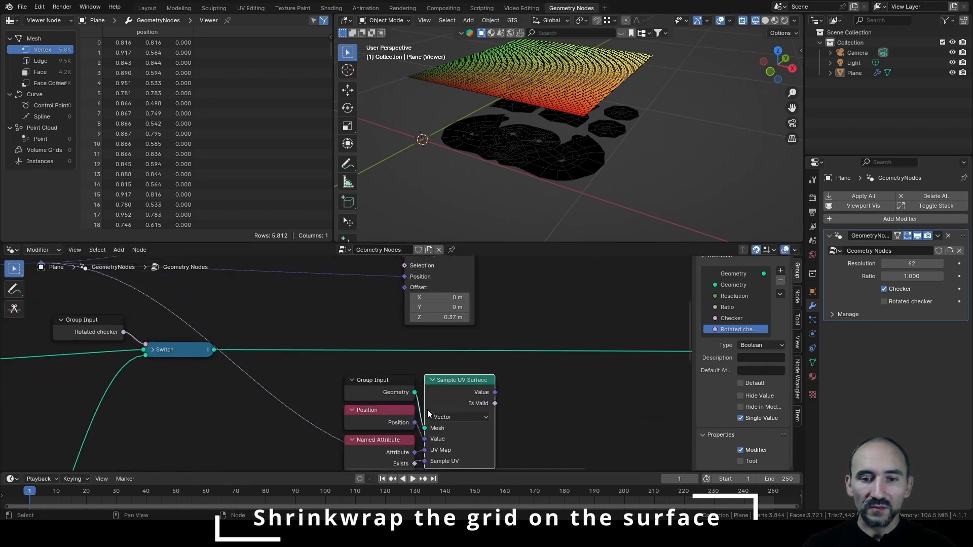
middle_drag(427, 412, 384, 350)
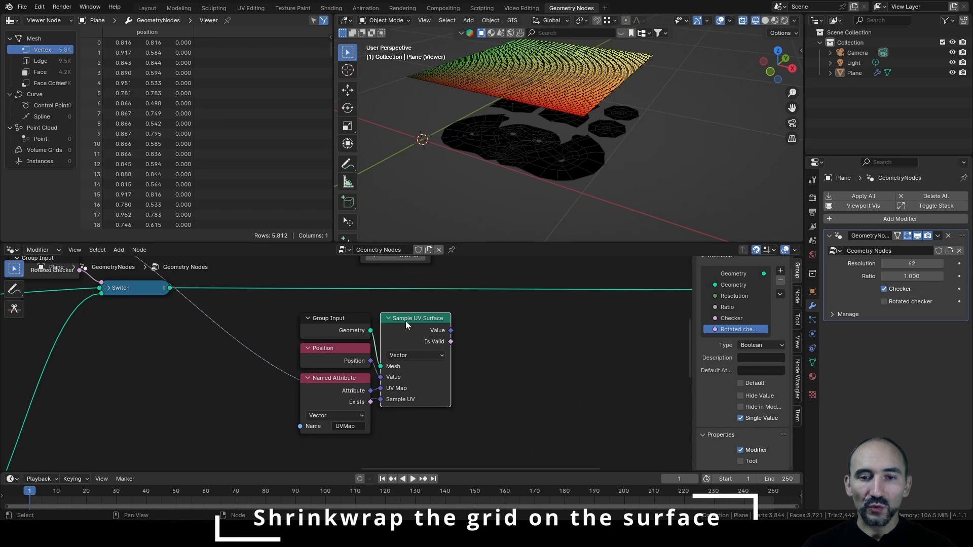
Tidy the Sample UV link with a reroute below the Named Attribute node, lower the Sample UV Surface node to match, and save the file.
click(334, 350)
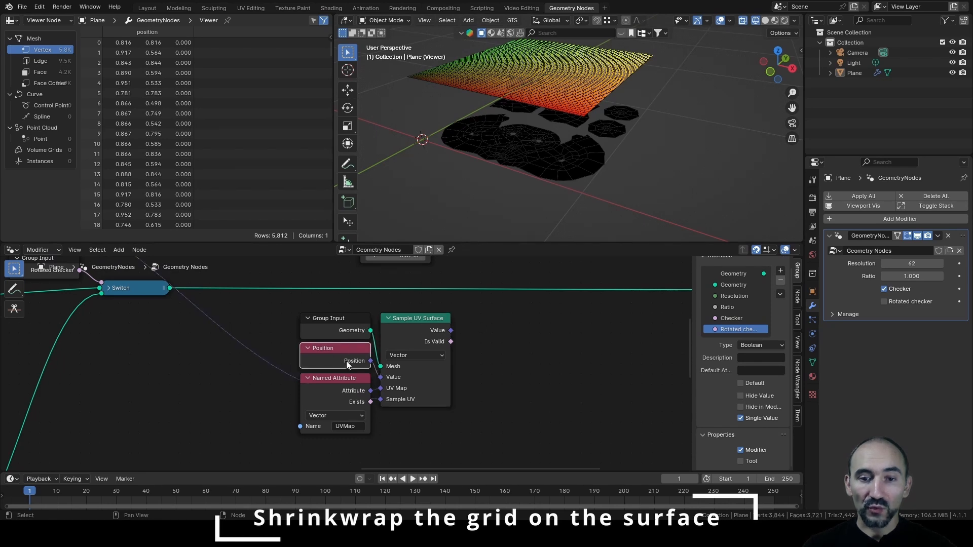
click(332, 391)
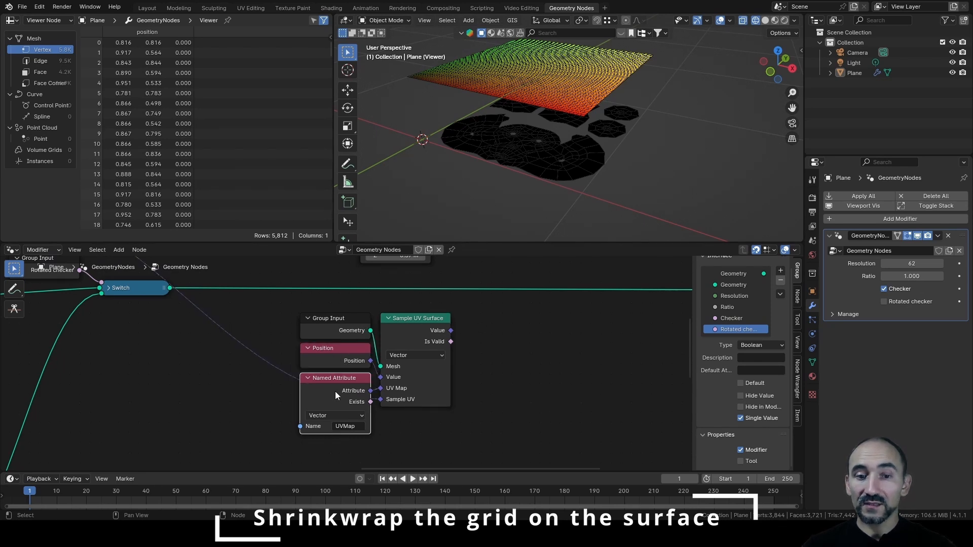
shift+right_drag(273, 346, 258, 370)
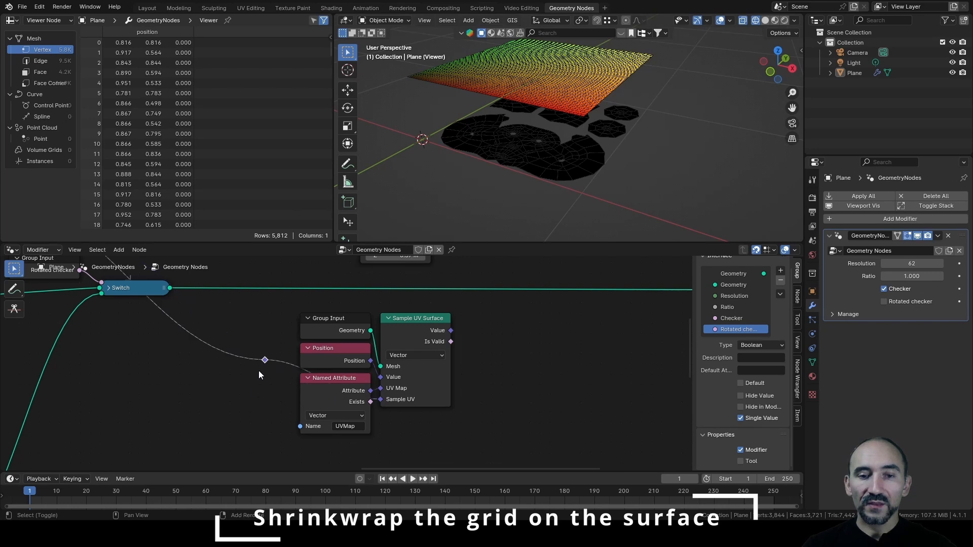
drag(263, 358, 290, 442)
click(290, 443)
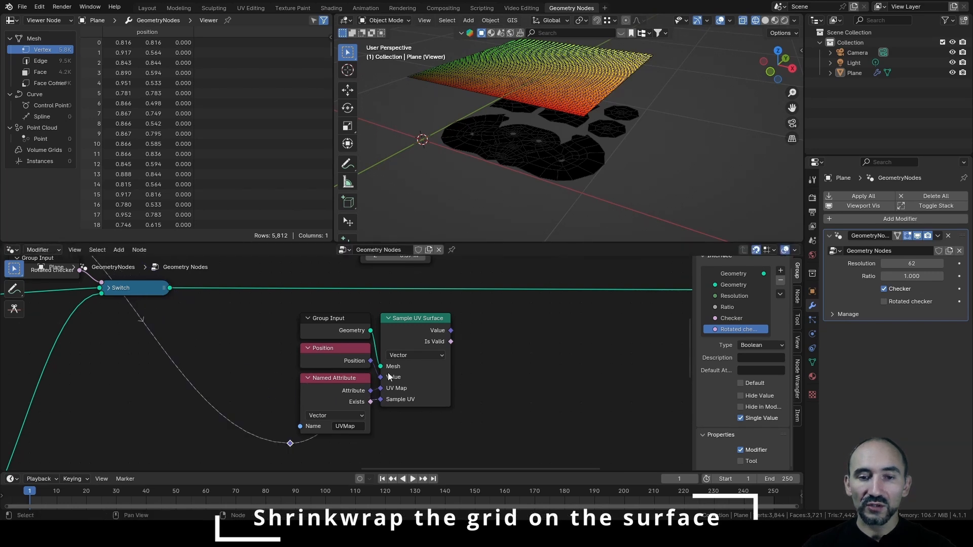
drag(389, 404, 399, 444)
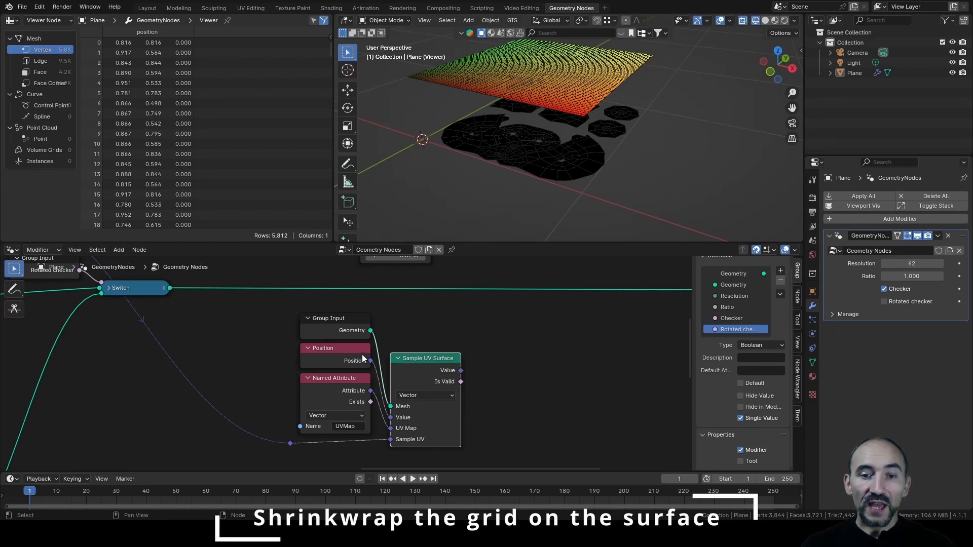
click(343, 356)
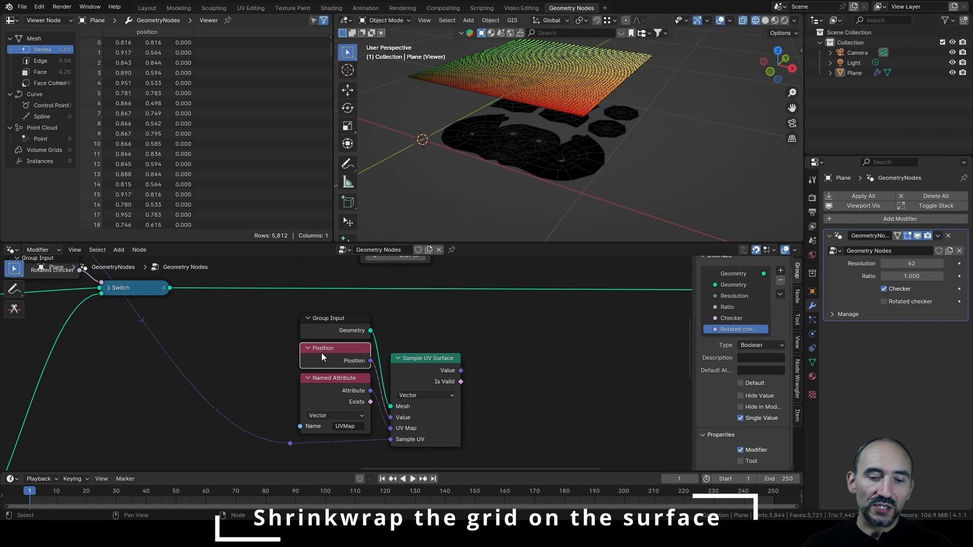
key(ctrl+s)
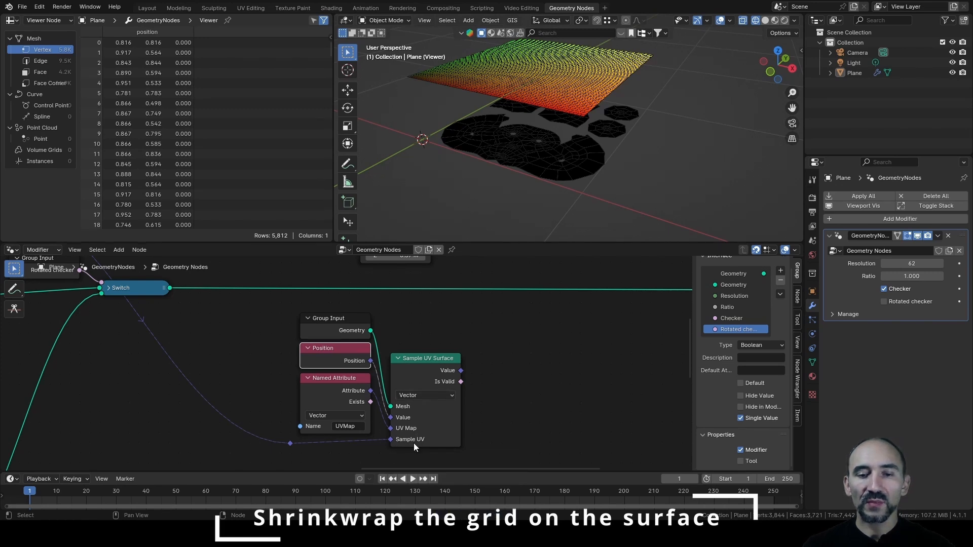
Examine the Sample UV input and trace how the Grid's UV Map and geometry run through the node tree.
click(431, 369)
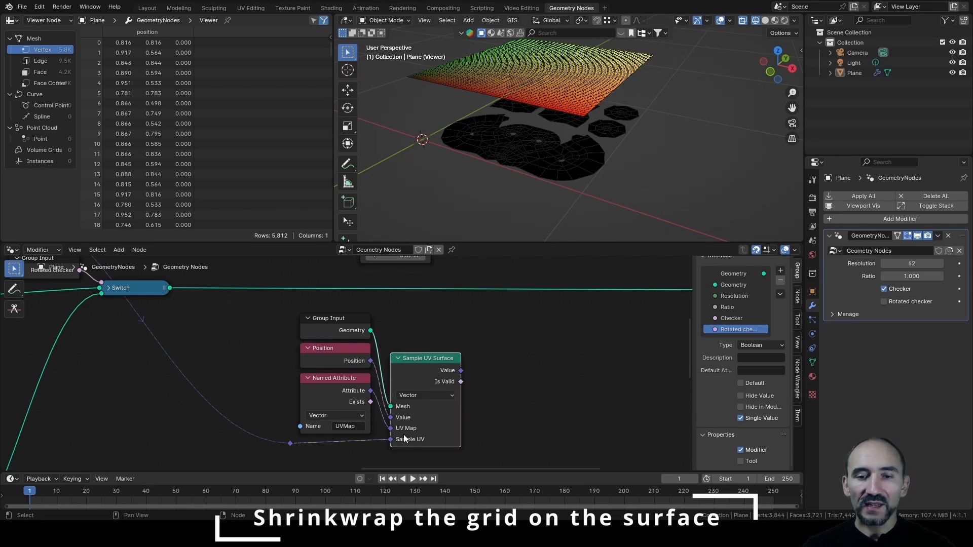
mouse_move(410, 442)
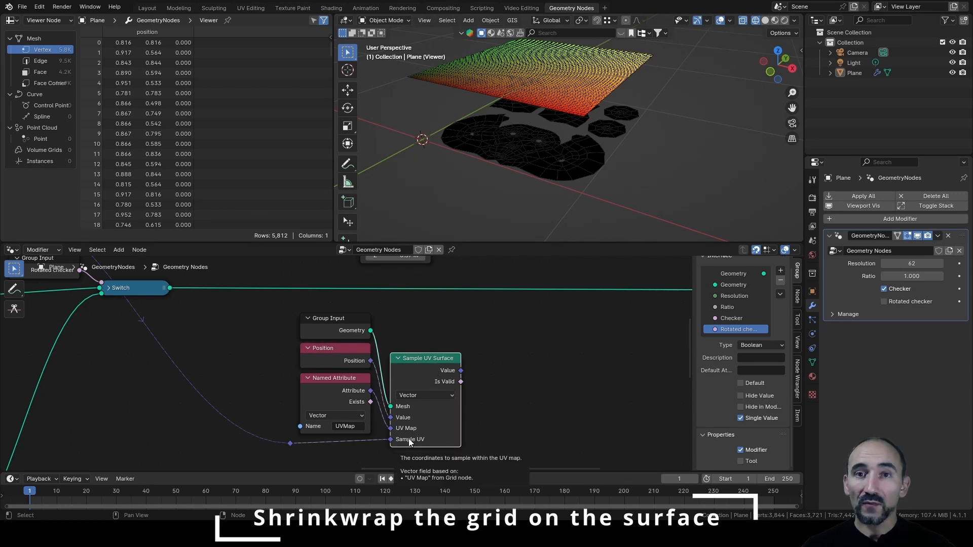
click(521, 337)
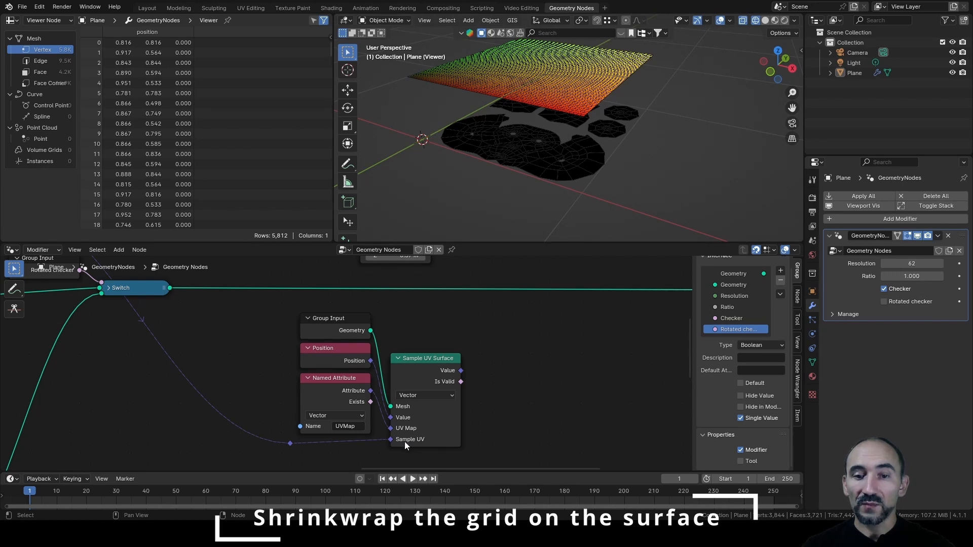
mouse_move(409, 442)
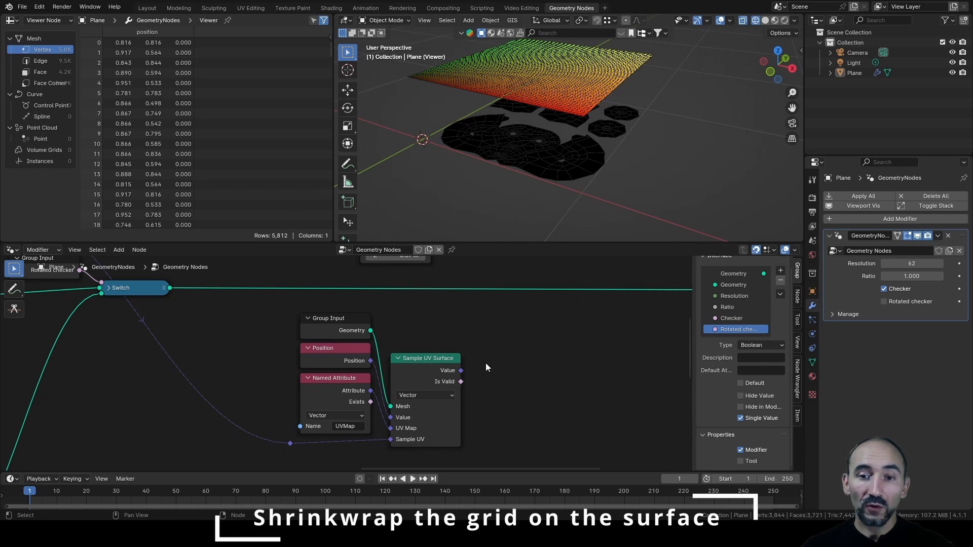
middle_drag(513, 350, 457, 392)
scroll(467, 396, down, 6)
middle_drag(483, 314, 524, 332)
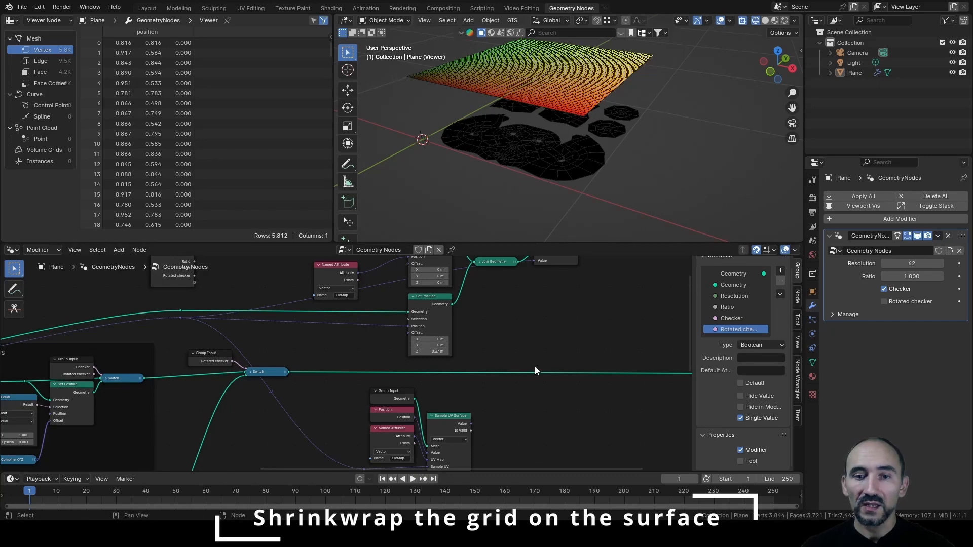
middle_drag(534, 404, 415, 348)
scroll(414, 347, up, 2)
scroll(243, 320, down, 6)
middle_drag(243, 320, 507, 366)
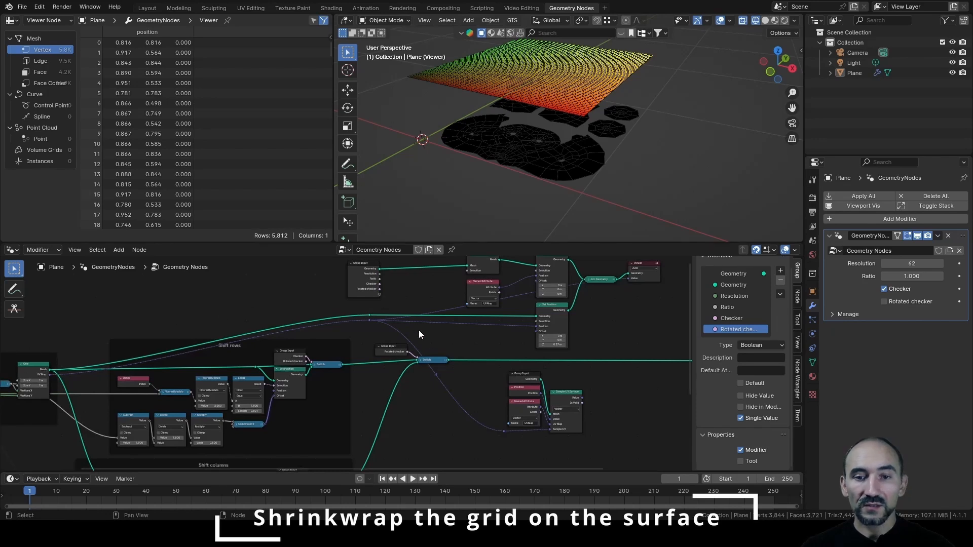
middle_drag(432, 368, 272, 335)
scroll(272, 336, up, 3)
scroll(220, 290, up, 2)
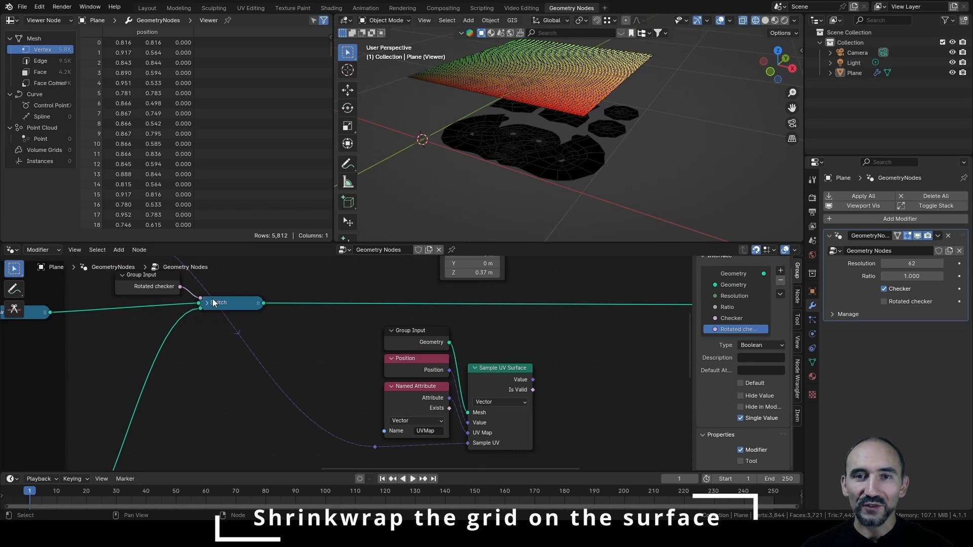
Insert a Set Position node after the Switch and feed the Sample UV Surface's Value into its Position input.
click(229, 309)
middle_drag(328, 337, 183, 333)
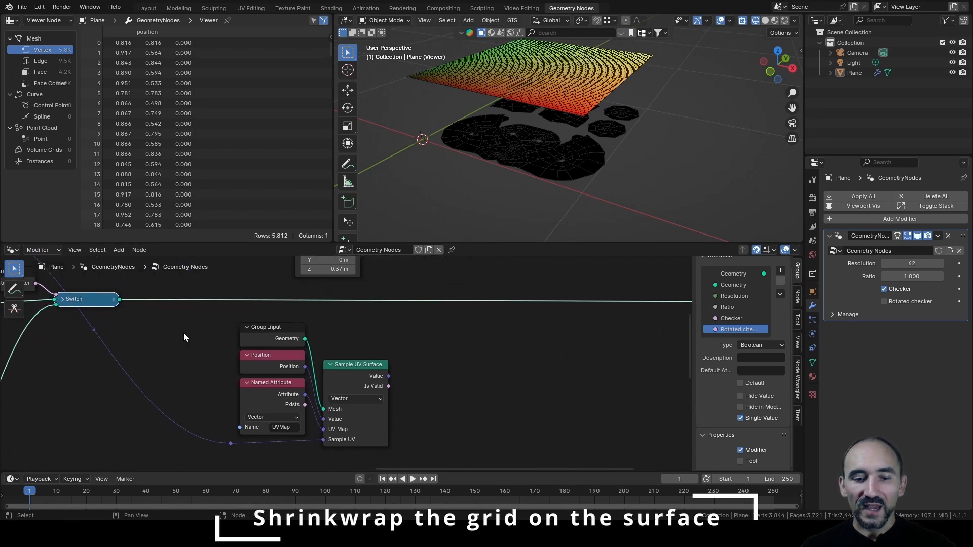
key(F3)
text(set s)
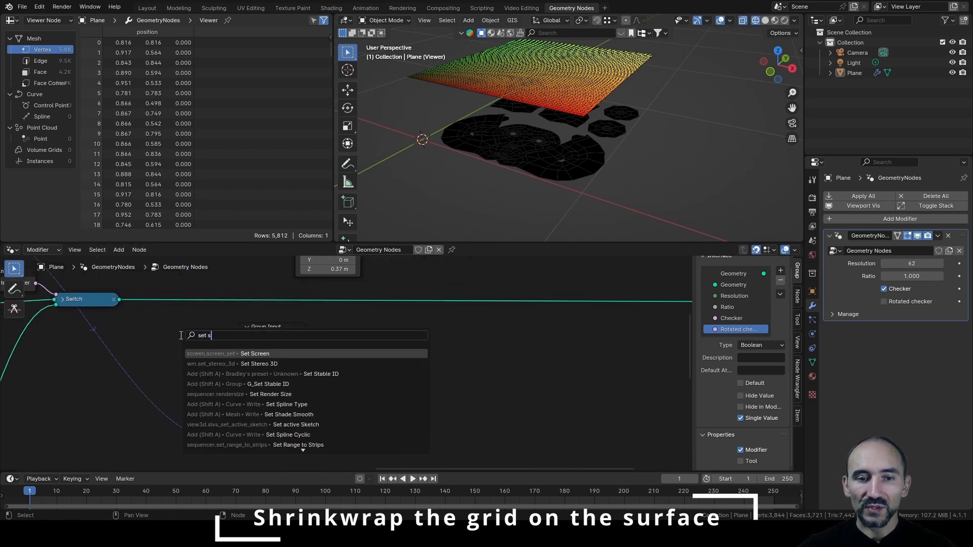
key(BackSpace)
text(po)
key(Return)
click(442, 281)
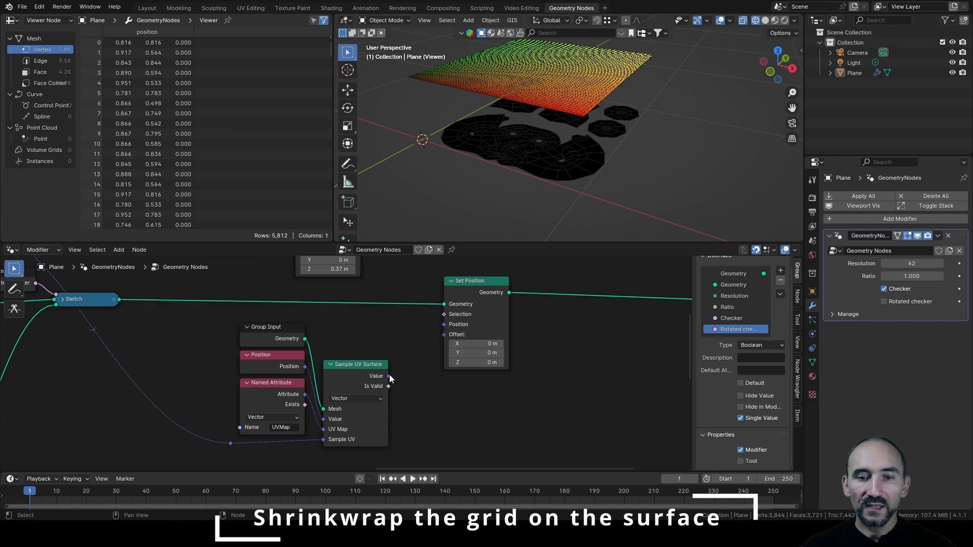
drag(388, 376, 444, 324)
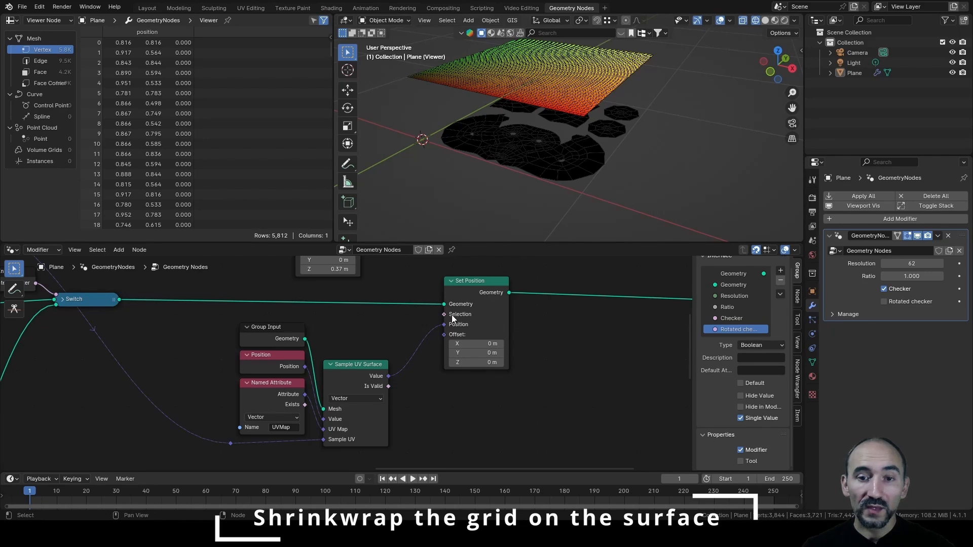
Trace the grid's UV Map through the node tree, save the file, and preview the new Set Position node's output.
click(472, 289)
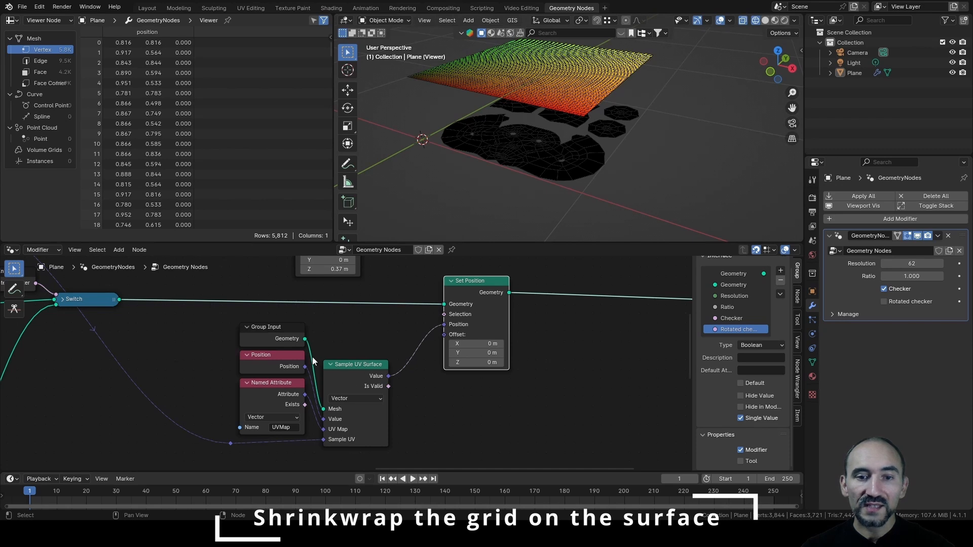
scroll(341, 362, down, 3)
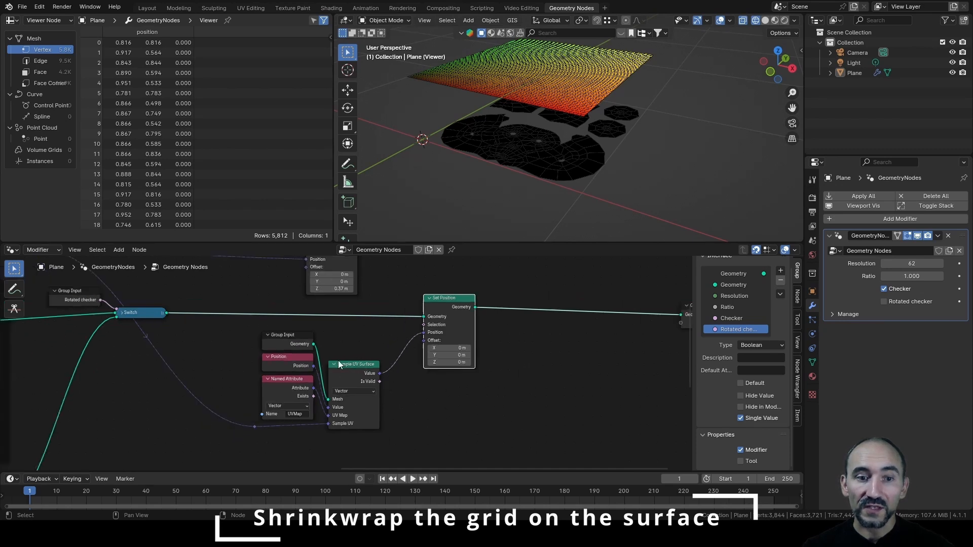
middle_drag(182, 354, 467, 336)
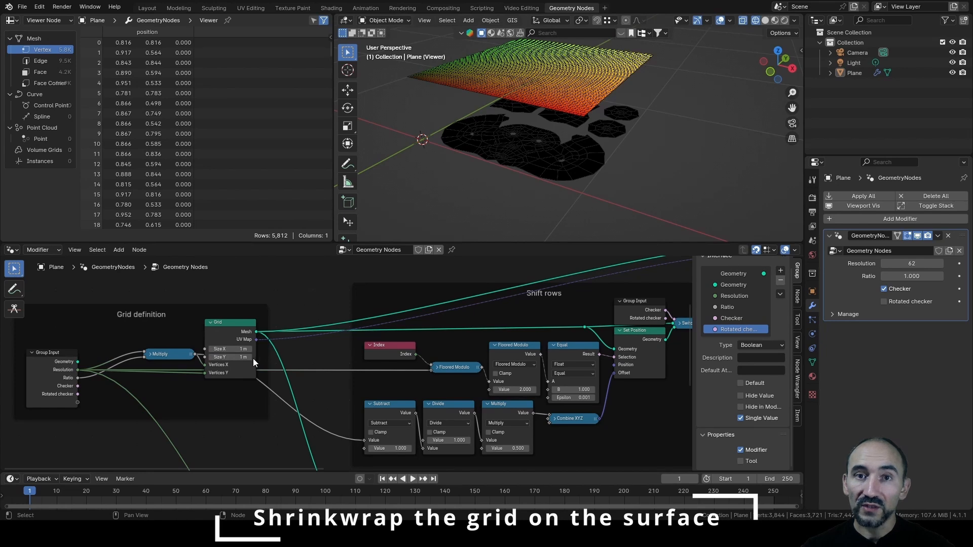
middle_drag(532, 357, 388, 362)
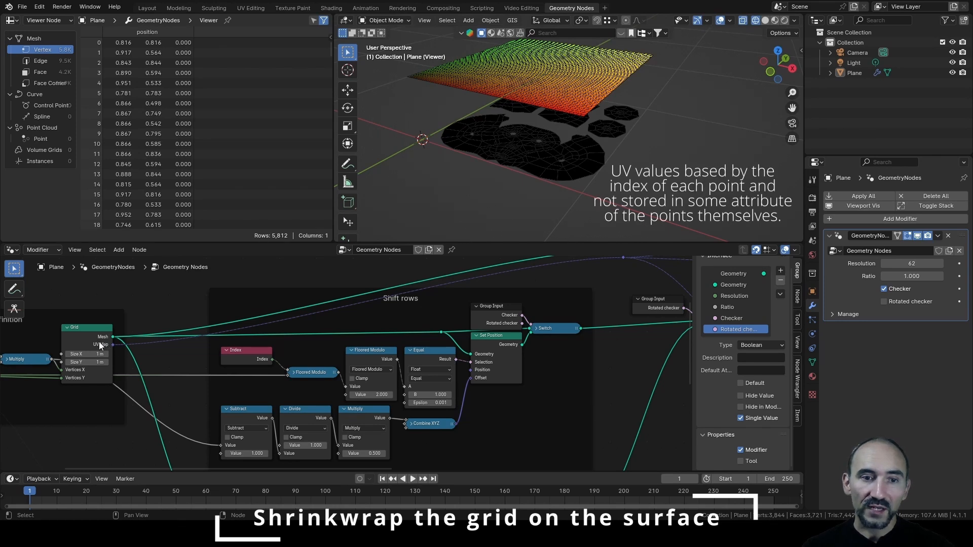
middle_drag(552, 372, 35, 380)
middle_drag(481, 339, 405, 339)
key(ctrl+s)
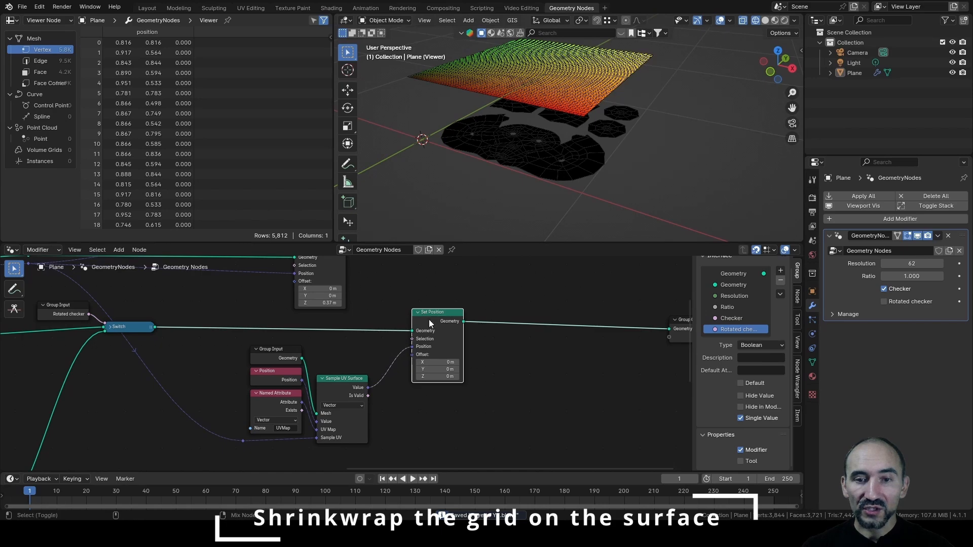
ctrl+shift+click(446, 318)
scroll(546, 156, down, 5)
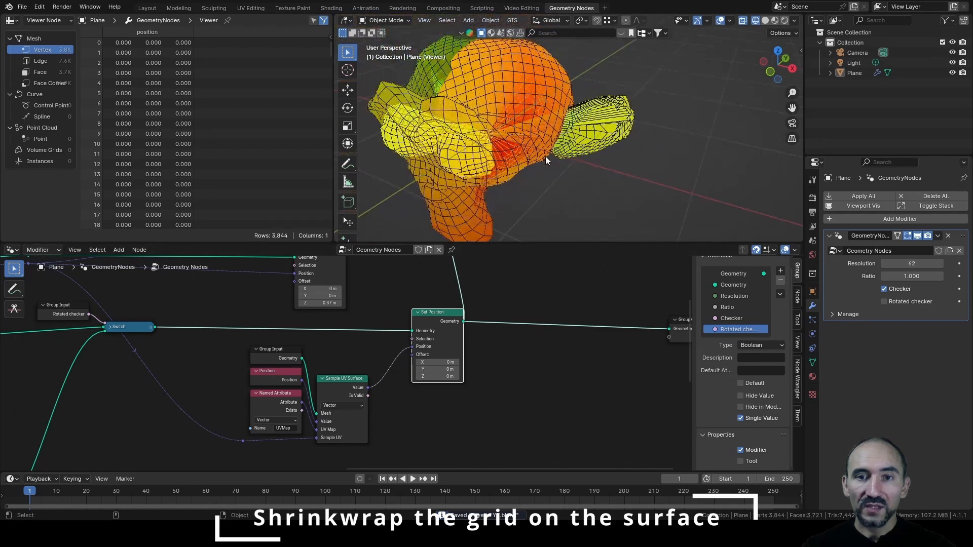
mouse_move(569, 177)
middle_down()
mouse_move(520, 156)
mouse_move(541, 138)
mouse_move(570, 202)
mouse_move(562, 192)
middle_up()
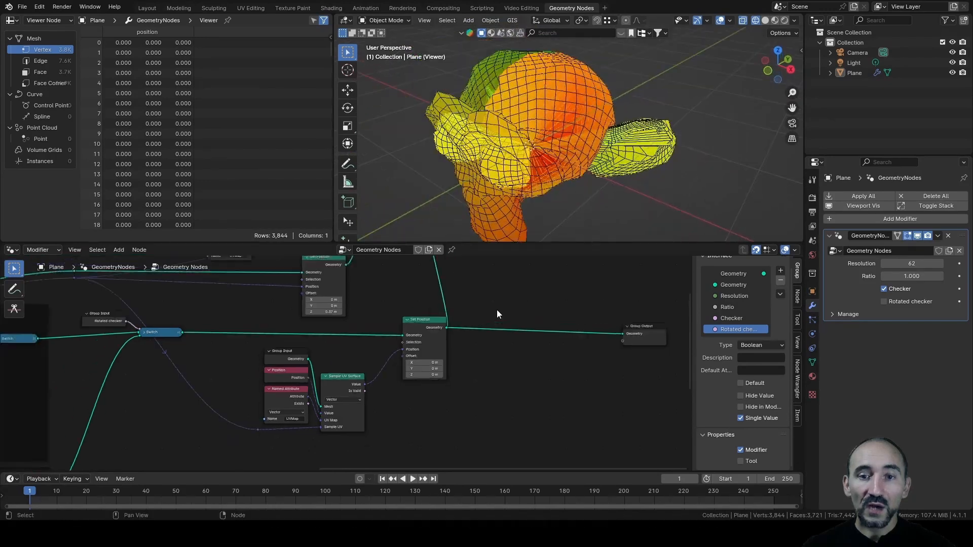
Move the Viewer node into the free space above the Group Output node.
middle_drag(459, 379, 440, 409)
drag(391, 325, 560, 364)
middle_drag(404, 381, 471, 348)
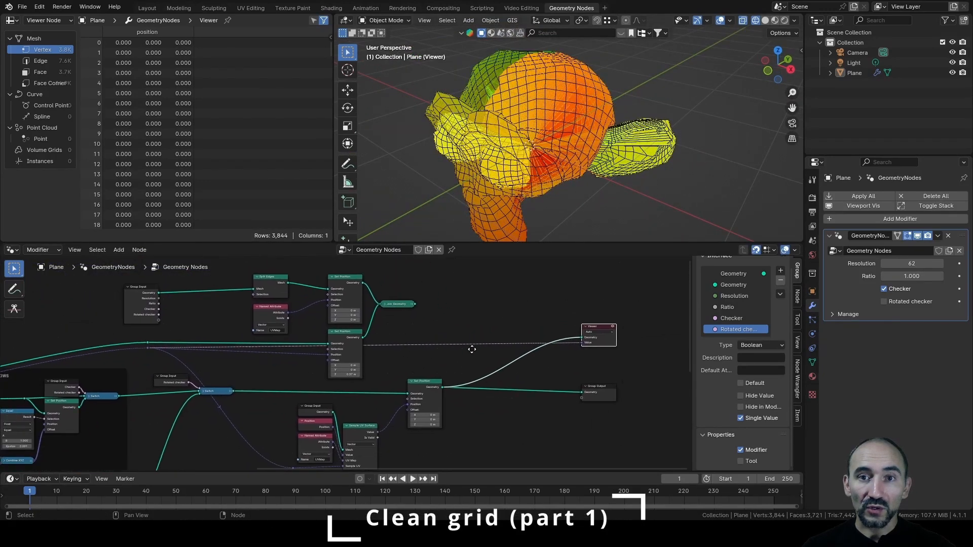
Preview the Join Geometry output to compare the grid with the UV islands, and save the file.
middle_drag(471, 348, 488, 326)
scroll(488, 326, up, 5)
ctrl+shift+click(371, 326)
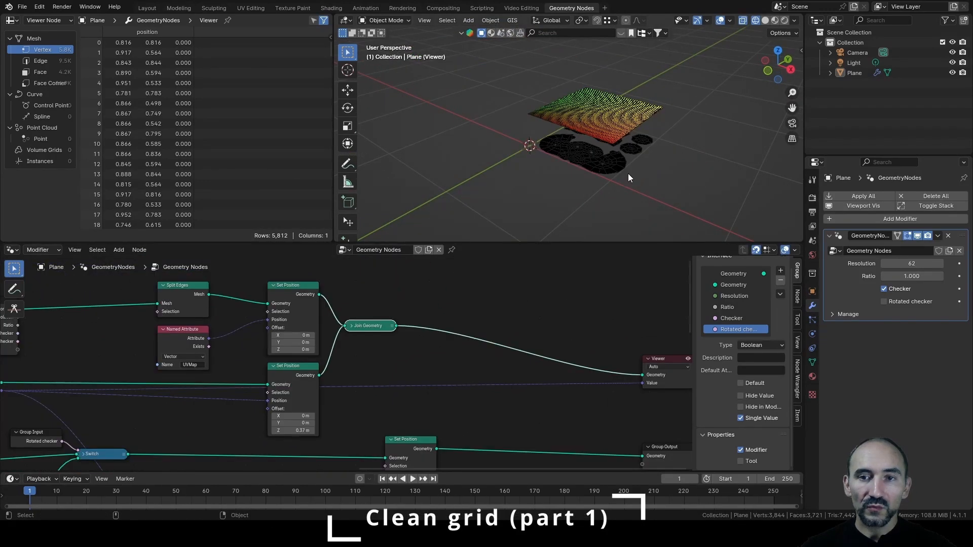
scroll(628, 174, up, 3)
shift+middle_drag(628, 173, 545, 154)
middle_drag(545, 154, 558, 164)
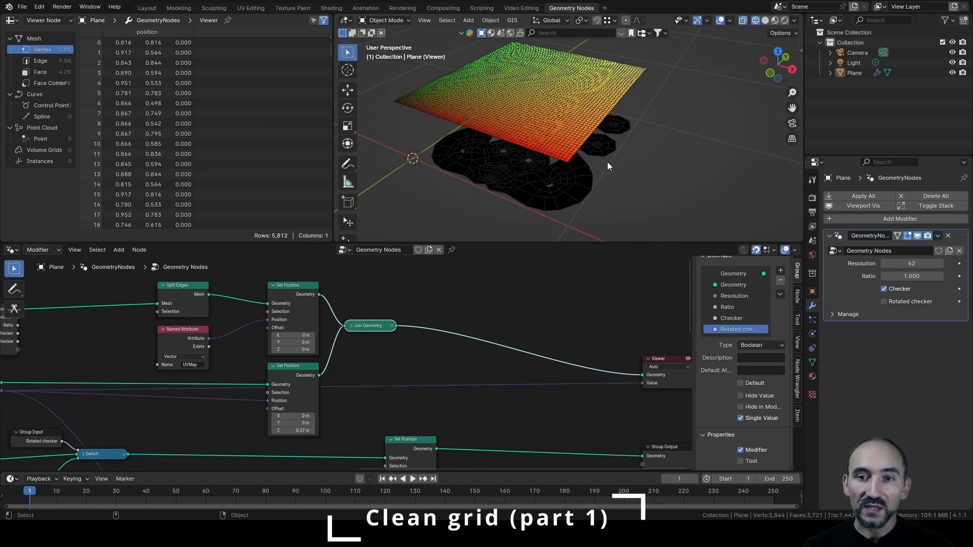
key(ctrl+s)
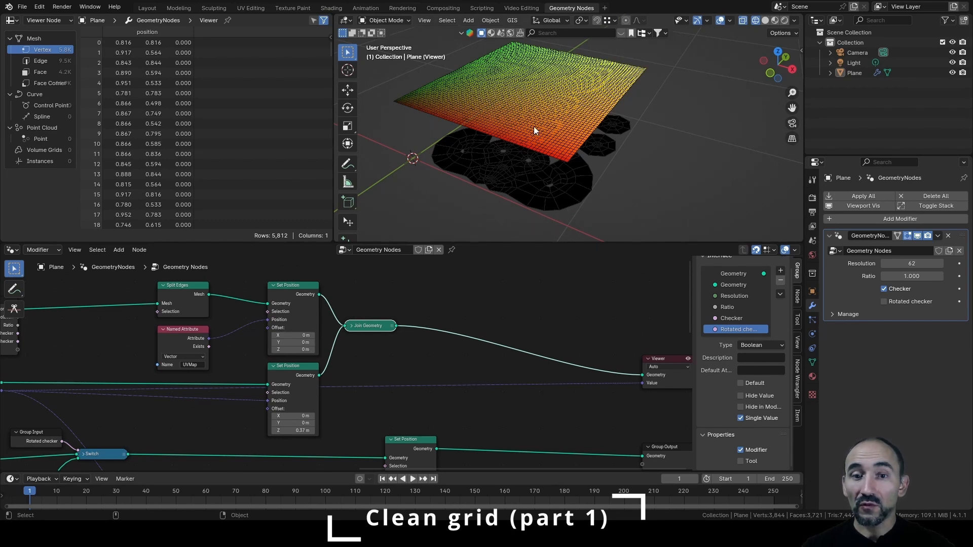
Shift the final Set Position node toward the Group Output and add a Delete Geometry node in the space before it.
middle_drag(405, 381, 436, 259)
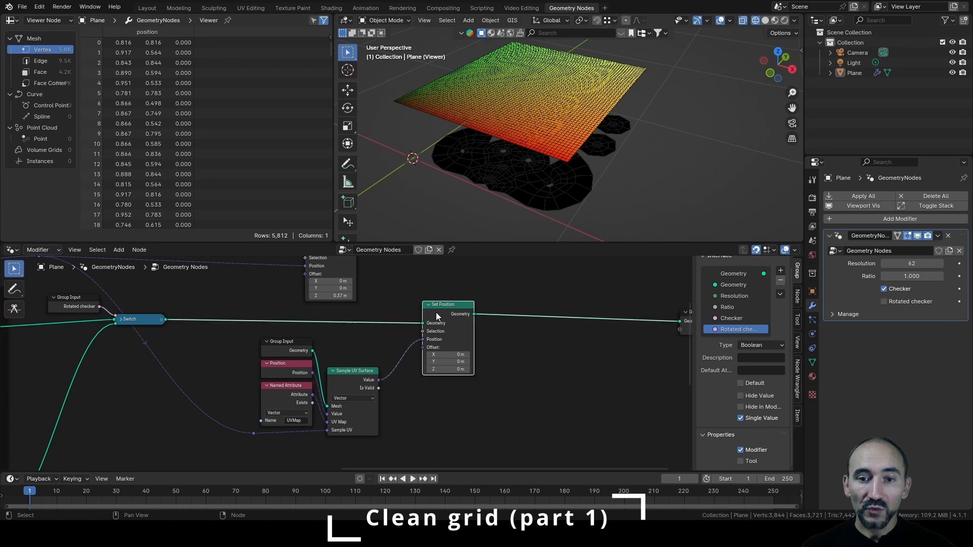
drag(436, 311, 583, 311)
key(shift+a)
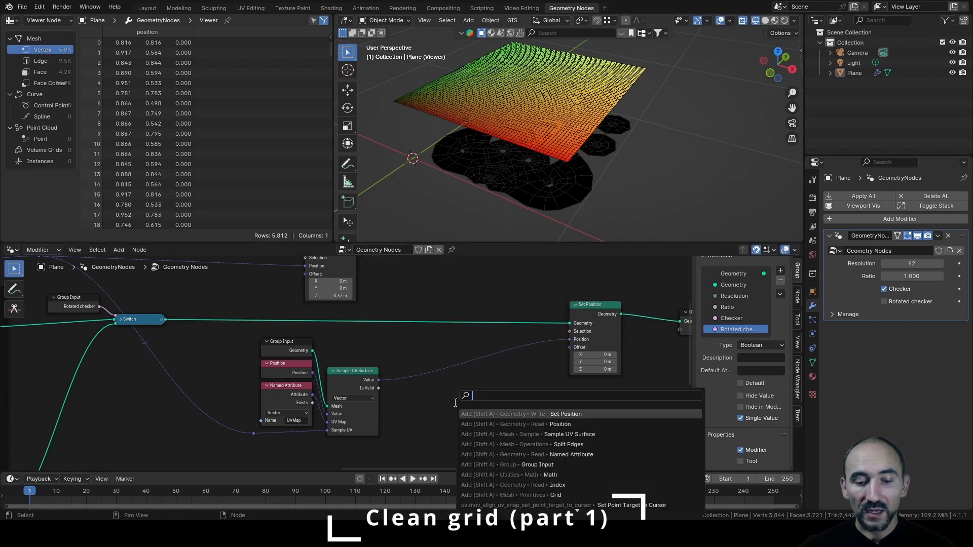
text(delete g)
key(Return)
click(418, 396)
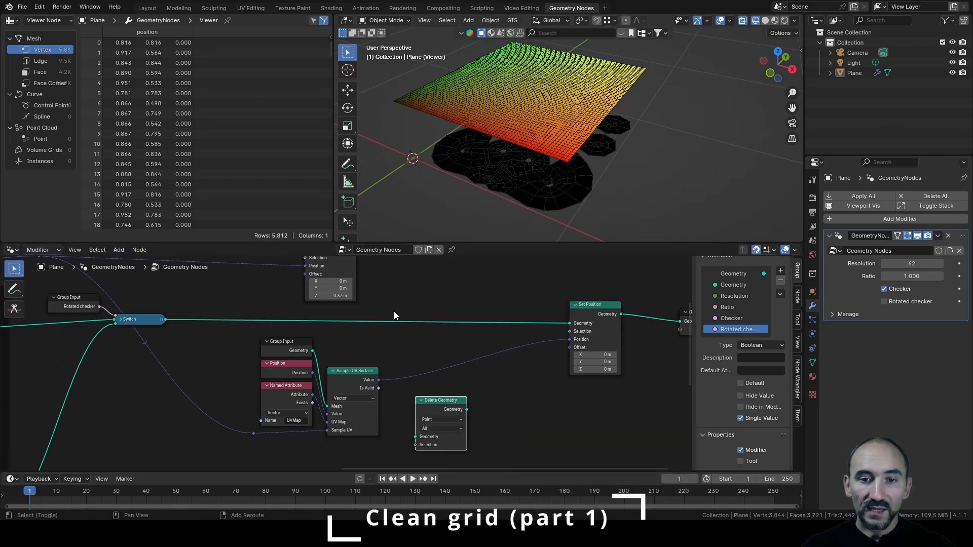
Route the Switch output via a reroute through Delete Geometry into the final Set Position's Geometry, and preview the Set Position node.
shift+right_drag(394, 311, 392, 341)
drag(394, 322, 418, 436)
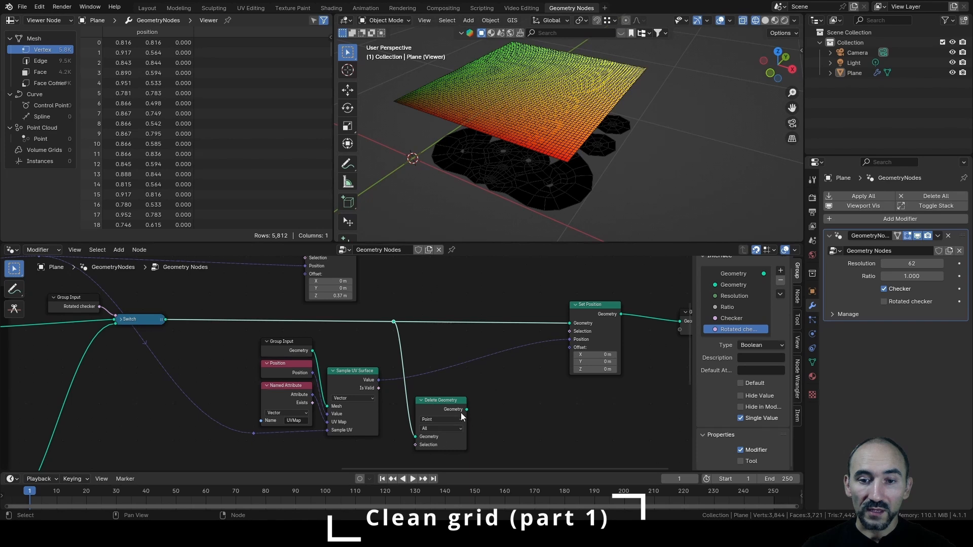
drag(463, 410, 568, 325)
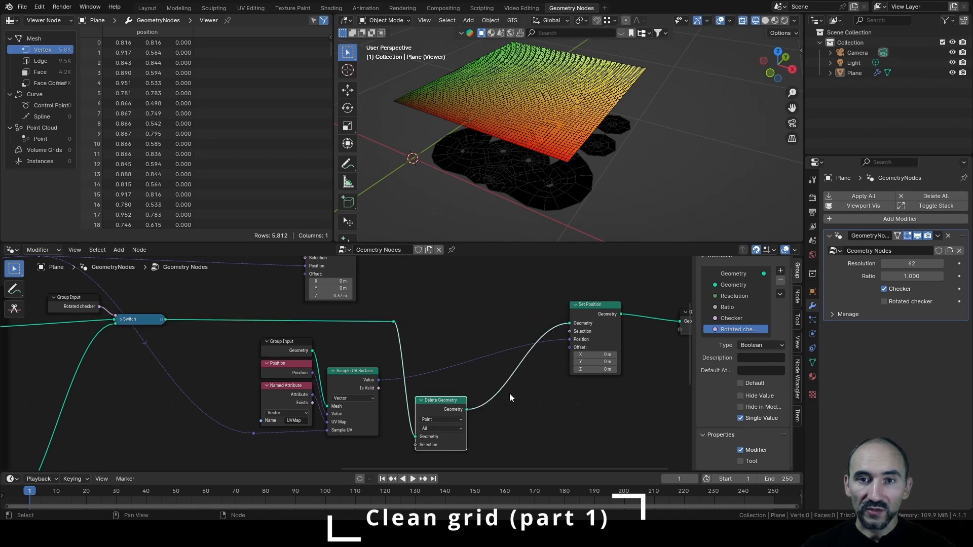
middle_drag(510, 394, 513, 369)
ctrl+shift+click(602, 285)
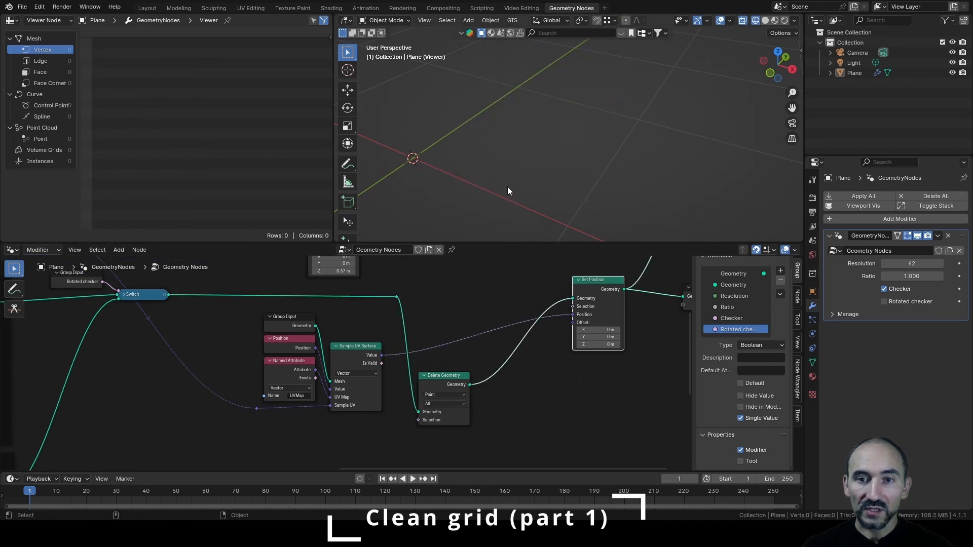
Feed the Sample UV Surface's Is Valid output through a Not node into the Delete Geometry's Selection, spacing the nodes to fit.
click(441, 384)
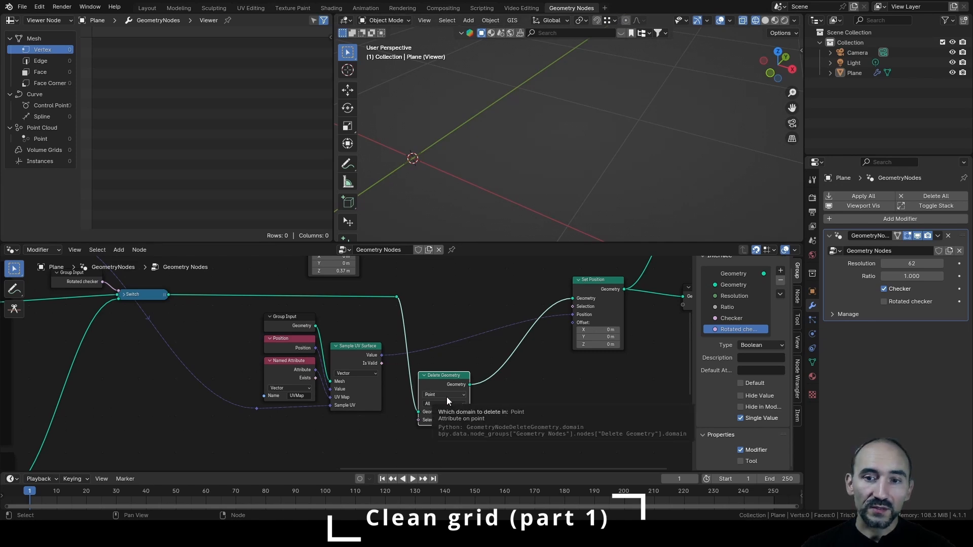
drag(446, 397, 498, 390)
drag(381, 363, 400, 383)
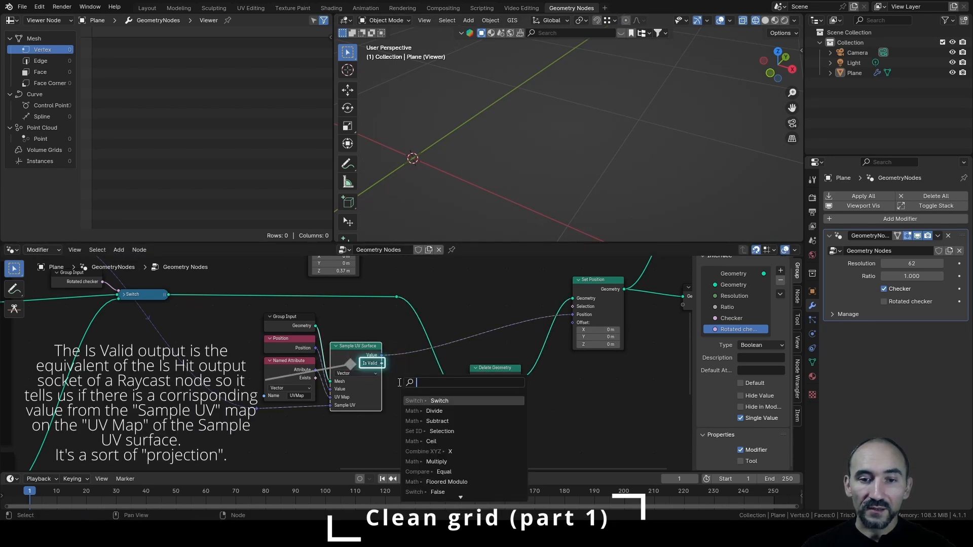
text(not)
key(Return)
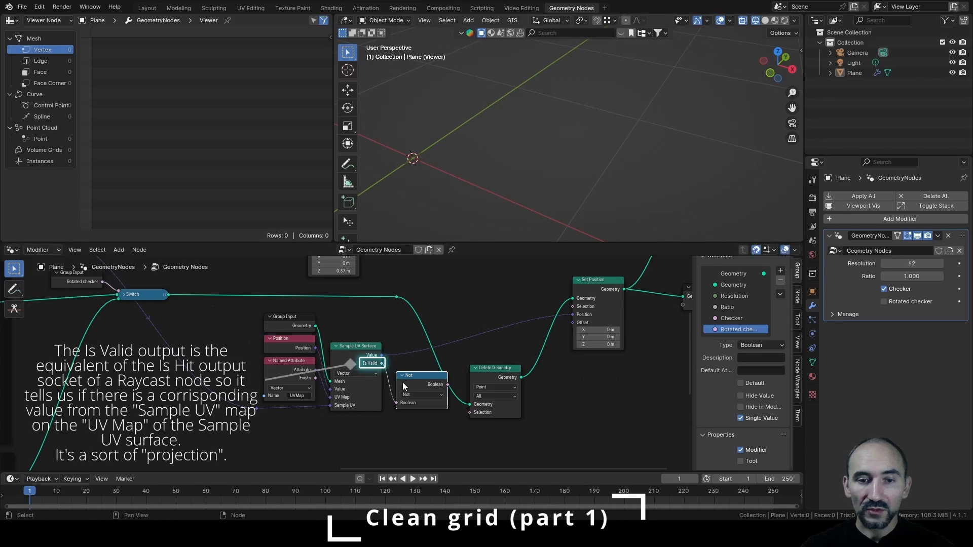
drag(448, 385, 467, 415)
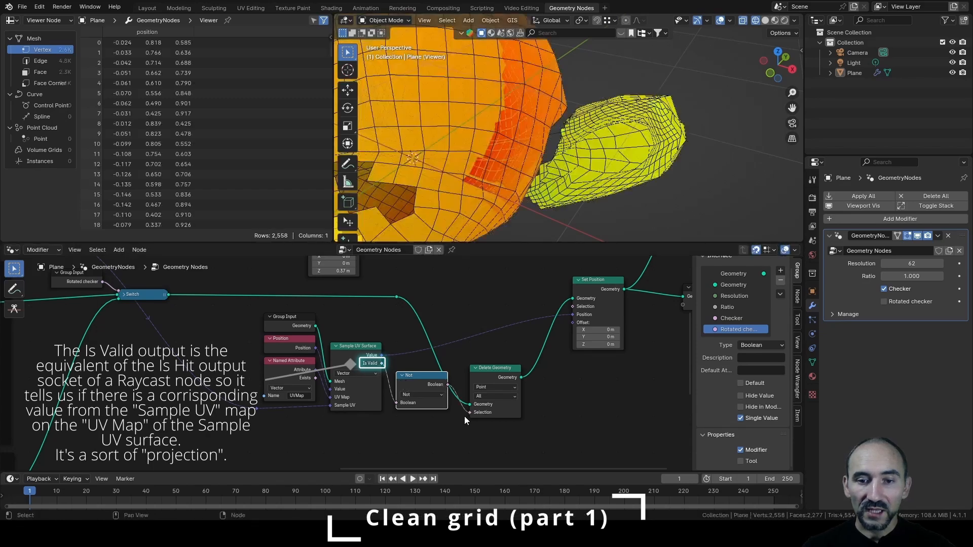
drag(488, 369, 489, 353)
Preview the Delete Geometry node's trimmed grid and turn off the modifier's Checker option.
scroll(516, 166, down, 3)
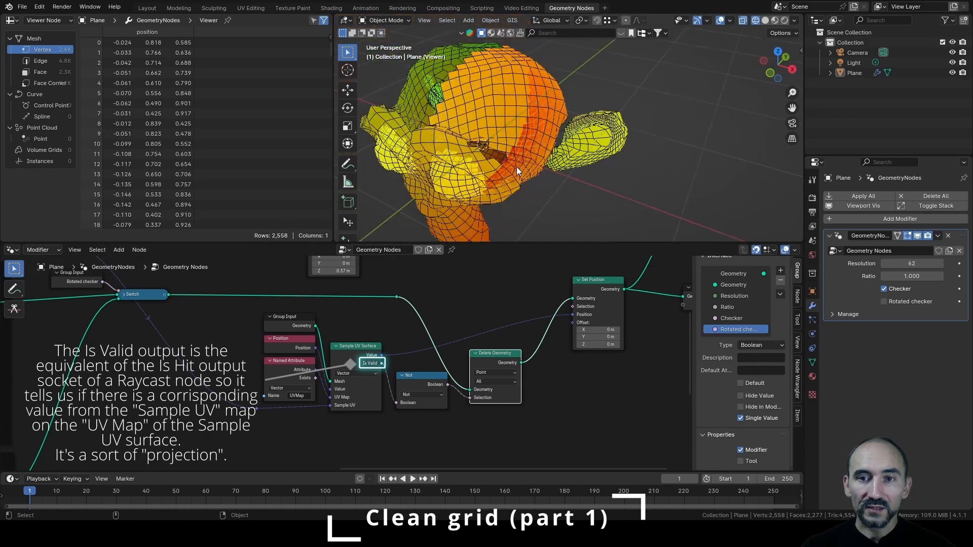
middle_drag(516, 166, 461, 107)
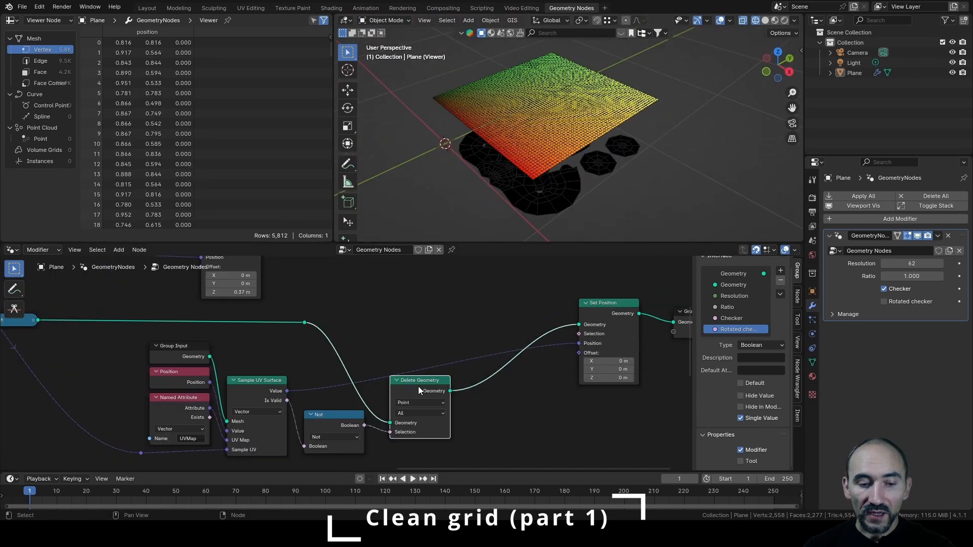
ctrl+shift+click(418, 386)
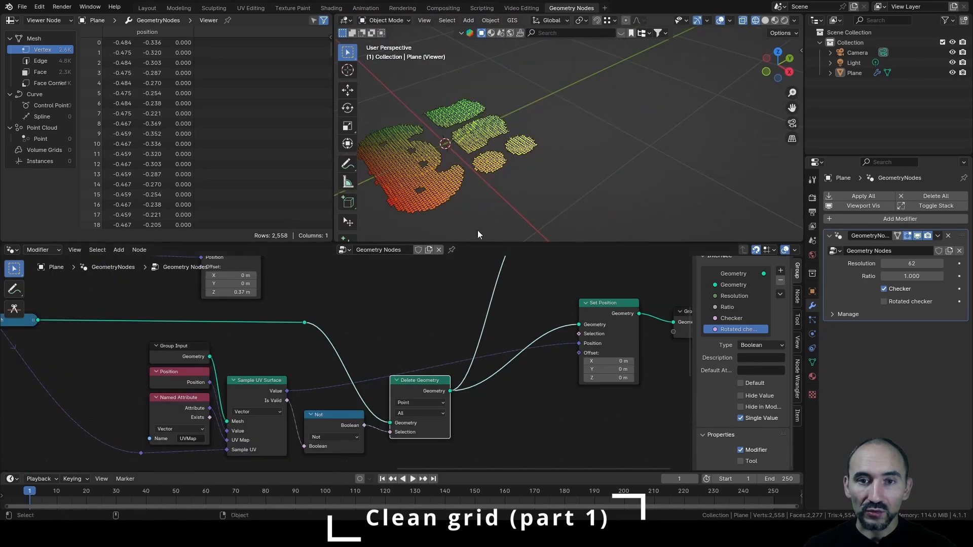
middle_drag(477, 230, 641, 159)
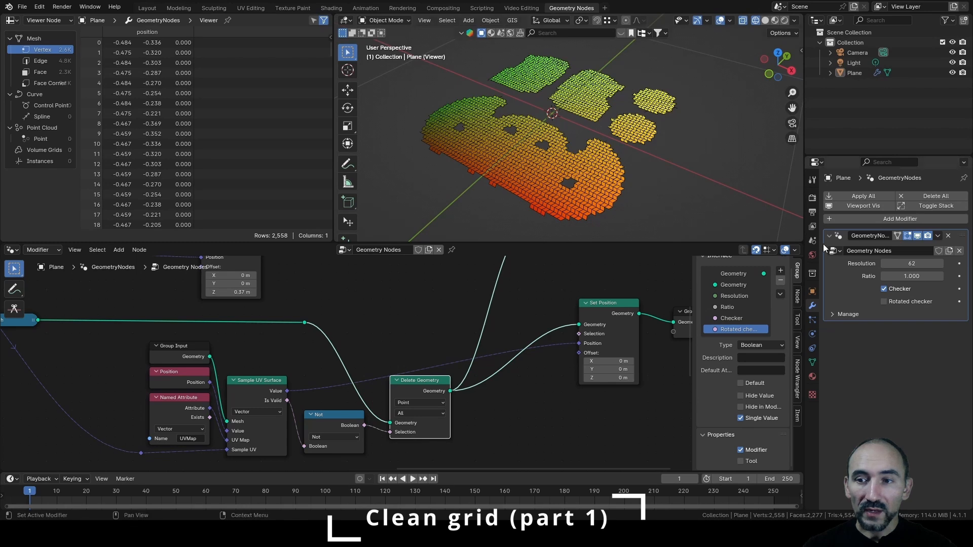
click(884, 289)
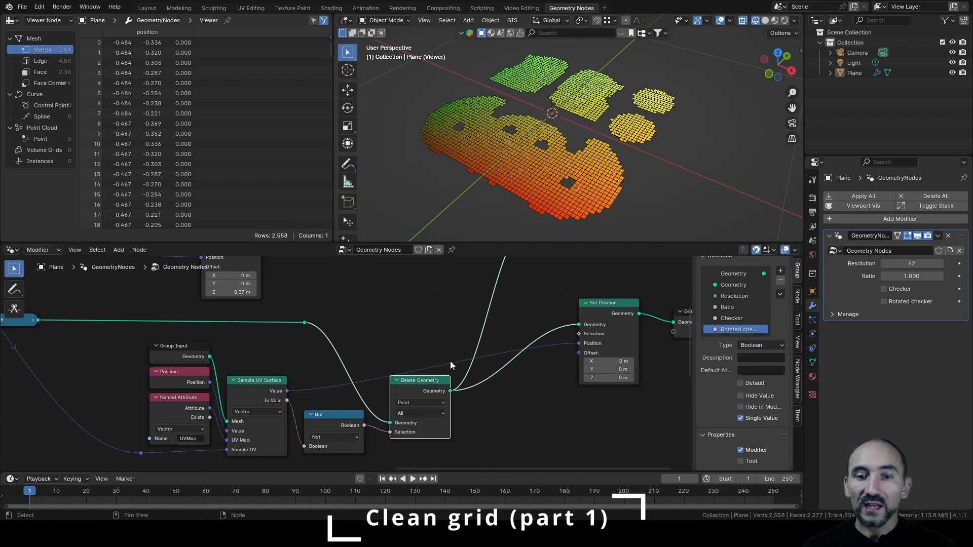
Preview the final Set Position node's output and move the Viewer node above and beyond the Group Output node.
scroll(354, 363, down, 2)
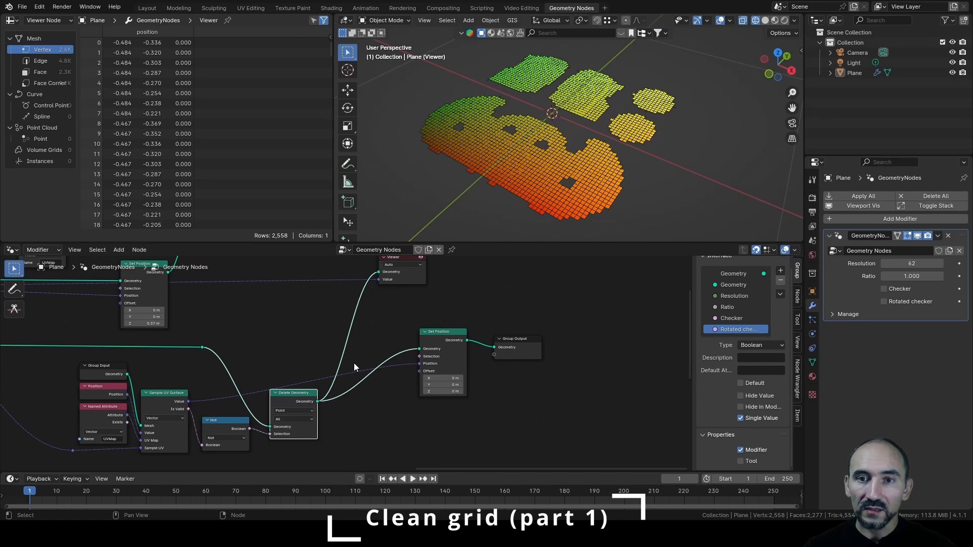
ctrl+shift+click(446, 333)
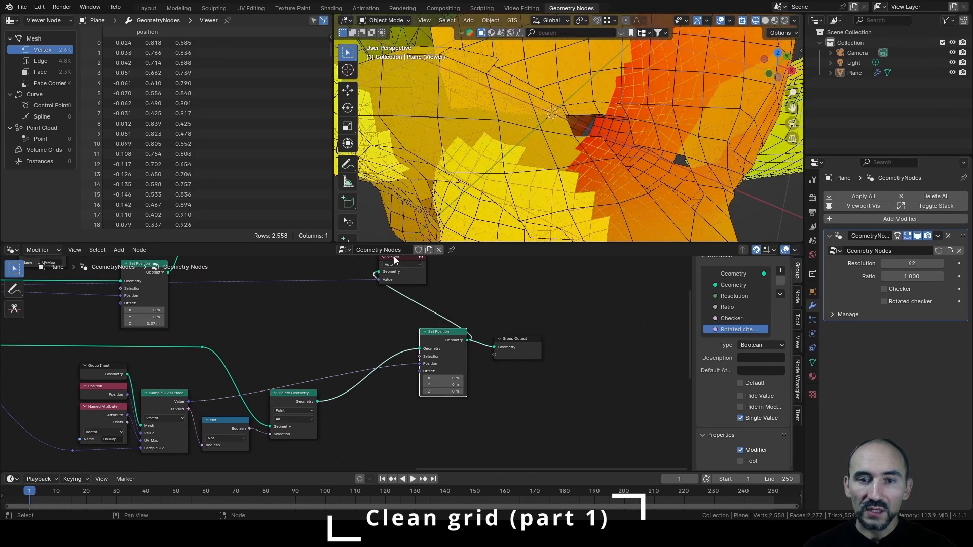
drag(394, 257, 591, 283)
middle_drag(603, 152, 535, 126)
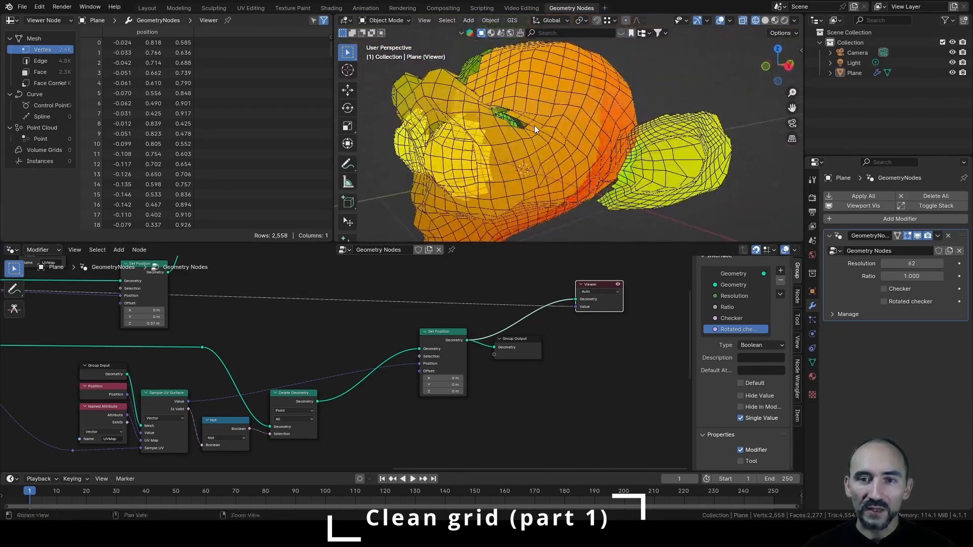
Mute the Delete Geometry node to inspect the shrinkwrapped mesh without trimming, and unmute it again.
click(285, 393)
key(m)
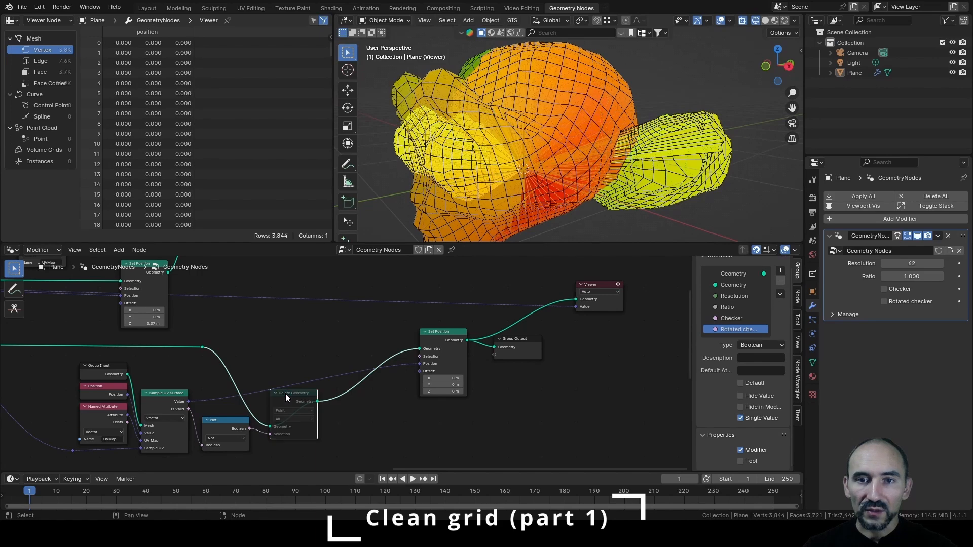
scroll(553, 154, up, 4)
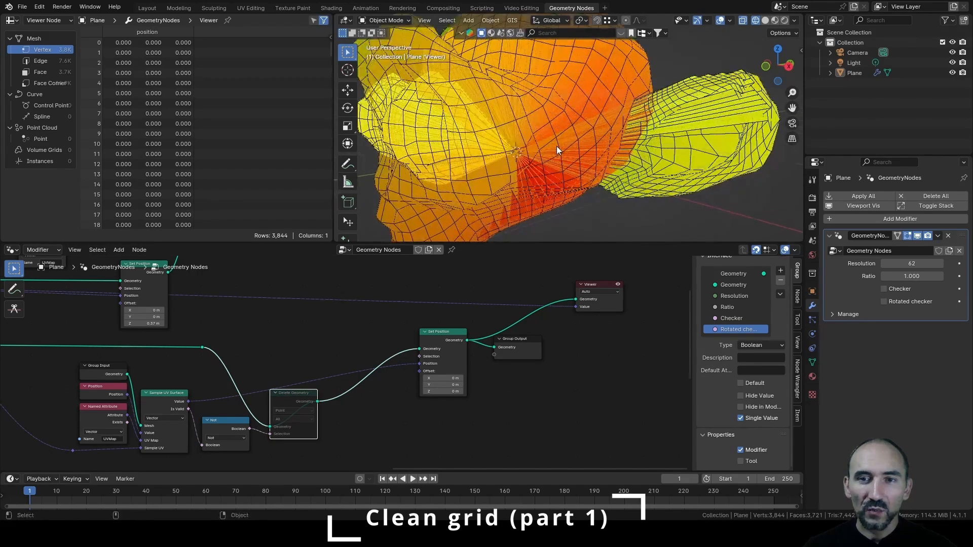
middle_drag(557, 146, 583, 203)
middle_drag(165, 395, 196, 363)
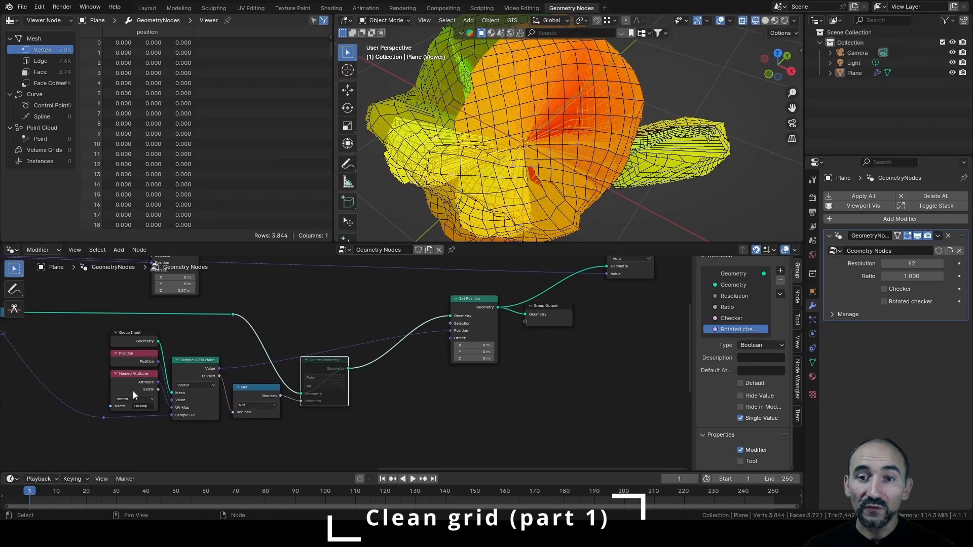
key(m)
Collapse the Not node and move it, the Delete Geometry and the final Set Position closer to the Sample UV Surface node.
click(250, 393)
key(h)
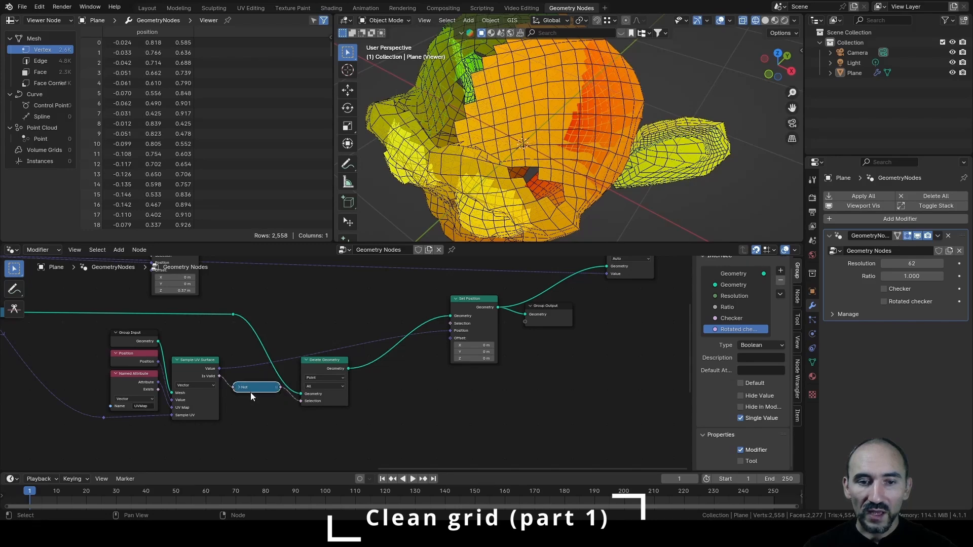
drag(250, 393, 242, 401)
drag(242, 401, 242, 401)
drag(475, 305, 379, 297)
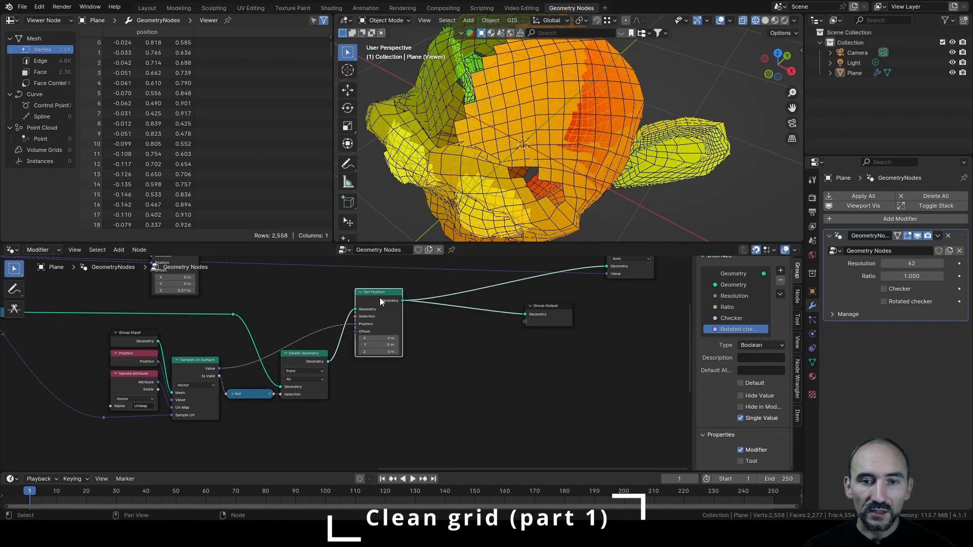
Frame the Sample UV Surface and Delete Geometry node group and label the frame "Delete points not on the UV map of geometry".
middle_drag(241, 342, 413, 369)
drag(202, 326, 439, 449)
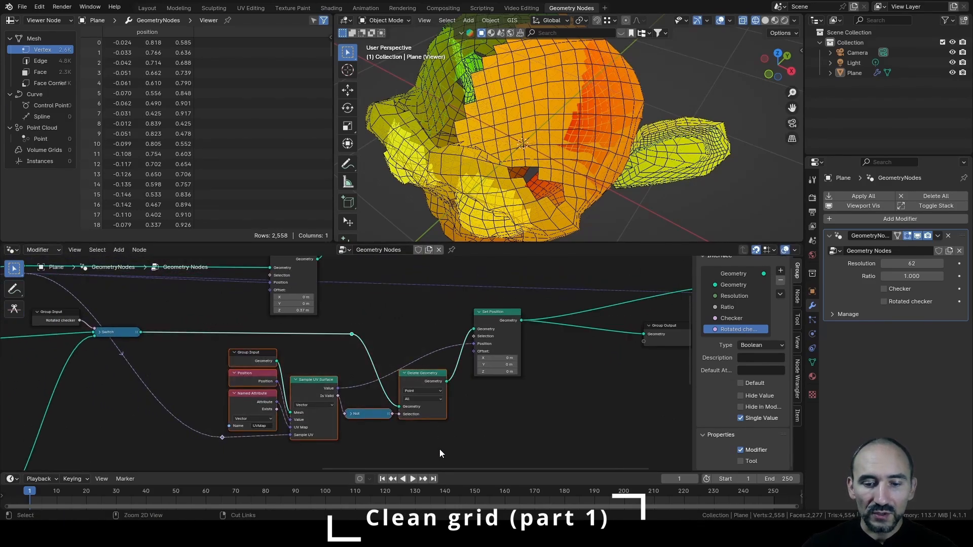
key(ctrl+j)
key(F2)
text(Dele)
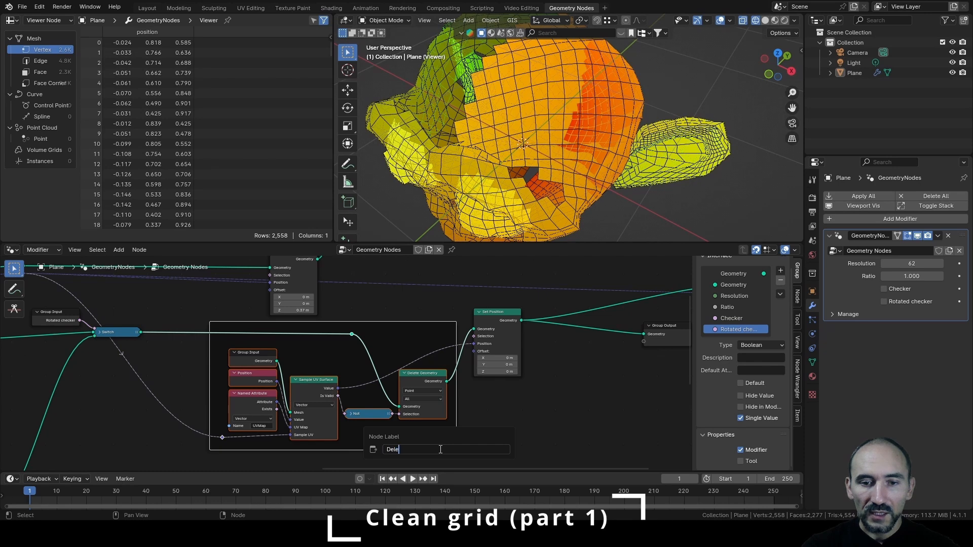
text(te points not o)
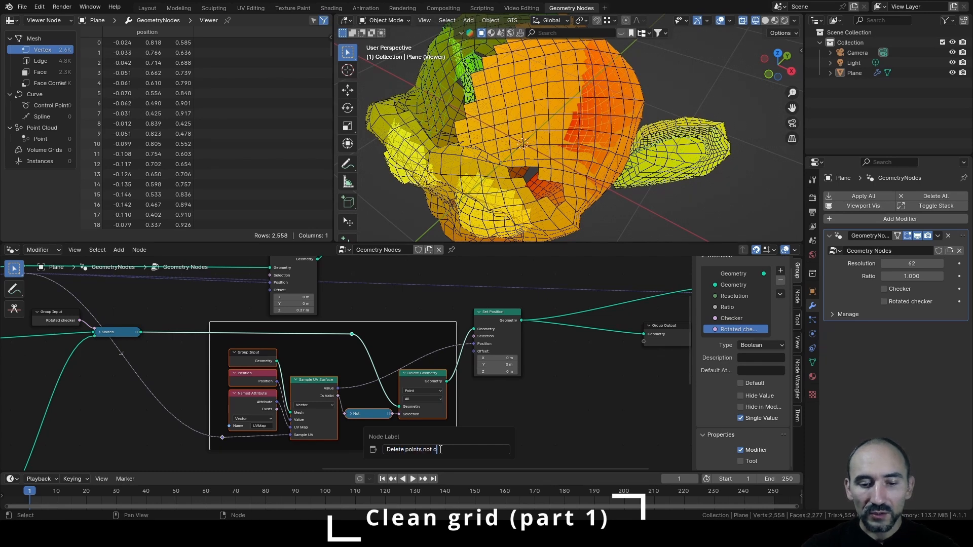
text(n the UV map of geomet)
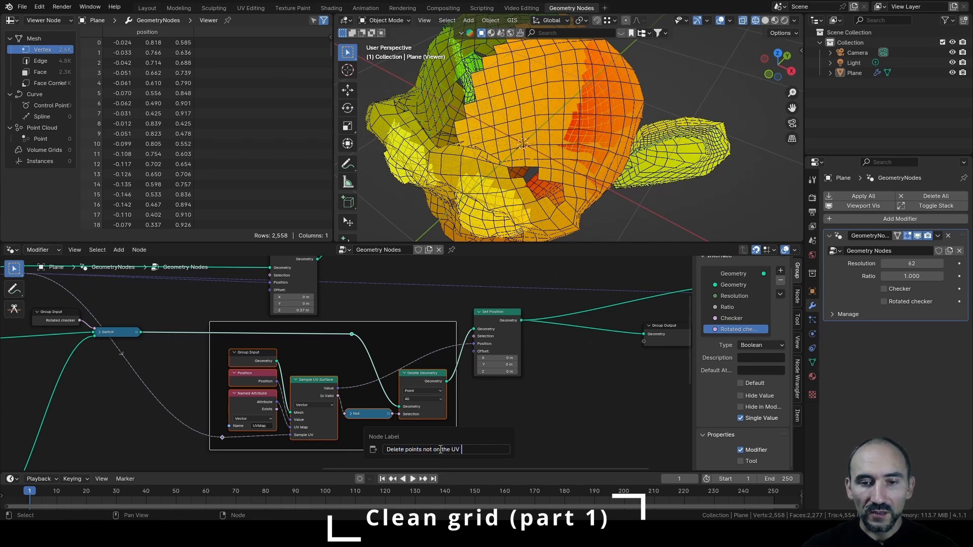
text(ry)
key(Return)
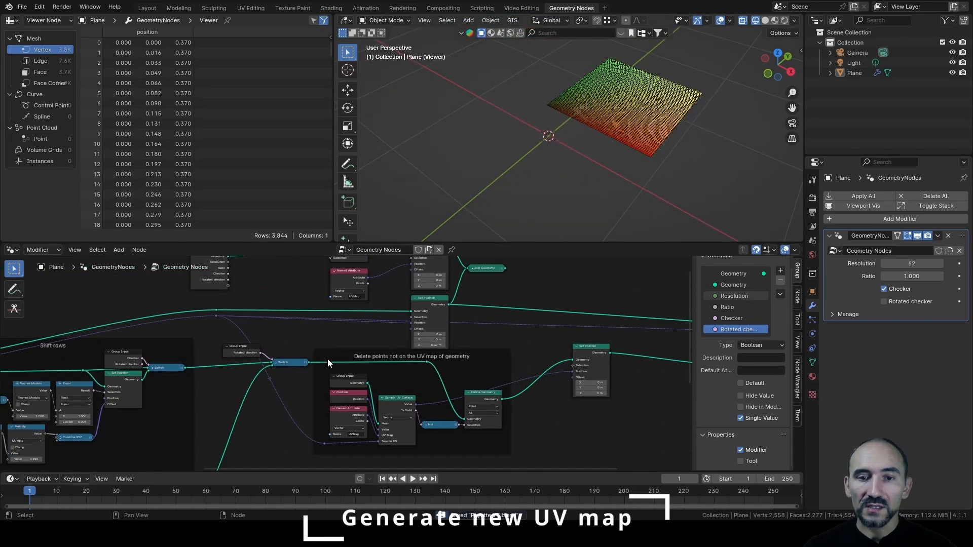
Check the Grid node's UV Map output and preview the Switch node controlled by Rotated checker.
middle_drag(152, 365, 365, 351)
scroll(364, 347, up, 1)
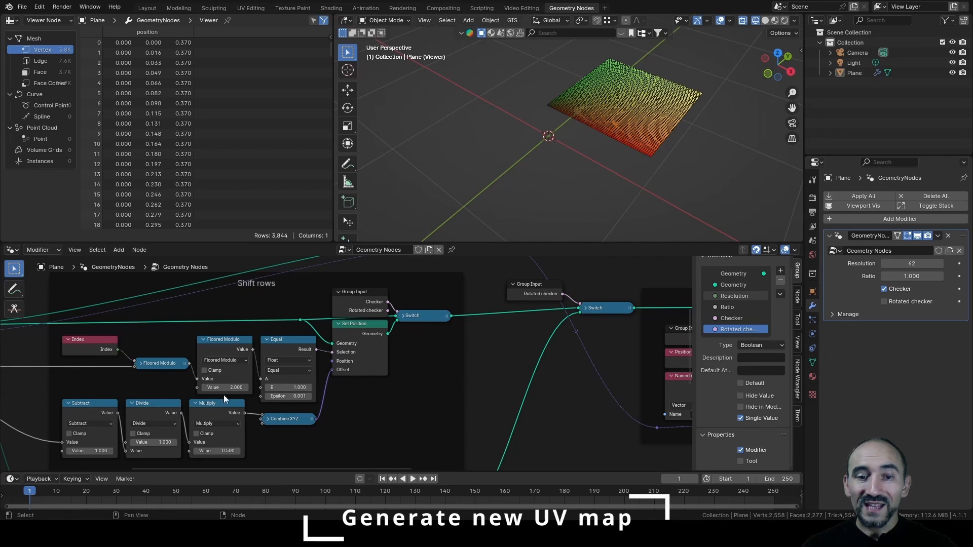
middle_drag(126, 354, 353, 385)
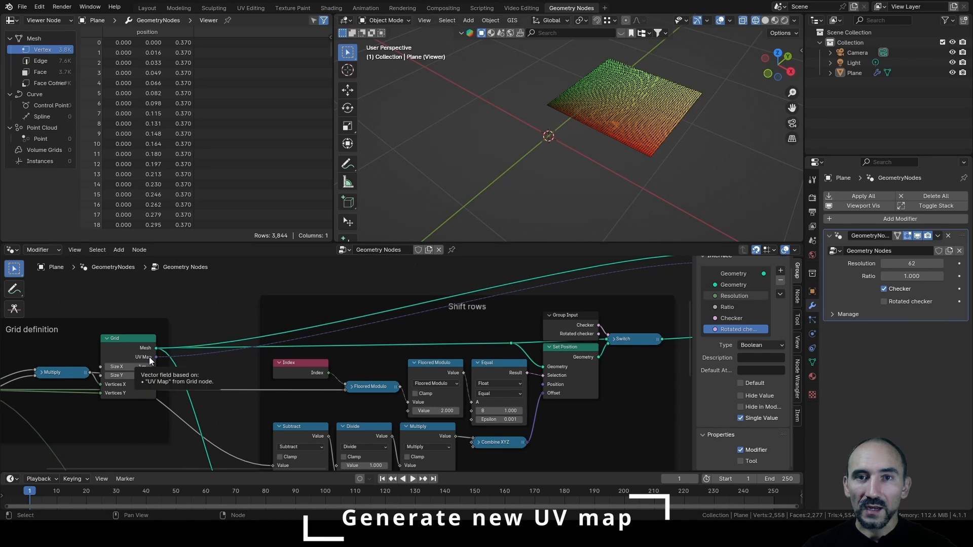
middle_drag(517, 369, 195, 381)
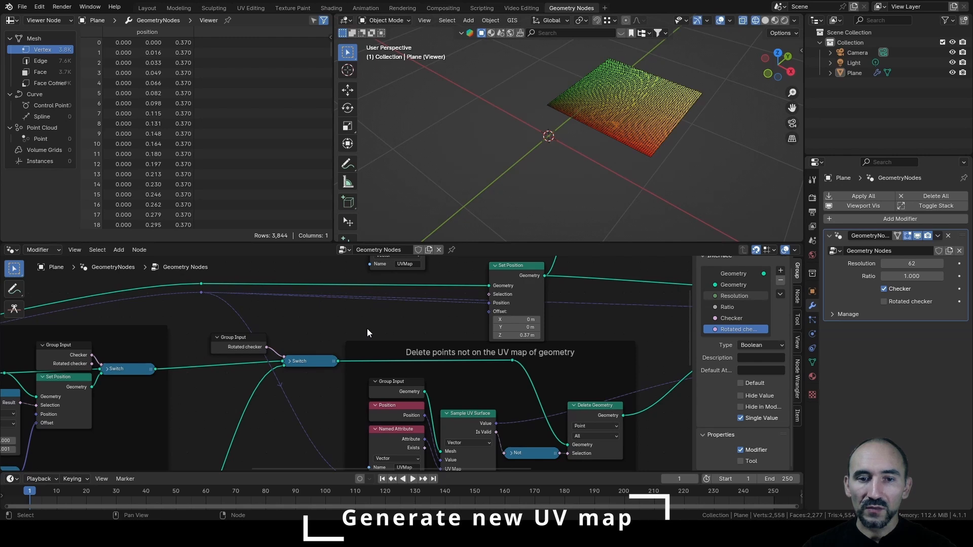
ctrl+shift+click(309, 364)
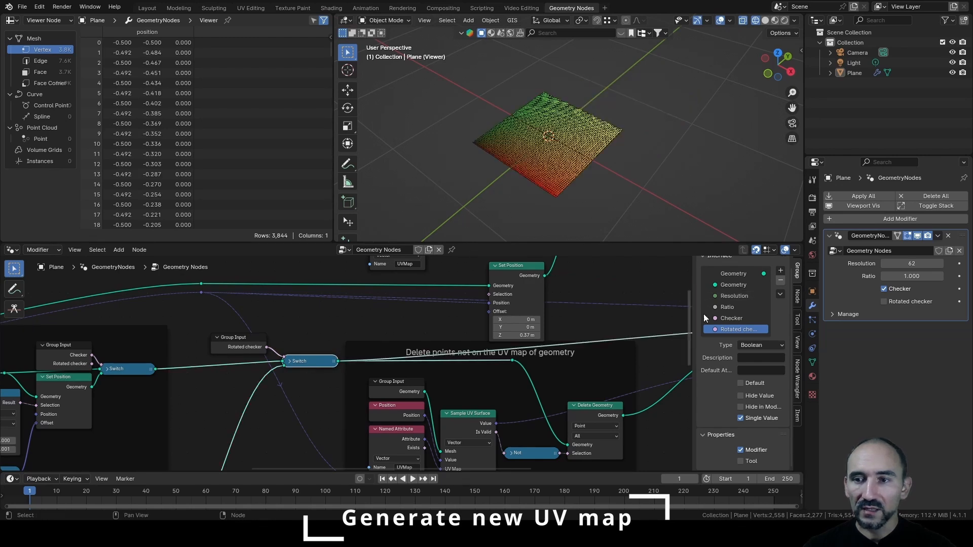
Set the modifier's Resolution to 10 and view the previewed grid from the top in orthographic projection.
click(908, 263)
text(10)
key(Return)
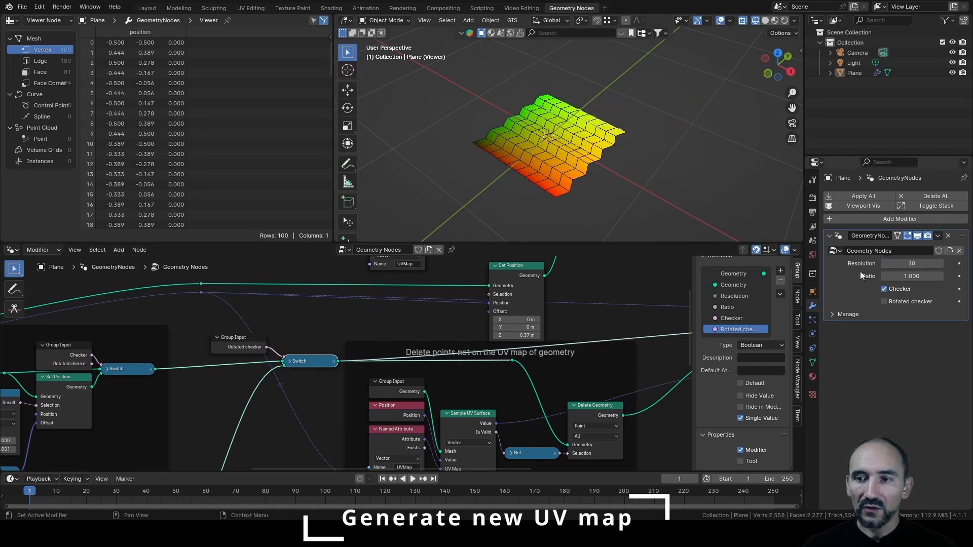
key(KP_5)
key(KP_7)
scroll(532, 194, up, 4)
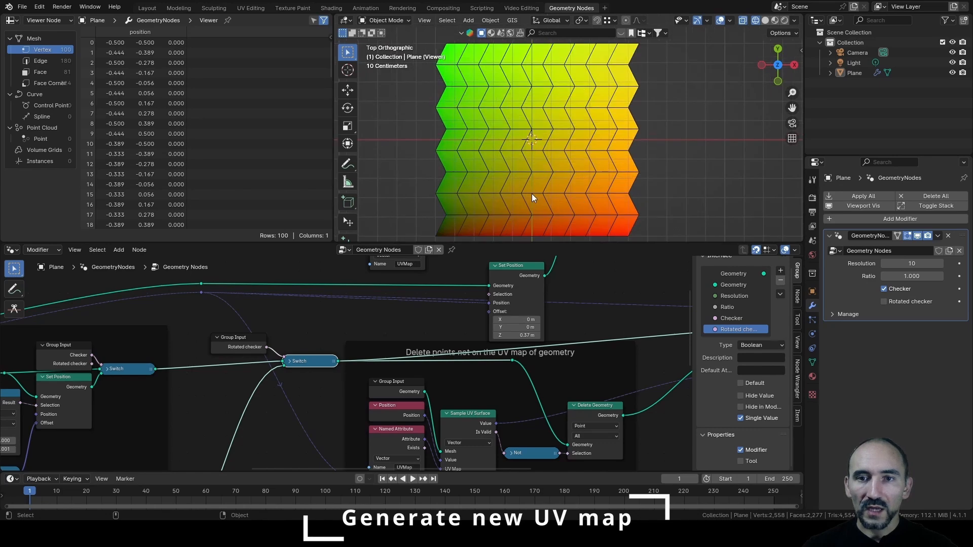
scroll(586, 158, down, 1)
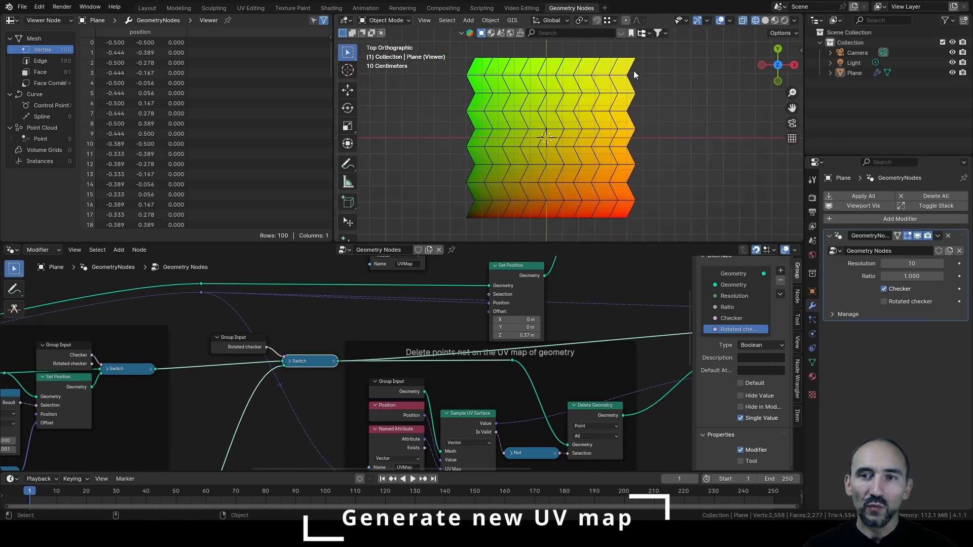
Review the Grid definition and Shift rows nodes, and turn off the modifier's Checker option.
middle_drag(148, 360, 37, 322)
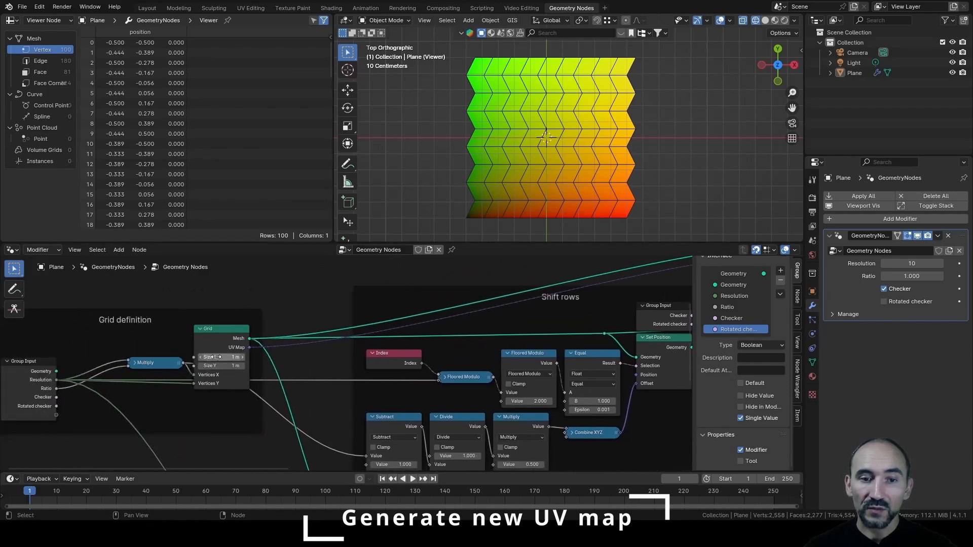
middle_drag(226, 377, 271, 321)
click(900, 290)
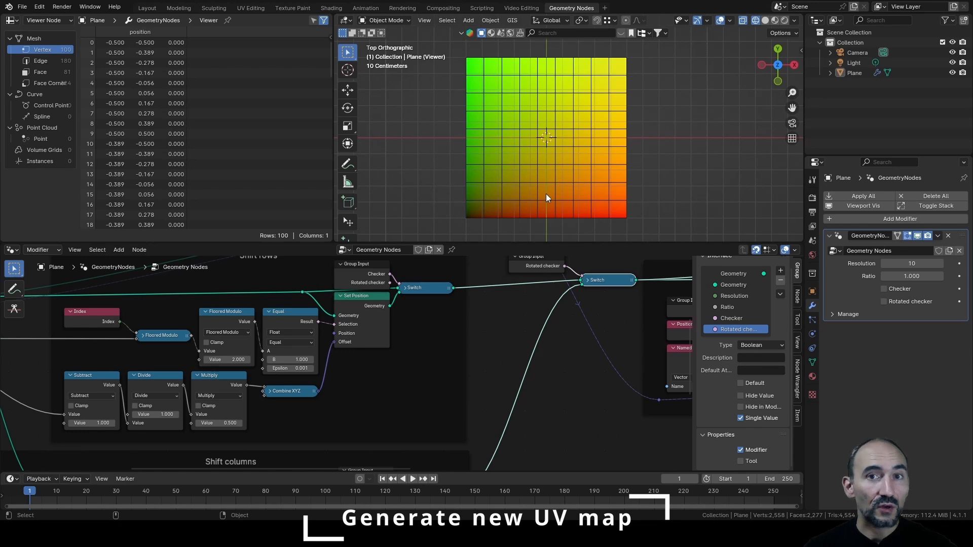
Enable the Checker option and mute the Combine XYZ link into the Offset of the Shift rows Set Position node.
click(900, 290)
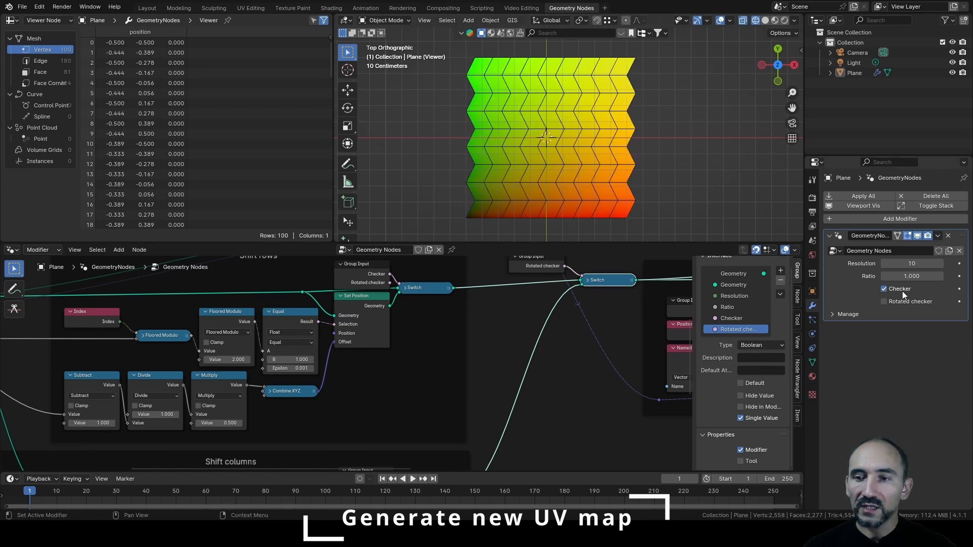
scroll(337, 374, up, 3)
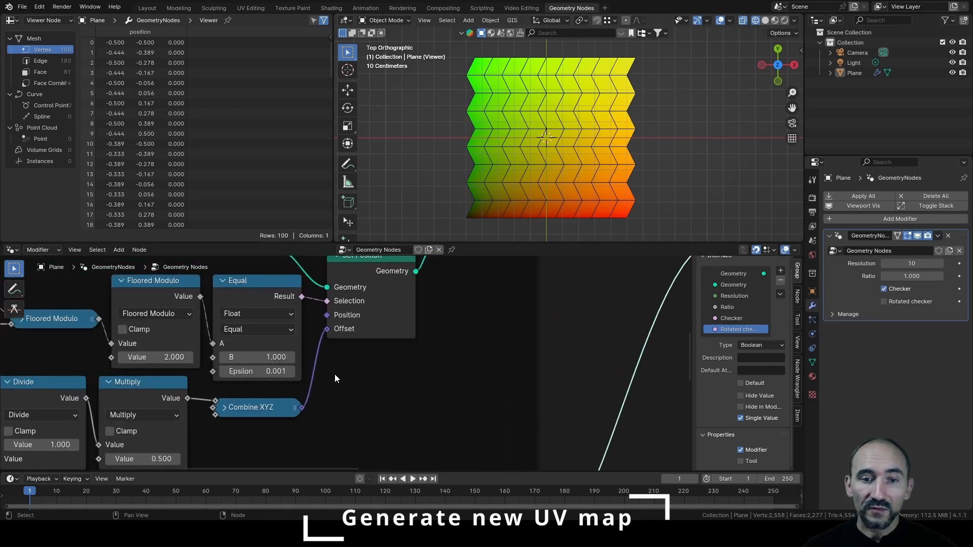
ctrl+alt+right_drag(314, 345, 320, 400)
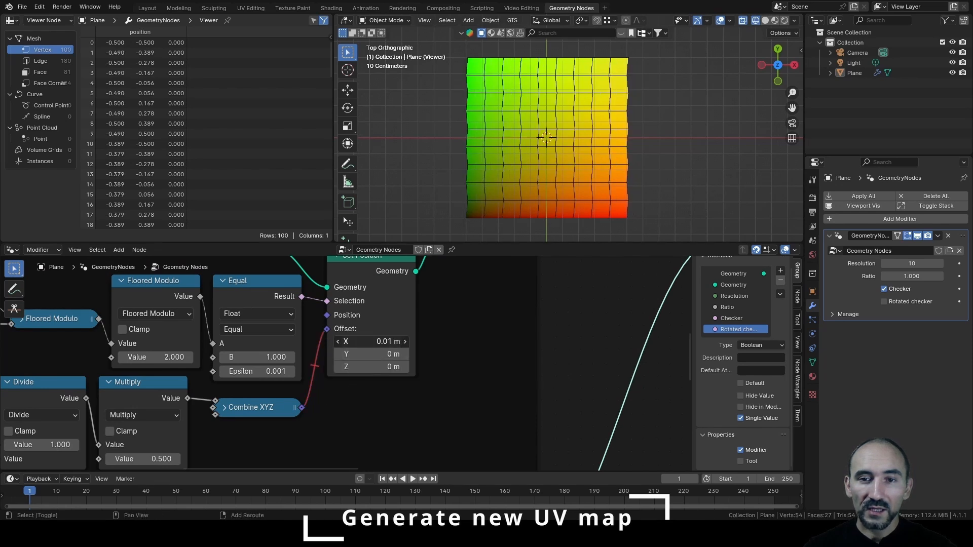
Set the X offset of the Shift rows Set Position node to 0.31 m.
drag(373, 341, 449, 341)
scroll(562, 165, up, 2)
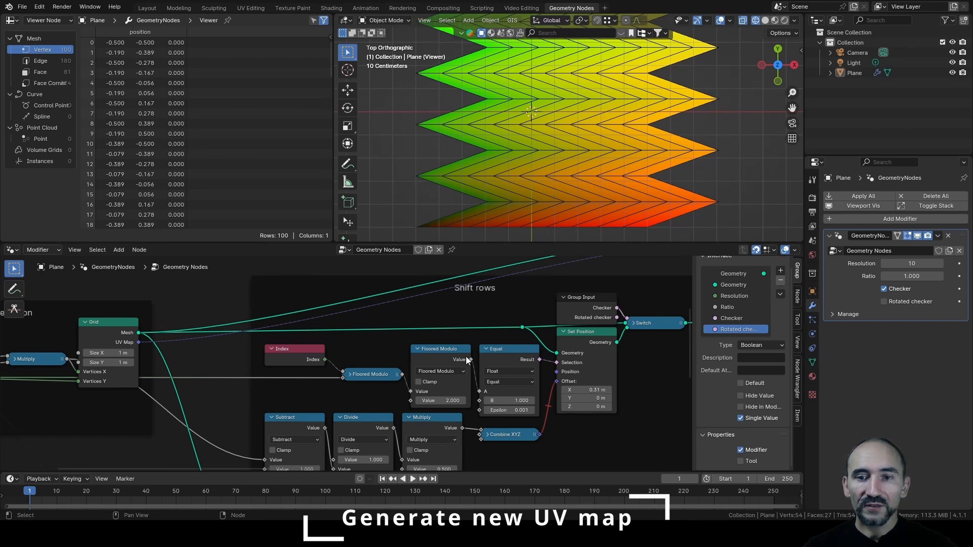
scroll(558, 181, down, 1)
shift+middle_drag(550, 154, 485, 158)
scroll(527, 127, down, 1)
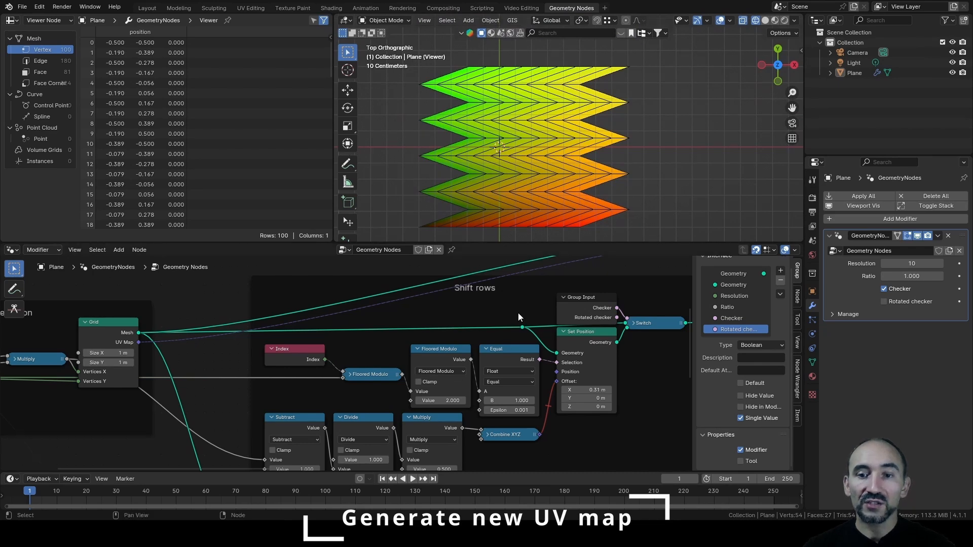
Move the UV point-deletion frame, final Set Position, Group Output and Viewer horizontally away from the Switch to make room for new nodes.
mouse_move(580, 373)
middle_drag(603, 354, 98, 384)
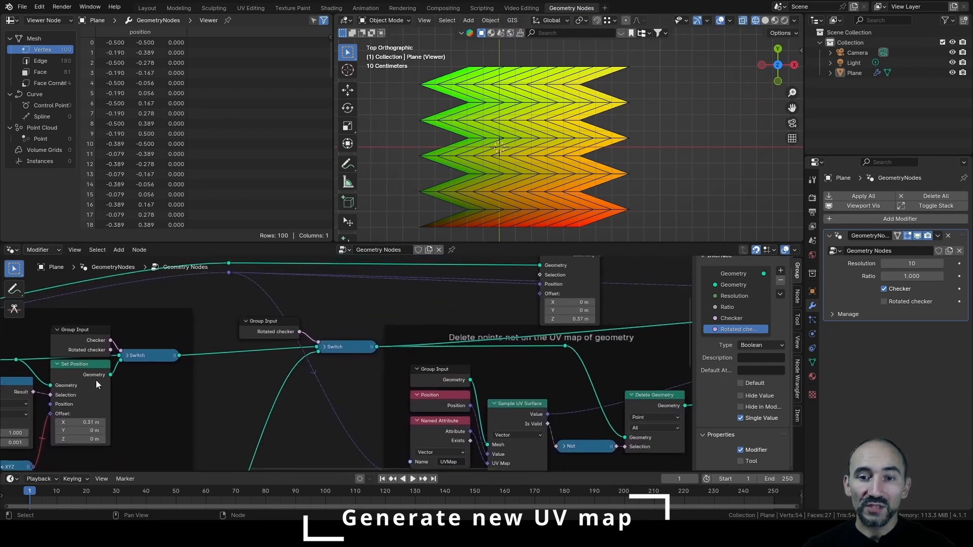
middle_drag(399, 364, 294, 311)
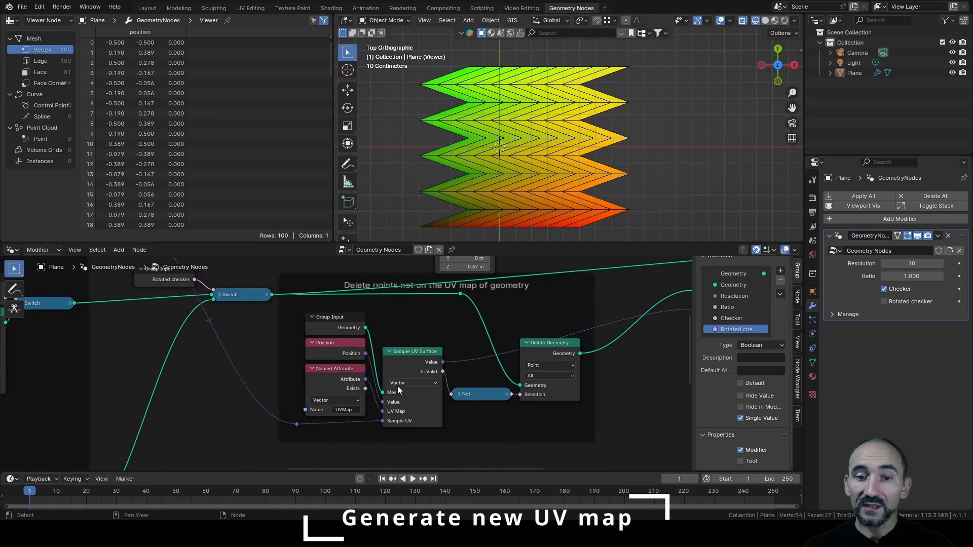
mouse_move(413, 391)
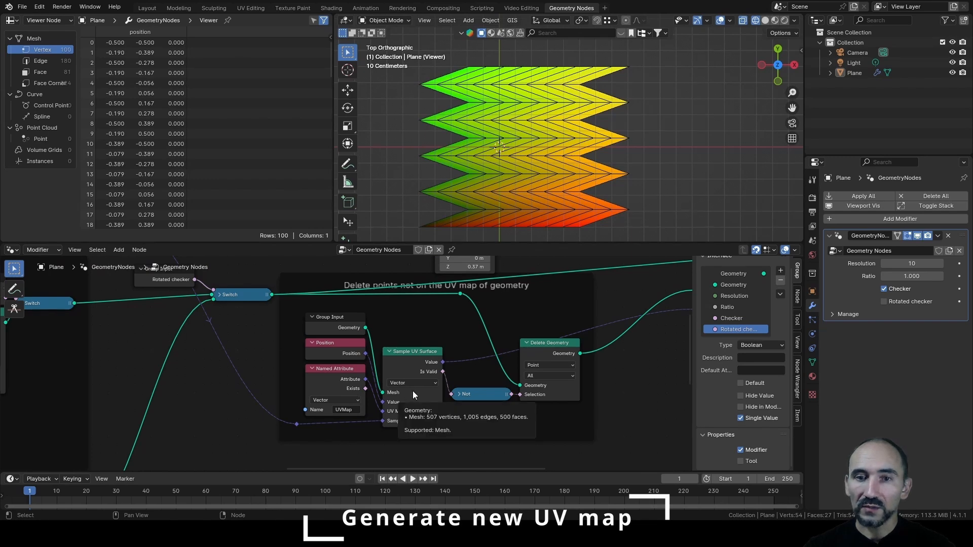
scroll(412, 391, down, 2)
middle_drag(413, 391, 242, 369)
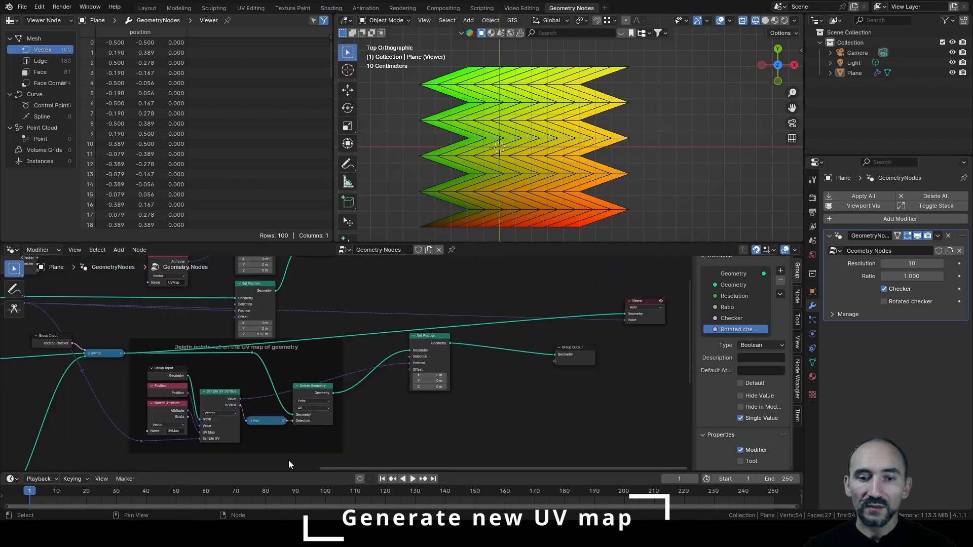
drag(288, 461, 590, 345)
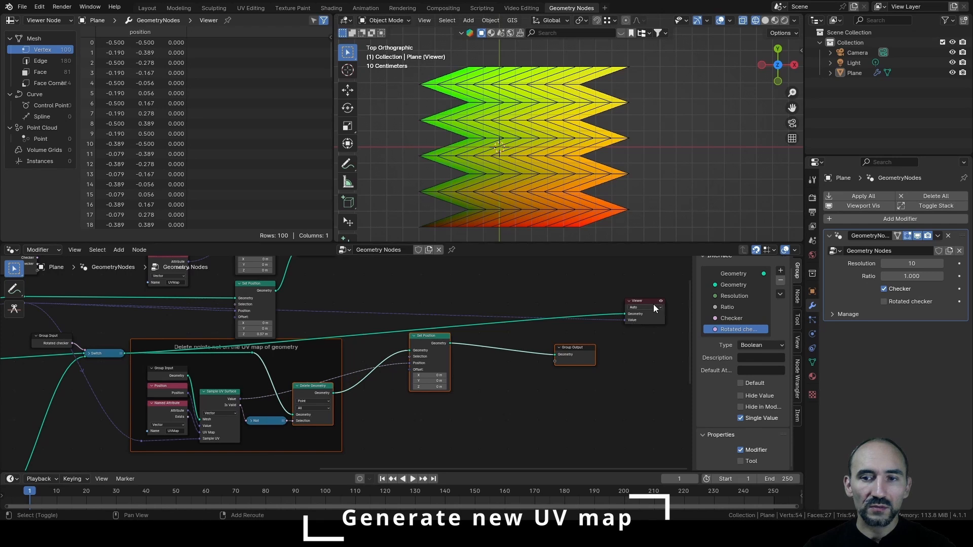
shift+click(652, 304)
key(g)
key(x)
click(565, 338)
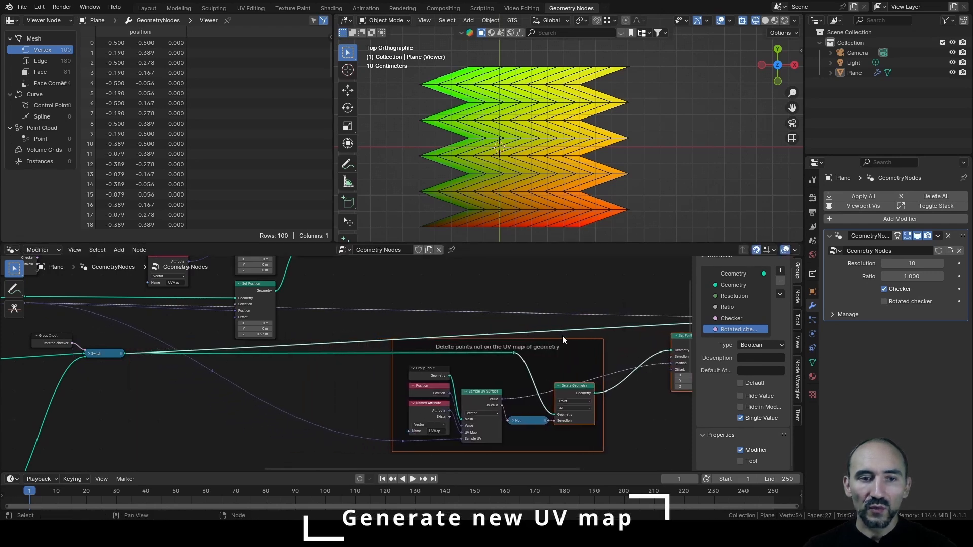
click(181, 387)
Add a Bounding Box node fed by the last Switch's geometry output and preview it in the Viewer.
click(120, 354)
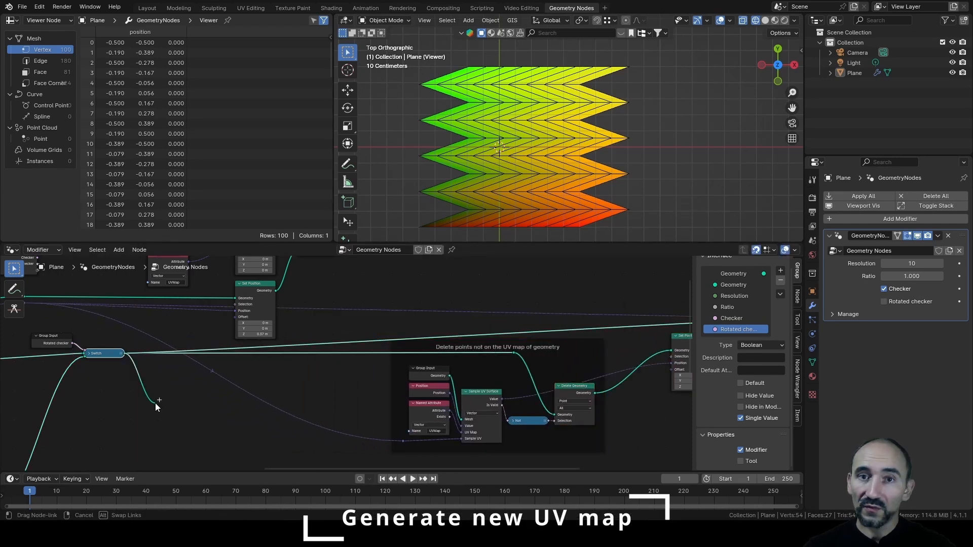
key(shift+a)
text(bou)
key(Return)
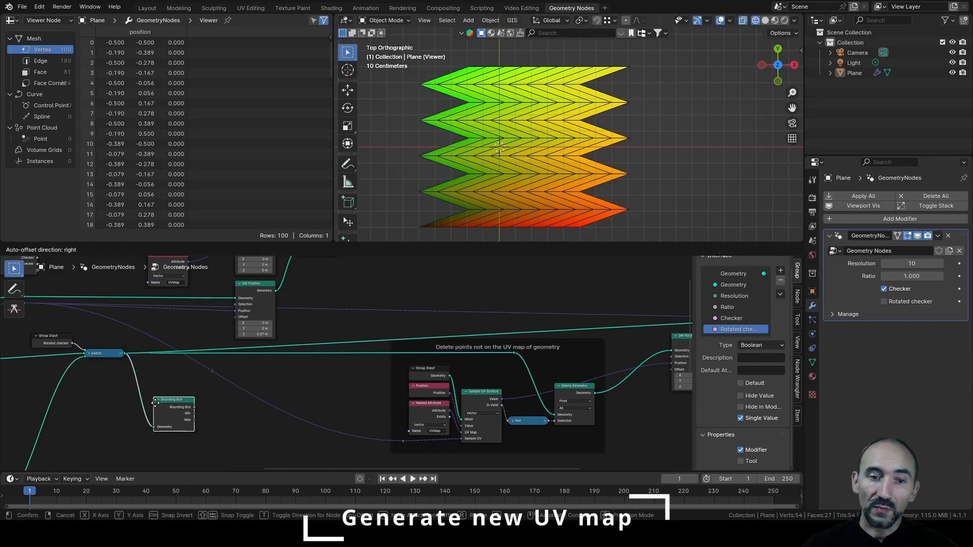
click(172, 412)
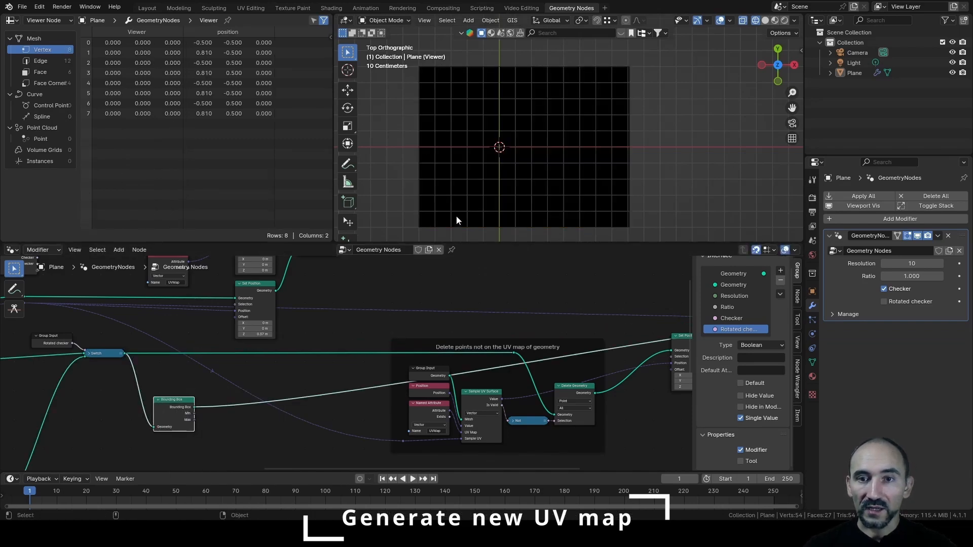
click(349, 281)
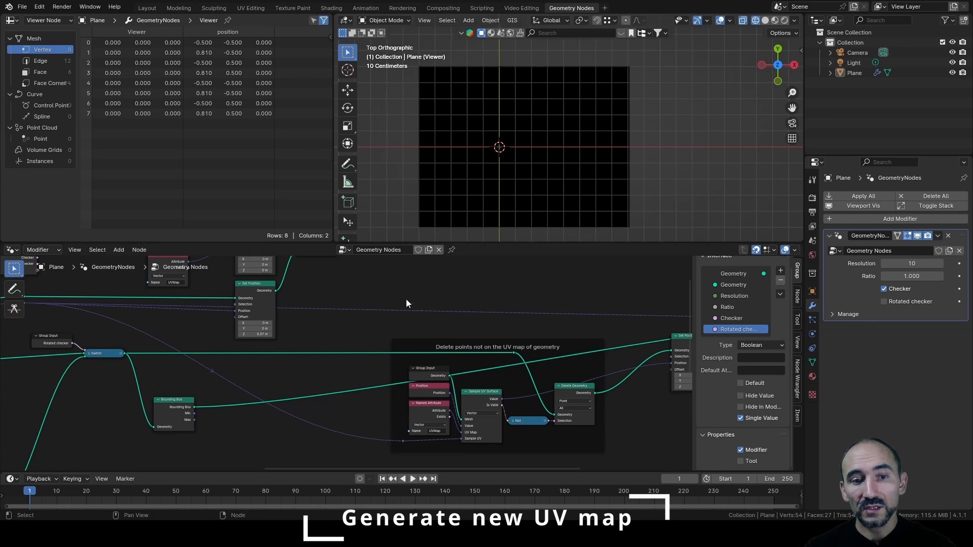
Add a vector Map Range node, feeding the Bounding Box's Min into From Min and its Max into From Max.
middle_drag(227, 415, 276, 315)
scroll(276, 315, up, 6)
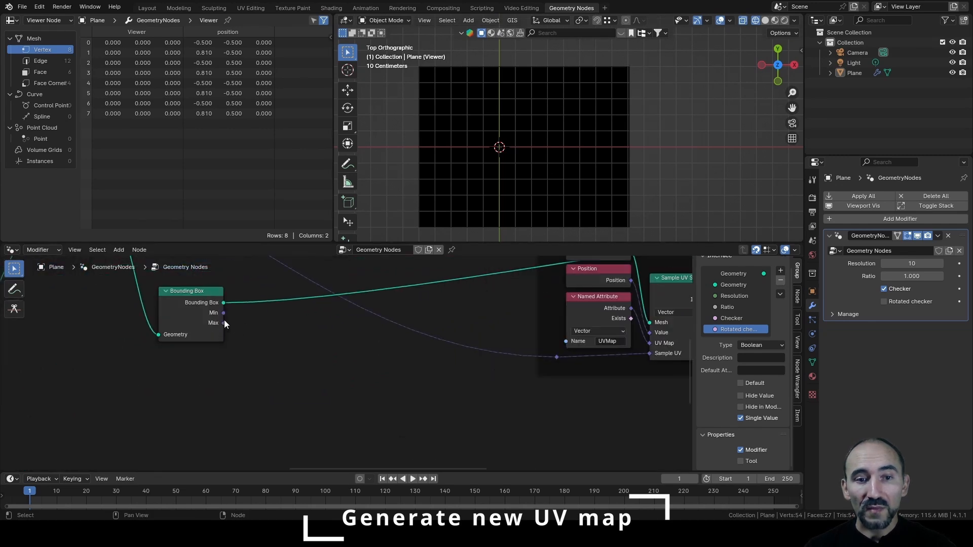
drag(224, 313, 331, 333)
text(map range)
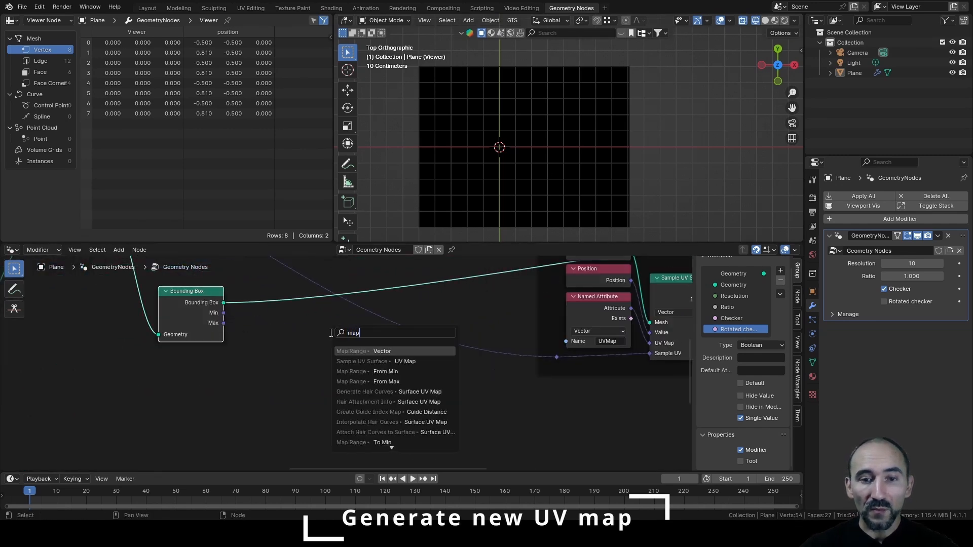
key(Return)
click(287, 327)
middle_drag(286, 324, 314, 318)
drag(339, 329, 349, 283)
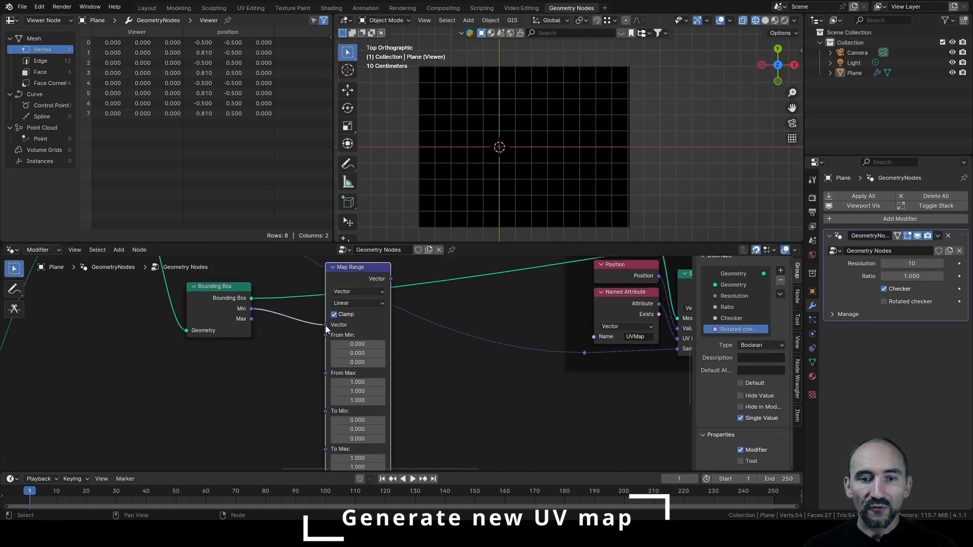
drag(325, 326, 325, 335)
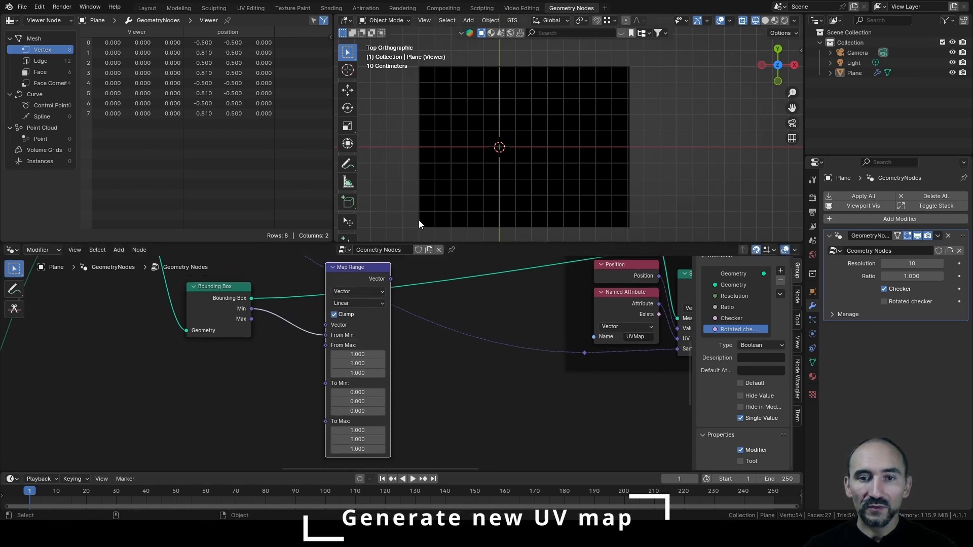
drag(251, 319, 326, 346)
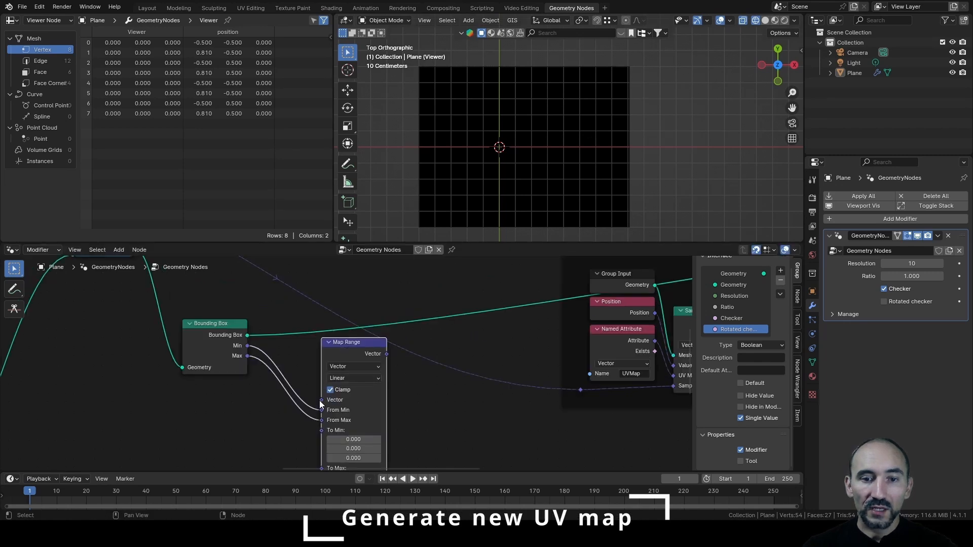
Add a Position node feeding the Map Range node's Vector input.
drag(321, 400, 309, 366)
text(position)
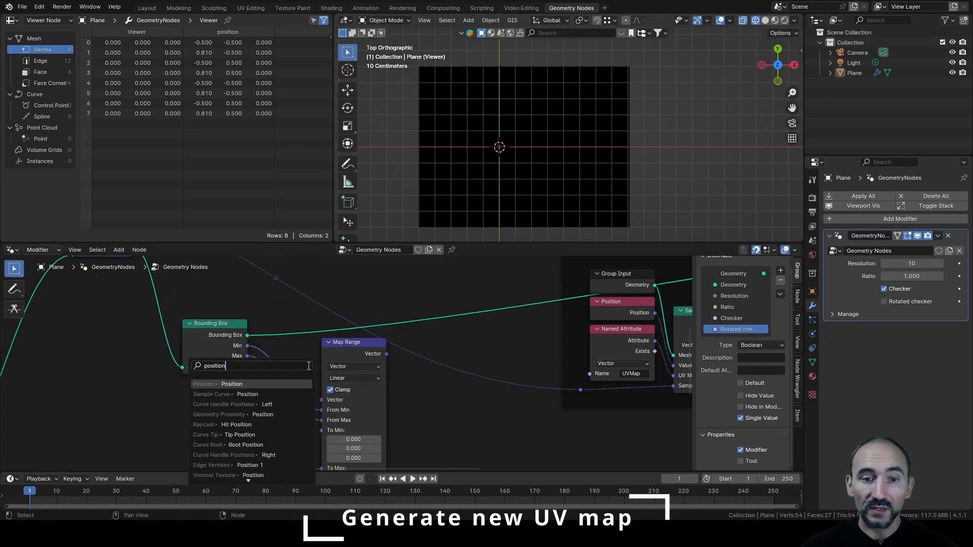
key(Return)
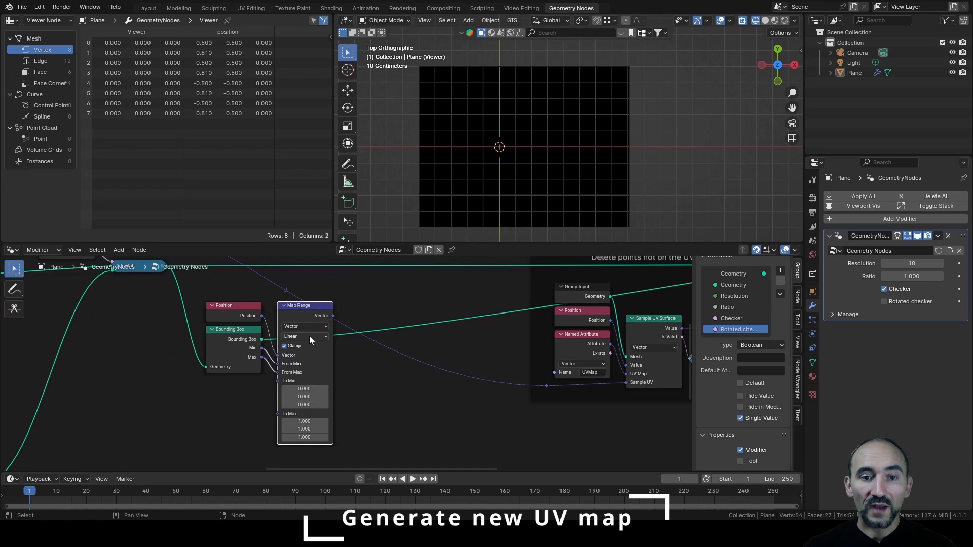
Insert a Capture Attribute node on the geometry link between the last Switch and the UV point-deletion frame.
scroll(207, 358, up, 3)
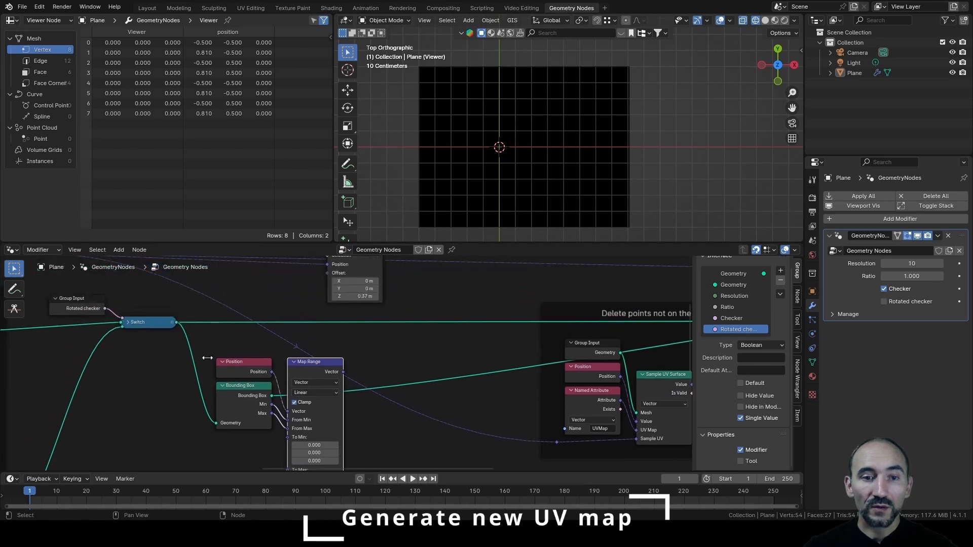
key(F3)
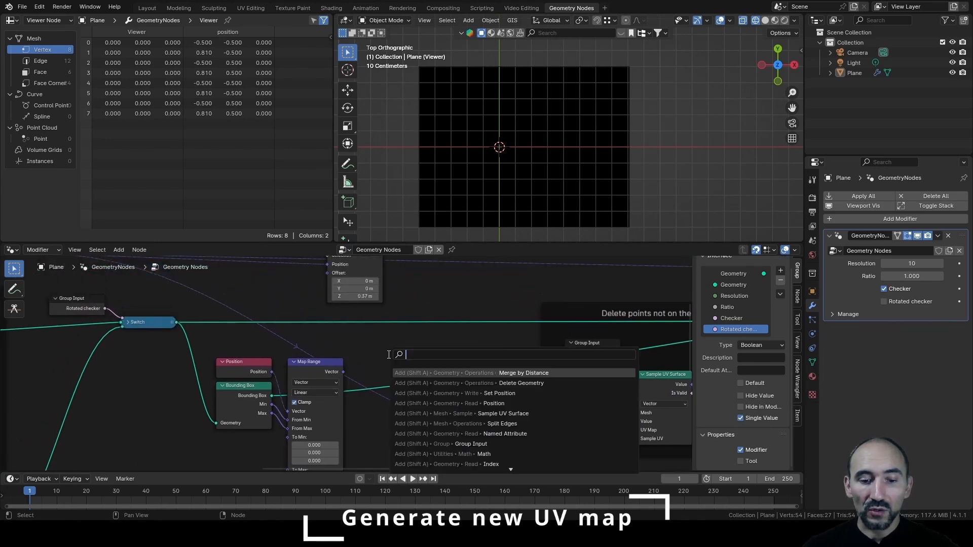
text(captur)
key(Return)
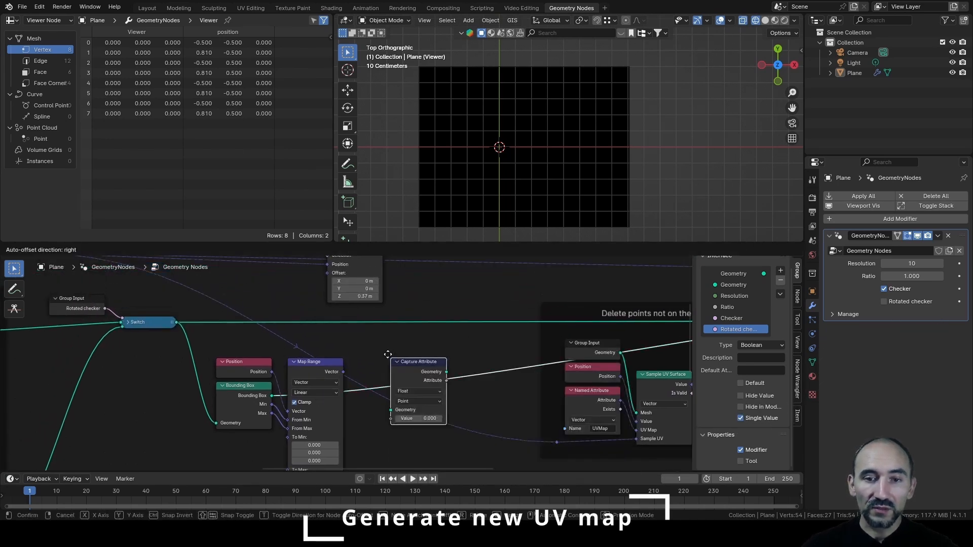
click(392, 293)
Set the Capture Attribute node's data type to Vector and its domain to Face Corner.
click(419, 328)
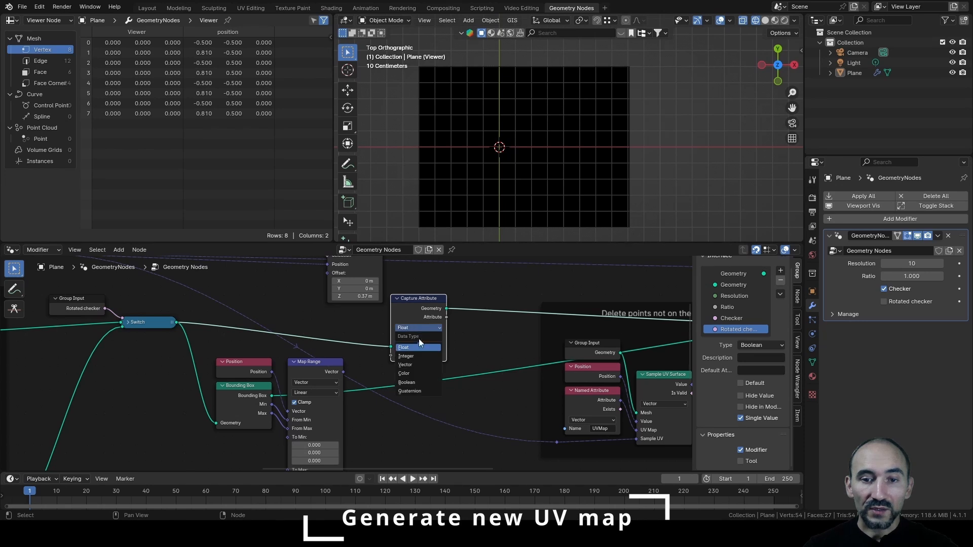
click(416, 365)
click(418, 338)
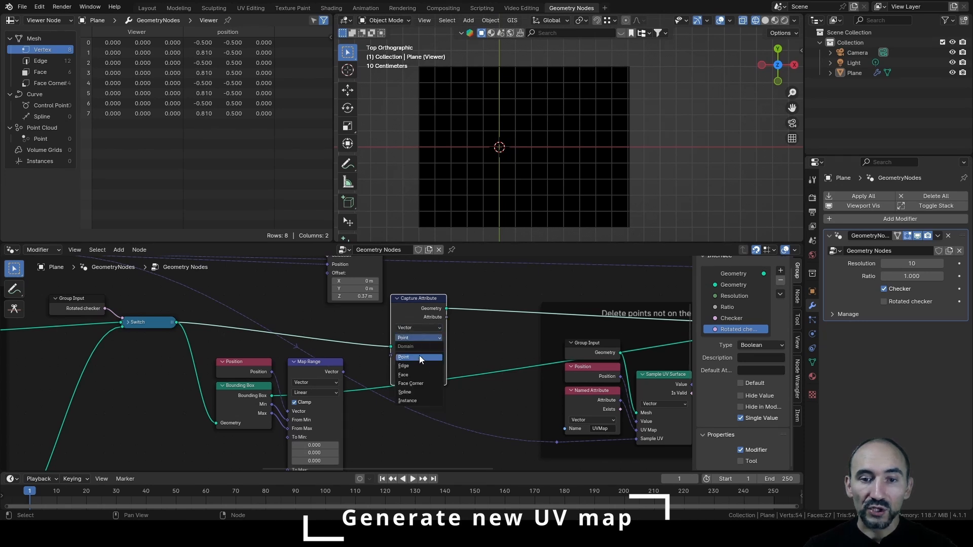
click(425, 383)
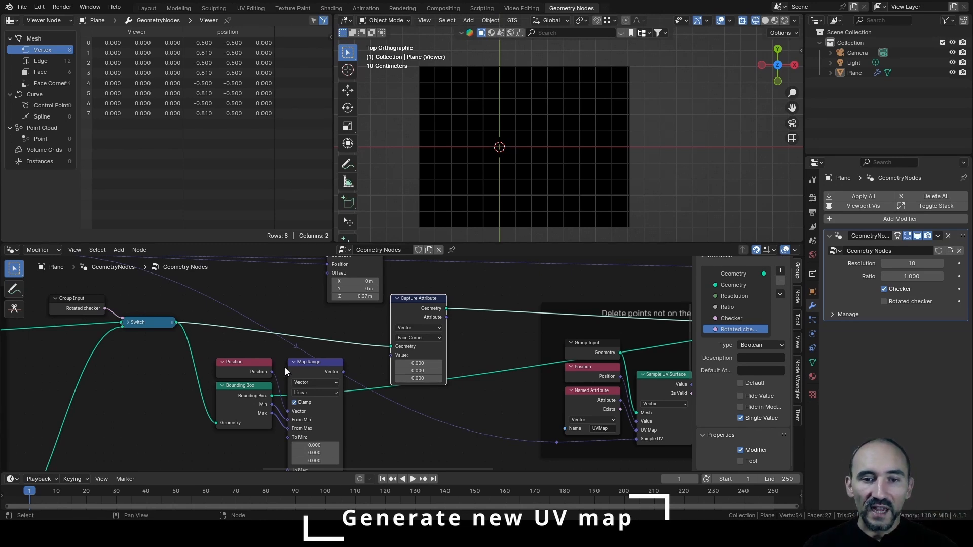
Connect the Map Range result to the Capture Attribute's Value, place the node closer, and preview its geometry in the Viewer.
drag(344, 373, 396, 358)
drag(408, 315, 366, 322)
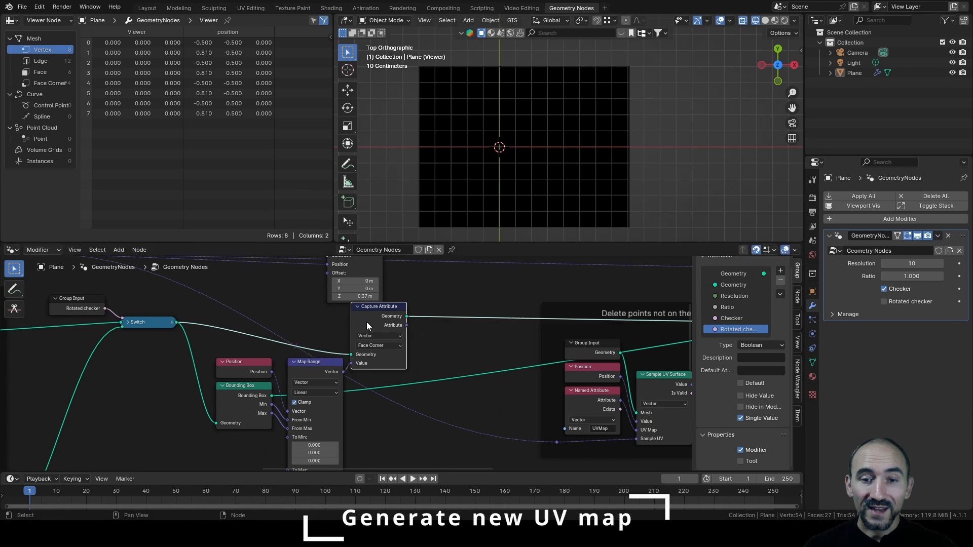
scroll(446, 315, down, 3)
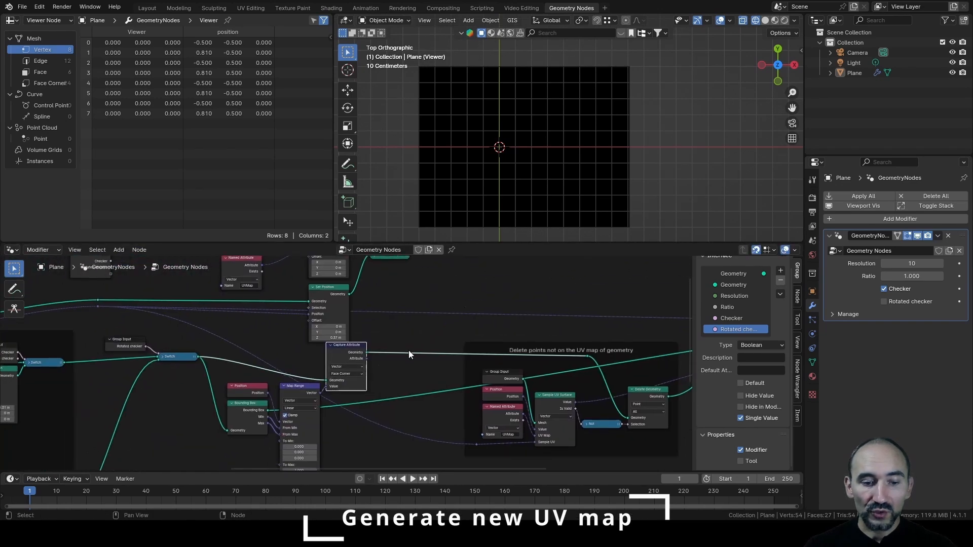
ctrl+shift+click(349, 350)
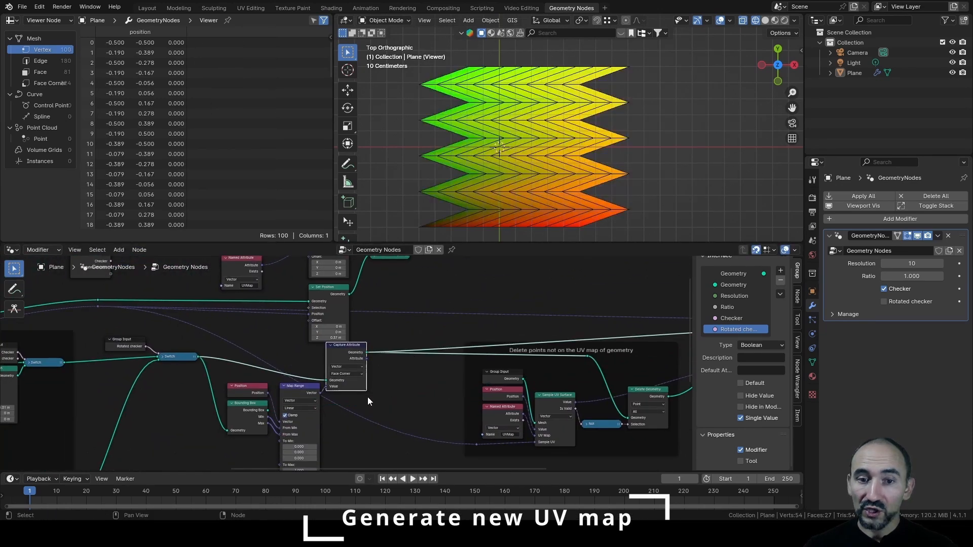
scroll(436, 354, down, 1)
middle_drag(437, 354, 313, 344)
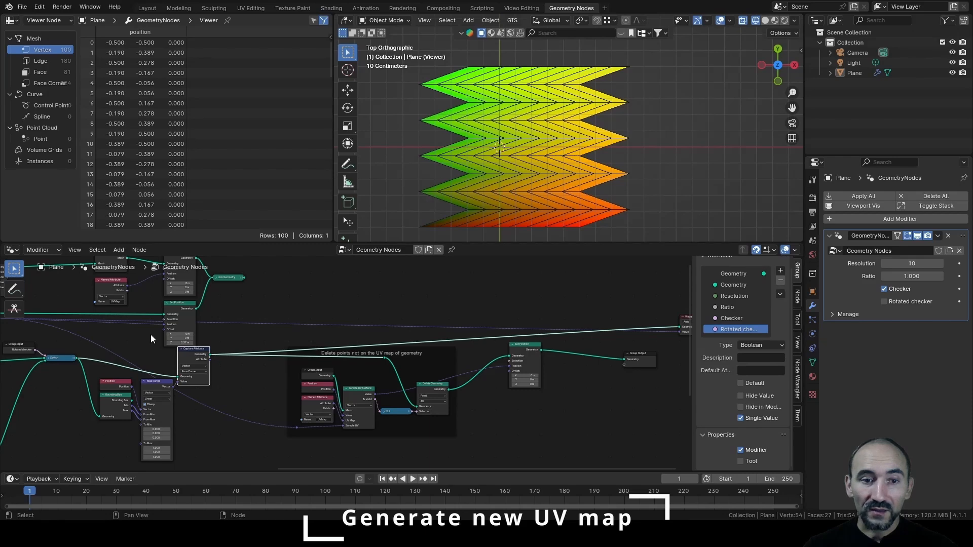
middle_drag(151, 335, 417, 351)
middle_drag(51, 382, 235, 341)
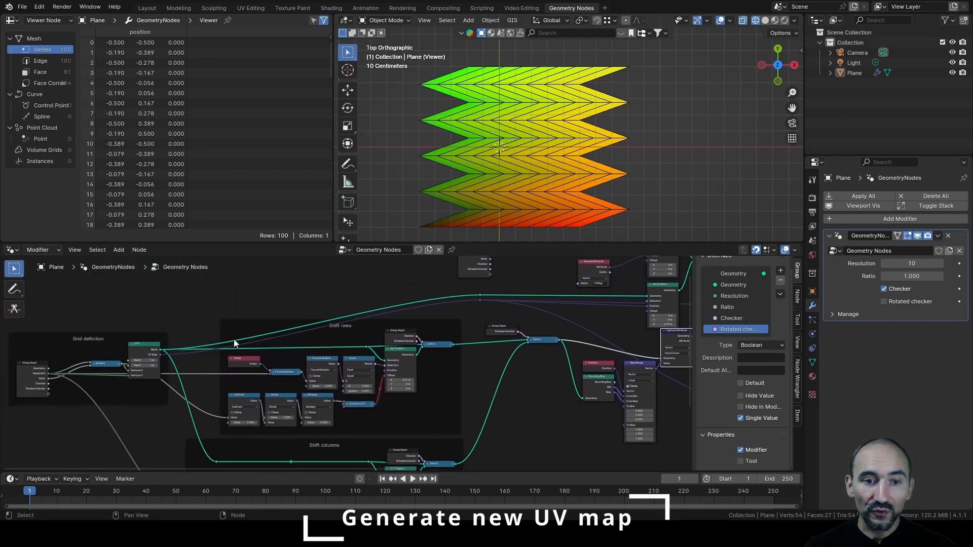
ctrl+scroll(173, 349, right, 5)
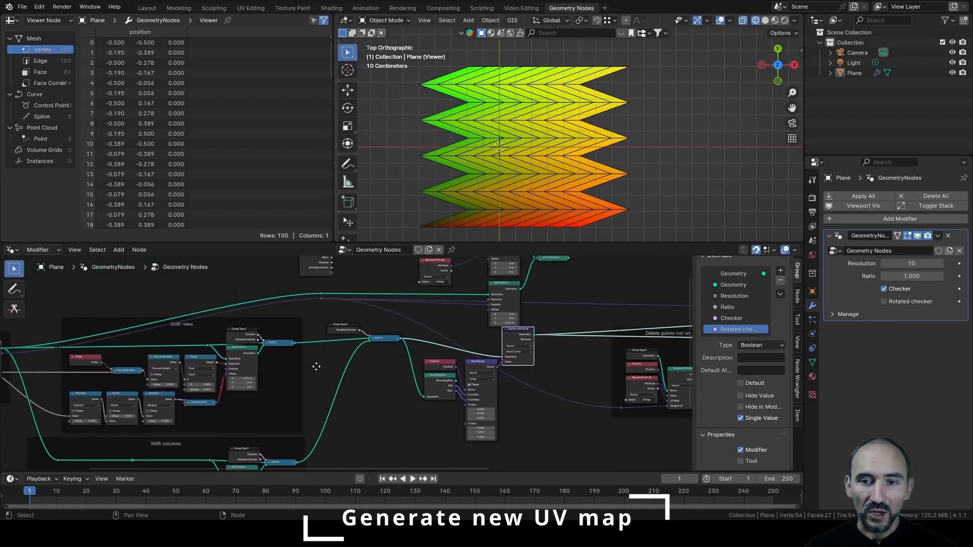
scroll(305, 346, up, 4)
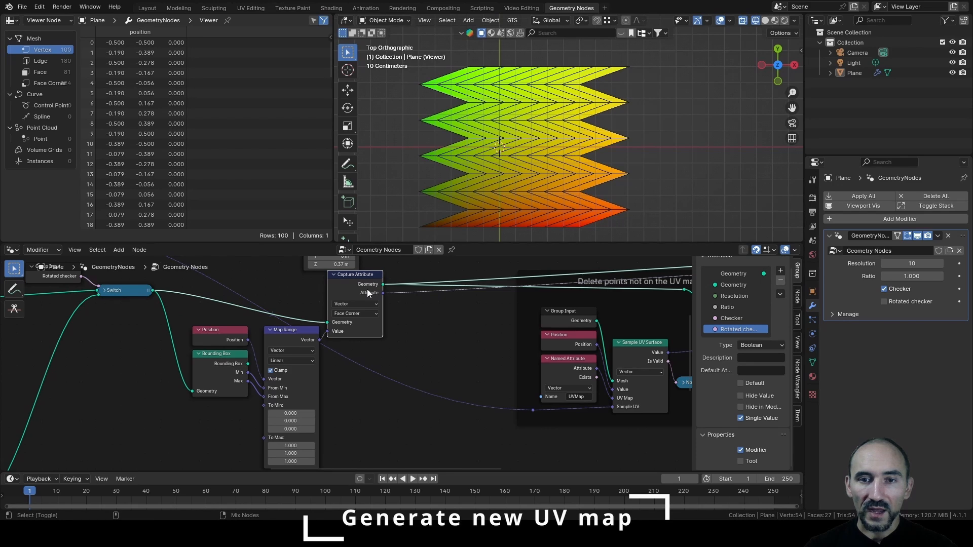
ctrl+right_drag(400, 292, 426, 318)
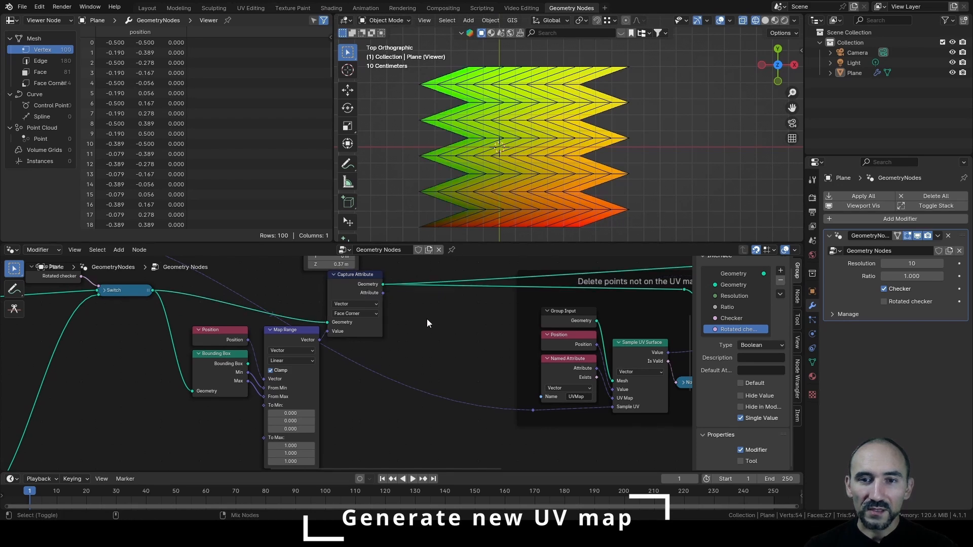
key(ctrl+z)
key(ctrl+shift+z)
key(ctrl+z)
scroll(500, 209, up, 2)
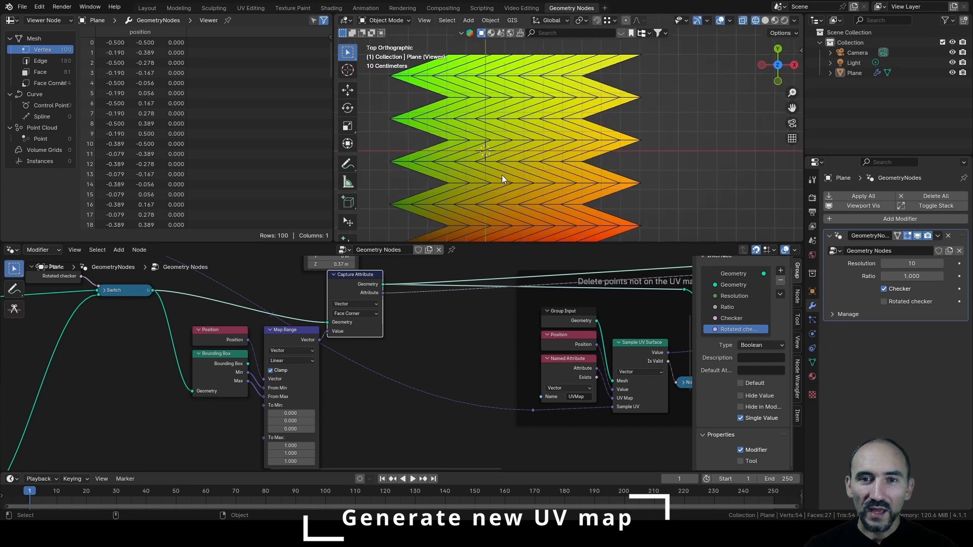
scroll(396, 84, down, 1)
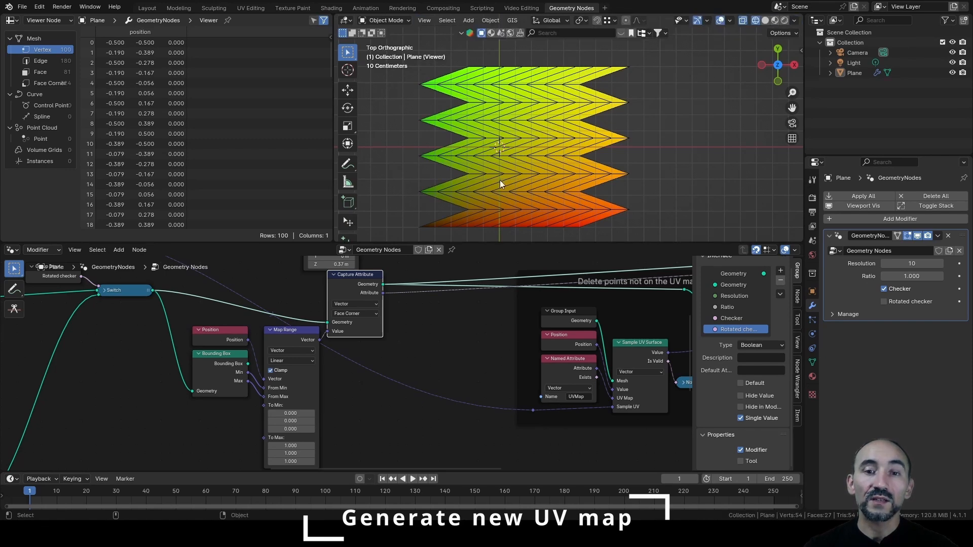
Connect the Capture Attribute's Attribute output to the reroute feeding the Sample UV Surface node's Sample UV input.
scroll(328, 323, down, 2)
scroll(329, 324, up, 1)
drag(244, 287, 381, 395)
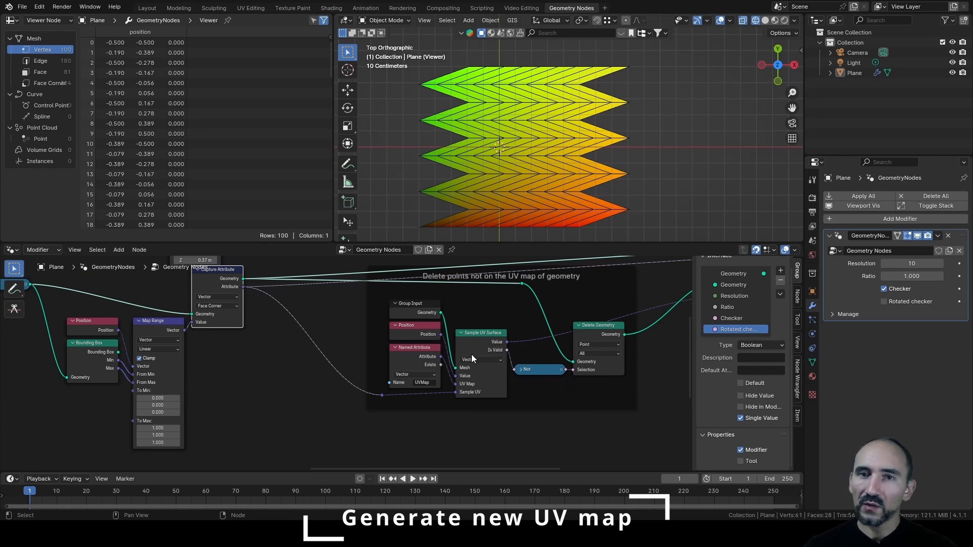
Frame the Position, Bounding Box, Map Range and Capture Attribute nodes and label the frame "Generate new UV map of the grid".
scroll(460, 355, down, 3)
middle_drag(325, 337, 523, 355)
drag(341, 311, 466, 431)
key(ctrl+j)
key(F2)
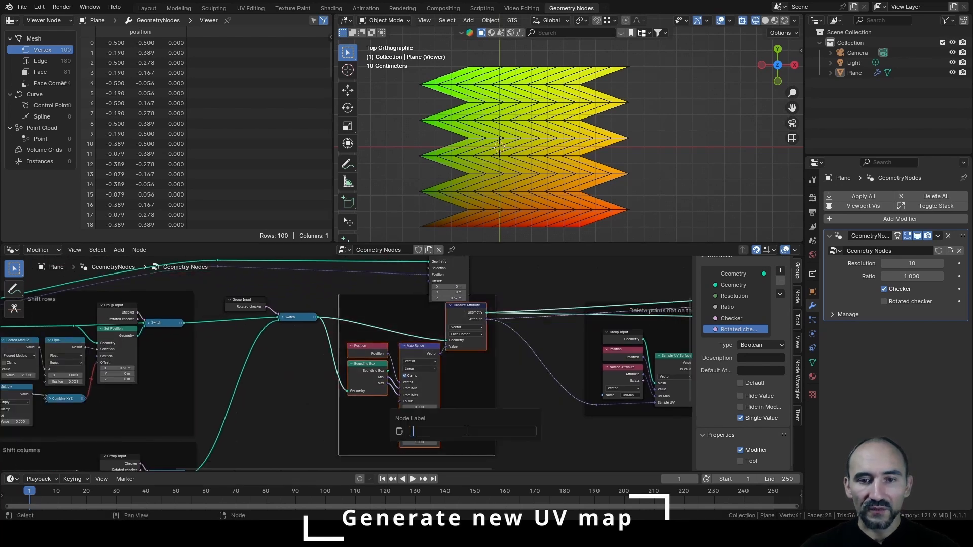
text(Generate new UV map of the grid)
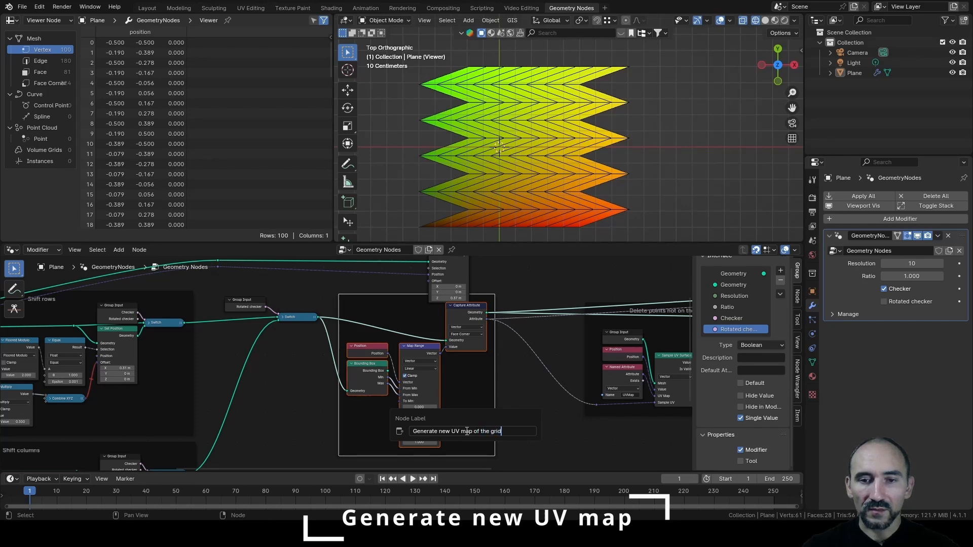
key(Return)
Unmute the link from Combine XYZ to the Offset of the Set Position node in the row-shift frame.
middle_drag(154, 389, 421, 393)
scroll(370, 376, up, 8)
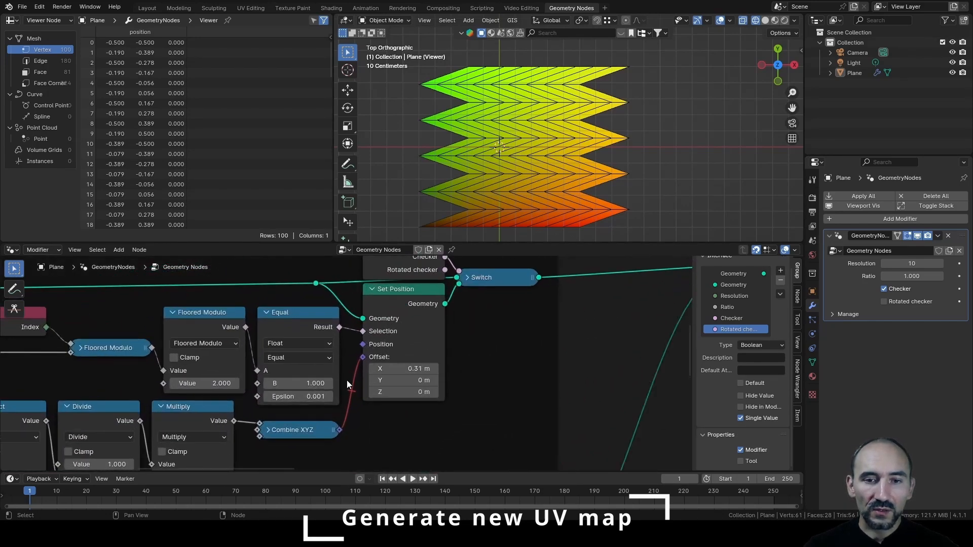
ctrl+alt+right_drag(343, 358, 357, 400)
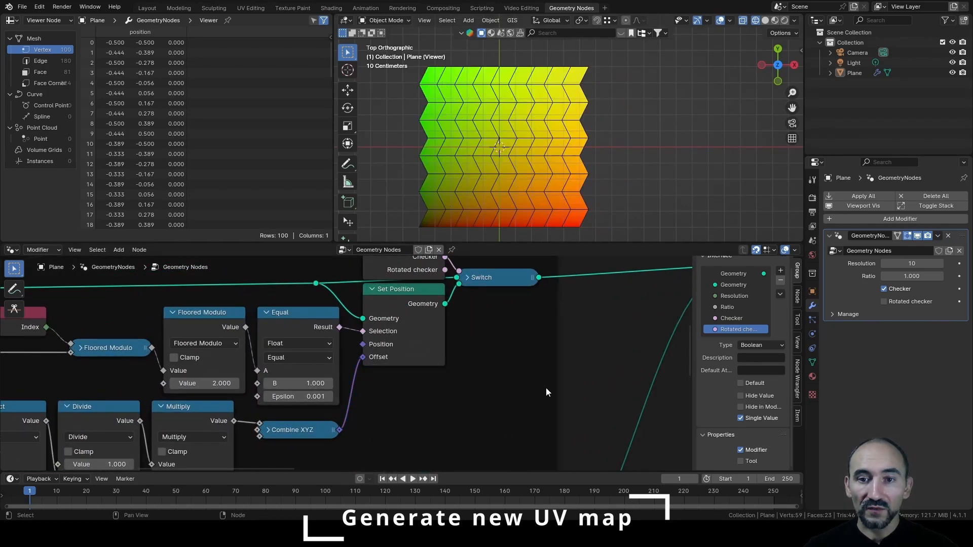
Delete the Viewer node near the Group Output.
scroll(562, 368, down, 4)
scroll(579, 346, up, 2)
middle_drag(578, 345, 411, 347)
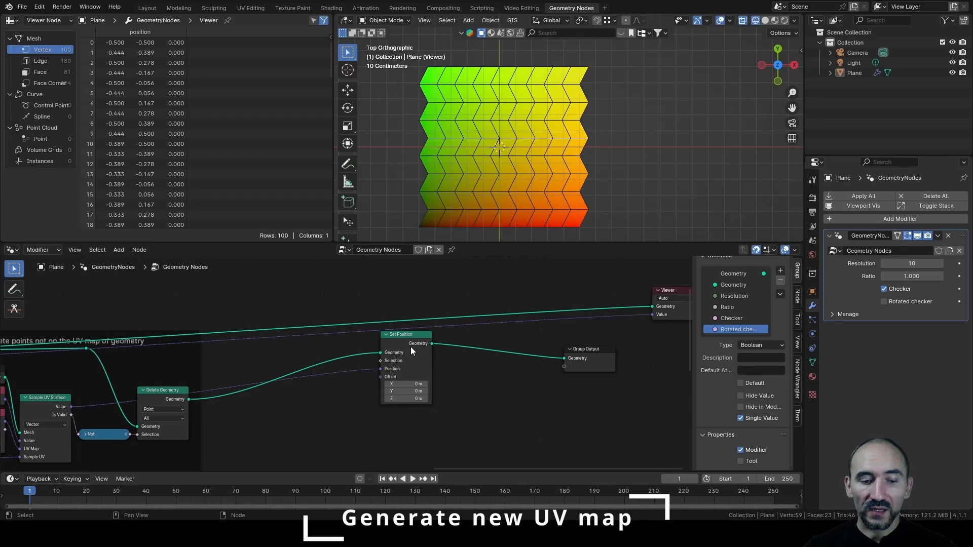
click(666, 293)
key(ctrl+x)
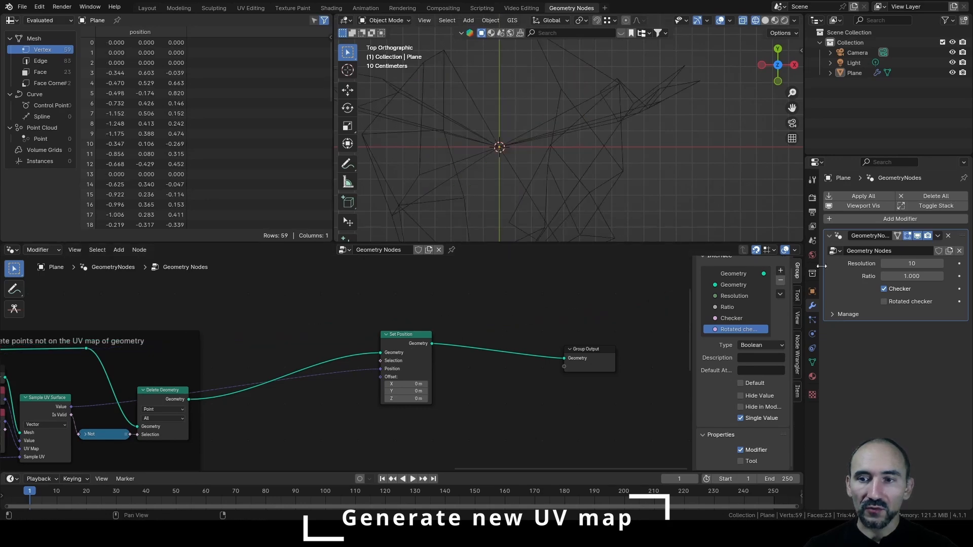
Set the modifier's Resolution to 62 and inspect the resulting mesh in solid shading.
drag(897, 261, 953, 261)
click(906, 264)
text(62)
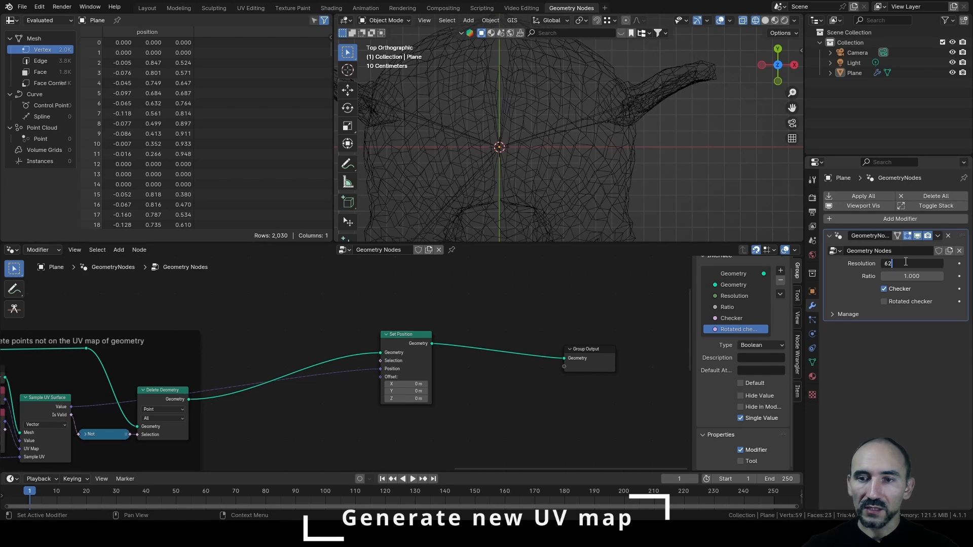
key(Return)
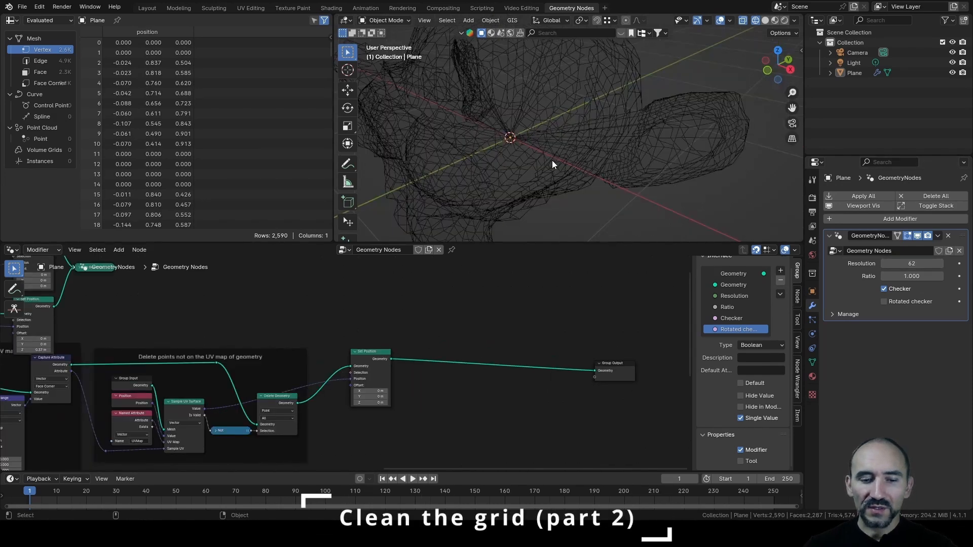
key(shift+z)
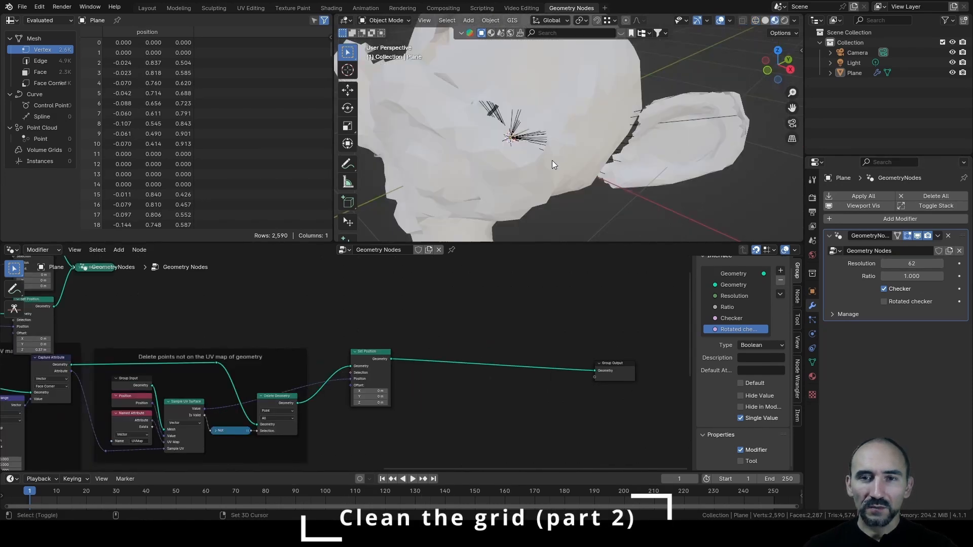
mouse_move(552, 160)
middle_down()
mouse_move(539, 103)
mouse_move(561, 113)
mouse_move(568, 136)
mouse_move(533, 98)
mouse_move(508, 95)
mouse_move(517, 108)
middle_up()
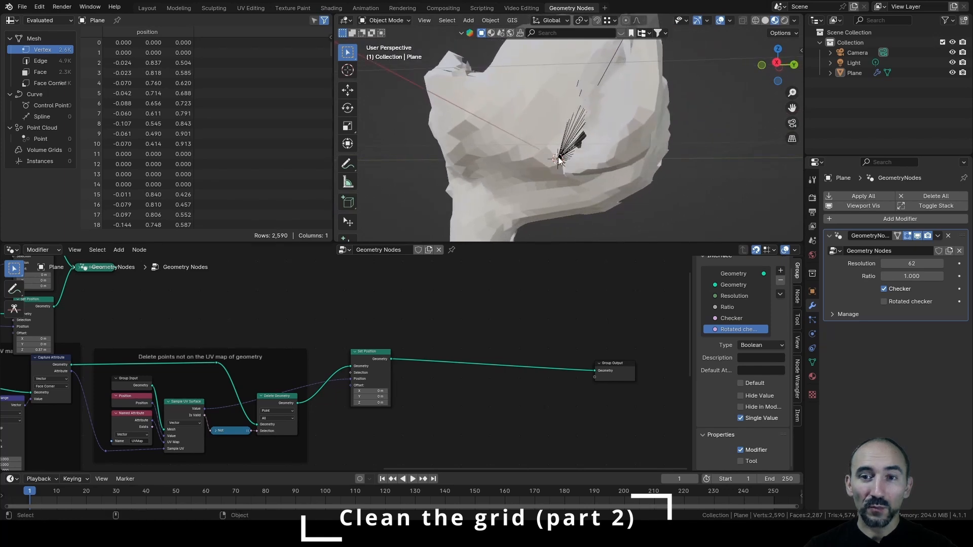
Preview the Join Geometry node in the Viewer to compare the UV layout with the grid.
scroll(350, 319, down, 3)
middle_drag(212, 309, 465, 364)
scroll(440, 315, up, 7)
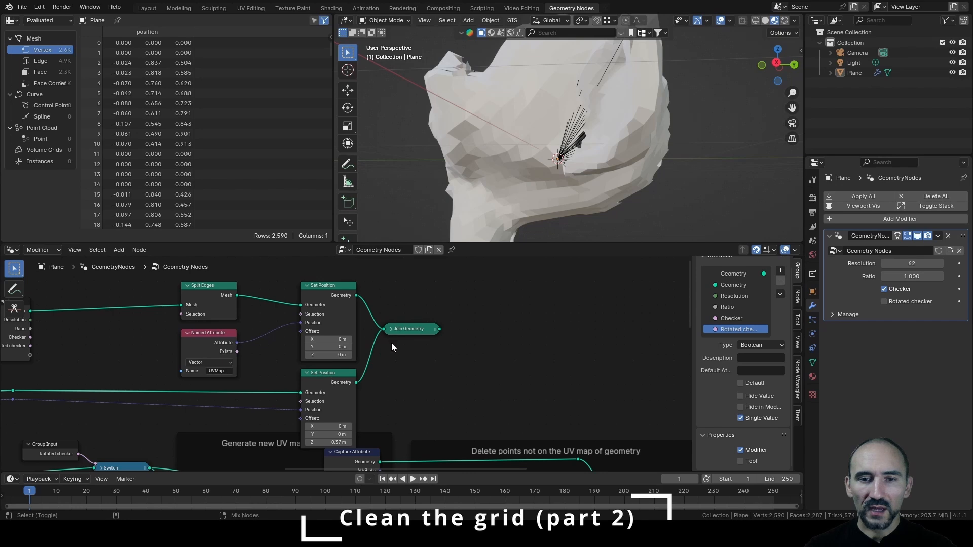
ctrl+shift+click(412, 327)
middle_drag(604, 157, 574, 131)
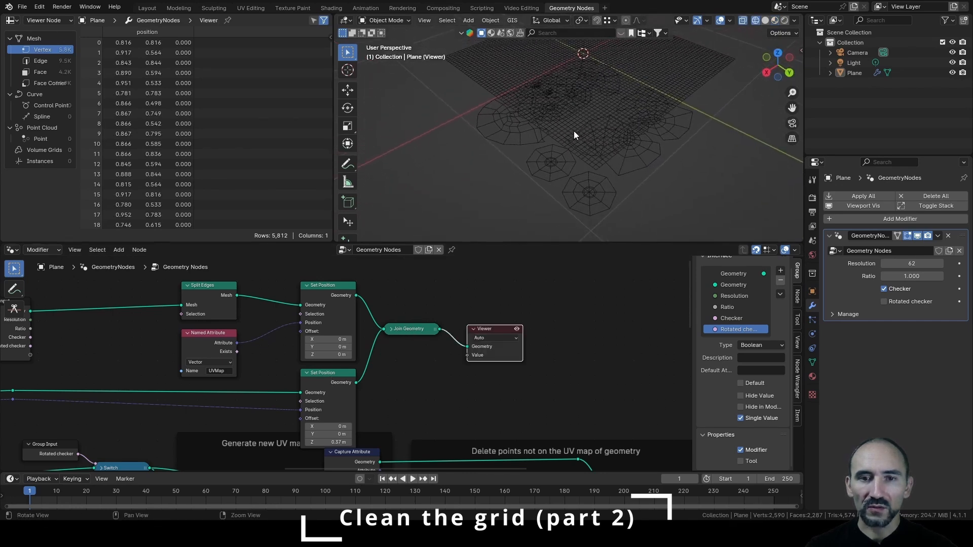
Connect the Delete Geometry output to the Geometry input of the lower Set Position node feeding Join Geometry.
scroll(479, 366, down, 3)
middle_drag(472, 387, 430, 324)
scroll(461, 354, up, 2)
middle_drag(493, 368, 443, 372)
drag(578, 436, 225, 323)
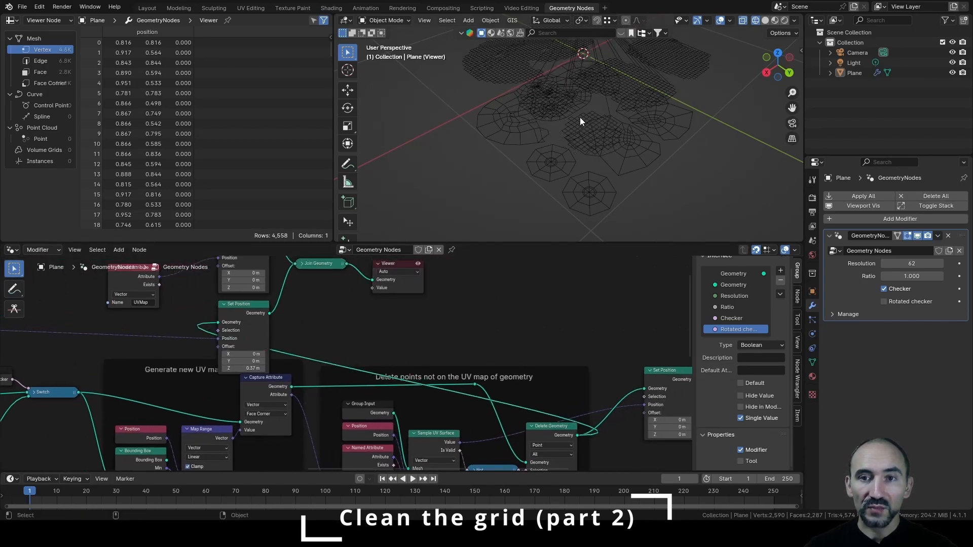
Examine the trimmed grid against the UV islands in wireframe and solid shading, along with Sample UV Surface's Is Valid output.
middle_drag(580, 117, 633, 106)
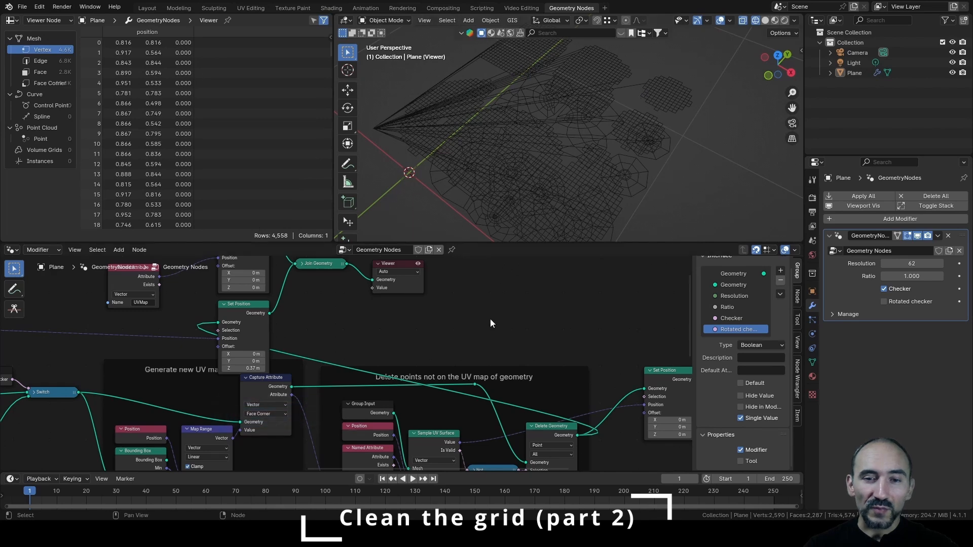
middle_drag(518, 405, 485, 358)
mouse_move(422, 404)
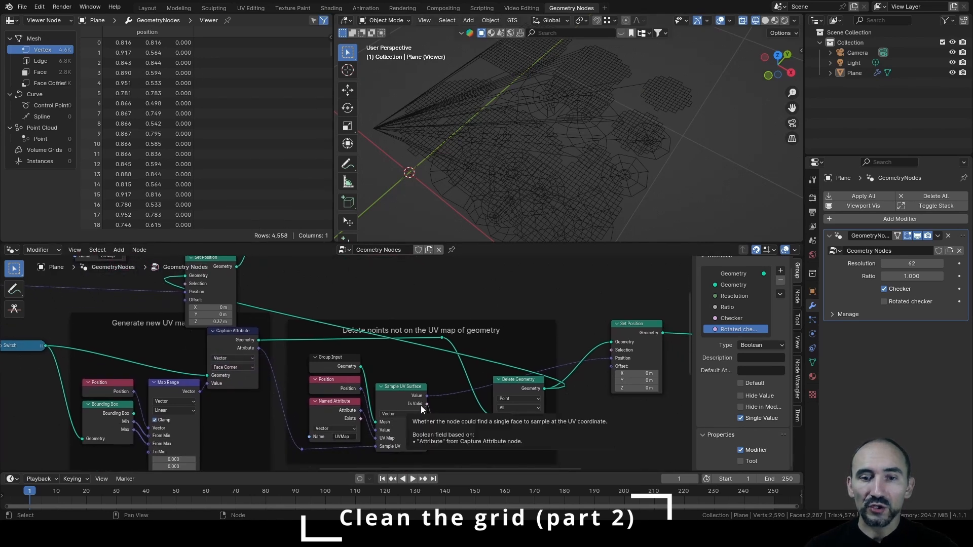
middle_drag(543, 165, 539, 142)
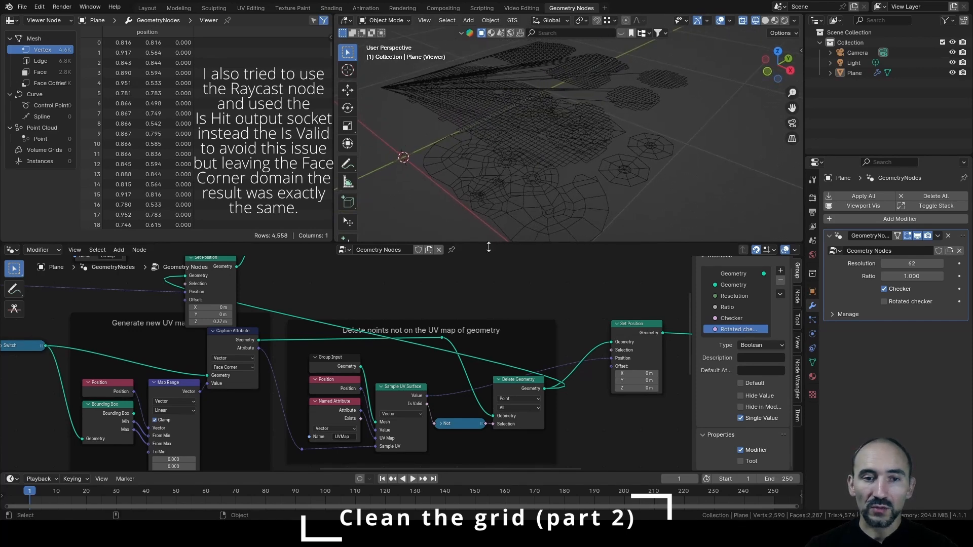
mouse_move(299, 292)
middle_down()
mouse_move(322, 298)
mouse_move(406, 402)
mouse_move(384, 380)
middle_up()
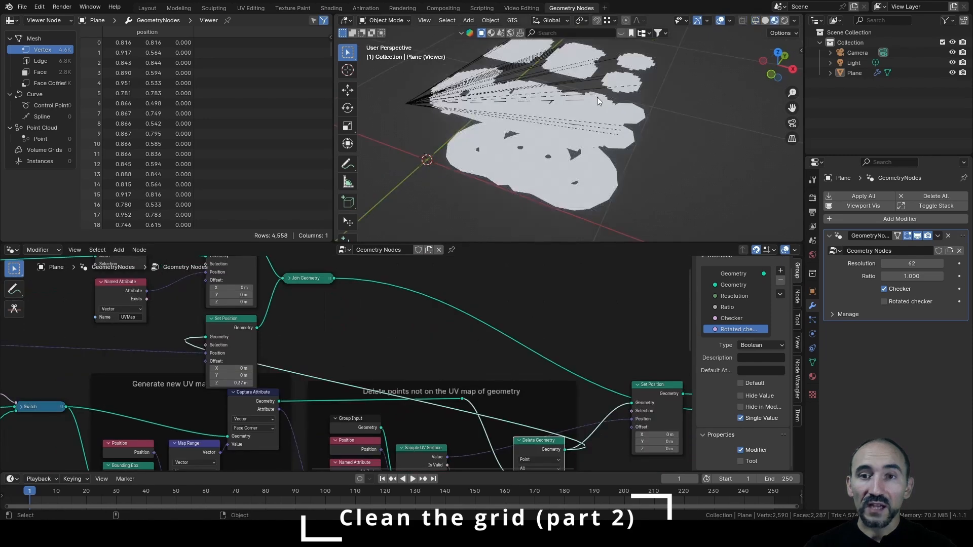
mouse_move(597, 96)
middle_down()
mouse_move(600, 105)
mouse_move(580, 110)
mouse_move(592, 103)
middle_up()
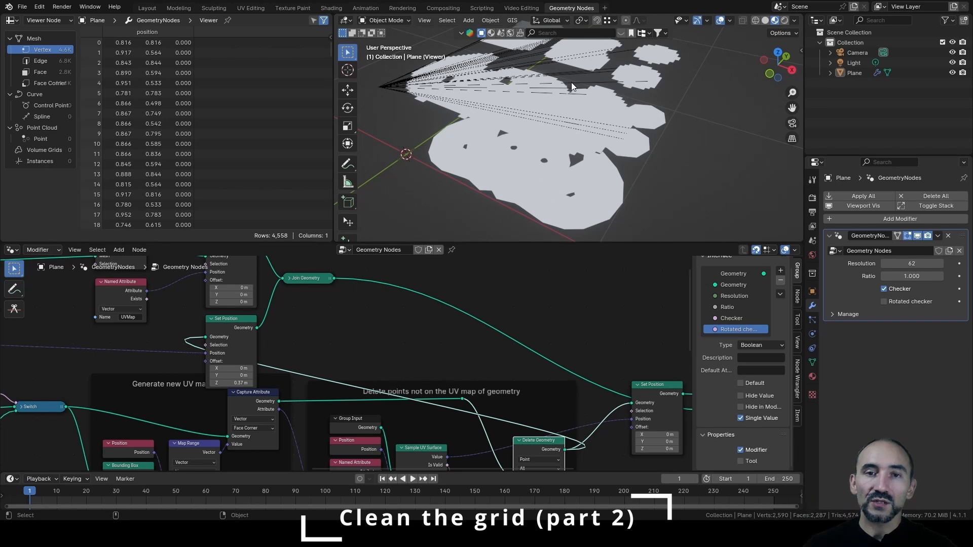
key(shift+z)
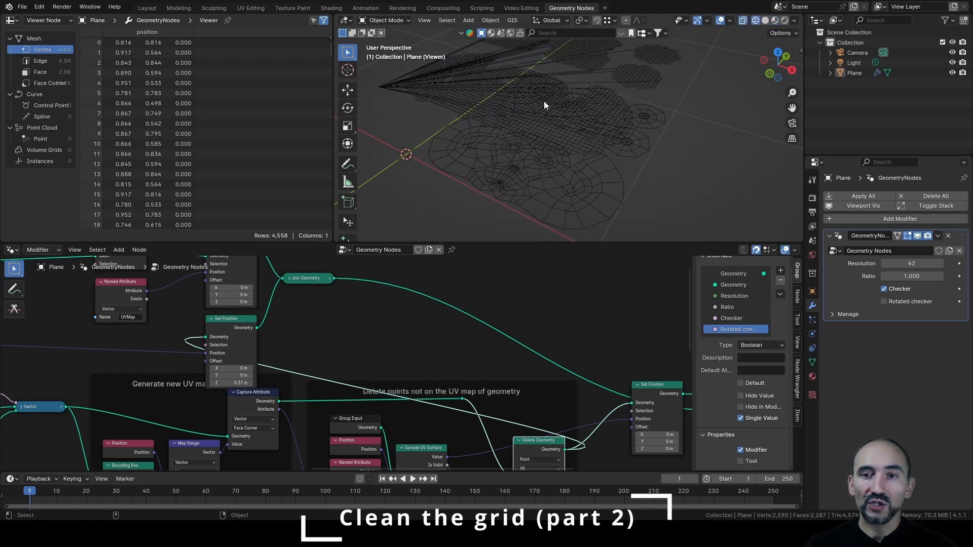
Move the final Set Position and Viewer nodes closer to the Group Output to make room after the point-deletion frame.
scroll(542, 342, down, 1)
scroll(542, 343, down, 1)
middle_drag(531, 345, 325, 305)
drag(330, 310, 489, 408)
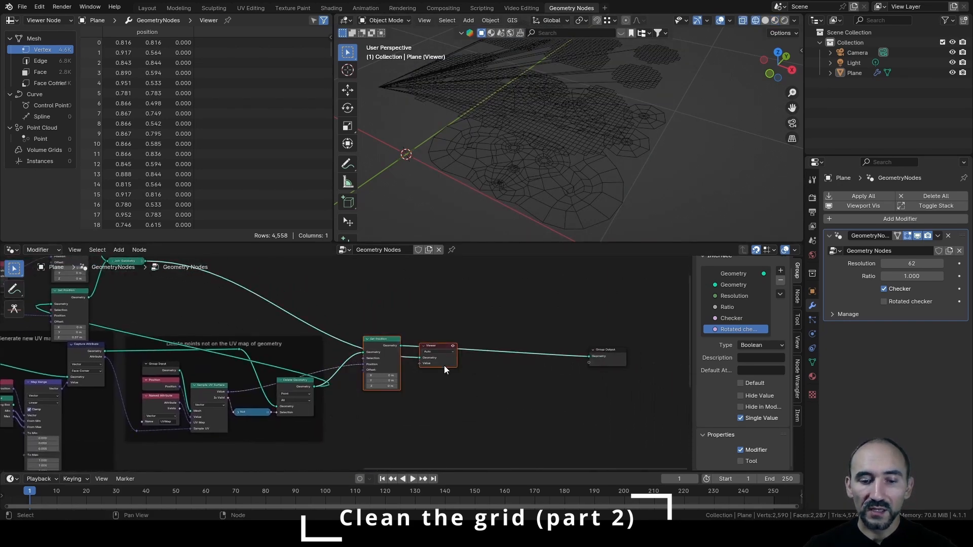
drag(444, 366, 674, 357)
Insert a second Delete Geometry node between the first one and the final Set Position, with its domain set to Edge.
click(422, 365)
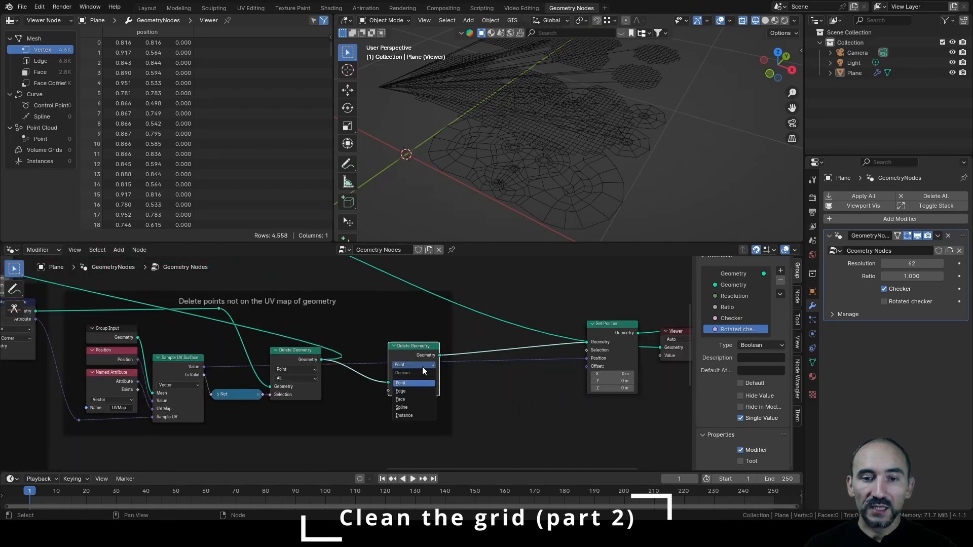
click(415, 391)
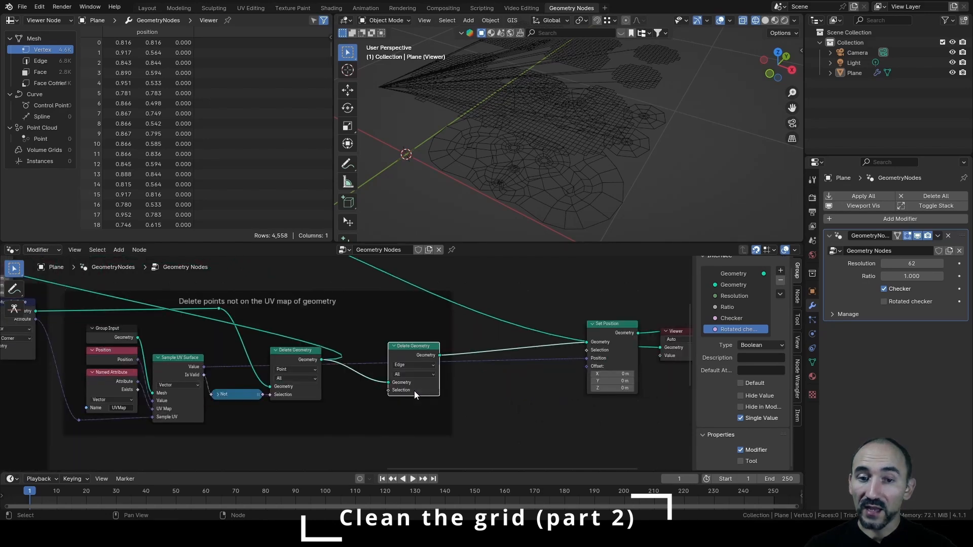
middle_drag(415, 391, 469, 340)
Add an Edge Neighbors node below the point-domain Delete Geometry node.
click(443, 346)
key(F3)
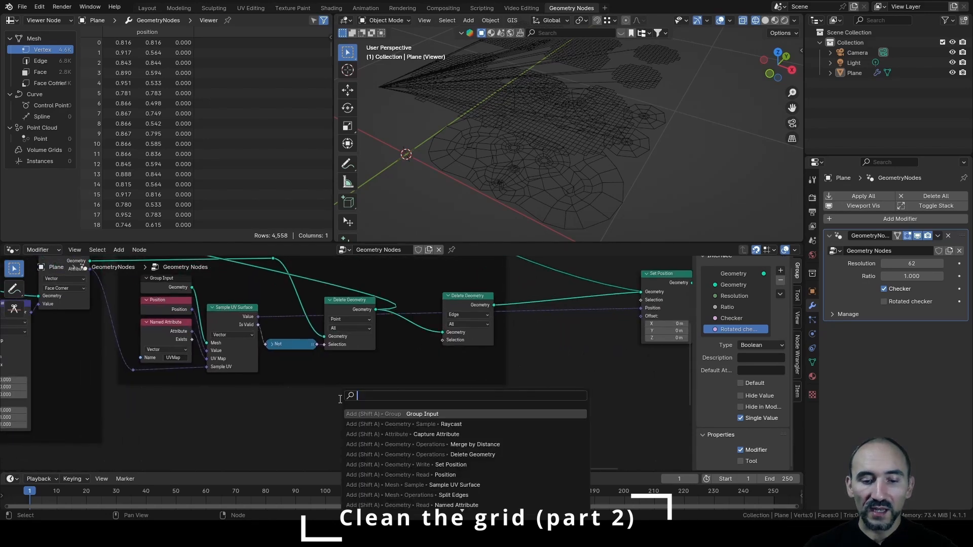
text(edge nei)
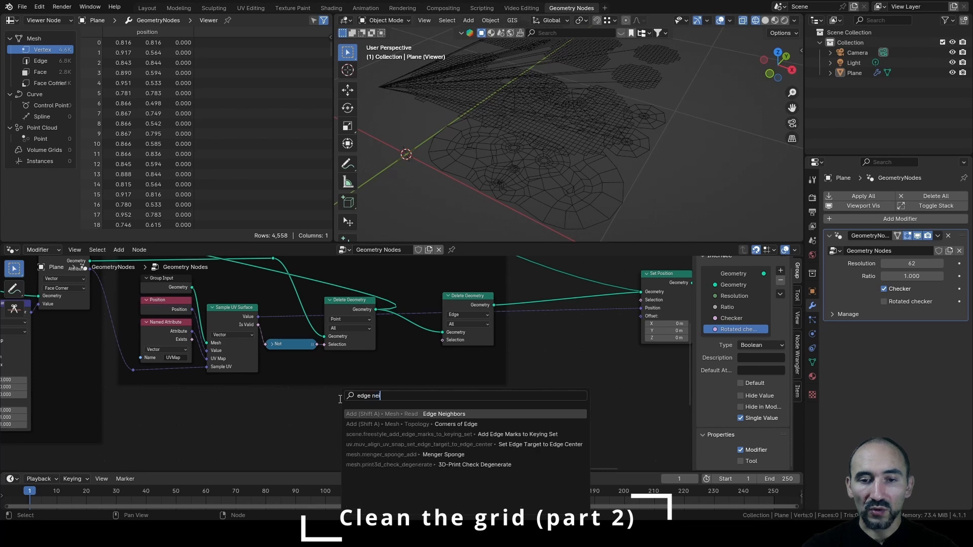
key(Return)
Connect the Edge Neighbors Face Count to a new integer Compare node set to Equal, with B at 0.
click(349, 370)
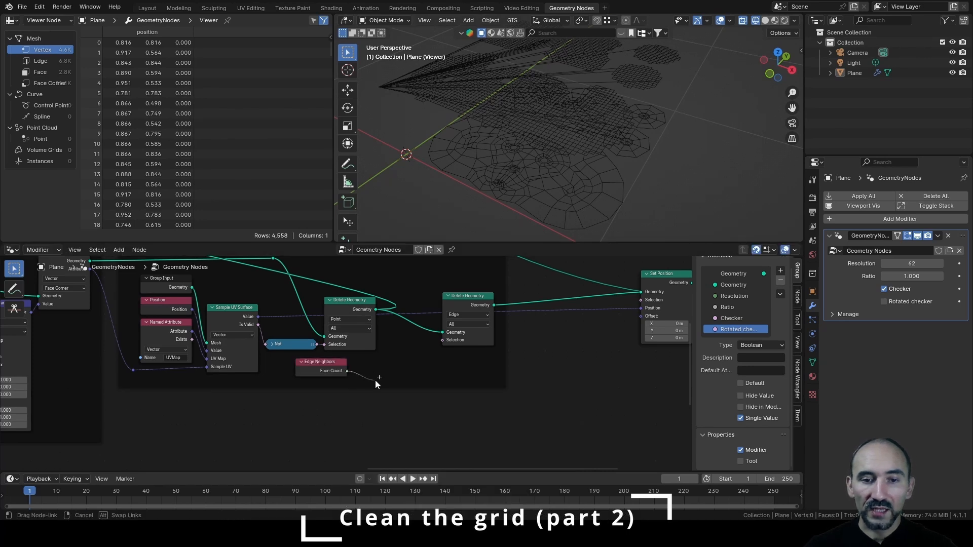
key(F3)
text(equal)
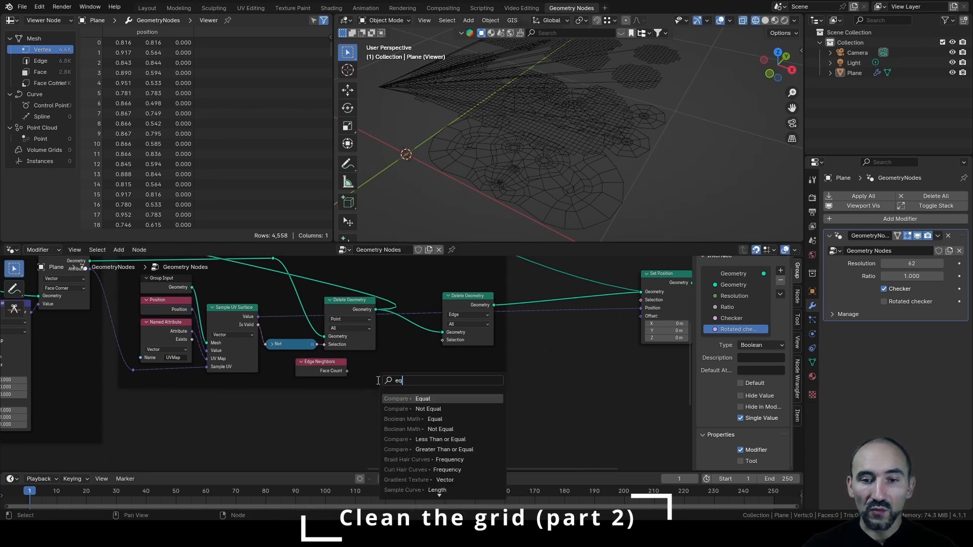
key(Return)
click(350, 368)
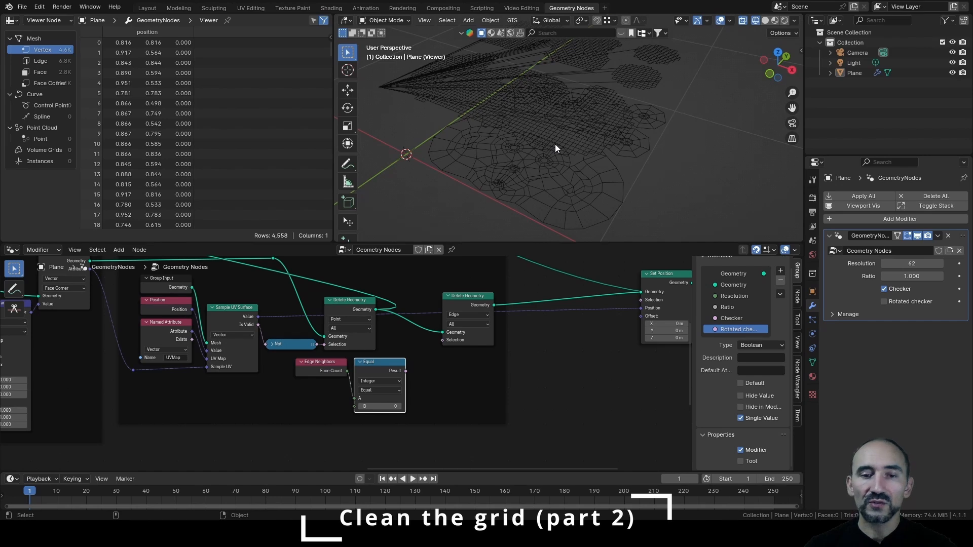
Connect the Equal node's Result to the Edge-domain Delete Geometry's Selection and preview that node in the Viewer.
scroll(449, 358, up, 2)
middle_drag(447, 361, 378, 397)
drag(349, 407, 387, 372)
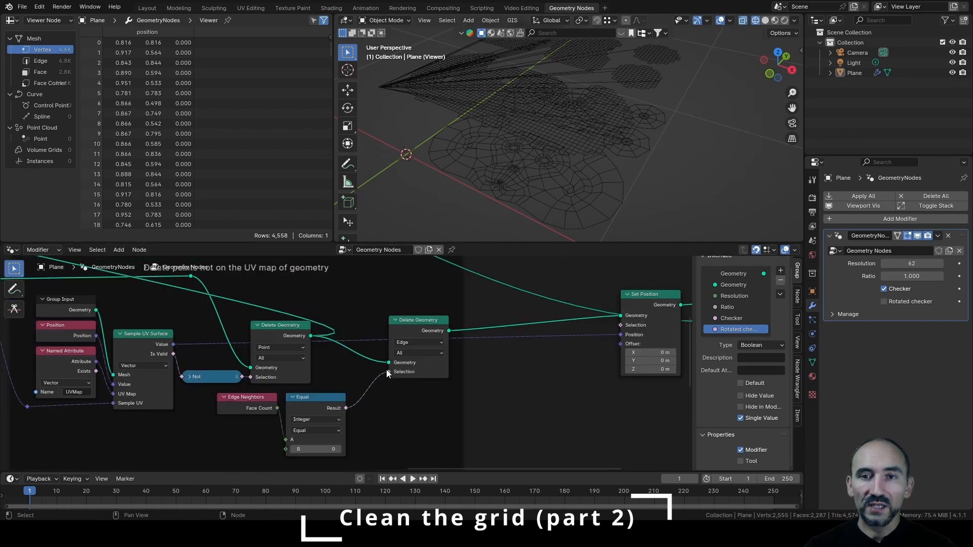
ctrl+shift+click(418, 326)
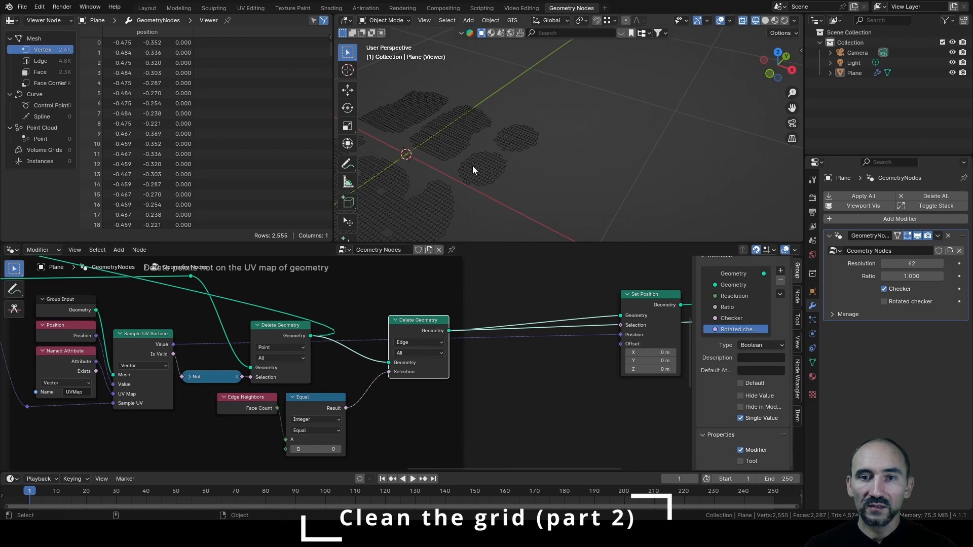
middle_drag(473, 166, 519, 133)
Preview Join Geometry in the Viewer and connect the Edge-domain Delete Geometry output to the lower Set Position feeding it.
scroll(355, 309, down, 2)
middle_drag(312, 305, 468, 390)
ctrl+shift+click(279, 286)
scroll(597, 164, down, 2)
shift+middle_drag(587, 163, 499, 223)
drag(597, 430, 192, 337)
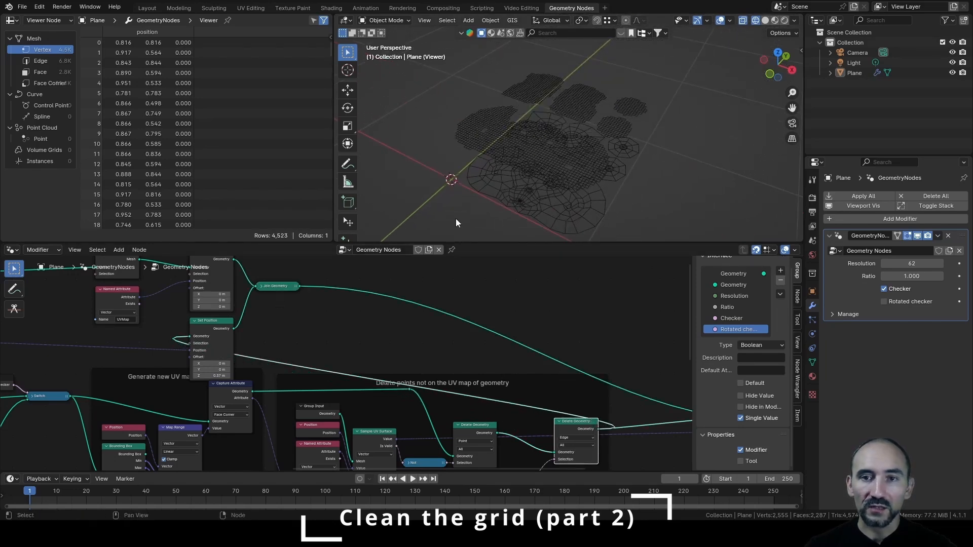
middle_drag(455, 218, 614, 117)
Delete the Viewer node between the final Set Position and the Group Output.
middle_drag(574, 382, 317, 340)
click(550, 367)
key(ctrl+x)
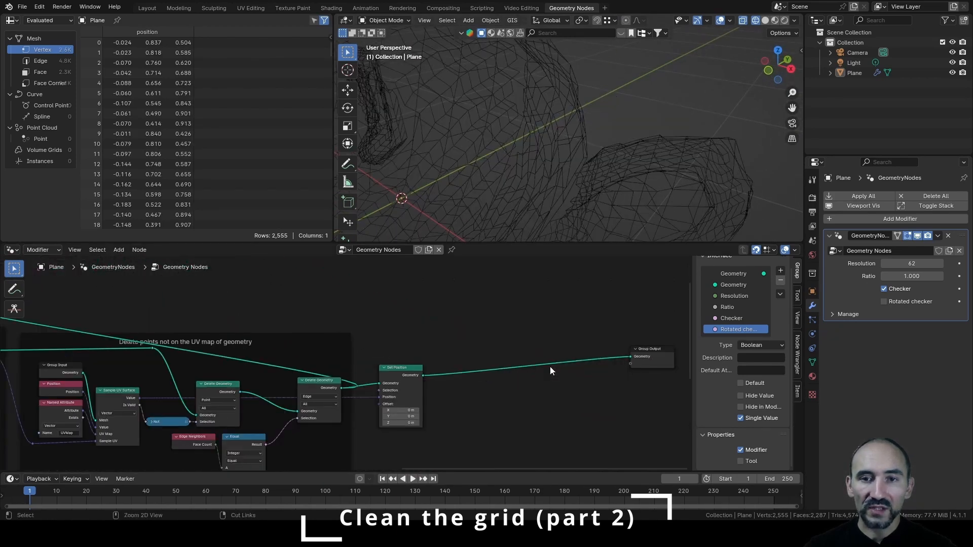
Save the file and switch the viewport from wireframe to solid shading to view the whole head.
key(ctrl+s)
key(shift+z)
middle_drag(550, 142, 547, 168)
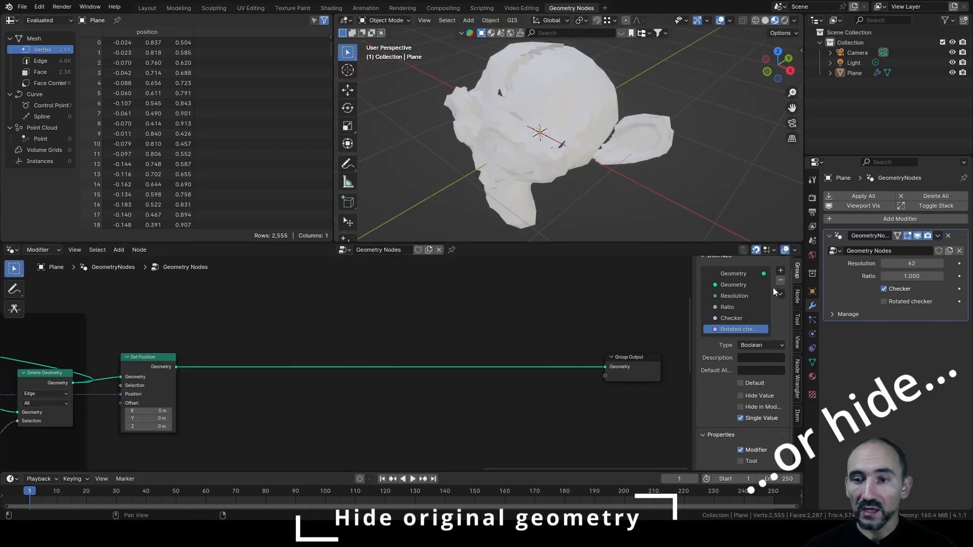
Add a new input socket to the node group interface and name it "Hide original geo".
click(780, 271)
click(792, 286)
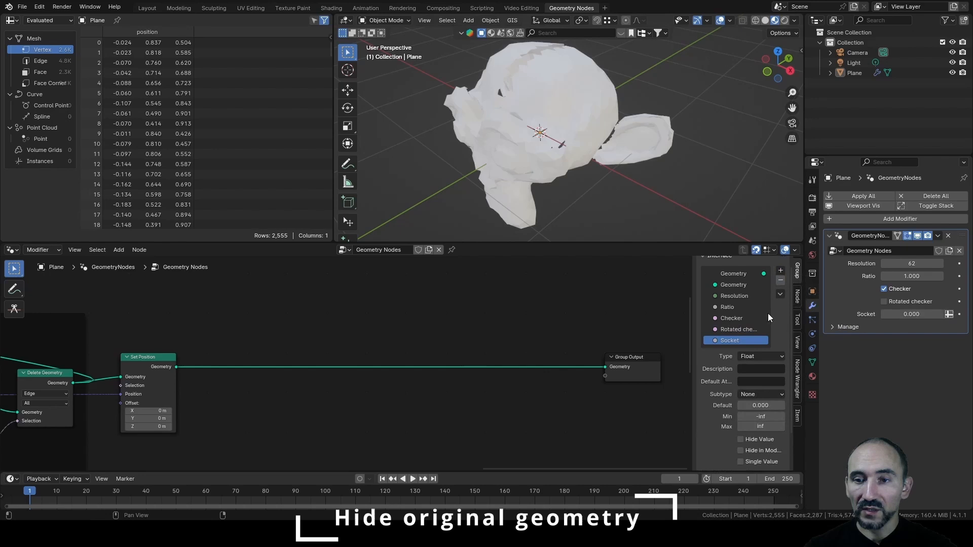
double_click(734, 341)
text(Hide)
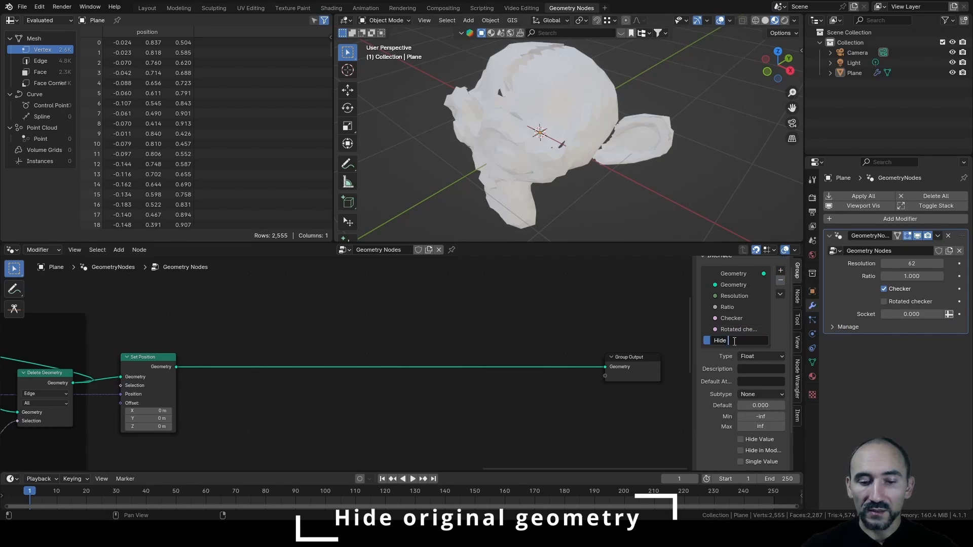
text( original geo)
key(Return)
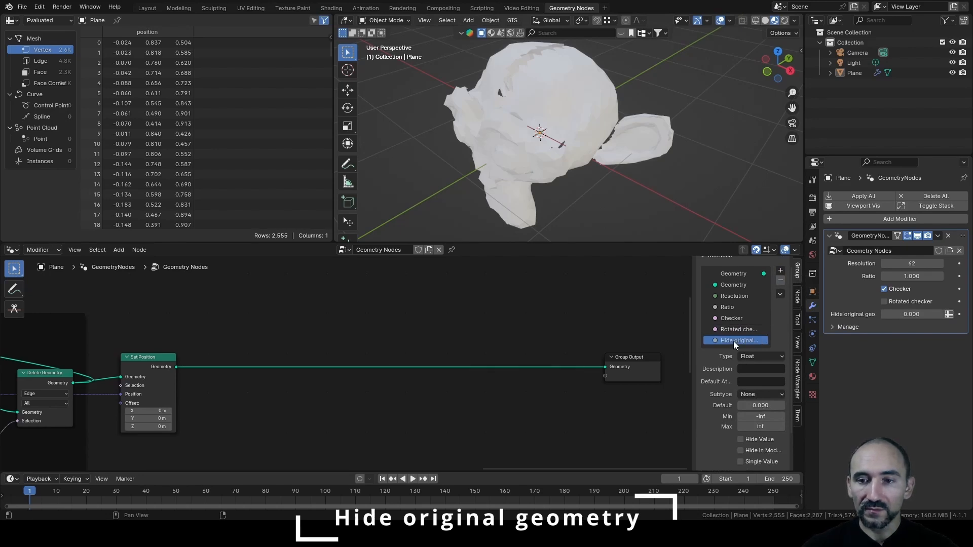
Set the "Hide original geo" input's type to Boolean and make it Single Value.
click(760, 356)
click(775, 212)
click(754, 431)
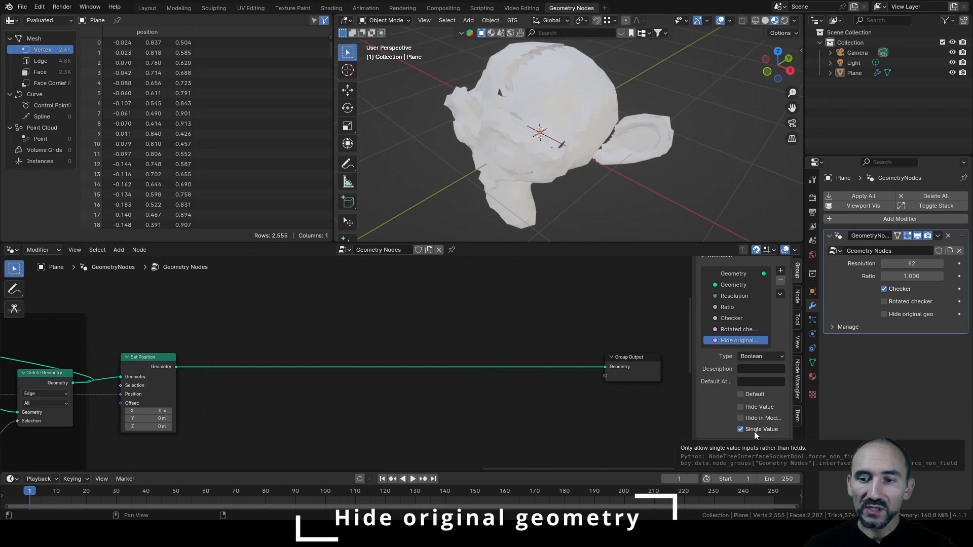
Add a Group Input node and connect Hide original geo to a new Geometry Switch node placed near the Group Output.
key(shift+a)
text(group inp)
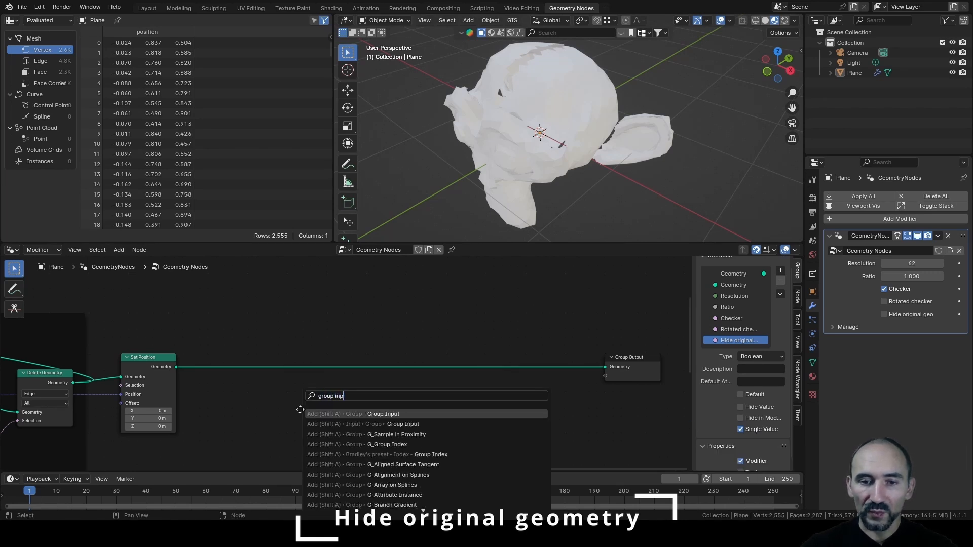
key(Return)
click(403, 386)
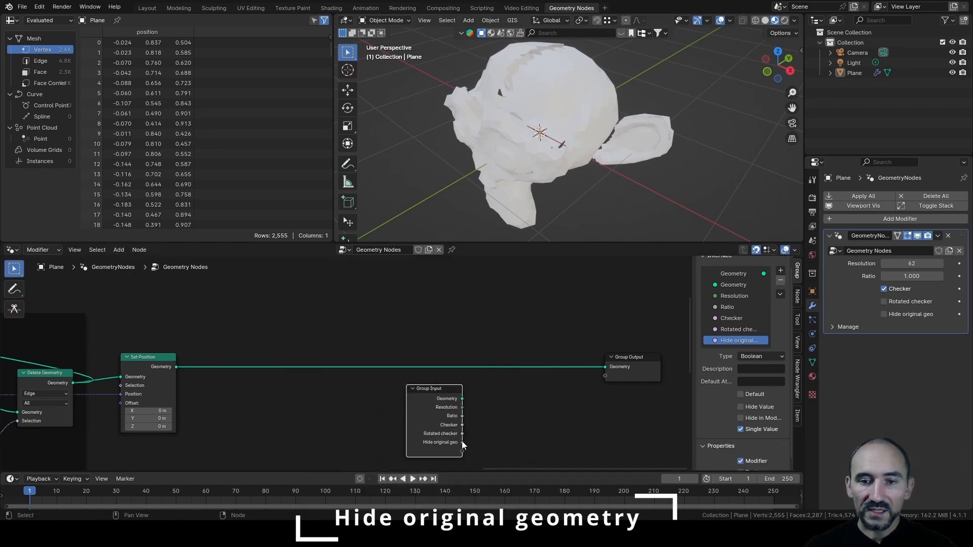
drag(462, 443, 493, 439)
text(switch)
key(Return)
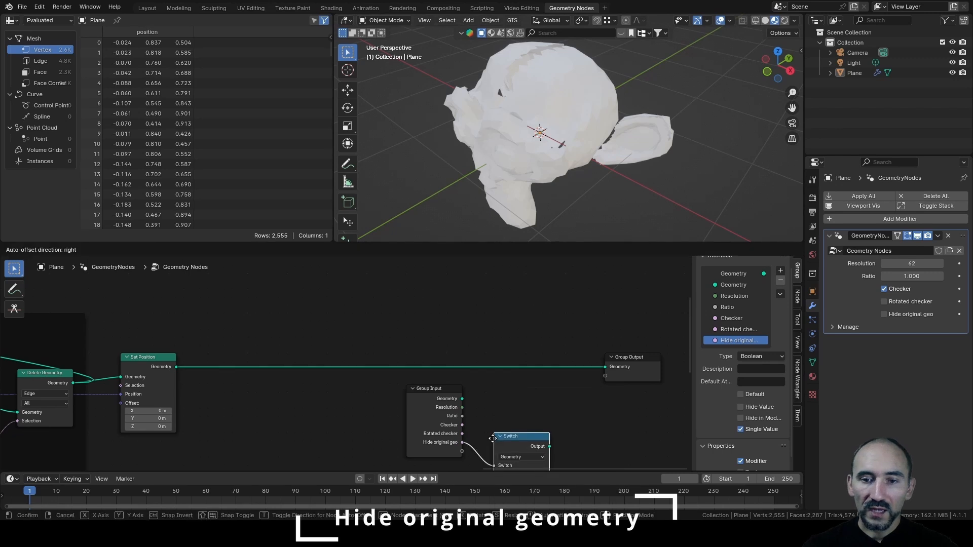
click(503, 303)
Reroute the Set Position output into the Switch's True, and join it with the Group Input geometry into False using Join Geometry.
shift+right_drag(490, 361, 490, 376)
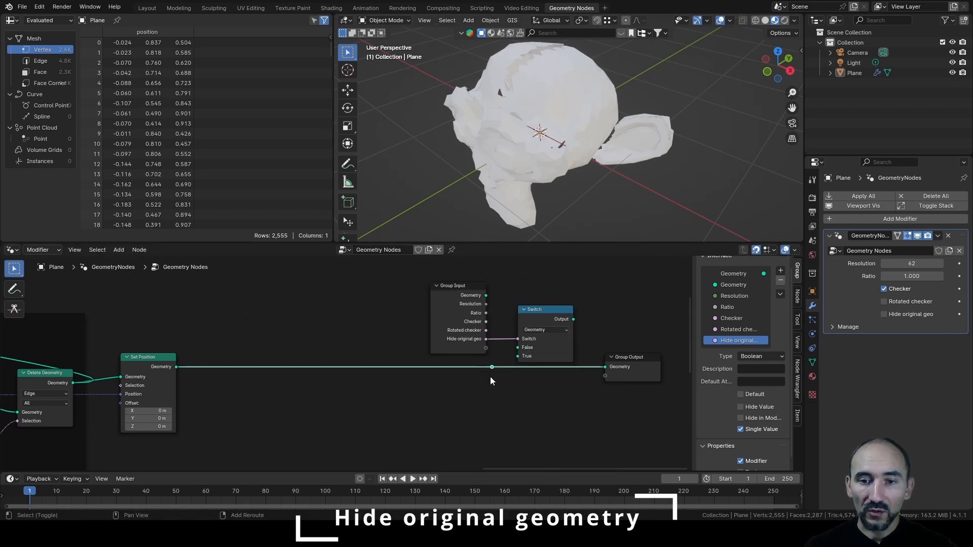
drag(492, 367, 521, 358)
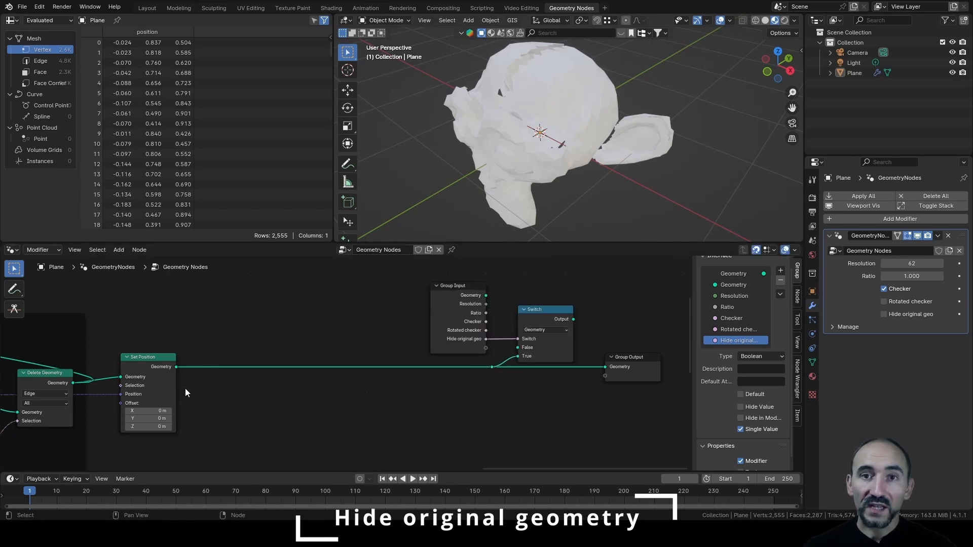
drag(486, 296, 566, 347)
text(join)
key(Return)
click(503, 323)
click(602, 310)
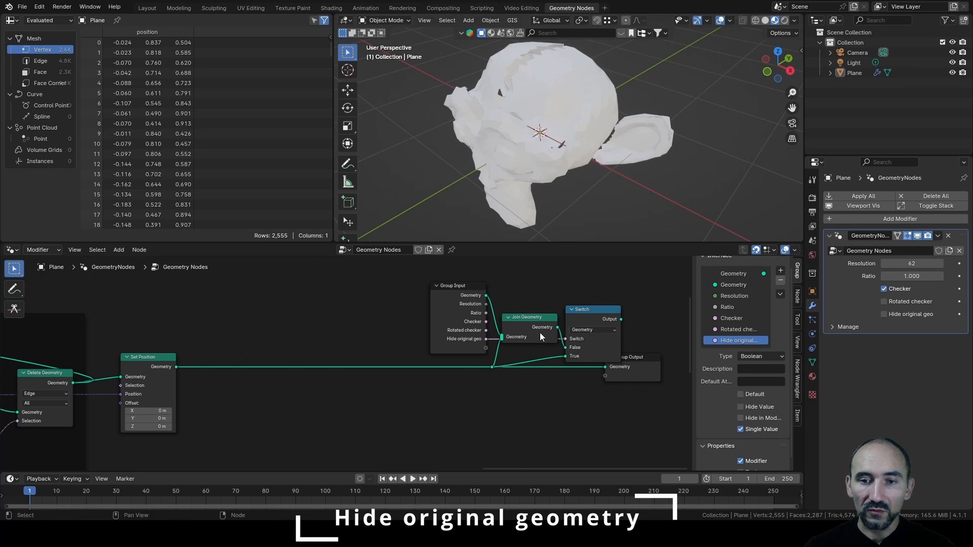
Connect the Switch Output to the Group Output's Geometry and inspect the combined mesh in wireframe.
ctrl+scroll(588, 340, right, 1)
drag(608, 320, 657, 367)
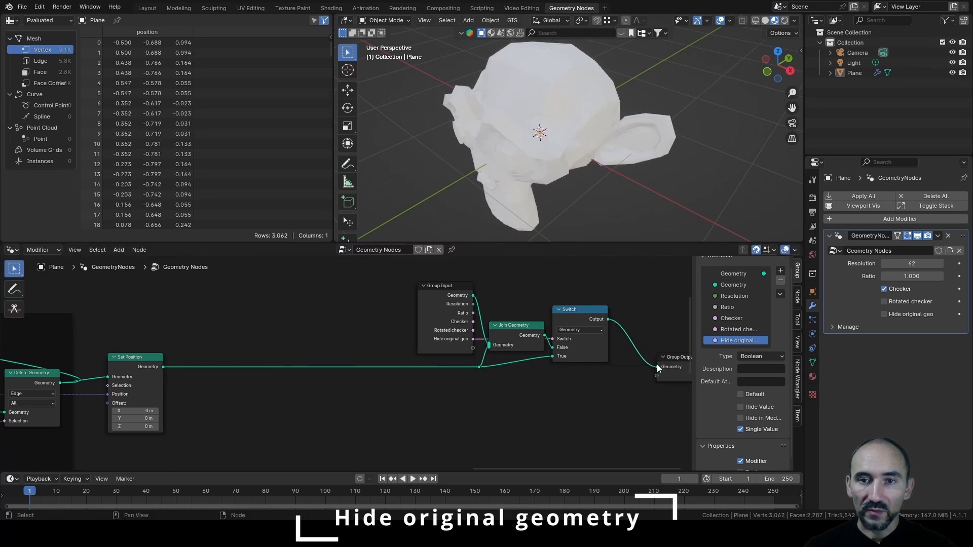
key(alt+z)
scroll(592, 138, up, 3)
key(alt+z)
middle_drag(591, 138, 607, 156)
key(alt+z)
scroll(530, 179, down, 3)
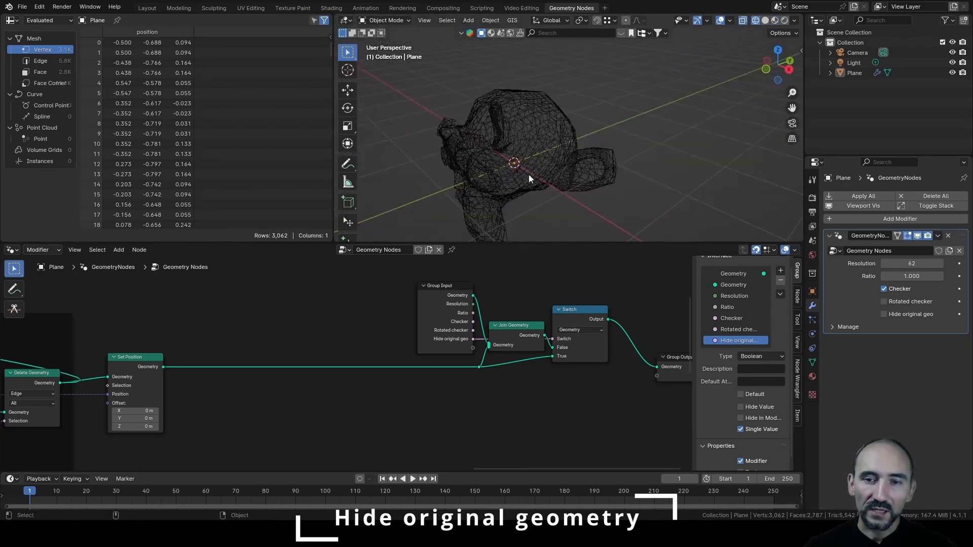
Hide the Group Input's unused sockets and frame the Group Input, Join Geometry and Switch nodes under the label "Hide original geometry".
click(458, 320)
key(ctrl+h)
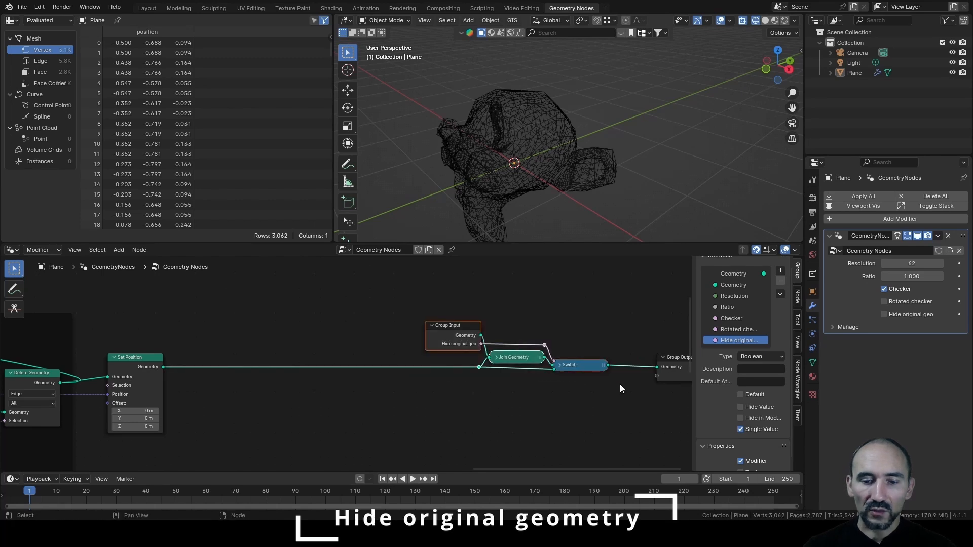
key(ctrl+j)
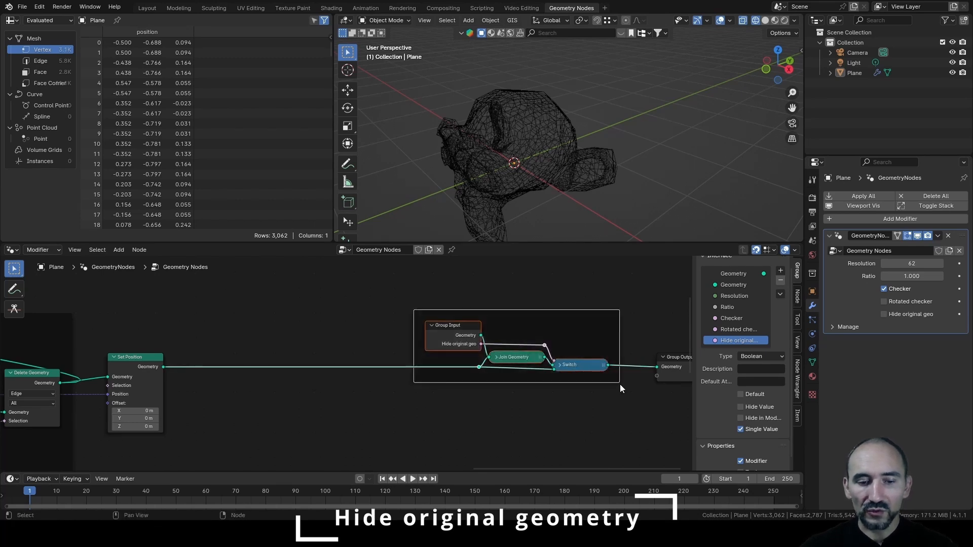
key(F2)
text(Hide ori)
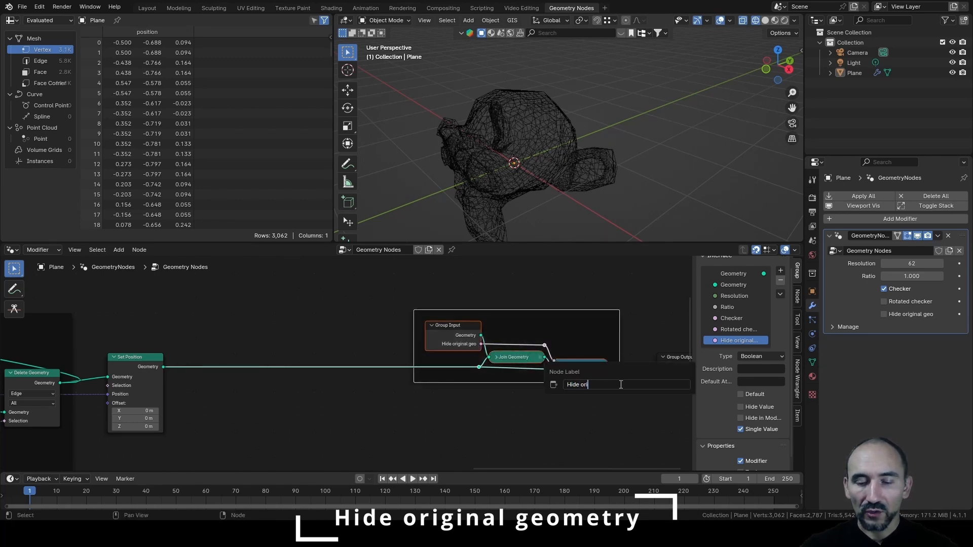
text(ginal geometry)
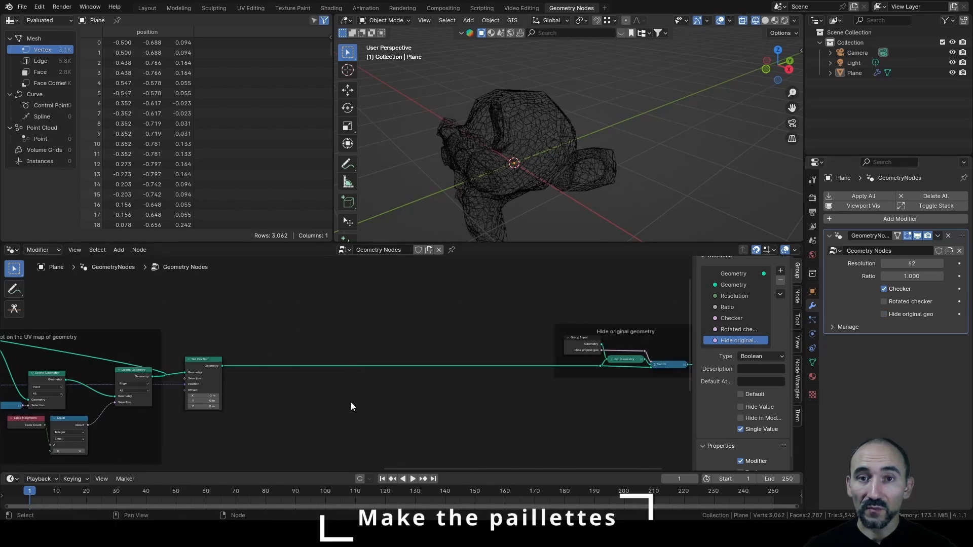
Insert an Instance on Points node between the final Set Position and the Hide original geometry frame.
scroll(351, 402, up, 2)
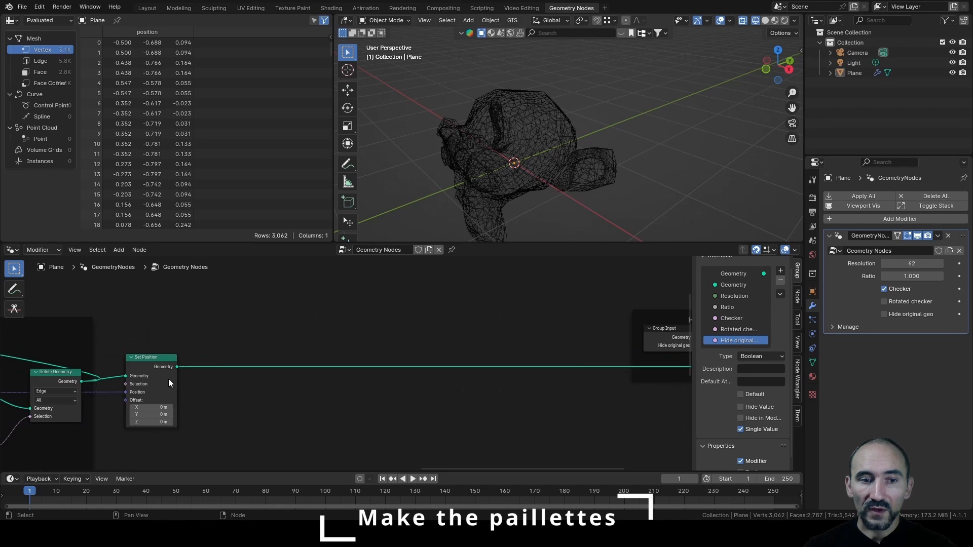
scroll(298, 373, down, 2)
middle_drag(298, 373, 328, 367)
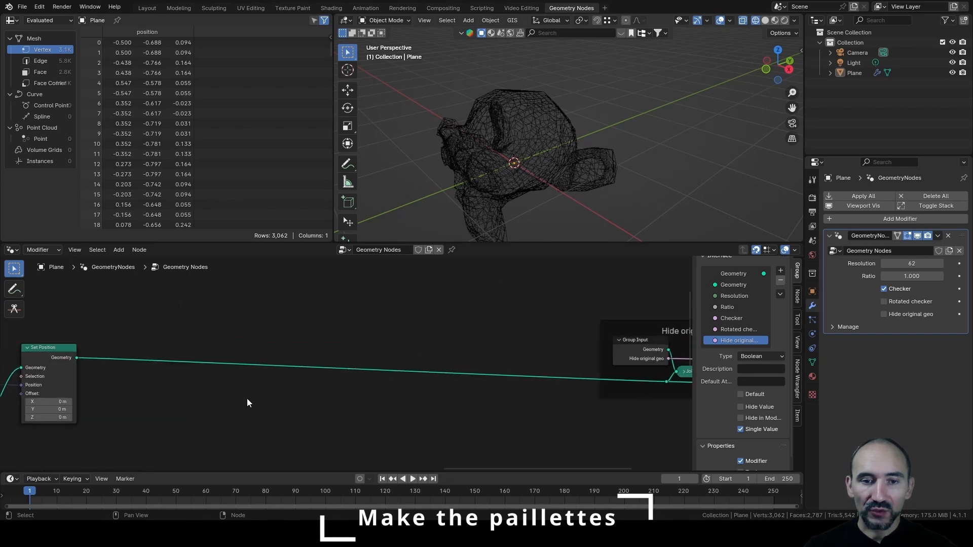
key(F3)
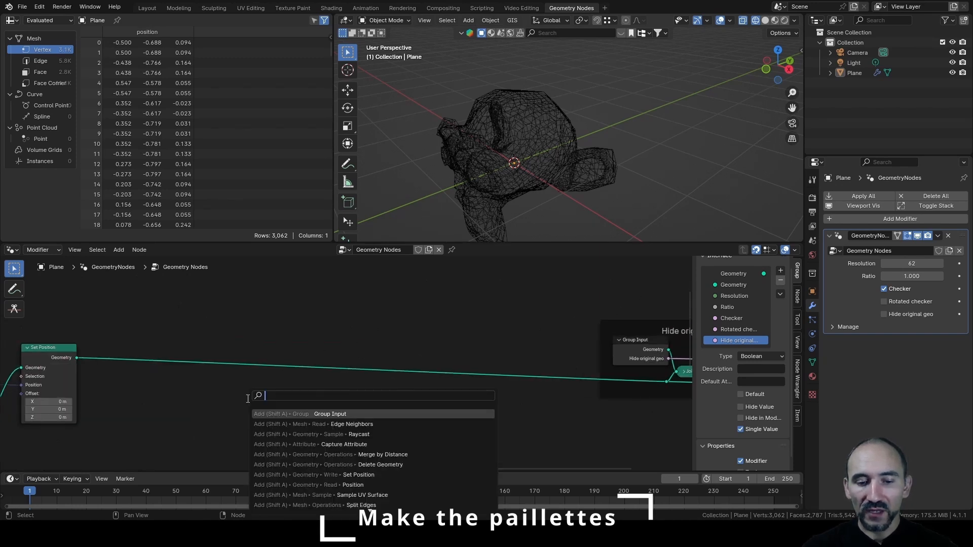
text(instance on)
key(Return)
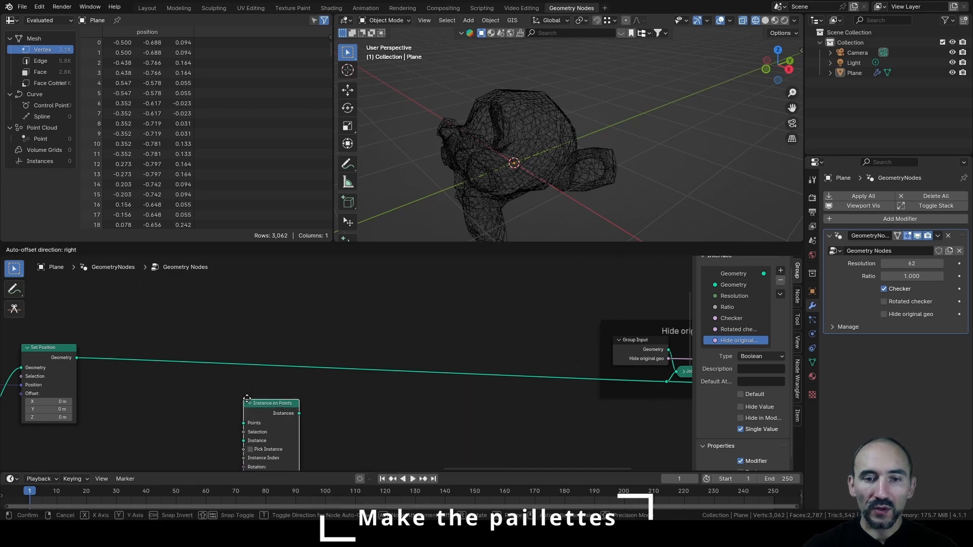
click(470, 335)
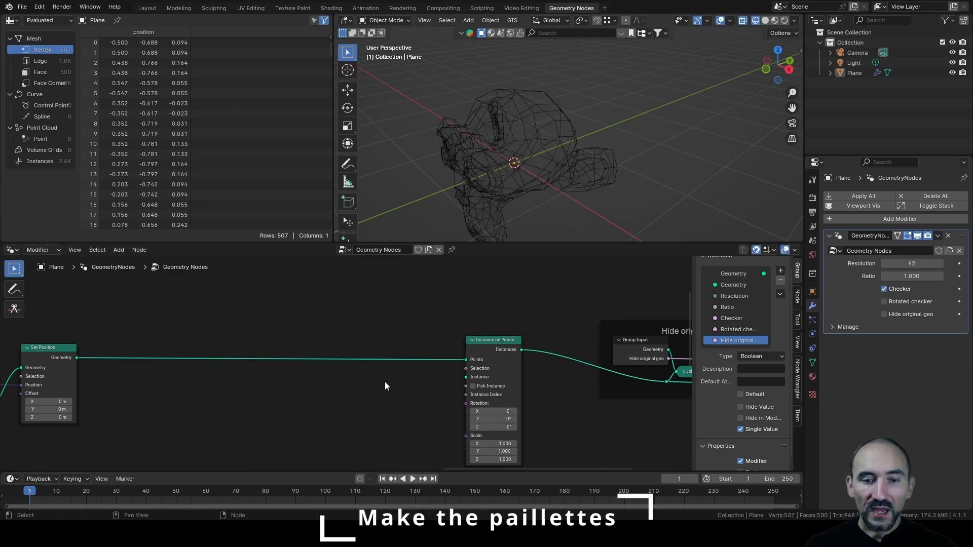
Add a Curve Circle node and connect its Curve output to the Instance socket of Instance on Points.
key(F3)
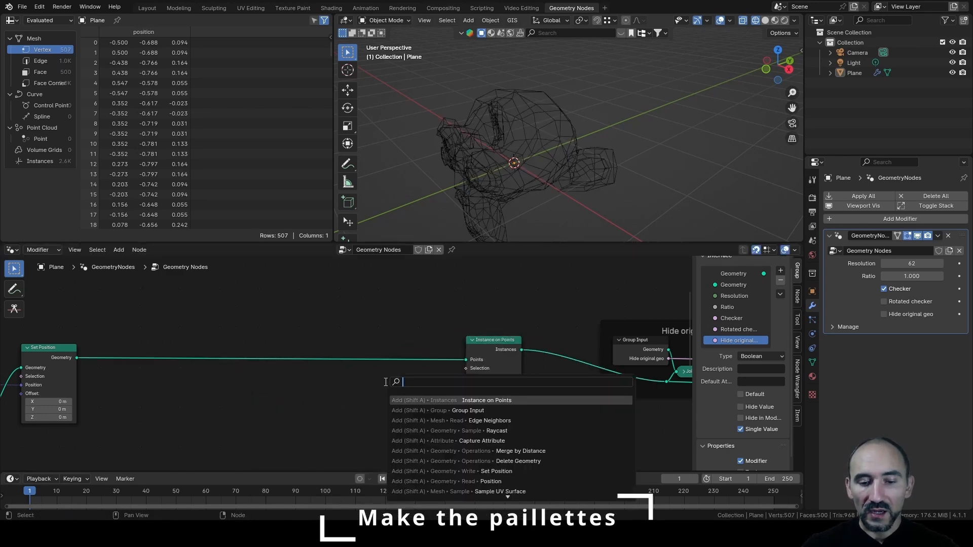
text(curve circle)
key(Return)
click(290, 383)
drag(348, 382, 378, 384)
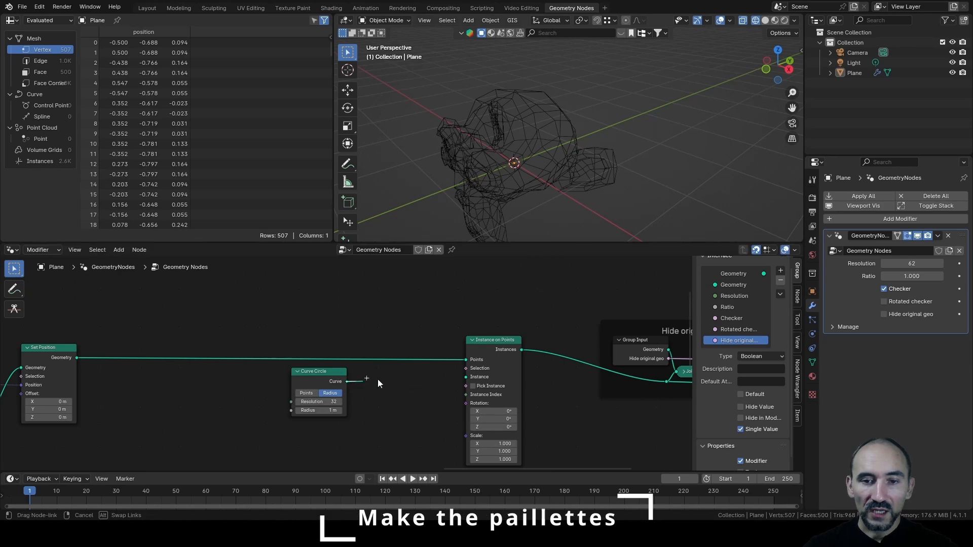
drag(467, 376, 466, 377)
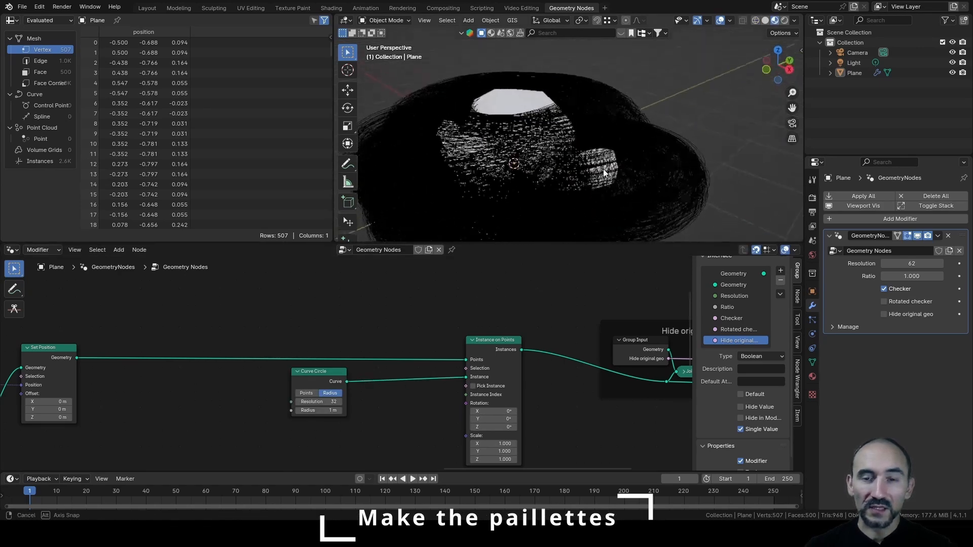
Expose the Curve Circle's Radius as a new group input through its own Group Input node.
scroll(325, 387, up, 3)
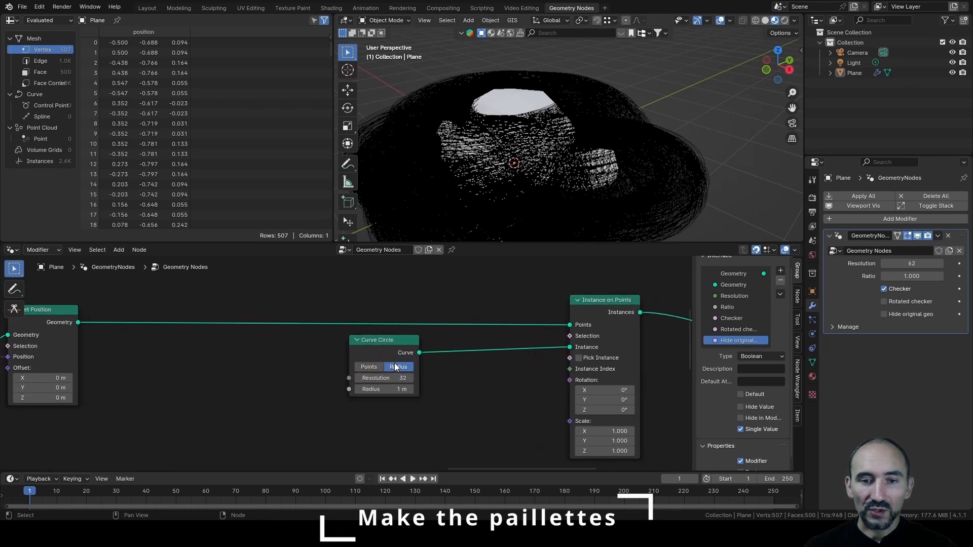
drag(349, 389, 292, 390)
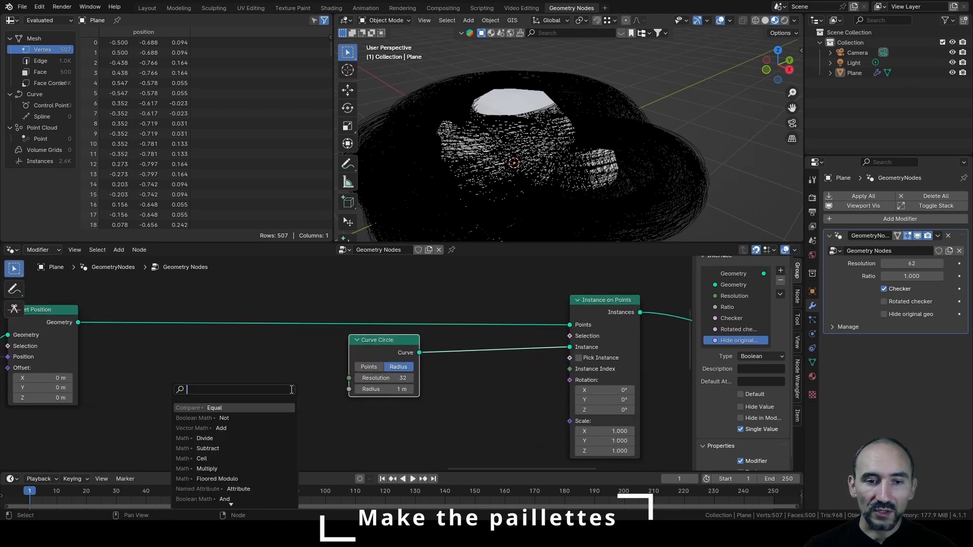
text(group)
key(Return)
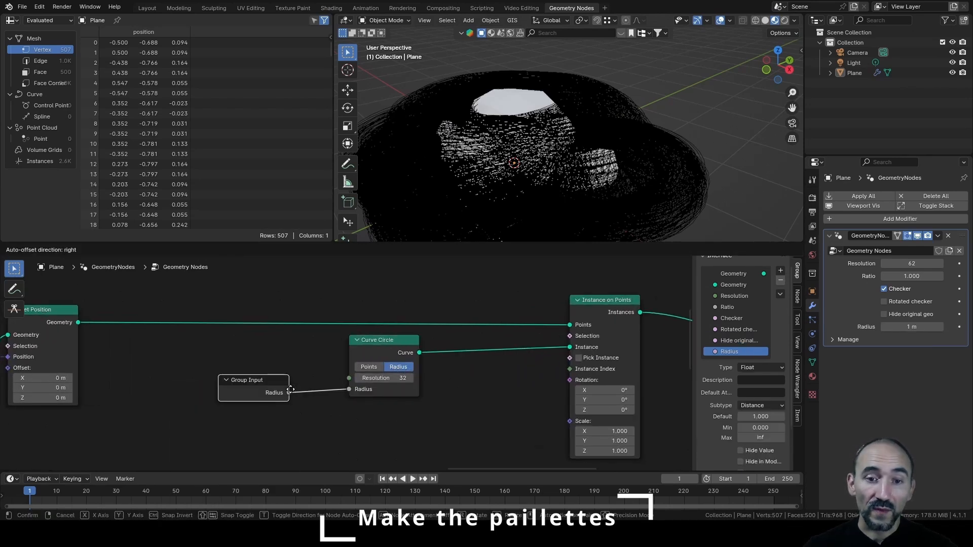
click(291, 390)
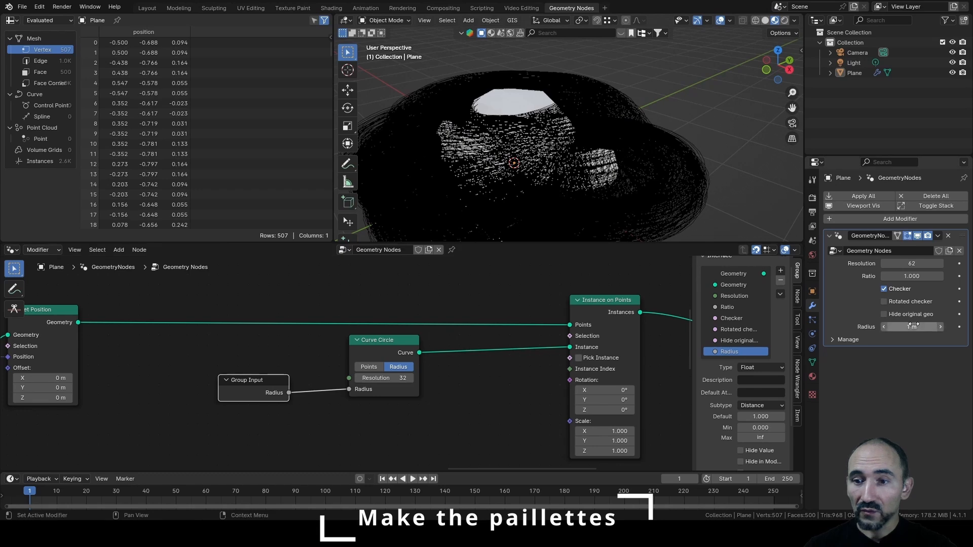
Move the Radius input directly below Ratio in the node group interface.
scroll(735, 401, down, 3)
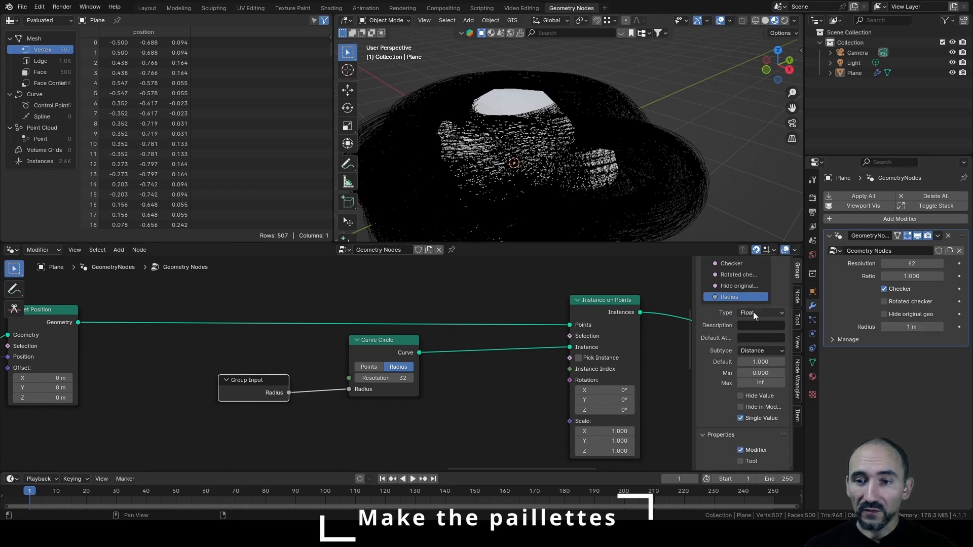
scroll(745, 340, up, 4)
drag(735, 348, 734, 323)
Set the modifier's Radius to 0.03 m and inspect the instanced circles on the mesh.
click(900, 289)
text(0.03)
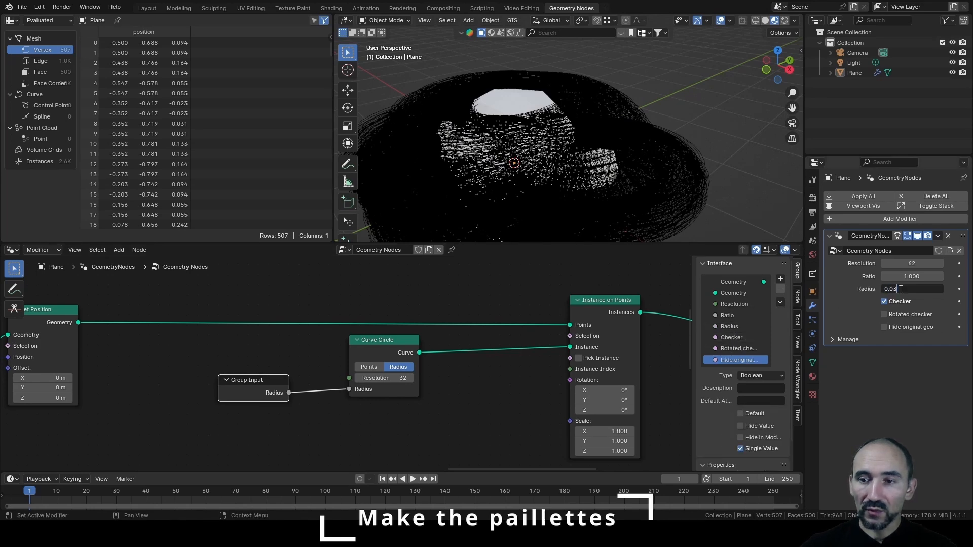
key(Return)
scroll(533, 127, up, 5)
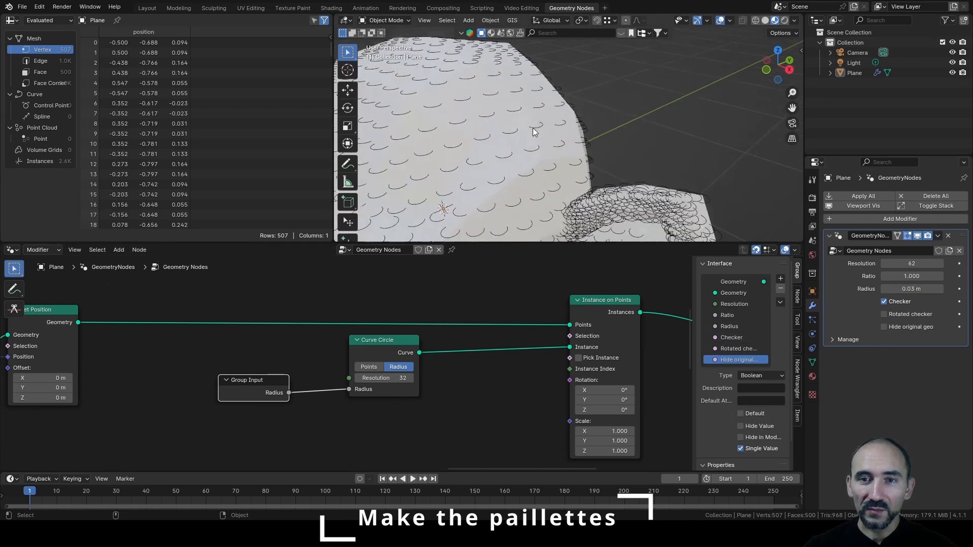
middle_drag(533, 128, 583, 114)
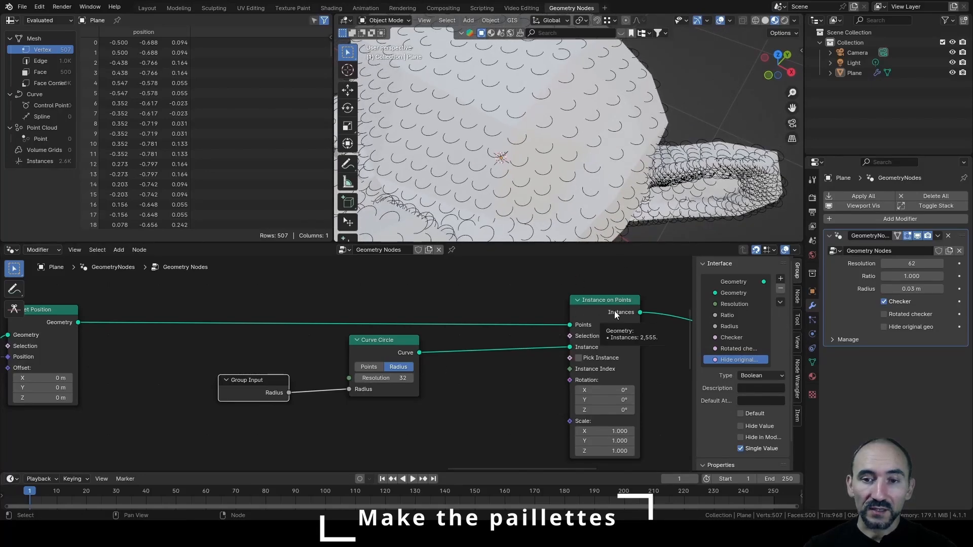
Insert a Fill Curve node set to N-gons between Curve Circle and Instance on Points.
drag(419, 353, 447, 373)
text(fill)
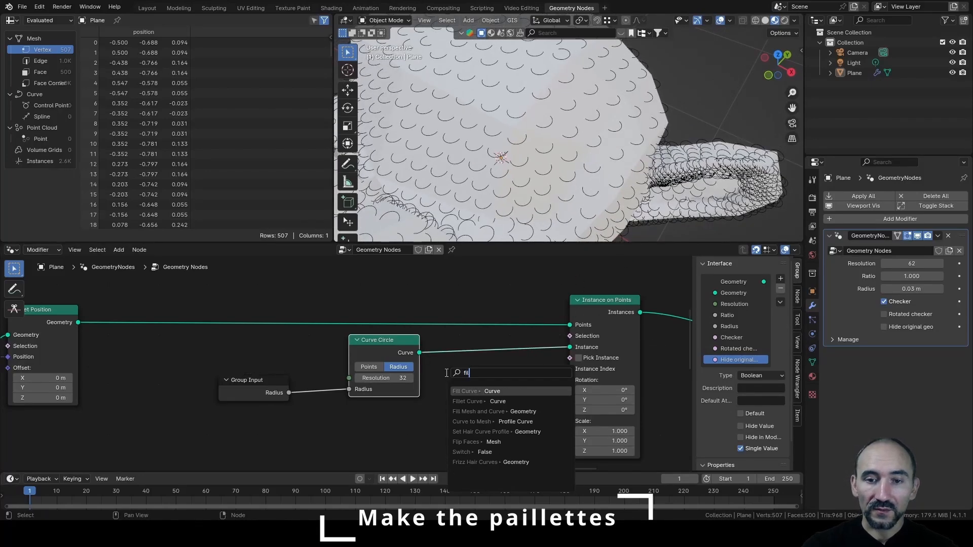
key(Return)
click(425, 344)
click(479, 366)
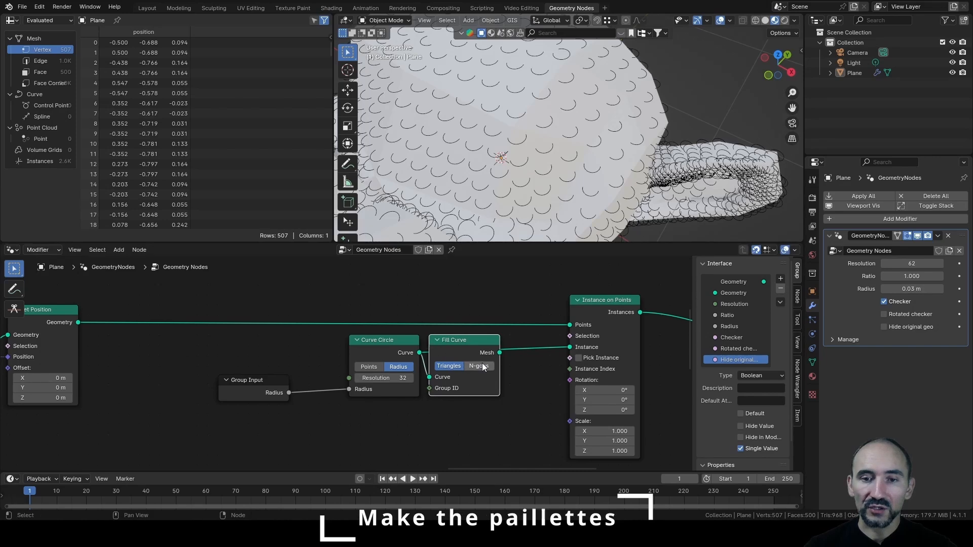
Feed the Fill Curve mesh into Instance on Points, enable Hide original geo in the modifier, and place the Radius Group Input closer to Curve Circle.
drag(500, 353, 571, 348)
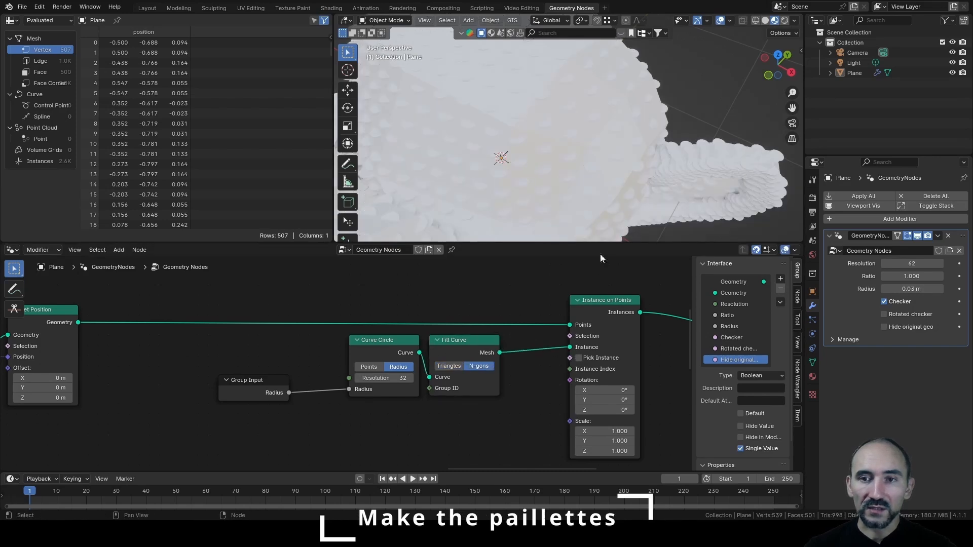
click(904, 329)
middle_drag(516, 137, 561, 116)
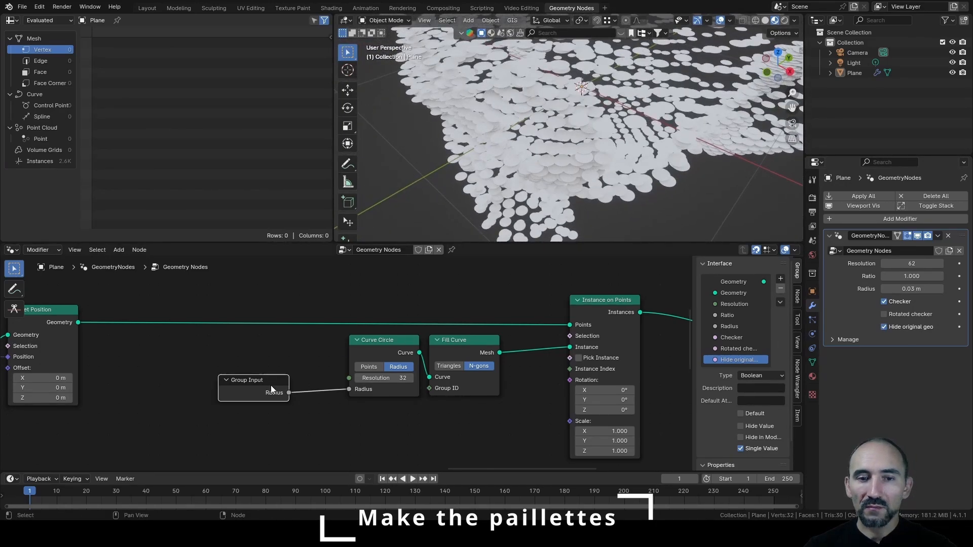
drag(271, 385, 322, 375)
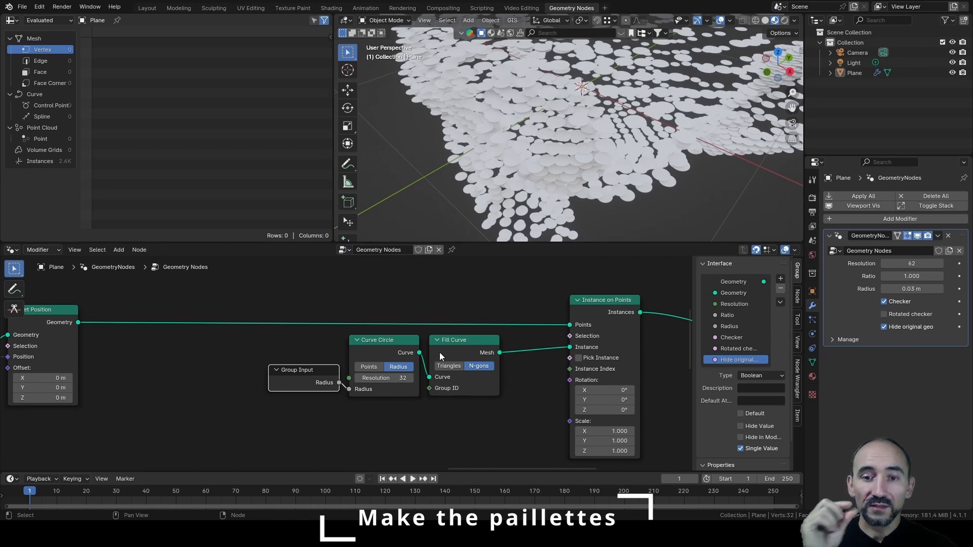
Duplicate the Curve Circle node below the original, and shift the original circle and its Group Input away from Fill Curve.
click(287, 430)
scroll(287, 430, down, 1)
middle_drag(287, 430, 329, 367)
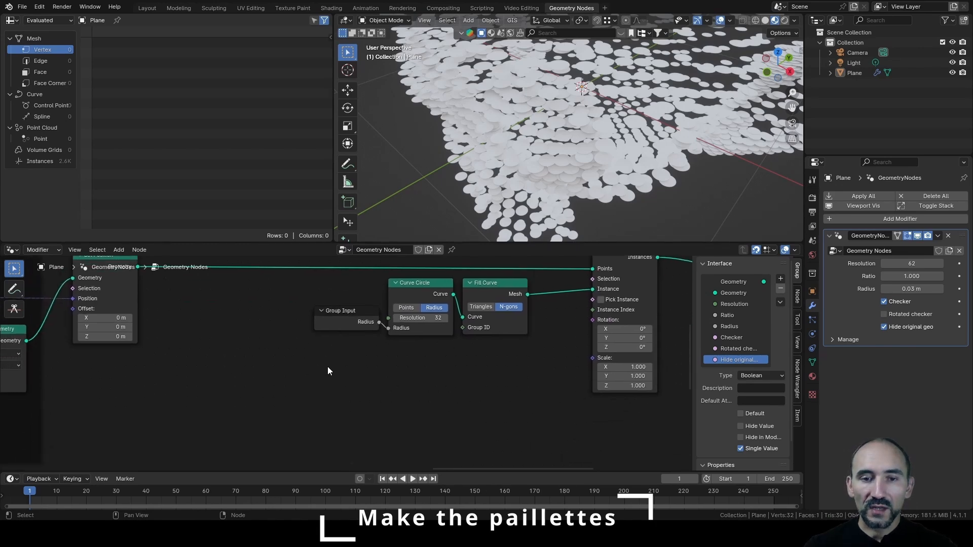
click(414, 288)
key(shift+d)
click(350, 383)
click(343, 321)
drag(343, 321, 278, 321)
drag(396, 300, 330, 299)
Add another Group Input node beside the duplicated Curve Circle.
click(440, 374)
key(shift+a)
text(group i)
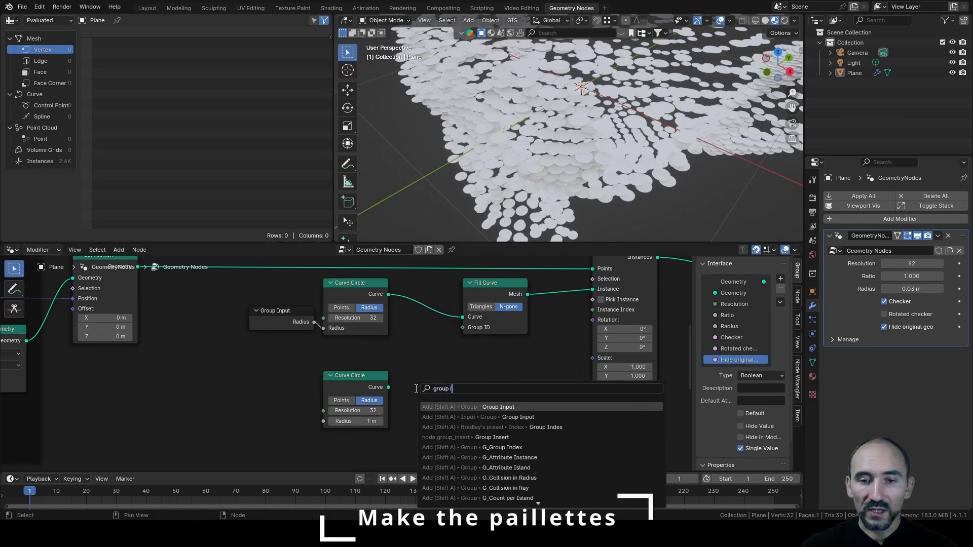
key(Return)
click(157, 360)
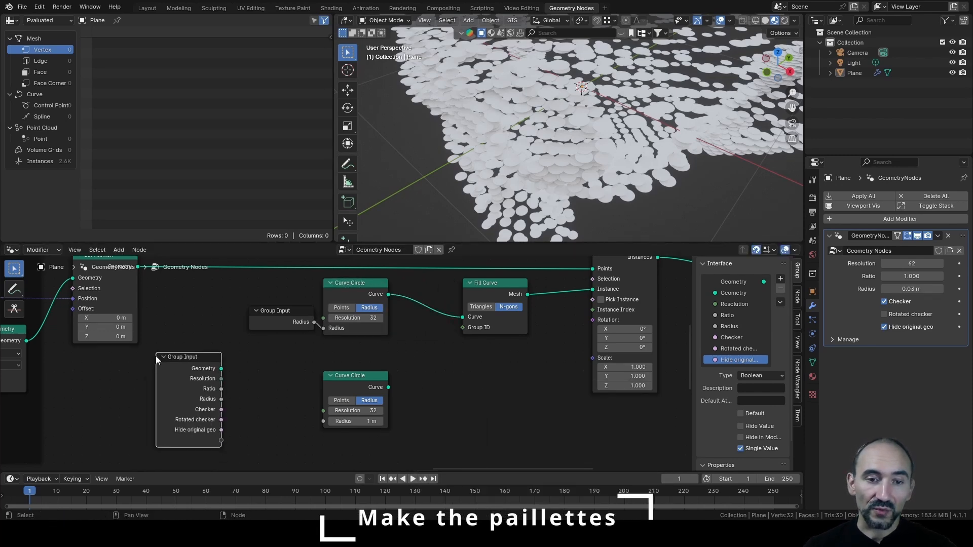
Create a new Boolean group input named Hole.
click(781, 278)
click(786, 291)
double_click(739, 371)
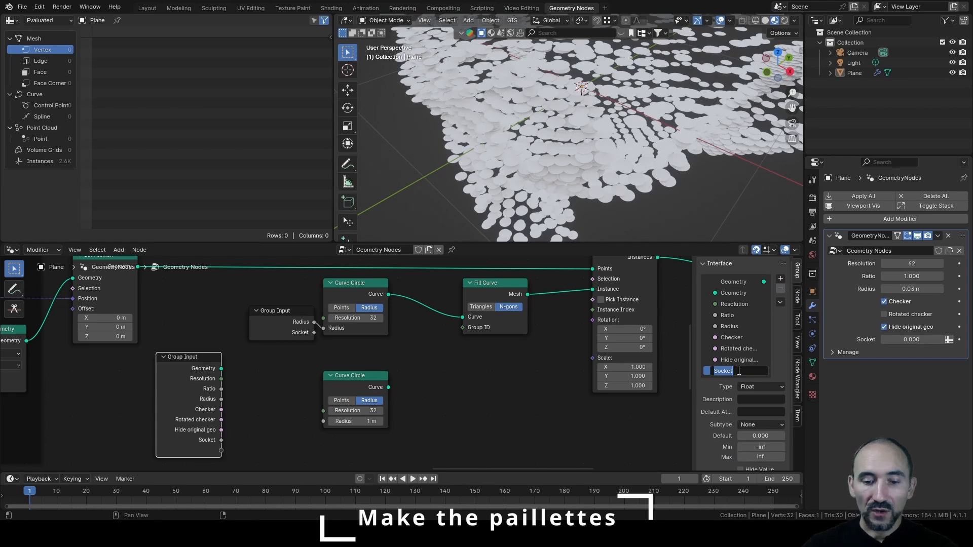
text(Hole)
key(Return)
click(761, 387)
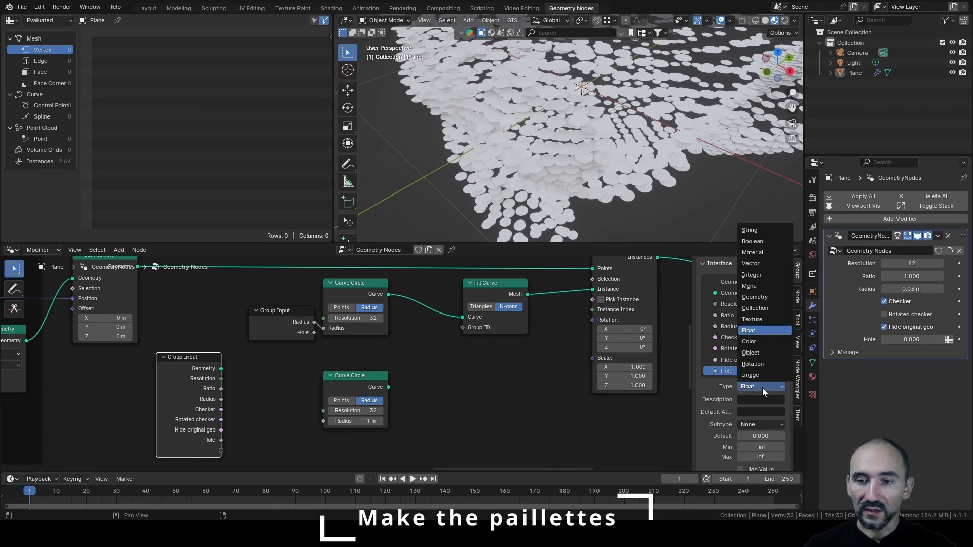
click(764, 269)
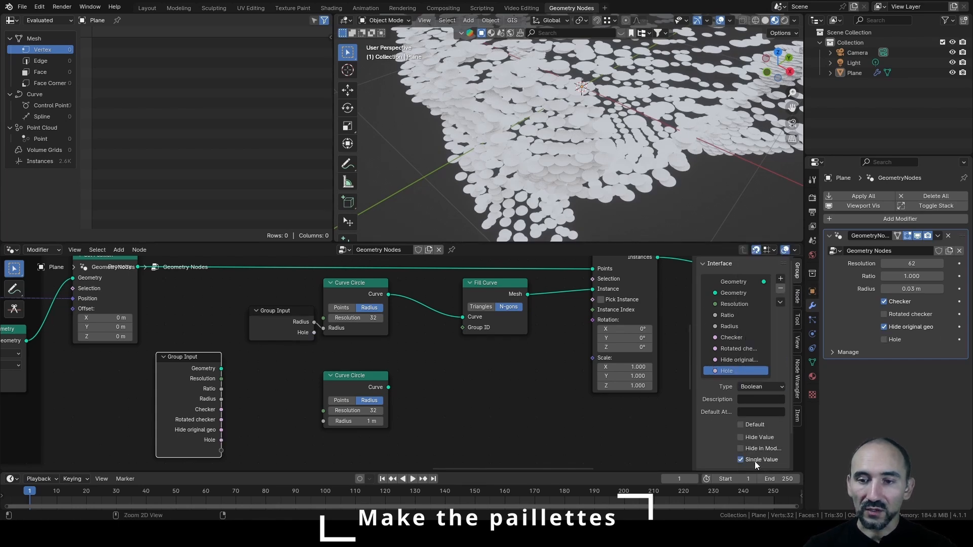
Add a Geometry Switch node controlled by Hole, and move the duplicated Curve Circle clear of it.
drag(222, 440, 266, 408)
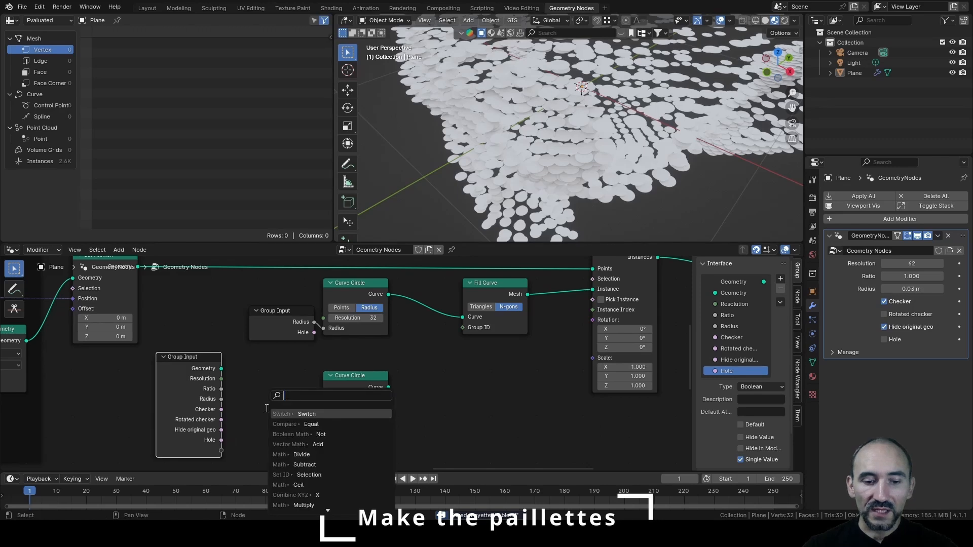
text(swi)
key(Return)
click(414, 343)
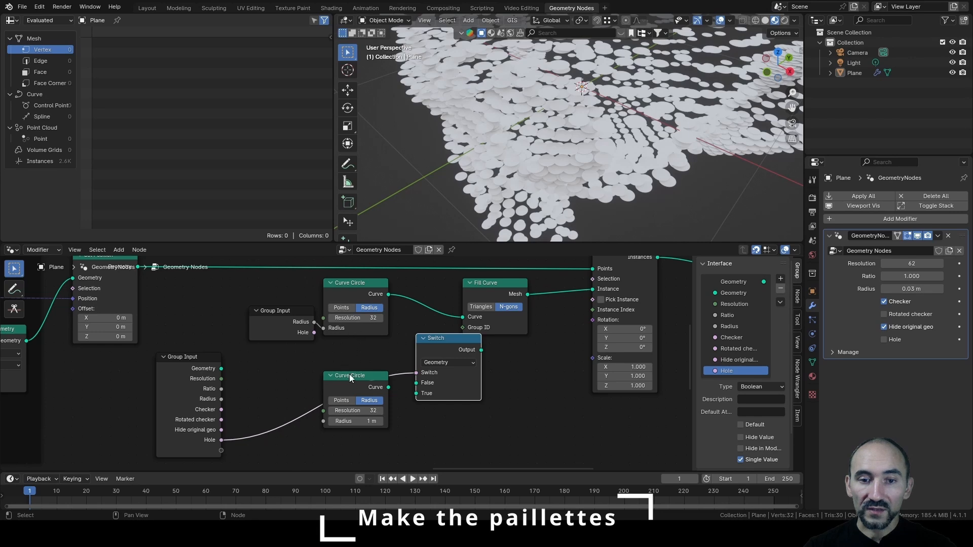
drag(349, 374, 361, 414)
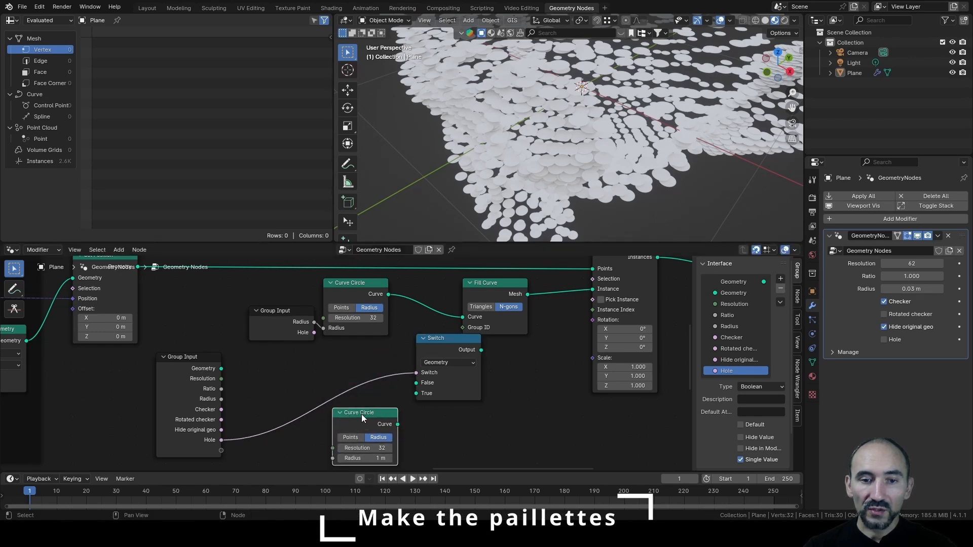
middle_drag(361, 415, 359, 398)
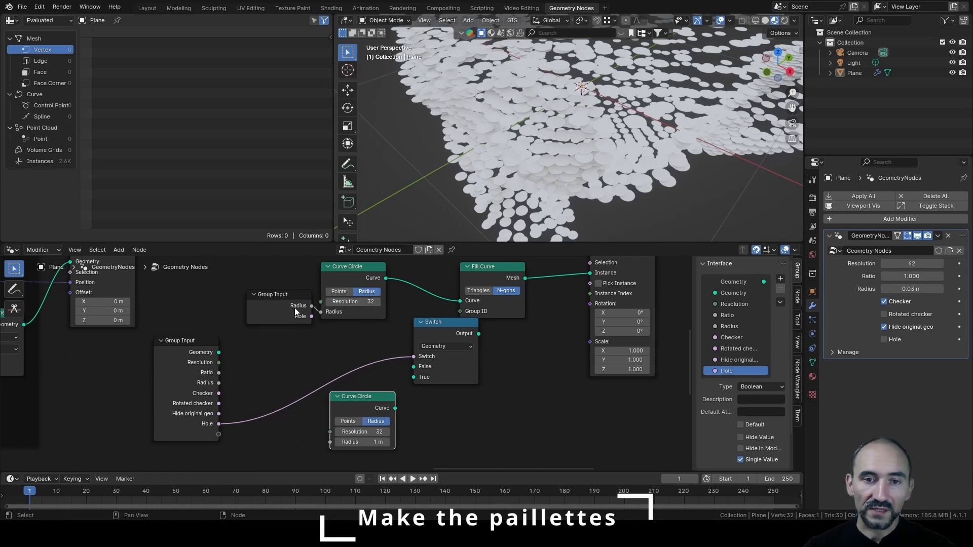
Multiply the Radius input by 0.3 with a Multiply node and feed the result into the duplicated Curve Circle's Radius.
drag(294, 308, 248, 307)
drag(353, 270, 316, 269)
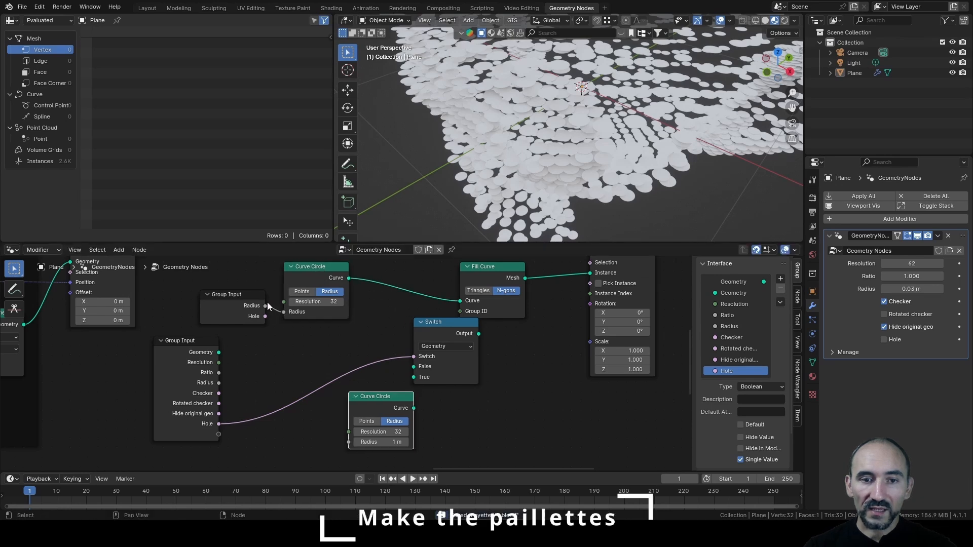
click(262, 307)
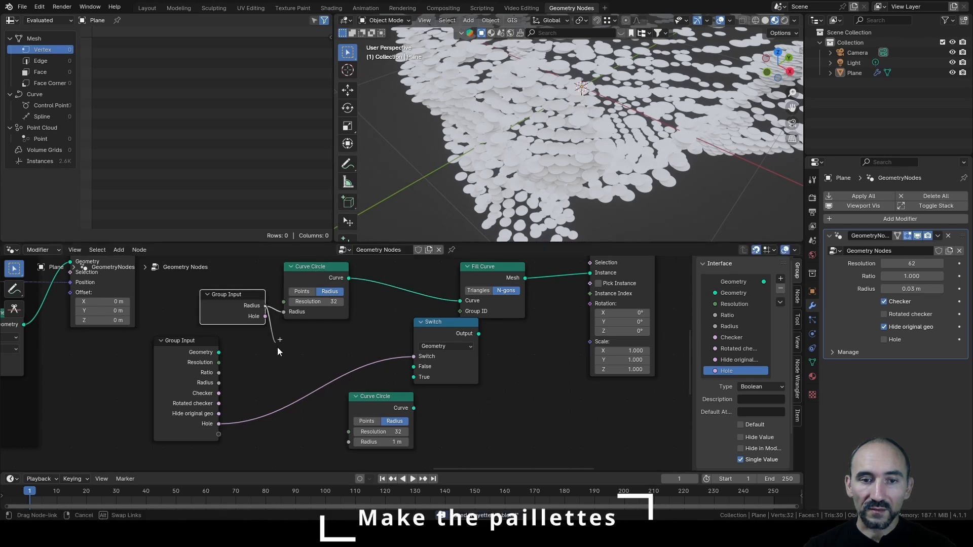
key(shift+a)
text(mul)
key(Return)
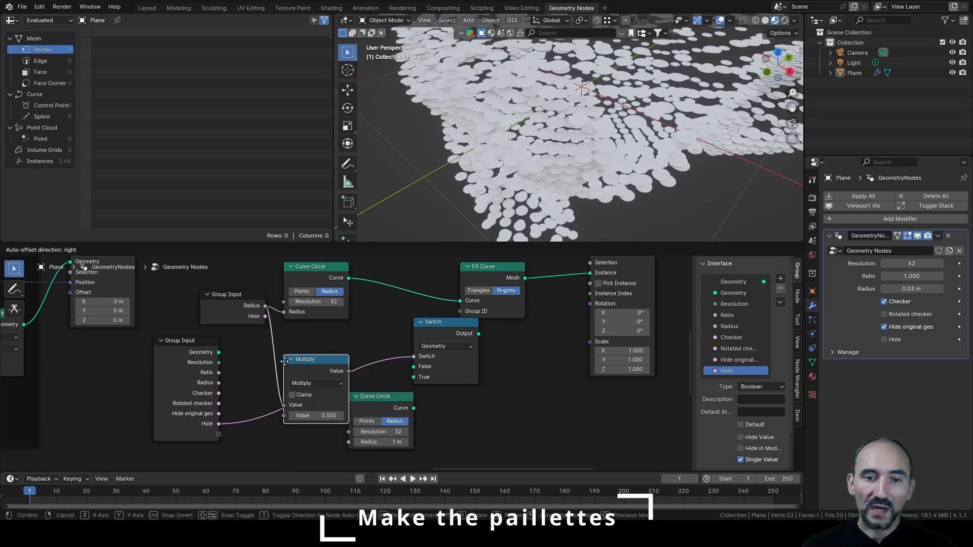
click(284, 330)
drag(306, 330, 306, 340)
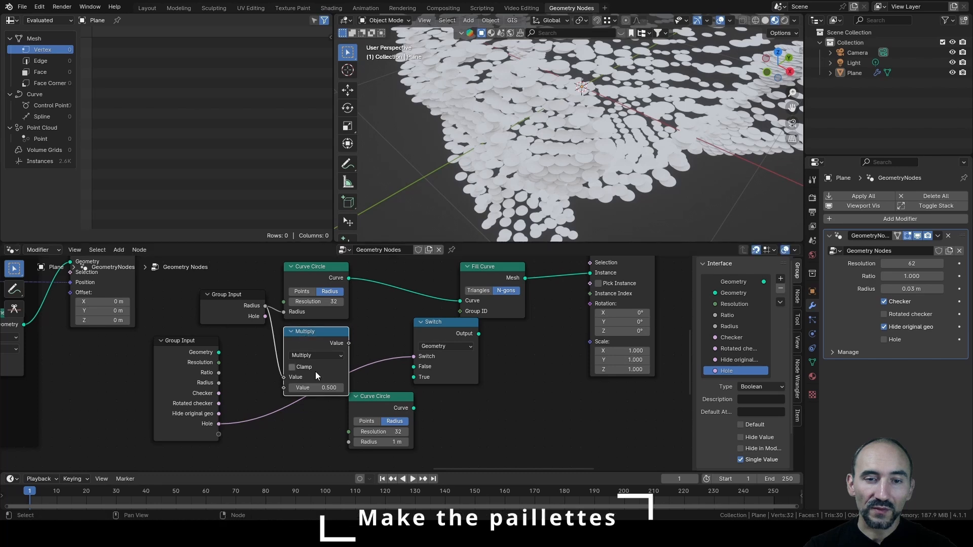
drag(319, 388, 304, 388)
drag(375, 397, 394, 396)
drag(348, 344, 368, 442)
drag(393, 403, 384, 403)
Combine both Curve Circles with a Join Geometry node feeding Fill Curve, and rearrange the Join Geometry, Switch and Fill Curve nodes.
ctrl+shift+right_drag(343, 307, 396, 409)
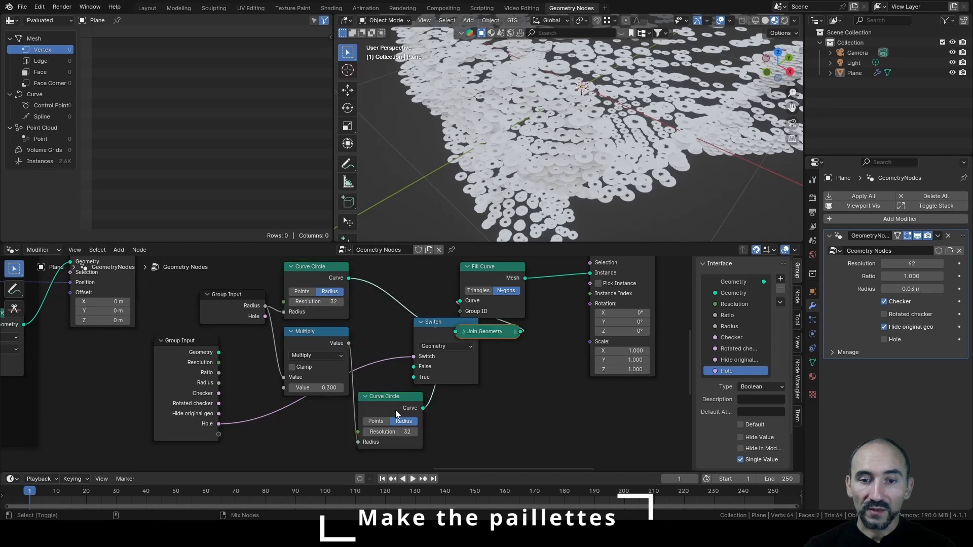
drag(484, 332, 415, 332)
drag(446, 323, 491, 375)
drag(554, 280, 536, 270)
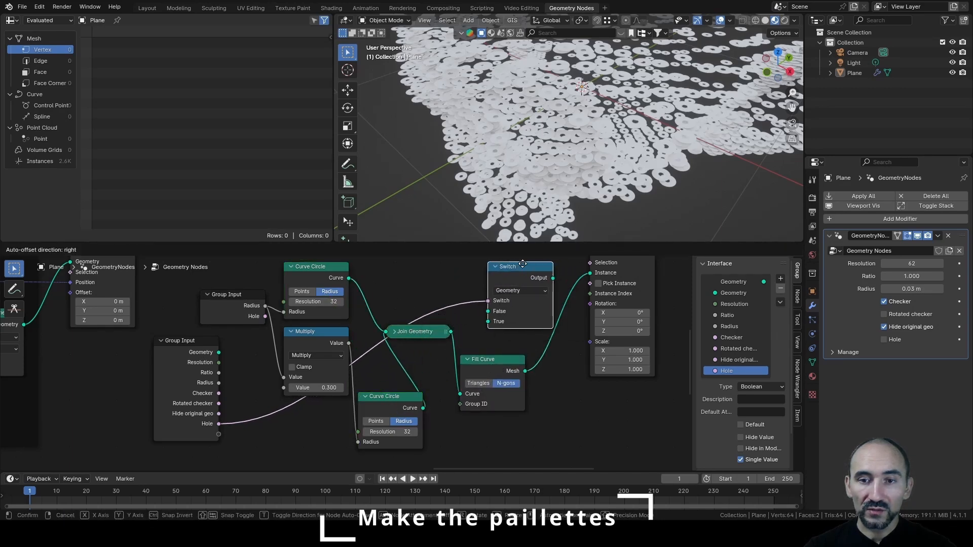
Hide the unused sockets of the Hole Group Input and place it beside the Switch node.
click(193, 376)
key(ctrl+h)
drag(193, 367, 463, 318)
click(472, 333)
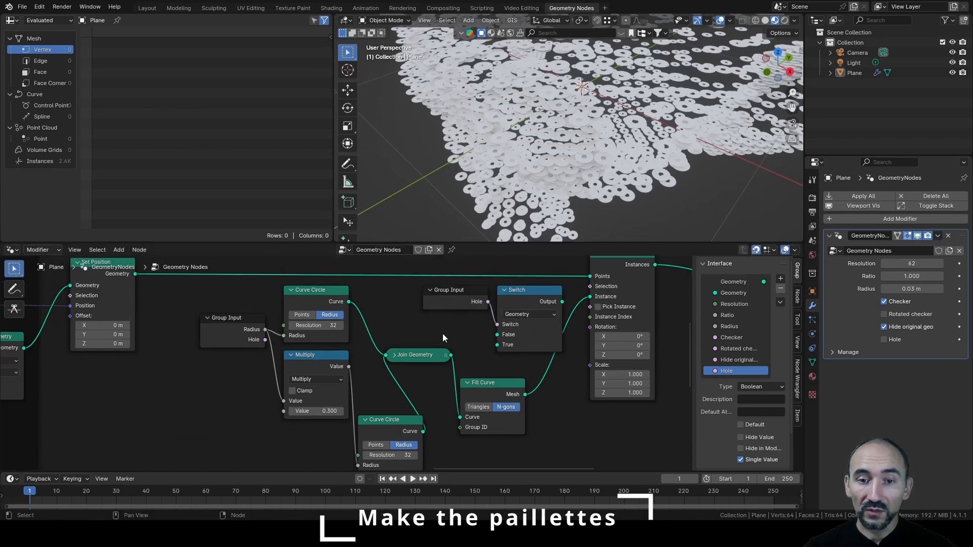
Wire the joined circles to the Switch's True input and the outer circle to False, and route the Switch into Fill Curve.
drag(484, 390, 502, 371)
drag(450, 354, 497, 345)
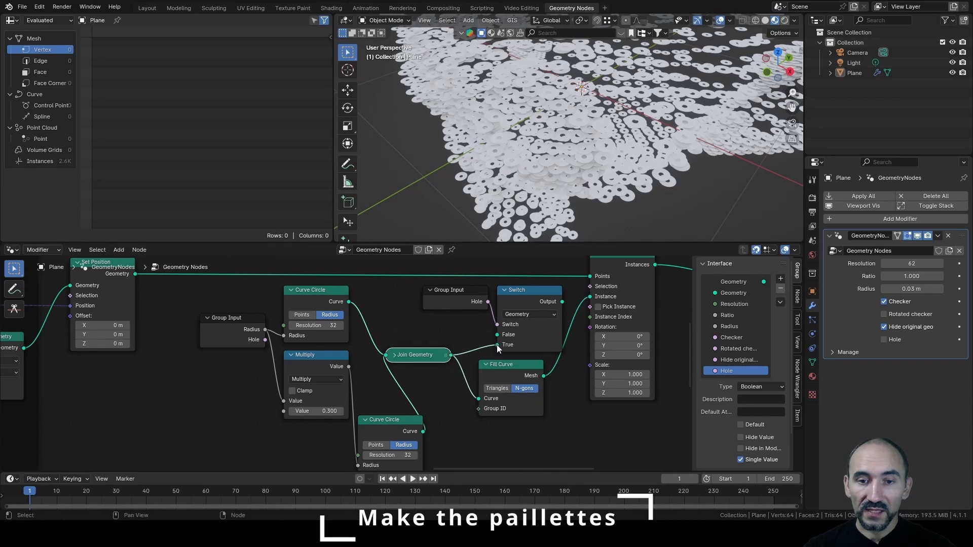
drag(349, 301, 497, 335)
drag(462, 303, 395, 303)
mouse_move(521, 292)
mouse_down()
mouse_move(465, 294)
mouse_move(504, 329)
mouse_move(479, 398)
mouse_move(538, 297)
mouse_up()
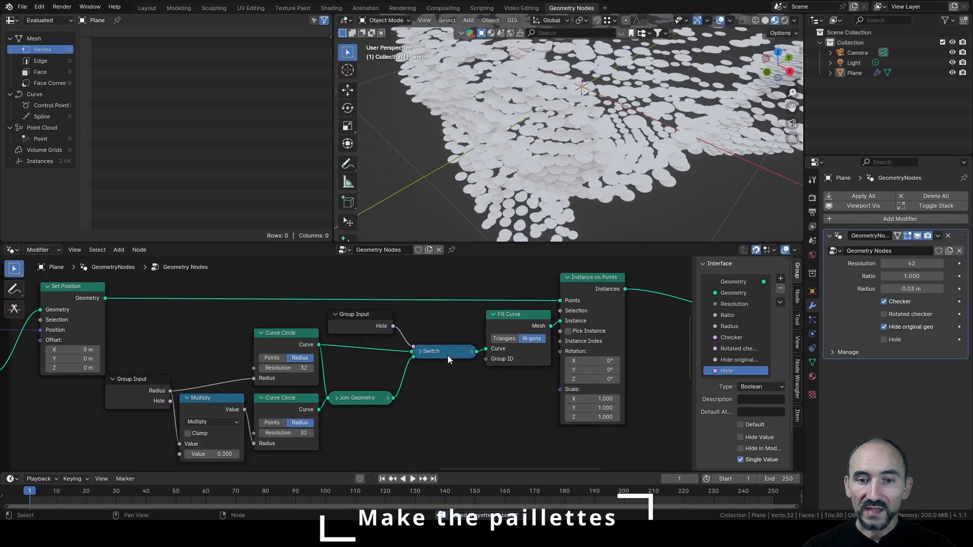
Enable Hole in the modifier and inspect the instanced paillettes up close.
click(895, 340)
scroll(619, 161, up, 5)
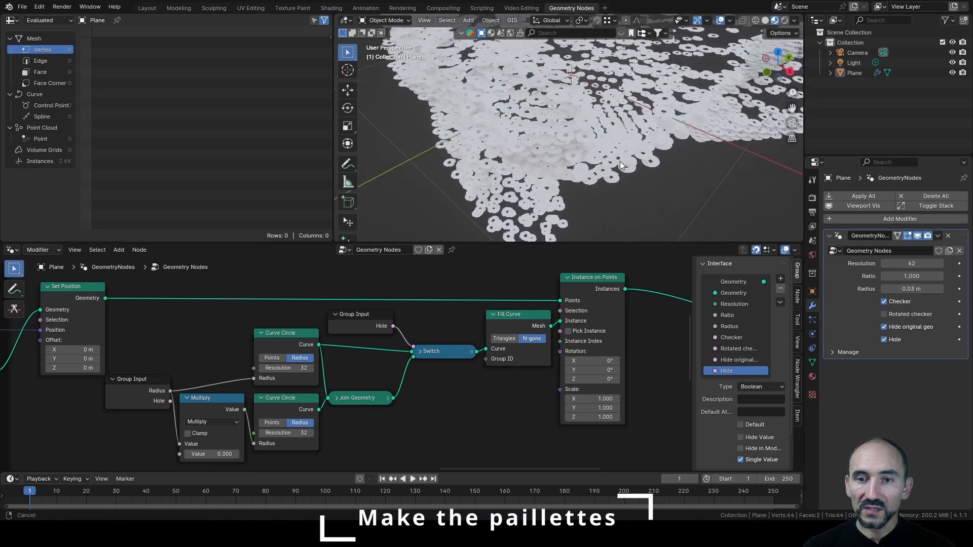
middle_drag(600, 151, 622, 167)
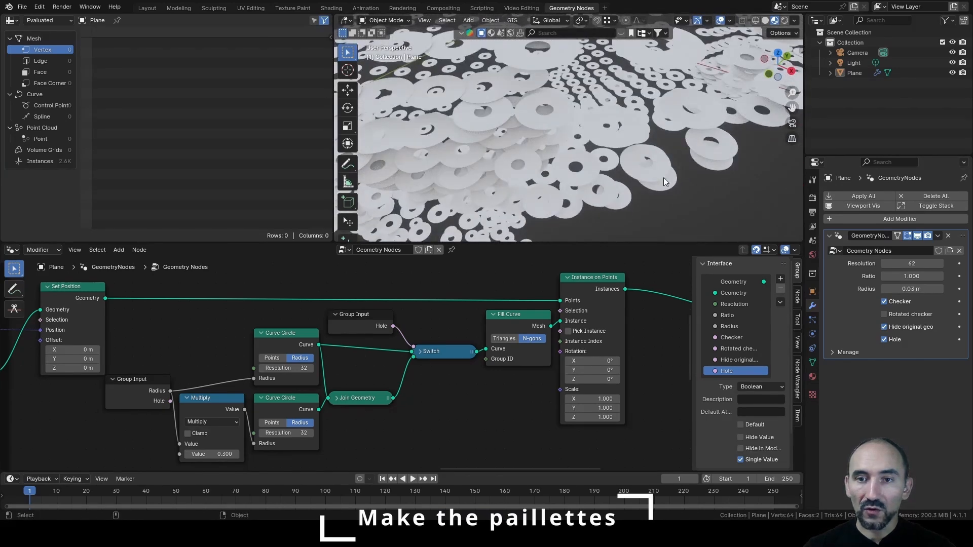
Preview the Curve Circle, Join Geometry and Fill Curve outputs with a temporary Viewer node, and delete the Viewer.
ctrl+shift+click(288, 342)
drag(391, 351, 478, 390)
scroll(481, 156, down, 3)
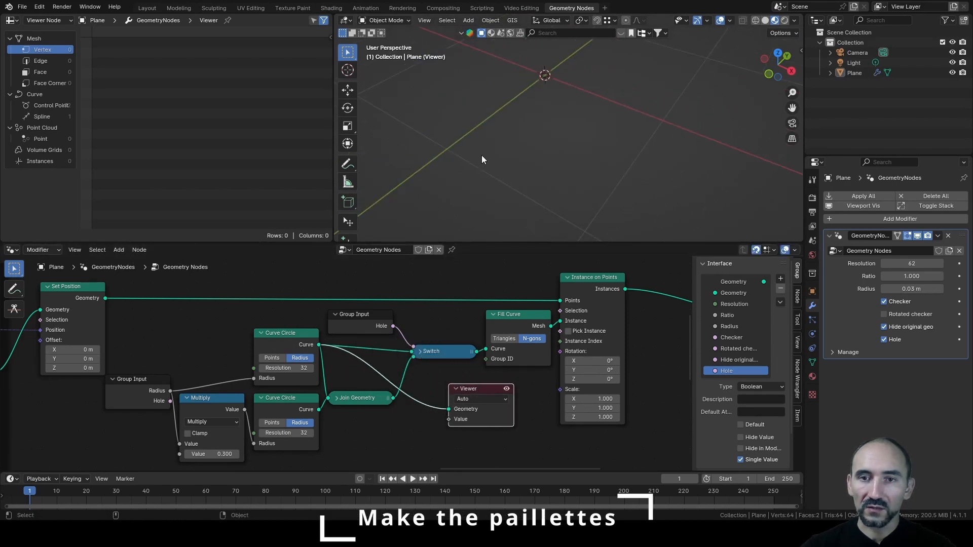
scroll(481, 159, down, 2)
ctrl+shift+click(351, 398)
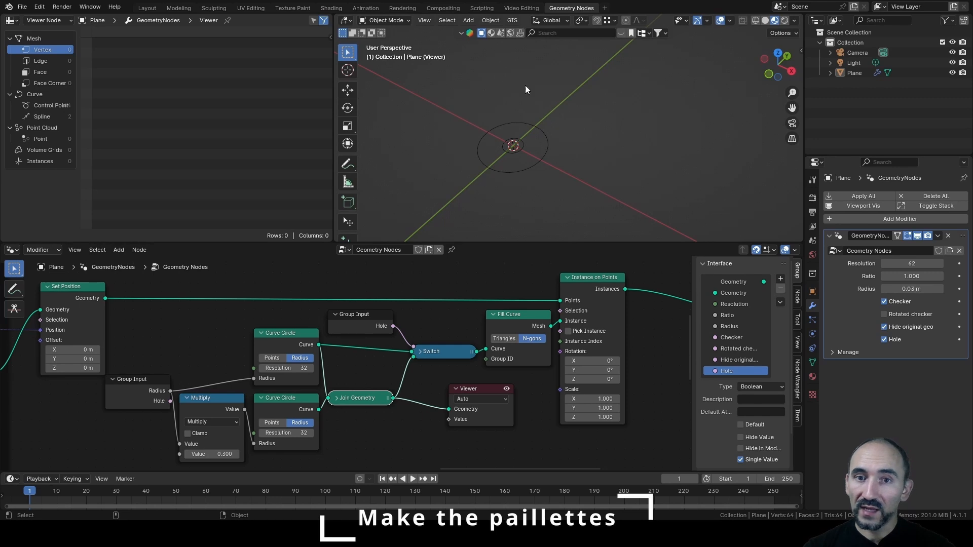
ctrl+shift+click(515, 327)
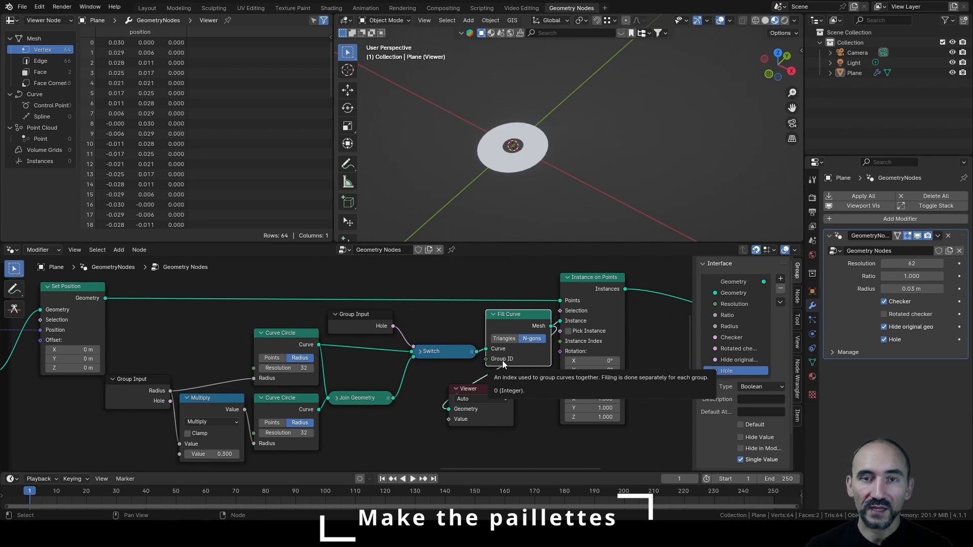
click(479, 388)
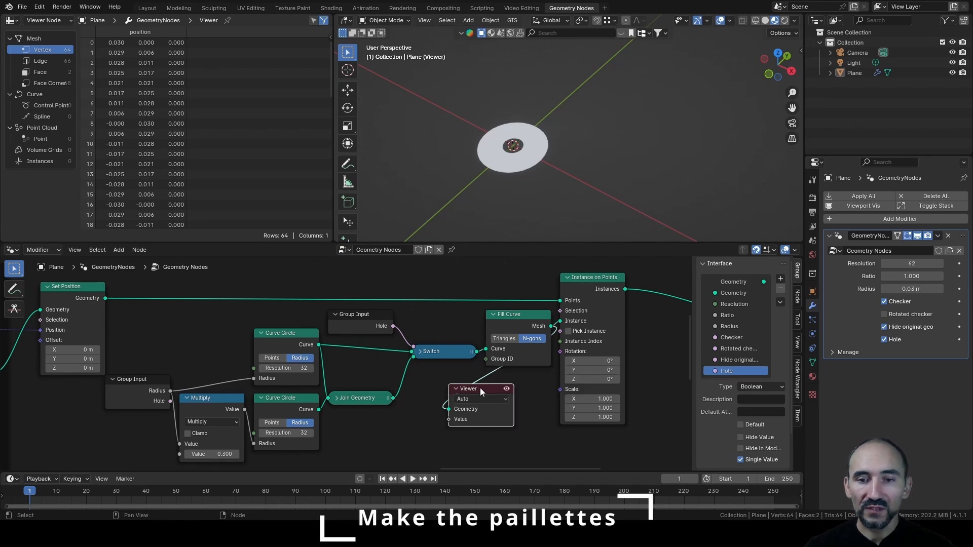
key(x)
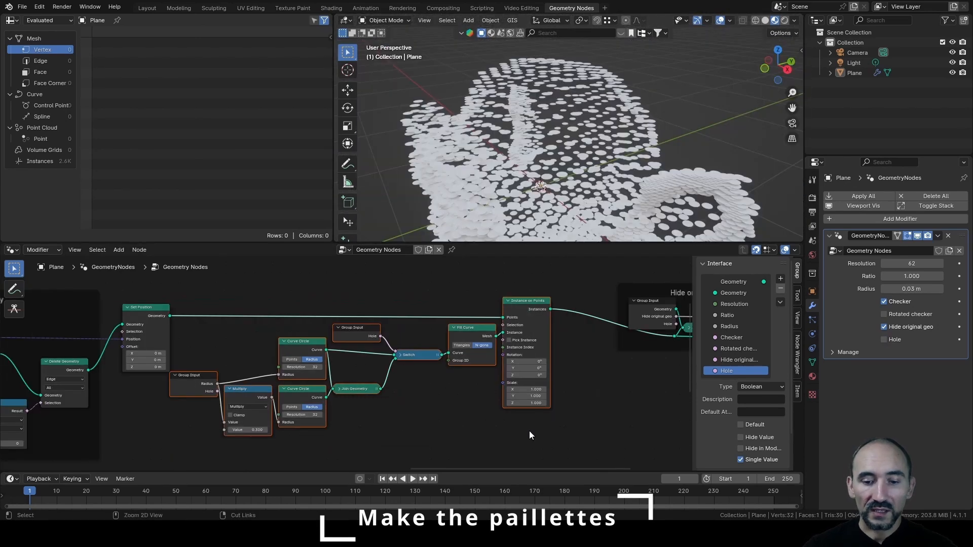
Group the selected circle, switch, fill and instancing nodes in a frame labelled Create payette.
key(ctrl+j)
key(F2)
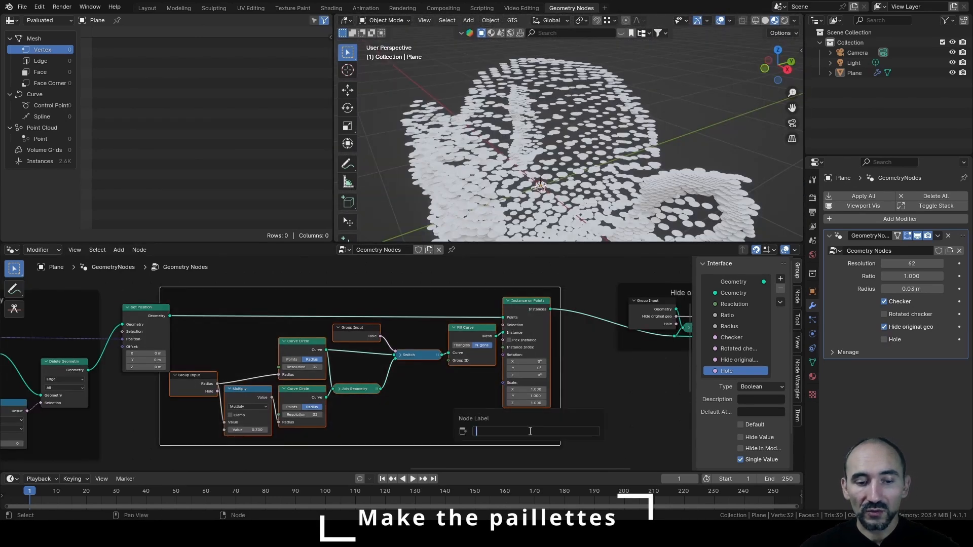
text(Create paye)
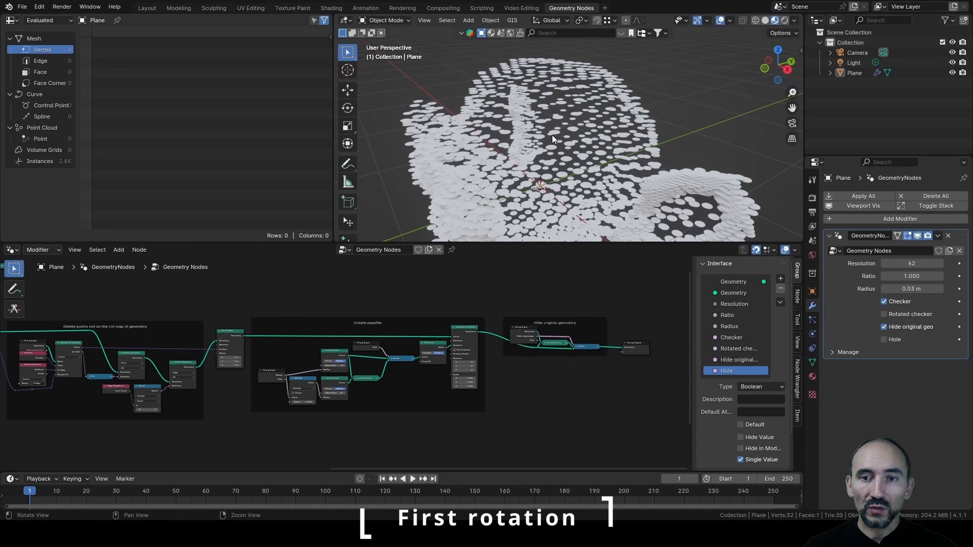
Increase the modifier's Resolution to 120 and inspect the density of the paillettes on the mesh.
mouse_move(552, 135)
middle_down()
mouse_move(579, 139)
mouse_move(561, 106)
mouse_move(564, 138)
middle_up()
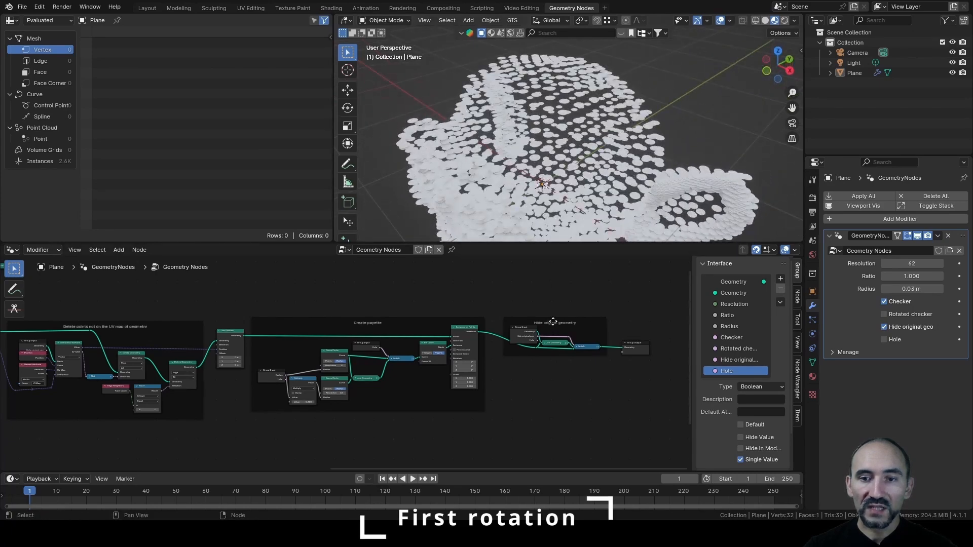
scroll(549, 326, up, 3)
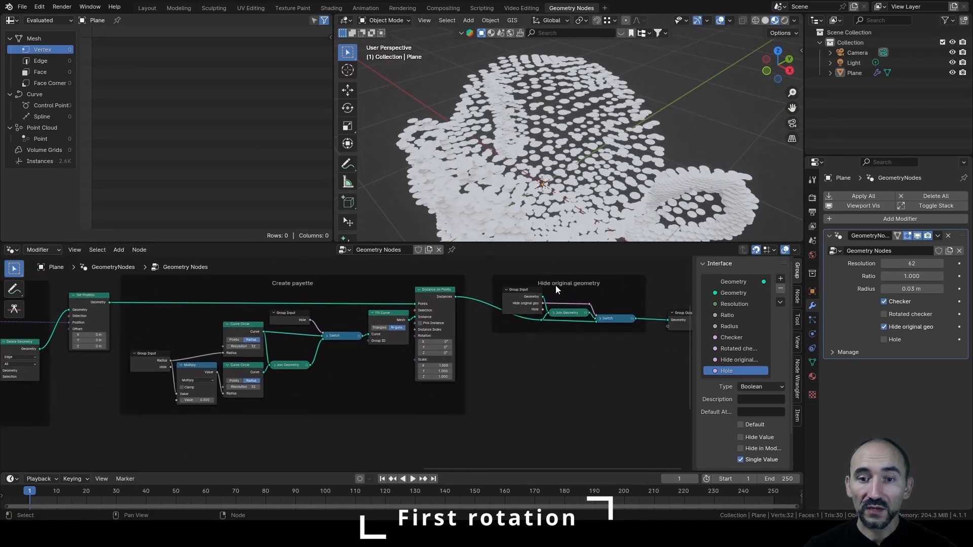
mouse_move(912, 264)
mouse_down()
mouse_move(964, 264)
mouse_move(912, 262)
mouse_up()
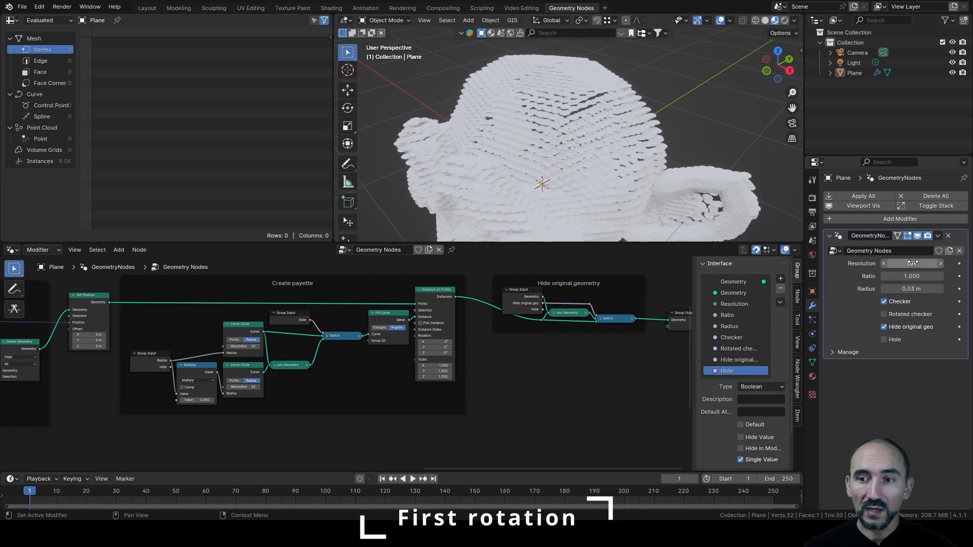
middle_drag(734, 197, 673, 142)
Move the Hide original geometry frame and the Group Output node farther away from the Create payette frame.
scroll(189, 298, down, 5)
drag(190, 289, 603, 424)
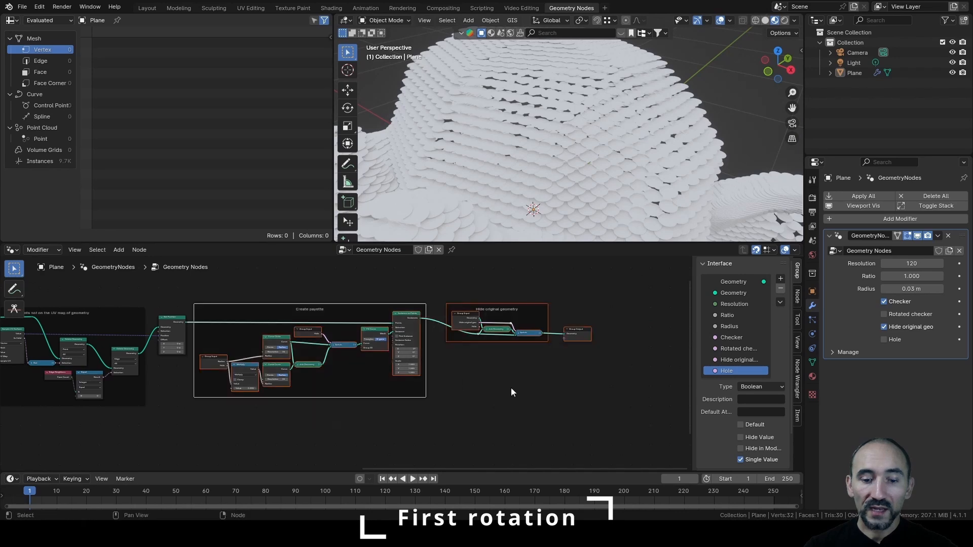
drag(349, 347, 502, 349)
Move the Group Input node in the Delete points frame up so it no longer overlaps the Position node.
middle_drag(285, 366, 586, 392)
scroll(362, 355, up, 2)
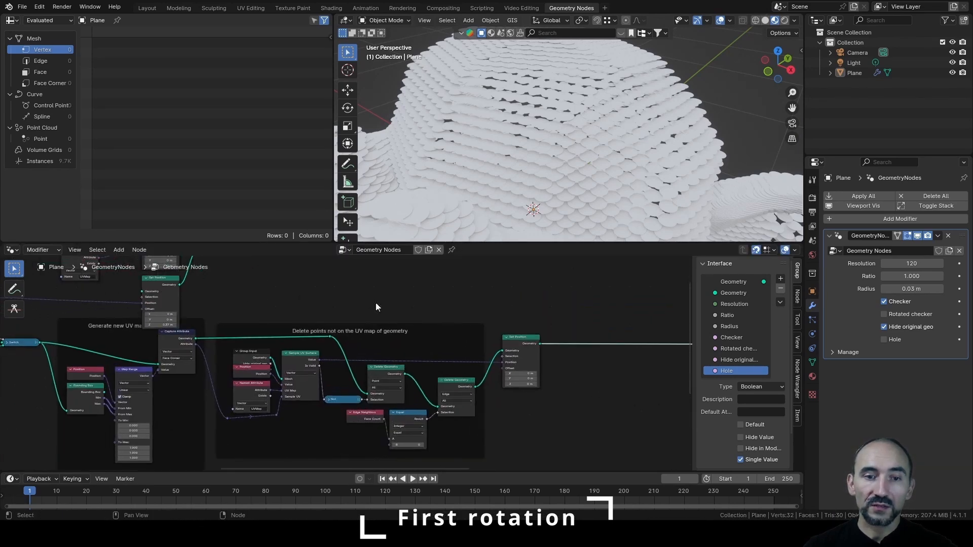
middle_drag(376, 303, 402, 294)
scroll(374, 363, up, 5)
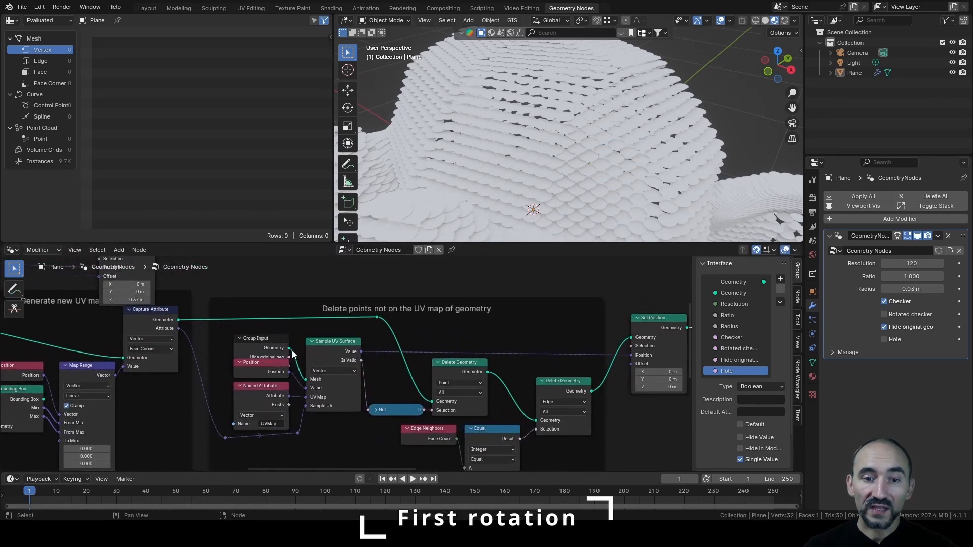
drag(276, 355, 275, 334)
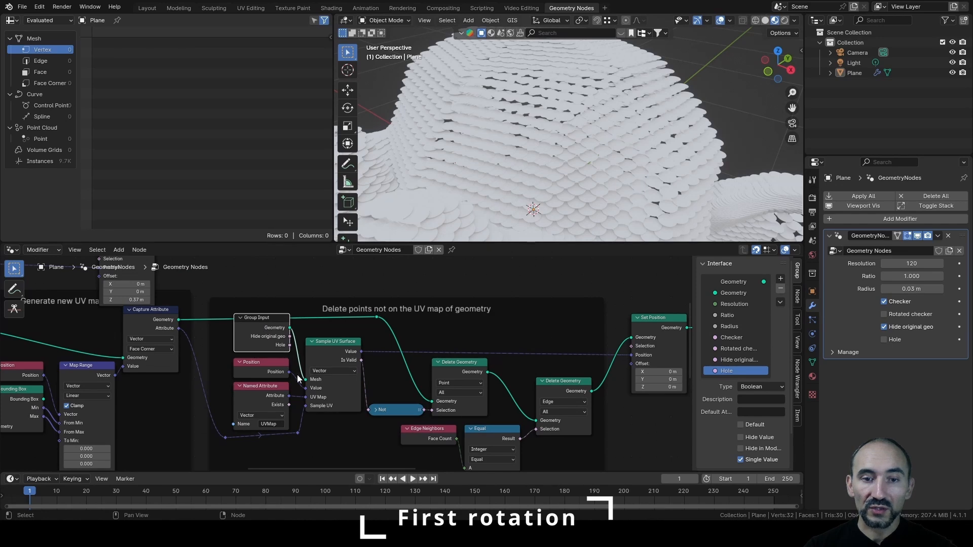
Duplicate the Group Input, Position, Named Attribute and Sample UV Surface nodes above the Delete points frame and detach the copies from it.
scroll(332, 358, down, 3)
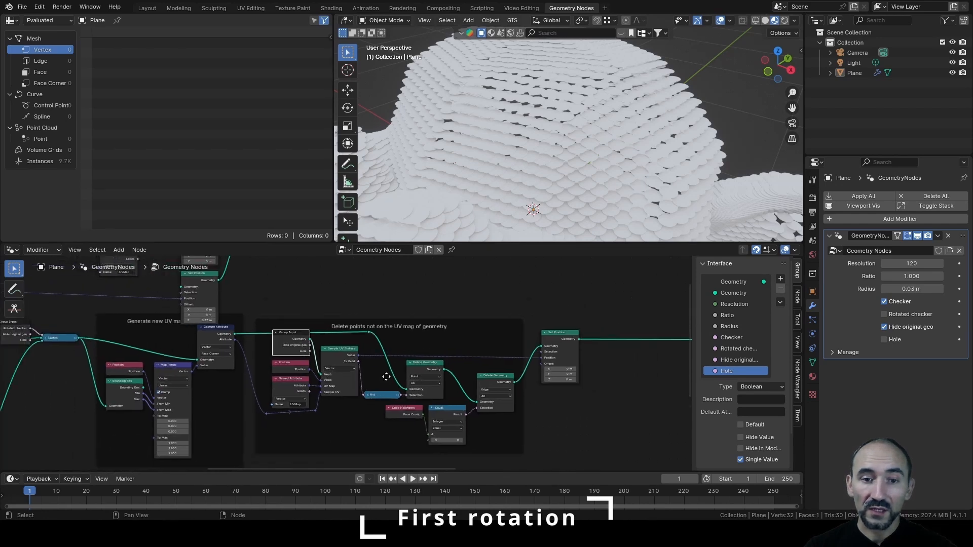
drag(354, 398, 280, 328)
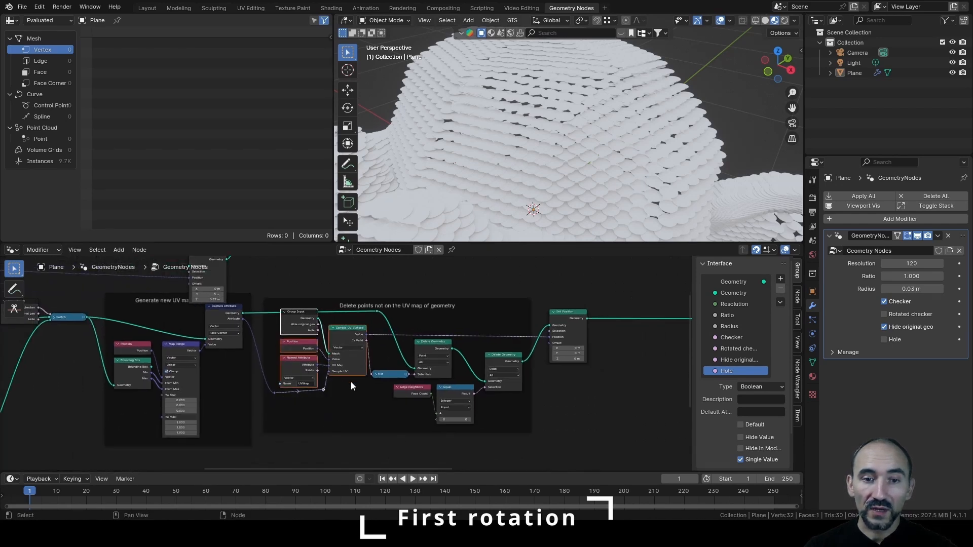
scroll(350, 382, up, 2)
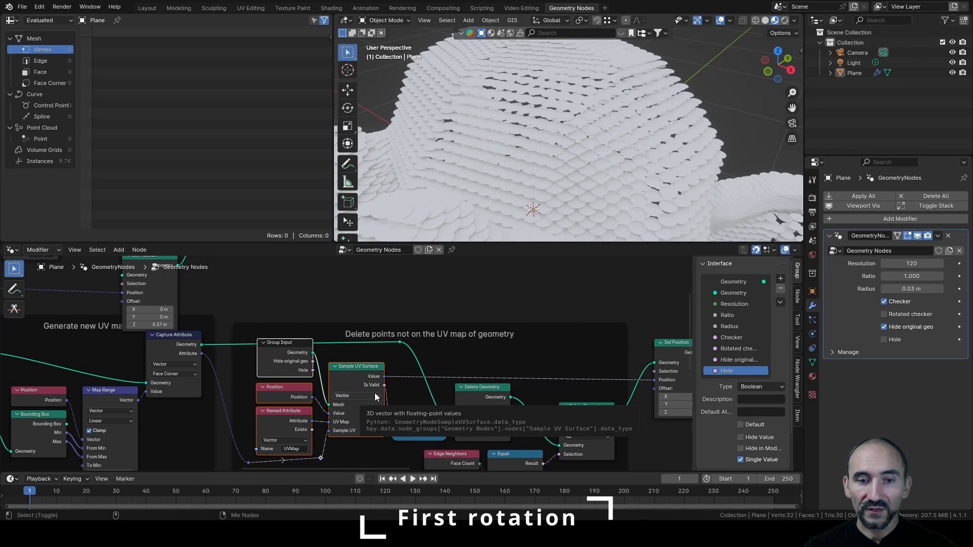
key(shift+d)
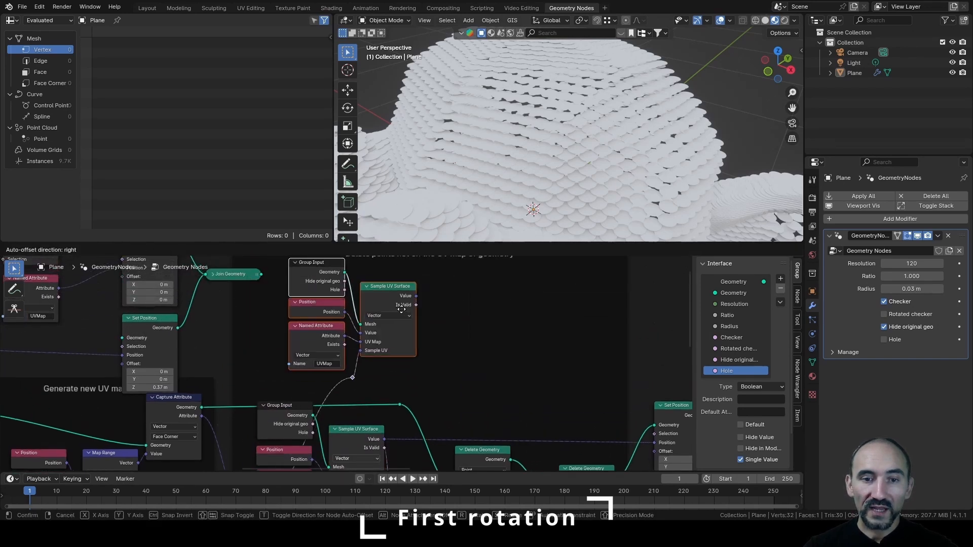
click(400, 309)
middle_drag(497, 311, 491, 361)
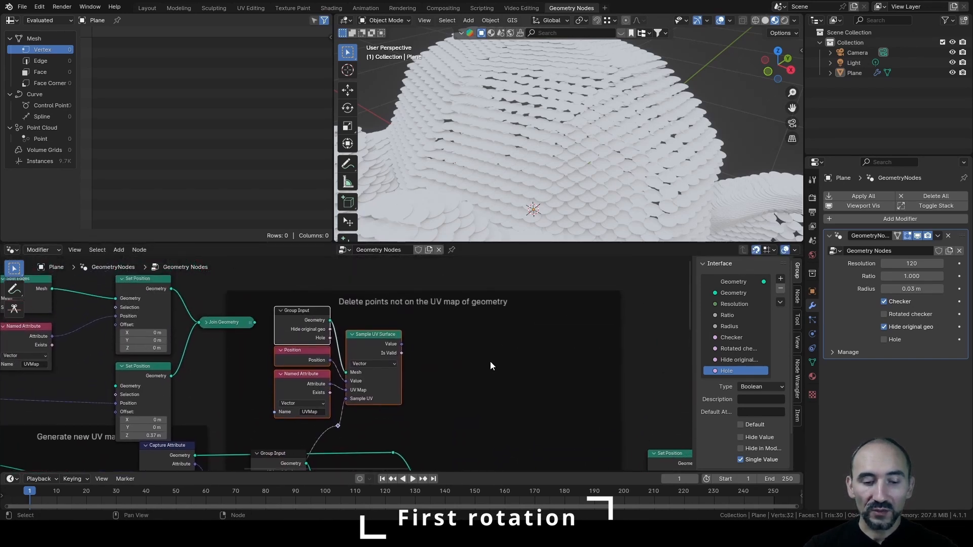
key(alt+p)
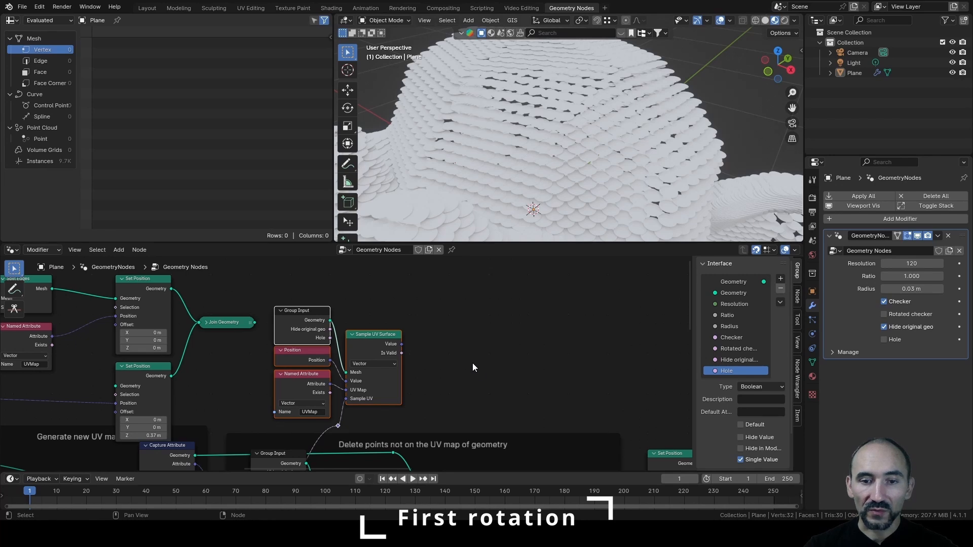
Connect Capture Attribute's Attribute output to the reroute feeding the duplicated Sample UV Surface's Sample UV input.
middle_drag(473, 364, 458, 270)
drag(220, 333, 366, 292)
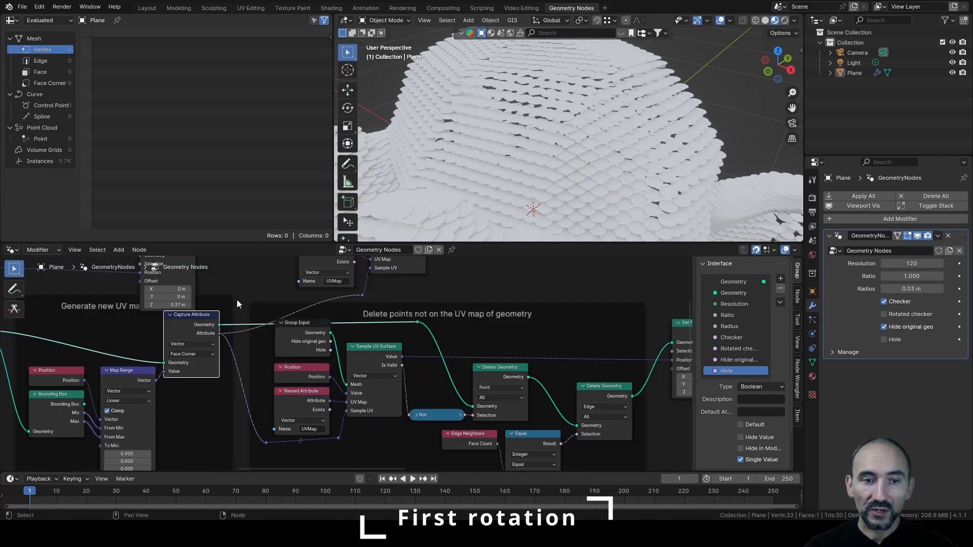
middle_drag(378, 306, 410, 386)
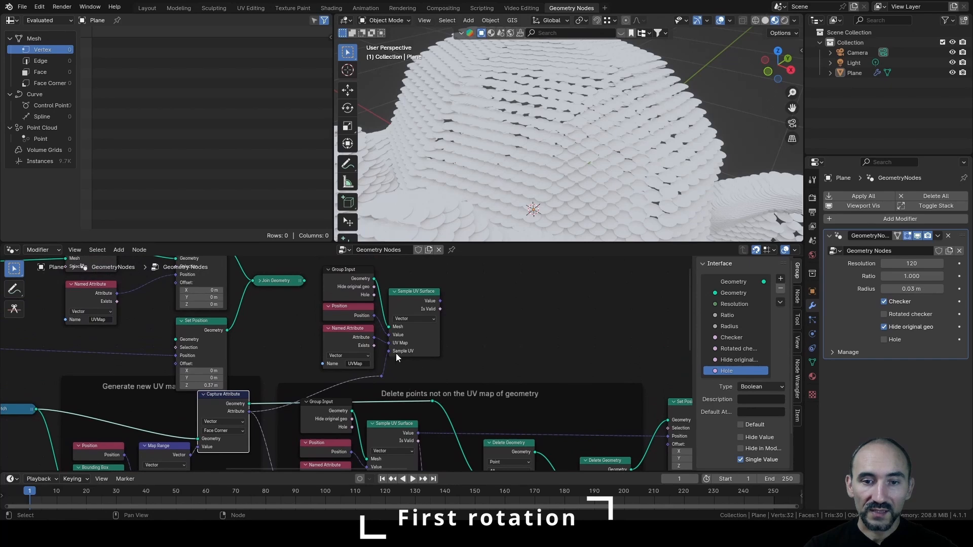
Replace the duplicated Position node with a Normal node and move the Group Input slightly up to clear it.
scroll(407, 352, up, 3)
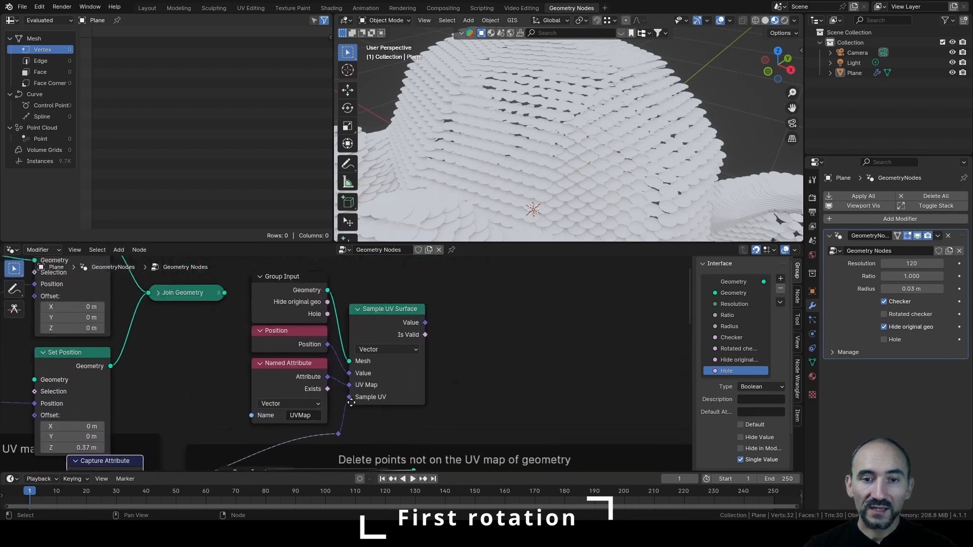
click(361, 315)
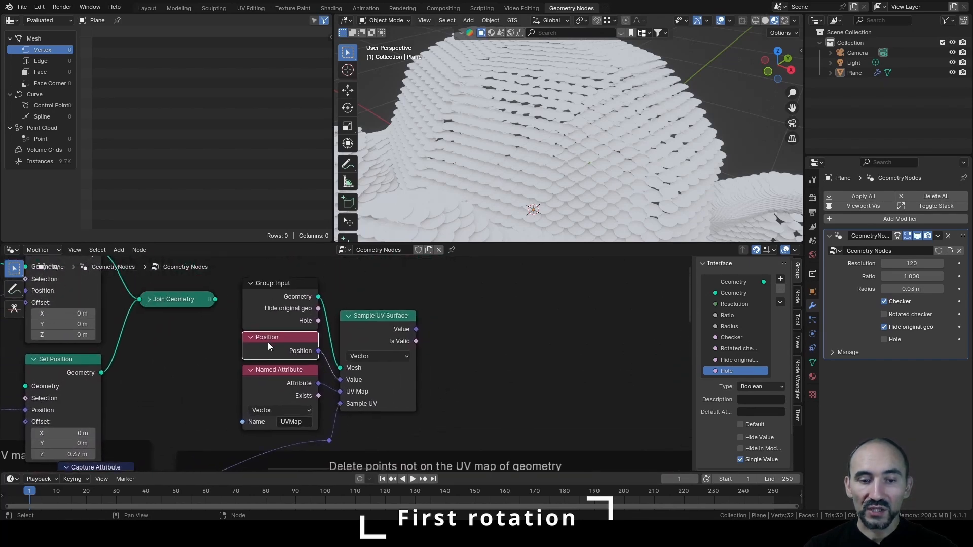
key(x)
key(shift+a)
text(normal)
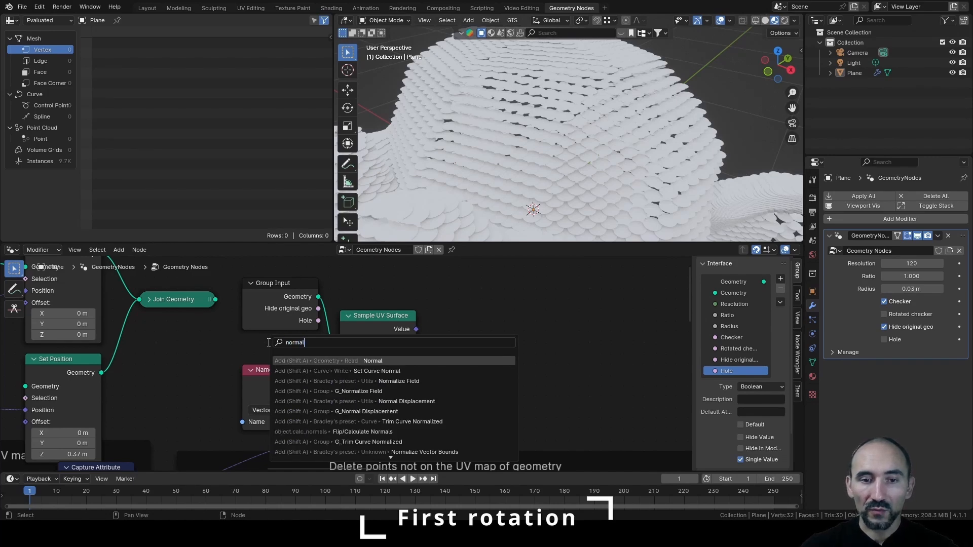
key(Return)
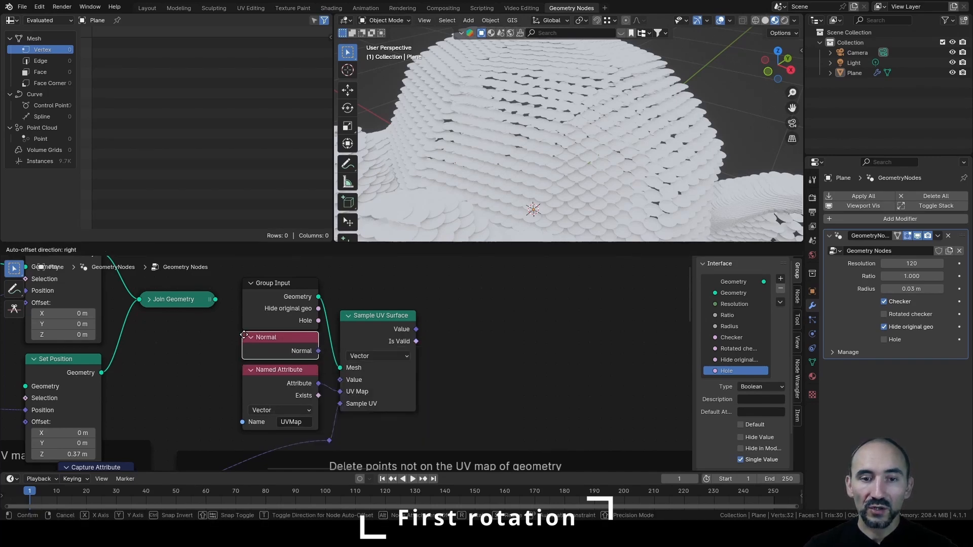
click(247, 332)
click(286, 302)
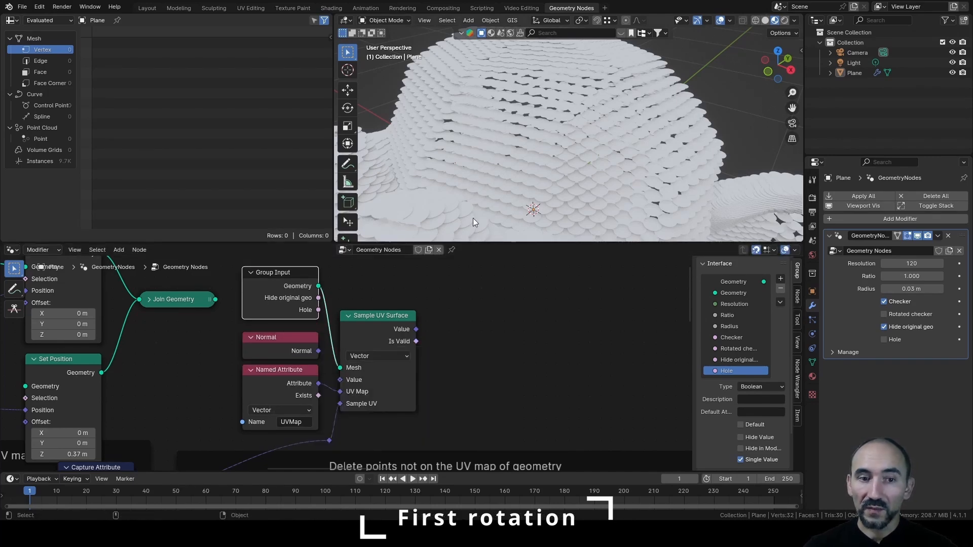
Add a Rotate Instances node fed by the Instances output of Instance on Points, placed beside the Create payette frame.
scroll(233, 336, down, 8)
middle_drag(232, 336, 10, 316)
drag(386, 377, 407, 378)
scroll(408, 355, up, 2)
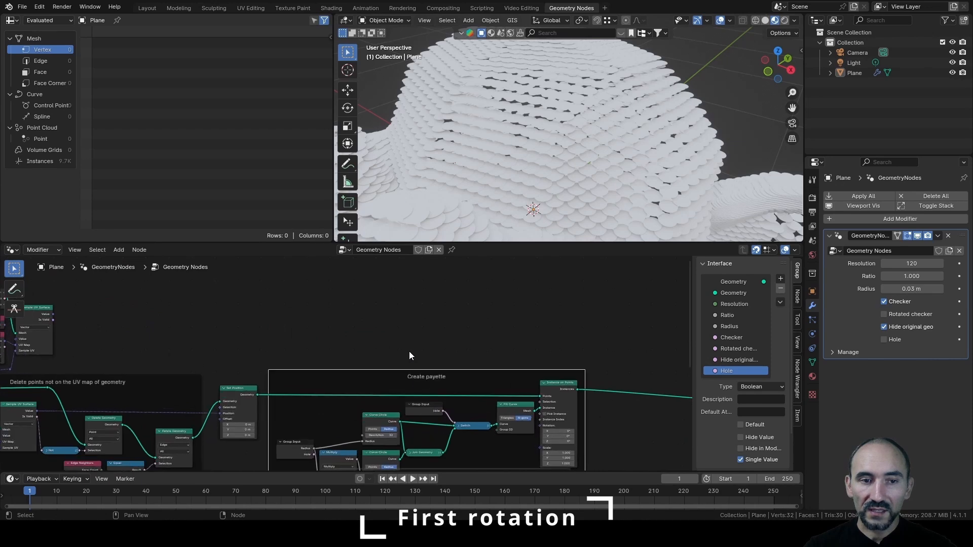
drag(577, 390, 645, 366)
text(rotate)
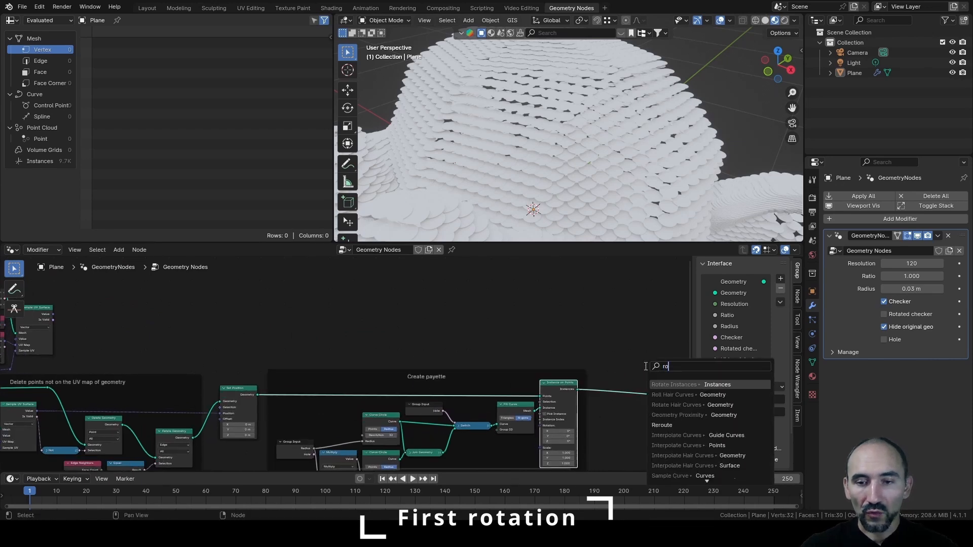
key(Return)
click(644, 380)
Add two side-by-side Align Euler to Vector nodes above the Create payette frame and save the file.
middle_drag(581, 338, 450, 339)
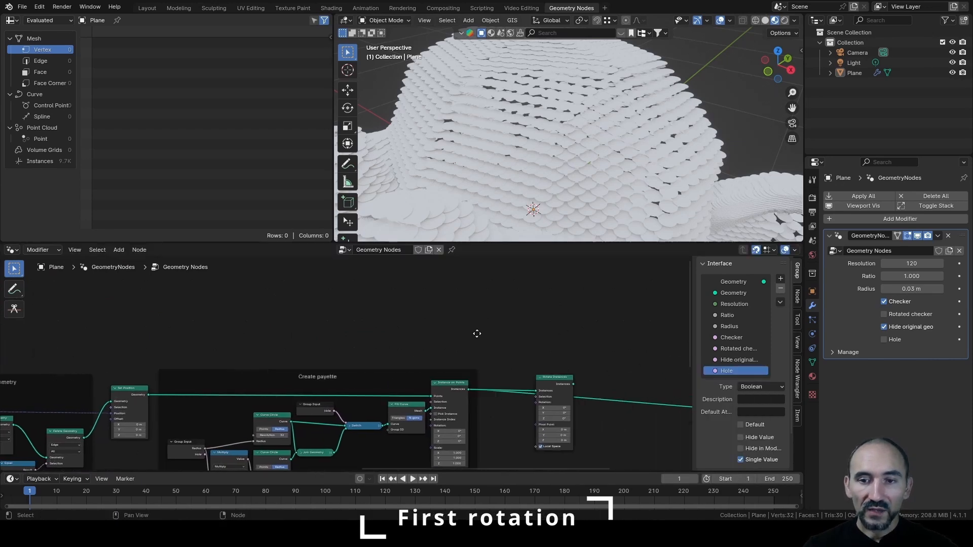
scroll(449, 339, up, 3)
key(shift+a)
text(align)
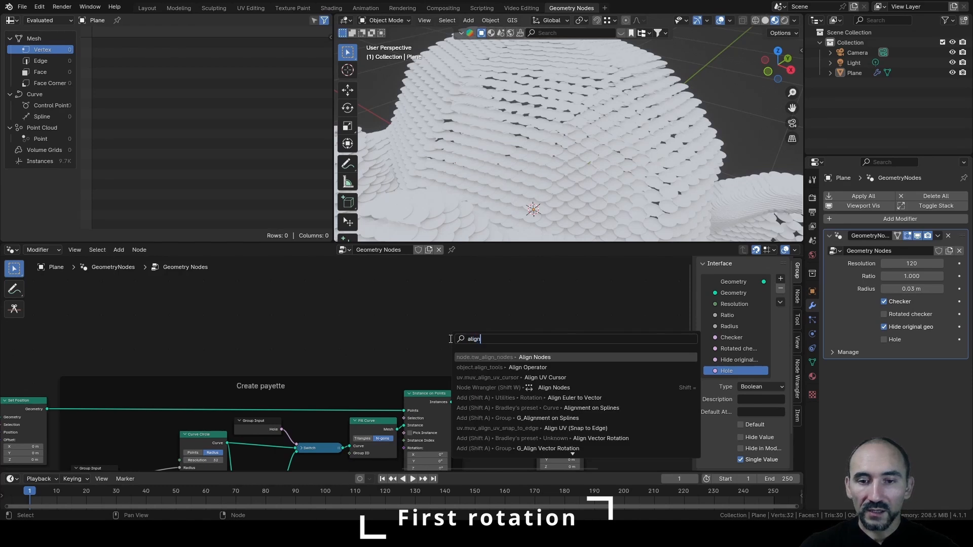
key(Return)
click(416, 287)
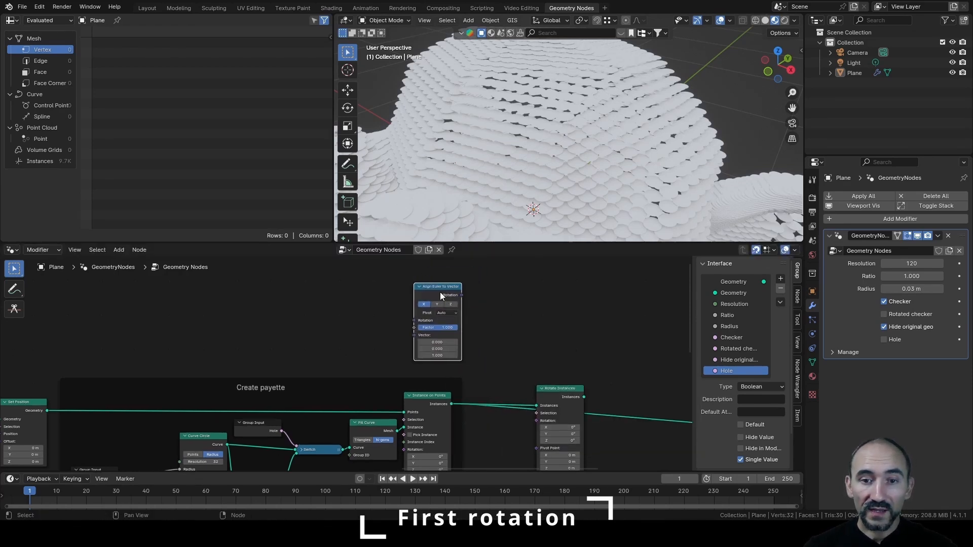
key(shift+d)
click(500, 291)
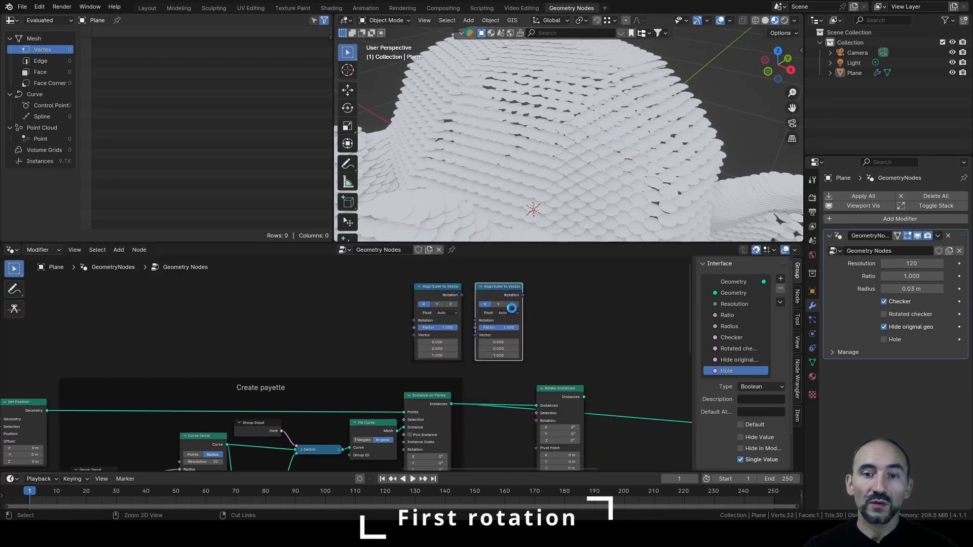
key(ctrl+s)
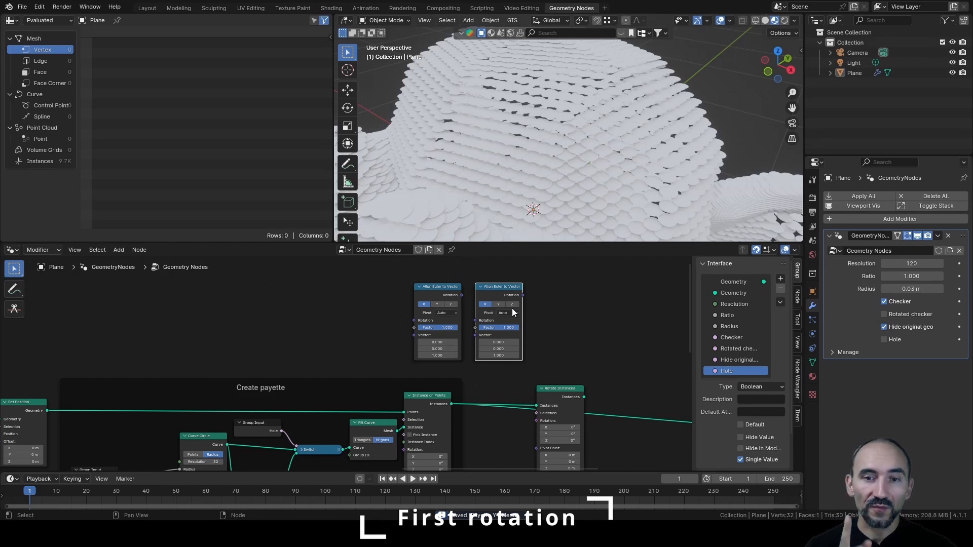
Examine the orientation of the paillettes up close and set the first Align Euler to Vector node's axis to Z.
scroll(453, 321, up, 1)
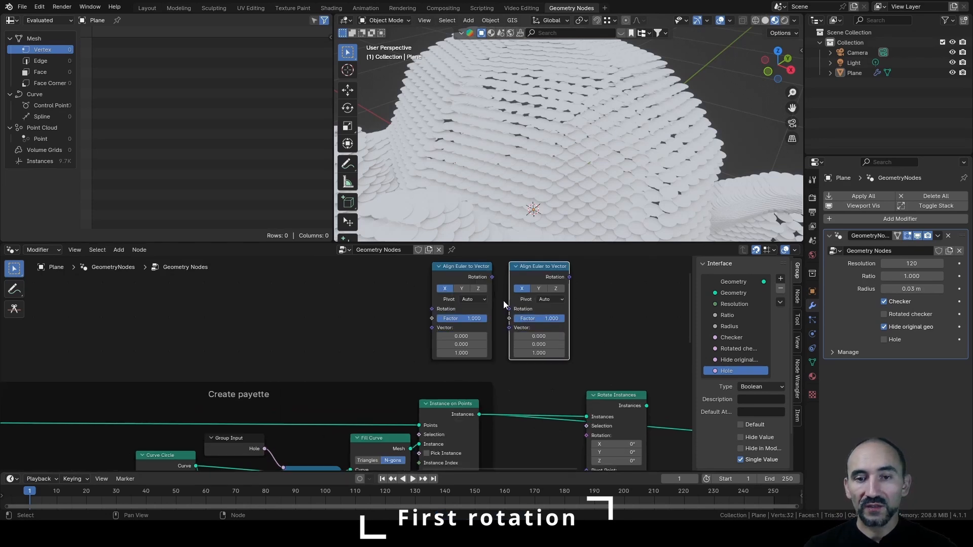
click(448, 283)
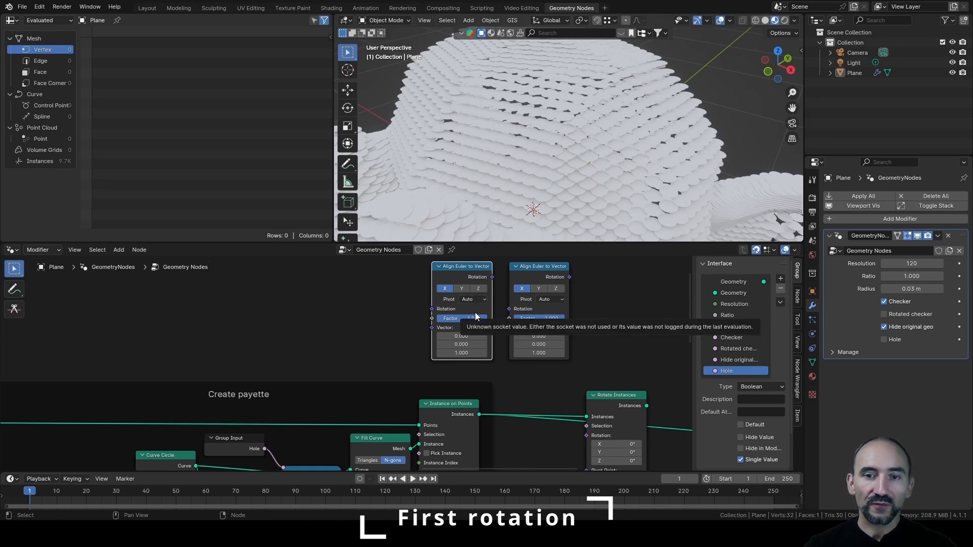
scroll(352, 314, down, 2)
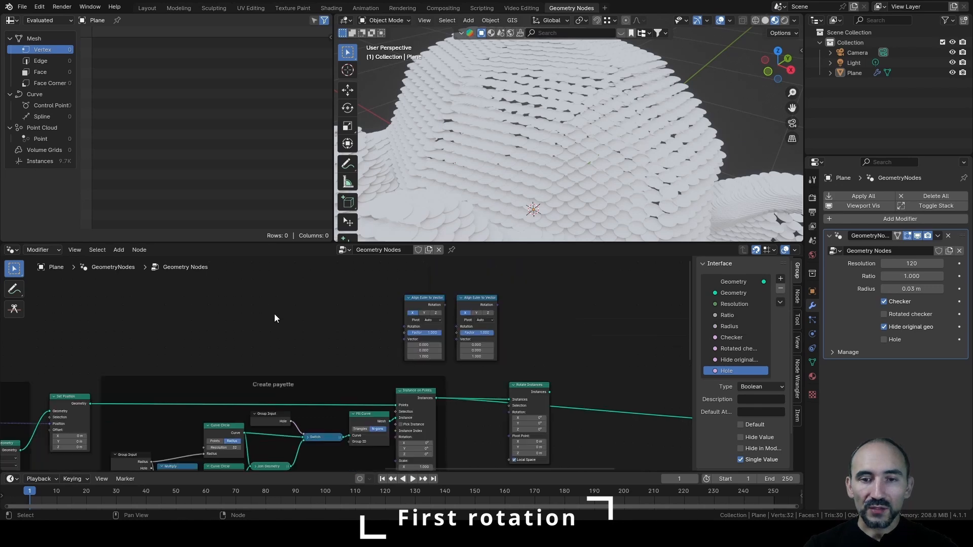
middle_drag(275, 314, 395, 315)
scroll(423, 300, down, 3)
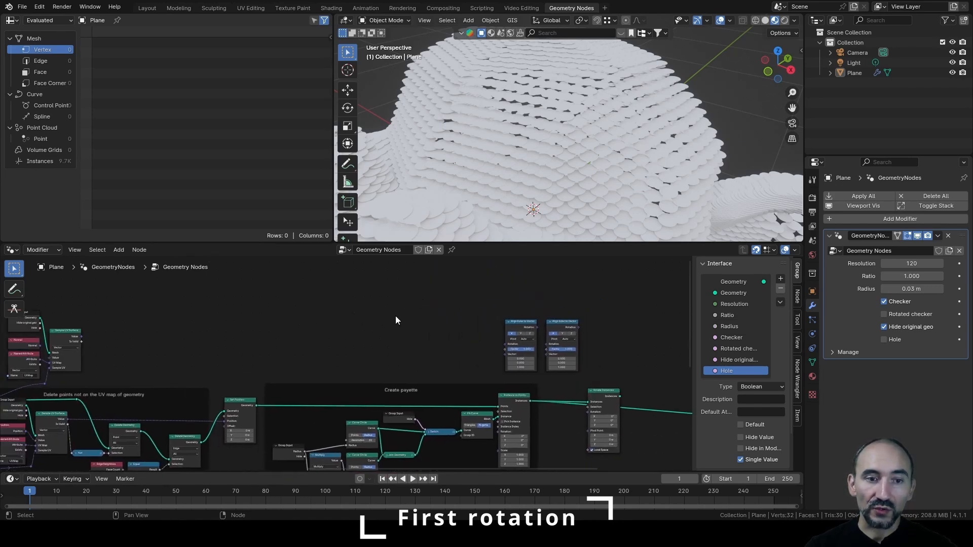
scroll(363, 320, up, 2)
middle_drag(476, 357, 298, 348)
scroll(385, 340, up, 2)
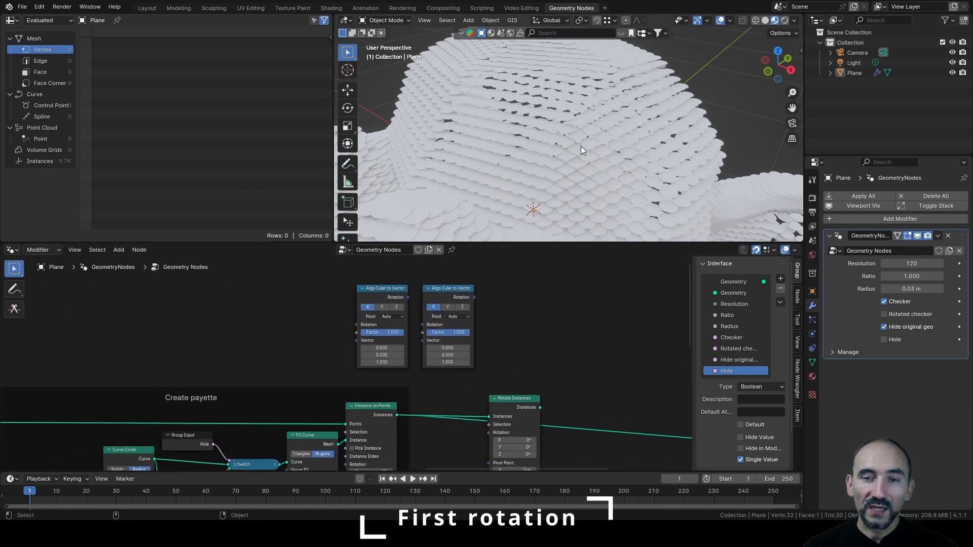
scroll(580, 146, up, 5)
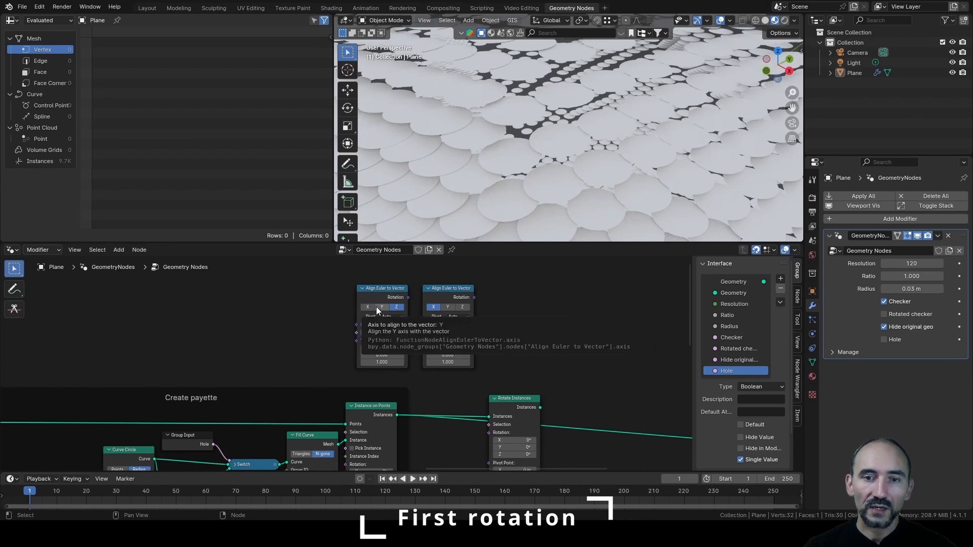
Connect the Normal node to the Value input of the duplicated Sample UV Surface node.
middle_drag(172, 321, 372, 342)
scroll(372, 342, down, 2)
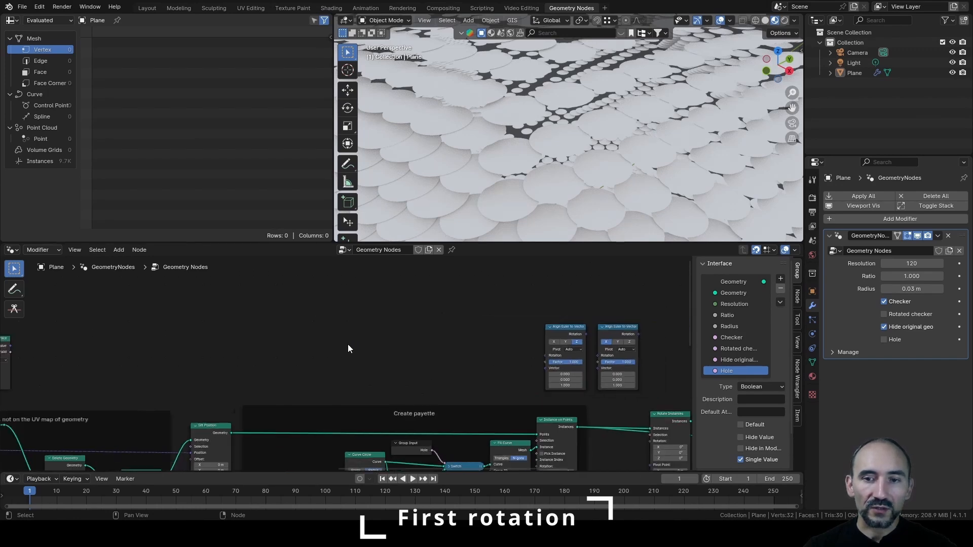
middle_drag(119, 341, 456, 308)
scroll(351, 333, up, 9)
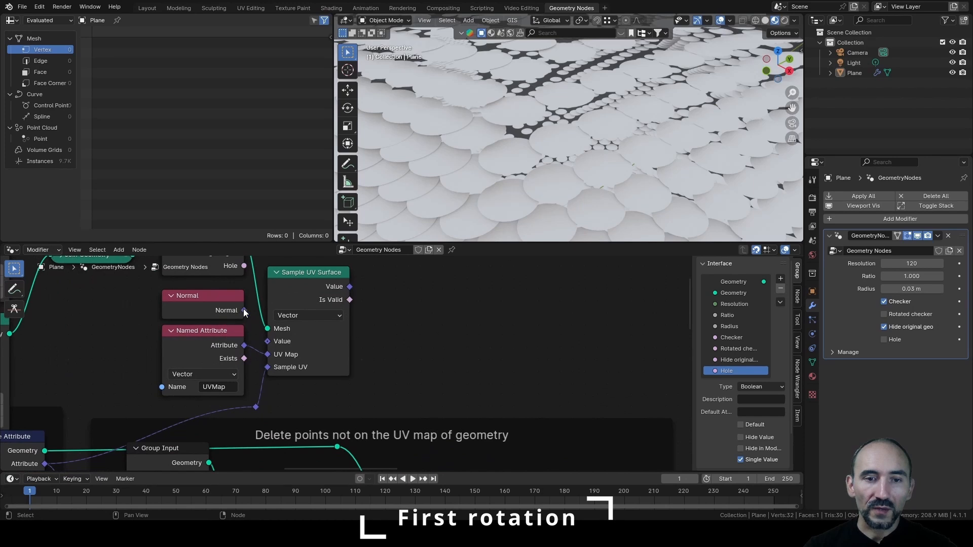
drag(244, 309, 268, 341)
Connect the duplicated Sample UV Surface's Value output to the Vector input of the first Align Euler to Vector node.
scroll(487, 319, down, 3)
middle_drag(486, 319, 328, 362)
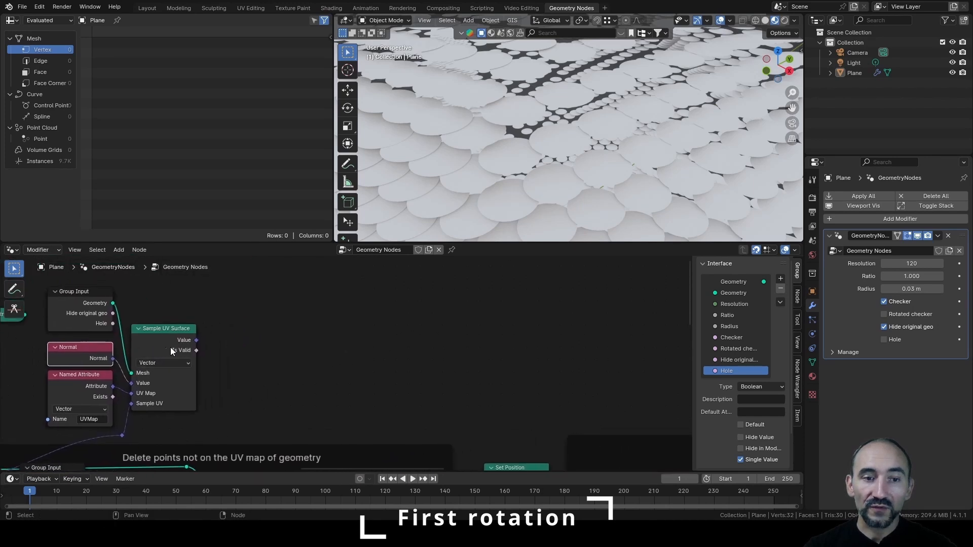
scroll(346, 347, down, 6)
middle_drag(562, 341, 306, 345)
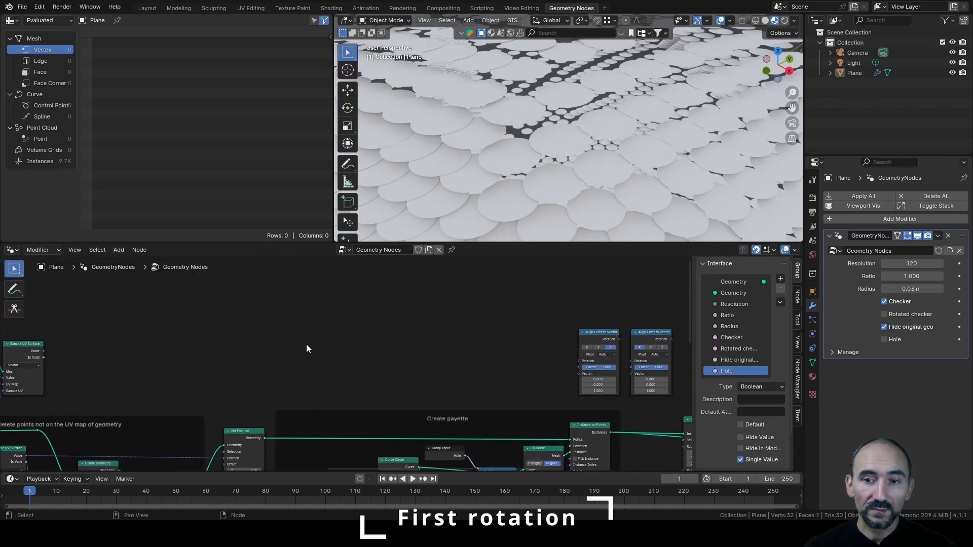
drag(44, 351, 576, 375)
Connect the first Align Euler to Vector node's Rotation output to the Rotation input of Rotate Instances.
middle_drag(576, 375, 240, 336)
scroll(279, 312, up, 2)
drag(283, 296, 365, 445)
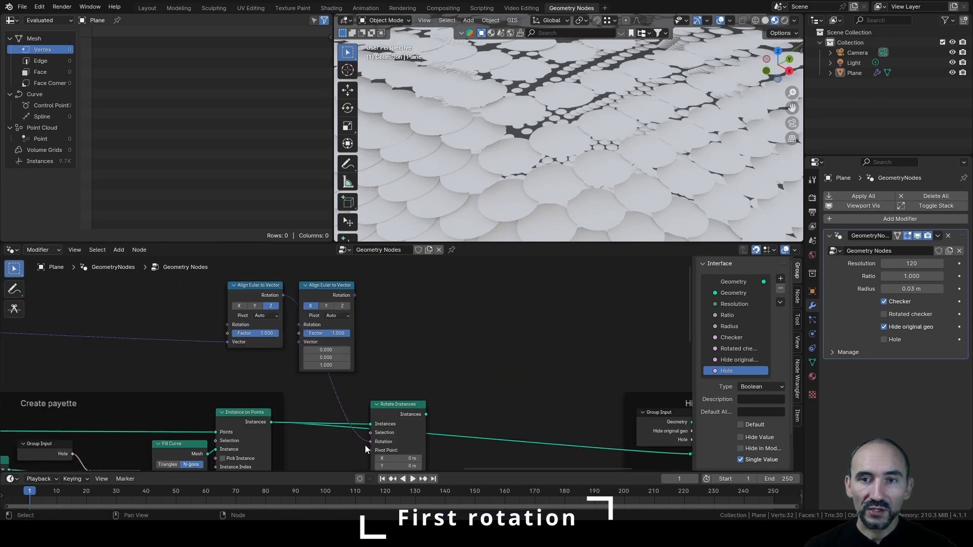
Connect the Rotate Instances output to the reroute in the Hide original geometry frame and inspect the paillettes' orientation on the mesh.
middle_drag(493, 394, 349, 361)
drag(280, 380, 540, 421)
scroll(586, 171, down, 5)
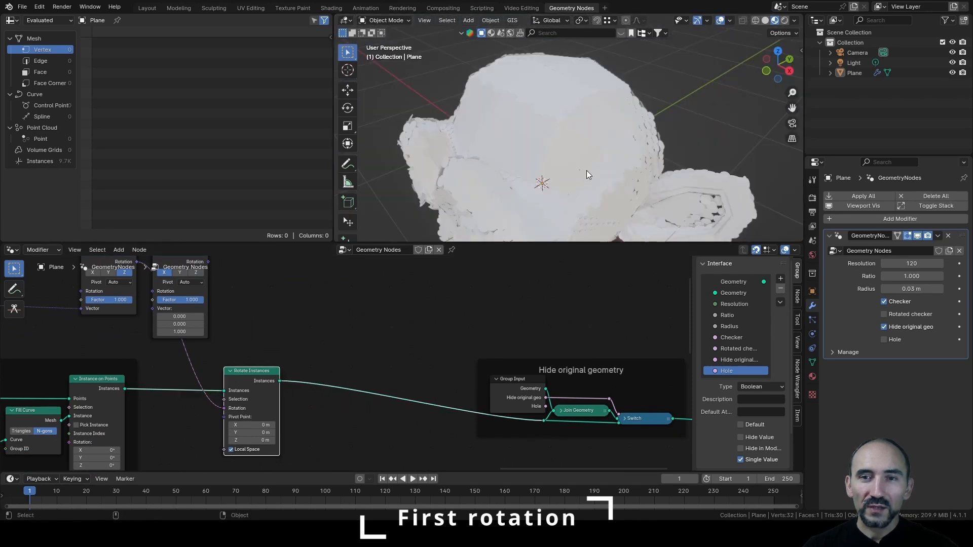
middle_drag(586, 170, 449, 152)
scroll(460, 154, up, 5)
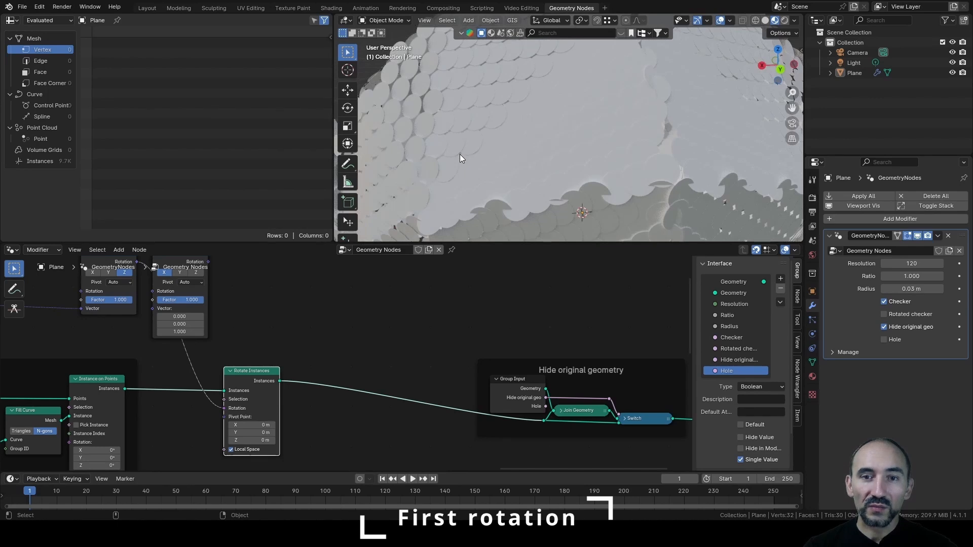
middle_drag(455, 231, 558, 140)
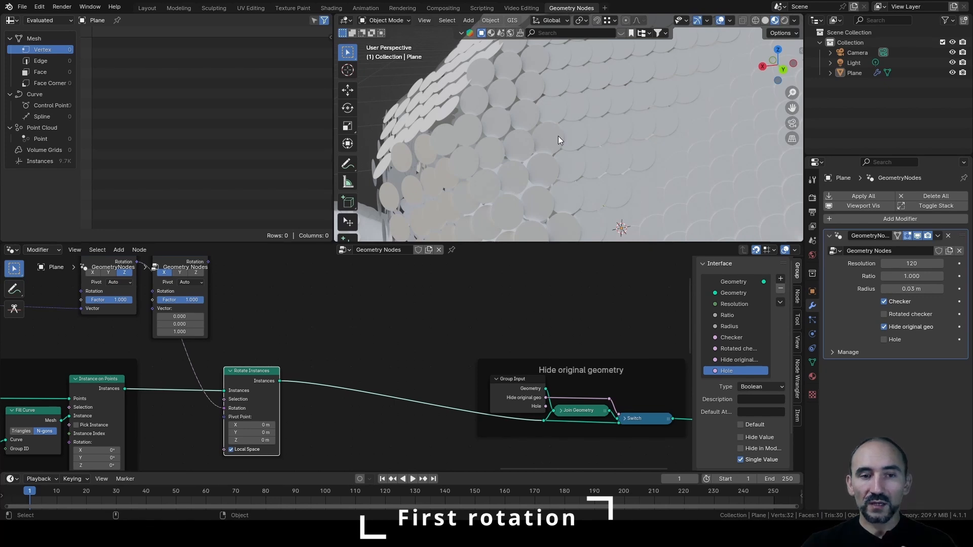
Set the second Align Euler to Vector's pivot to Z and vector Z to -1, and feed the first node's Rotation output into its Rotation input.
middle_drag(279, 302, 455, 359)
scroll(417, 316, up, 3)
click(383, 335)
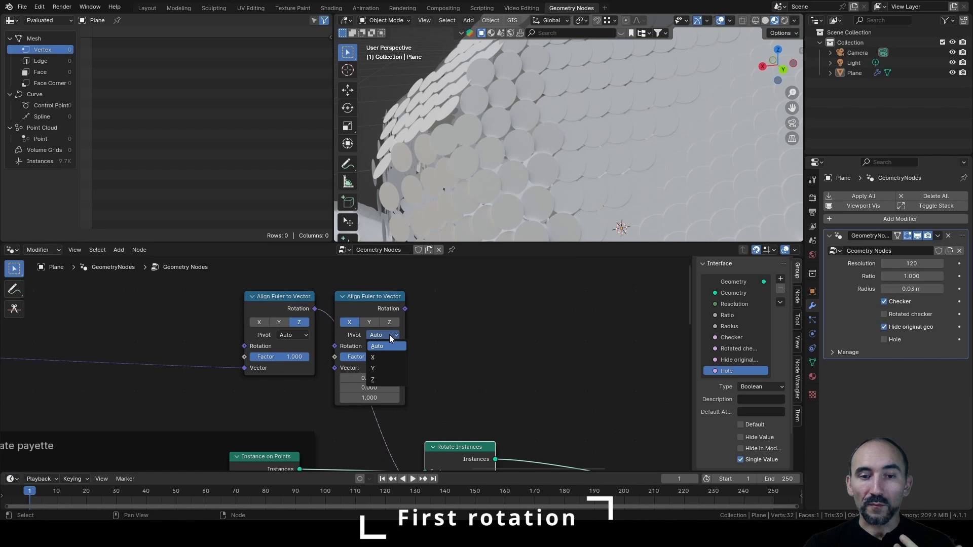
click(379, 378)
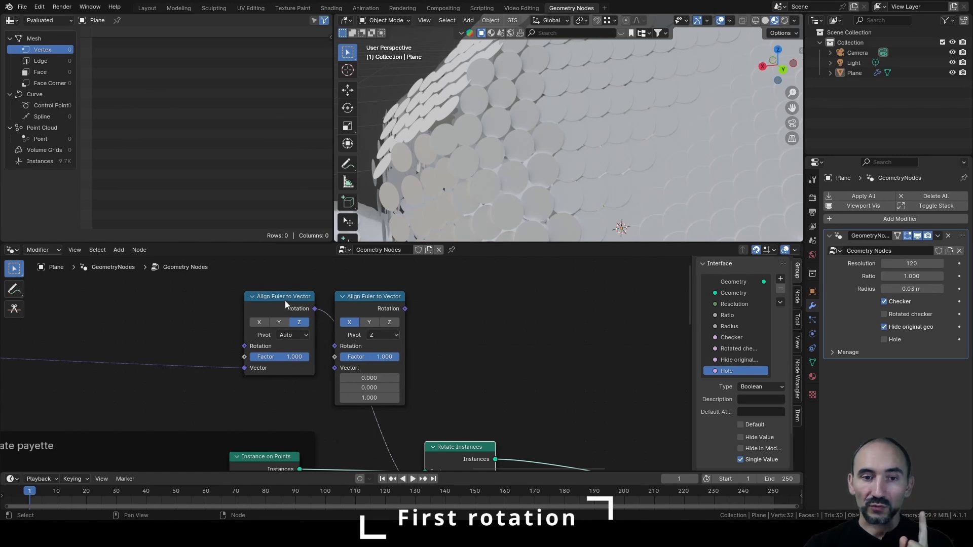
drag(314, 309, 335, 346)
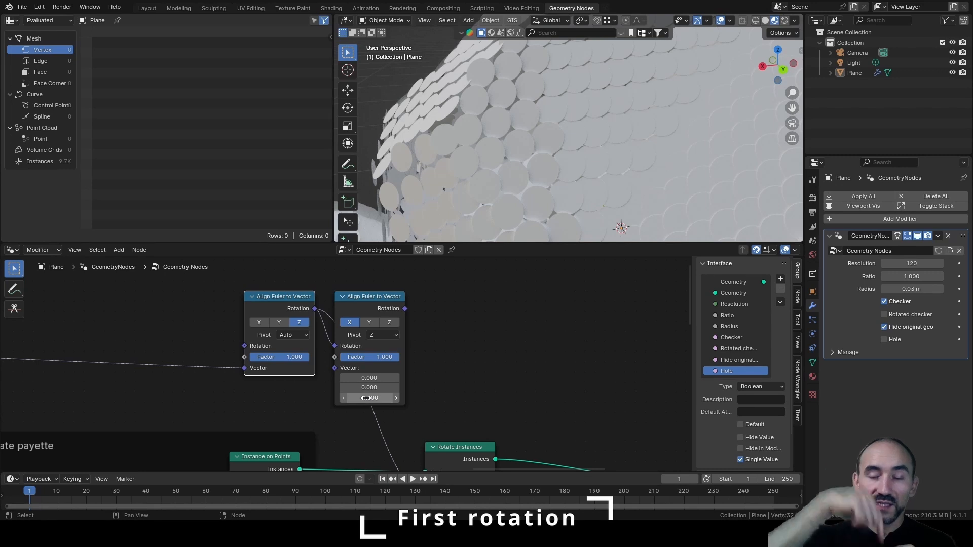
Annotate several paillettes in the 3D view with small arrows that illustrate their axis directions.
click(347, 163)
mouse_move(474, 130)
mouse_down()
mouse_move(497, 129)
mouse_move(474, 161)
mouse_up()
mouse_move(489, 155)
mouse_down()
mouse_move(489, 168)
mouse_move(517, 159)
mouse_move(522, 125)
mouse_up()
drag(521, 126, 528, 127)
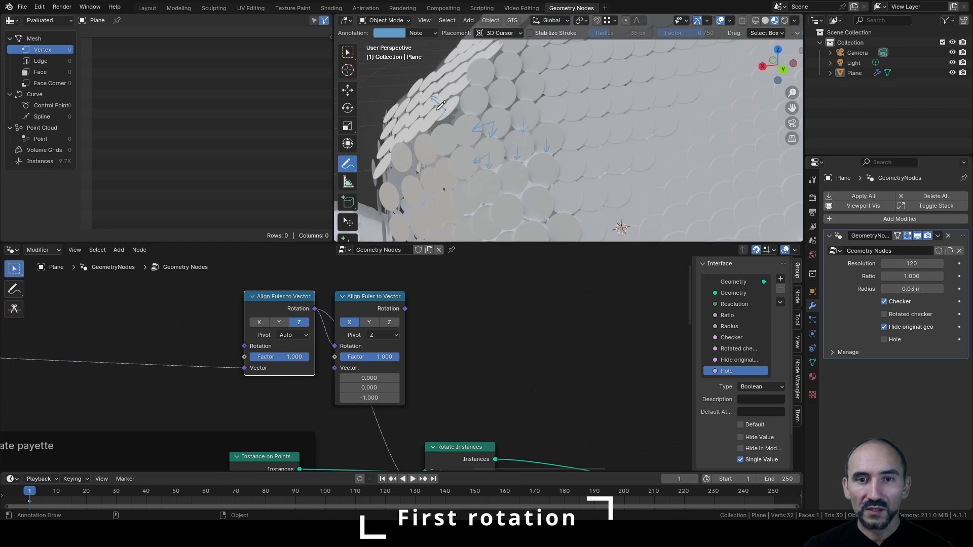
drag(446, 109, 439, 120)
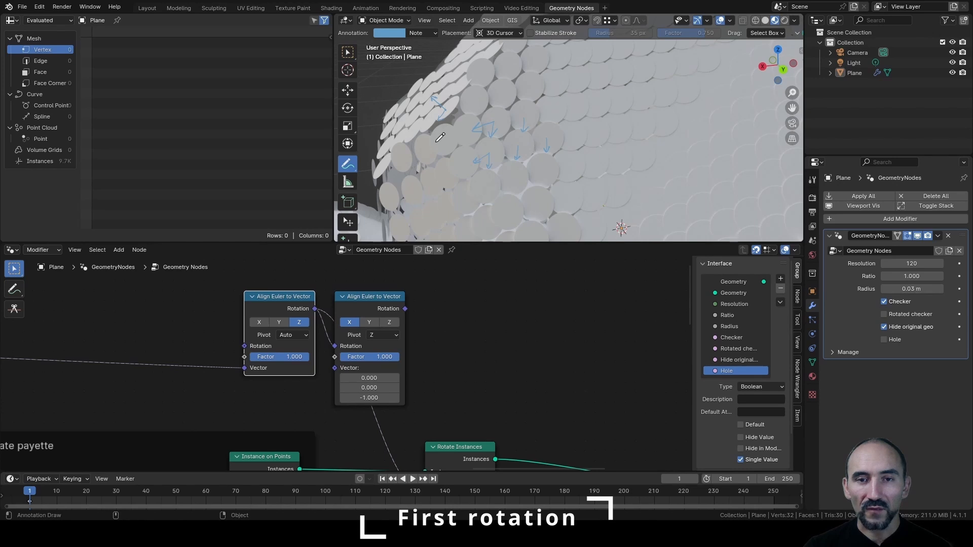
drag(772, 173, 783, 179)
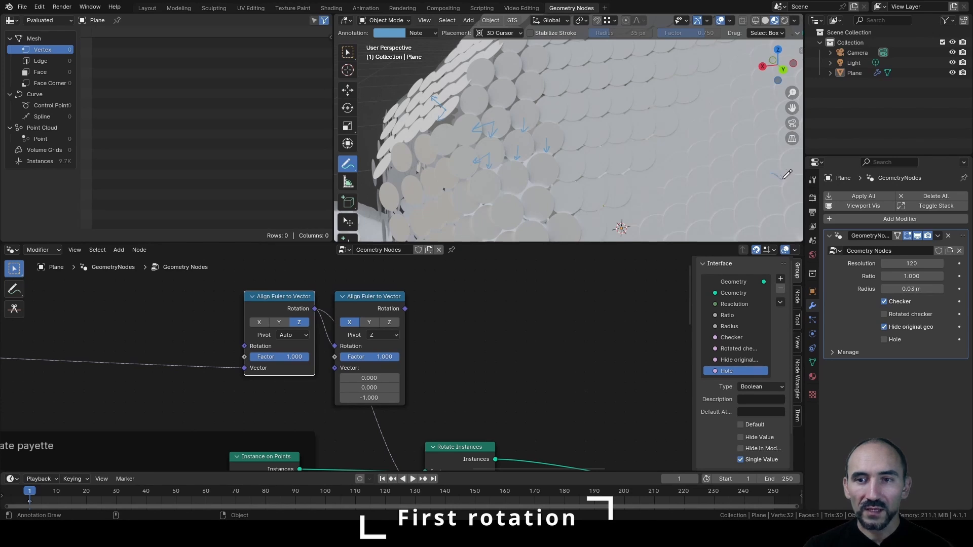
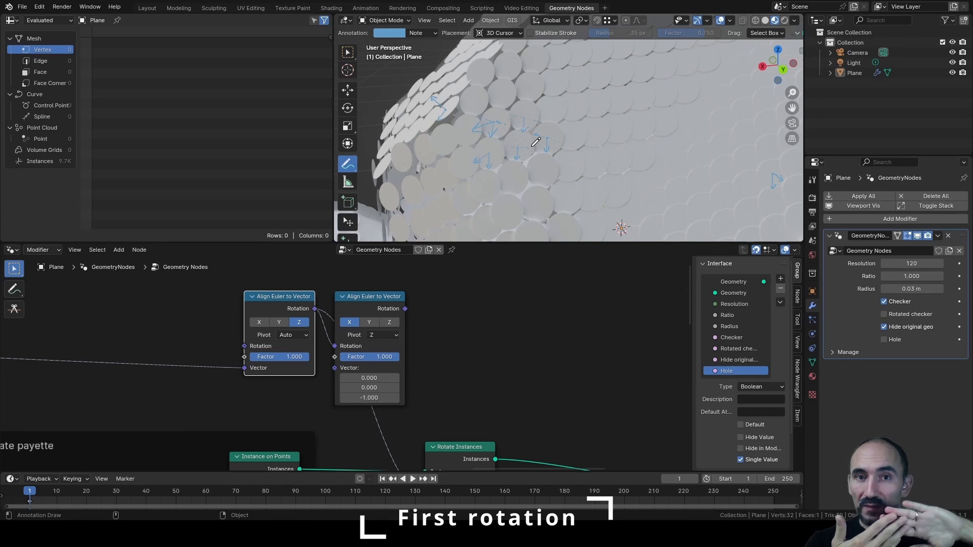
Connect the second Align Euler to Vector's Rotation output to Rotate Instances and move both align nodes beside it.
middle_drag(420, 335, 380, 306)
drag(364, 280, 384, 404)
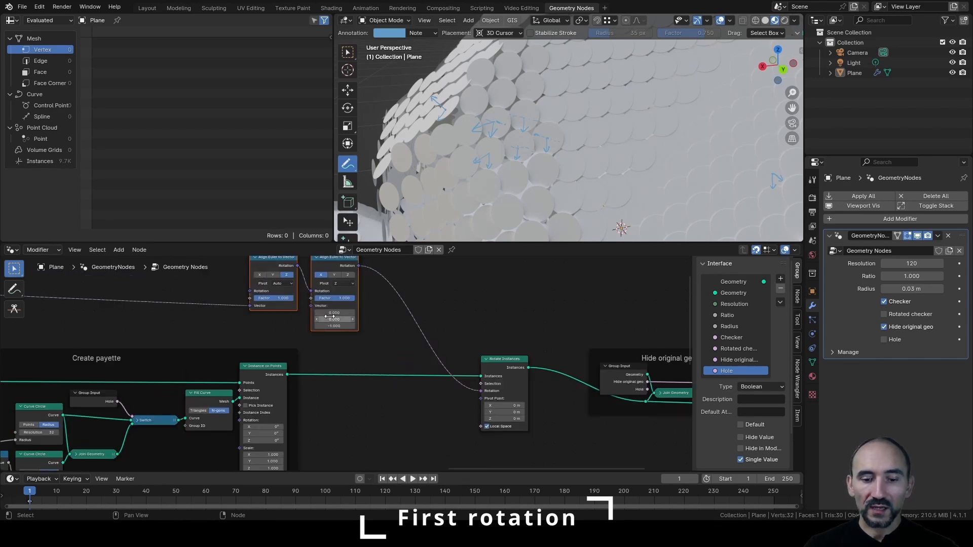
key(g)
click(450, 449)
Route the incoming vector link above the Create payette frame with a reroute, and frame the three rotation nodes as "First alignment".
click(327, 445)
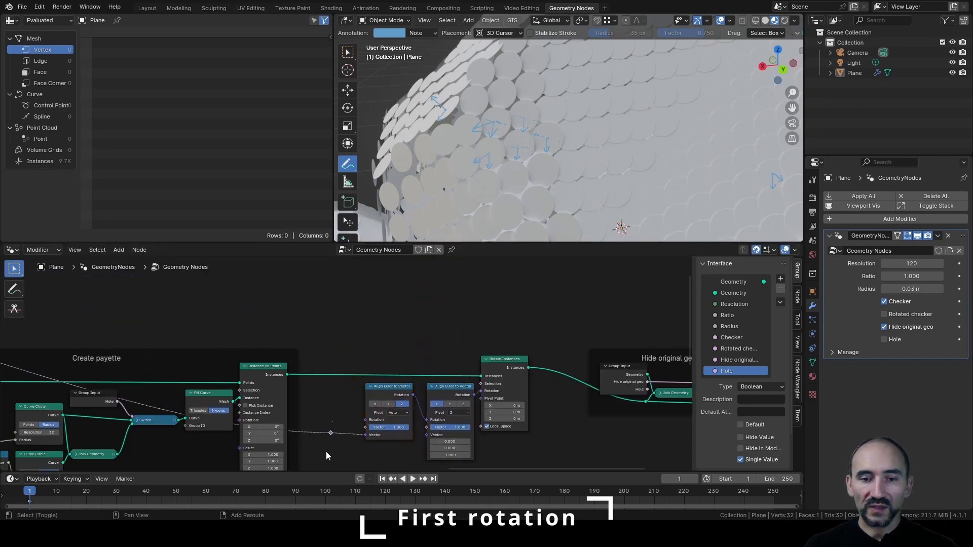
drag(331, 433, 324, 288)
drag(314, 321, 519, 448)
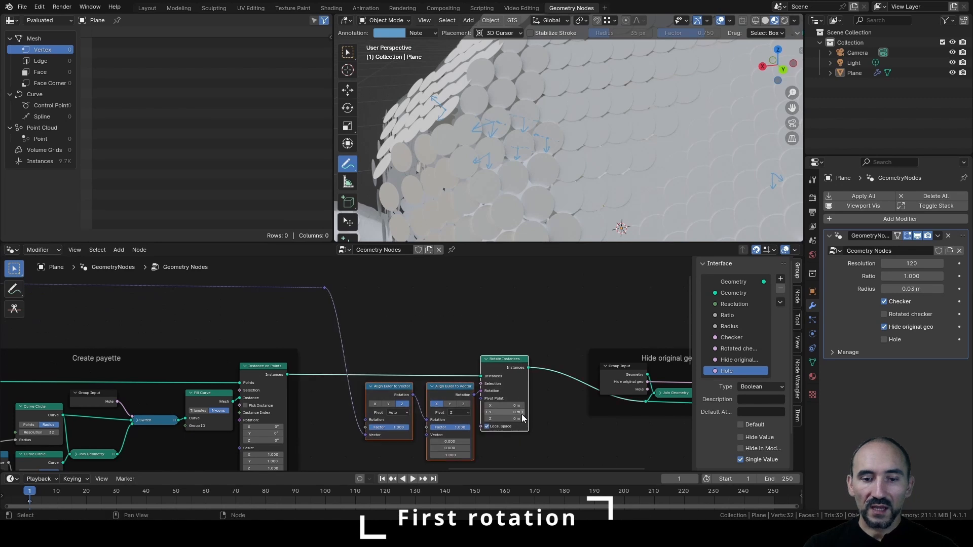
key(ctrl+j)
key(F2)
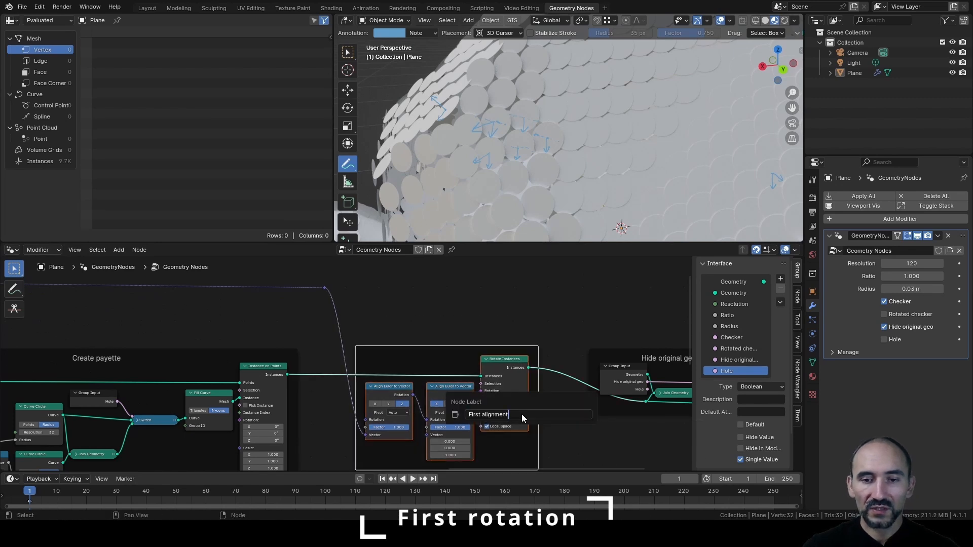
text(First alignment)
key(Return)
Disable Hide original geo in the Geometry Nodes modifier and select the monkey-head object for editing.
click(901, 328)
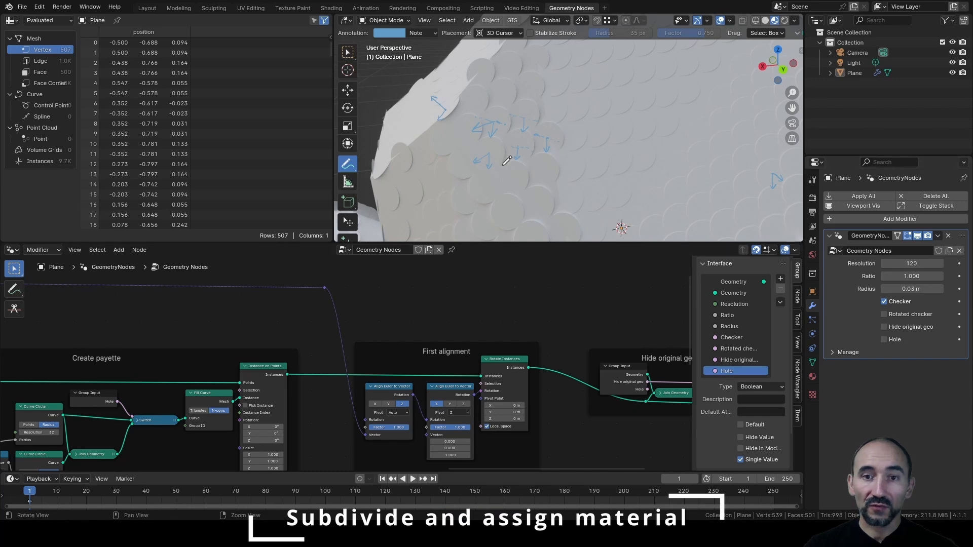
mouse_move(537, 163)
middle_down()
mouse_move(515, 134)
mouse_move(507, 142)
mouse_move(582, 107)
mouse_move(514, 114)
mouse_move(651, 92)
mouse_move(583, 96)
mouse_move(626, 84)
middle_up()
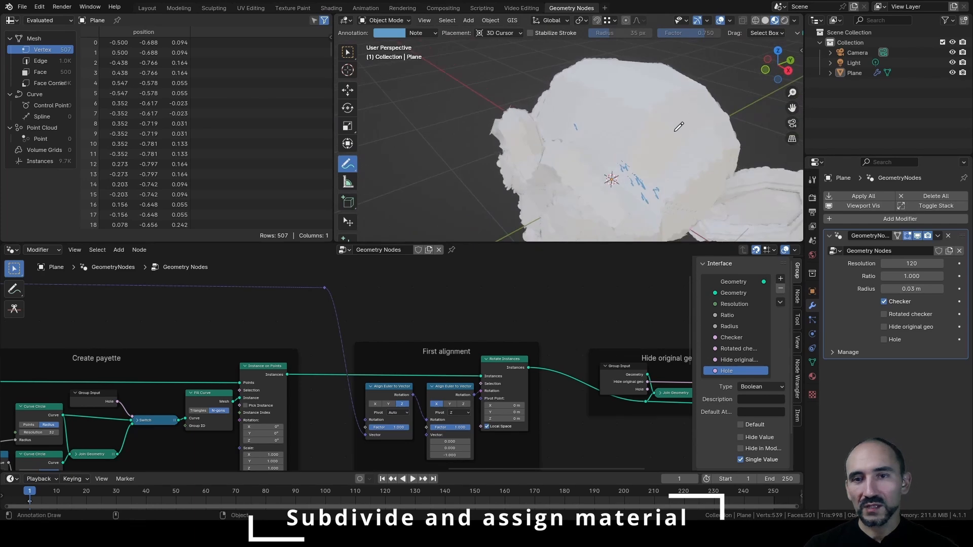
key(w)
click(626, 83)
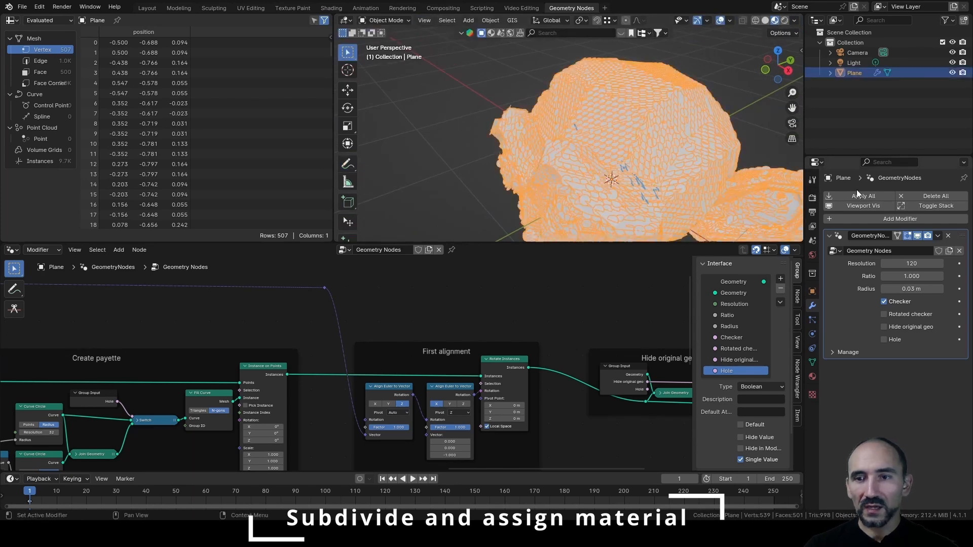
Add a Subdivision Surface modifier above Geometry Nodes with viewport level 2, and set the Geometry Nodes Resolution to 108.
click(877, 221)
text(sub)
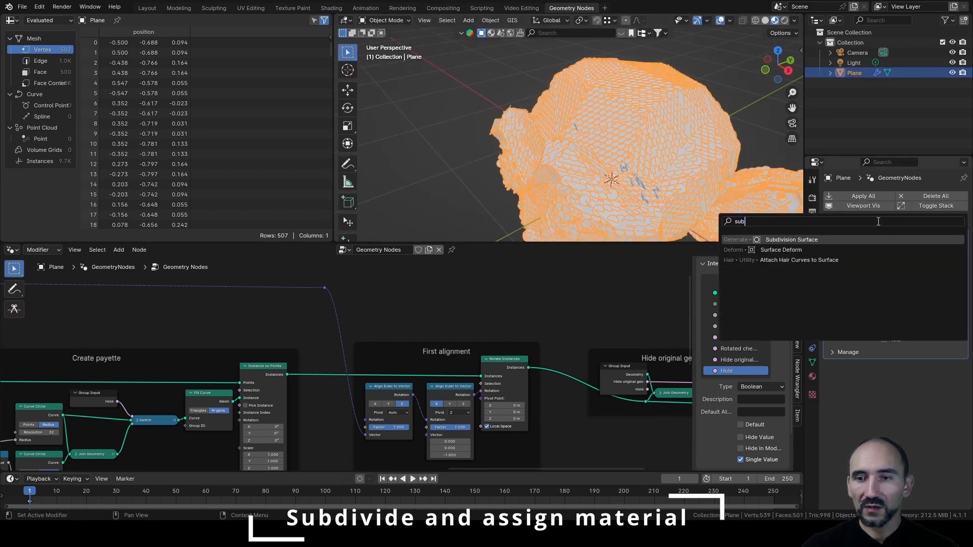
key(Return)
drag(967, 367, 962, 236)
click(947, 259)
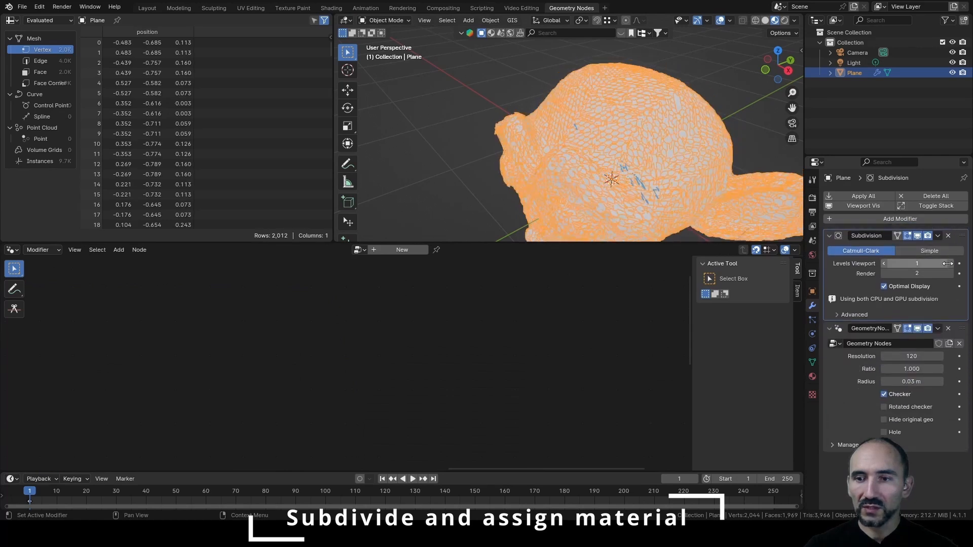
middle_drag(631, 146, 550, 141)
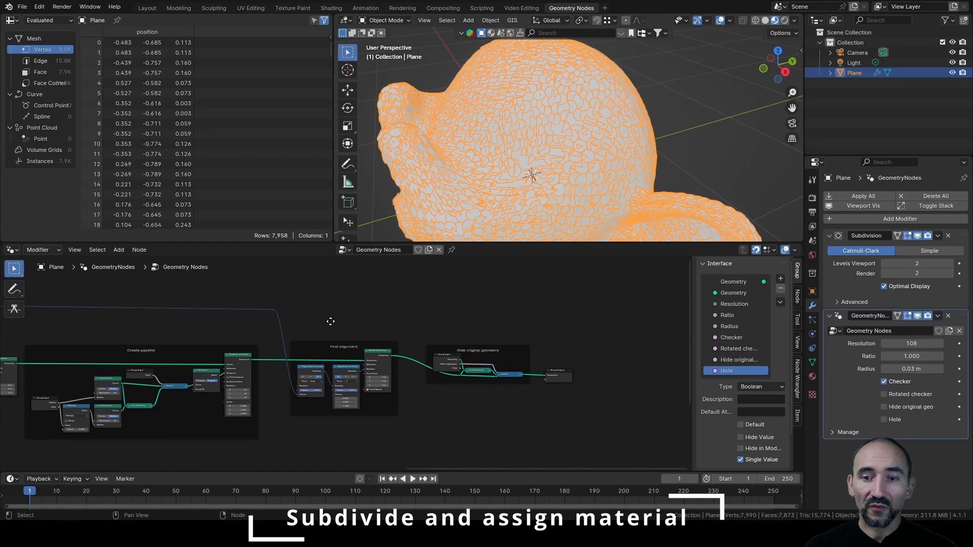
Move the Hide original geometry frame and the Group Output away from the First alignment frame to make room for more nodes.
middle_drag(330, 321, 228, 321)
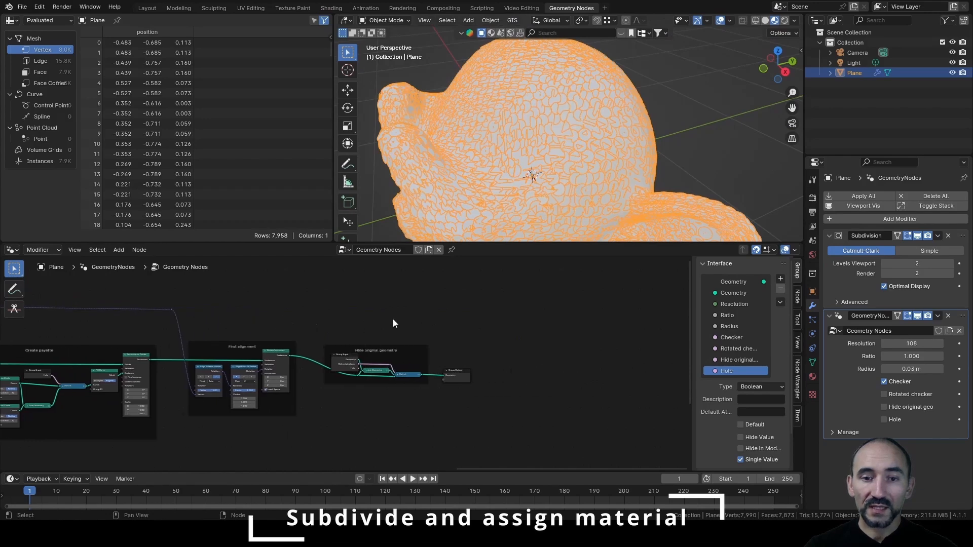
scroll(387, 318, up, 2)
middle_drag(451, 313, 304, 319)
drag(165, 309, 444, 412)
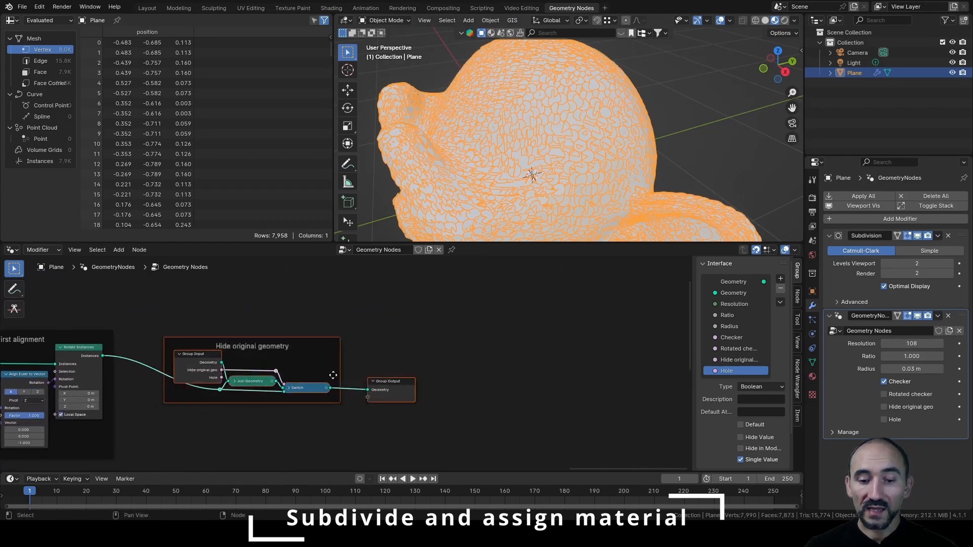
drag(333, 375, 577, 347)
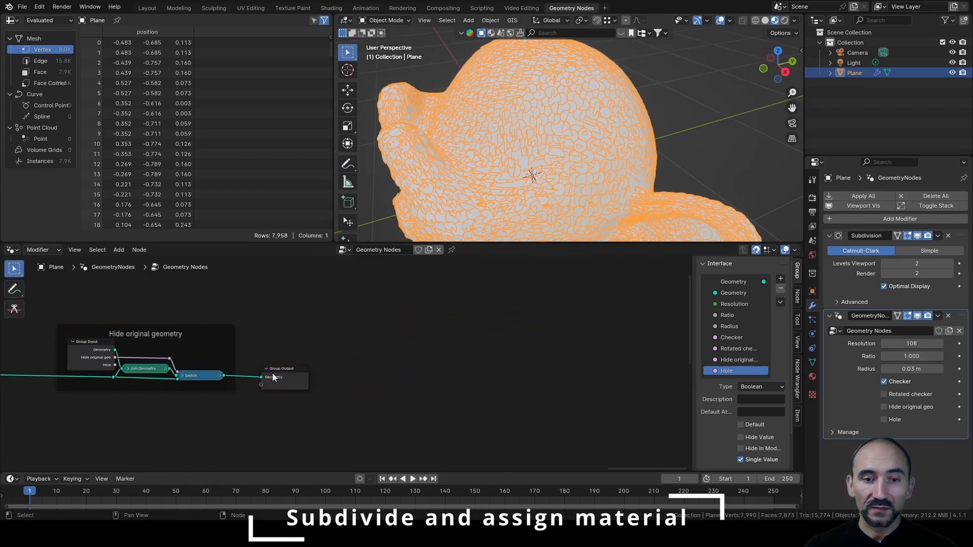
Insert a Set Material node between Rotate Instances and the Hide original geometry frame, and expose its Material as a group input.
middle_drag(490, 391, 496, 404)
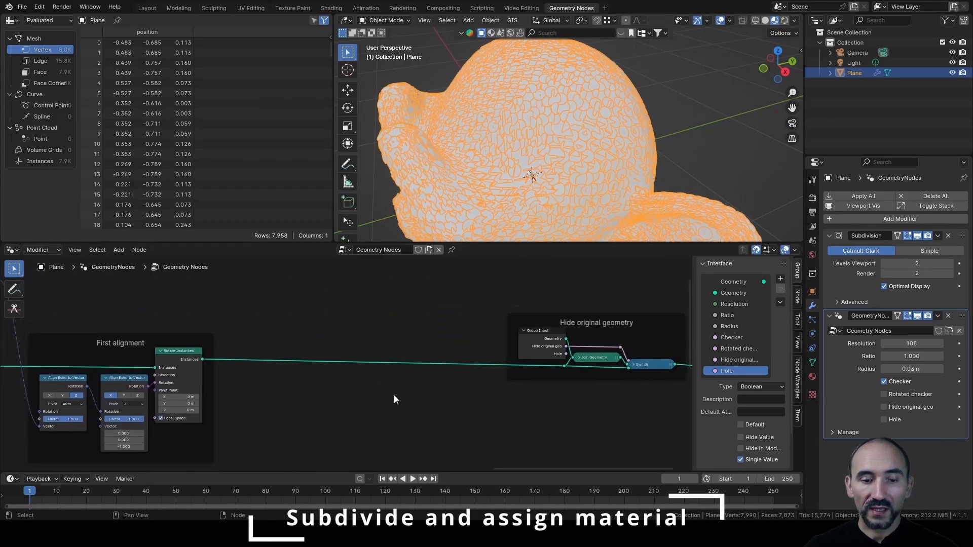
key(F3)
text(set am)
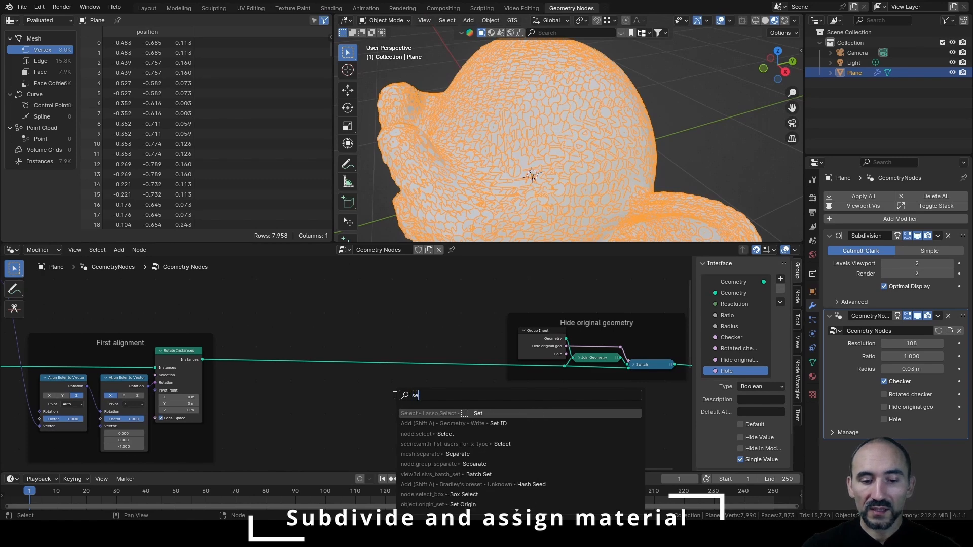
key(BackSpace)
key(BackSpace)
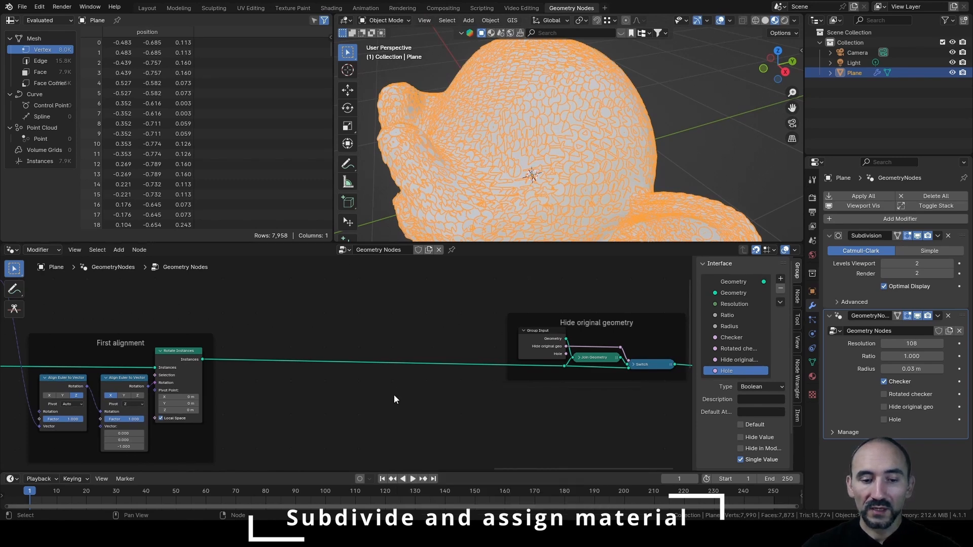
text(ma)
key(Return)
click(417, 350)
scroll(413, 361, up, 3)
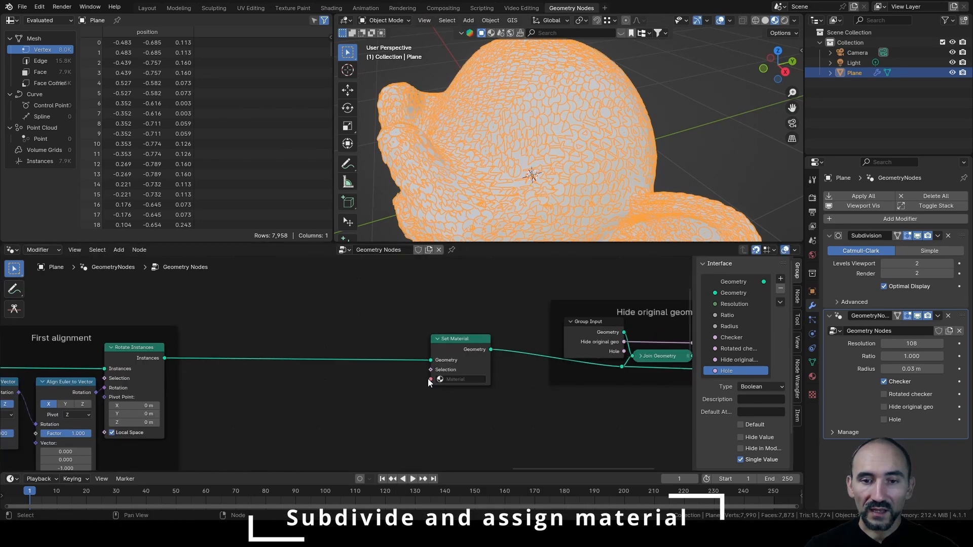
drag(431, 380, 391, 394)
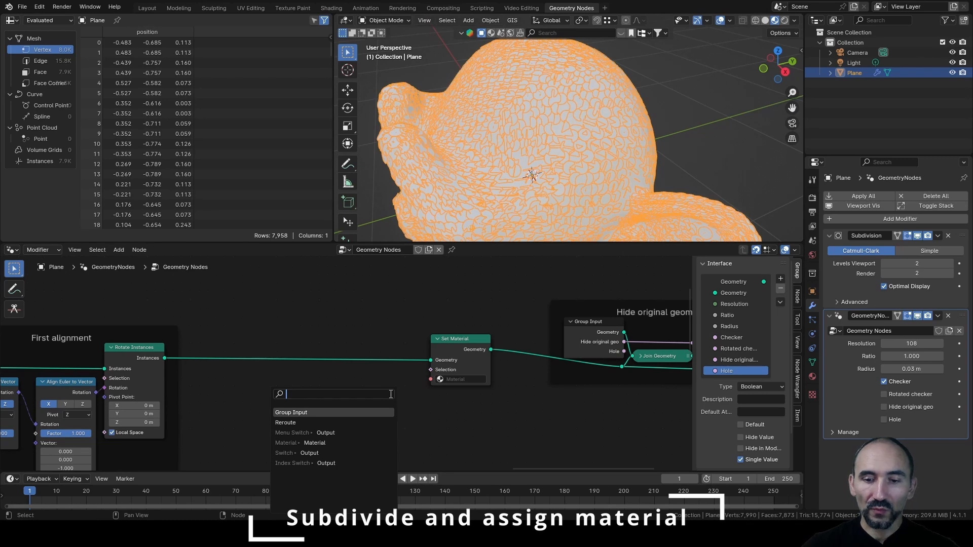
key(Return)
Create a new material on the object and name it "Geometry".
click(812, 377)
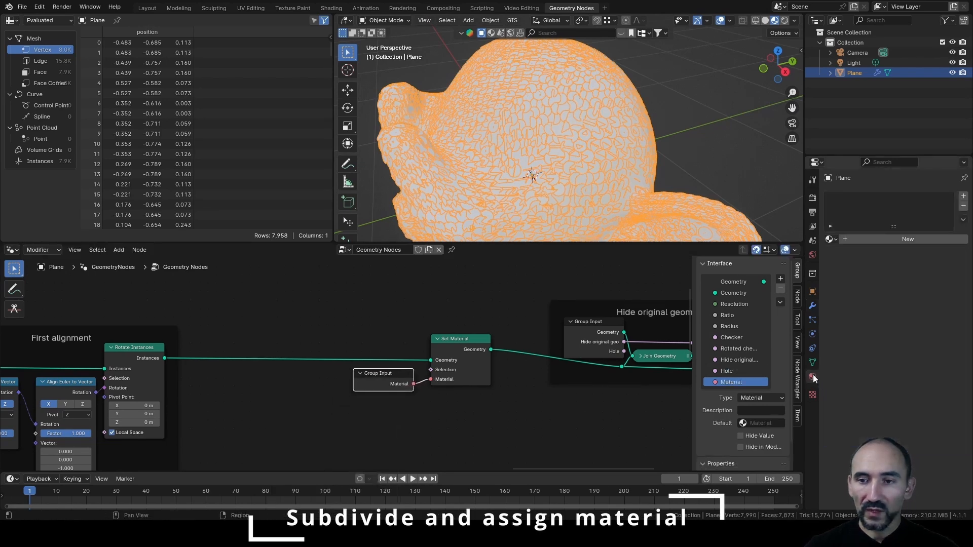
click(864, 242)
double_click(872, 239)
text(Geome)
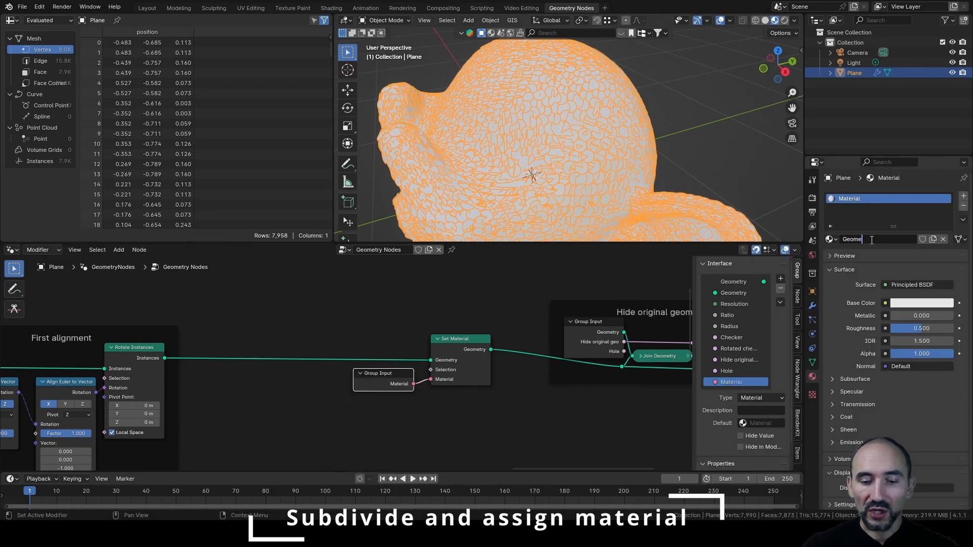
text(try)
key(Return)
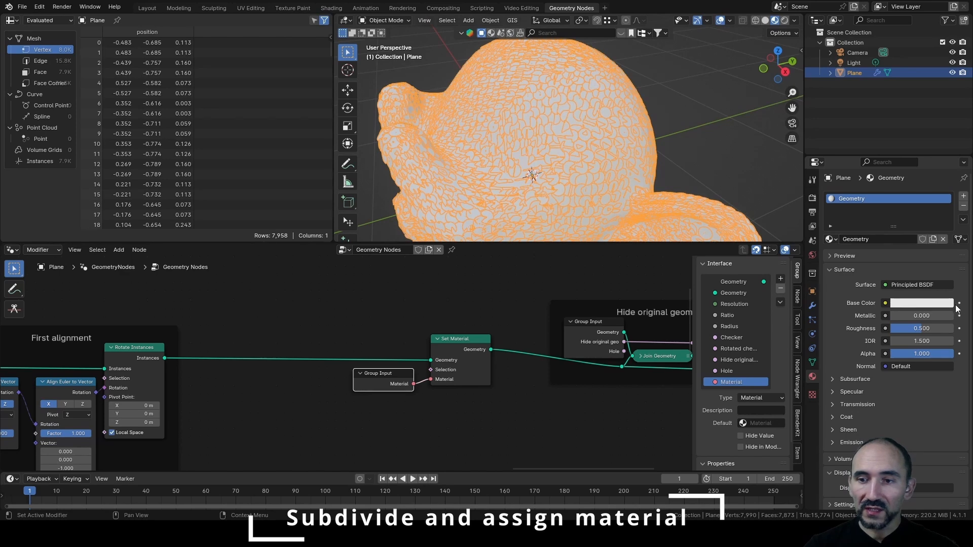
Add a second material slot with a new material for the paillettes and open its base color for editing.
click(963, 196)
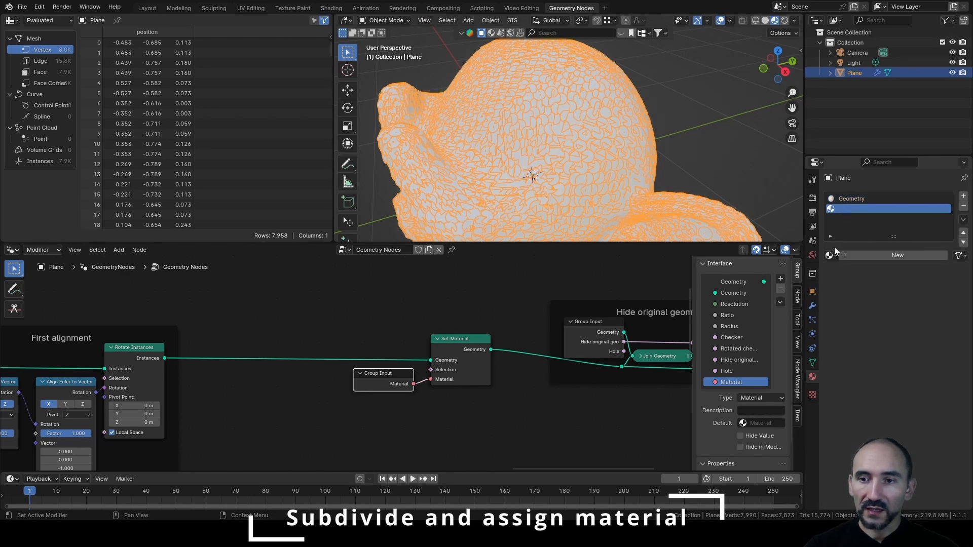
click(859, 257)
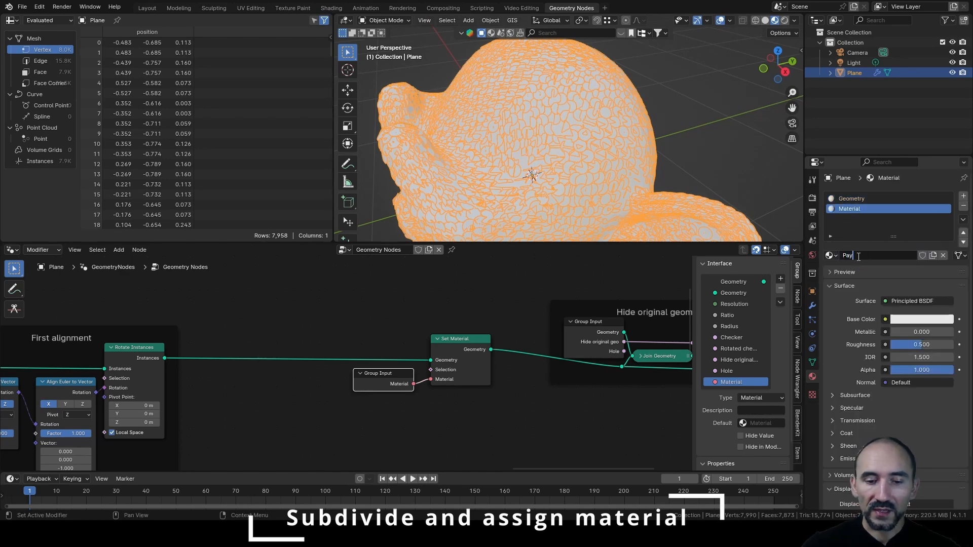
click(913, 319)
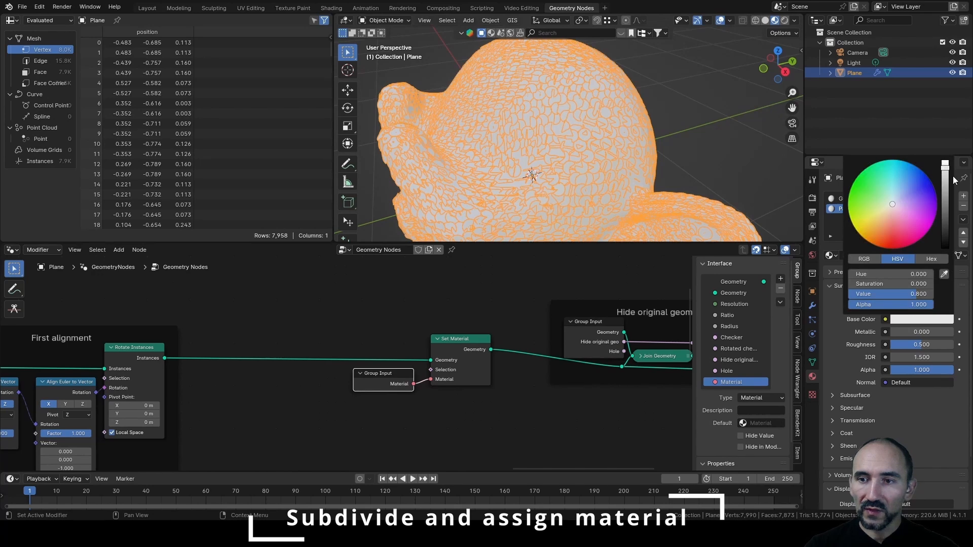
click(812, 306)
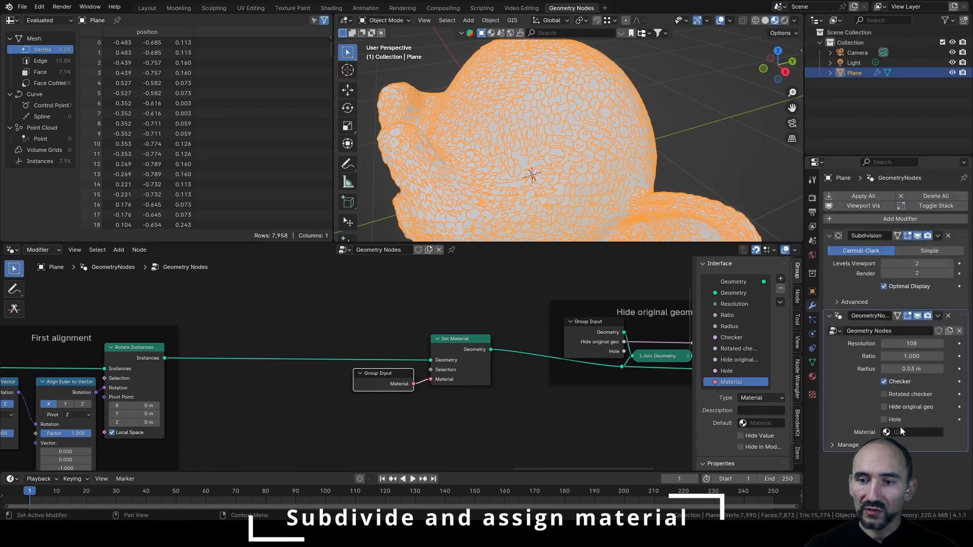
Assign the Payette material to the Geometry Nodes modifier's Material input and deselect the object.
click(902, 432)
click(822, 346)
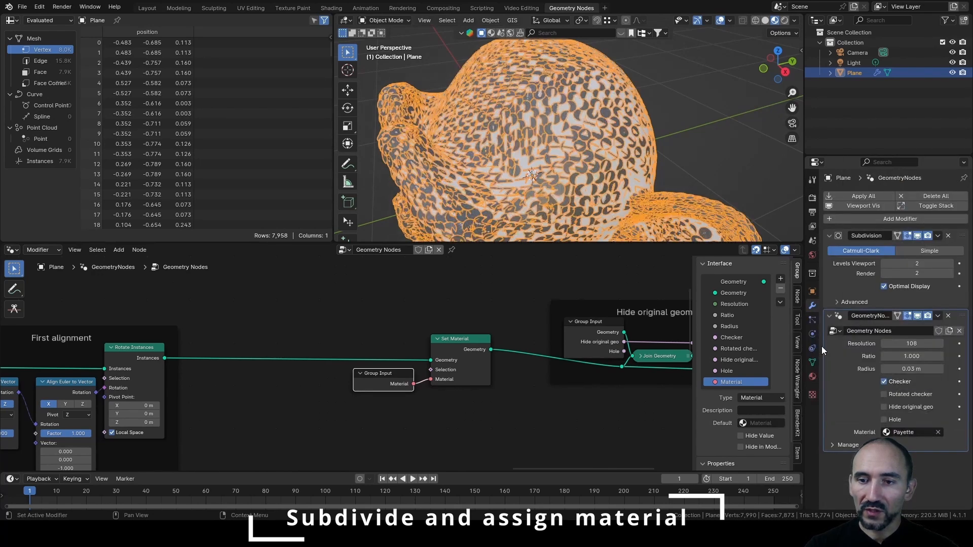
key(alt+a)
middle_drag(577, 160, 675, 111)
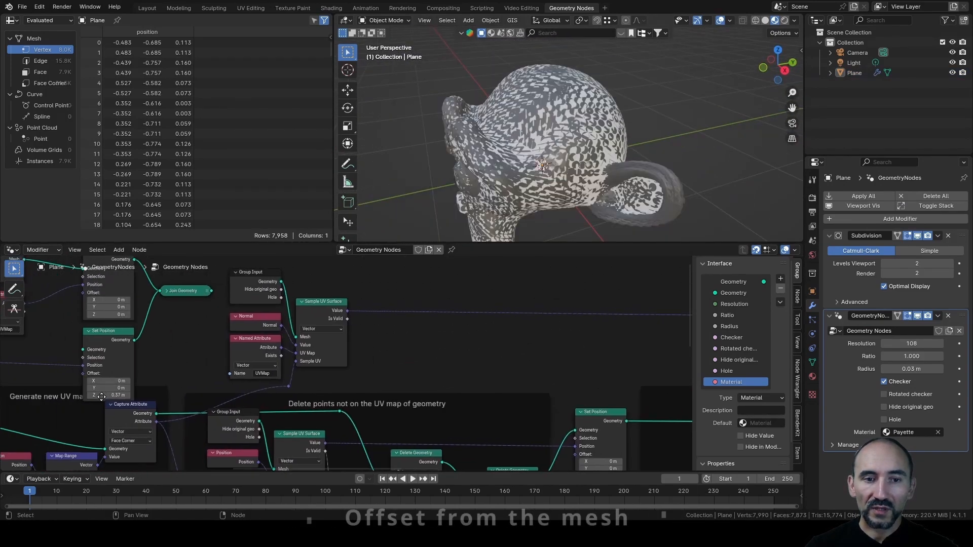
Add a reroute on the link from the Delete points frame's Sample UV Surface to Set Position's Position, and move it above that frame.
middle_drag(129, 398, 152, 421)
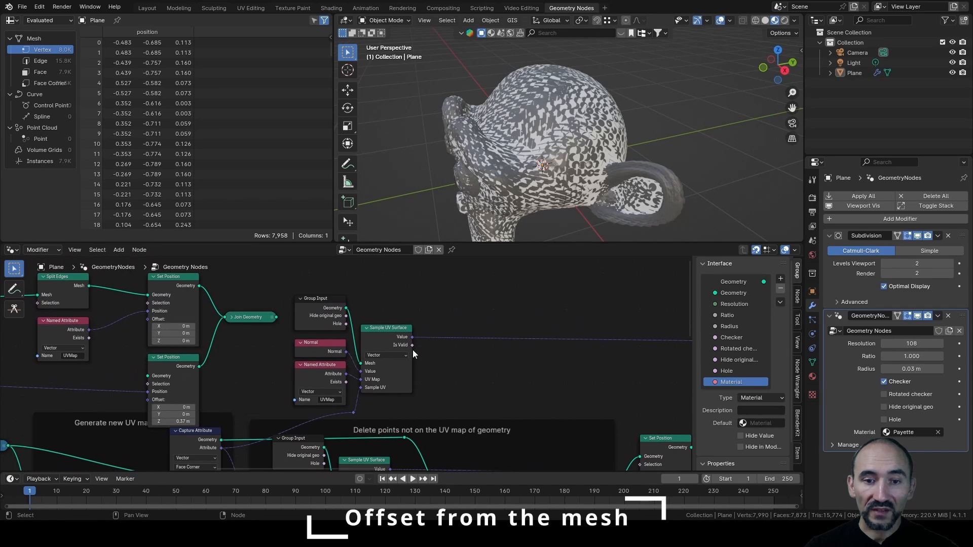
scroll(413, 350, up, 2)
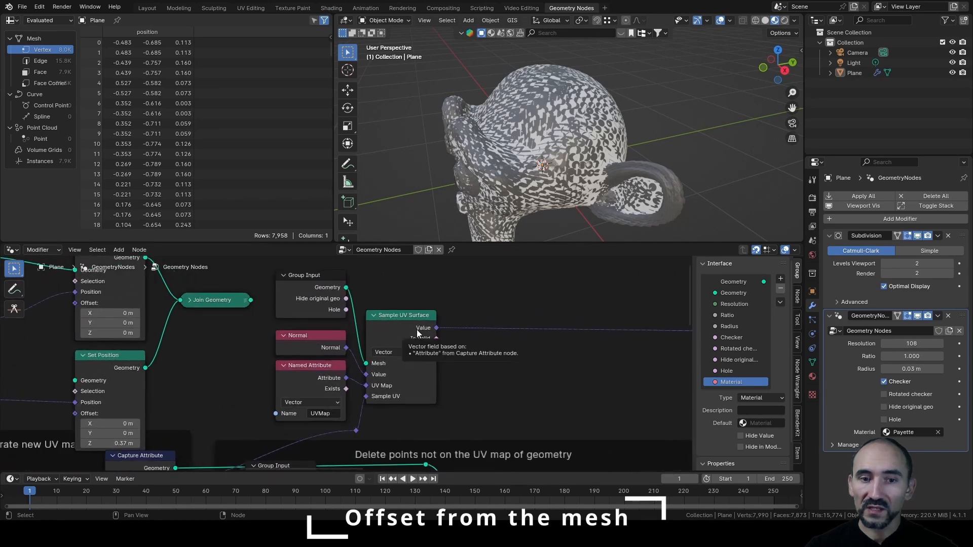
scroll(417, 330, down, 2)
middle_drag(445, 343, 174, 263)
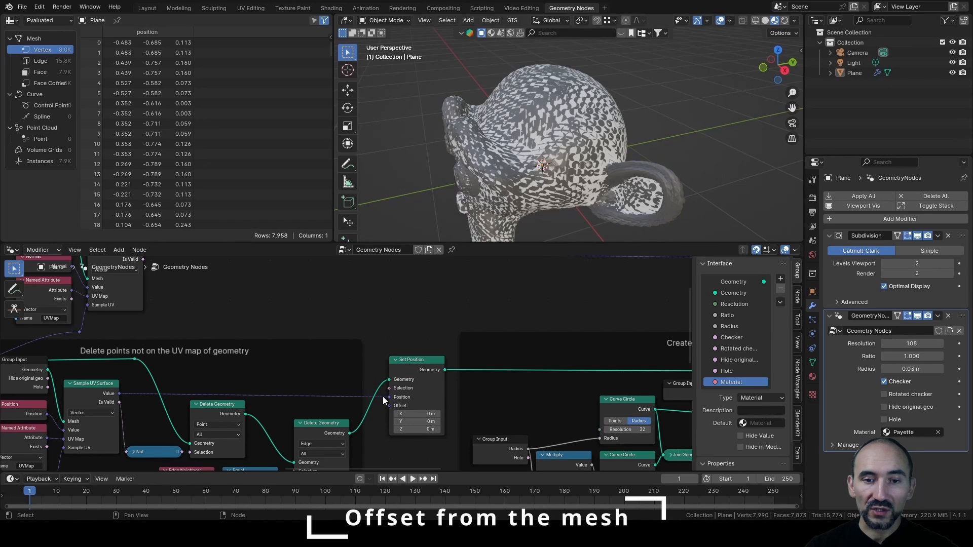
shift+right_drag(370, 391, 369, 403)
key(g)
click(242, 284)
middle_drag(220, 314, 330, 341)
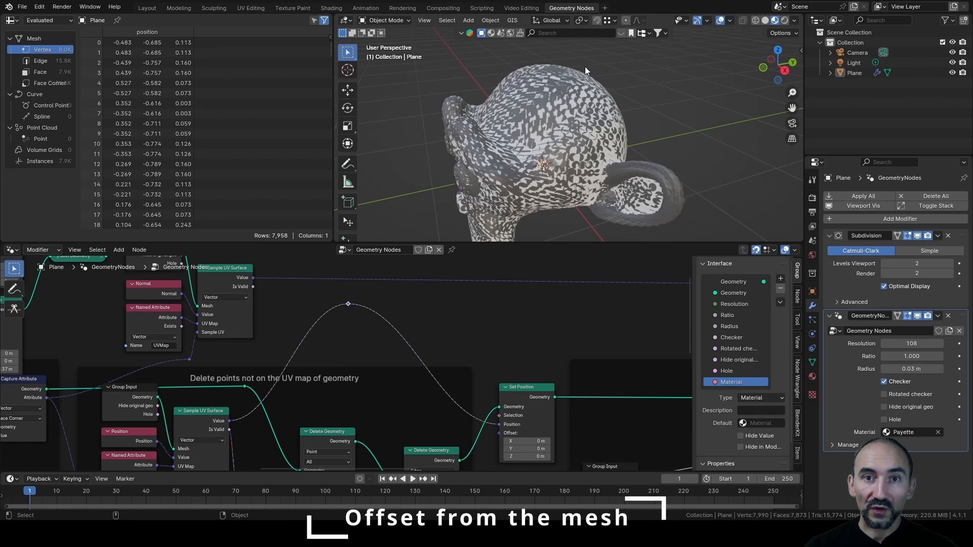
Add a Vector Math Add node beside the reroute, with the rerouted position feeding its second vector input.
key(shift+a)
text(a)
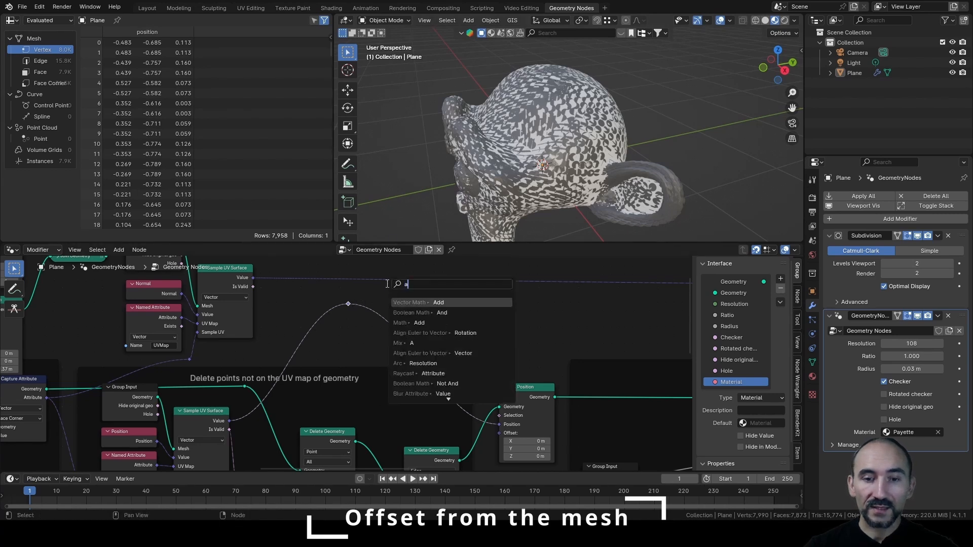
text(dd)
key(Return)
click(388, 284)
middle_drag(388, 283, 379, 348)
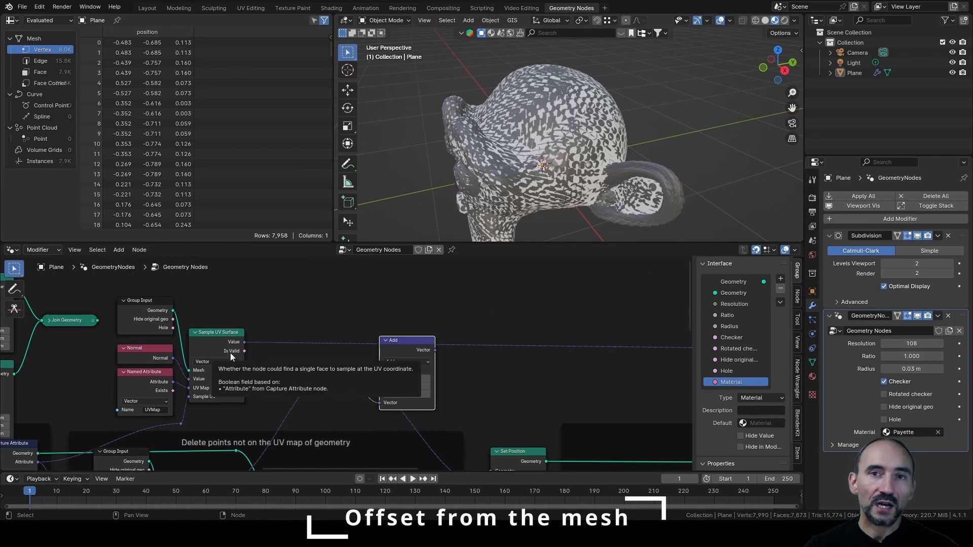
drag(397, 366, 422, 390)
Add a Vector Math Scale node fed by the Value of the Sample UV Surface node that samples the normals.
drag(244, 342, 351, 296)
text(sca)
key(Return)
click(351, 327)
Expose the Scale node's factor through a new Group Input node and rename the group input "Offset".
drag(348, 331, 306, 354)
text(group)
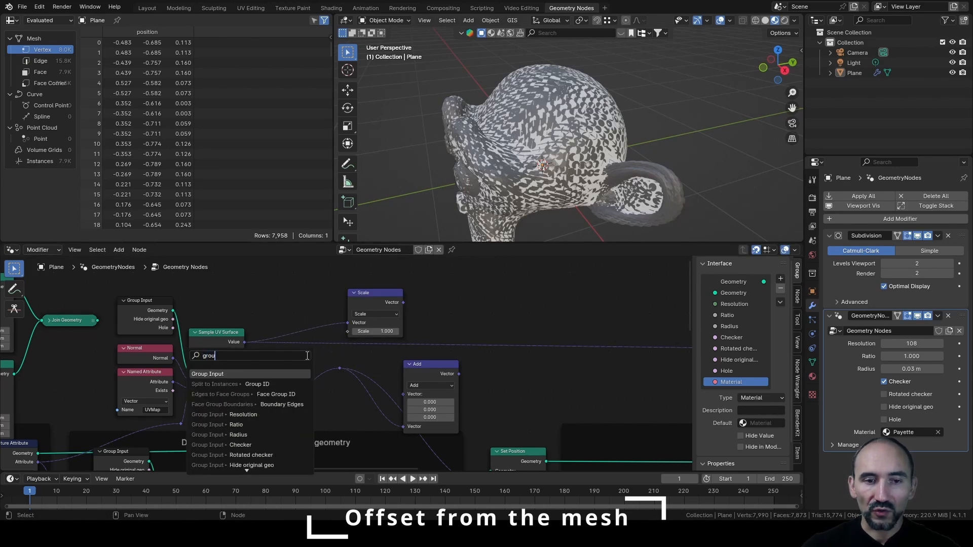
key(Return)
click(307, 365)
double_click(728, 394)
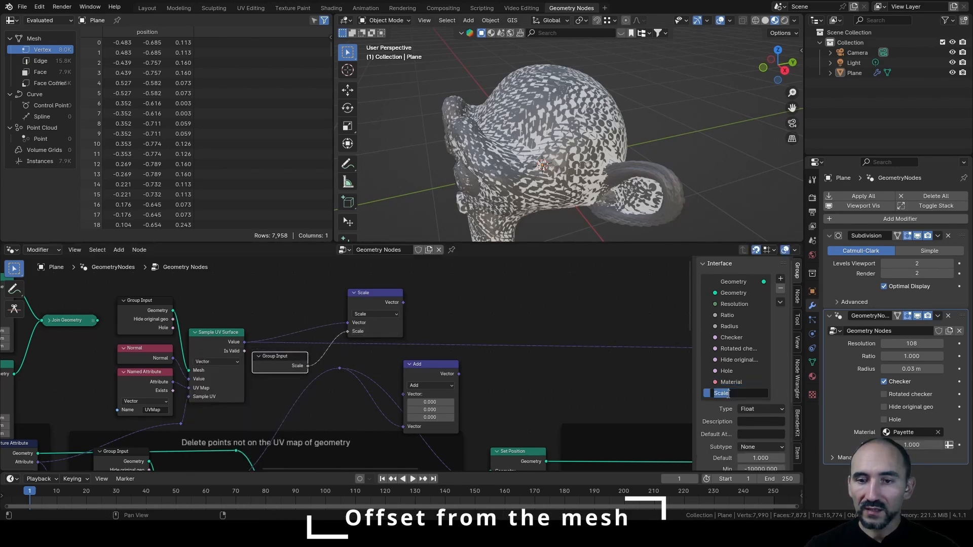
text(Offset)
key(Return)
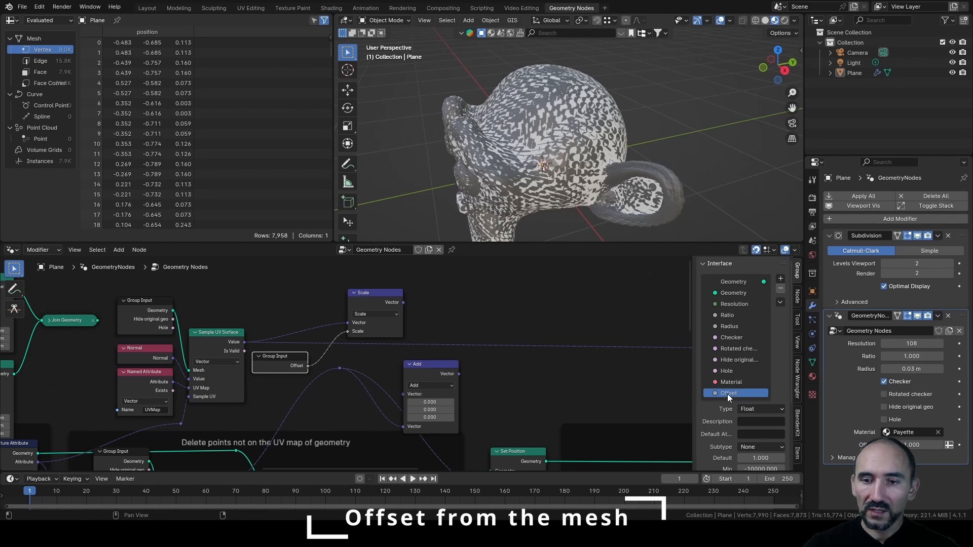
Place the Offset input below Radius, make it single value, and set its minimum to 0 and its subtype to Distance.
drag(731, 337, 727, 334)
scroll(757, 452, down, 3)
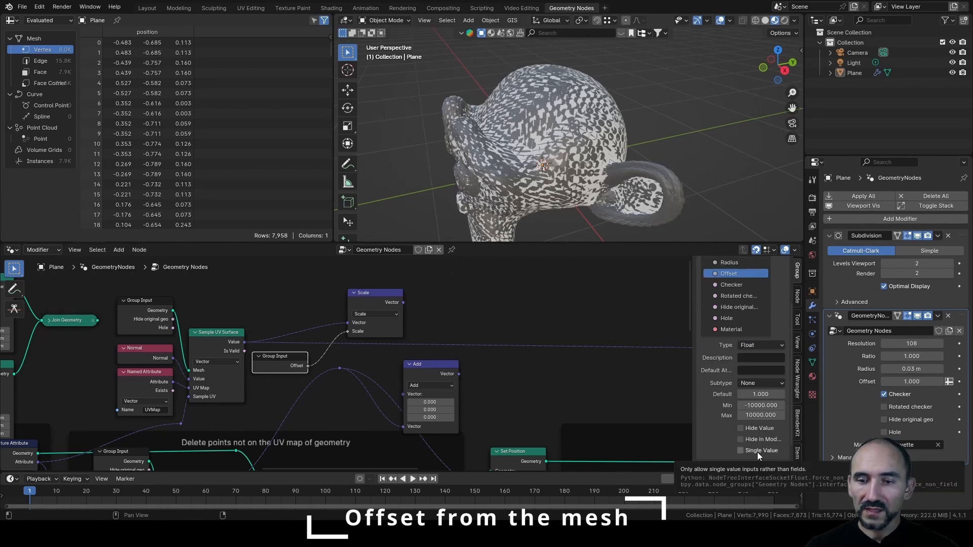
click(760, 405)
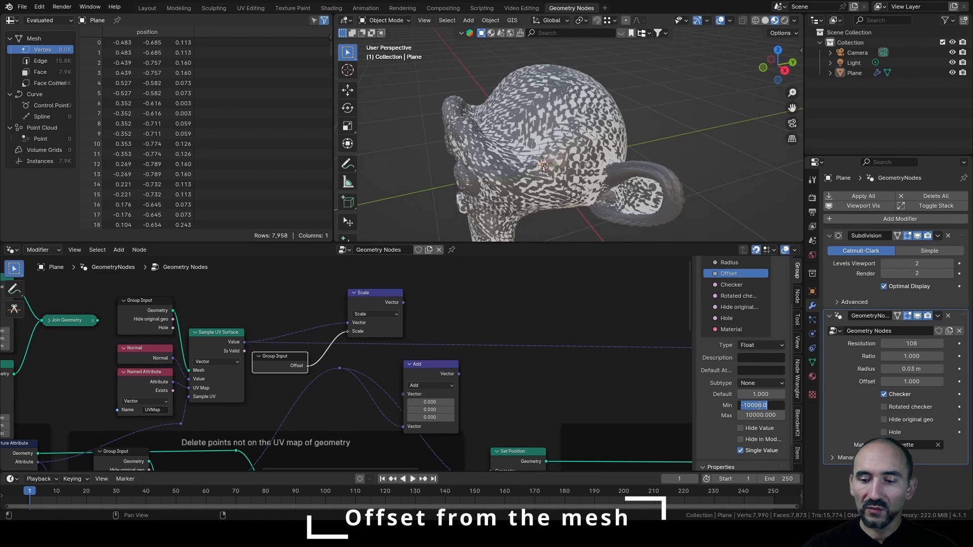
text(0)
key(Return)
click(754, 385)
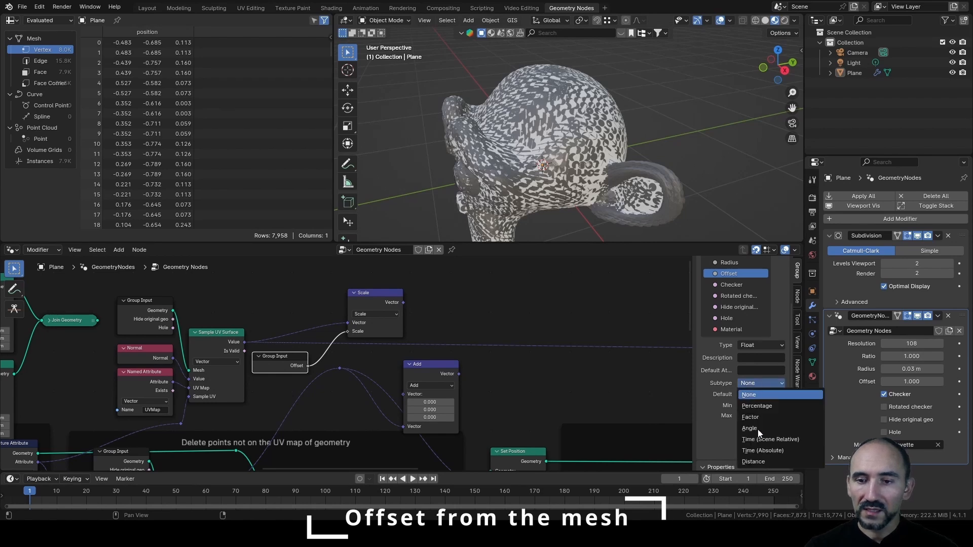
click(760, 463)
Set the modifier's Offset value to 0.02 m.
click(899, 381)
text(0.02)
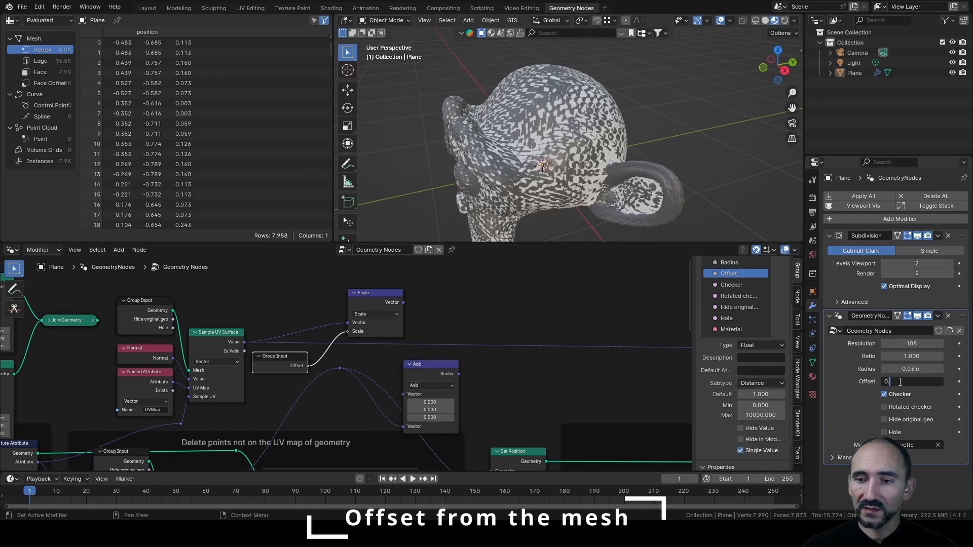
key(Return)
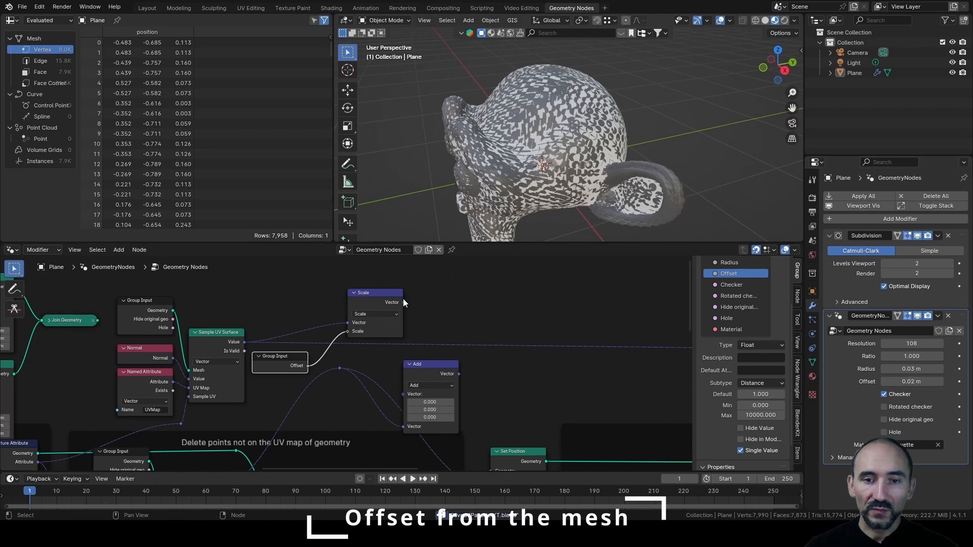
Connect the Scale result to the Add node's first vector input, then collapse both nodes and arrange them beside the Group Input.
drag(403, 301, 403, 394)
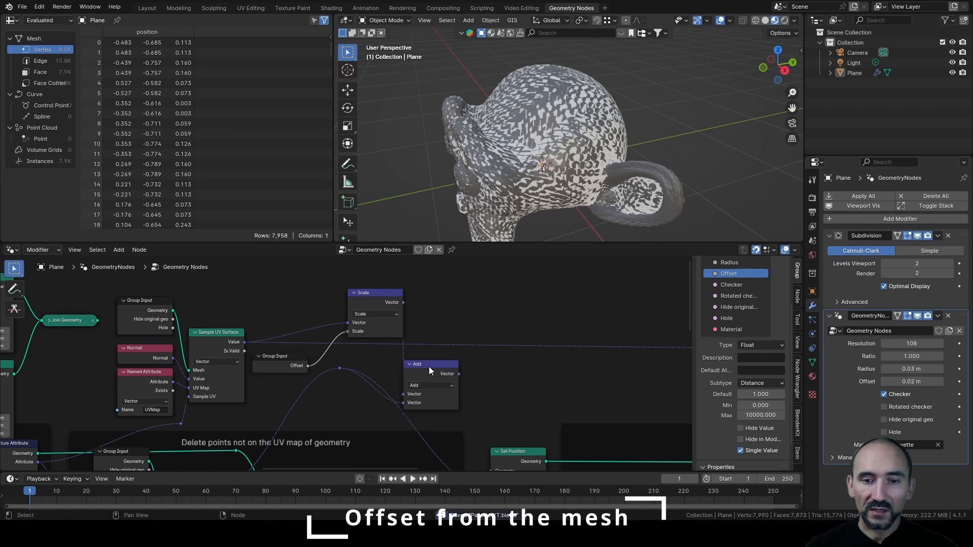
drag(371, 303, 362, 315)
key(h)
key(g)
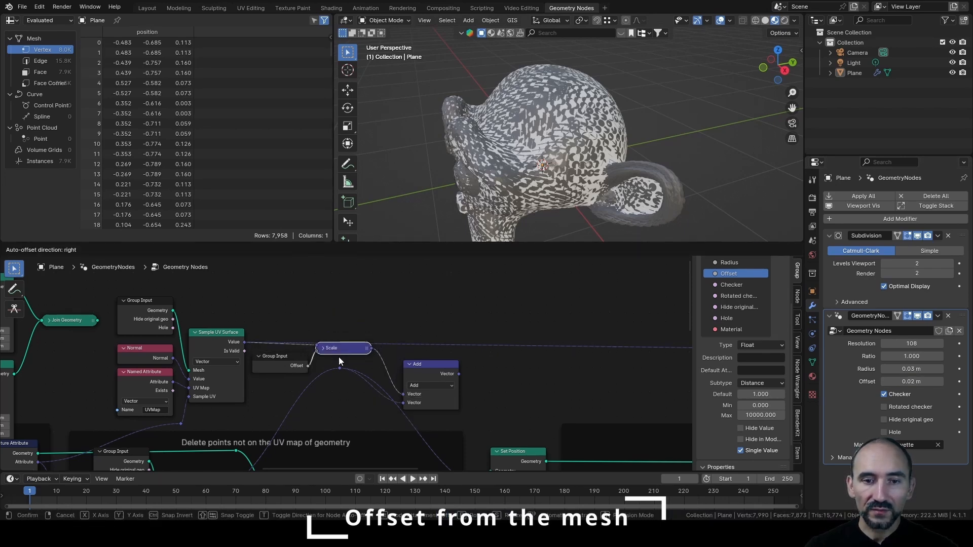
click(339, 363)
drag(414, 365, 398, 357)
key(h)
key(g)
click(398, 357)
Connect the Add node's output to the Position input of the Set Position node and inspect the offset paillettes.
middle_drag(483, 394, 432, 338)
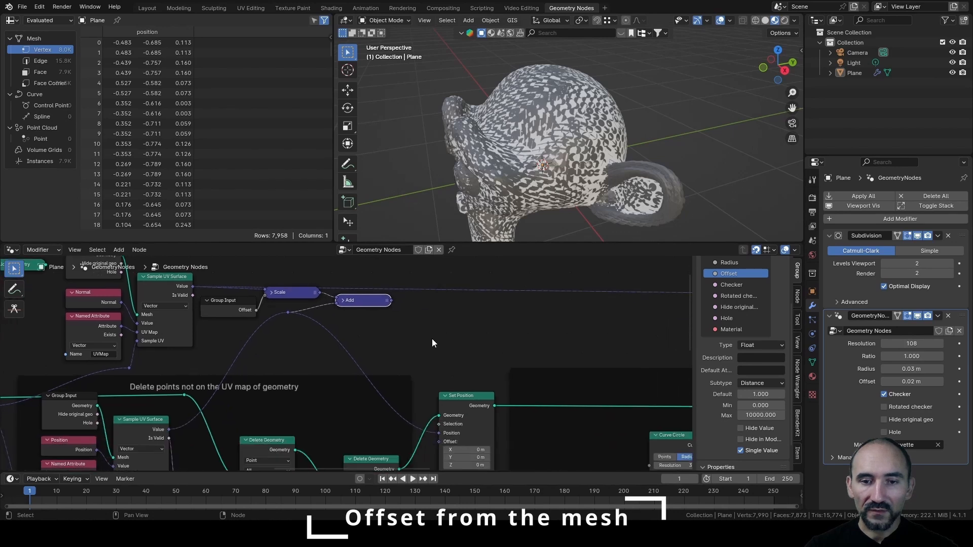
drag(395, 301, 438, 432)
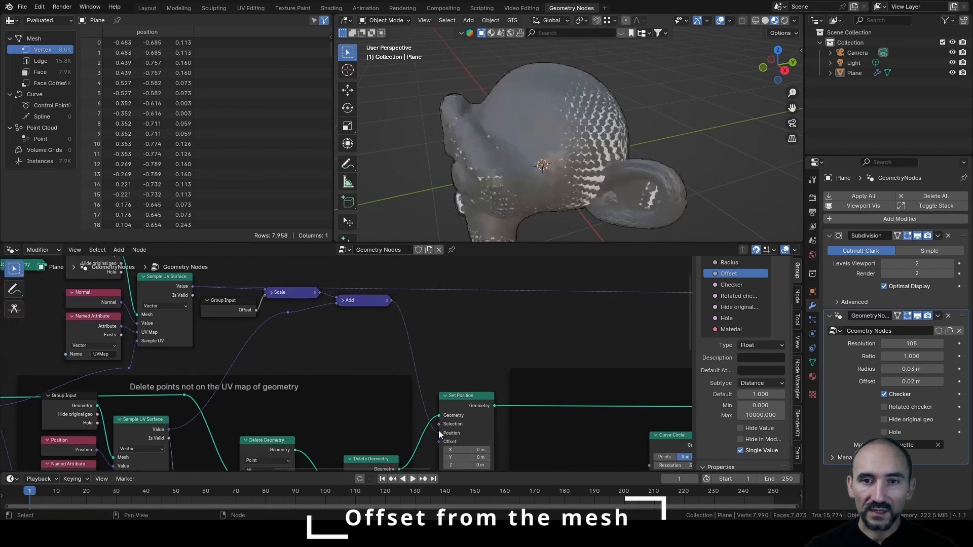
middle_drag(604, 127, 564, 120)
Frame the normal sampling, Scale and Add nodes together and label the frame "Offset".
drag(135, 285, 535, 418)
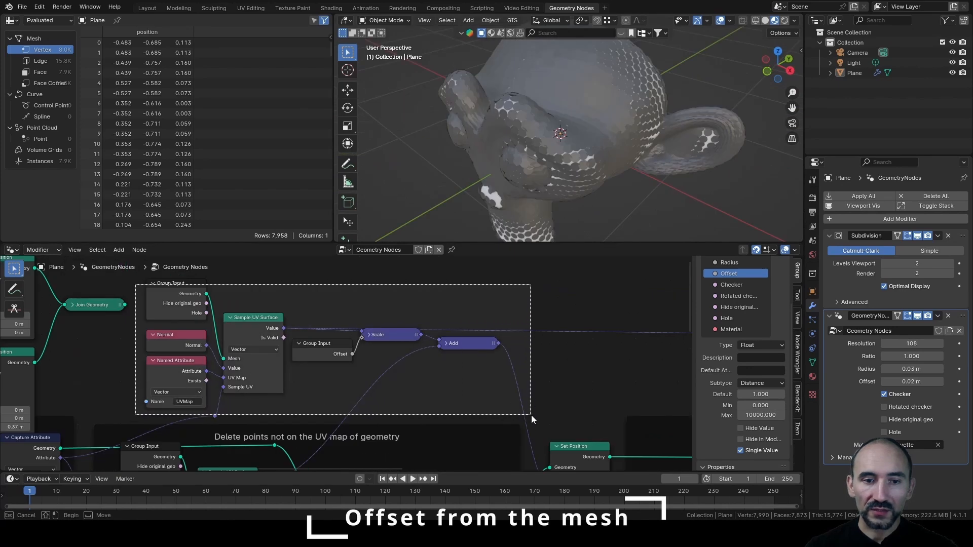
key(ctrl+j)
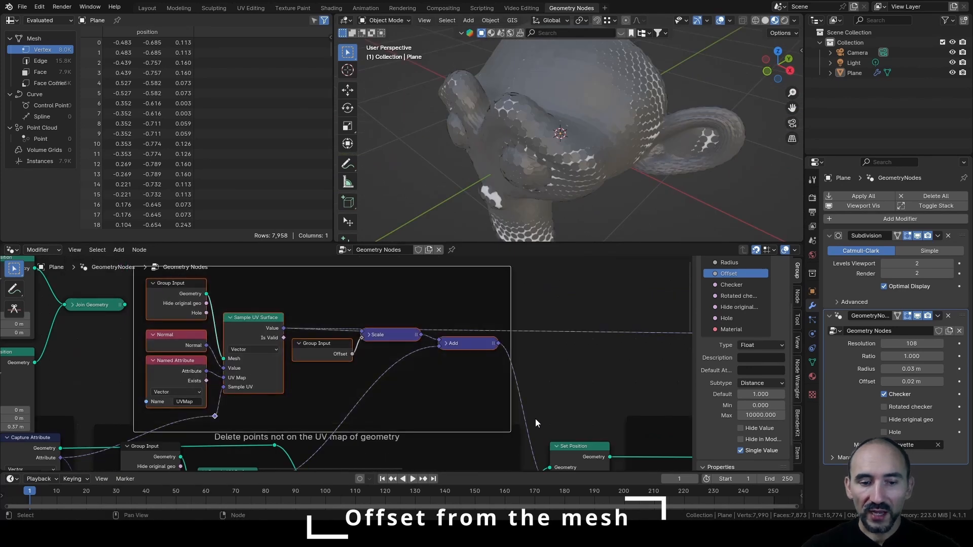
key(F2)
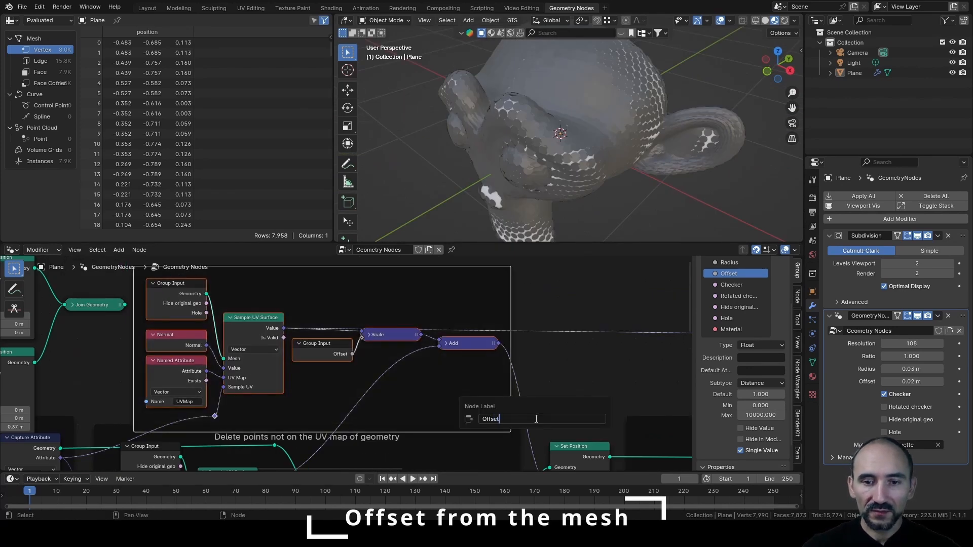
Delete the leftover Split Edges, Named Attribute, two Set Position and Join Geometry nodes beside the Offset frame.
drag(499, 290, 272, 417)
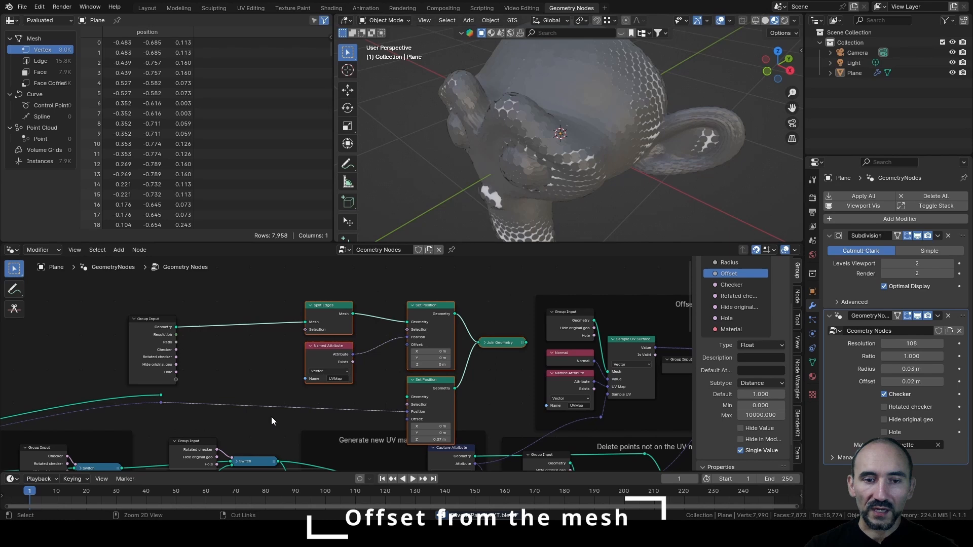
key(x)
middle_drag(190, 390, 304, 375)
scroll(487, 377, down, 8)
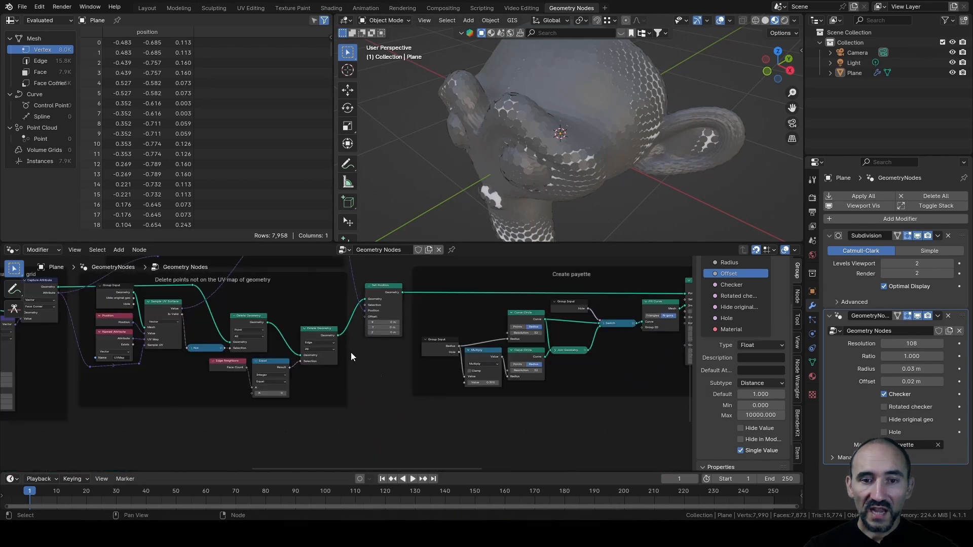
Shift the Create payette frame, all nodes downstream of it and the Set Position node away from the Delete points frame.
scroll(351, 352, up, 3)
middle_drag(324, 324, 402, 386)
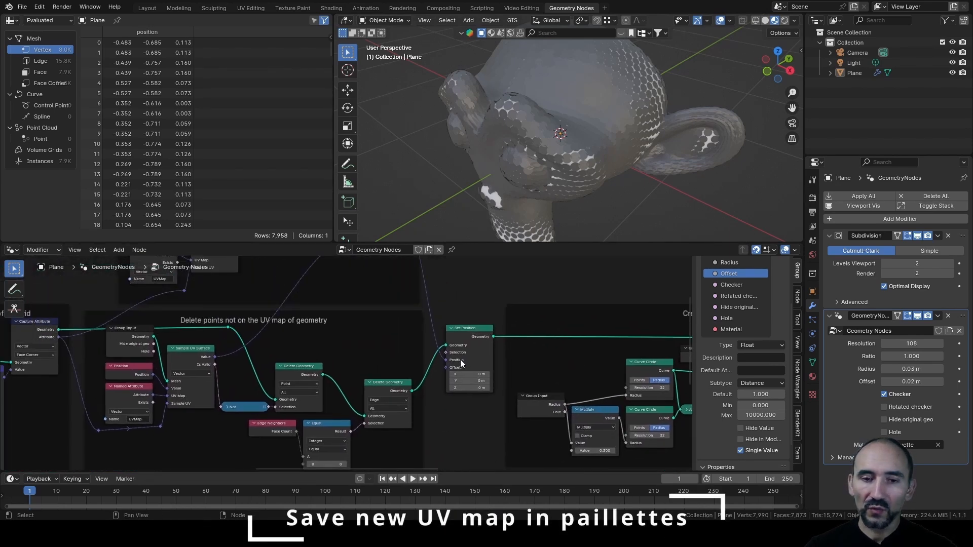
scroll(458, 360, down, 2)
scroll(458, 360, up, 2)
middle_drag(345, 369, 402, 344)
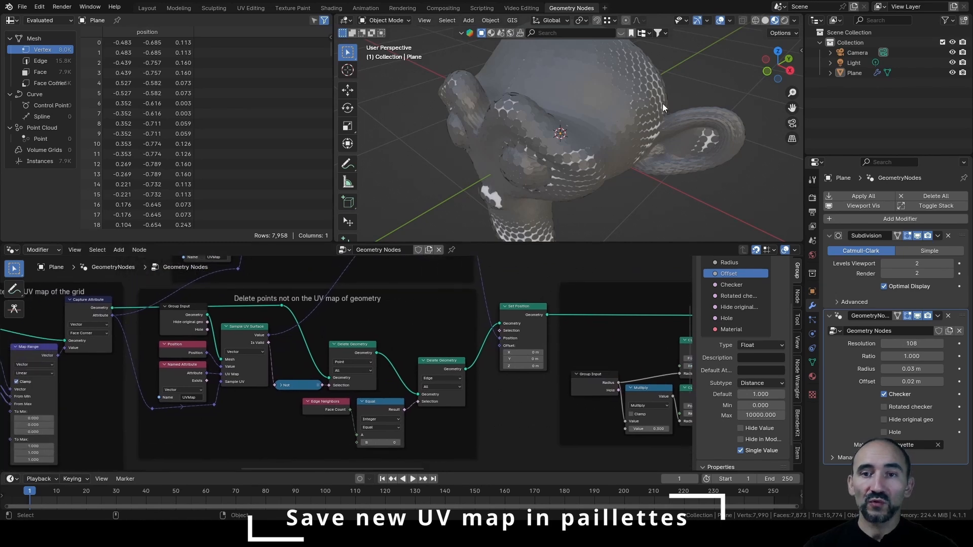
scroll(394, 404, down, 5)
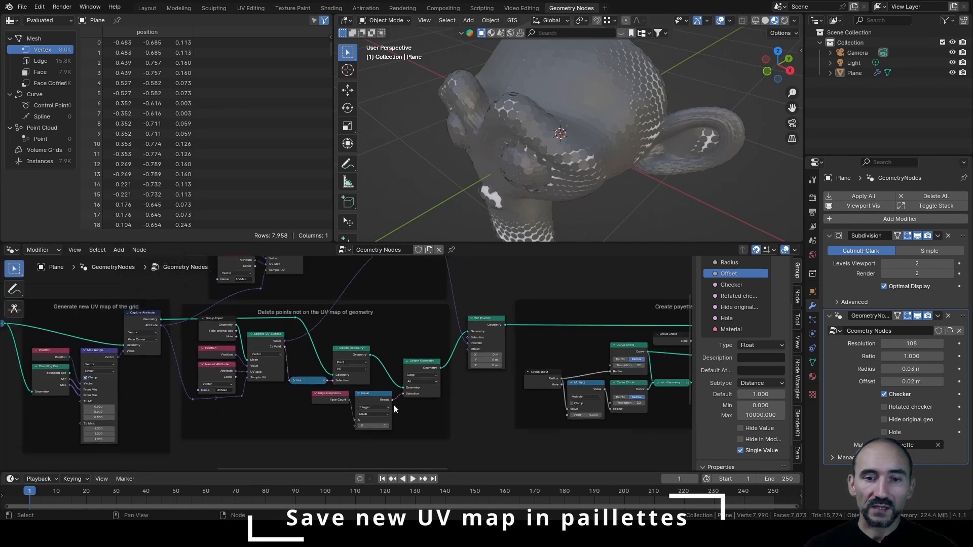
drag(650, 290, 161, 408)
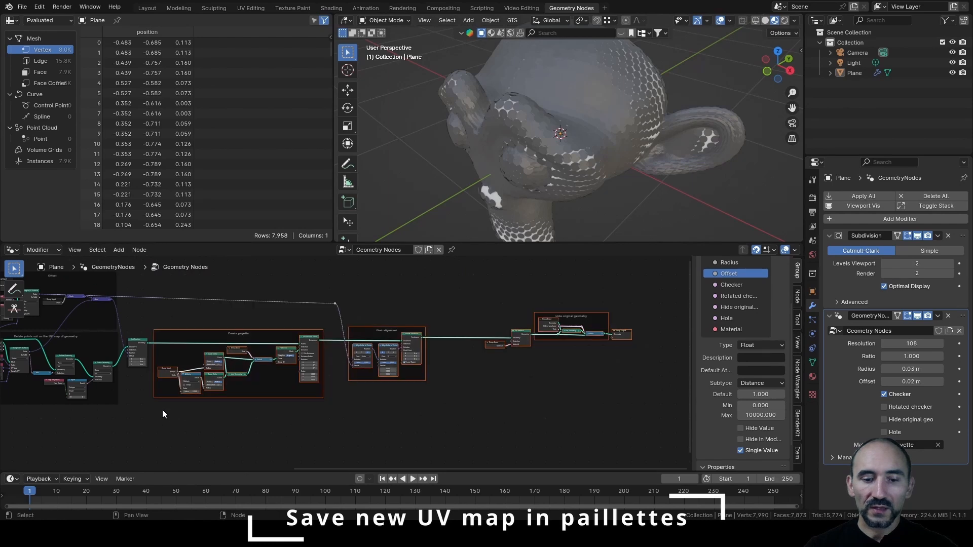
key(g)
click(205, 388)
middle_drag(205, 388, 407, 379)
scroll(363, 367, up, 8)
drag(317, 299, 463, 296)
middle_drag(407, 363, 464, 307)
scroll(342, 296, up, 4)
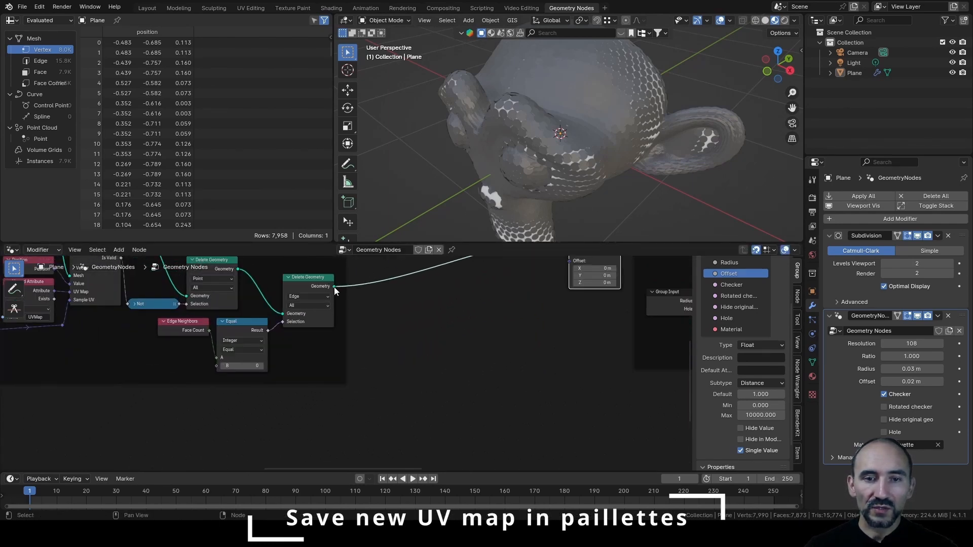
Insert a Store Named Attribute node between the last Delete Geometry node and the Set Position node.
drag(334, 287, 442, 399)
text(store)
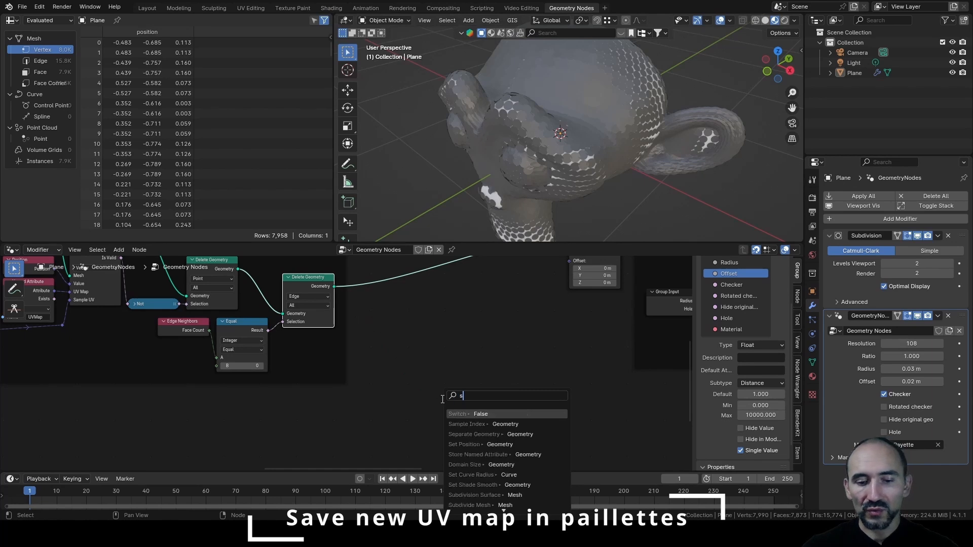
key(Return)
click(455, 352)
scroll(467, 351, down, 4)
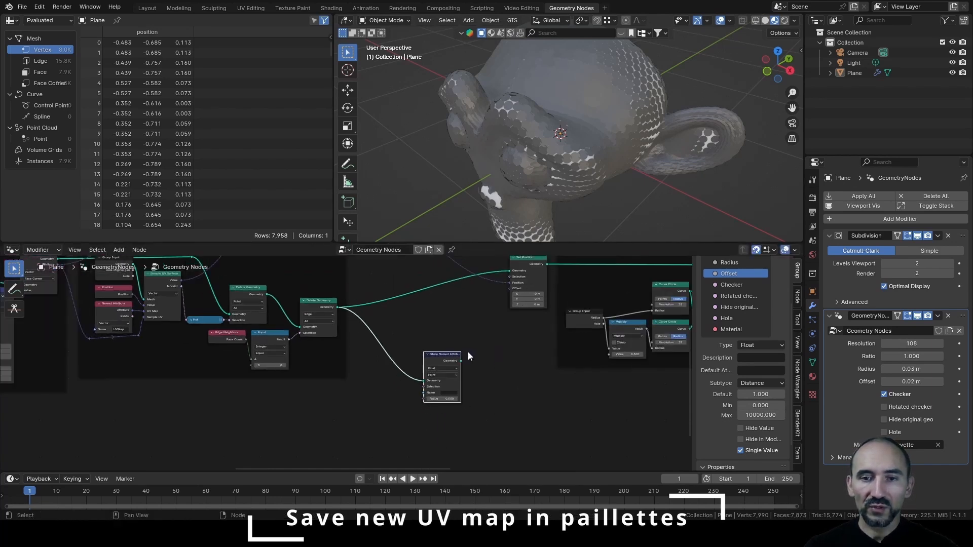
middle_drag(467, 352, 457, 392)
drag(451, 396, 501, 306)
drag(429, 390, 461, 391)
Save the file and set the Store Named Attribute node's data type to Vector.
middle_drag(435, 425, 576, 364)
scroll(575, 364, up, 4)
key(ctrl+s)
click(610, 337)
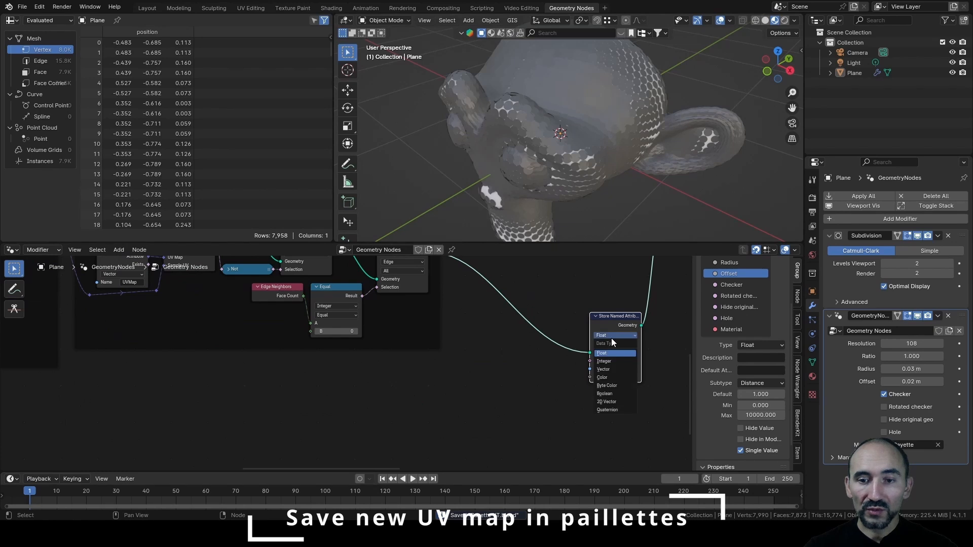
click(613, 369)
scroll(449, 368, down, 2)
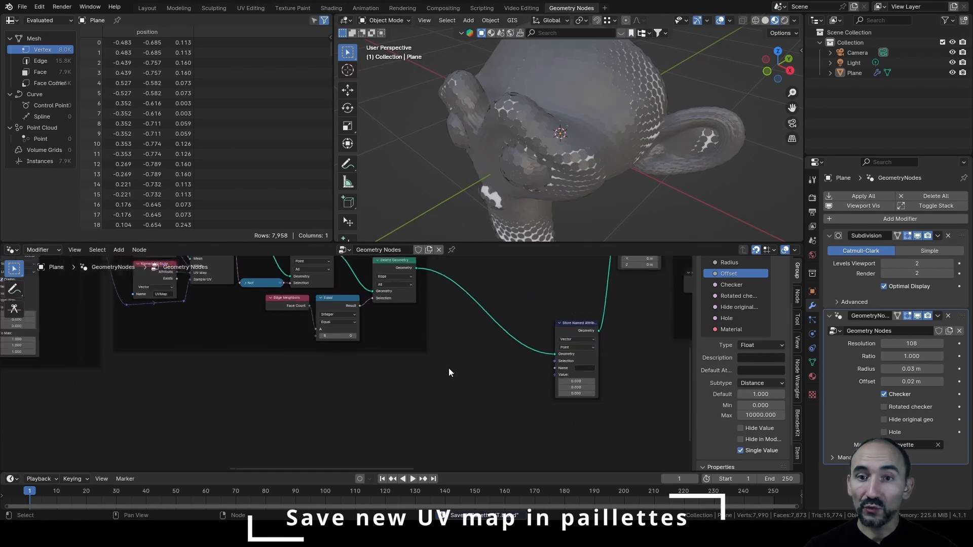
scroll(469, 424, up, 3)
scroll(80, 324, up, 2)
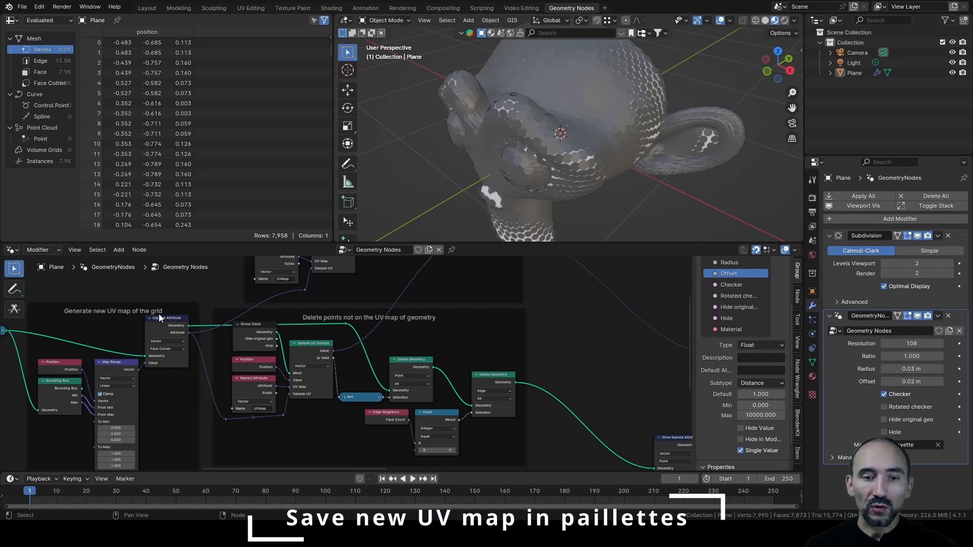
Duplicate the Group Input, Position, Named Attribute and Sample UV Surface nodes and place the copies below the Delete points frame.
middle_drag(404, 387, 379, 317)
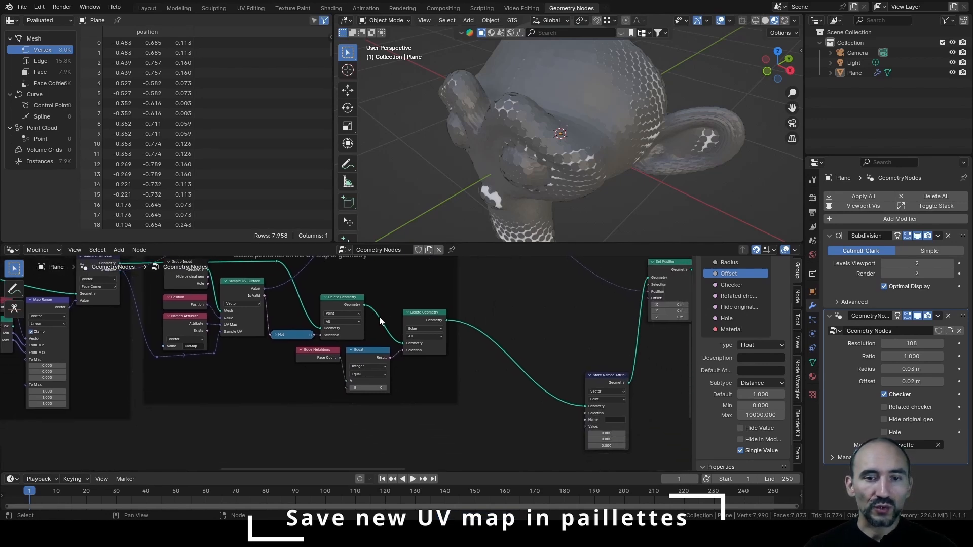
scroll(379, 317, down, 2)
scroll(380, 317, up, 1)
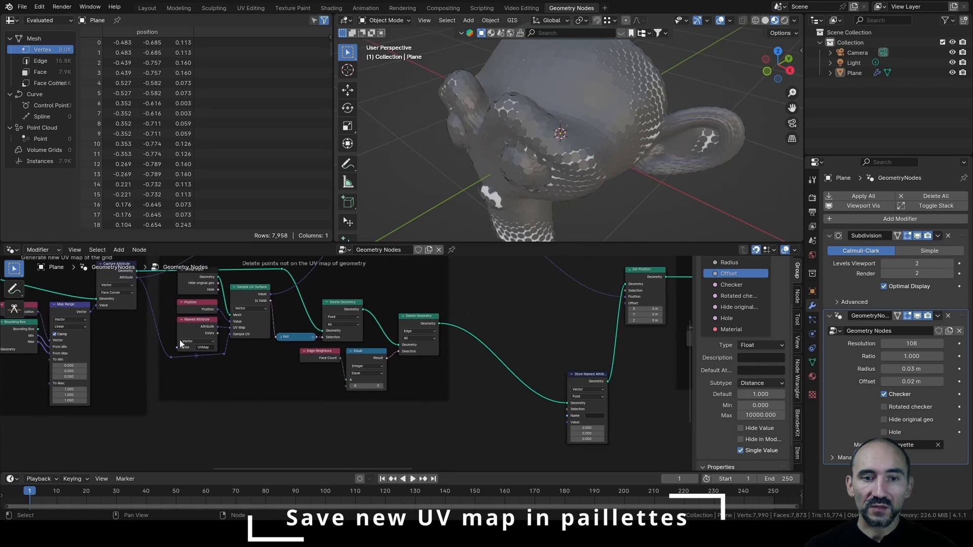
drag(245, 365, 189, 289)
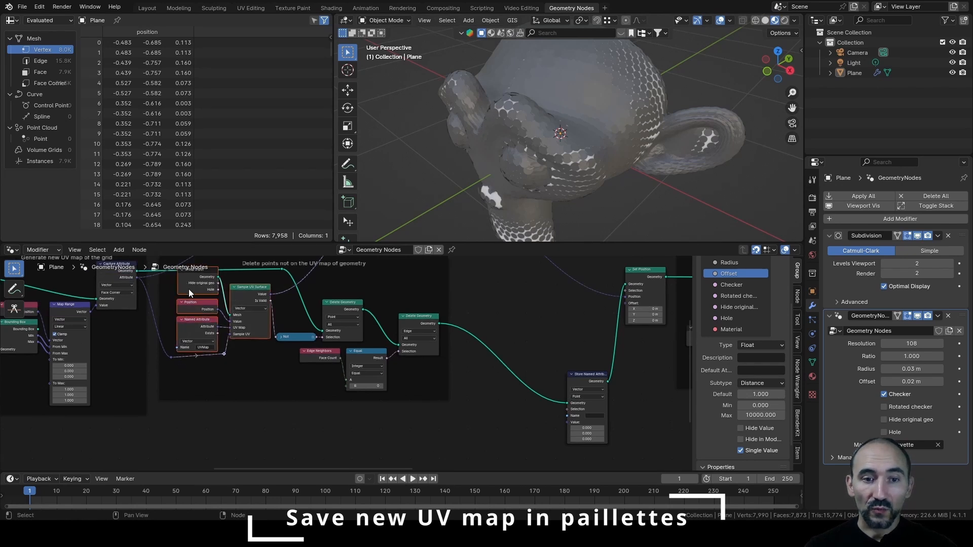
key(shift+d)
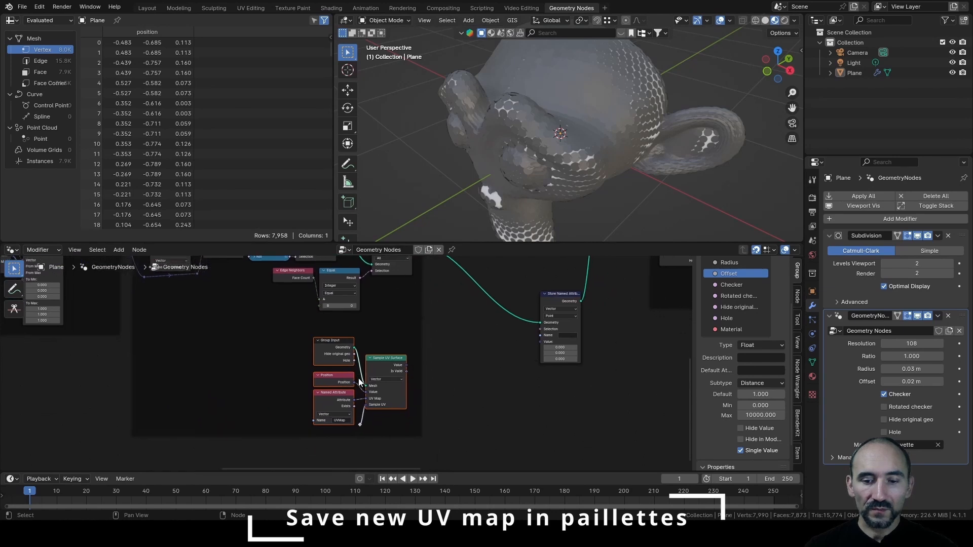
click(358, 378)
scroll(363, 384, up, 1)
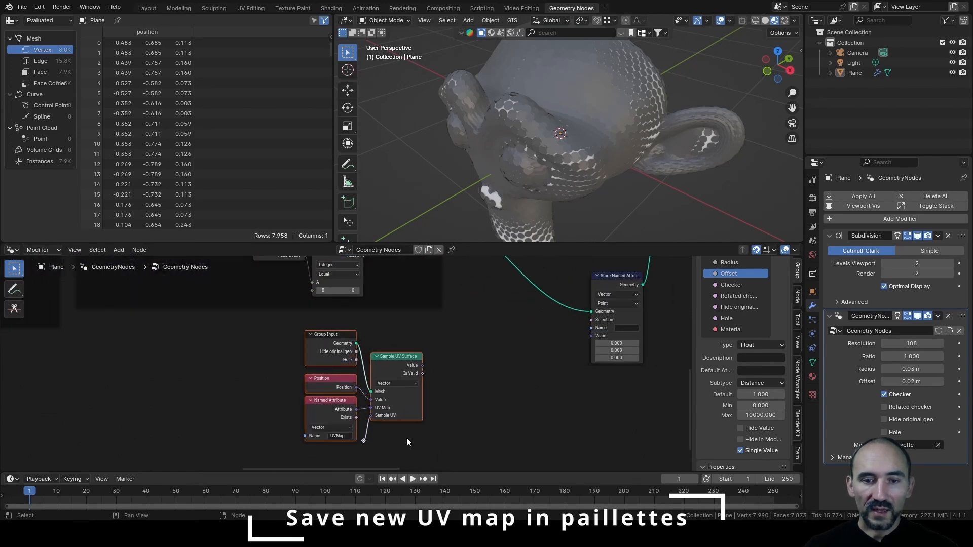
click(397, 428)
key(Home)
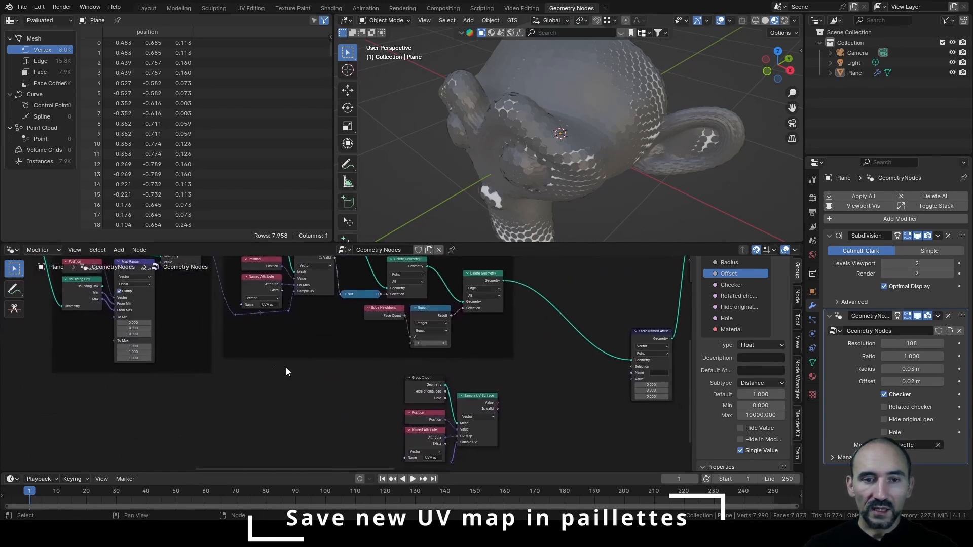
Link the captured grid UV to the duplicated Sample UV Surface node's Sample UV input, routing it through a repositioned reroute point.
drag(235, 314, 448, 419)
shift+right_drag(363, 330, 321, 369)
key(g)
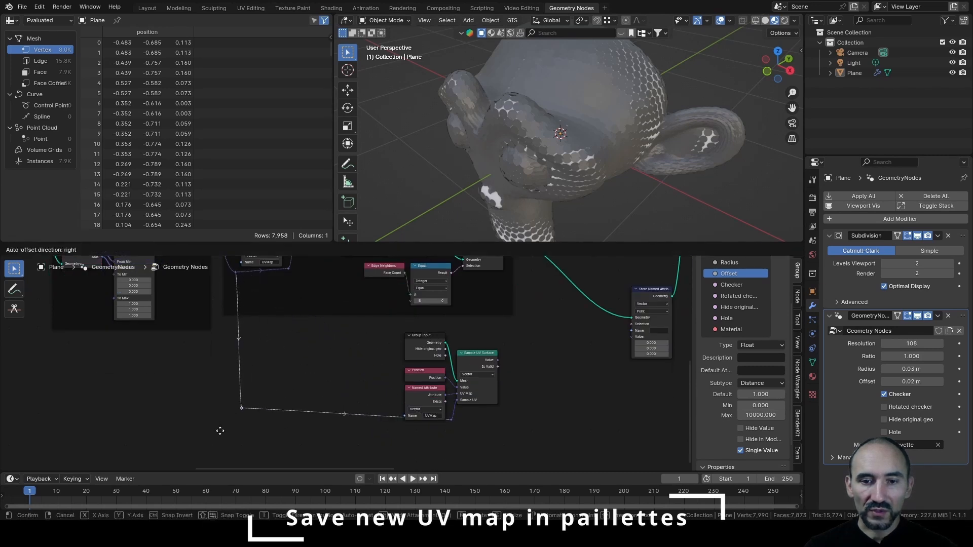
click(217, 429)
scroll(469, 388, up, 2)
Delete the duplicated Position node and connect the UVMap Named Attribute to the Sample UV Surface node's Value input.
click(455, 382)
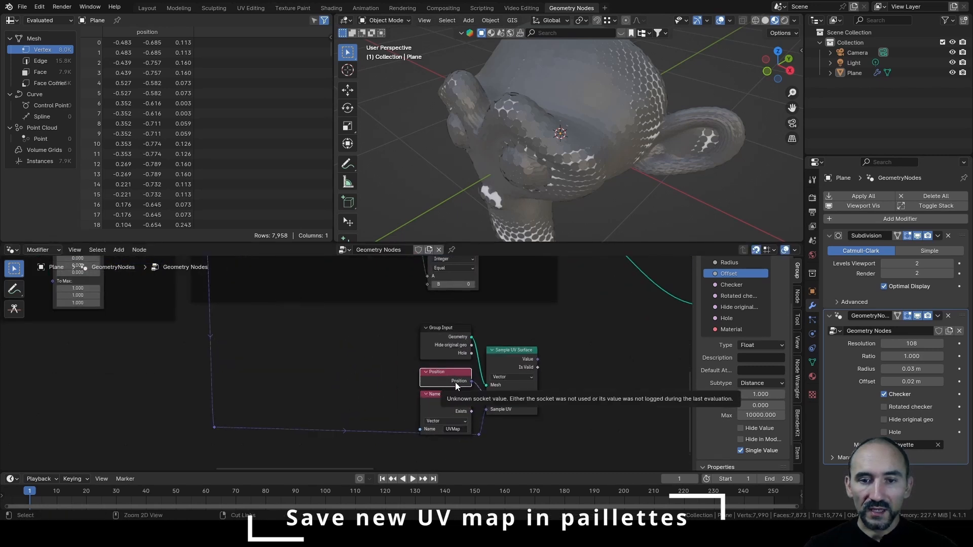
key(x)
drag(448, 403, 448, 385)
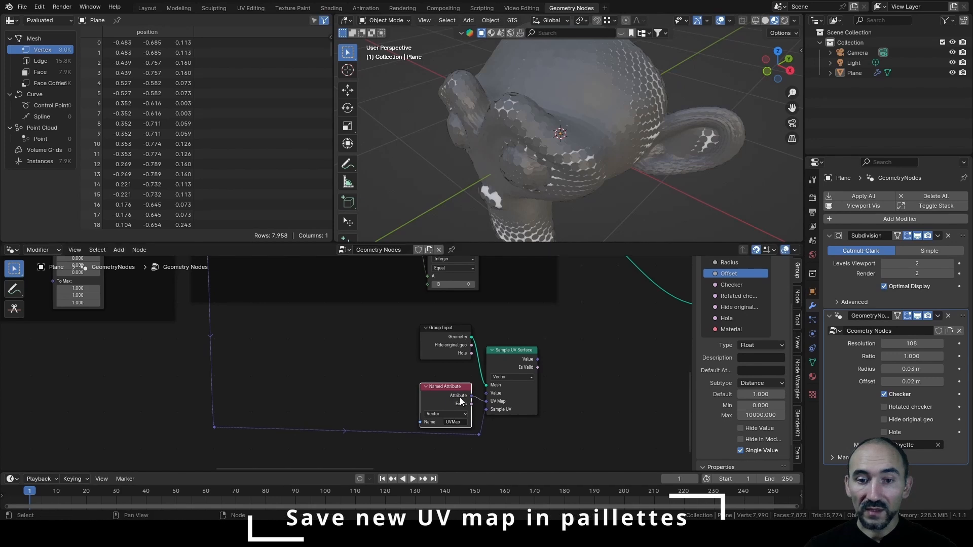
middle_drag(449, 386, 350, 387)
scroll(351, 410, up, 2)
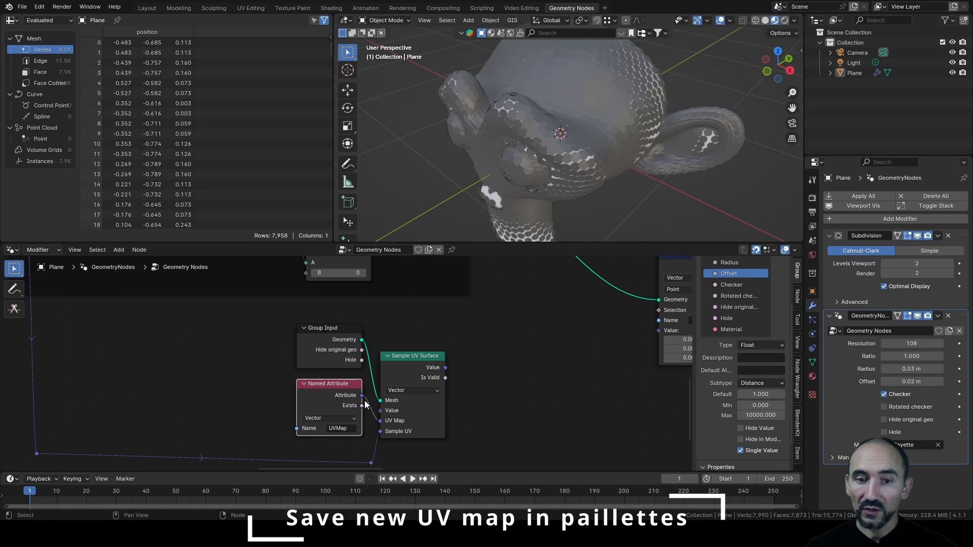
drag(343, 392, 343, 411)
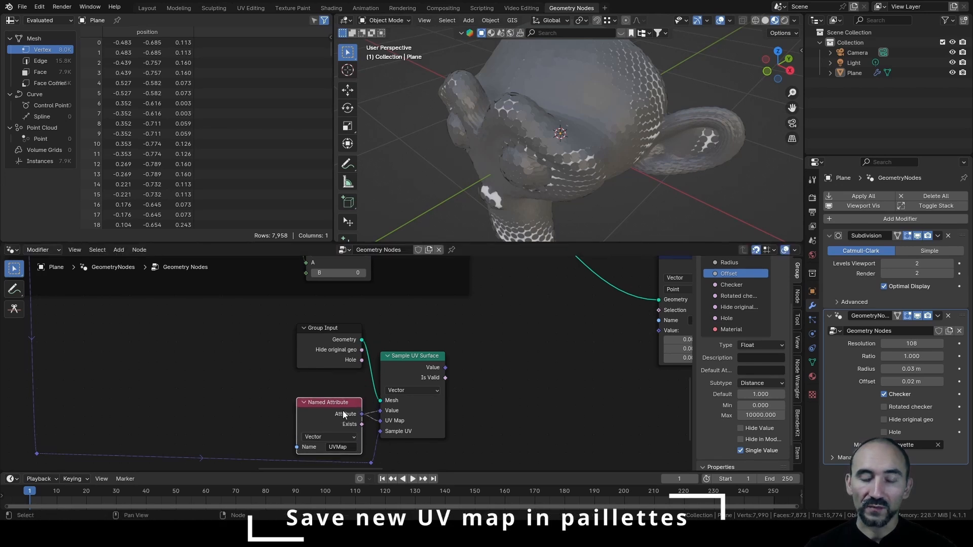
Connect the sampled Value to the Store Named Attribute node's Value input and set its domain to Face Corner.
scroll(402, 398, down, 2)
middle_drag(401, 399, 283, 375)
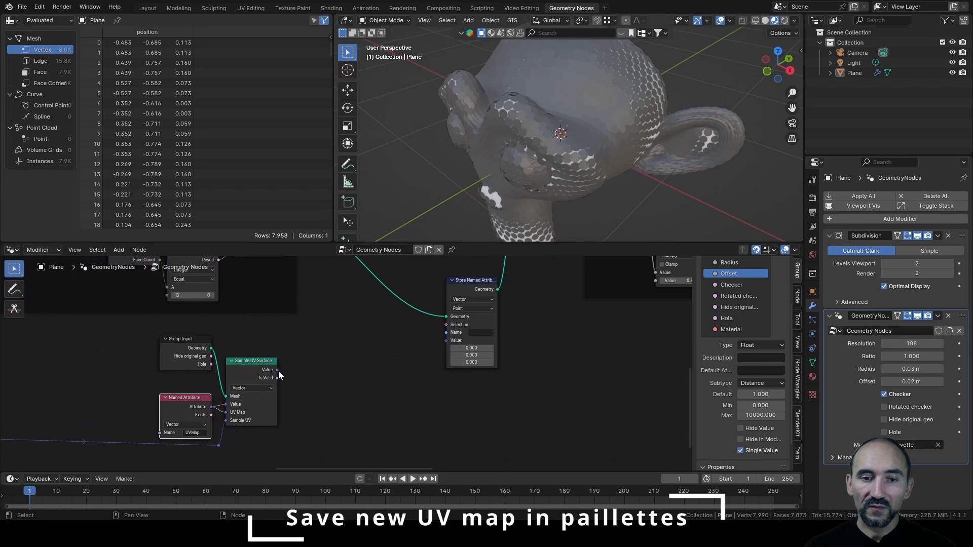
drag(278, 370, 445, 341)
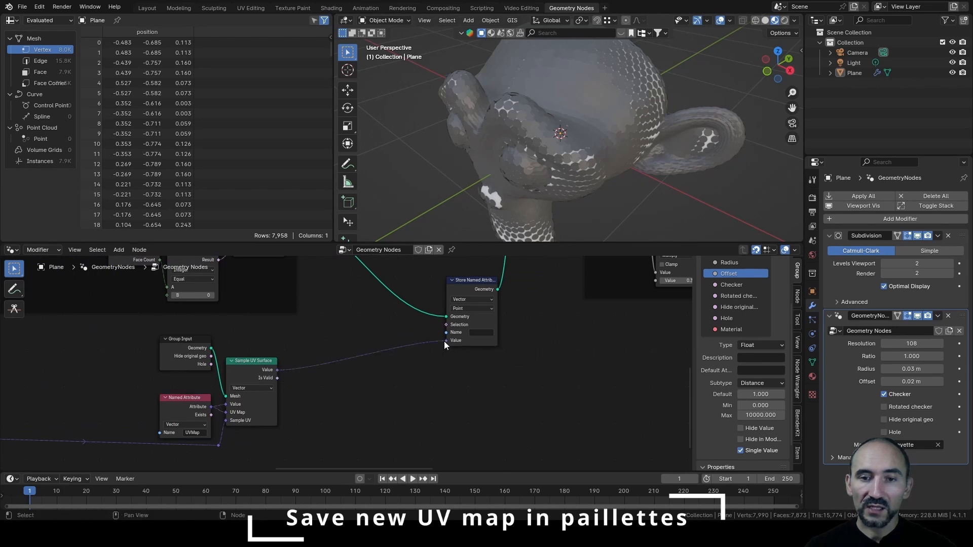
click(475, 308)
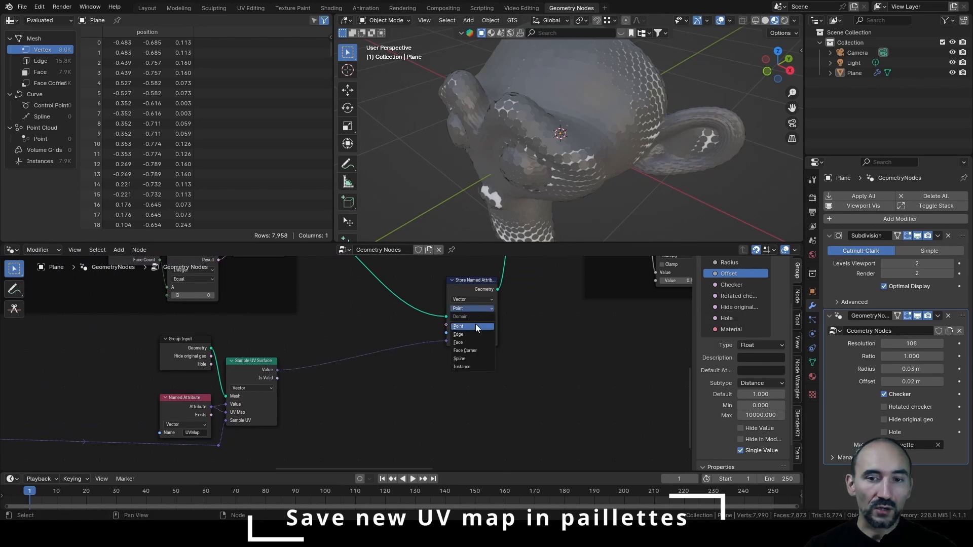
click(479, 350)
Move the Store Named Attribute and Set Position nodes closer to the Delete points frame.
middle_drag(479, 349, 410, 433)
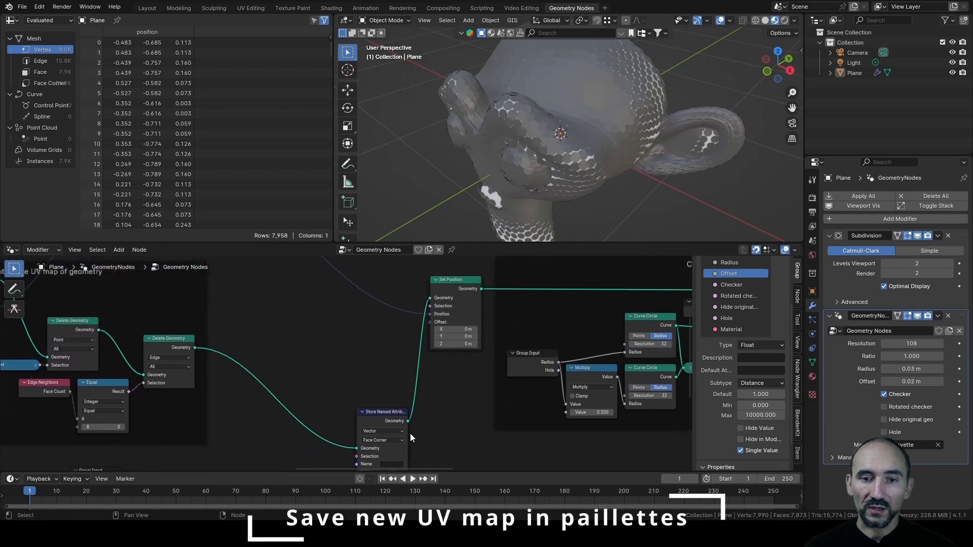
drag(382, 418, 258, 389)
scroll(353, 354, down, 1)
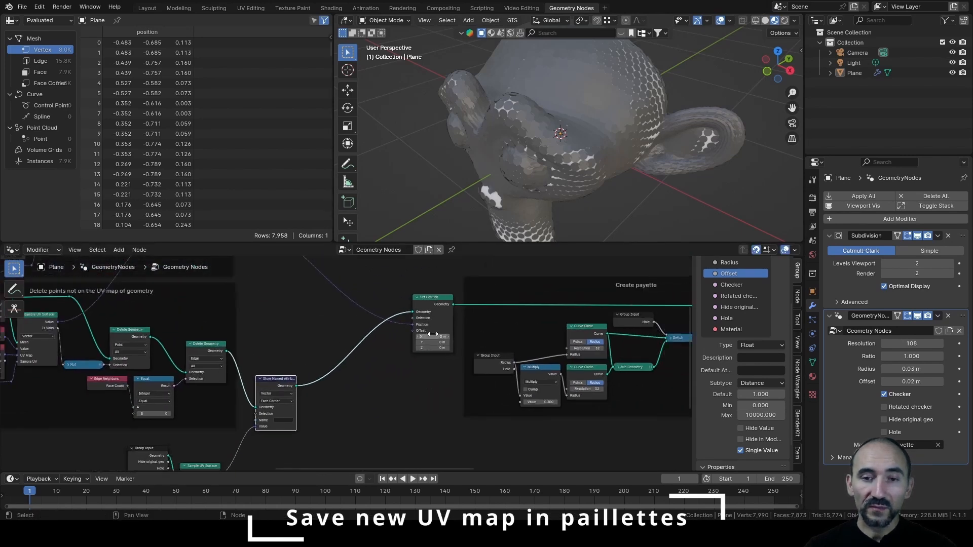
drag(426, 300, 324, 299)
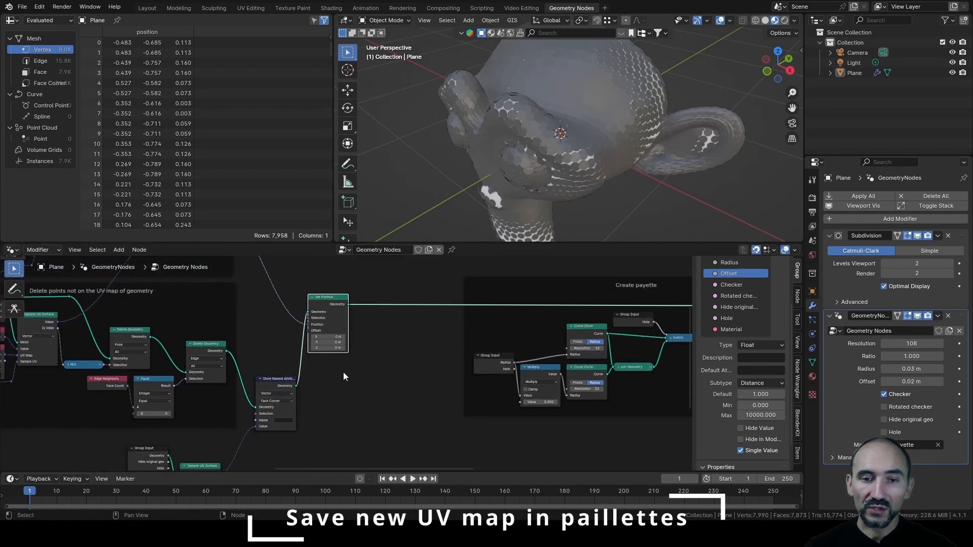
Name the attribute in the Store Named Attribute node v_UV.
scroll(337, 383, up, 5)
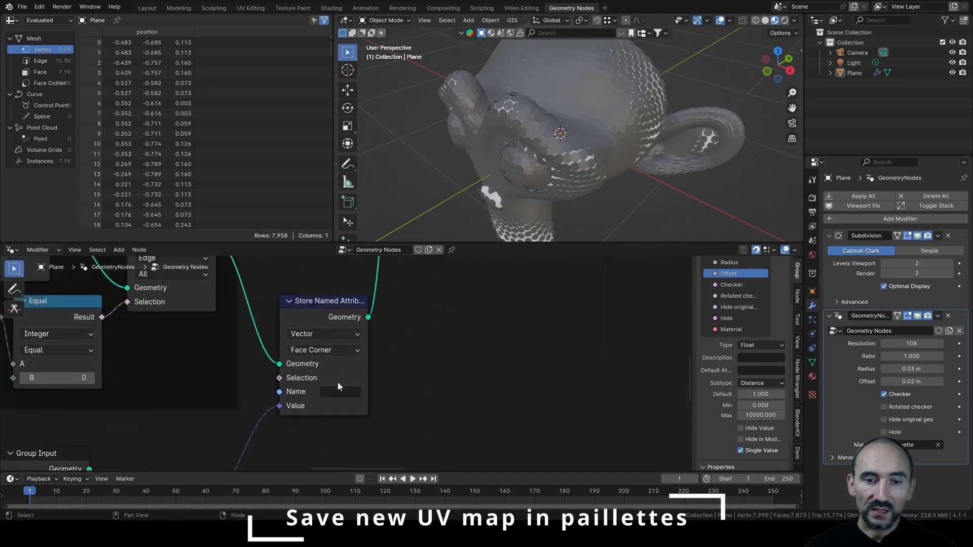
click(340, 393)
text(v_UV)
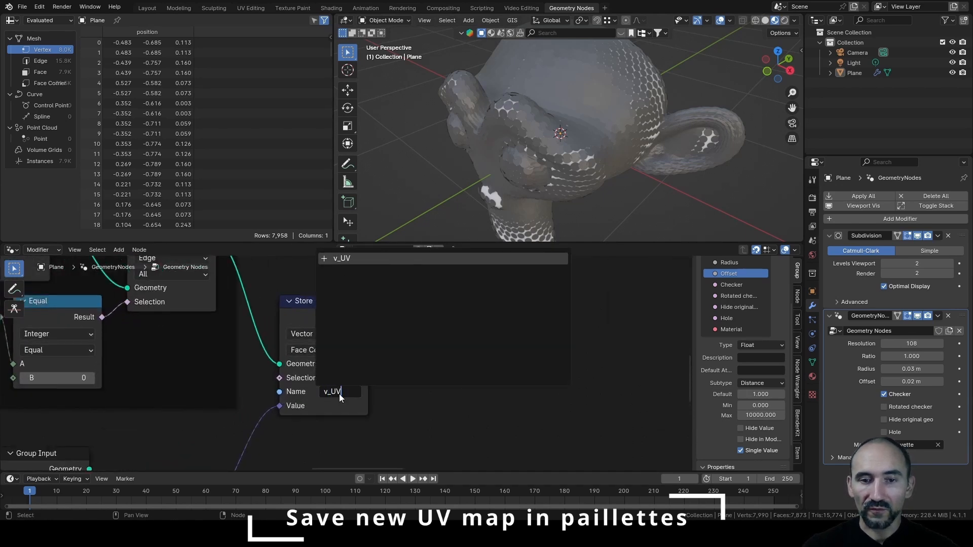
key(Return)
Group the UV sampling and storing nodes in a frame labelled "Save UV map in the payette".
scroll(536, 393, down, 3)
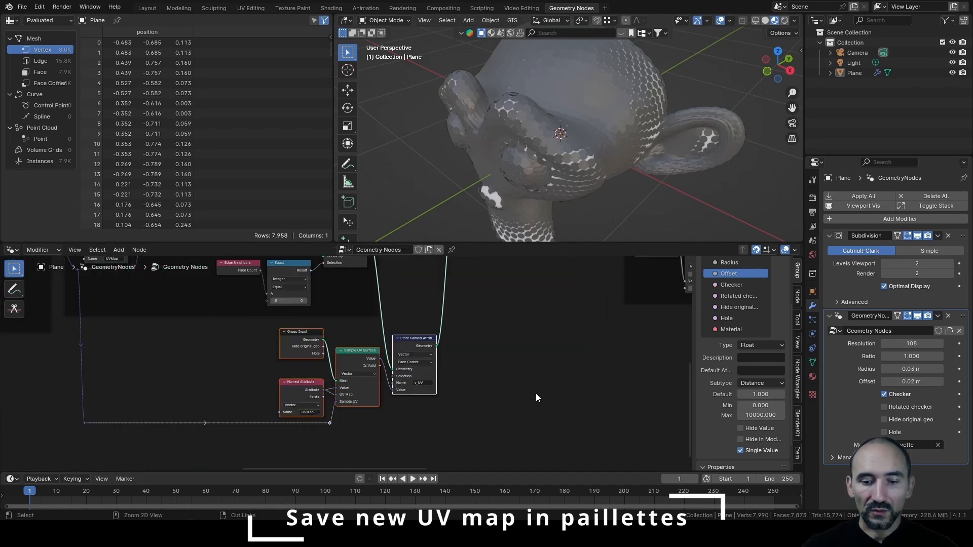
key(ctrl+j)
key(F2)
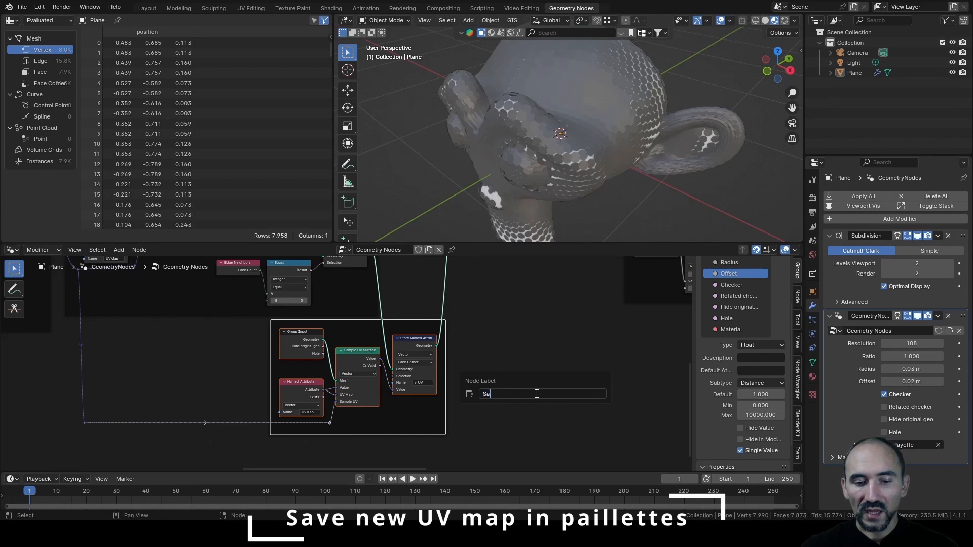
text(Save UV map)
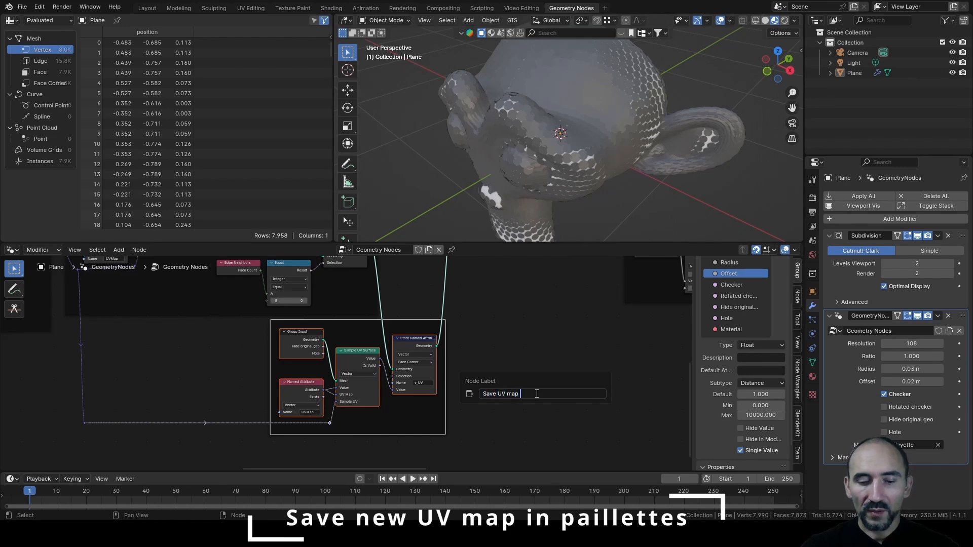
text( in the pay)
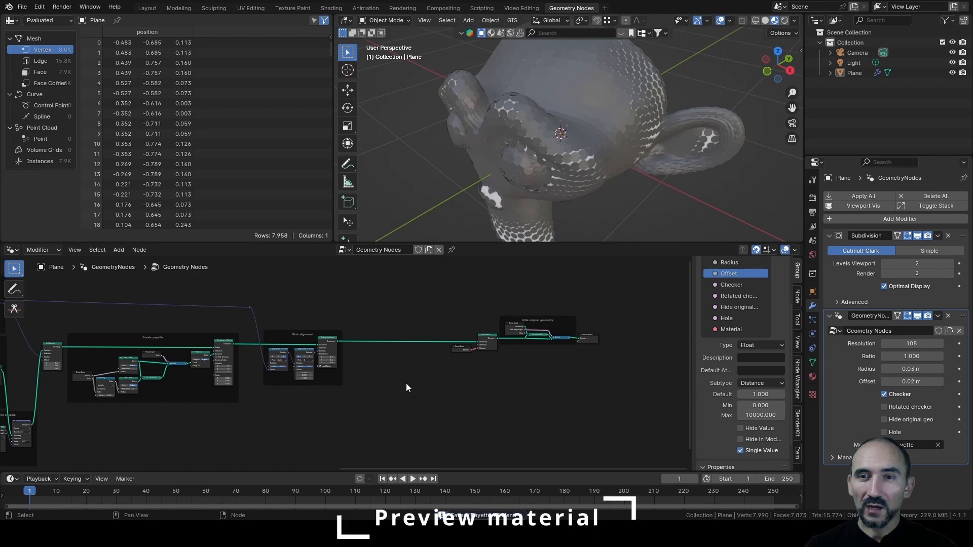
In the Shading workspace, paste the Blender logo image texture into the Payette material and link its Color to Base Color.
click(331, 7)
key(KP_Decimal)
middle_drag(341, 385, 485, 395)
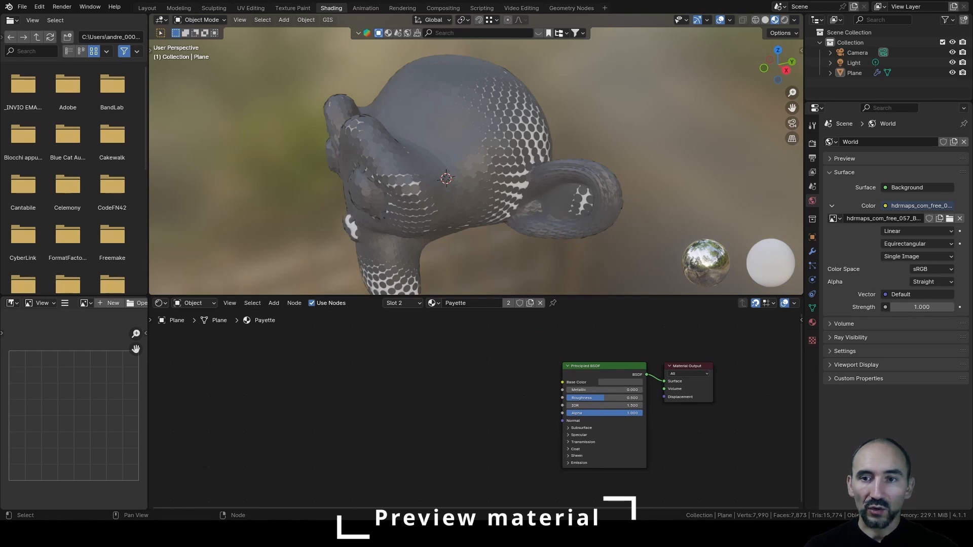
key(ctrl+v)
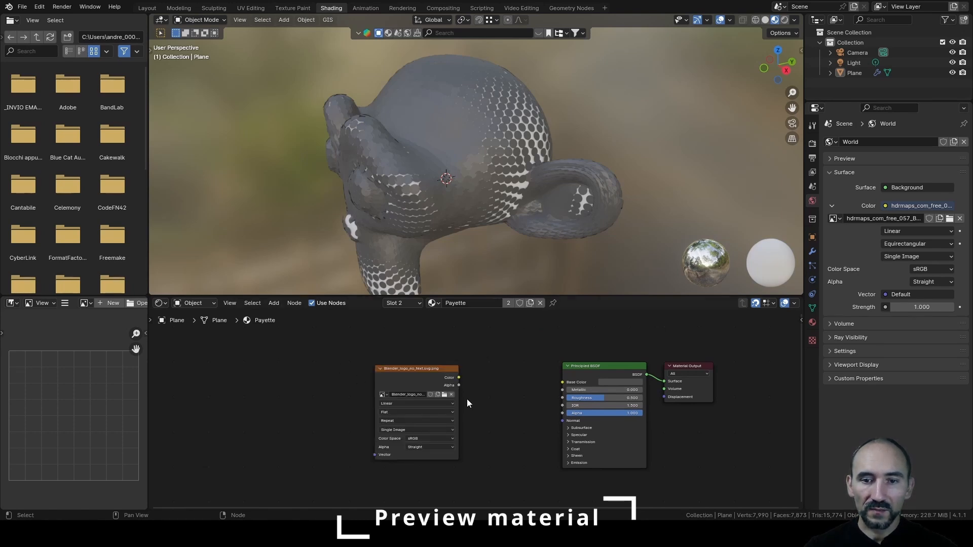
drag(459, 377, 563, 382)
drag(421, 369, 515, 368)
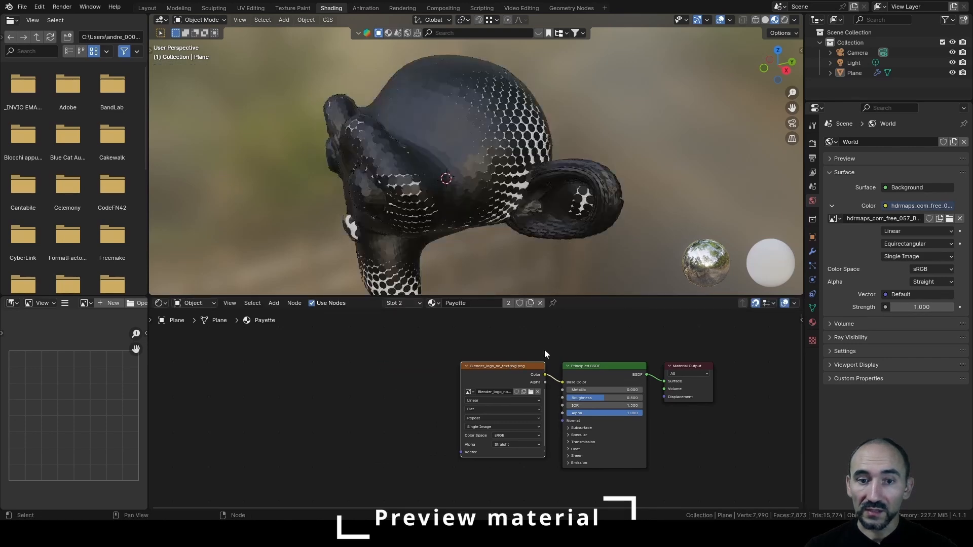
Add an Attribute node to the Payette material and set its type to Instancer.
middle_drag(409, 217, 436, 213)
scroll(416, 390, up, 3)
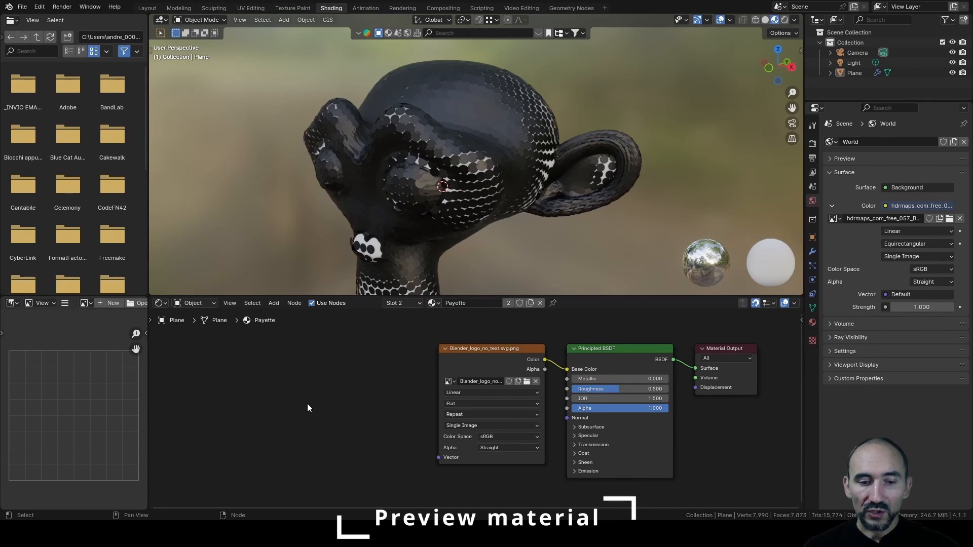
key(F3)
text(attribu)
key(Return)
click(301, 437)
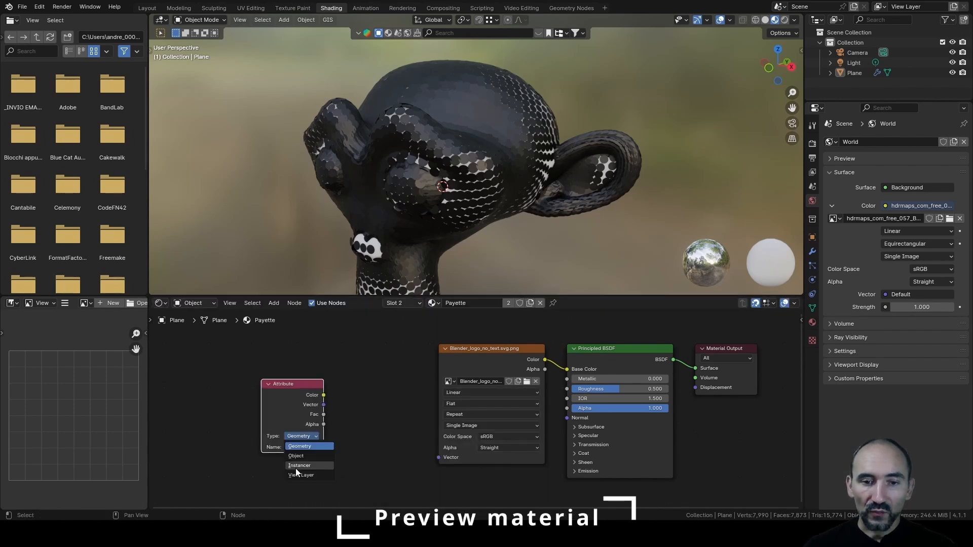
click(300, 466)
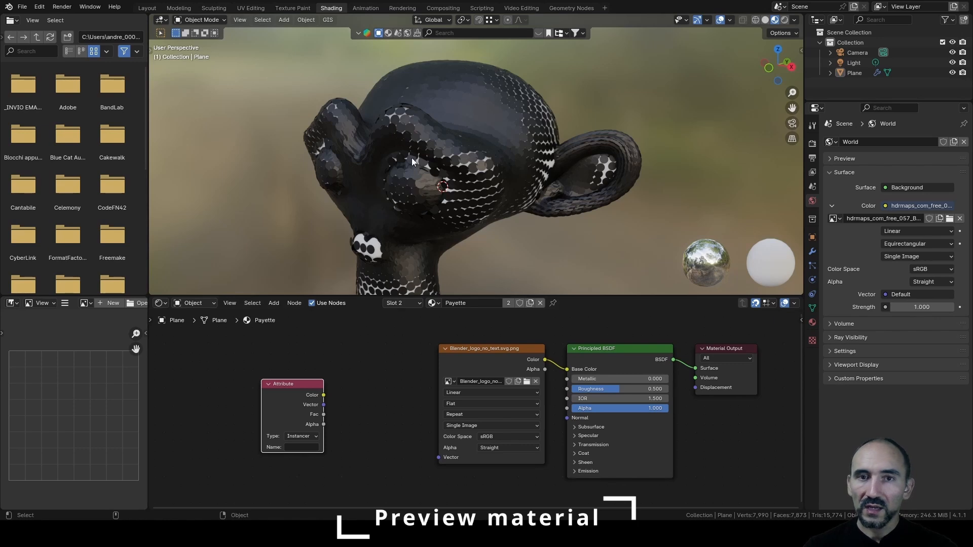
Review the Save UV map, Create payette and First alignment frames in the geometry node tree.
click(570, 8)
scroll(335, 345, up, 1)
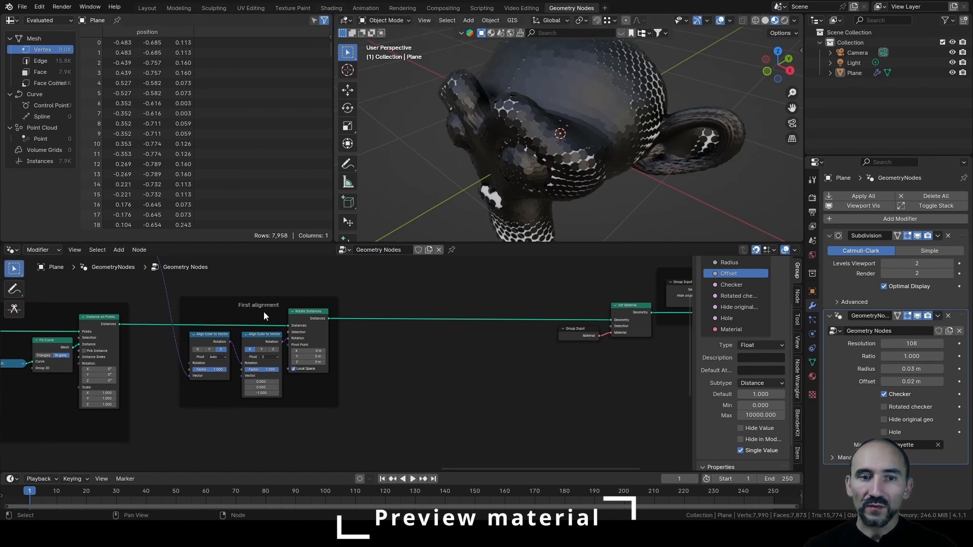
middle_drag(240, 371, 770, 260)
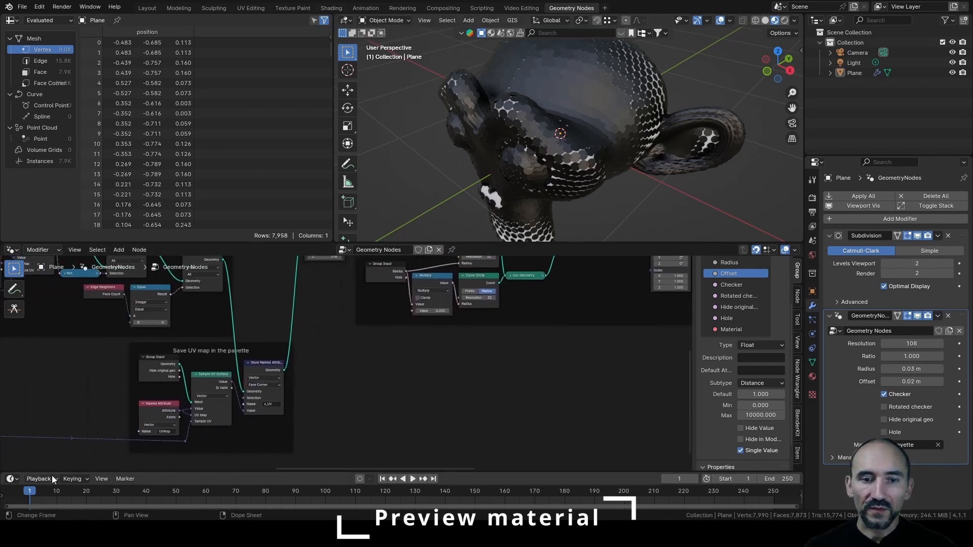
scroll(216, 402, up, 4)
scroll(246, 418, down, 6)
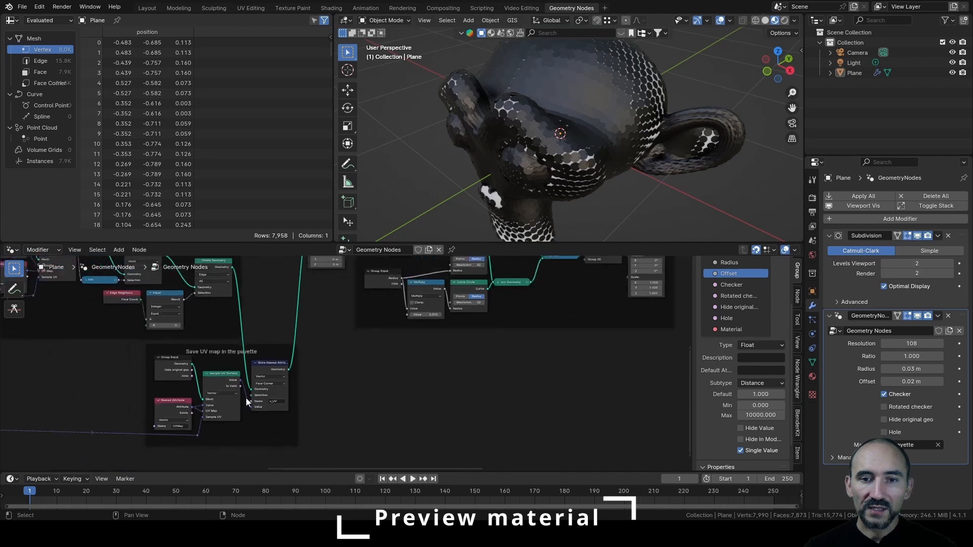
middle_drag(481, 342, 257, 419)
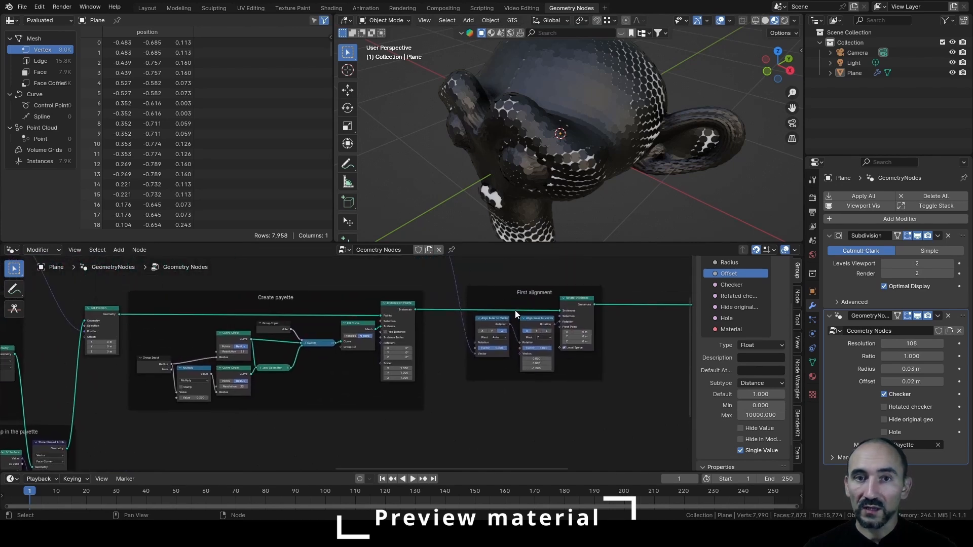
In the Shading workspace, name the Attribute node's attribute v_UV and link its Vector output to the image texture's Vector input.
click(331, 8)
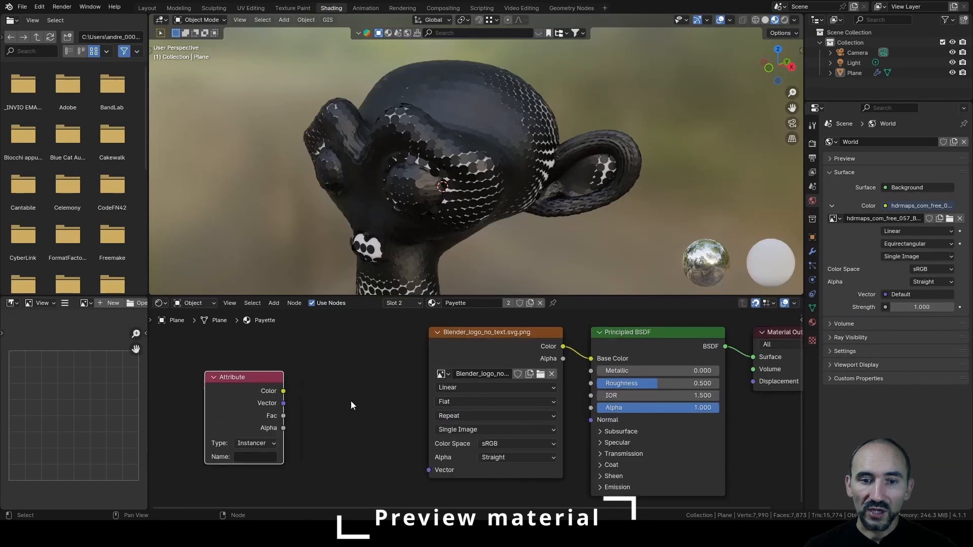
click(261, 458)
text(v_)
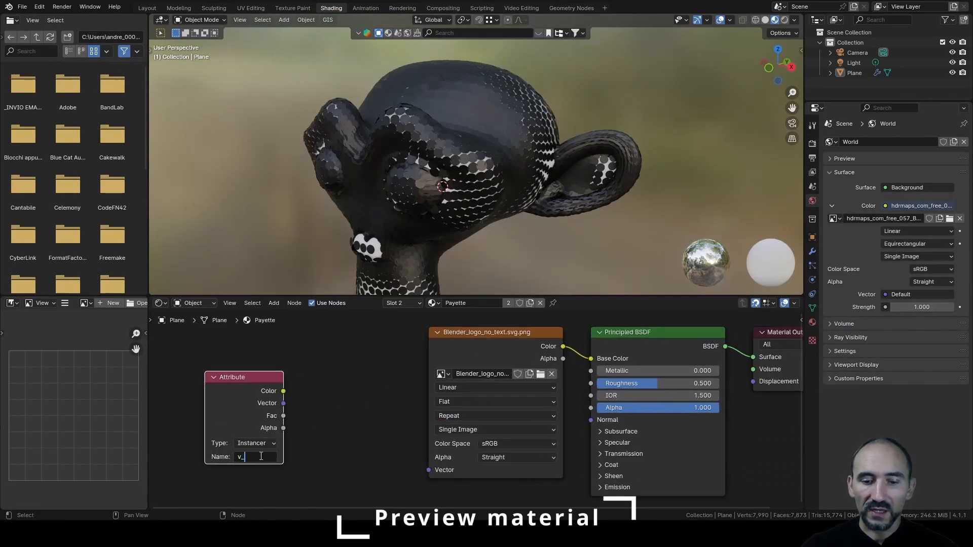
text(UV)
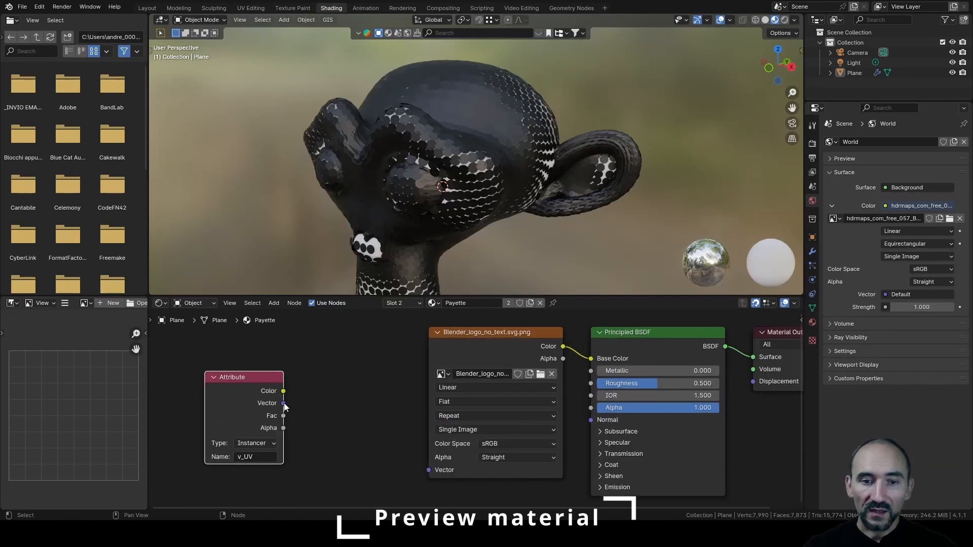
drag(283, 403, 429, 470)
drag(234, 403, 357, 414)
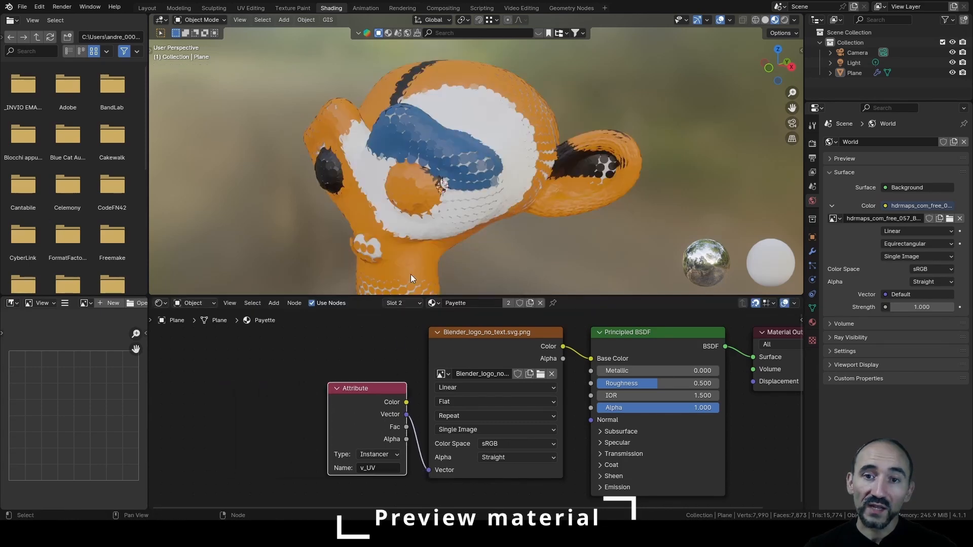
Set the Principled BSDF's Metallic to 1 and Roughness to 0.1.
mouse_move(442, 150)
middle_down()
mouse_move(497, 193)
mouse_move(394, 156)
mouse_move(424, 126)
mouse_move(436, 133)
middle_up()
click(635, 370)
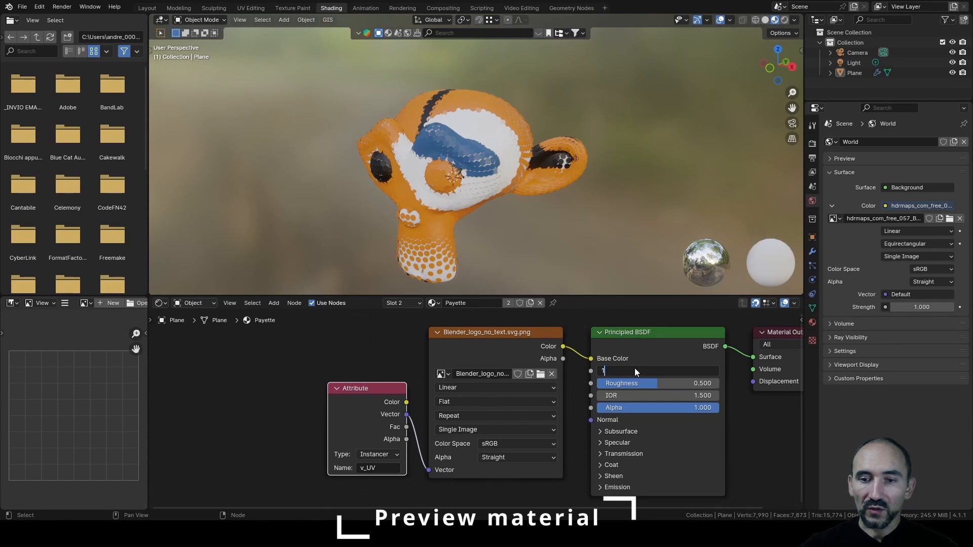
text(1)
key(Return)
click(641, 385)
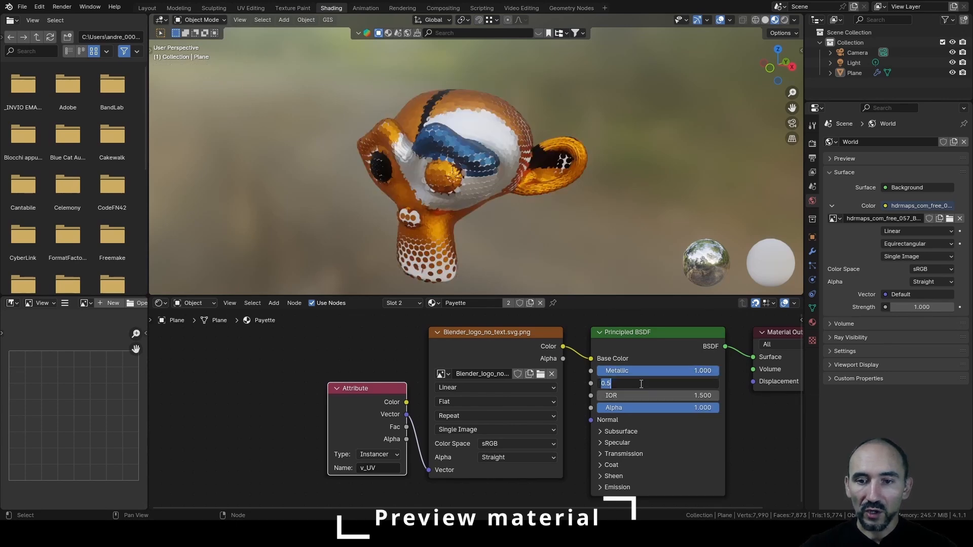
text(0.1)
key(Return)
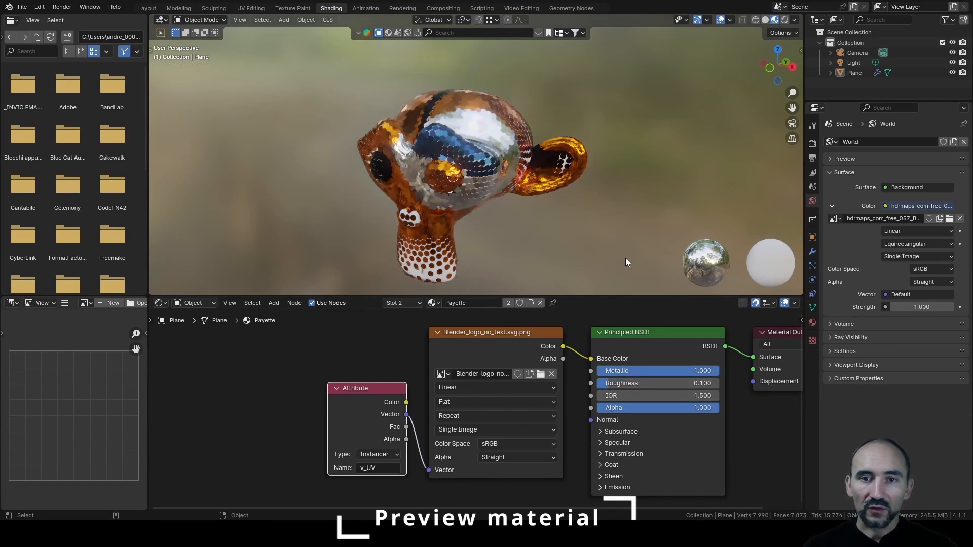
middle_drag(625, 262, 478, 163)
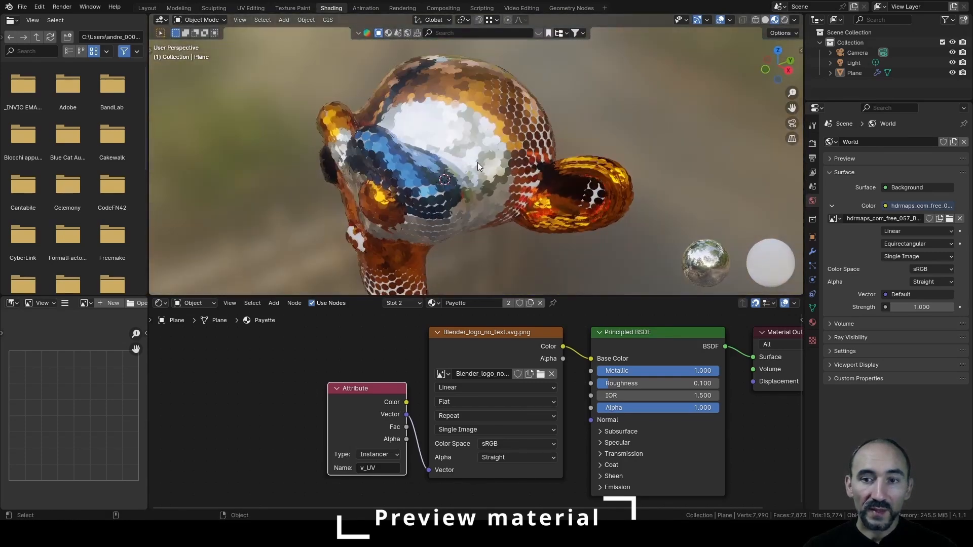
Delete all faces of the monkey mesh in Edit Mode and add a cylinder in their place.
scroll(478, 162, down, 3)
key(Tab)
scroll(492, 157, up, 3)
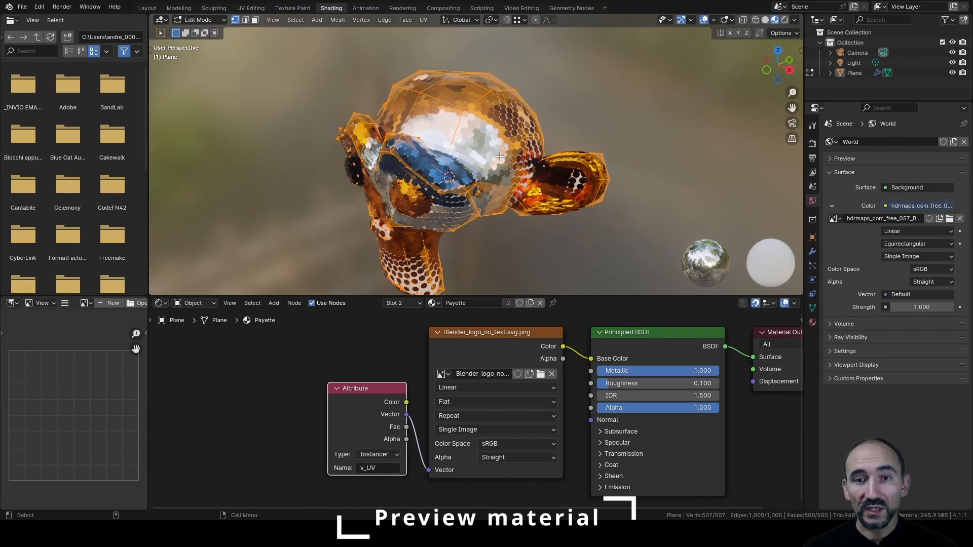
key(x)
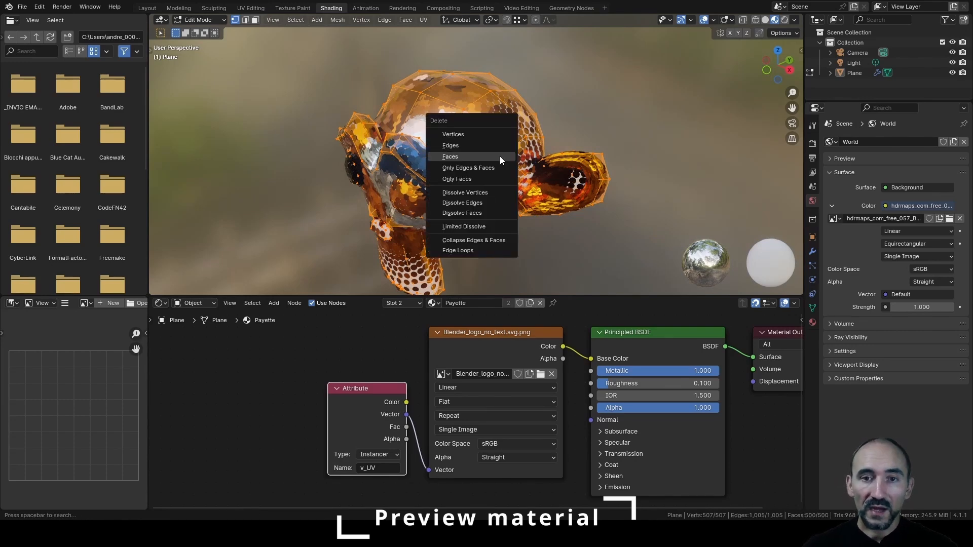
click(500, 156)
key(shift+a)
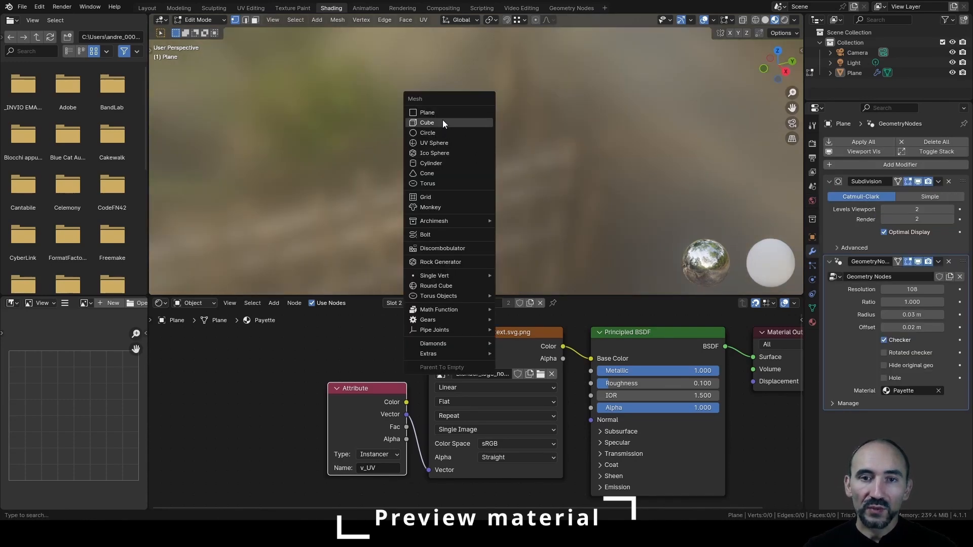
click(445, 164)
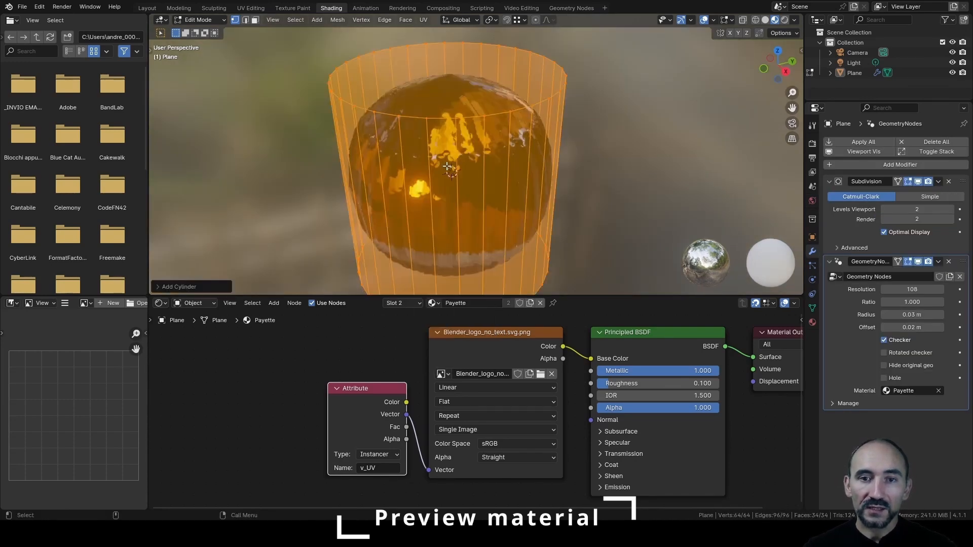
Turn off the Subdivision modifier's viewport display, increase the new cylinder's vertex count and return to Object Mode.
click(918, 181)
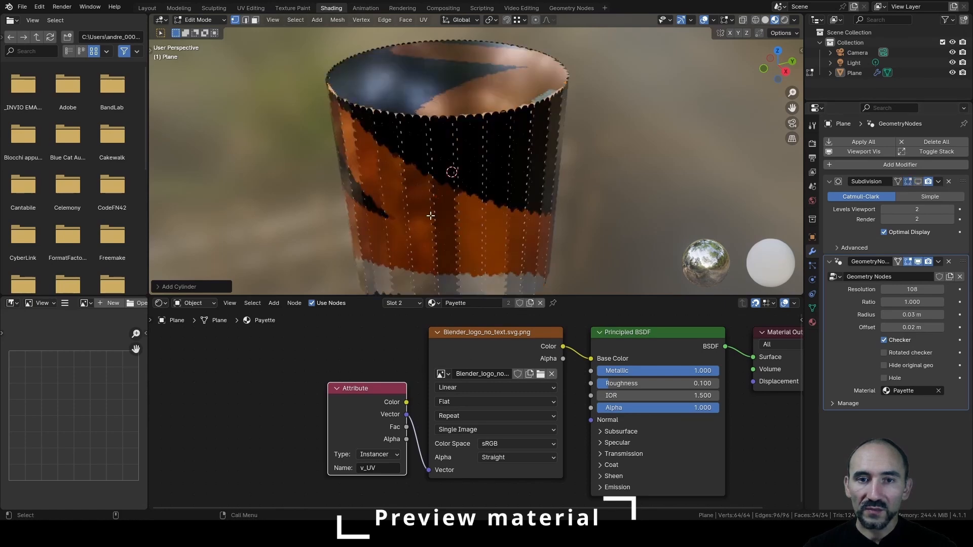
middle_drag(431, 215, 446, 180)
click(178, 287)
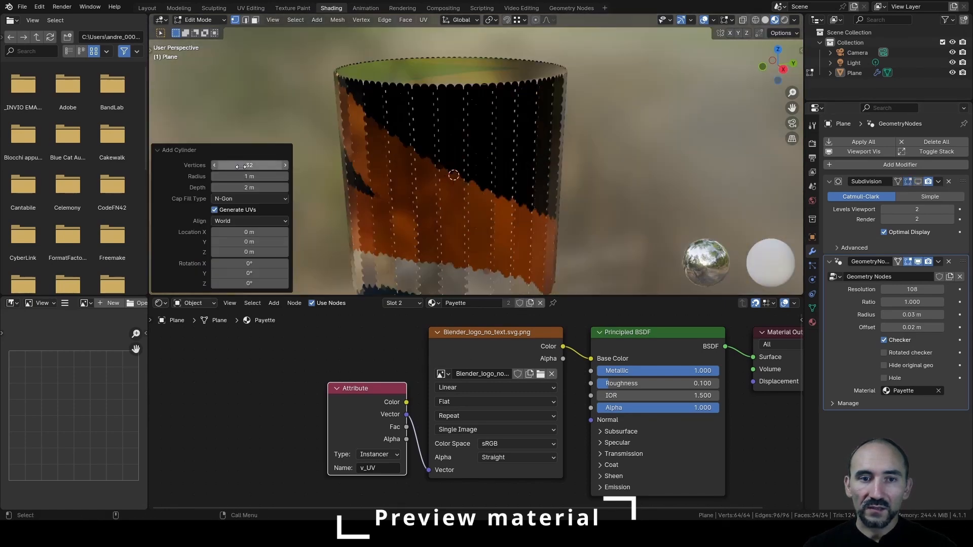
click(283, 166)
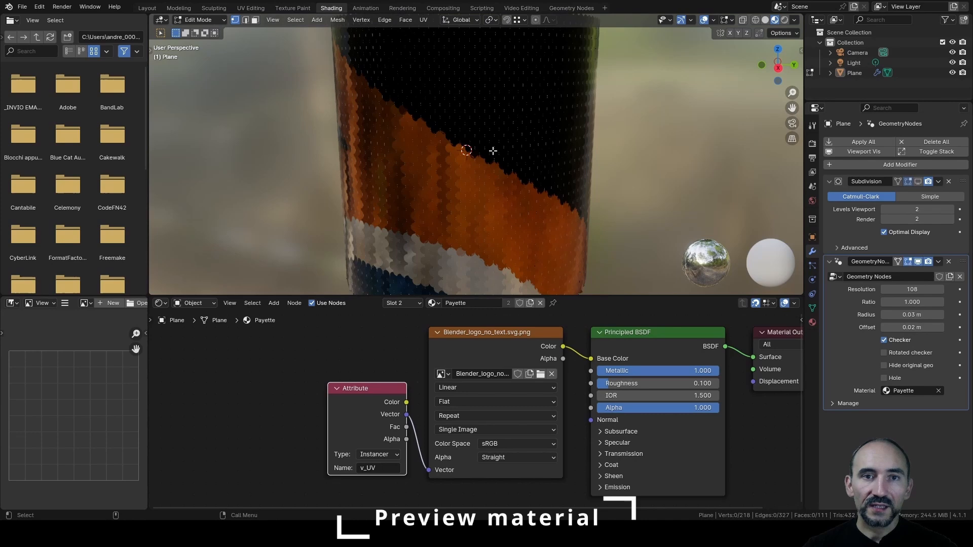
key(Tab)
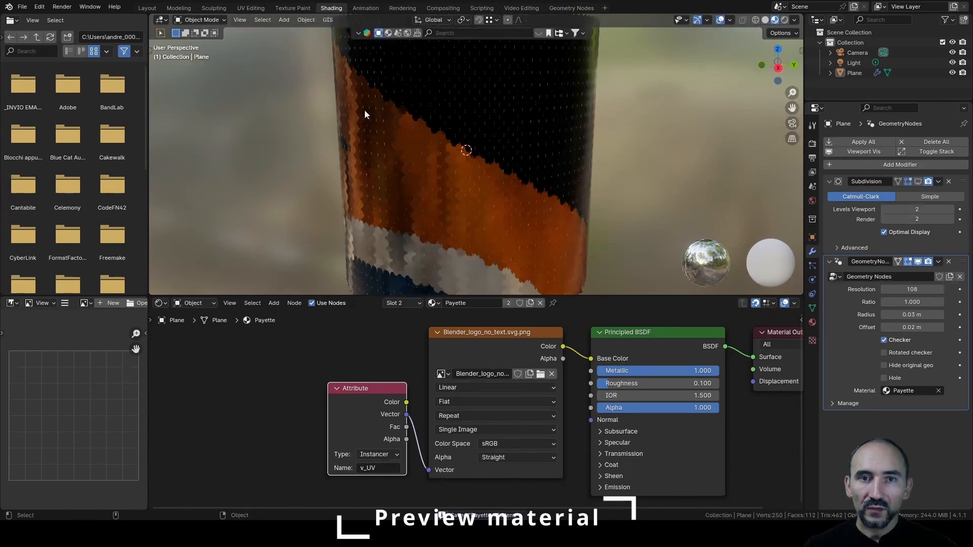
scroll(476, 136, down, 4)
middle_drag(476, 135, 485, 162)
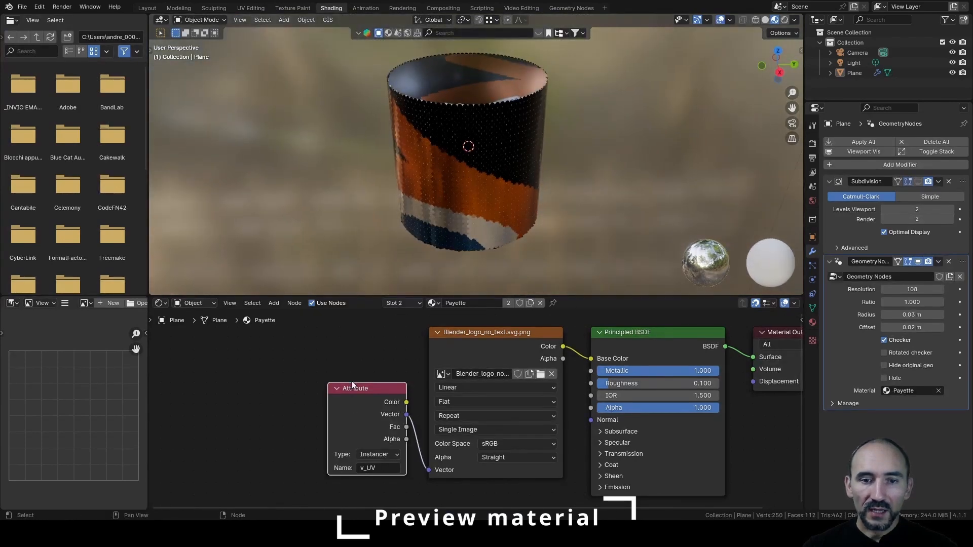
Insert a Mapping node between the Attribute node's Vector output and the Blender logo image texture.
drag(342, 404, 230, 393)
drag(294, 403, 340, 394)
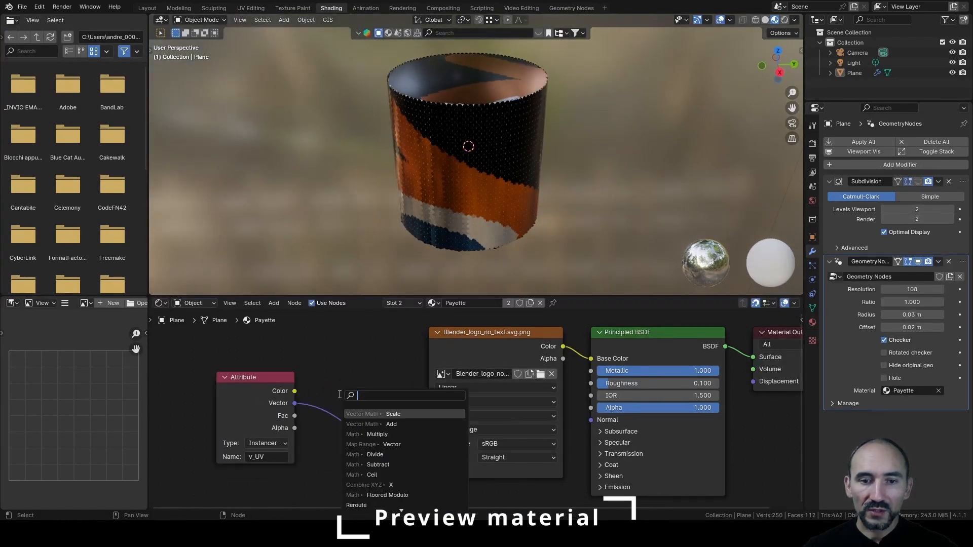
text(map)
key(Return)
click(320, 377)
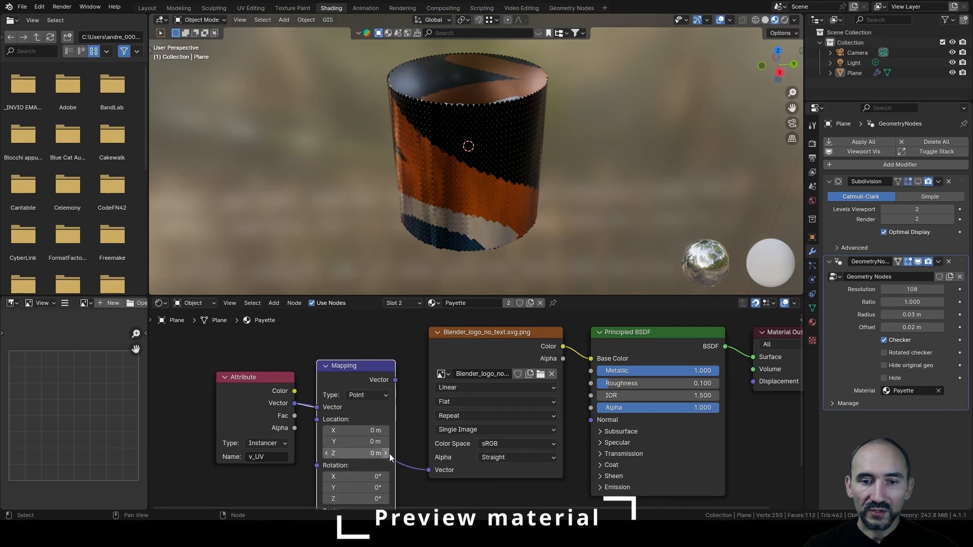
Scale the Mapping node to 3.160 on X, Y and Z.
middle_drag(372, 449, 345, 393)
scroll(344, 387, down, 2)
drag(339, 457, 339, 476)
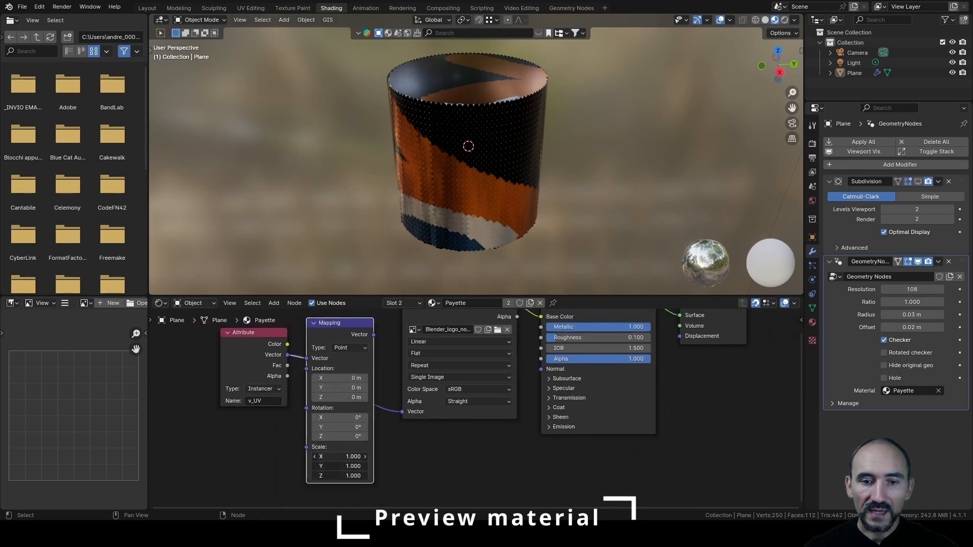
drag(339, 476, 434, 476)
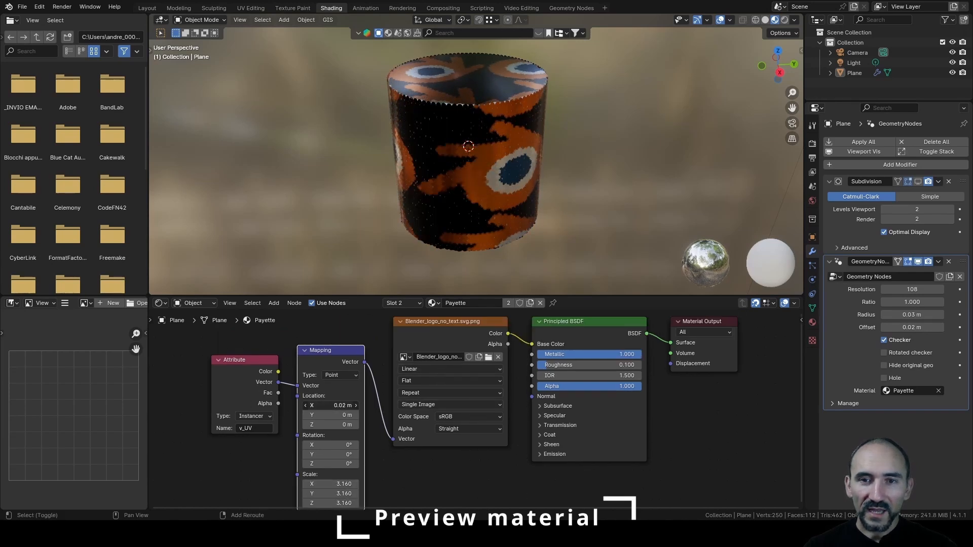
shift+drag(330, 406, 358, 406)
key(Escape)
click(437, 402)
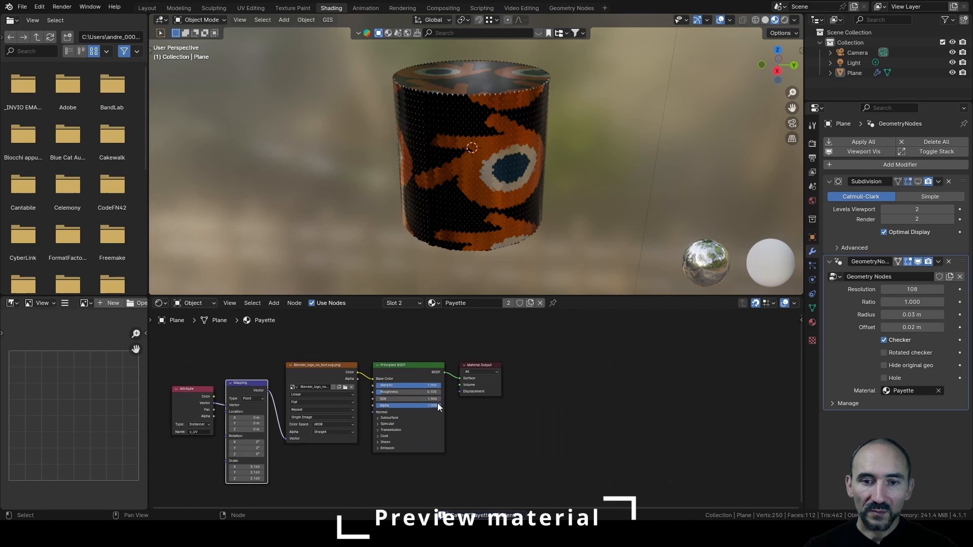
Move the Principled BSDF and Material Output away from the image texture to make room, and preview the texture's Alpha output.
drag(409, 466, 490, 369)
key(g)
click(723, 374)
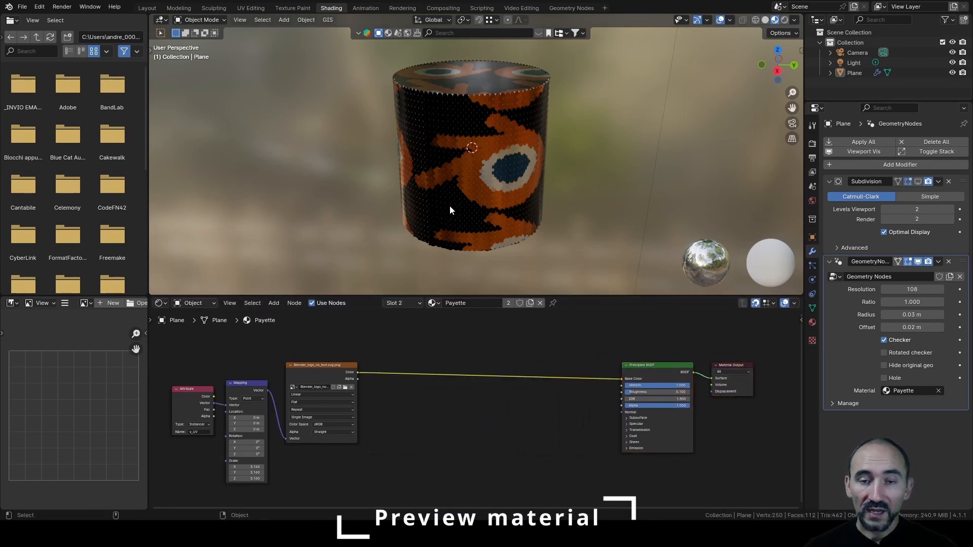
ctrl+shift+click(325, 375)
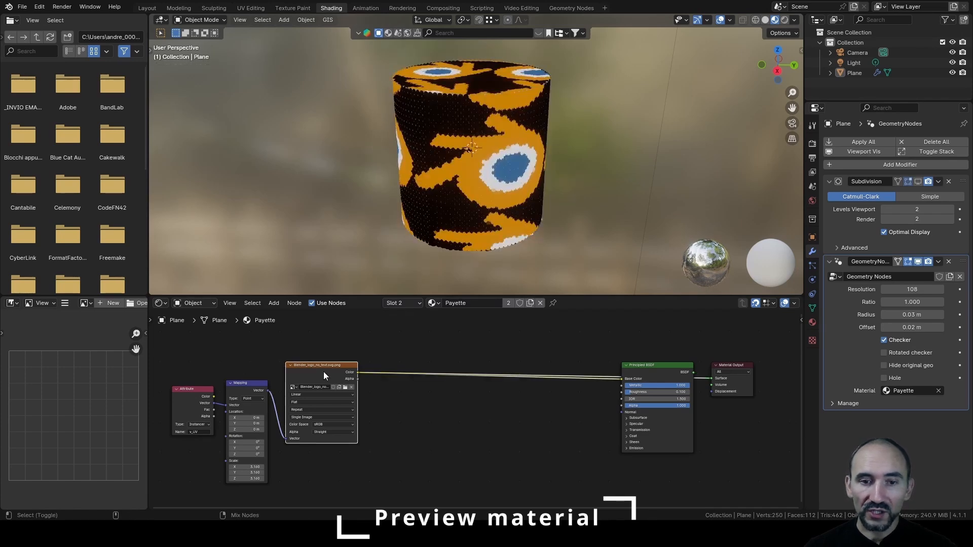
ctrl+shift+click(323, 372)
Add an Invert Color node fed by the image texture's Alpha into its Color input, and preview it.
scroll(324, 373, up, 1)
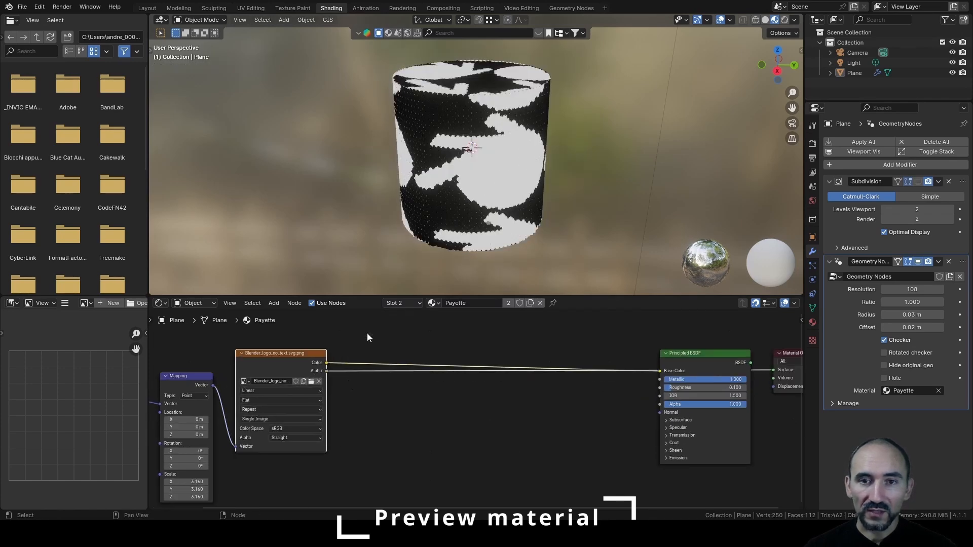
drag(326, 371, 350, 391)
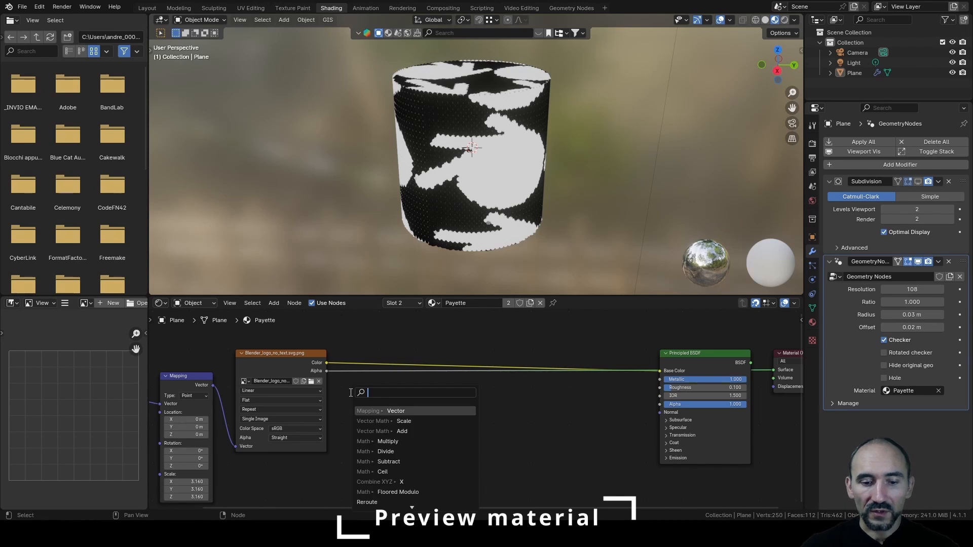
text(inve)
key(Return)
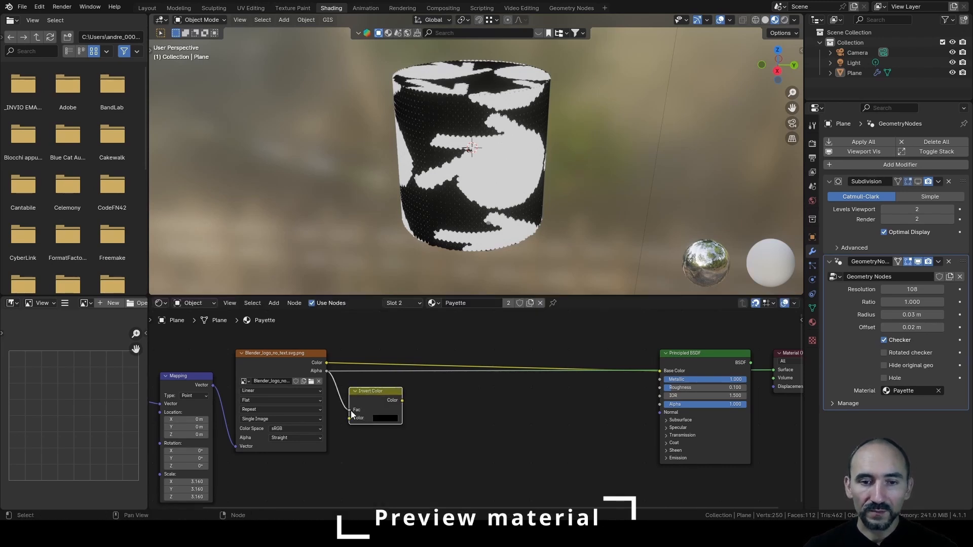
click(343, 392)
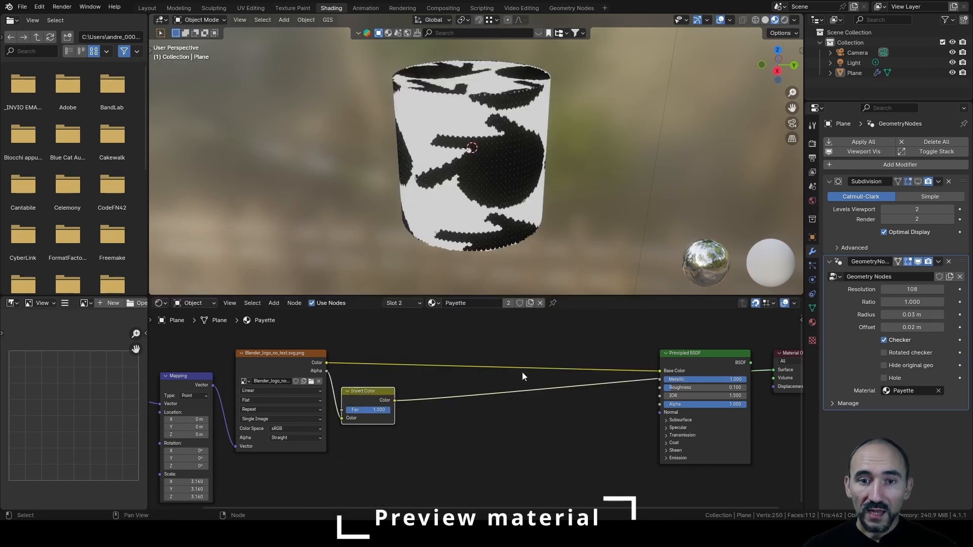
drag(323, 363, 468, 344)
text(ad)
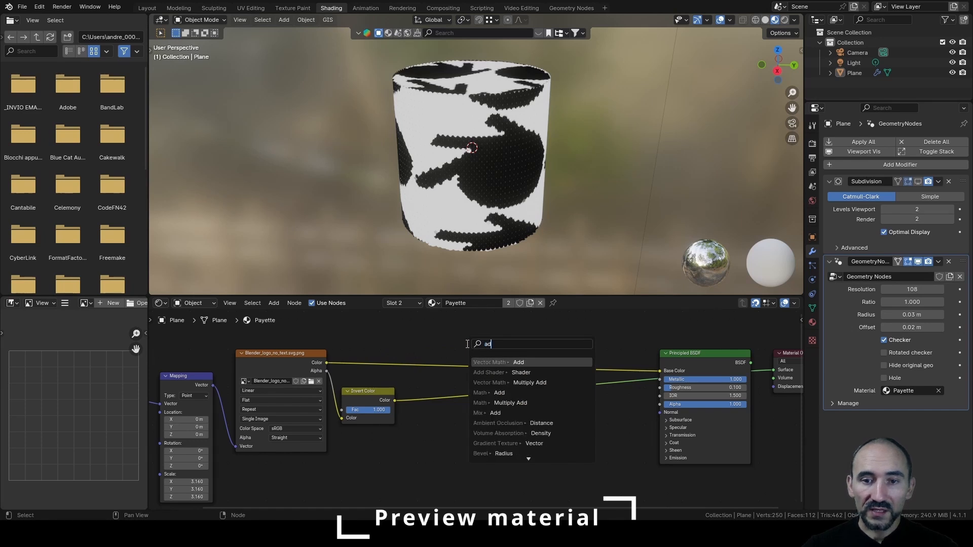
key(Return)
Add a Mix Color node with Factor 1.000, image Color in A and inverted alpha in B, and link its Result to Base Color.
text(mix)
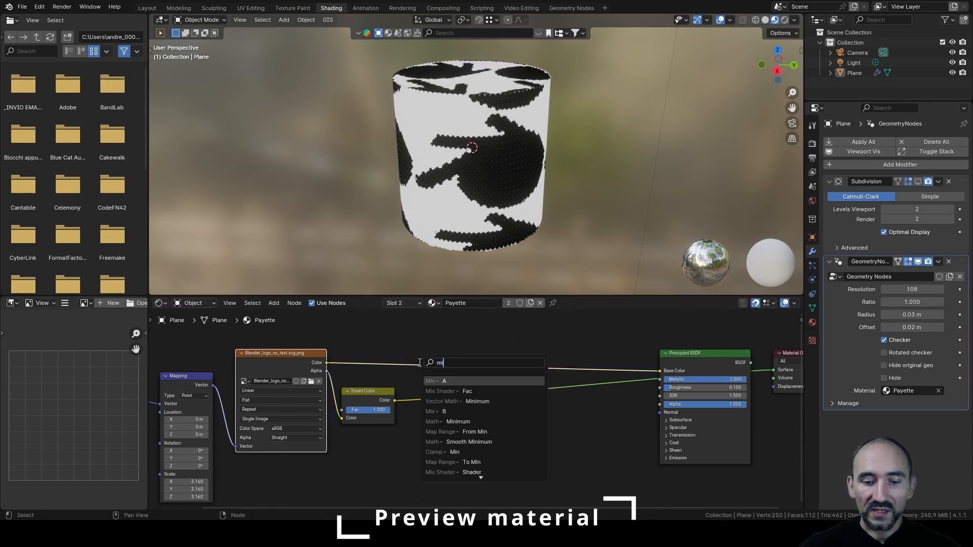
key(Return)
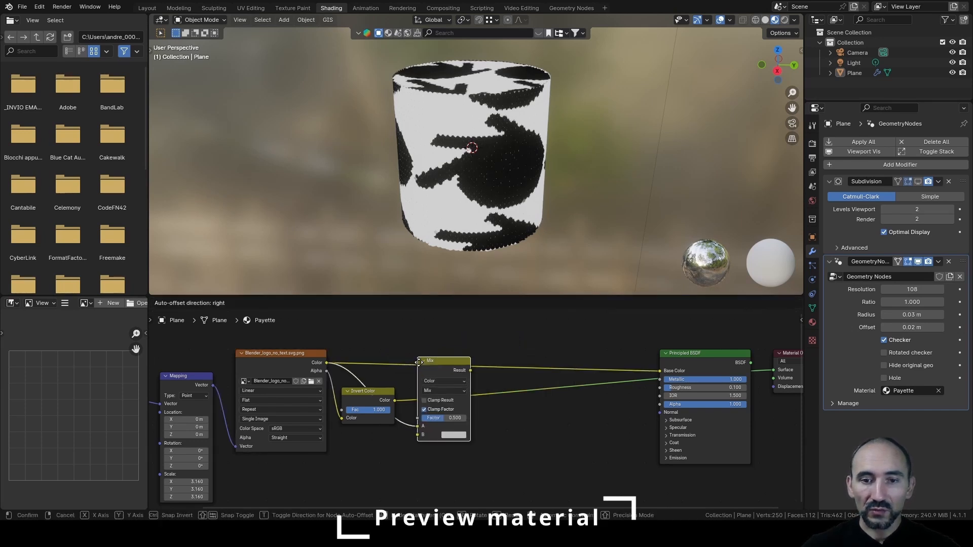
click(419, 338)
drag(396, 401, 462, 387)
drag(470, 339, 660, 371)
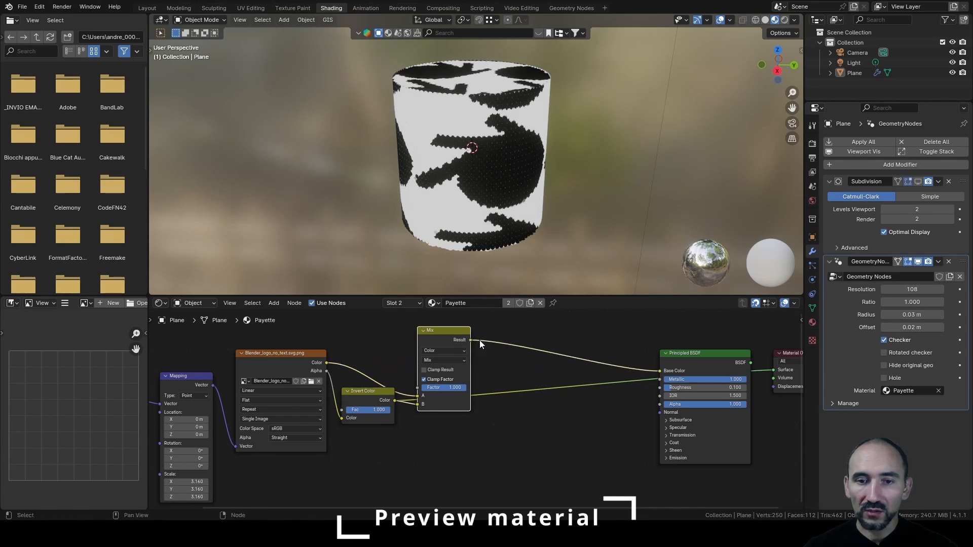
Set the Mix node's blending mode to Add and inspect the paillettes on the cylinder up close.
scroll(479, 339, up, 2)
click(423, 348)
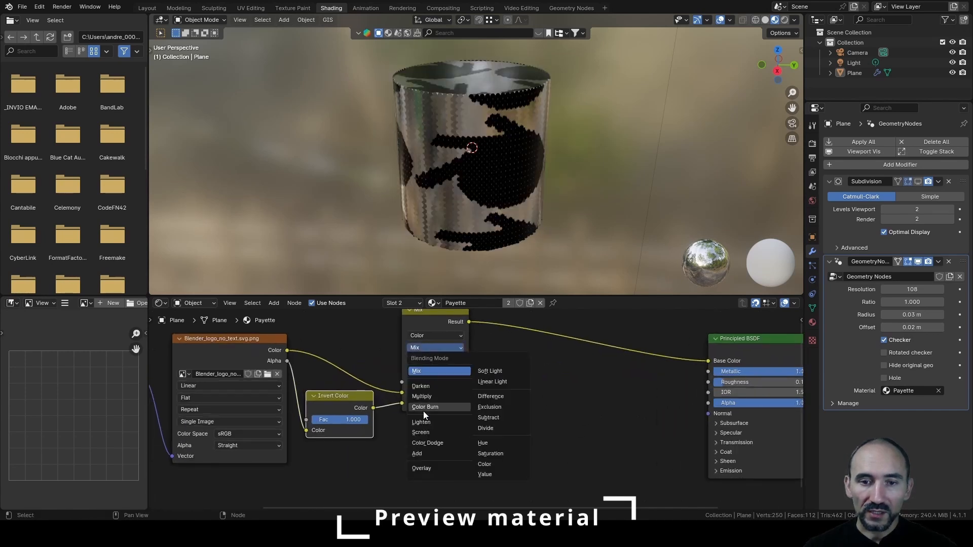
click(424, 455)
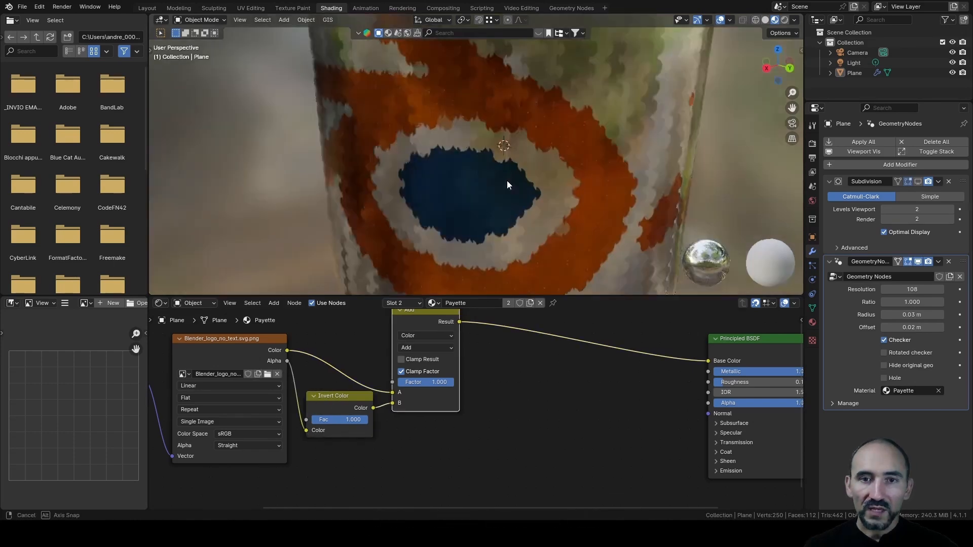
middle_drag(507, 180, 527, 182)
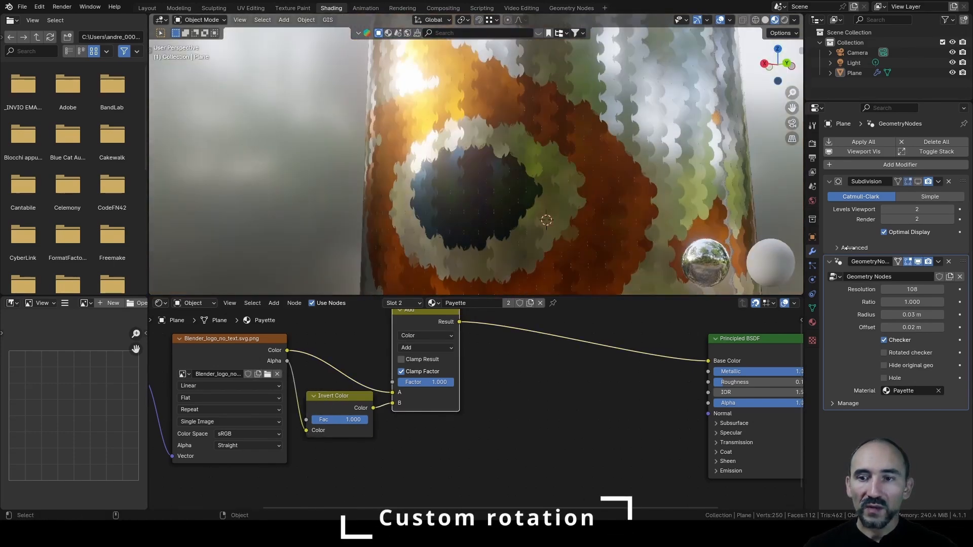
Enable Rotated checker in the Geometry Nodes modifier and set its Resolution to 124 and Ratio to 1.000.
click(913, 354)
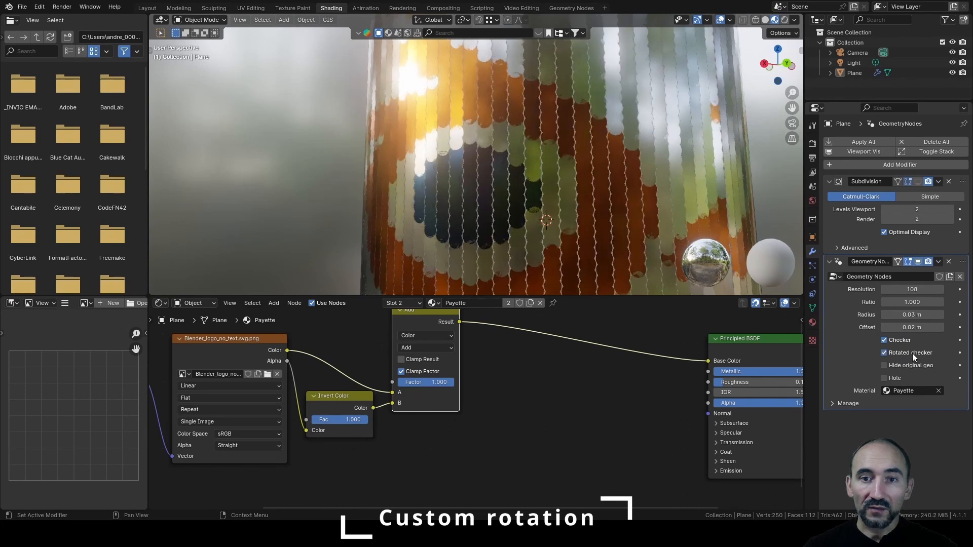
middle_drag(532, 176, 524, 74)
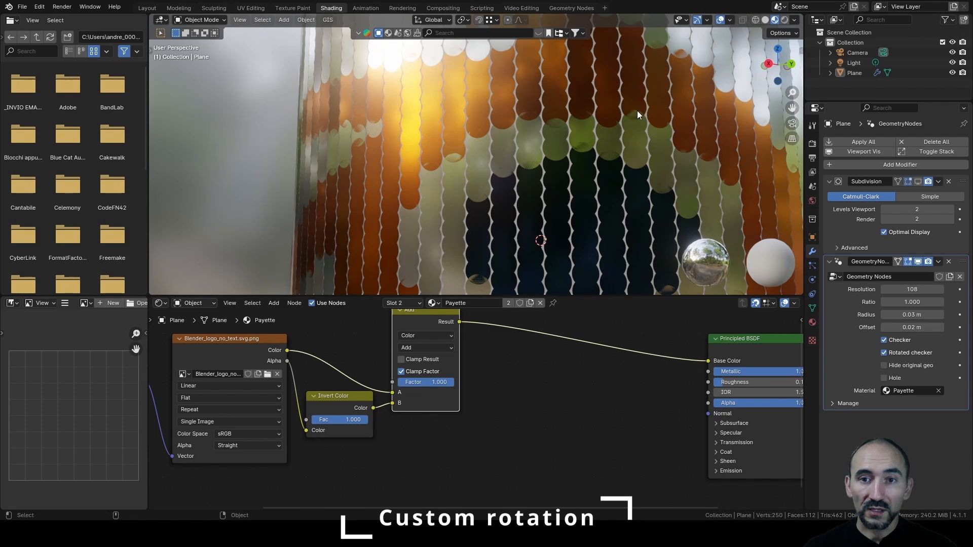
drag(913, 302, 927, 289)
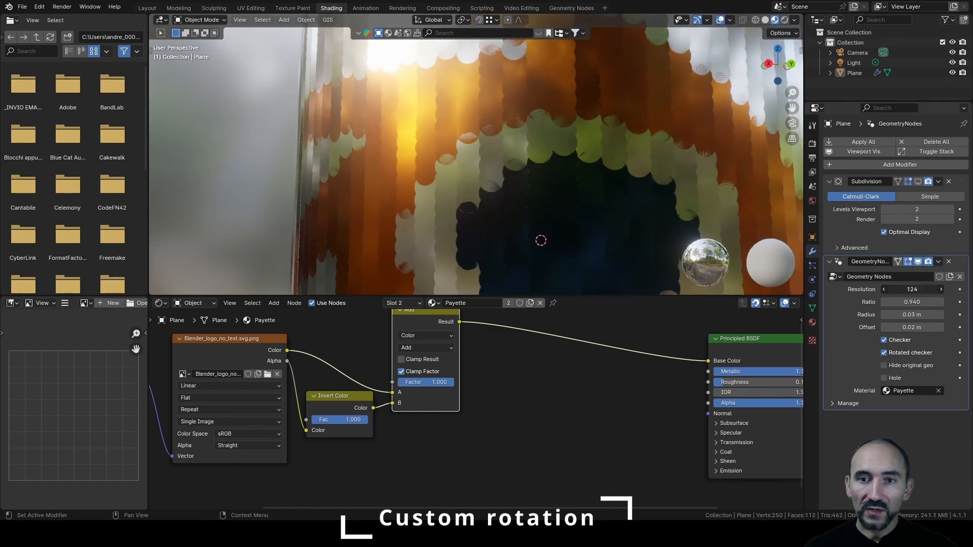
click(906, 302)
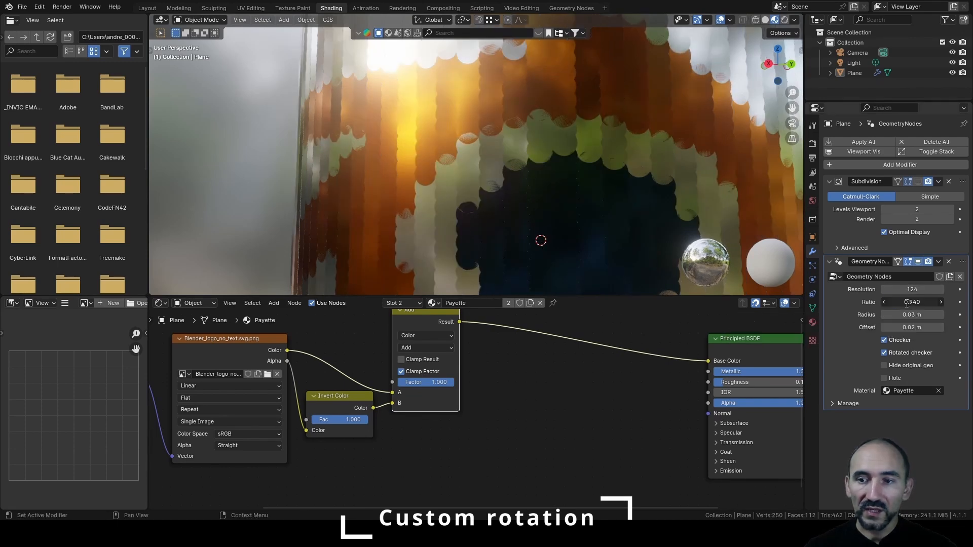
text(1)
key(Return)
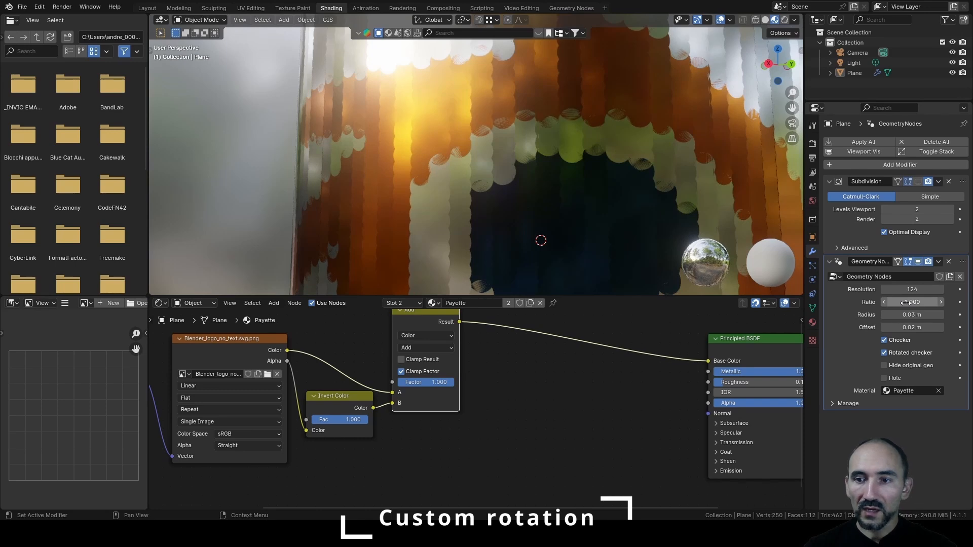
mouse_move(554, 154)
middle_down()
mouse_move(560, 171)
mouse_move(538, 147)
mouse_move(604, 157)
mouse_move(572, 130)
mouse_move(599, 139)
mouse_move(503, 110)
mouse_move(577, 174)
mouse_move(540, 153)
middle_up()
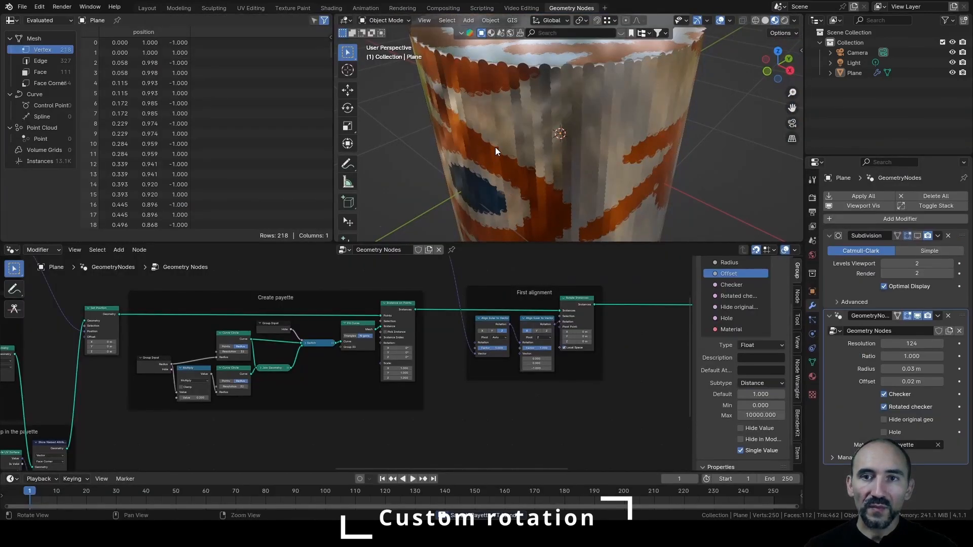
In the geometry node tree, move Set Material, its Group Input, the Hide original geometry frame and Group Output away from First alignment to make room.
middle_drag(494, 147, 508, 110)
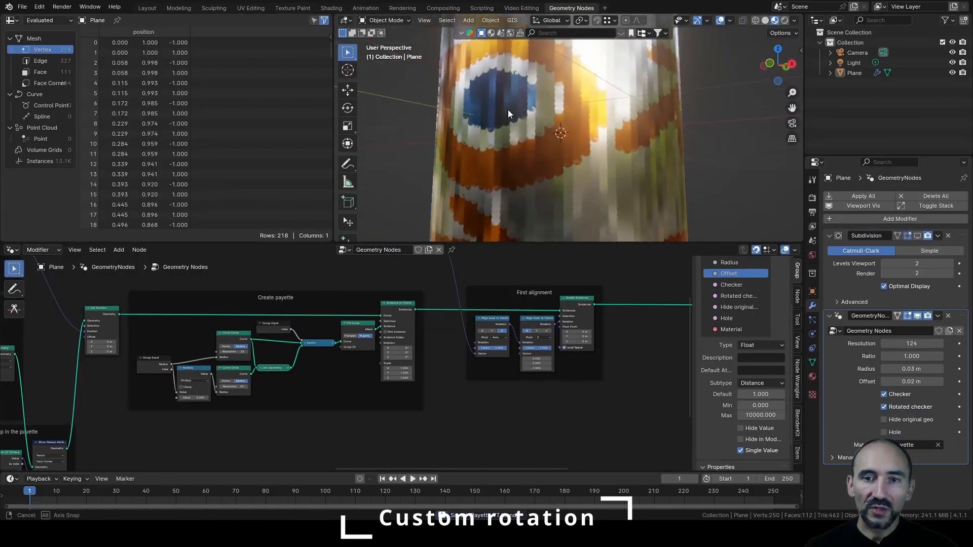
middle_drag(425, 345, 44, 375)
scroll(263, 336, up, 1)
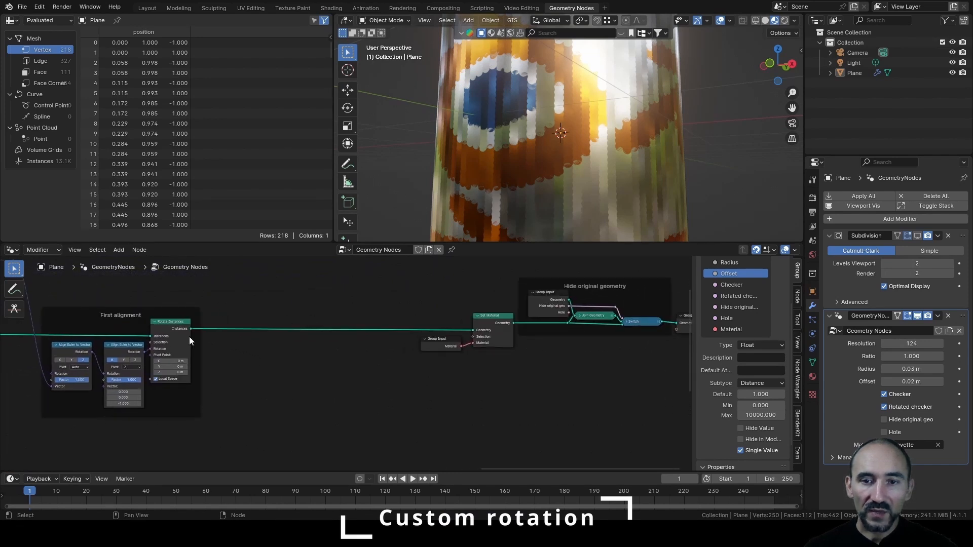
scroll(544, 350, down, 1)
middle_drag(547, 352, 427, 375)
drag(289, 304, 557, 375)
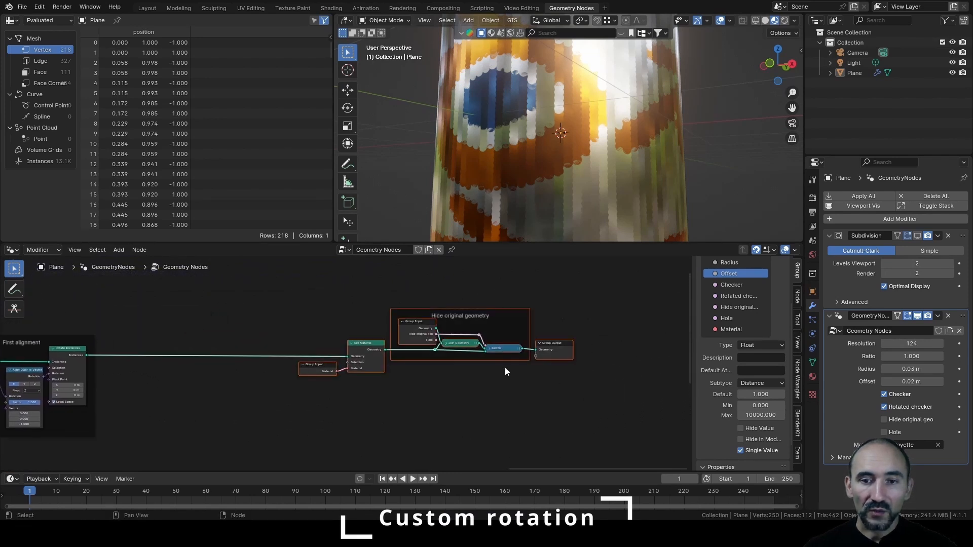
key(g)
click(640, 358)
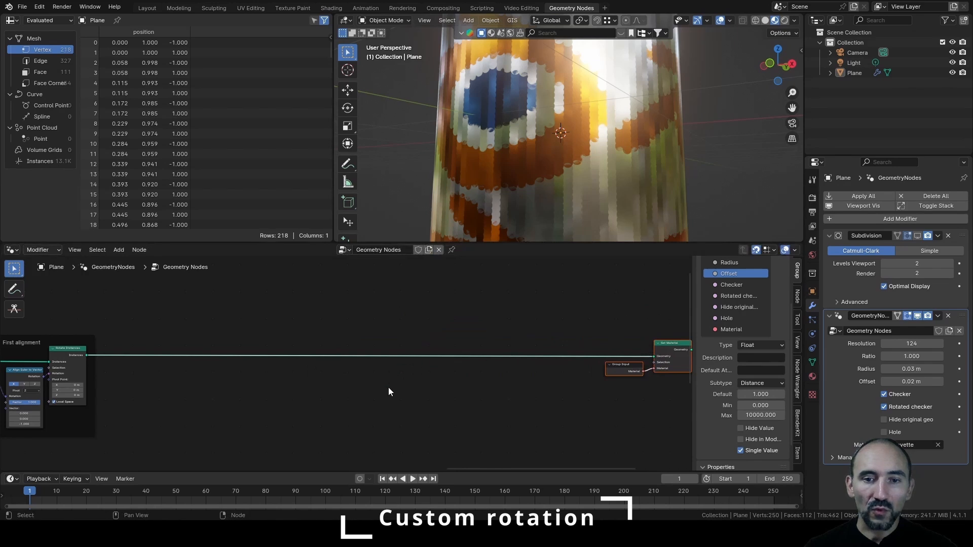
Insert a second Rotate Instances node on the link between the First alignment frame and Set Material.
scroll(361, 389, up, 1)
key(F3)
text(rotat)
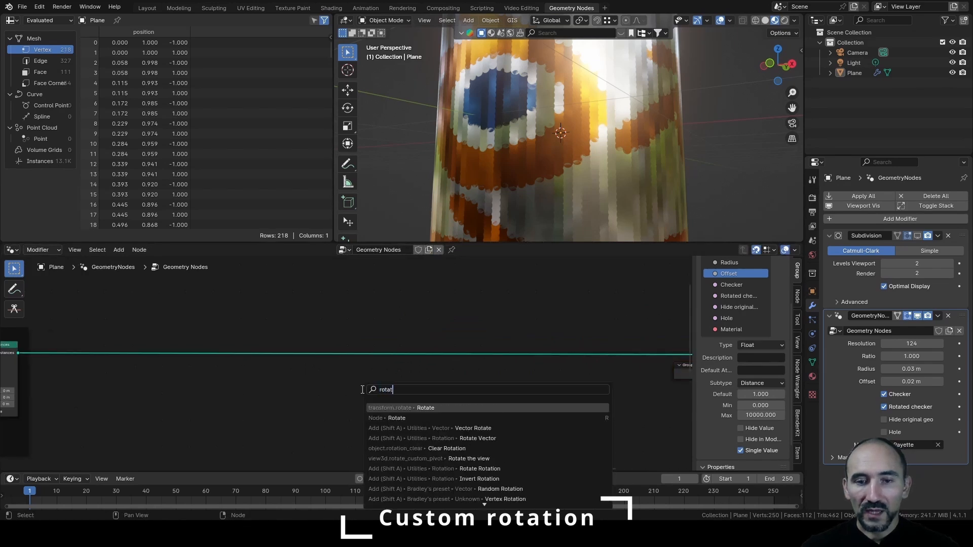
text(e inst)
key(Return)
click(566, 382)
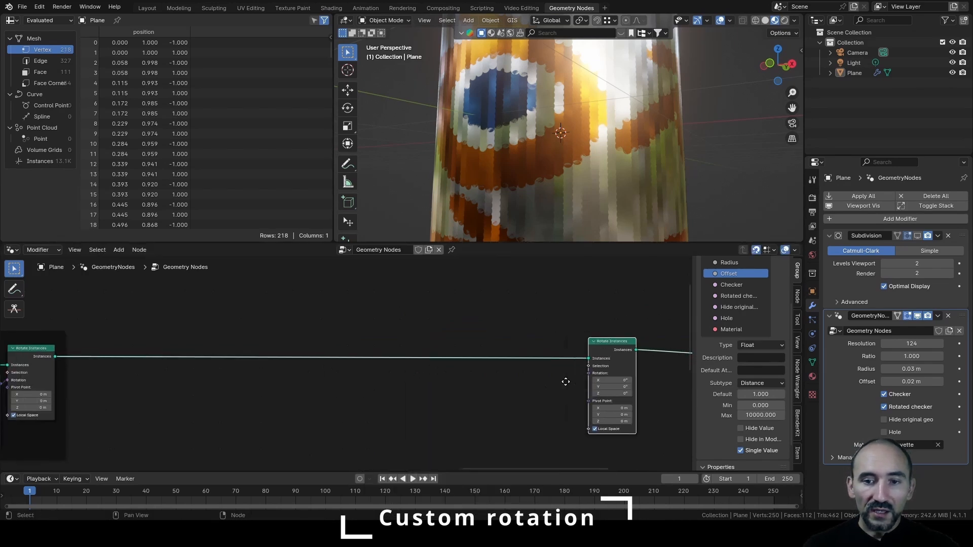
Add a Combine XYZ node in front of the new Rotate Instances node.
key(F3)
text(com)
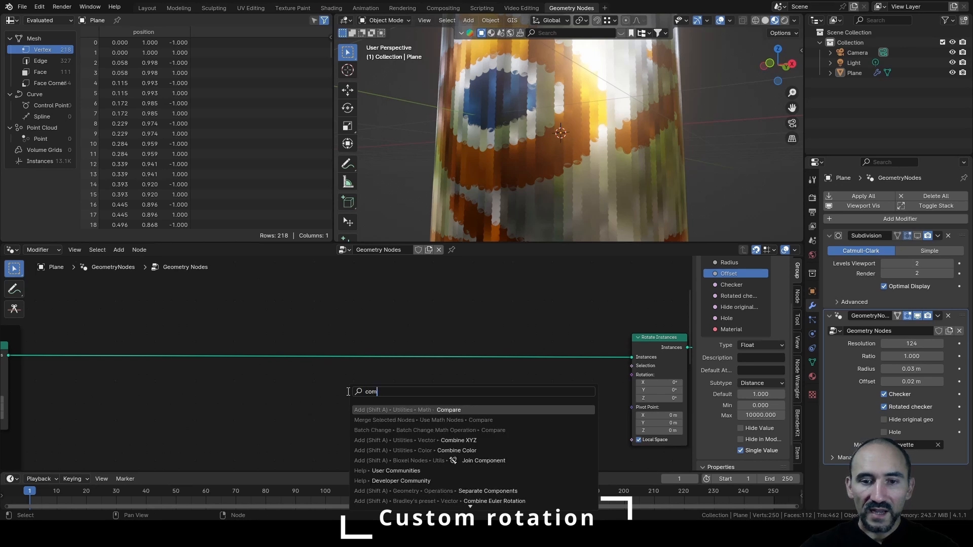
text(bine x)
key(Return)
click(462, 377)
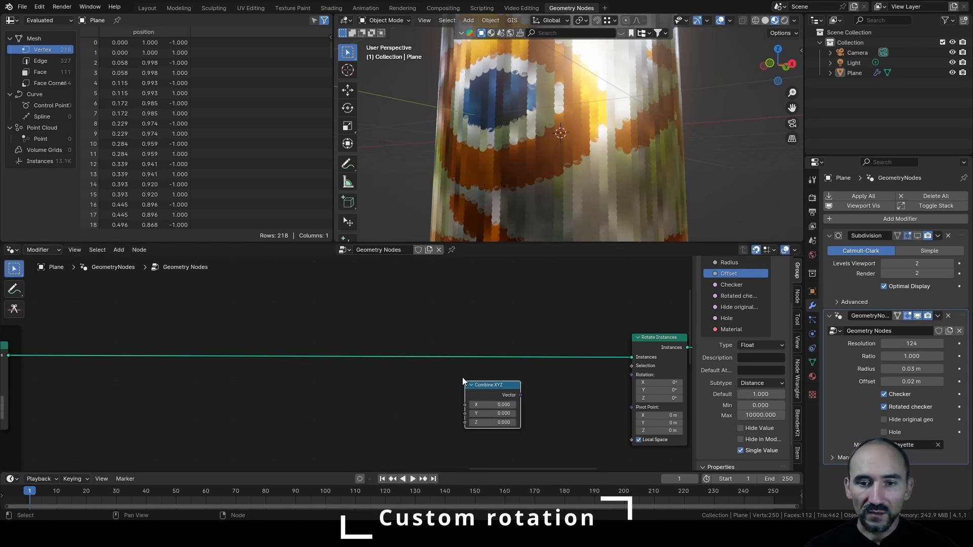
Add an Euler to Rotation node fed by the Combine XYZ node's Vector output.
drag(521, 395, 545, 387)
text(euler)
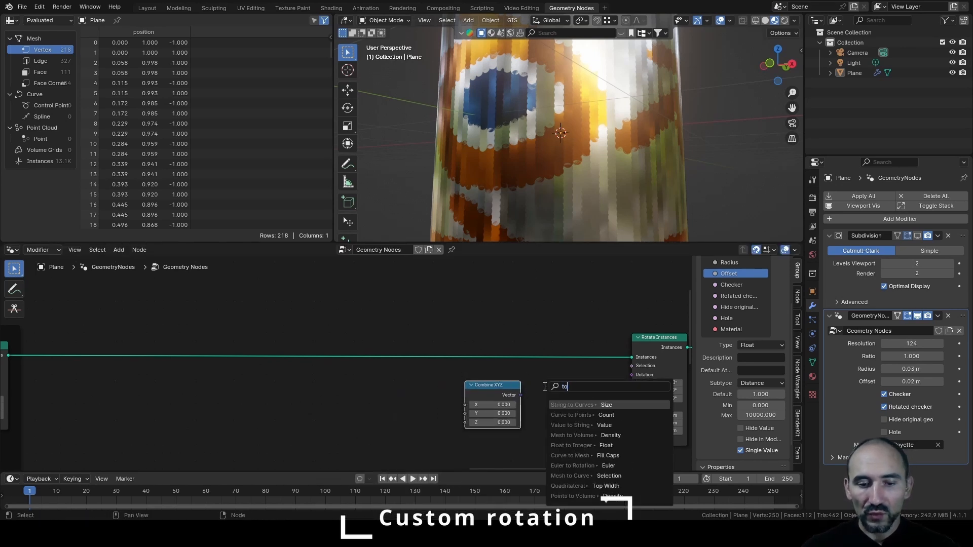
Add a Euler to Rotation node after Combine XYZ and connect its output to the Rotation input of Rotate Instances.
key(Return)
click(544, 386)
scroll(510, 381, up, 1)
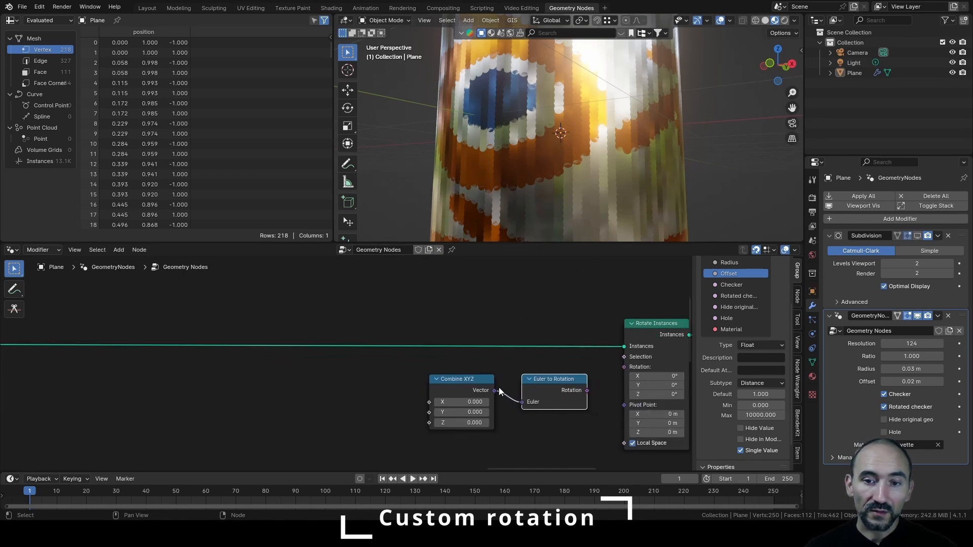
mouse_move(552, 381)
mouse_down()
mouse_move(566, 364)
mouse_move(567, 372)
mouse_up()
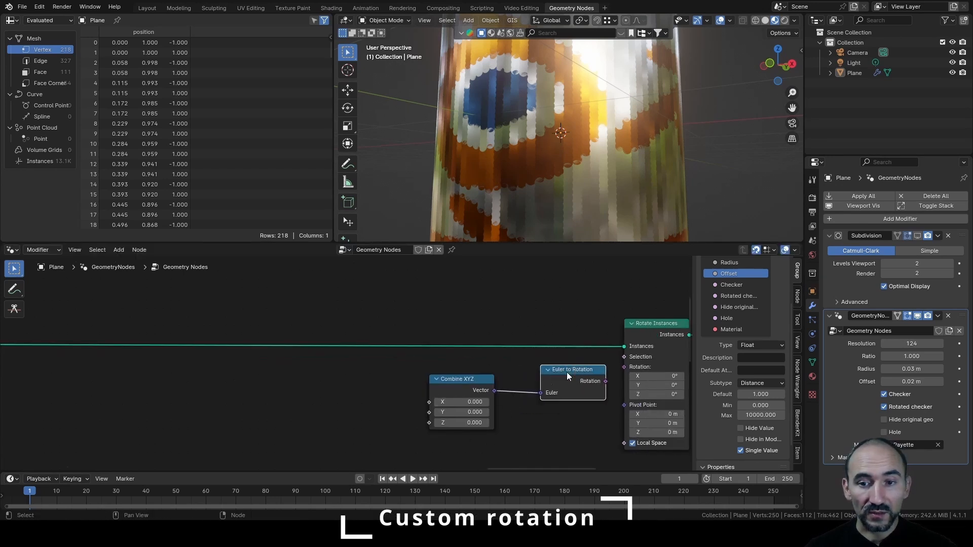
drag(474, 380, 511, 380)
drag(605, 381, 625, 367)
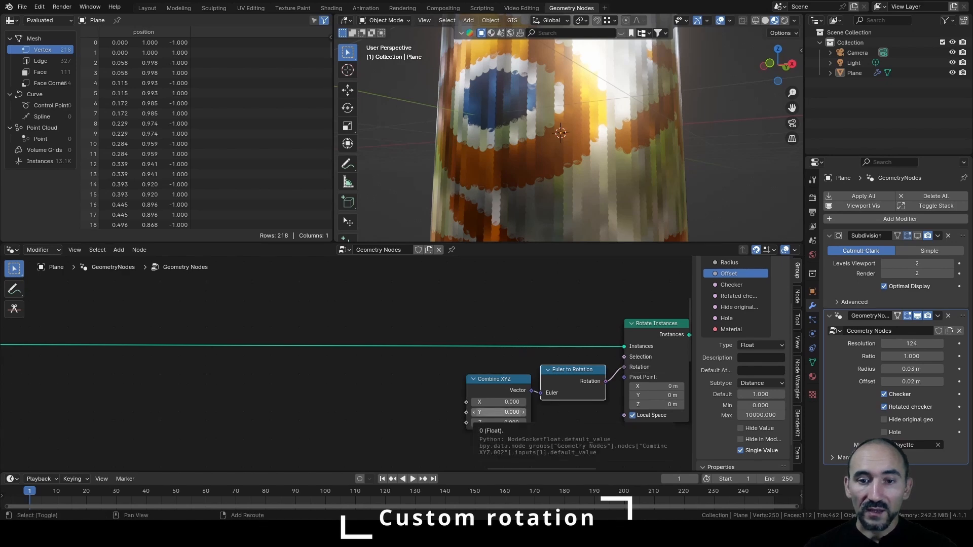
Set the Y value of the Combine XYZ node to 0.65 and inspect the tilt of the instanced discs.
click(500, 412)
text(0.75)
key(Return)
drag(499, 412, 480, 412)
scroll(562, 116, up, 5)
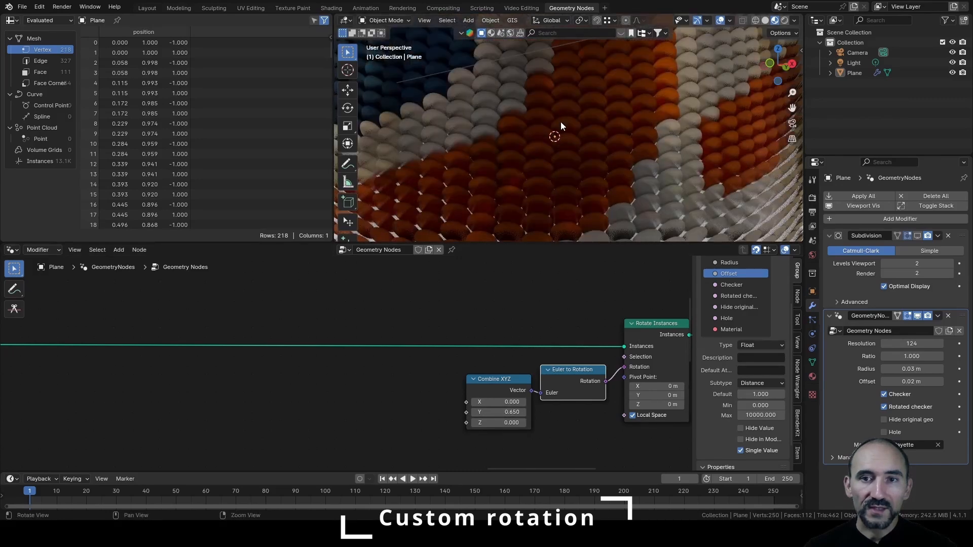
middle_drag(561, 122, 463, 95)
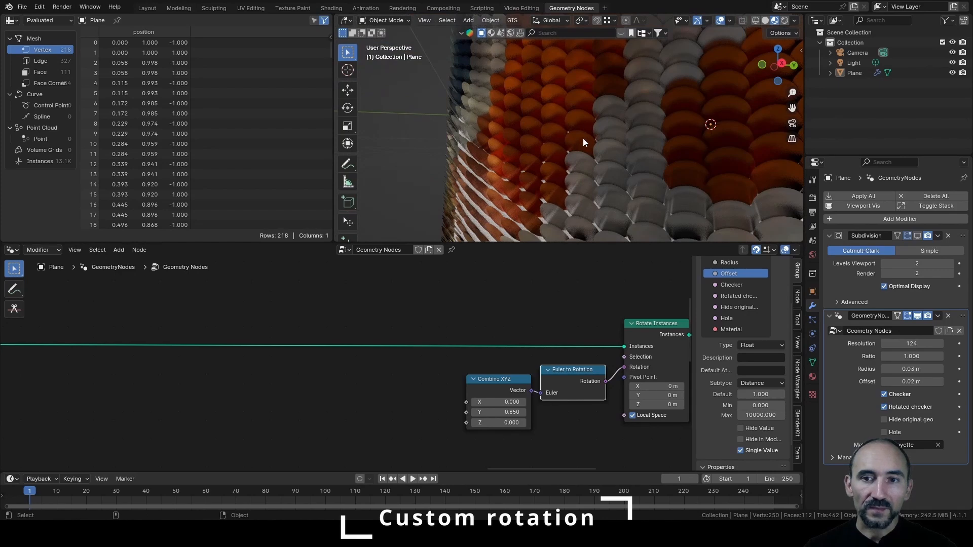
Mute the second Align Euler to Vector node in the First alignment frame, examine the discs' orientation, and unmute it.
scroll(264, 380, down, 4)
middle_drag(253, 383, 630, 363)
scroll(459, 337, up, 2)
scroll(345, 362, up, 1)
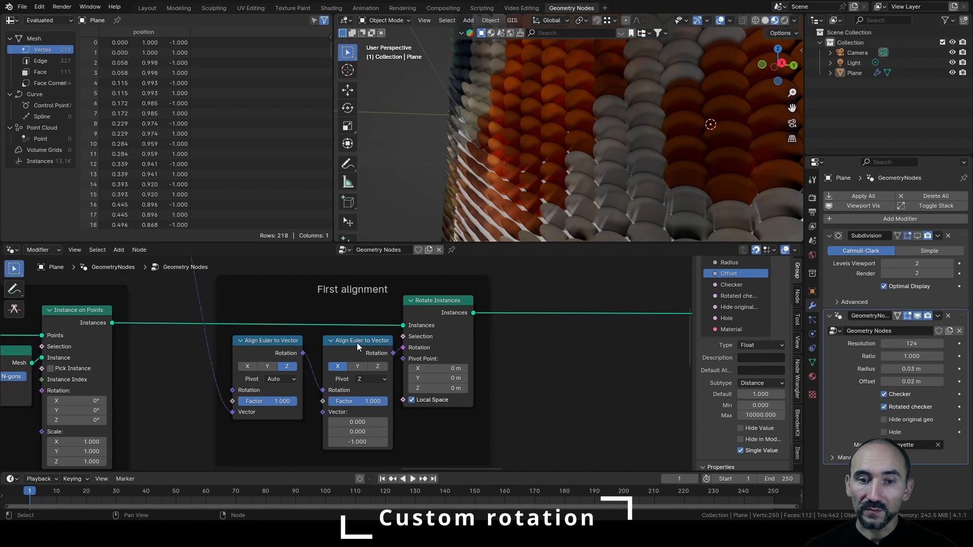
drag(357, 343, 352, 342)
key(m)
scroll(599, 137, down, 6)
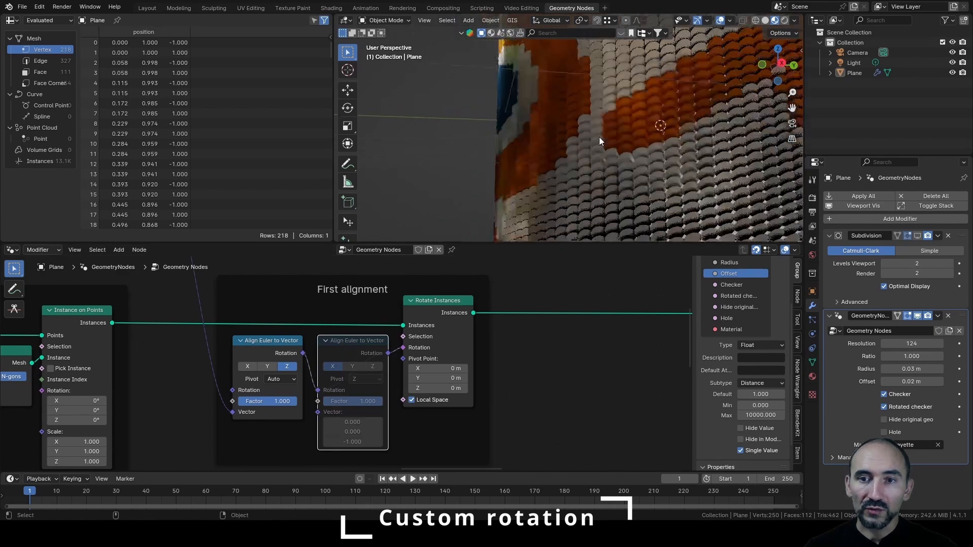
middle_drag(589, 146, 692, 89)
scroll(639, 170, up, 5)
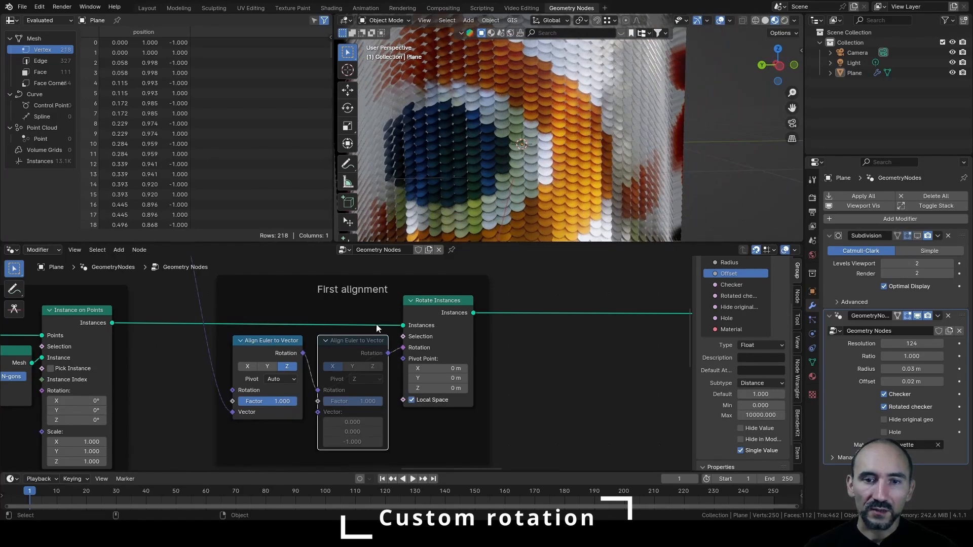
key(m)
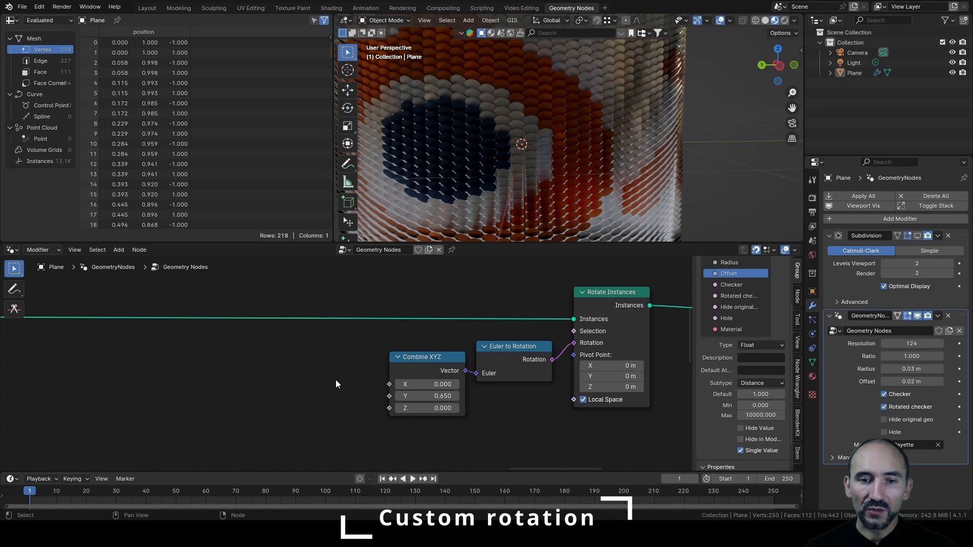
Add a To Radians math node feeding the Y input of the Combine XYZ node.
middle_drag(396, 392, 476, 404)
drag(470, 407, 400, 382)
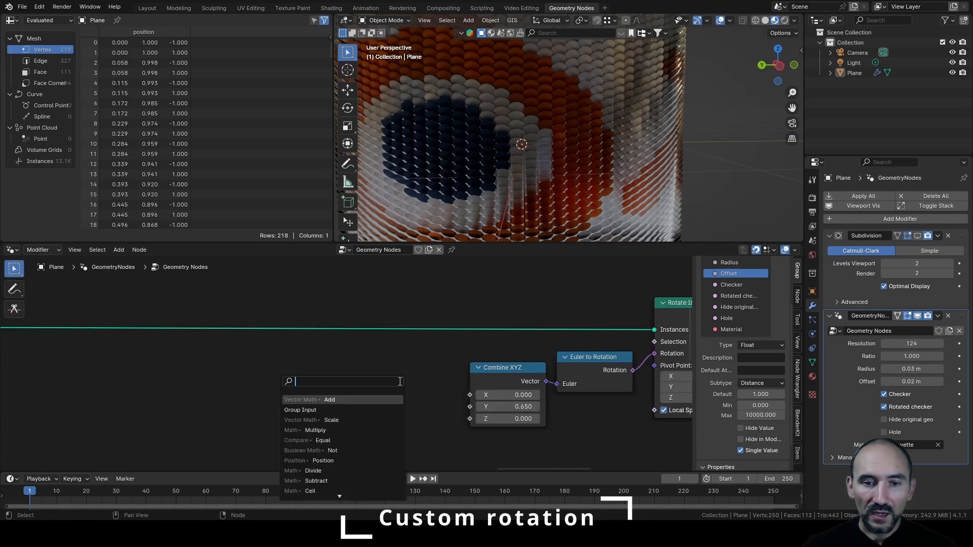
text(radians)
key(Return)
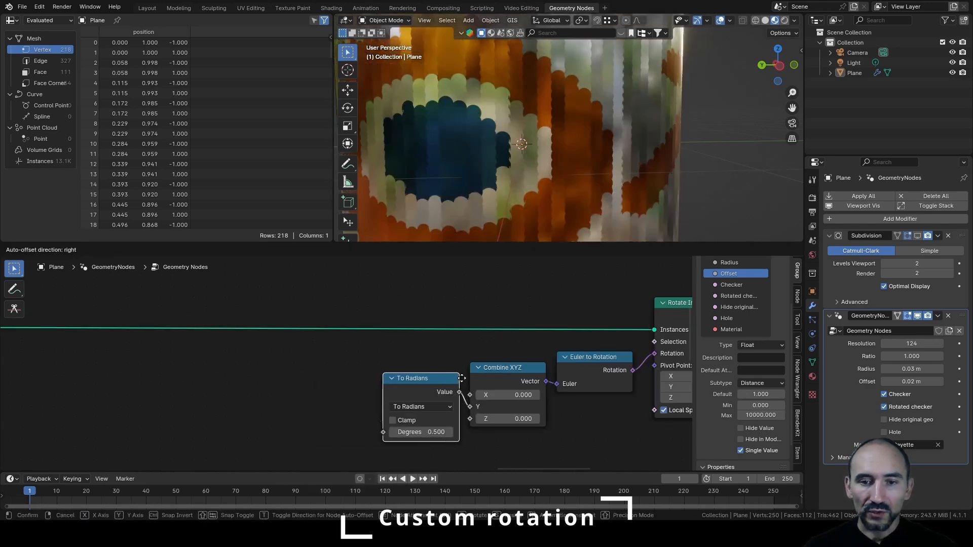
click(461, 367)
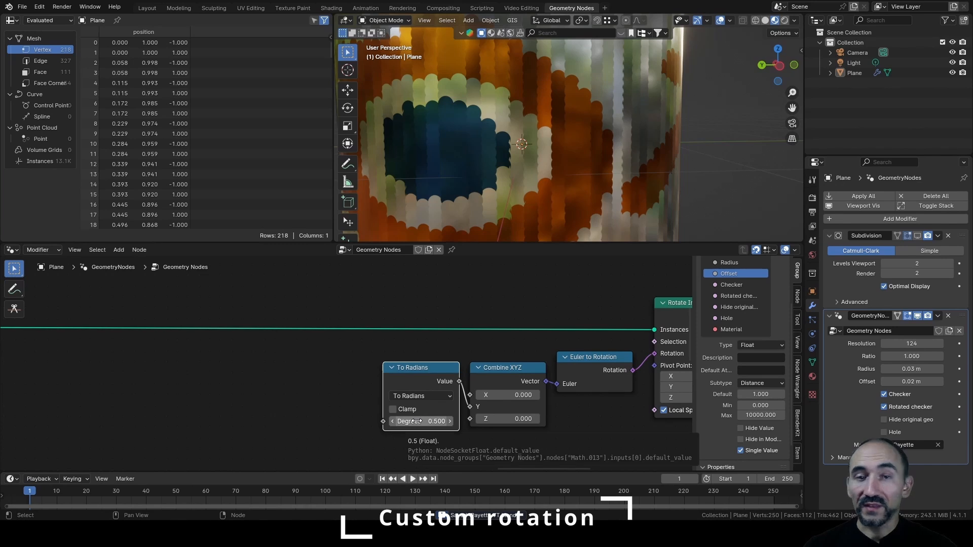
click(317, 397)
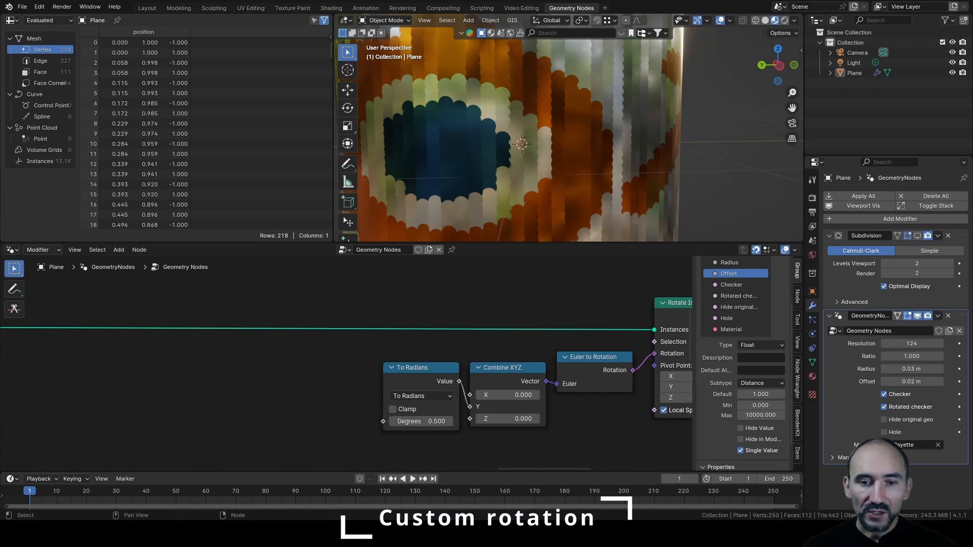
Expose the Degrees input of To Radians through a new Group Input socket named Rotation, ordered above Material.
drag(383, 421, 297, 392)
text(group in)
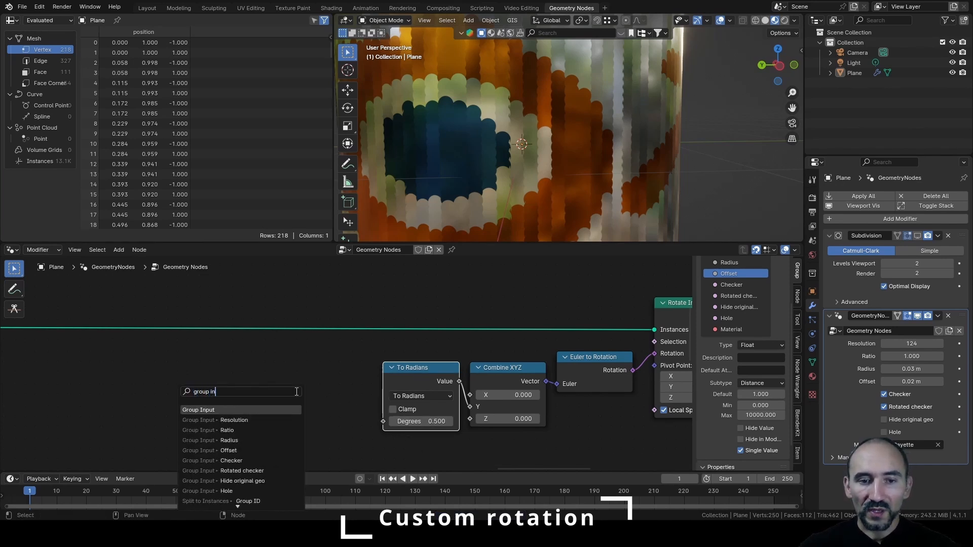
key(Return)
double_click(731, 342)
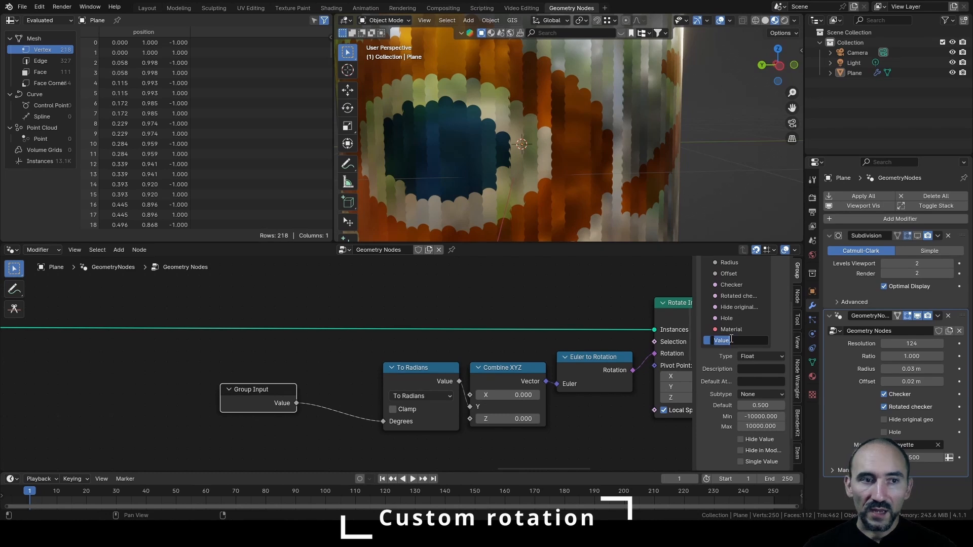
text(Rotation)
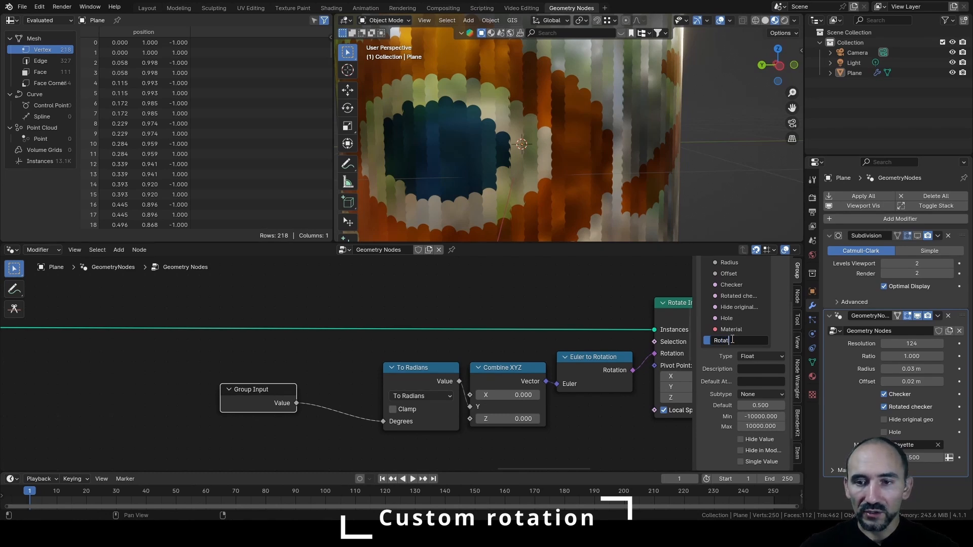
key(Return)
drag(731, 324, 731, 327)
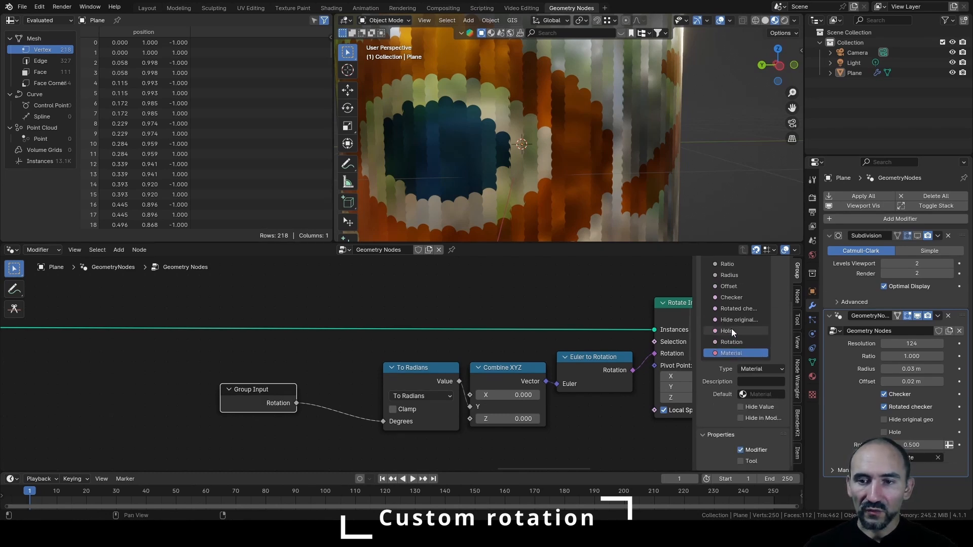
Keep the Rotation group input as Float, set its subtype to Angle, and enable Single Value.
click(761, 369)
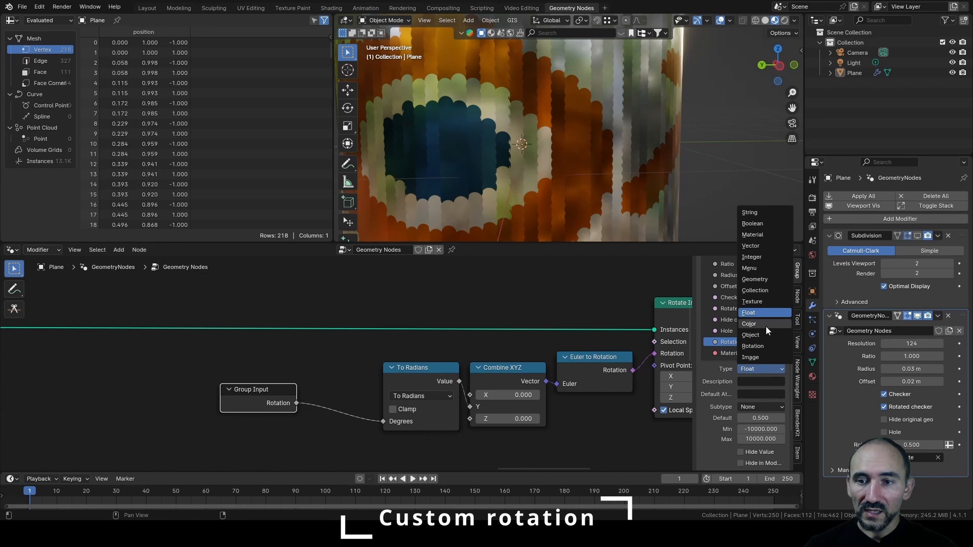
click(765, 310)
click(759, 406)
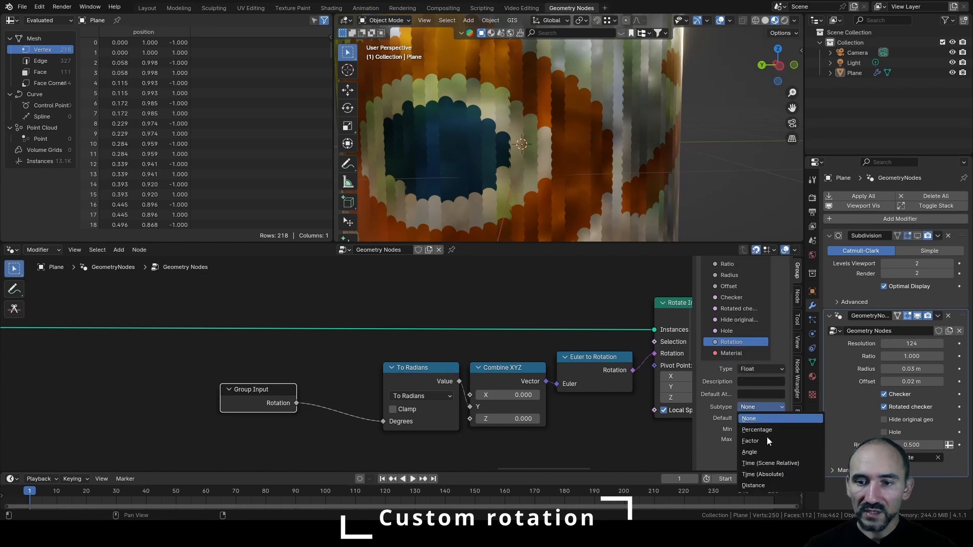
click(775, 454)
scroll(728, 430, down, 3)
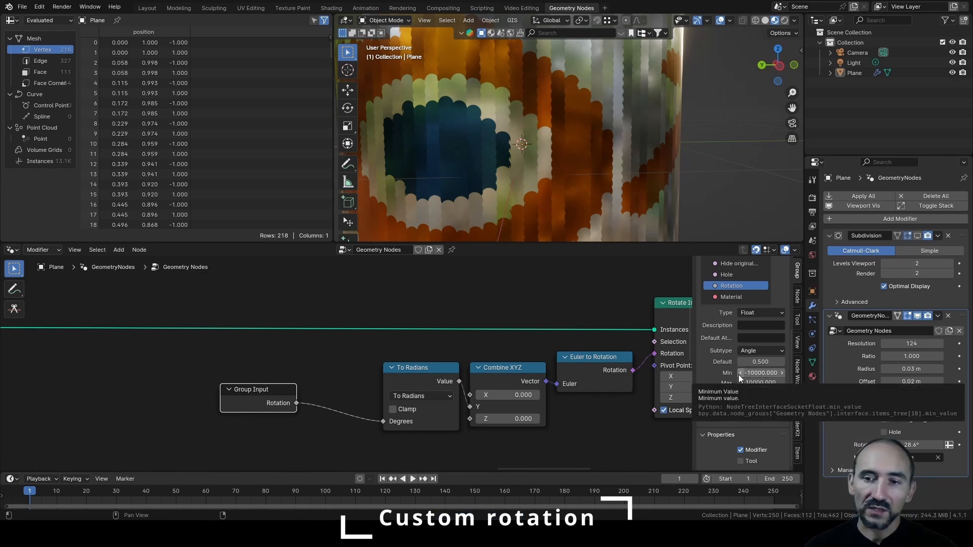
click(749, 418)
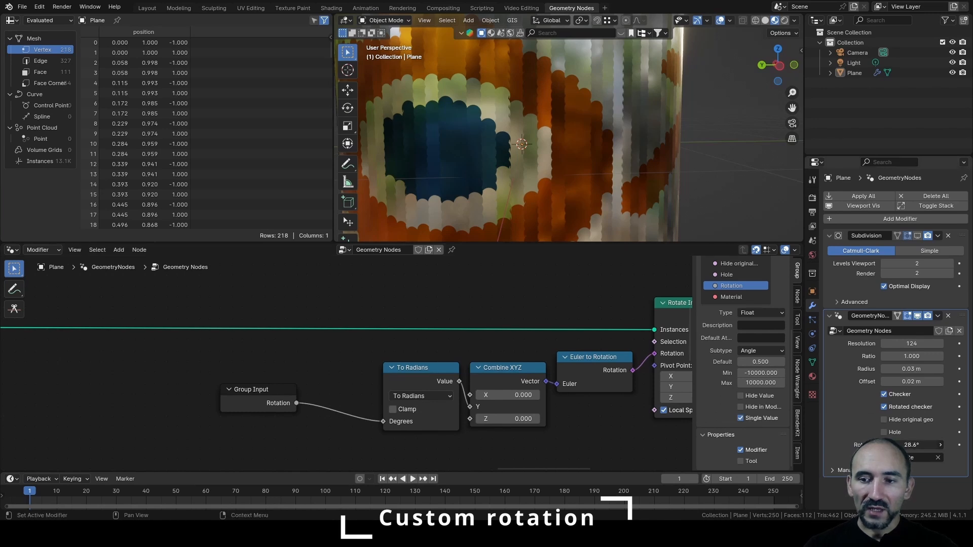
Try different angles for the modifier's Rotation, including -37.5° and -69.3°, and set it to 0°.
drag(912, 445, 892, 445)
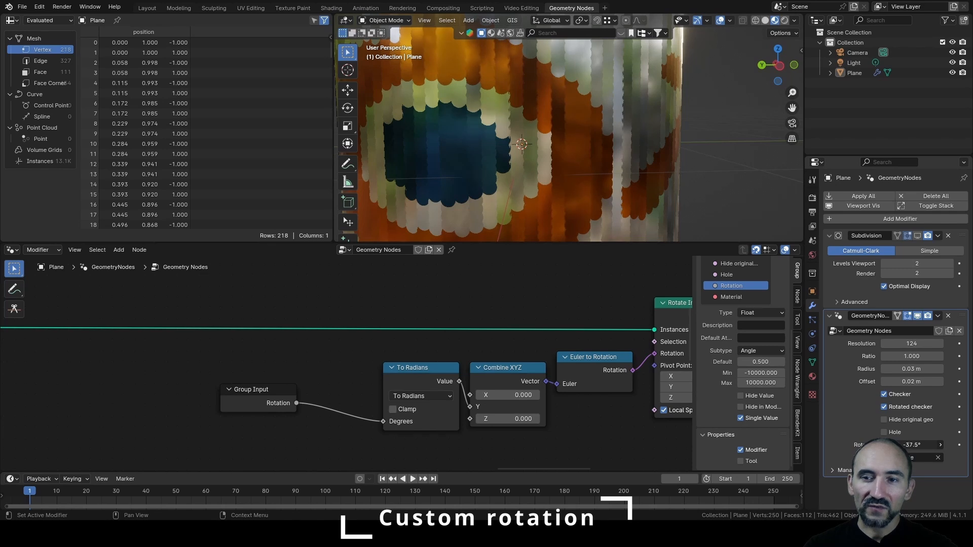
drag(913, 445, 905, 445)
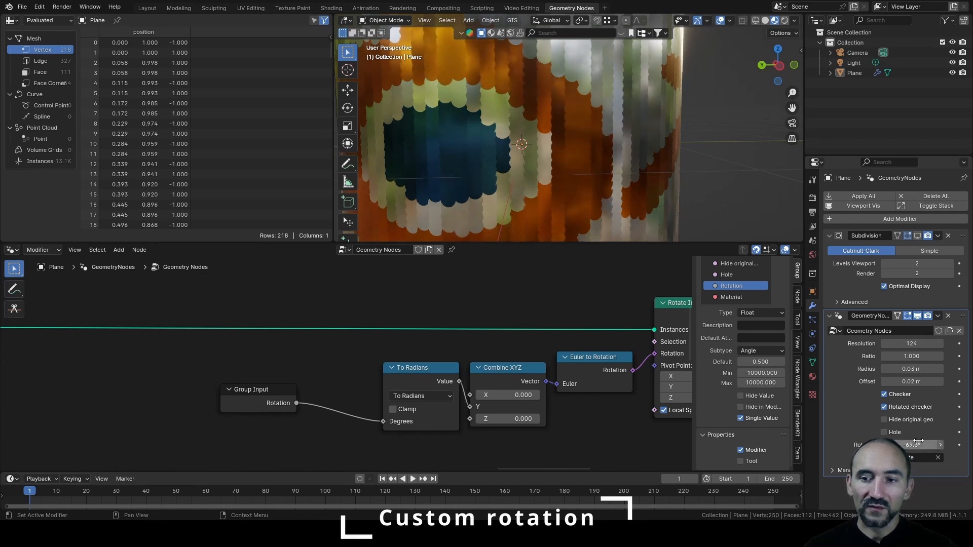
drag(912, 444, 907, 444)
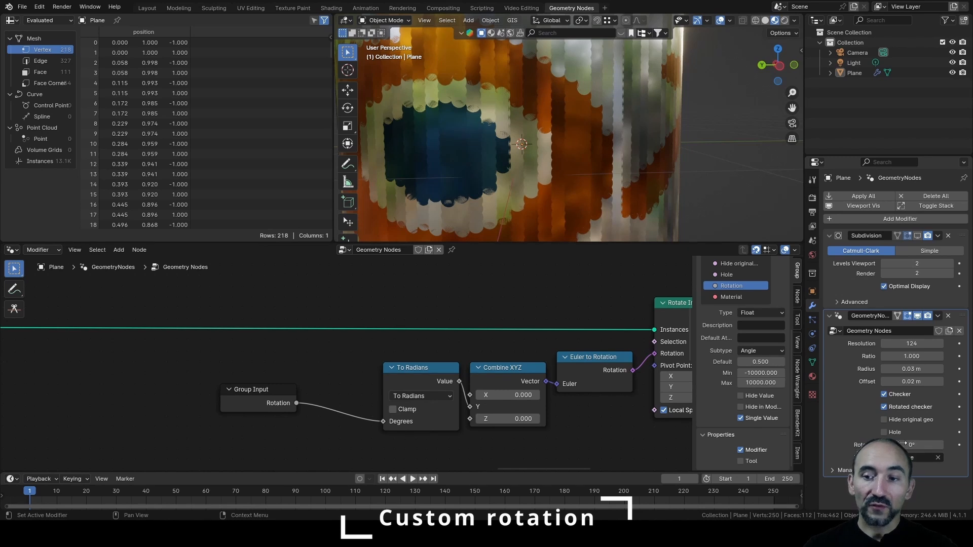
Remove the To Radians node while keeping its link, and place the Group Input node directly beside Combine XYZ.
drag(269, 390, 181, 369)
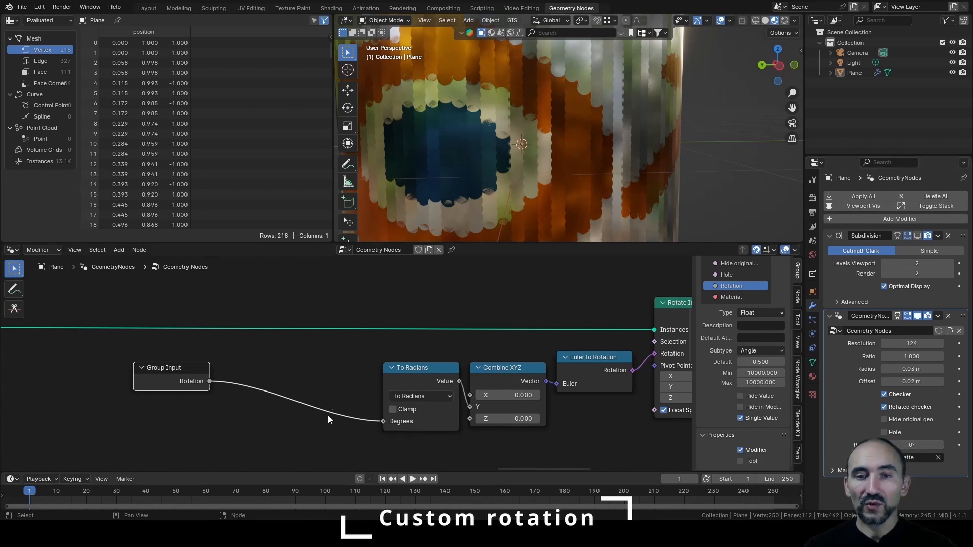
click(419, 378)
key(ctrl+x)
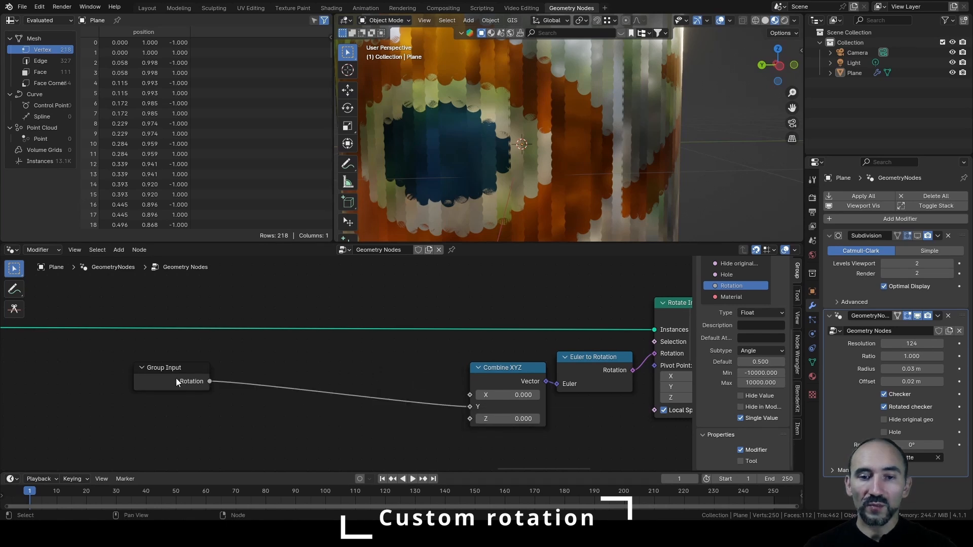
drag(175, 378, 445, 408)
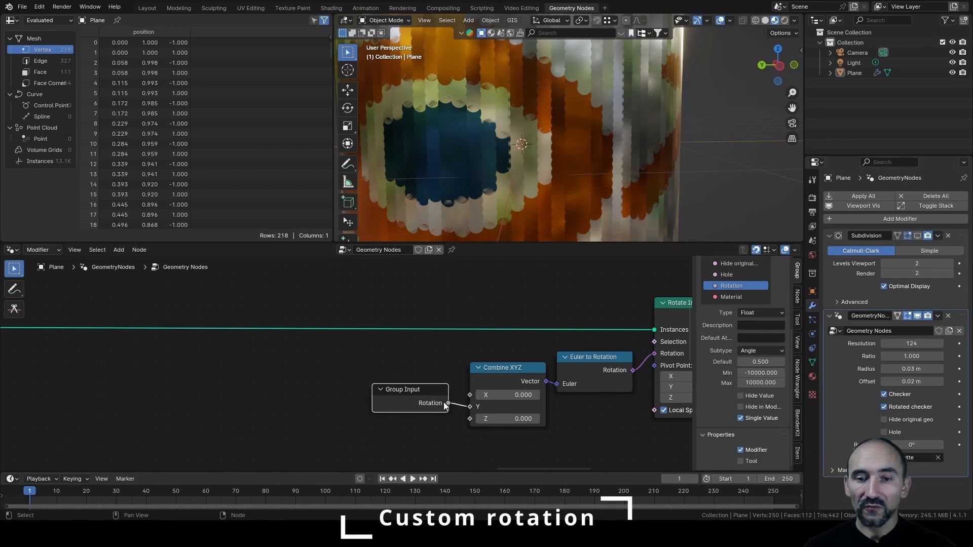
Set the modifier's Rotation to -10° and check the Group Input socket value and the tilted discs.
click(911, 444)
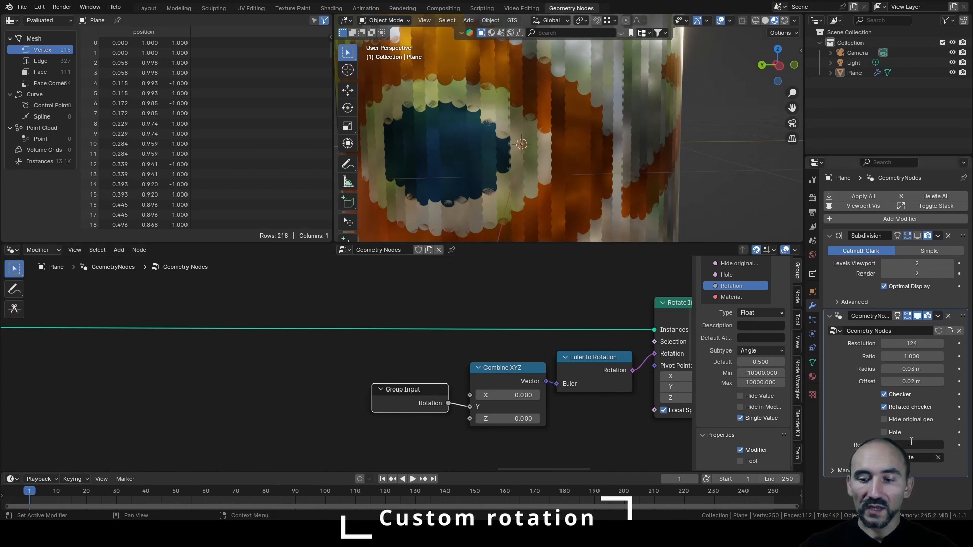
text(-10)
key(Return)
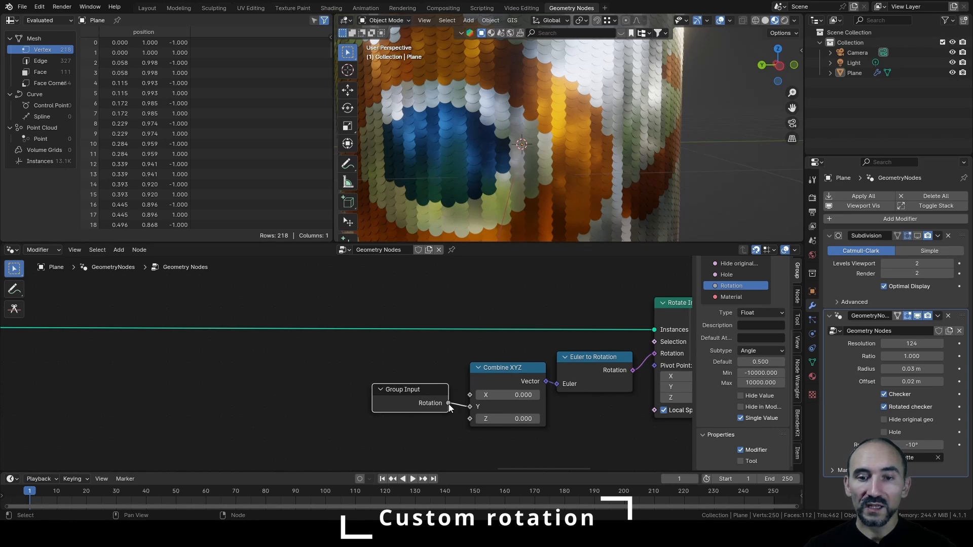
mouse_move(448, 404)
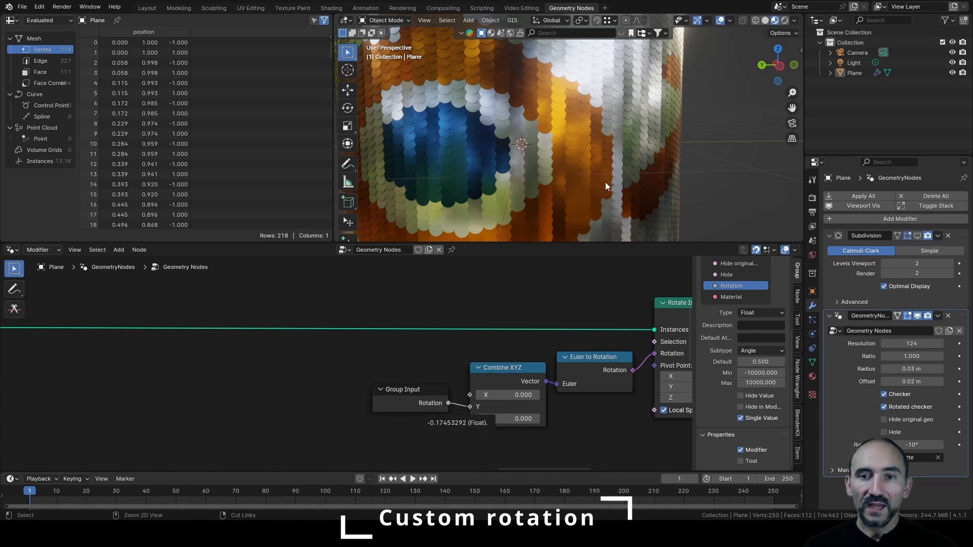
middle_drag(605, 181, 633, 153)
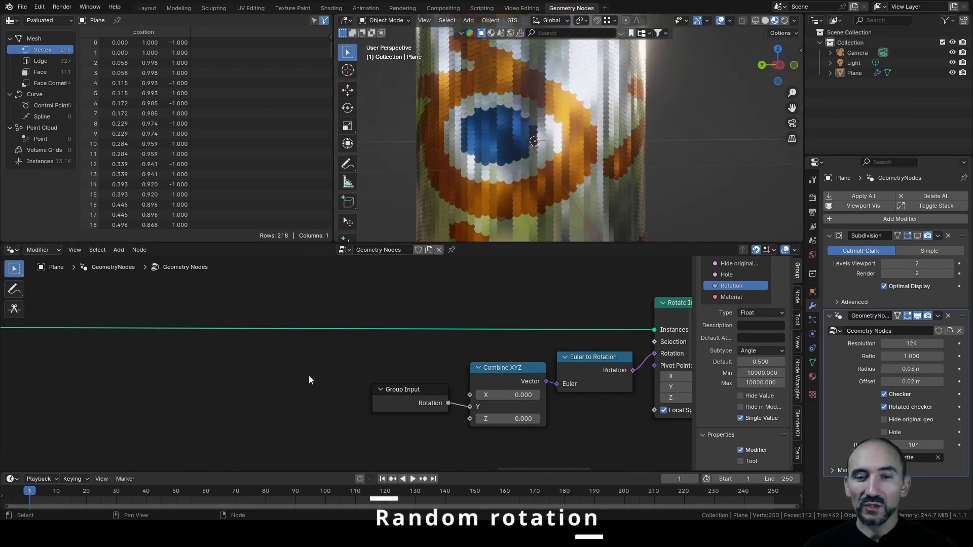
Add a Random Value node, set its data type to Vector, and place it before the Rotation Group Input node.
scroll(308, 375, down, 3)
middle_drag(308, 376, 425, 343)
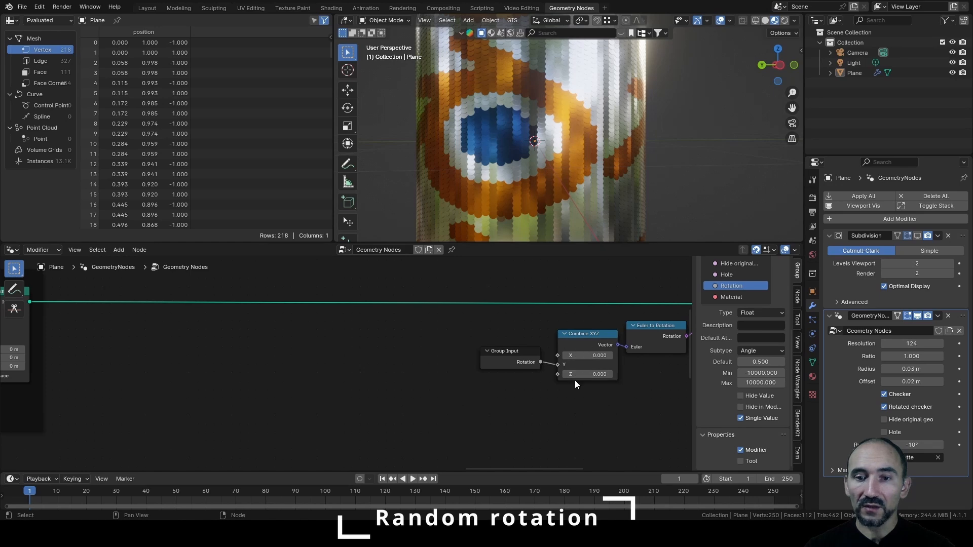
middle_drag(592, 383, 420, 397)
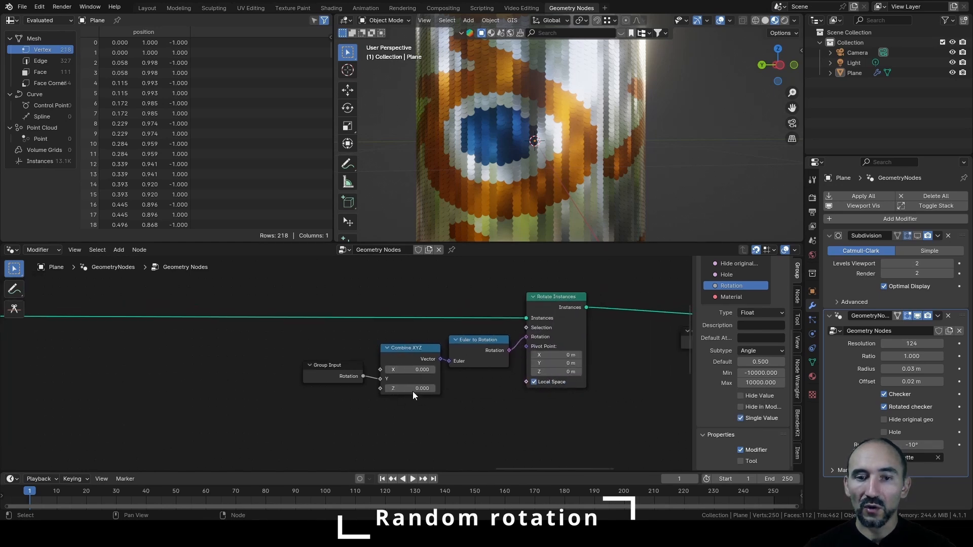
middle_drag(302, 403, 436, 389)
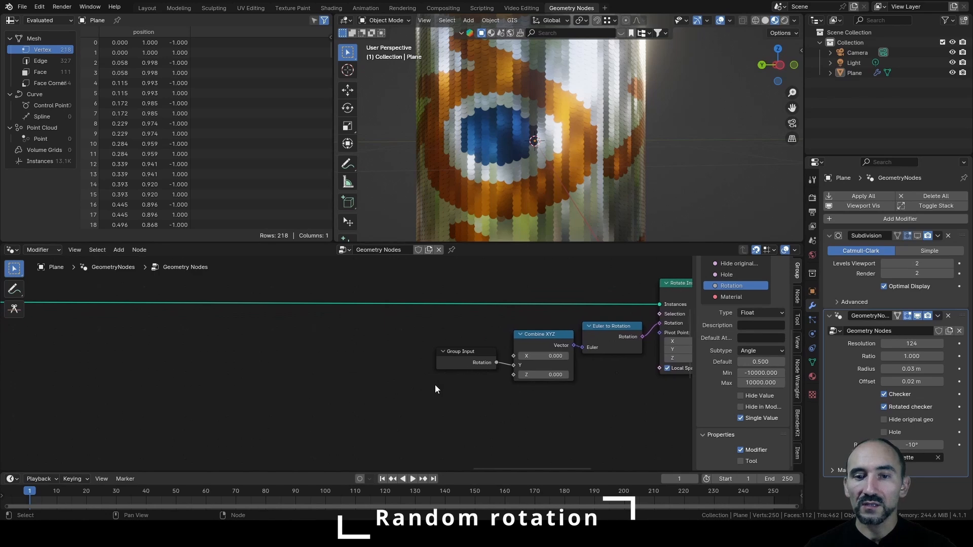
key(F3)
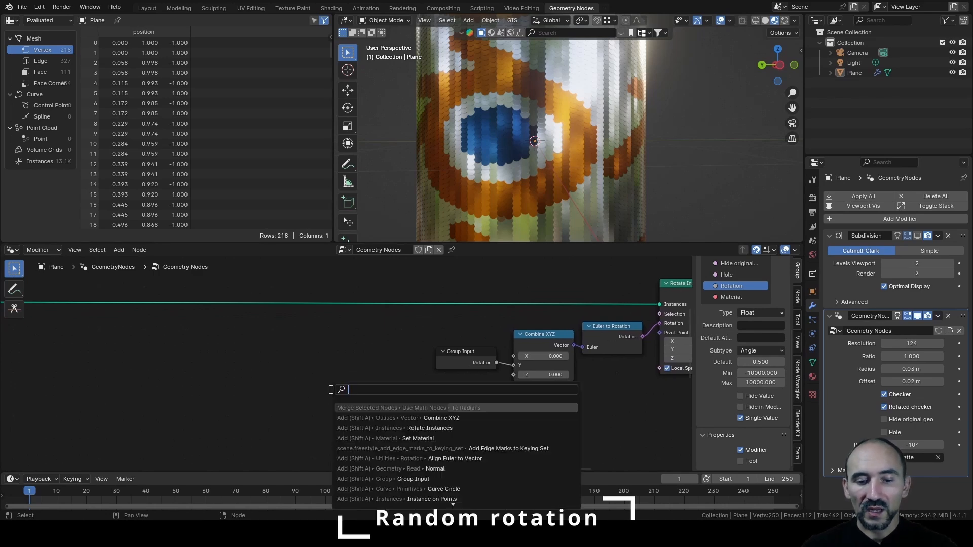
text(random val)
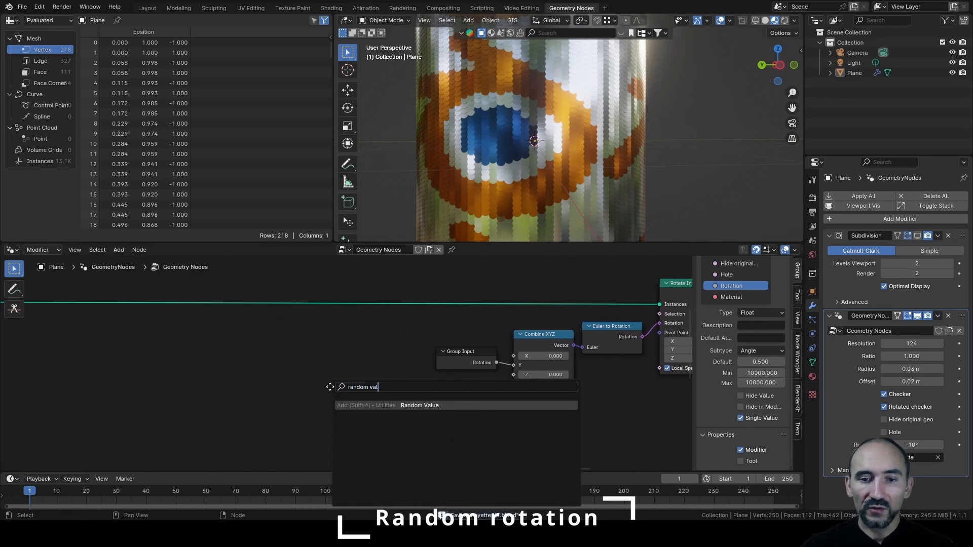
key(Return)
scroll(330, 387, up, 1)
click(390, 361)
click(394, 388)
click(394, 431)
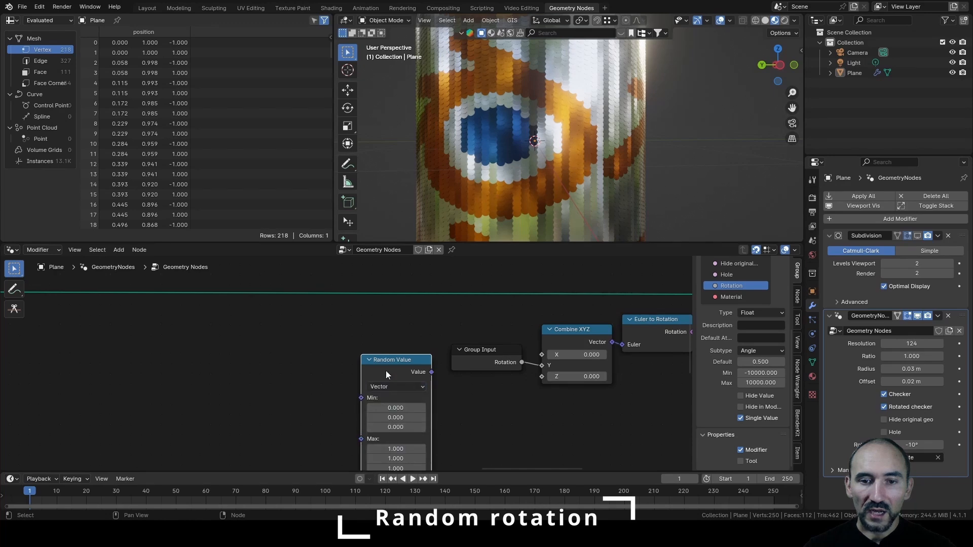
drag(386, 374, 356, 343)
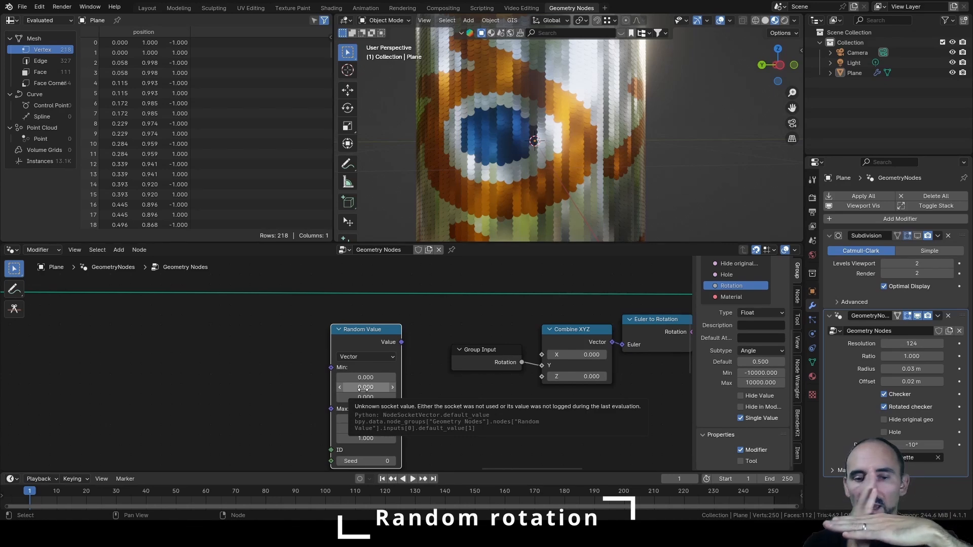
Add another Group Input node and place it well before the Random Value node.
scroll(375, 340, left, 5)
scroll(375, 340, down, 2)
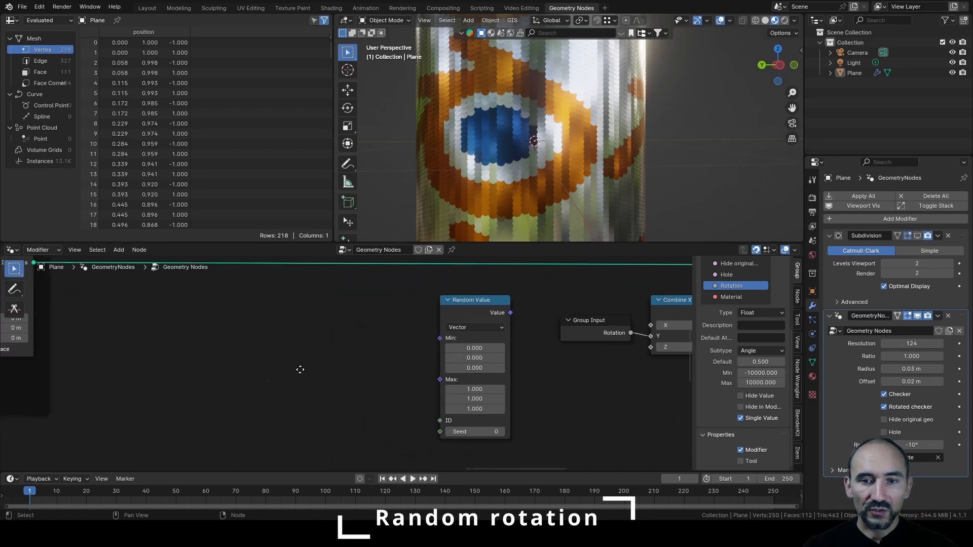
key(shift+a)
text(group in)
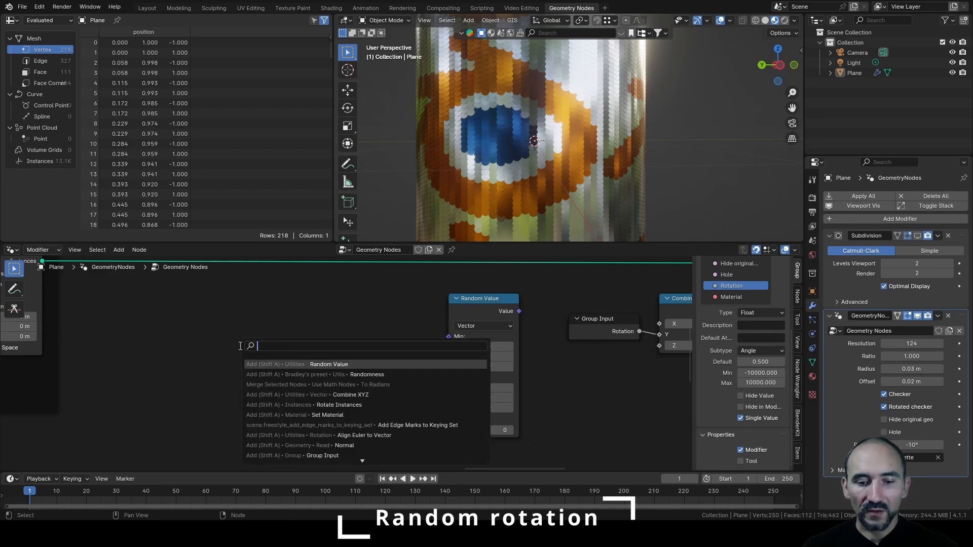
key(Return)
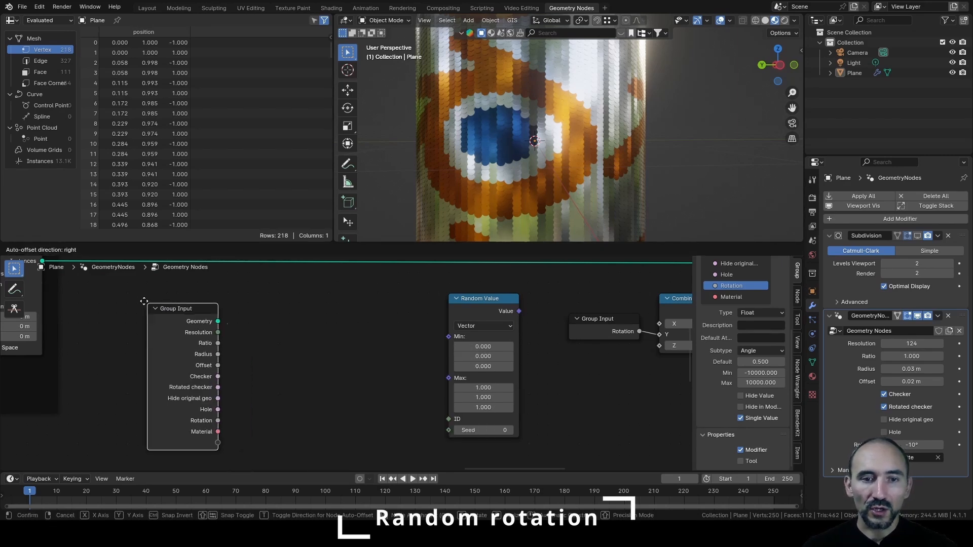
click(139, 296)
Create a new group input socket after Rotation and name it "Random rot.".
scroll(740, 325, up, 4)
click(781, 273)
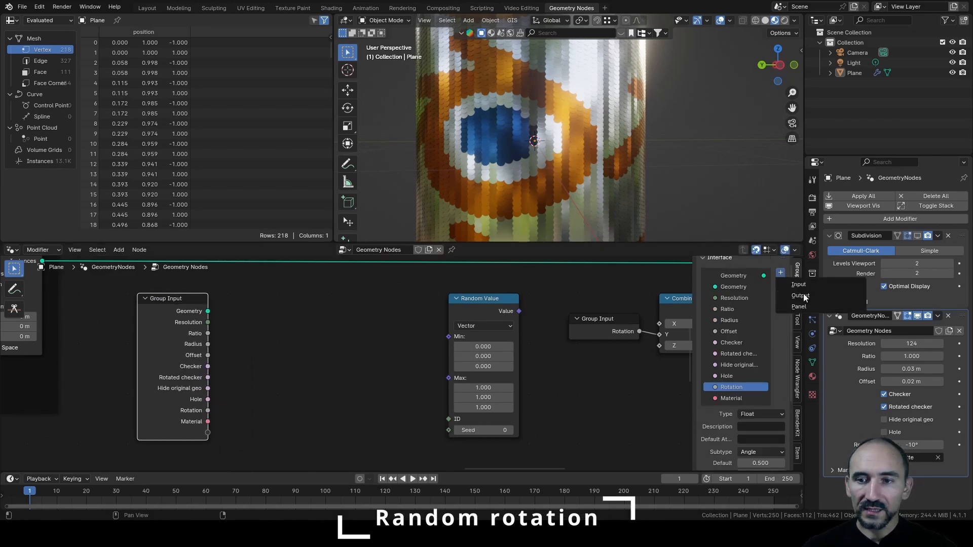
click(804, 284)
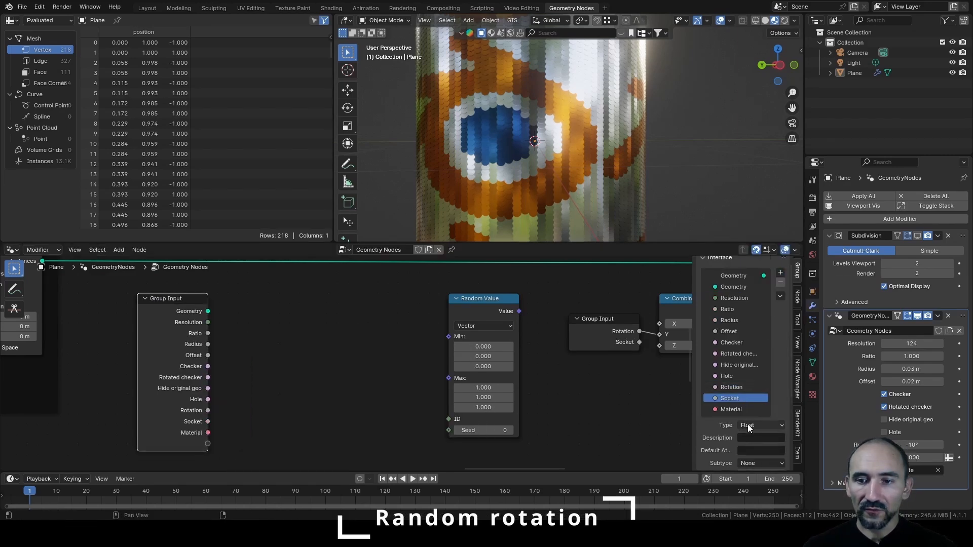
double_click(737, 398)
text(Random rot)
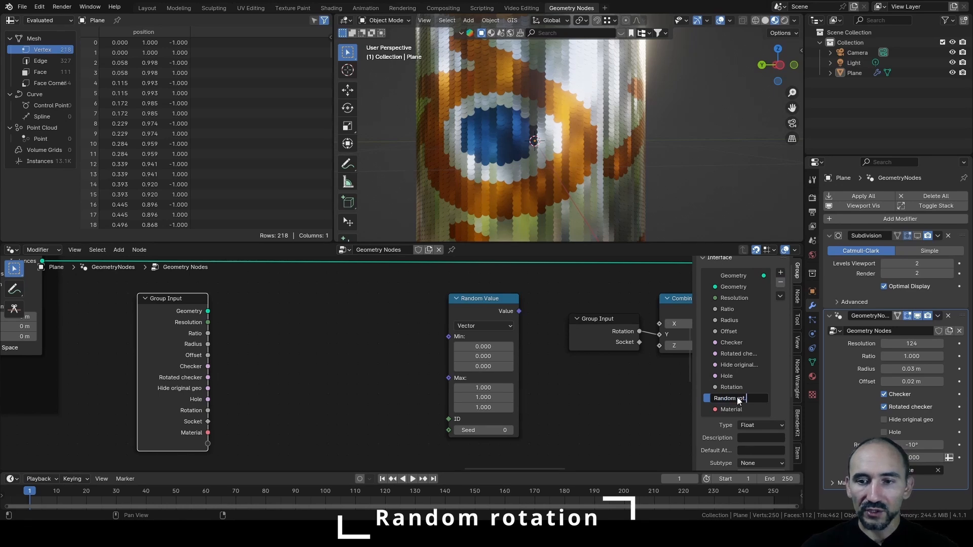
key(Return)
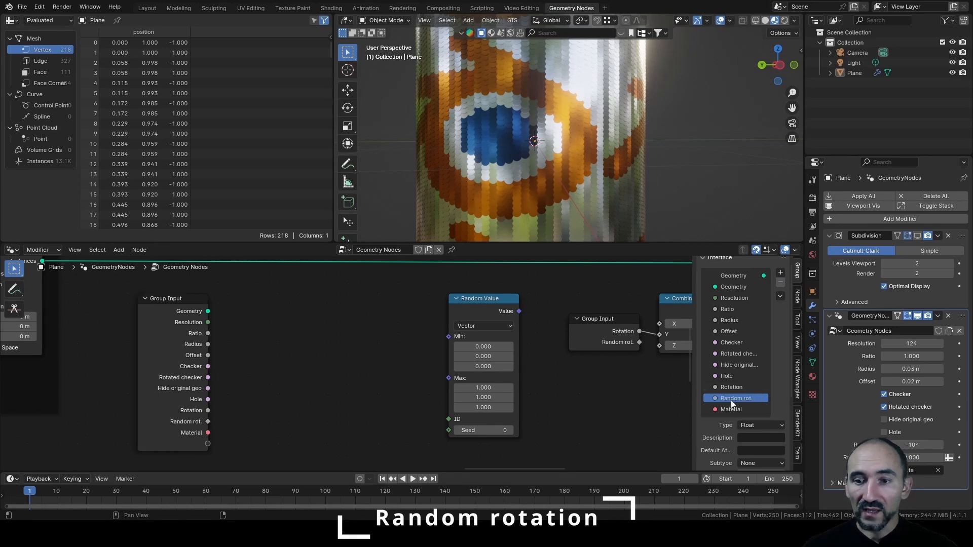
Enable Single Value for the Random rot. input and limit it to a Min of 0 and a Max of 1.
scroll(749, 405, down, 2)
scroll(749, 402, down, 3)
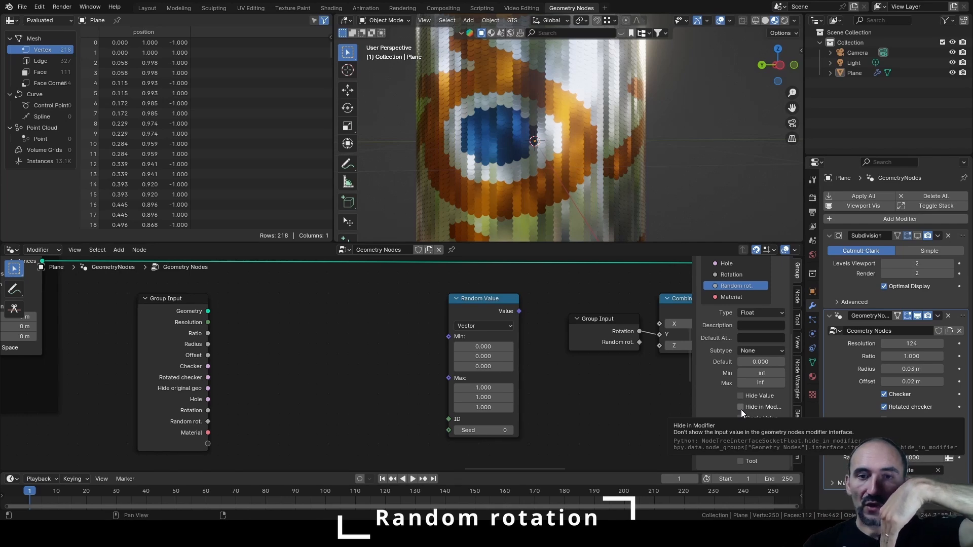
click(757, 419)
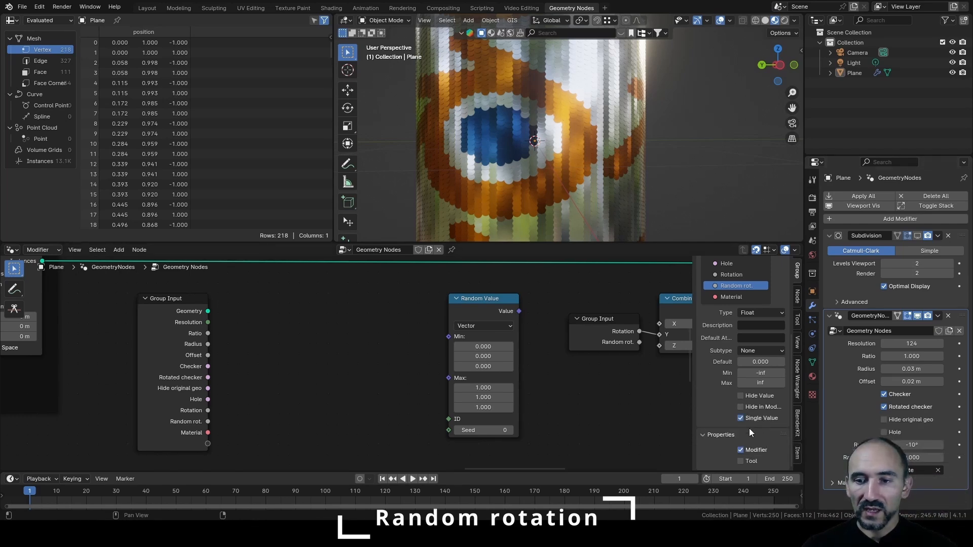
click(751, 373)
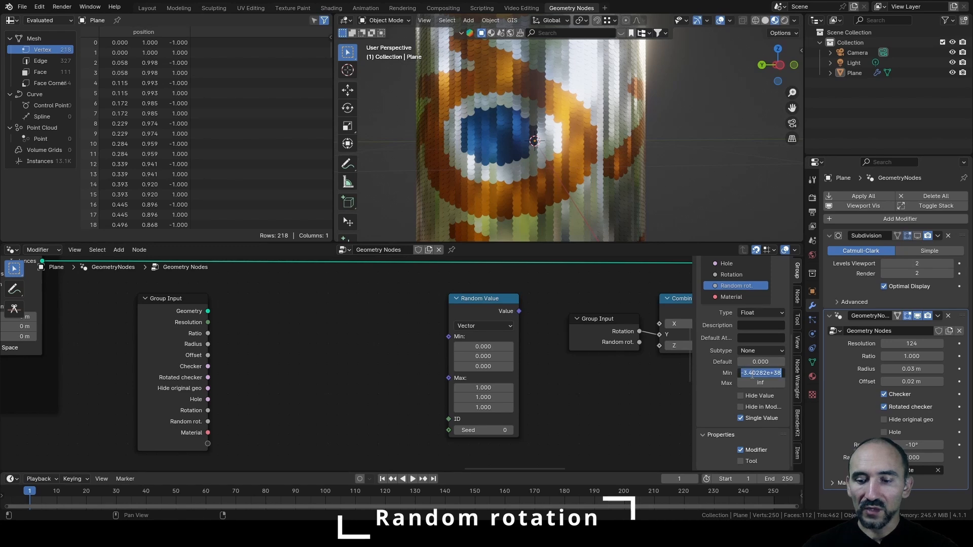
text(0)
key(Tab)
text(1)
key(Return)
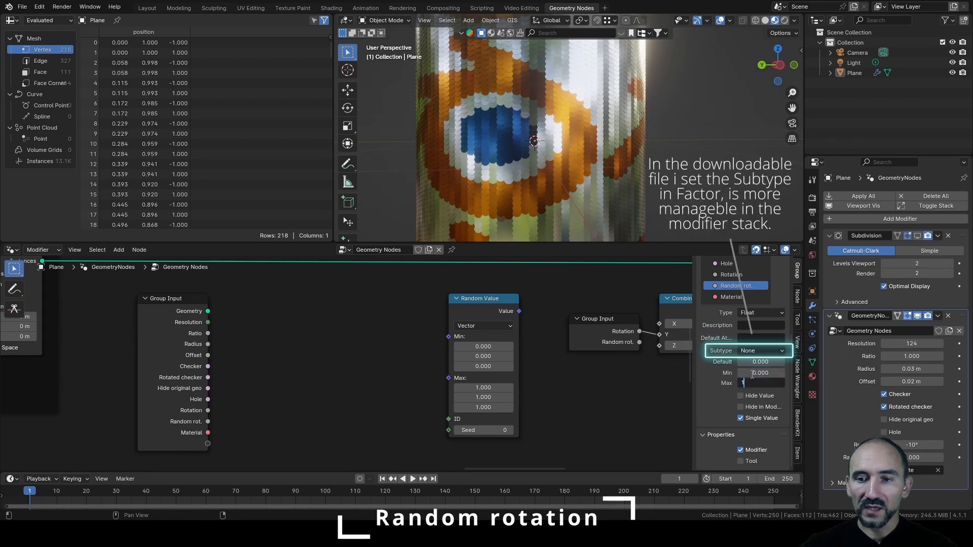
Connect the Group Input's Random rot. output to a new Map Range node and save the file.
drag(208, 422, 237, 414)
text(mapr)
key(Return)
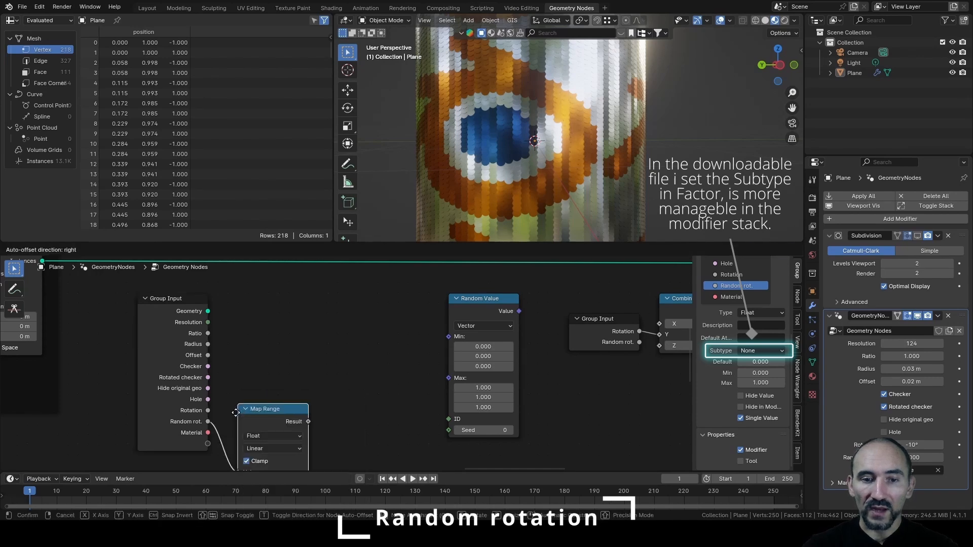
click(295, 391)
key(ctrl+s)
Set the Map Range node's To Max to 90.
middle_drag(298, 366, 285, 324)
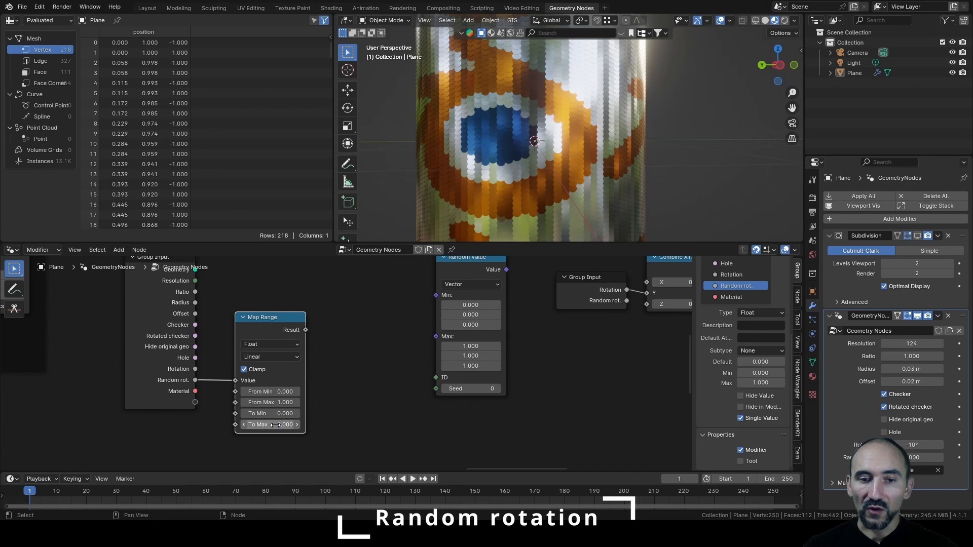
click(275, 425)
key(Return)
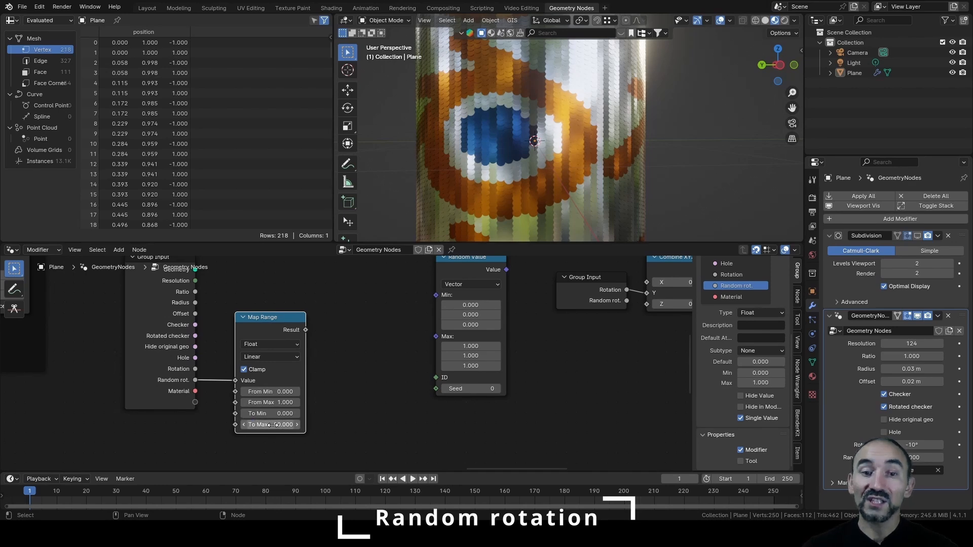
Multiply the Map Range result by -1 with a new Multiply node and connect it to Random Value's Min.
middle_drag(339, 359, 298, 398)
drag(227, 371, 276, 346)
text(mult)
key(Return)
click(309, 357)
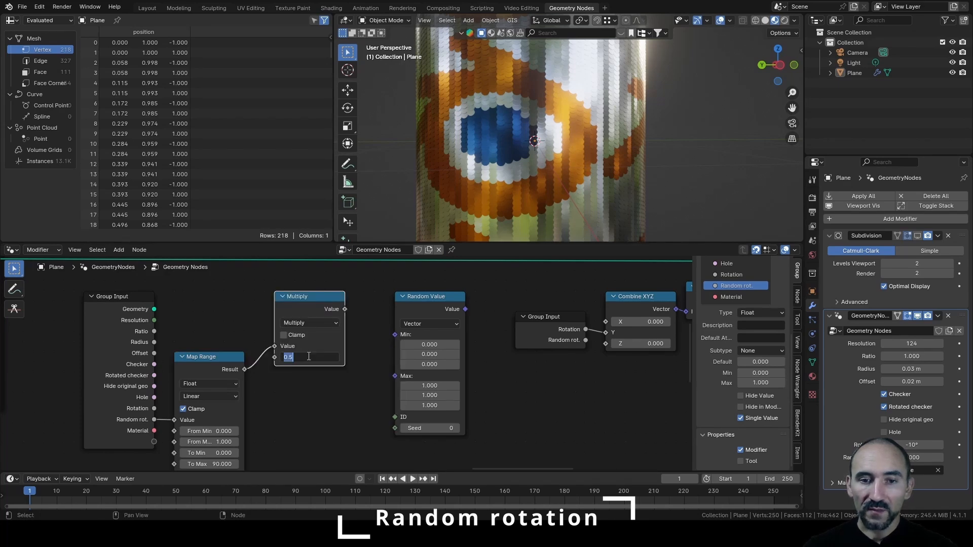
drag(344, 309, 396, 334)
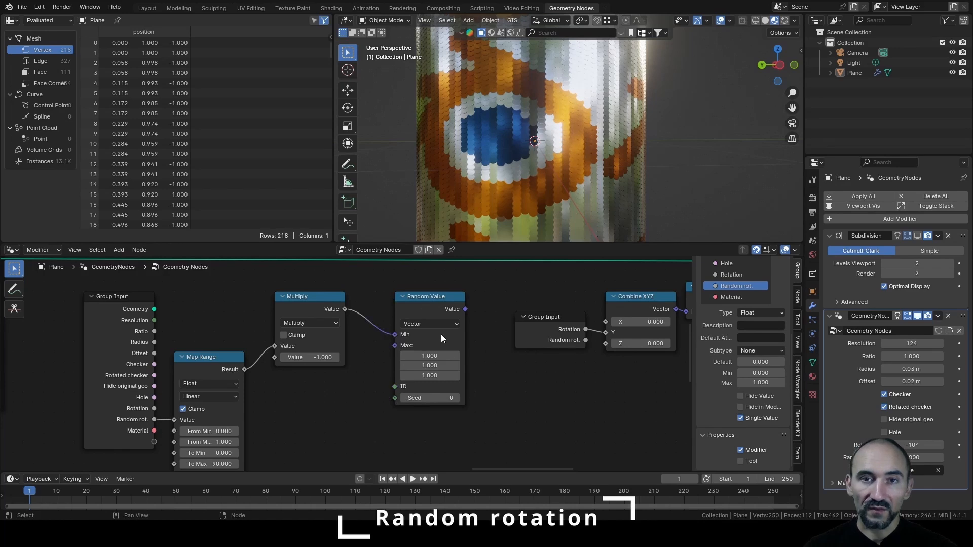
Connect the Map Range result to Random Value's Max, move Random Value closer to Multiply, and save the file.
drag(244, 370, 395, 346)
drag(422, 307, 391, 338)
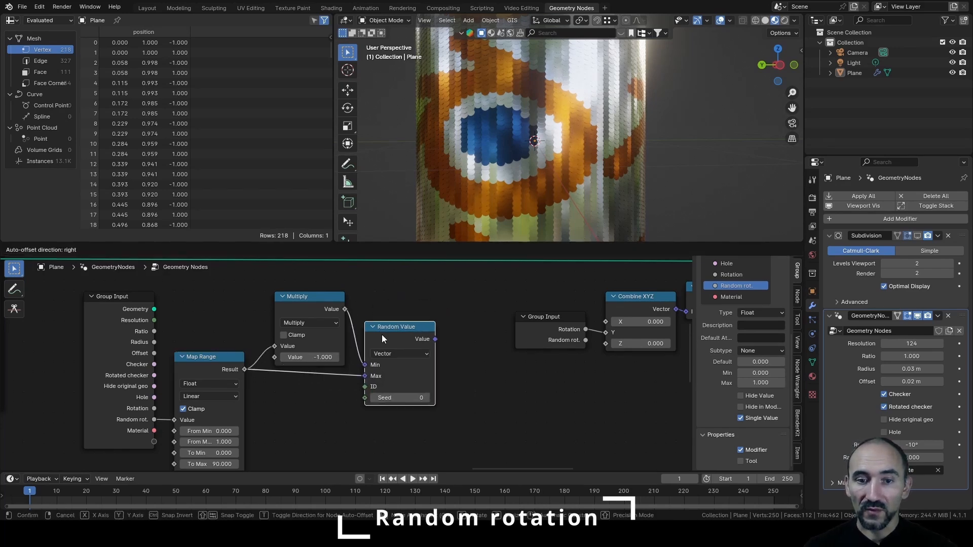
middle_drag(385, 376, 398, 352)
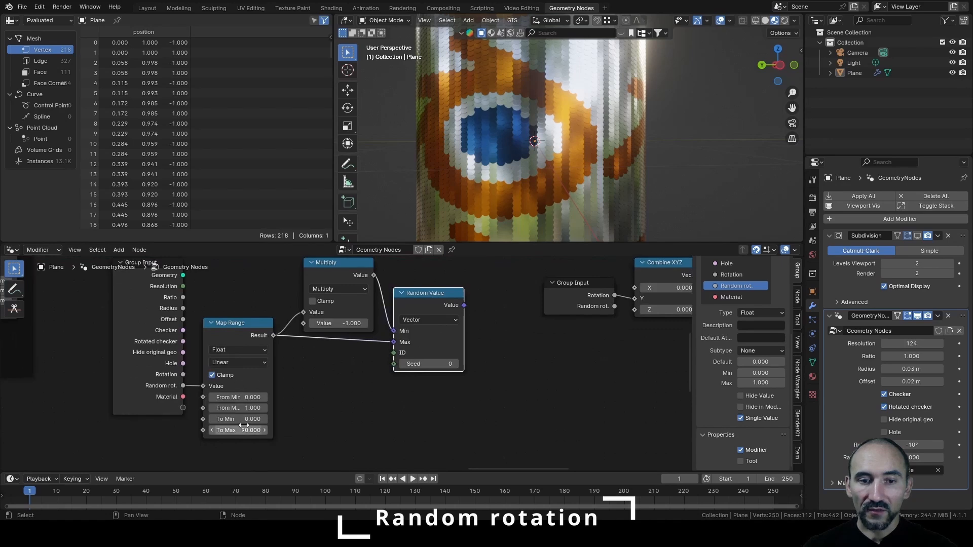
key(ctrl+s)
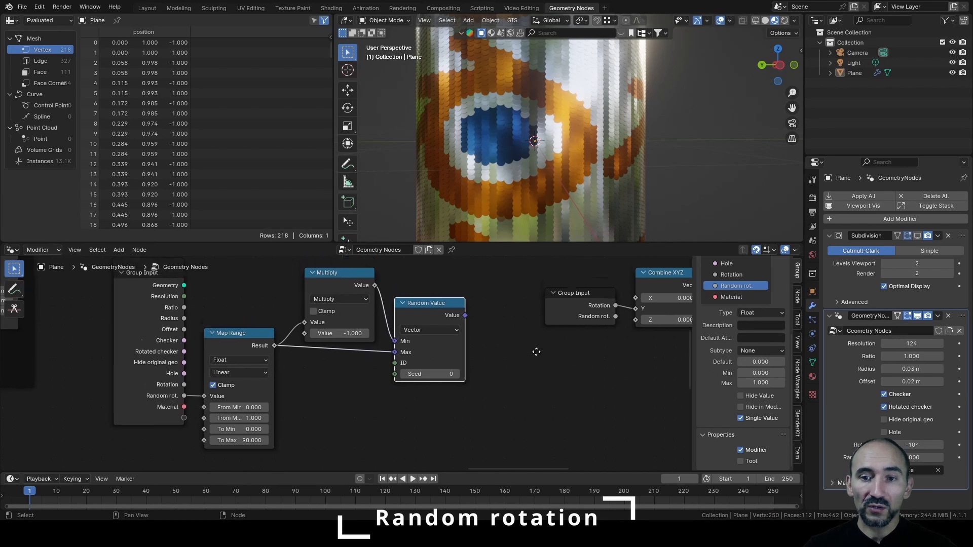
Shift the Multiply and Random Value nodes away from Map Range and insert a To Radians node between Map Range and Multiply.
middle_drag(537, 349, 388, 397)
scroll(460, 381, down, 1)
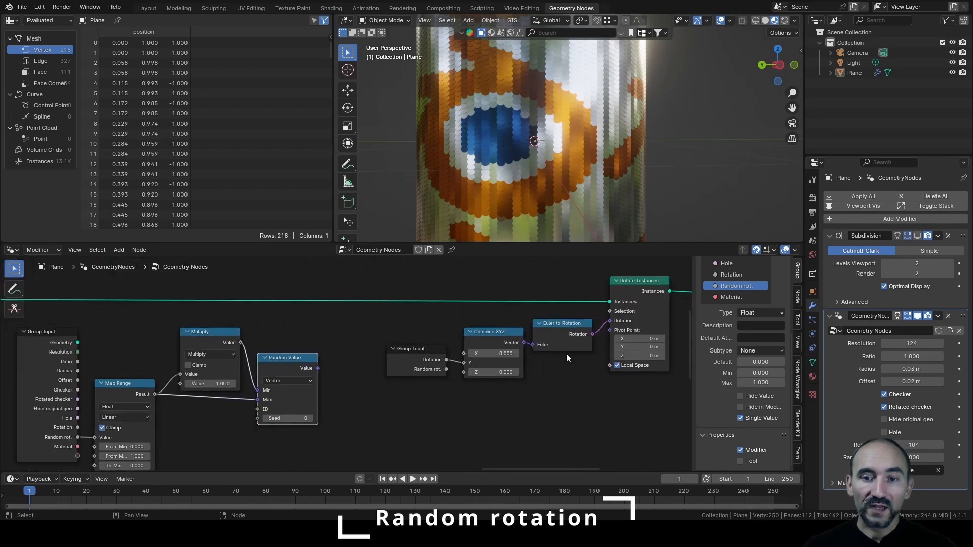
drag(204, 404, 332, 364)
click(201, 409)
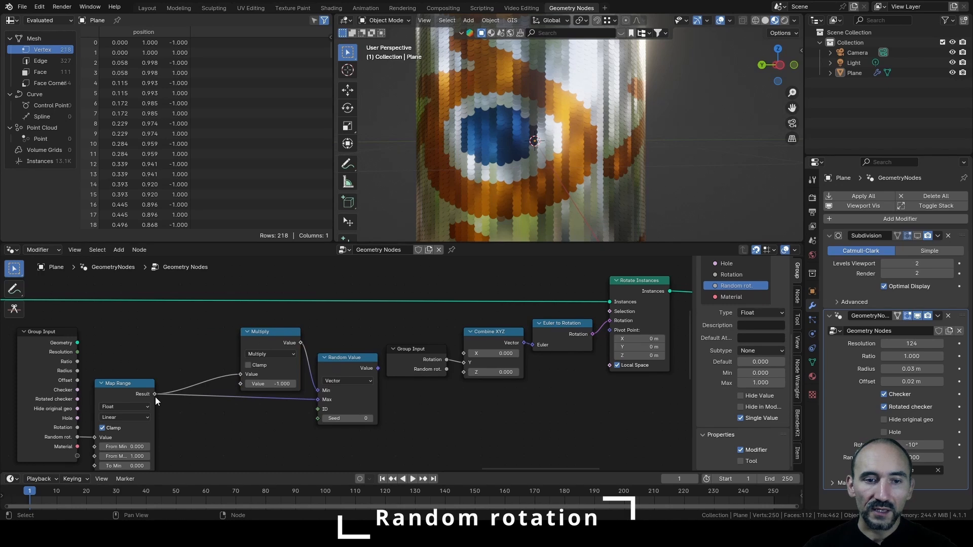
drag(155, 397, 183, 401)
text(tora)
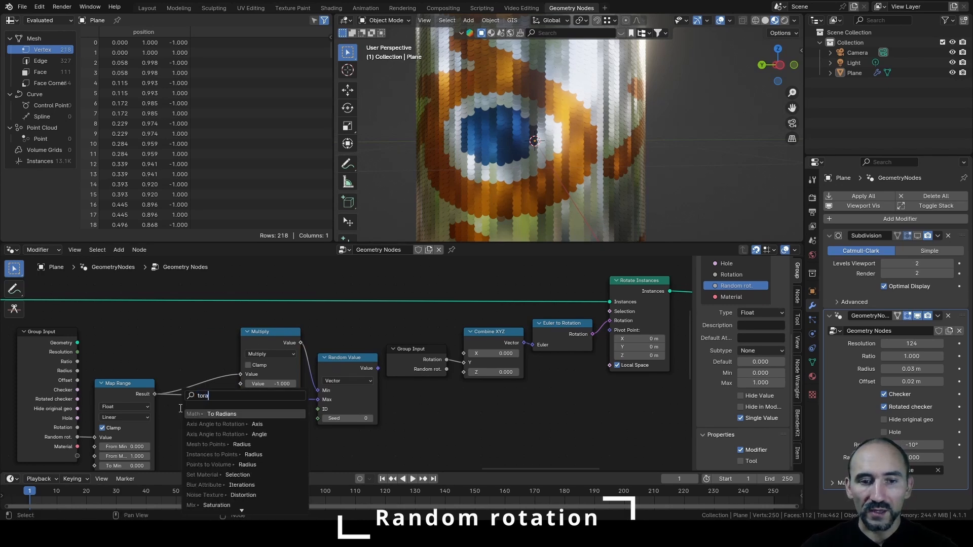
key(Return)
scroll(190, 383, up, 1)
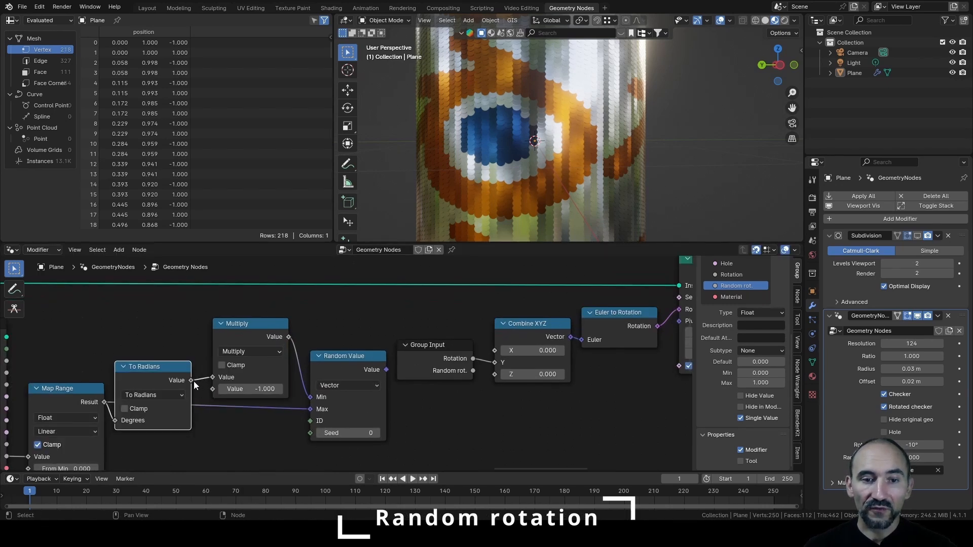
Connect the To Radians output to Random Value's Max, then lower and collapse the To Radians node.
drag(191, 380, 311, 409)
drag(150, 383, 151, 405)
key(h)
Split the Random Value output with a Separate XYZ node below the raised Group Input, and connect its X and Z to Combine XYZ.
drag(432, 361, 432, 318)
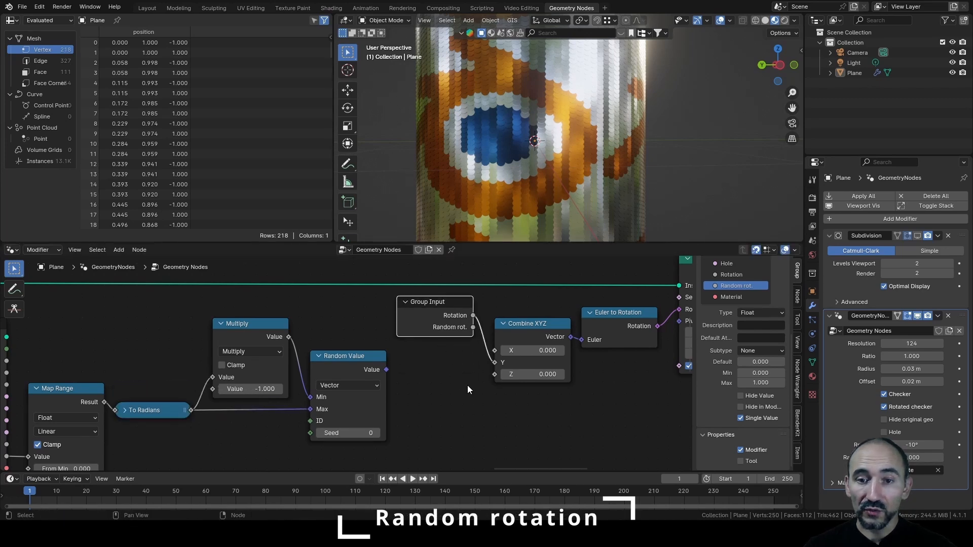
middle_drag(468, 386, 355, 383)
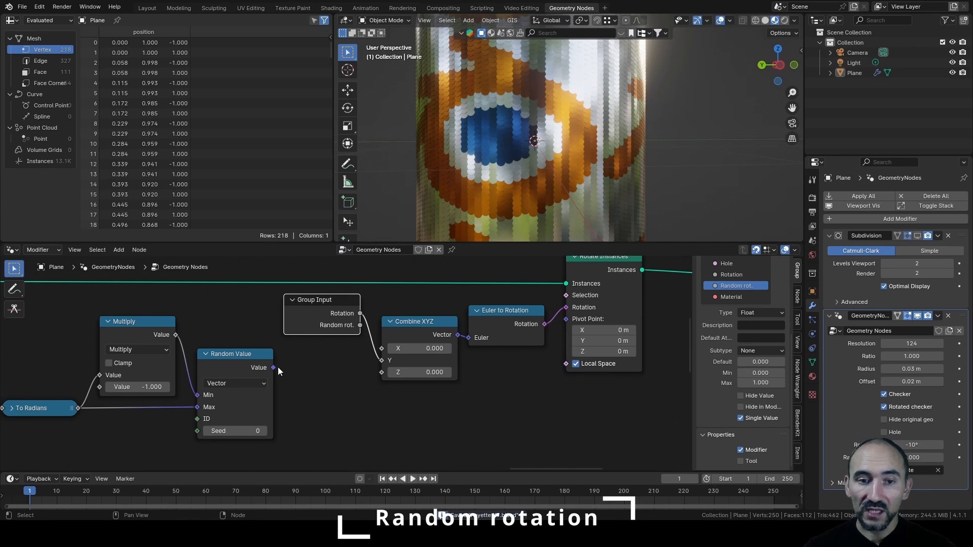
drag(273, 367, 294, 390)
text(sepa)
key(Return)
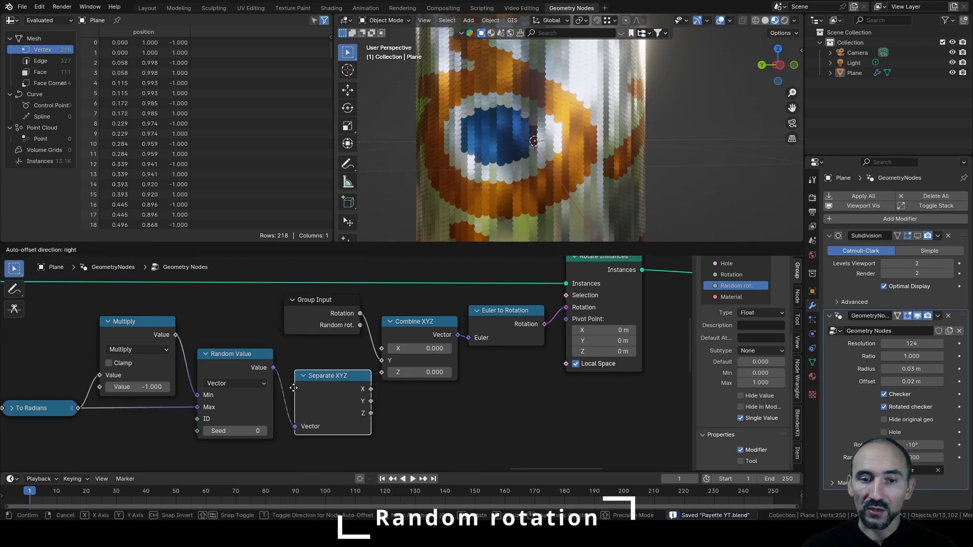
click(287, 386)
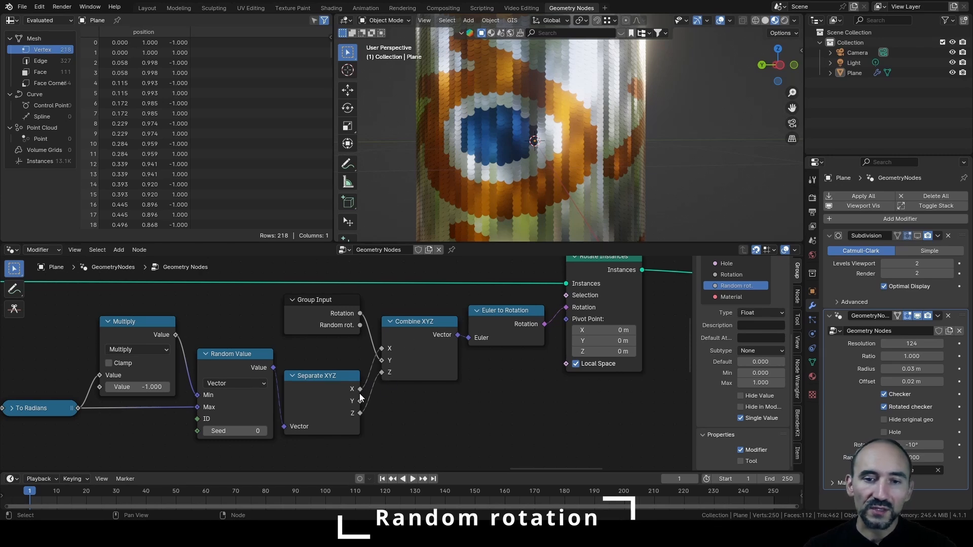
middle_drag(194, 409, 408, 378)
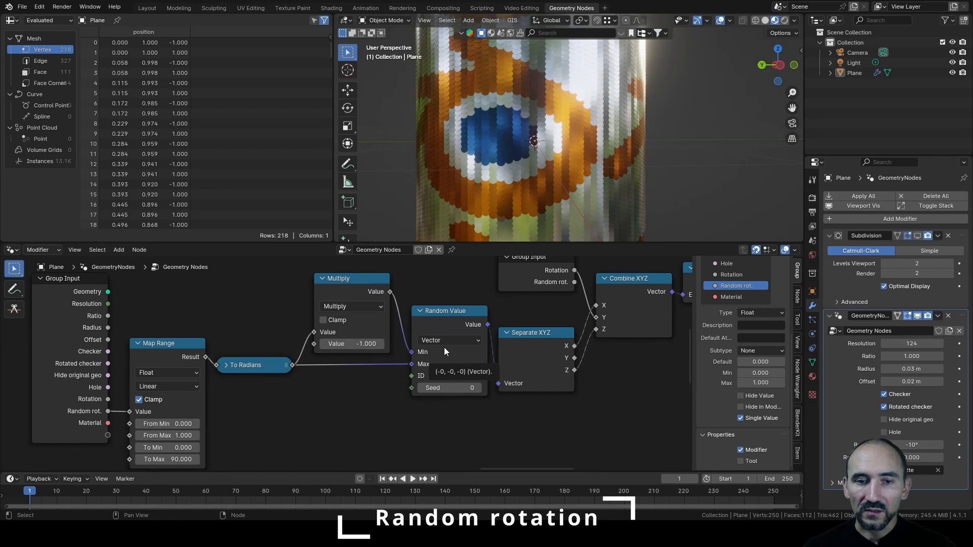
Save the file, set Random Value to Float, and connect Multiply to its Min and To Radians to its Max.
key(ctrl+s)
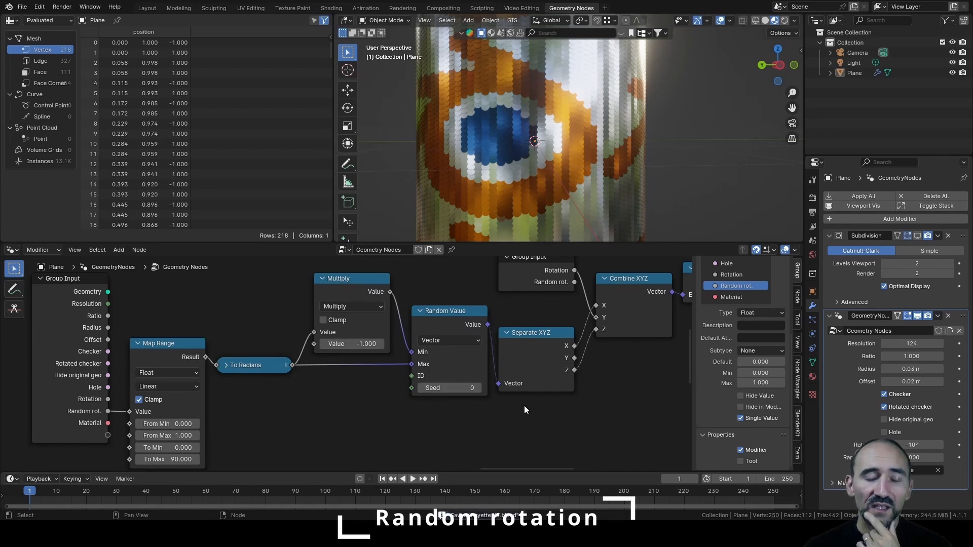
click(448, 339)
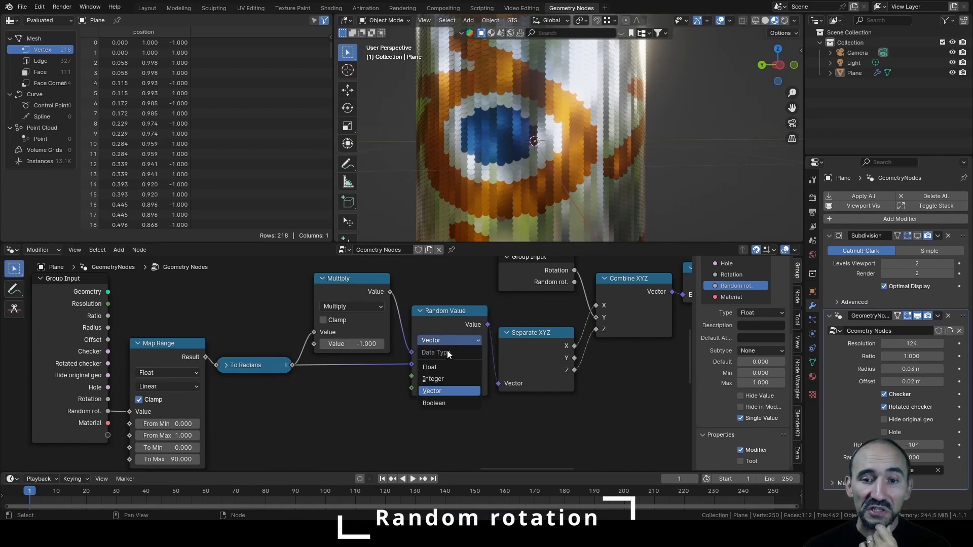
click(448, 365)
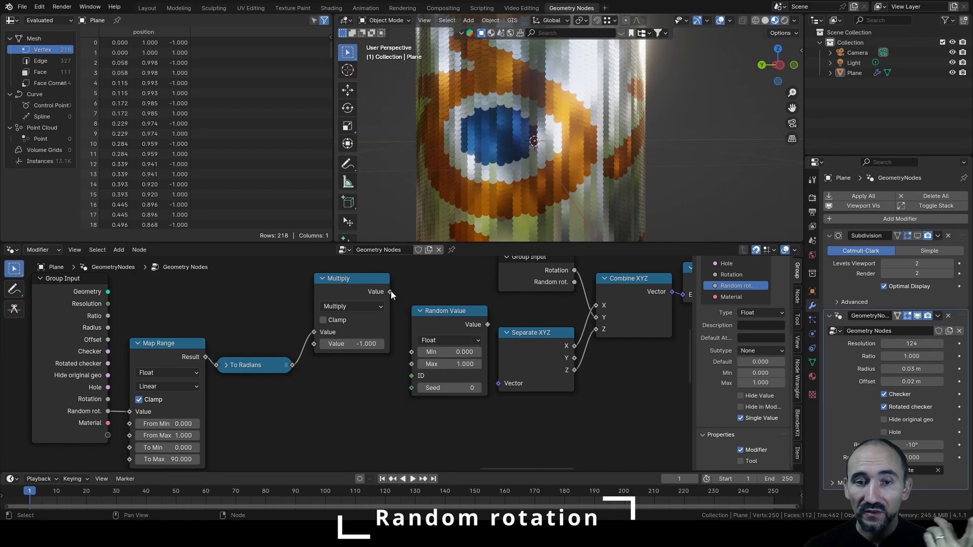
drag(390, 291, 412, 352)
drag(293, 365, 412, 364)
Delete Separate XYZ, connect Random Value directly to Combine XYZ's X and Z, and collapse Combine XYZ.
middle_drag(557, 358, 414, 379)
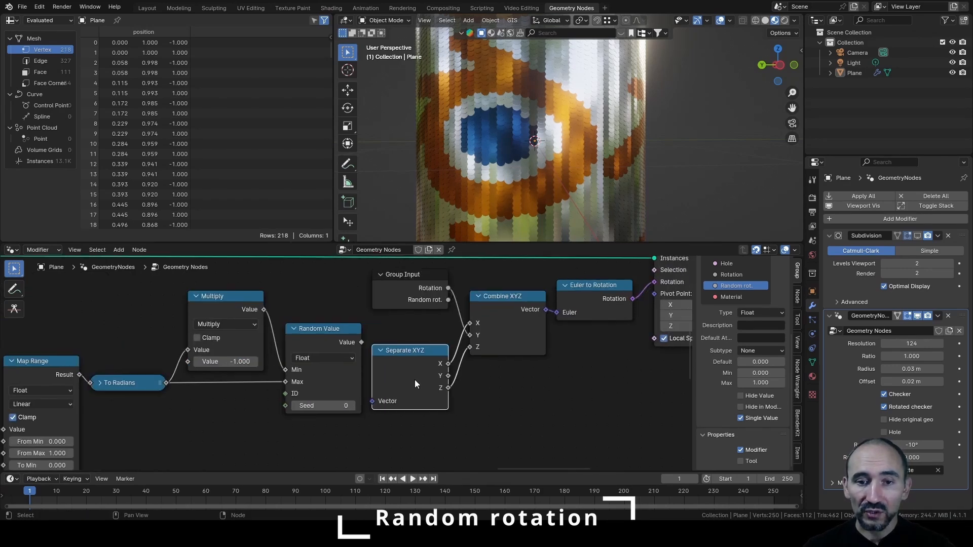
key(x)
drag(361, 342, 471, 347)
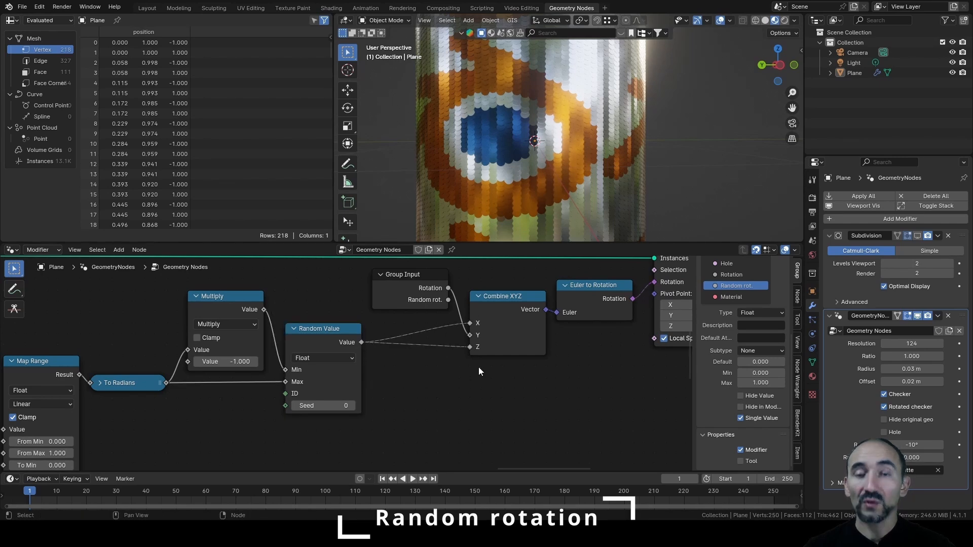
click(498, 303)
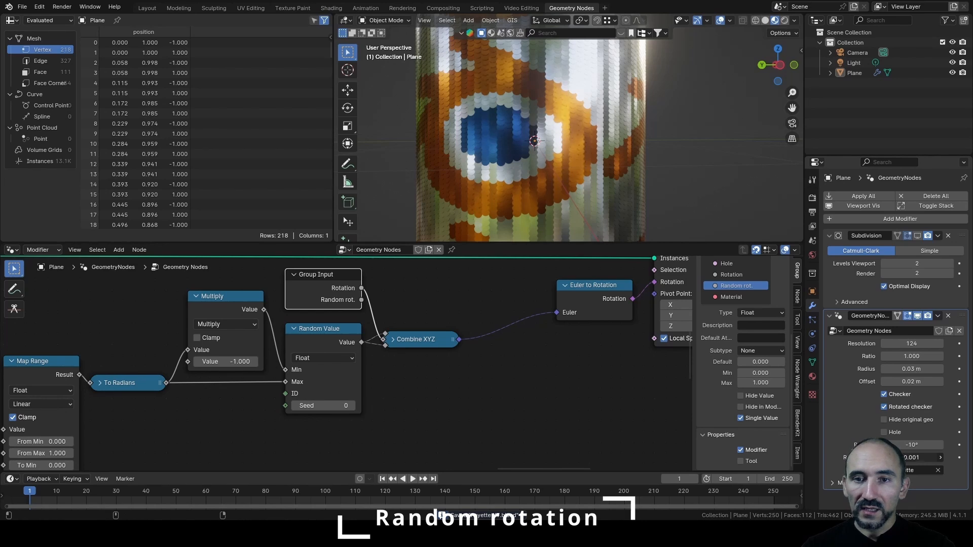
Set Random rot. on the modifier to 0.070 and inspect the discs up close.
drag(912, 457, 912, 458)
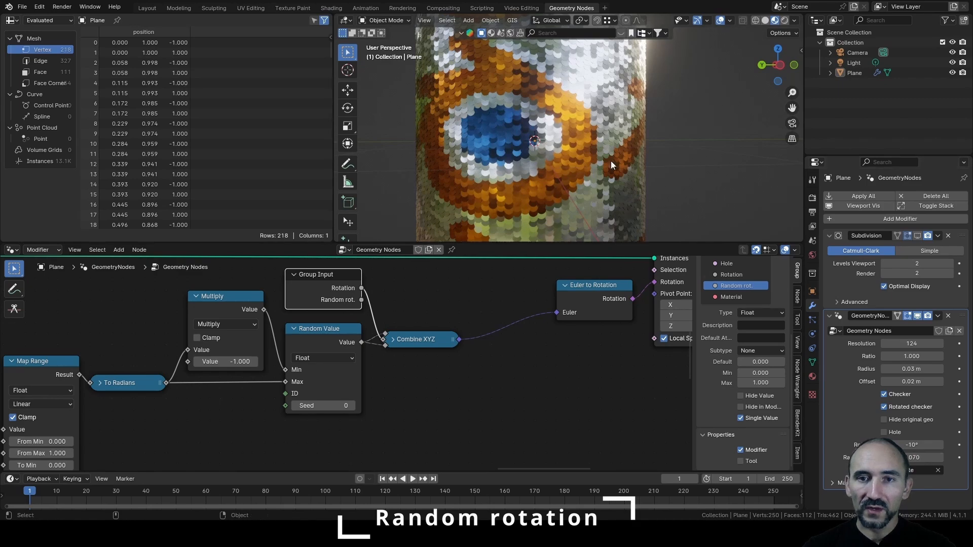
scroll(542, 141, up, 5)
middle_drag(540, 140, 637, 180)
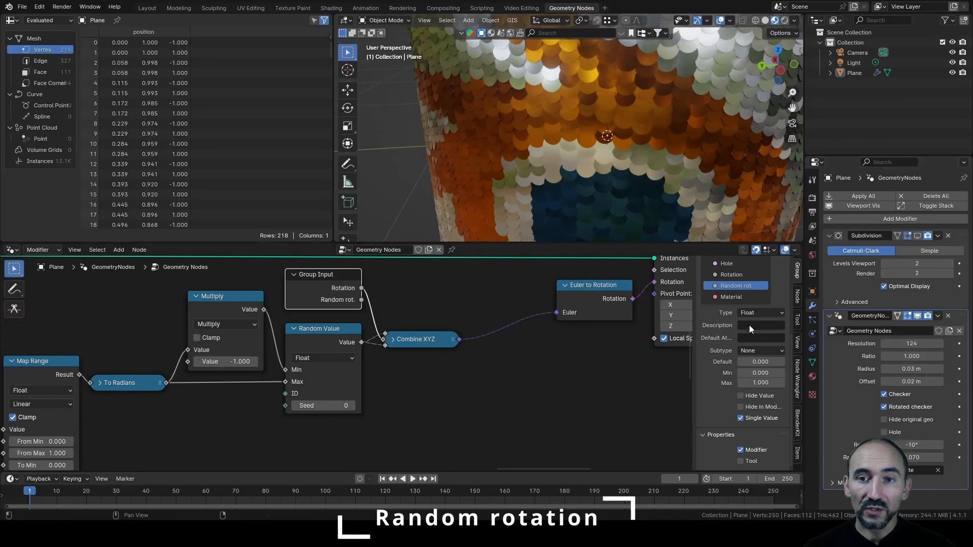
middle_drag(646, 140, 604, 142)
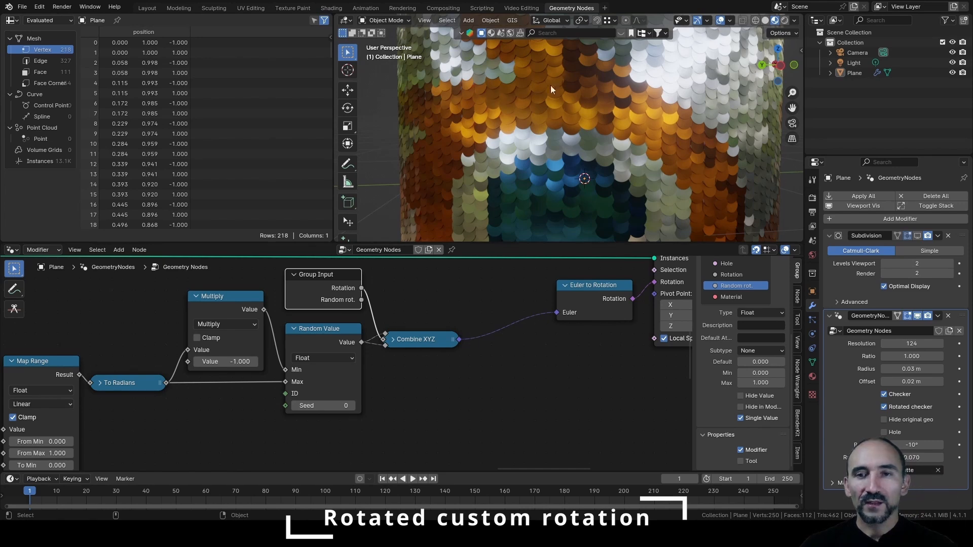
Add a new group input below Random rot. and name it "Aixs rot. X/Y".
click(434, 387)
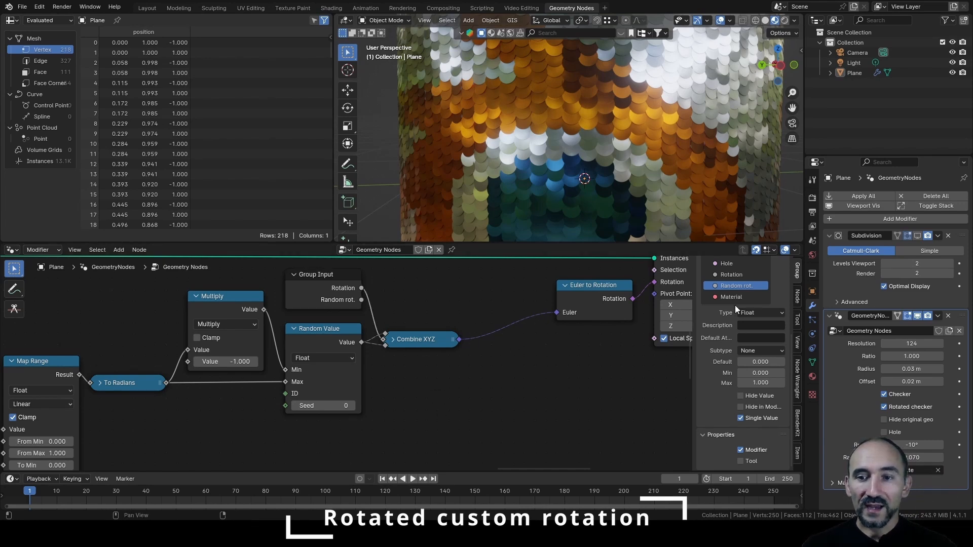
scroll(746, 343, up, 5)
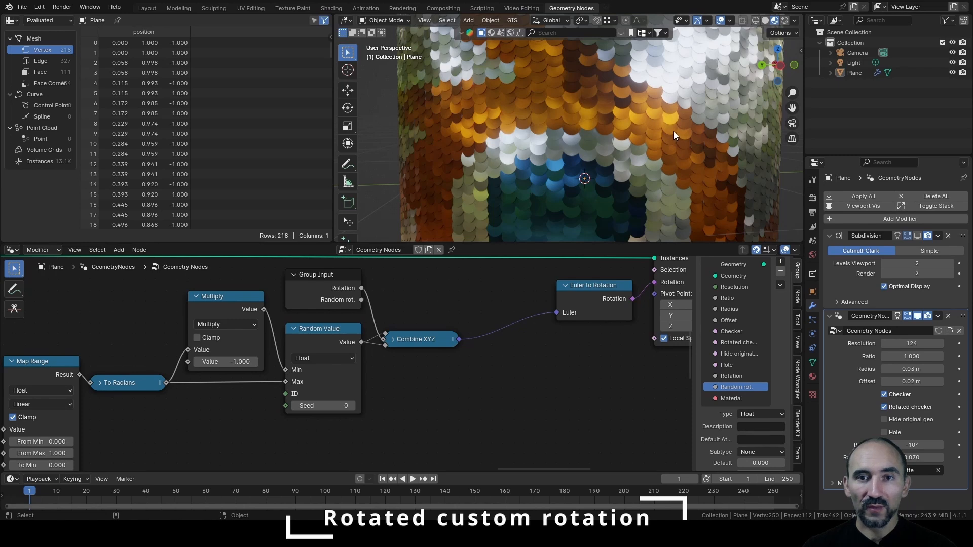
scroll(740, 304, up, 1)
click(781, 279)
click(794, 291)
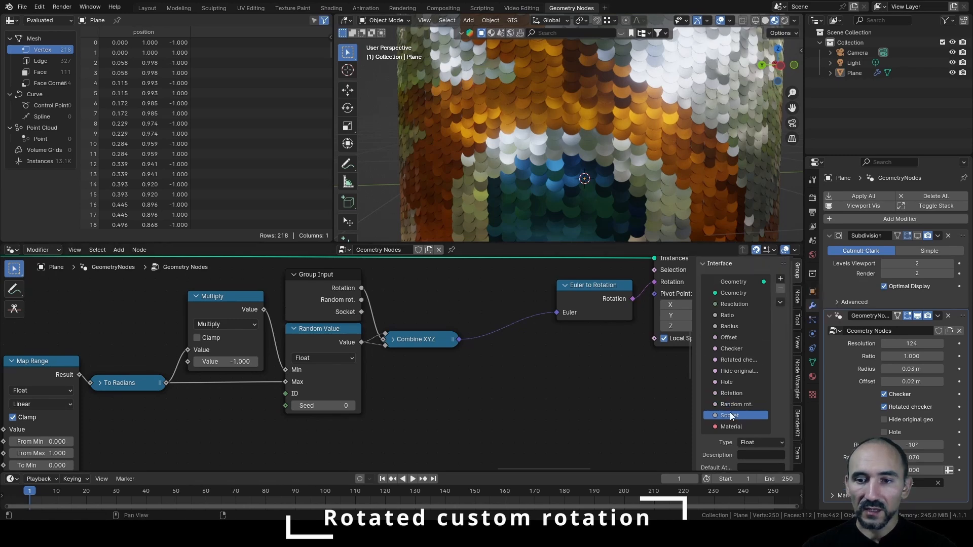
double_click(730, 412)
text(Aixs rot. X)
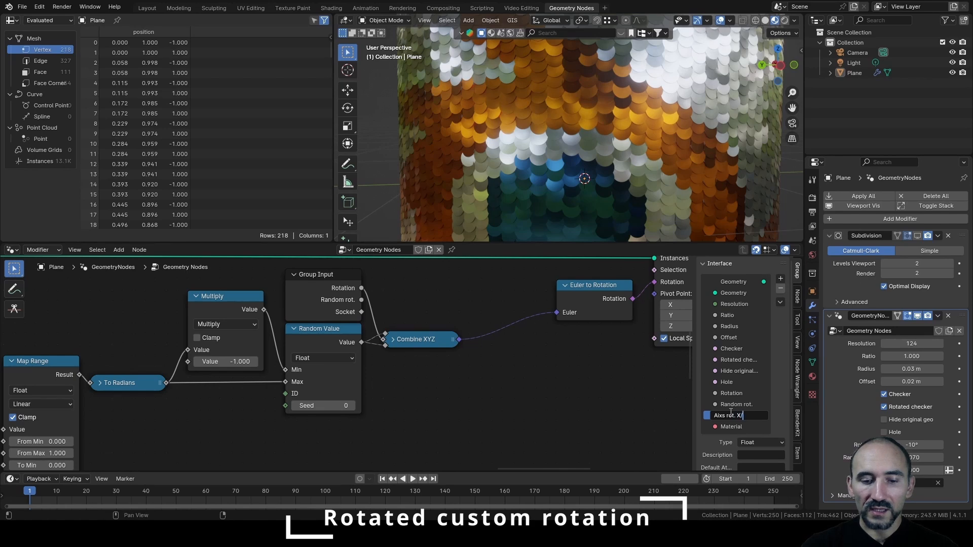
text(/Y)
key(Return)
Change the Aixs rot. X/Y input to Boolean and make it a single value.
click(761, 442)
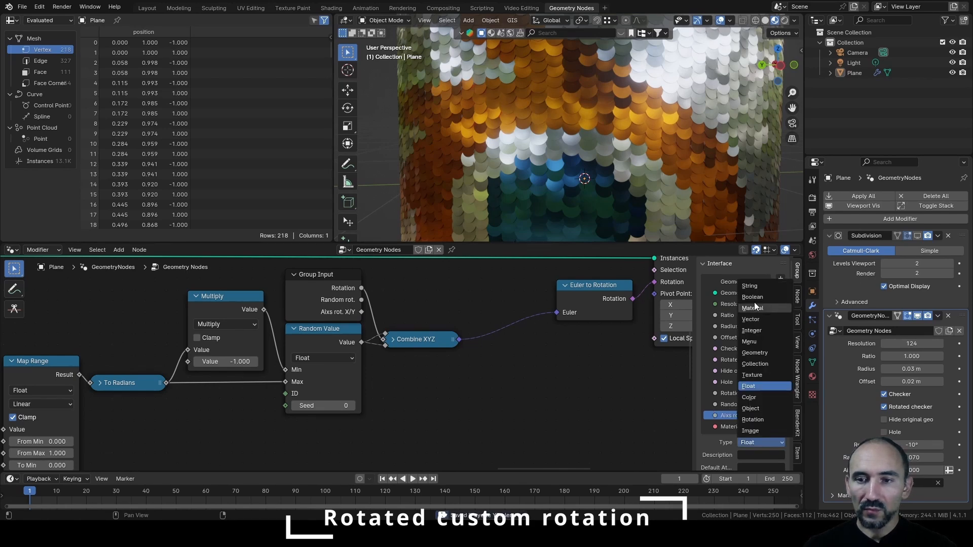
click(755, 297)
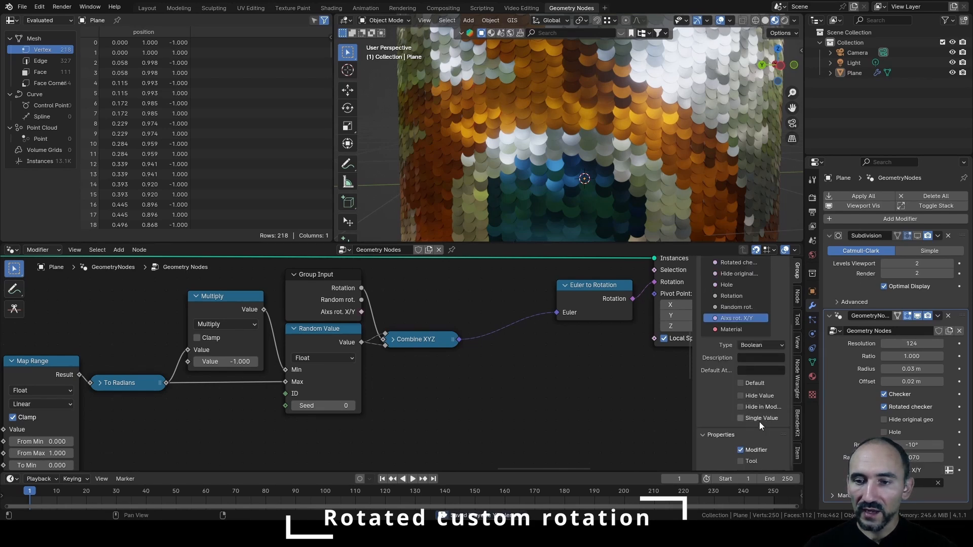
click(760, 422)
Add a Switch node driven by Aixs rot. X/Y, set it to Vector, and place it before Euler to Rotation.
drag(417, 344, 417, 399)
drag(360, 310, 405, 314)
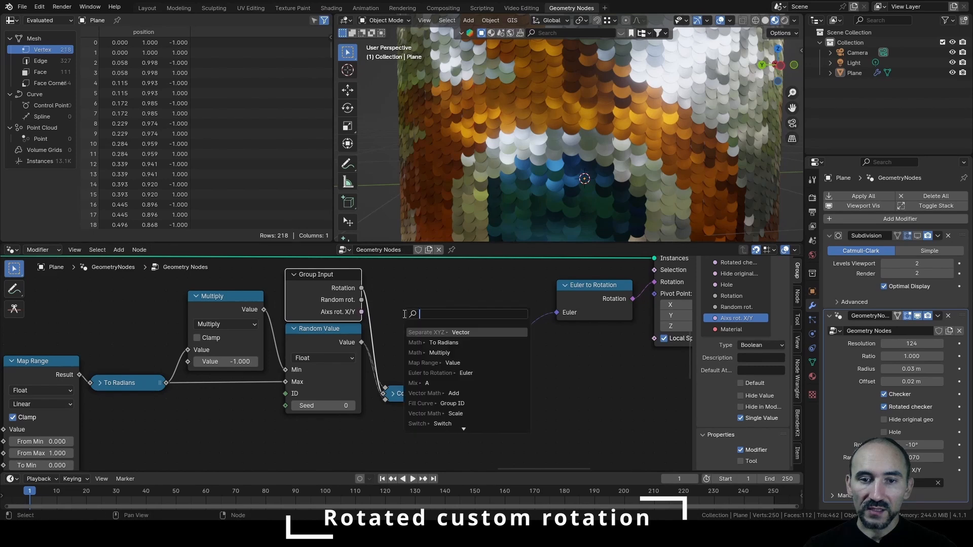
text(swi)
key(Return)
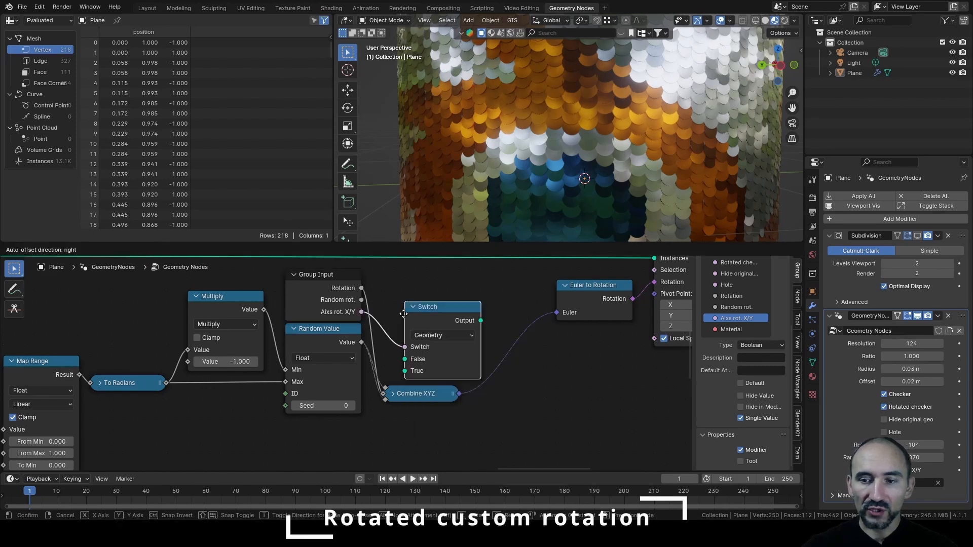
click(425, 287)
click(463, 303)
click(463, 365)
drag(463, 292, 512, 287)
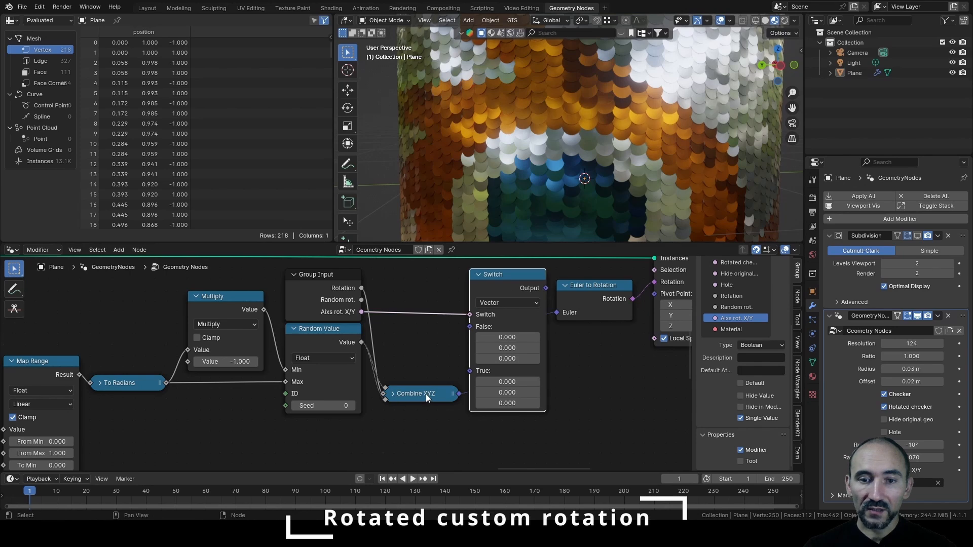
Duplicate Combine XYZ below the original, feeding Rotation into its X and Random Value into the remaining axes.
drag(426, 394, 420, 345)
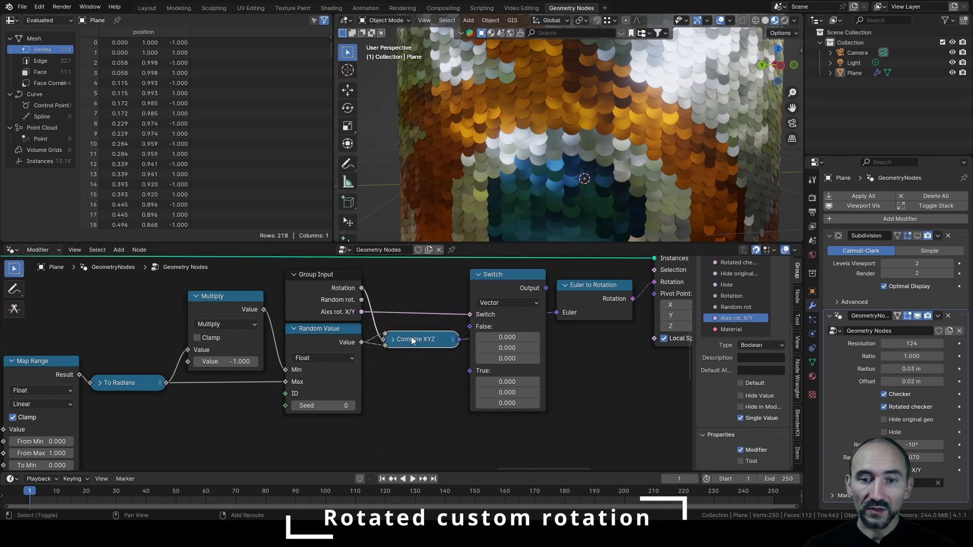
key(shift+d)
click(410, 372)
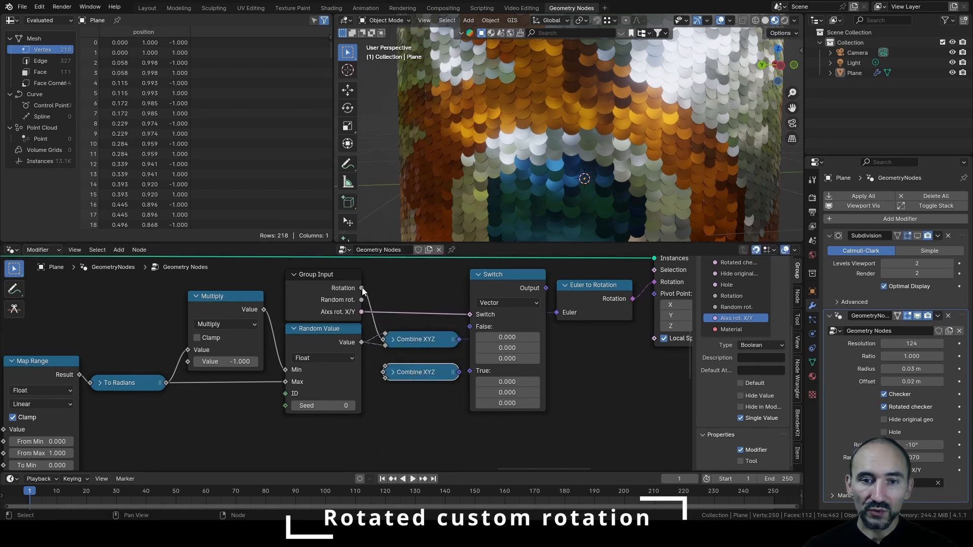
drag(362, 287, 386, 375)
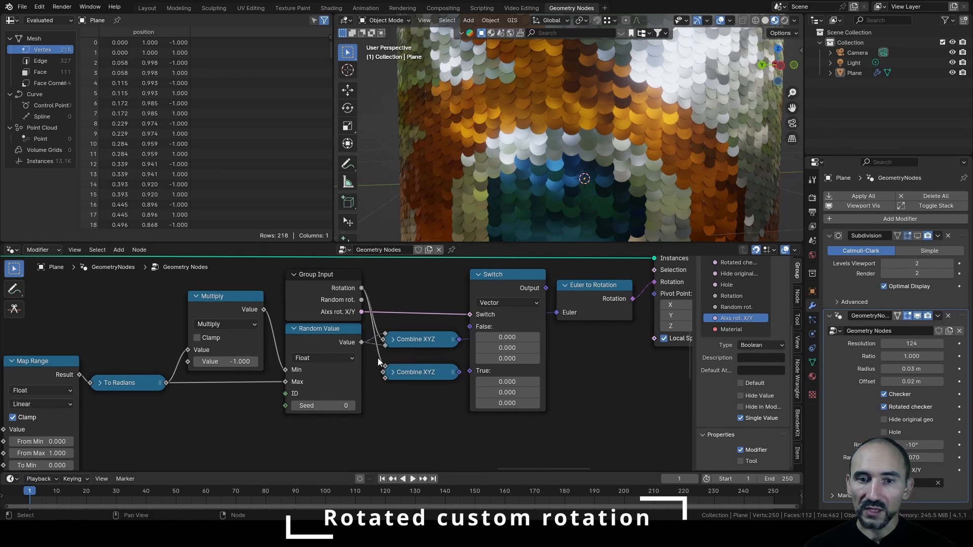
click(365, 372)
drag(366, 372, 376, 373)
drag(362, 343, 386, 379)
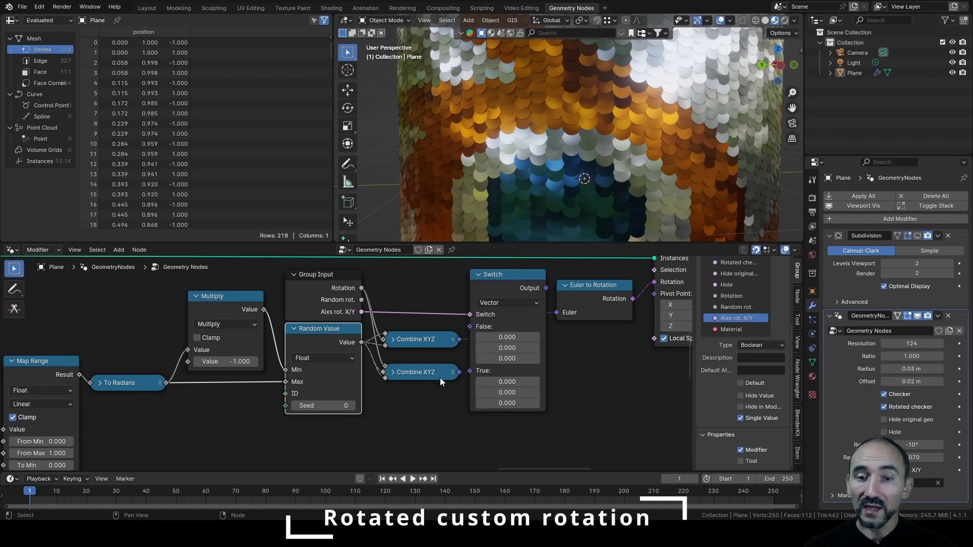
Connect the original Combine XYZ to Switch's False, the duplicate to True, and the Switch output to Euler to Rotation.
drag(459, 372, 472, 371)
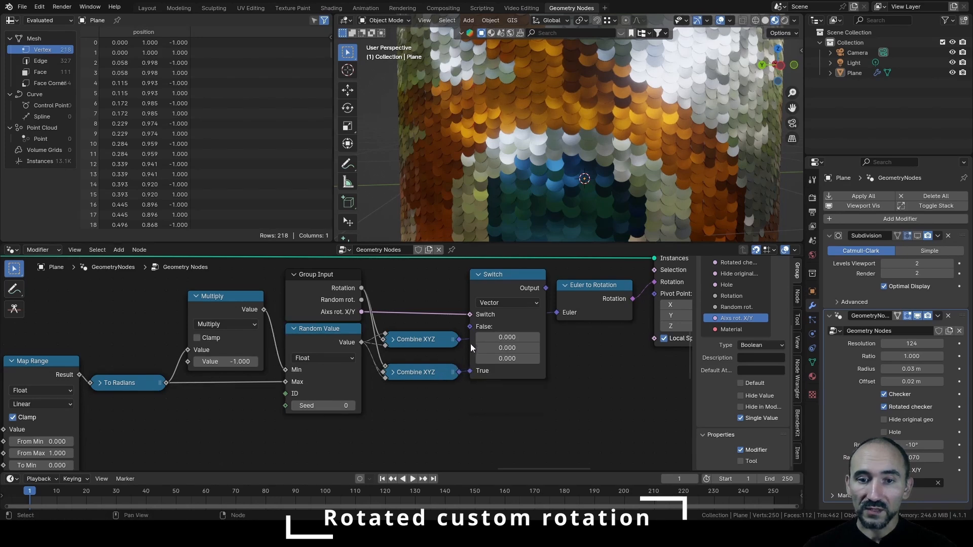
drag(459, 339, 470, 326)
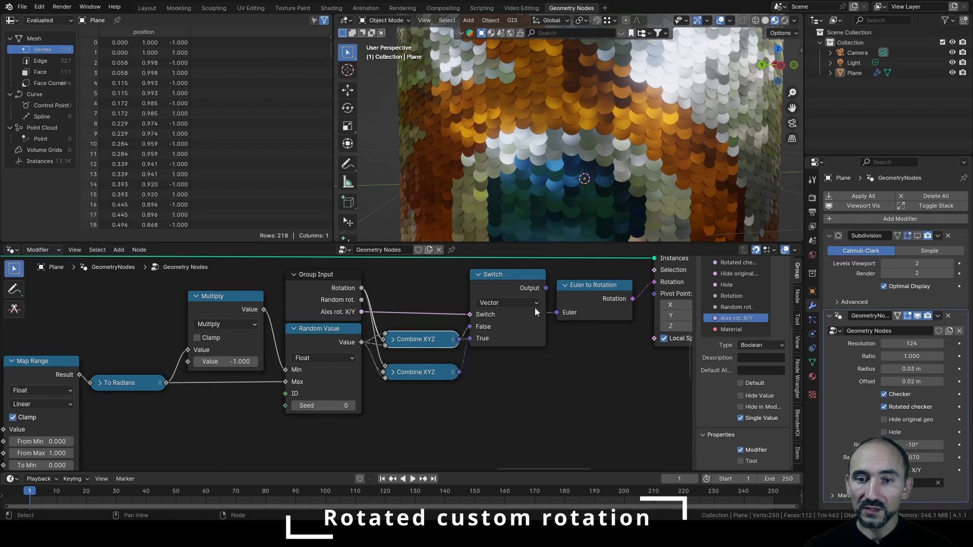
drag(545, 288, 557, 312)
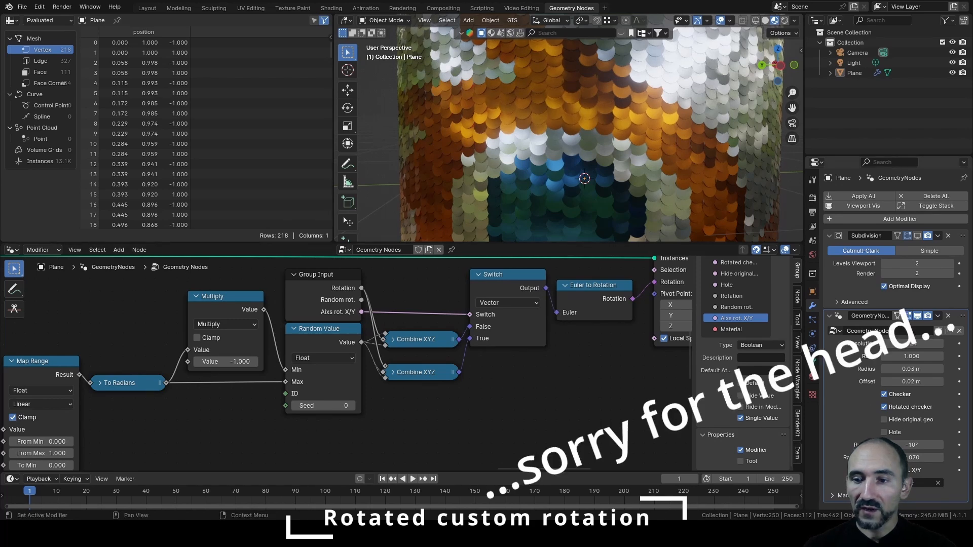
Enable Aixs rot. X/Y on the modifier and inspect the discs' changed rotation axis.
click(884, 471)
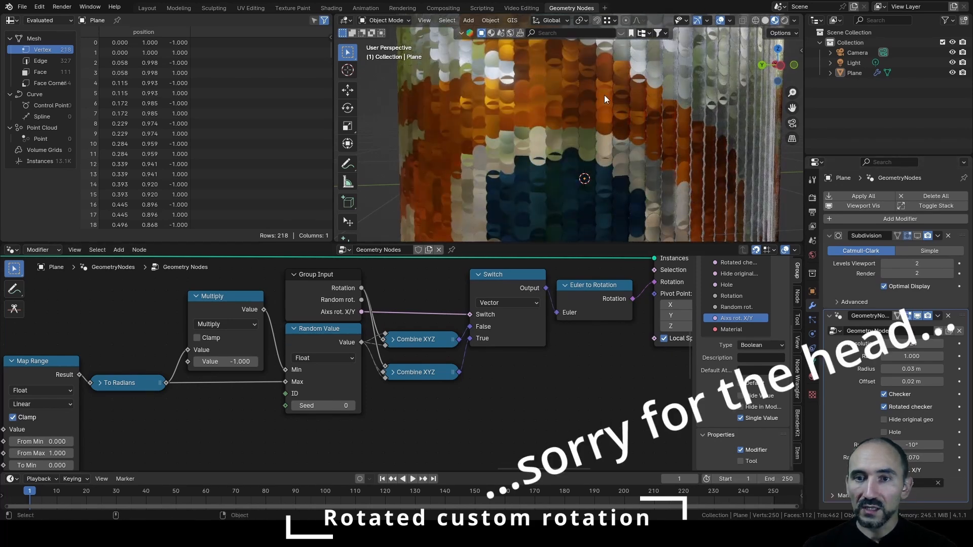
middle_drag(612, 101, 593, 112)
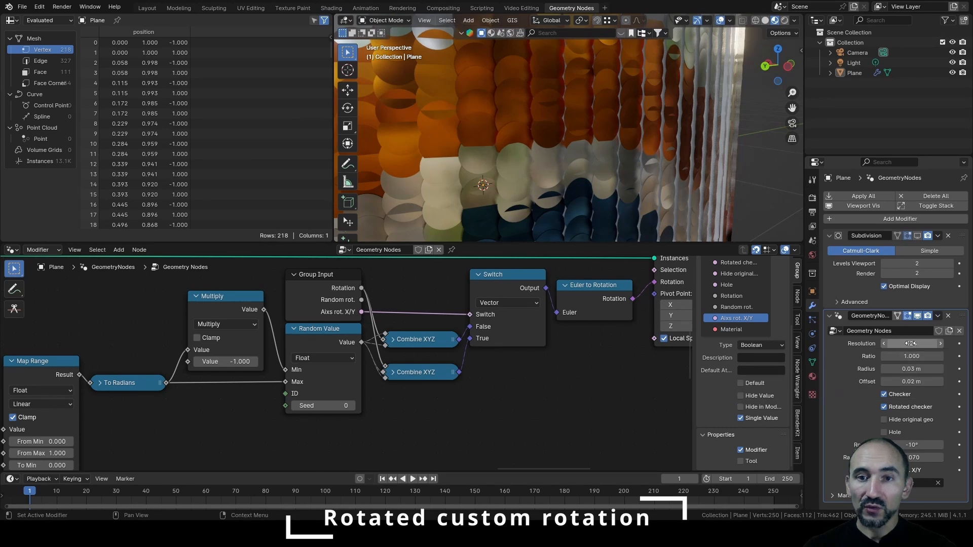
scroll(600, 128, down, 1)
scroll(598, 127, down, 2)
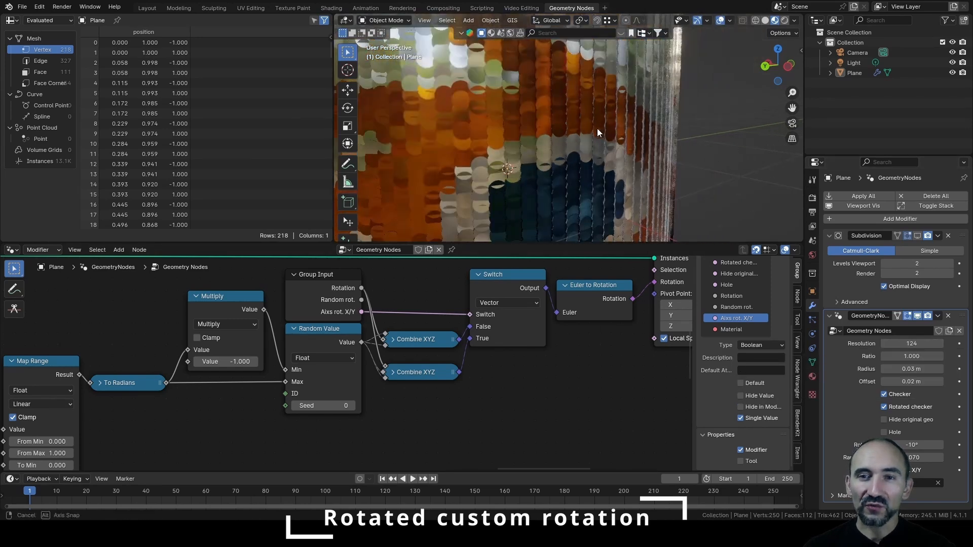
scroll(609, 133, up, 1)
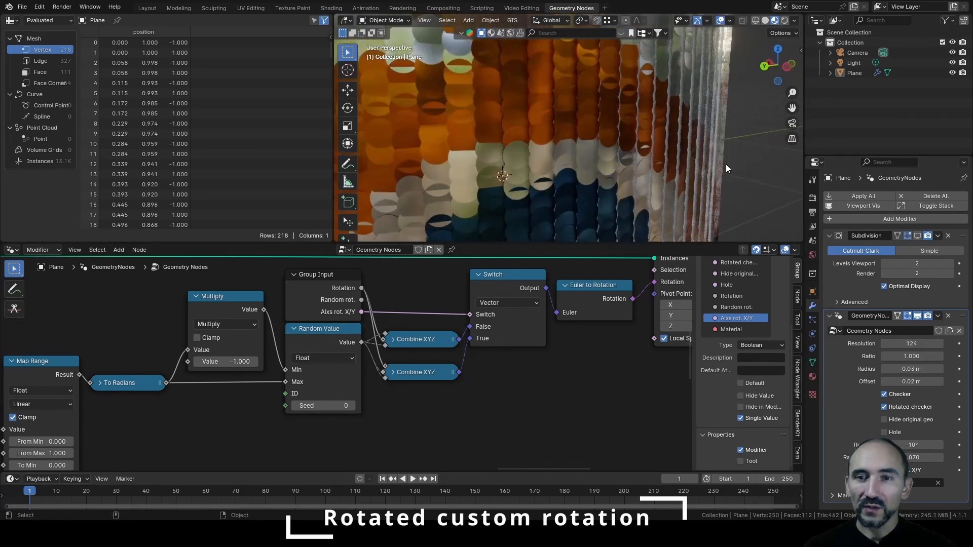
Set the modifier's Resolution to 69 and Ratio to 4.000.
drag(892, 343, 923, 344)
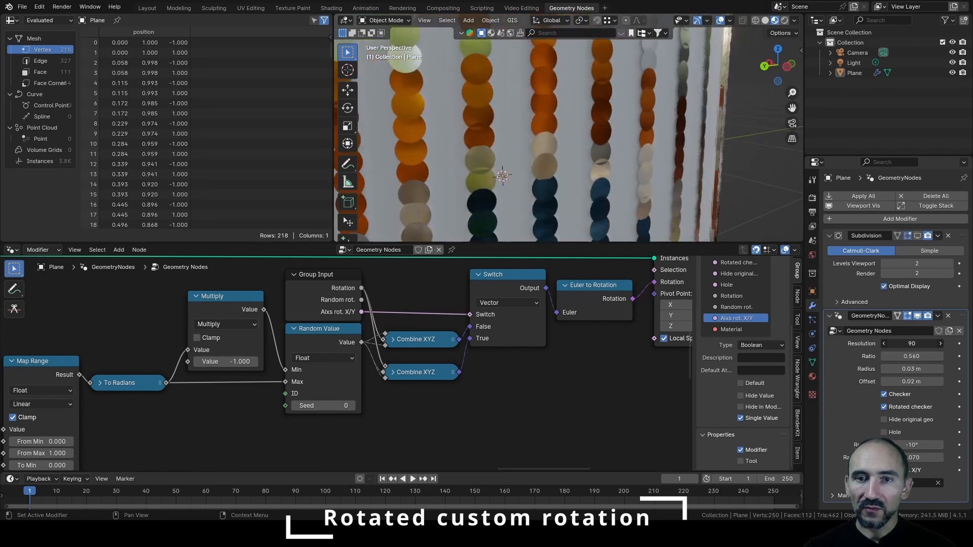
drag(912, 344, 893, 344)
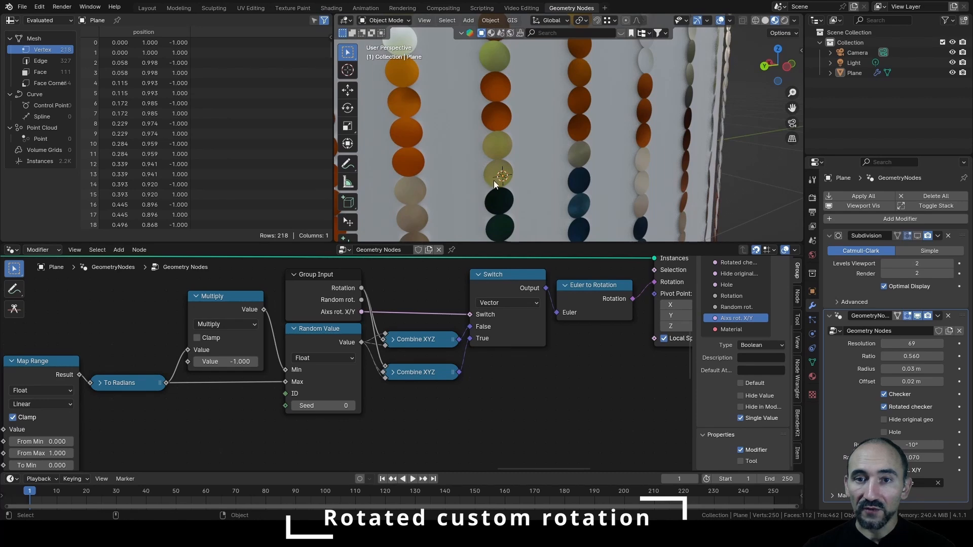
mouse_move(913, 357)
mouse_down()
mouse_move(963, 357)
mouse_move(917, 357)
mouse_up()
click(917, 357)
key(Return)
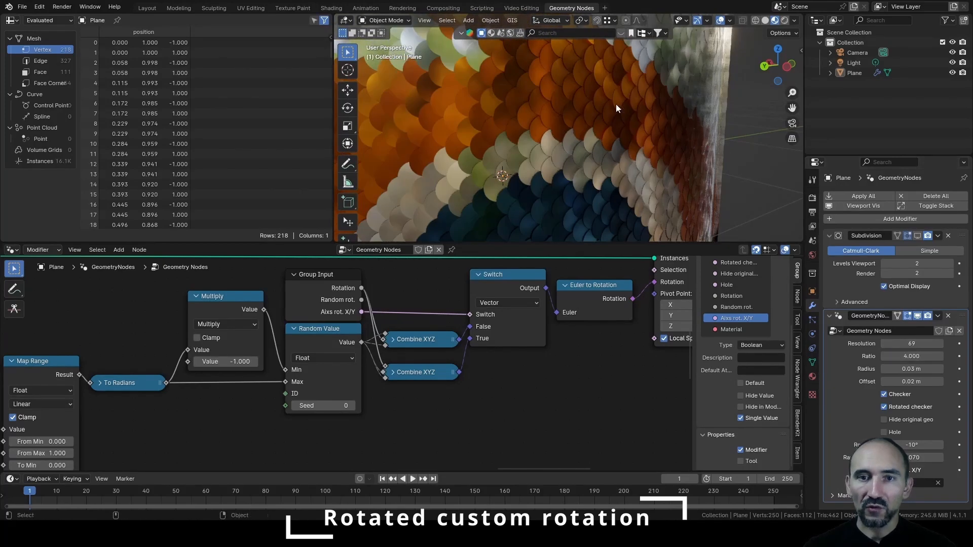
Inspect the disc layout from several angles and turn off Checker on the modifier.
scroll(537, 146, down, 3)
middle_drag(537, 146, 500, 131)
scroll(593, 133, up, 4)
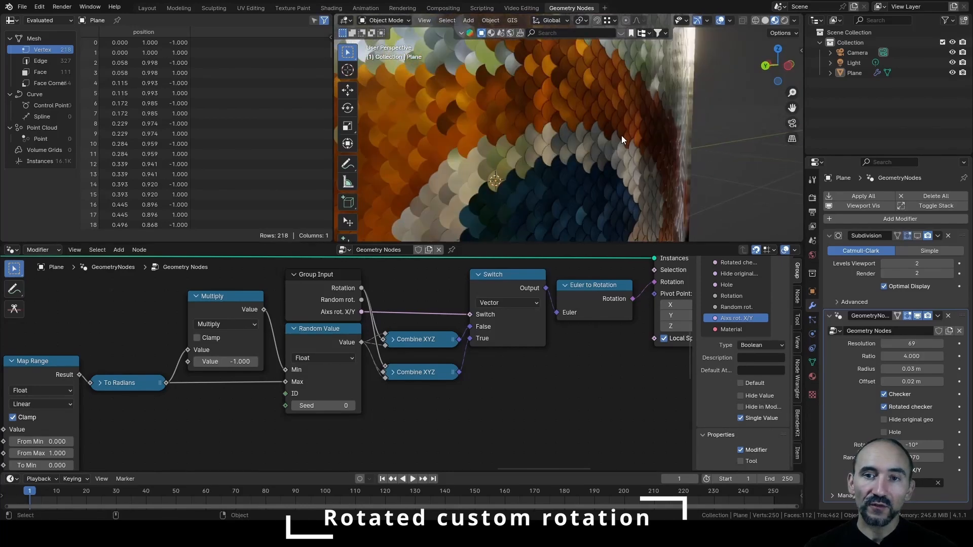
click(884, 394)
middle_drag(574, 117, 473, 117)
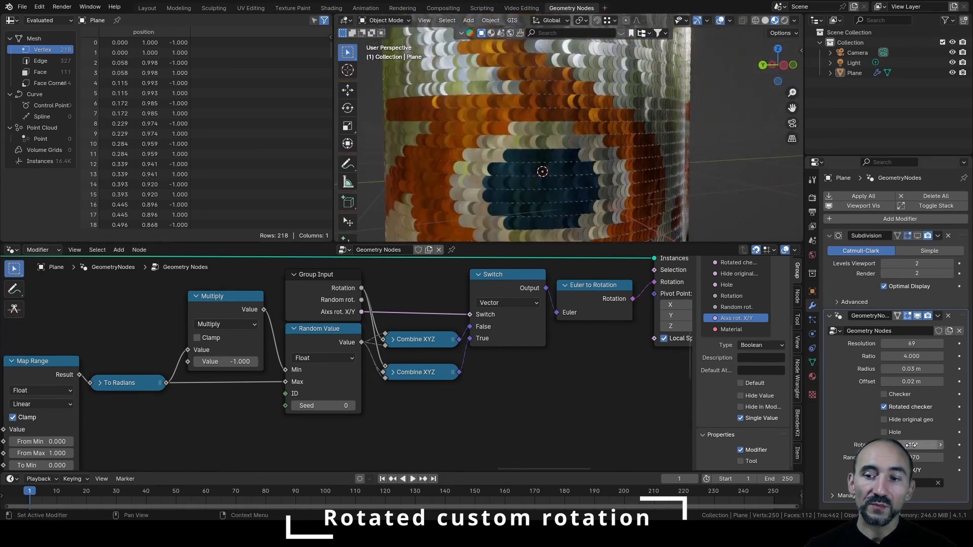
Group the custom rotation nodes, from the Group Input and Map Range through Rotate Instances, in a frame labelled Custom rotation.
drag(588, 448, 69, 284)
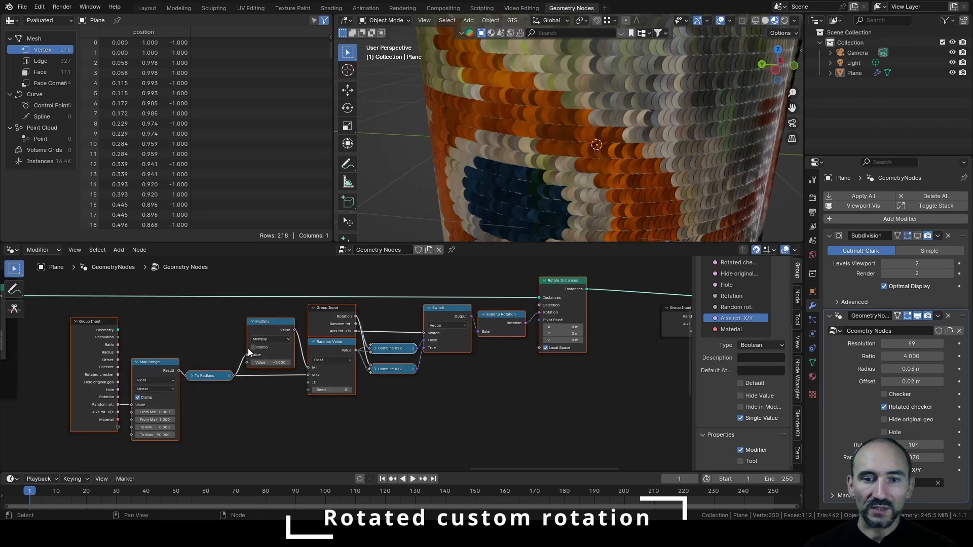
key(ctrl+j)
key(F2)
text(rO)
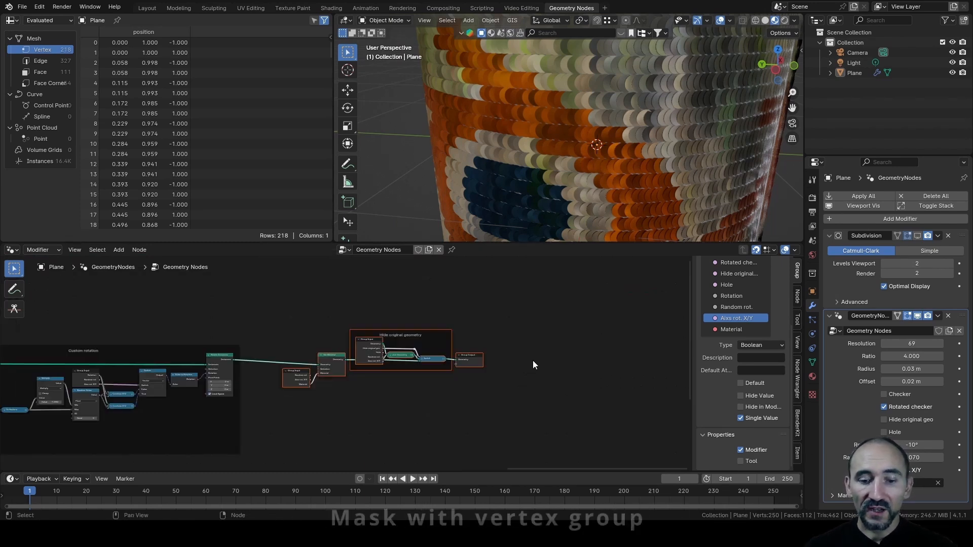
Move the material nodes, the Hide original geometry frame and the Group Output along X closer to the Custom rotation frame.
key(g)
key(x)
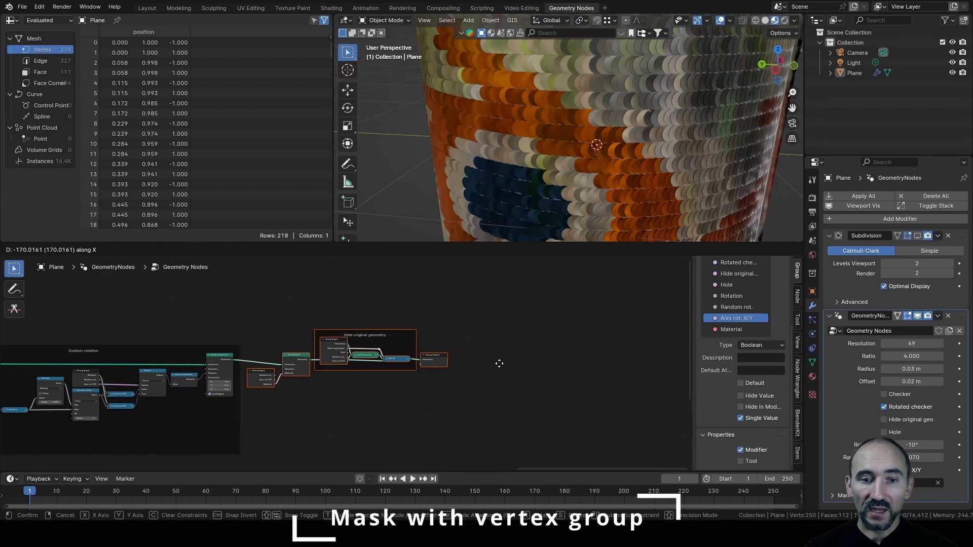
click(497, 364)
click(497, 364)
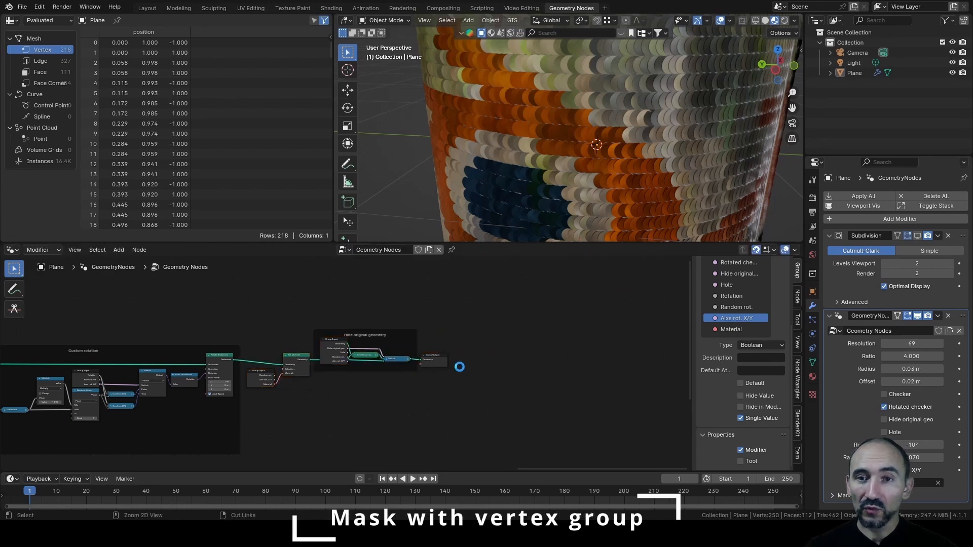
Add eight evenly spaced horizontal loop cuts around the side of the cylinder mesh in Edit Mode.
scroll(588, 127, down, 8)
middle_drag(588, 133, 621, 126)
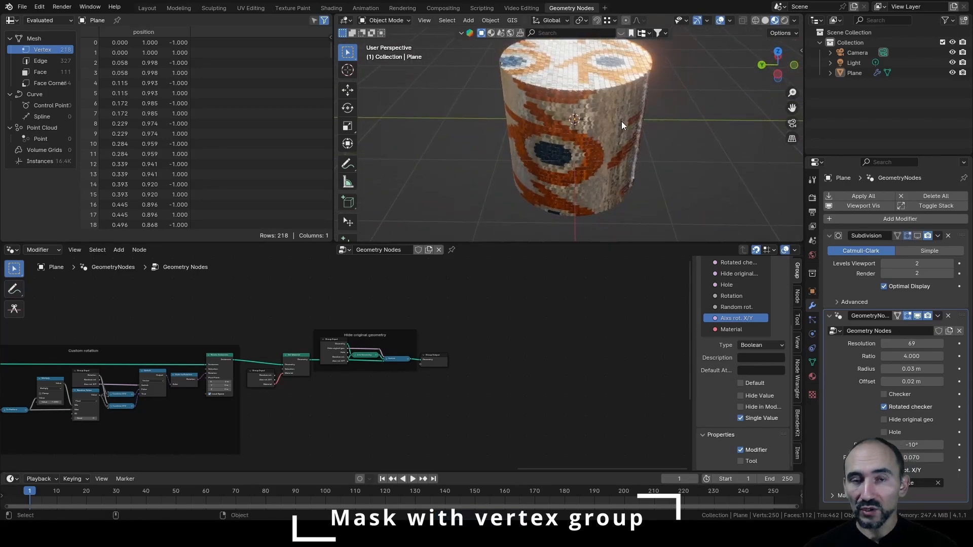
scroll(629, 121, up, 4)
click(631, 118)
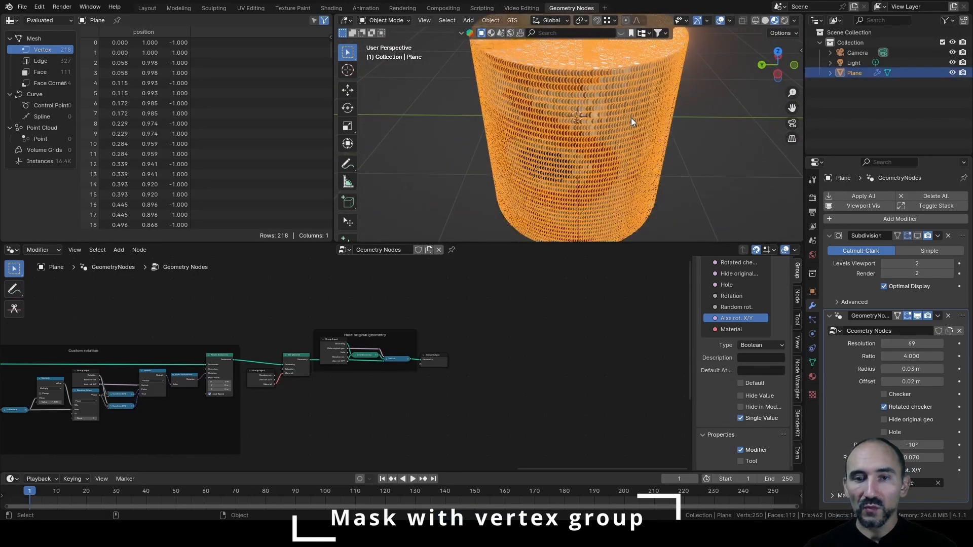
key(Tab)
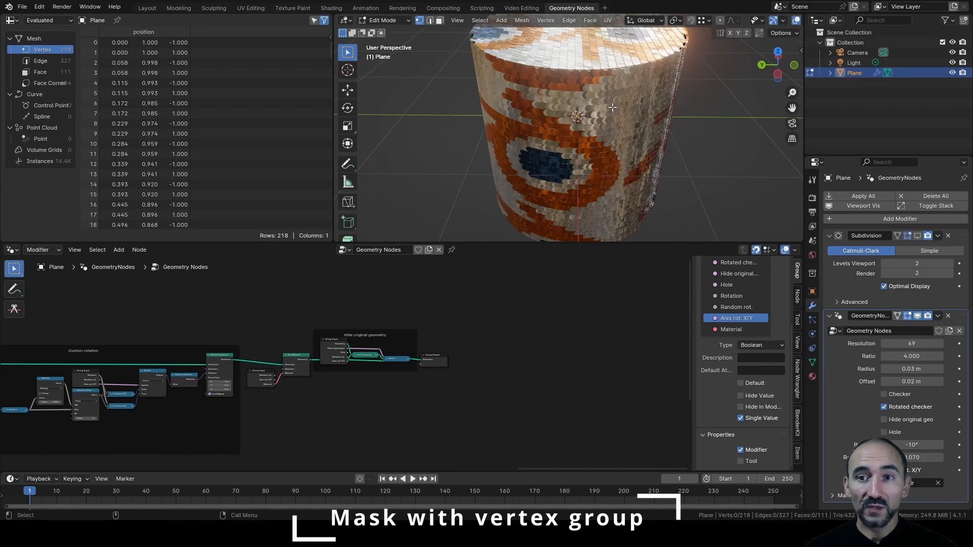
middle_drag(650, 110, 654, 120)
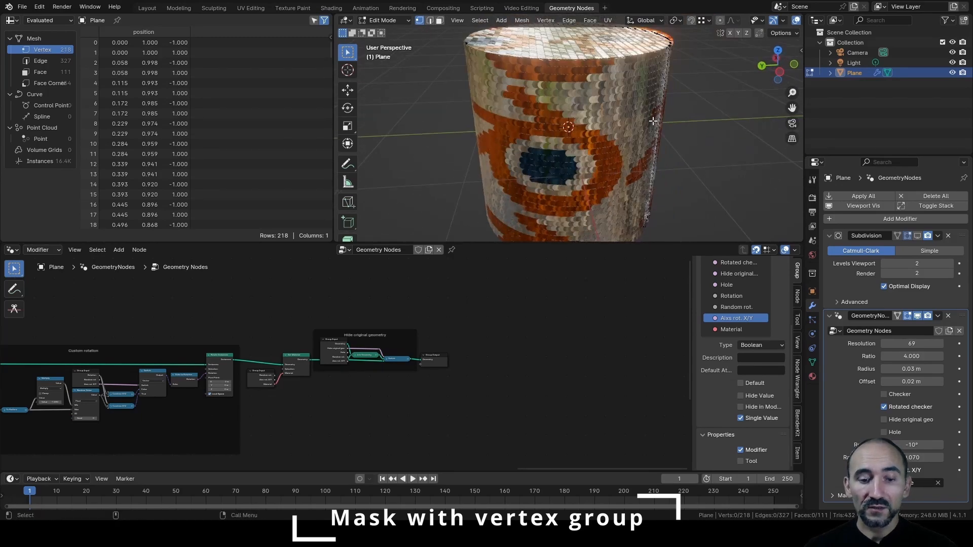
key(ctrl+r)
scroll(653, 120, up, 7)
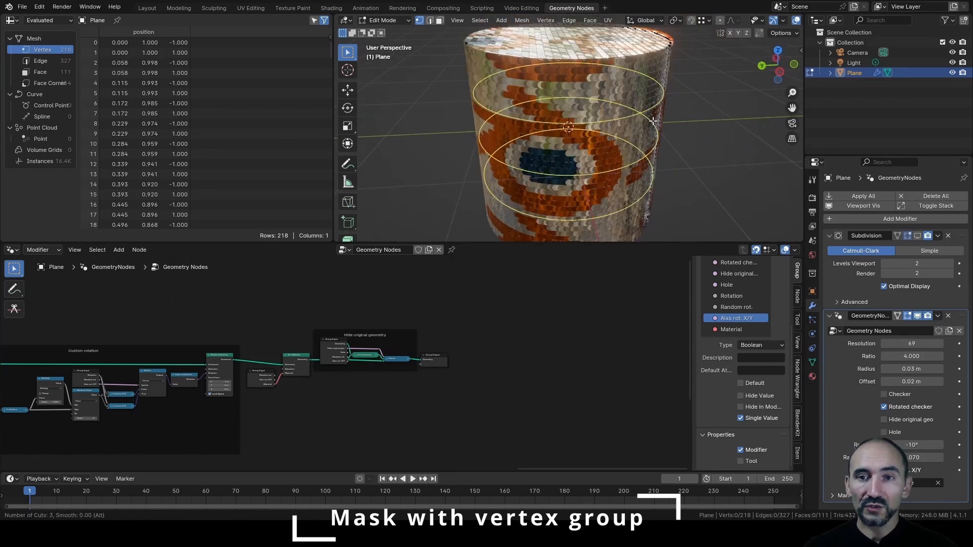
click(654, 121)
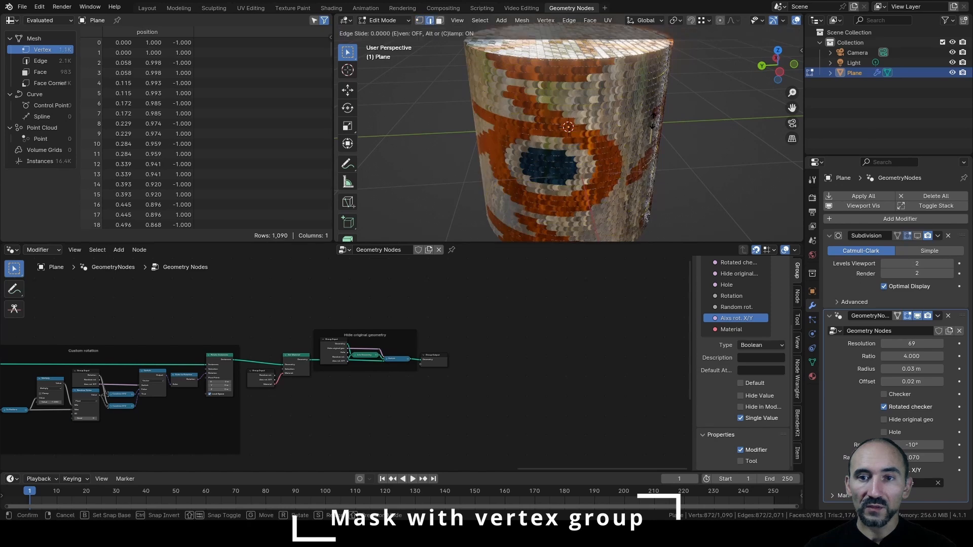
right_click(682, 113)
Turn off the GeometryNodes modifier's viewport display and add a new vertex group to the mesh.
click(917, 317)
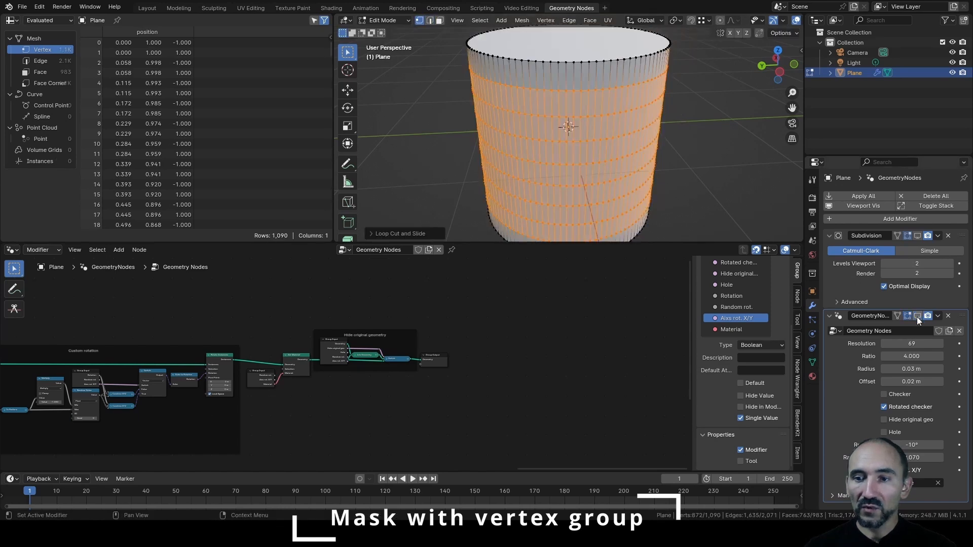
middle_drag(702, 174, 656, 83)
alt+drag(656, 83, 661, 98)
alt+middle_drag(661, 98, 670, 122)
alt+right_drag(670, 122, 607, 139)
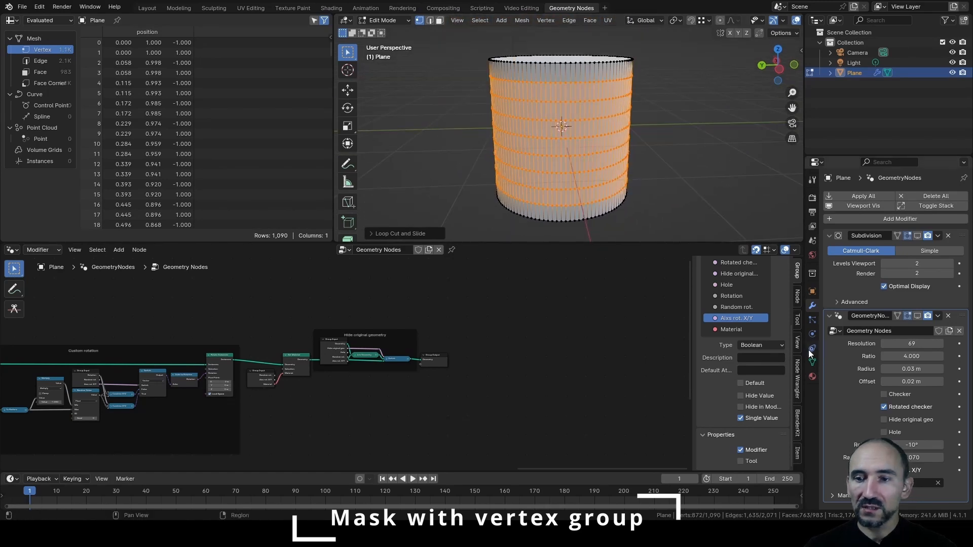
click(812, 362)
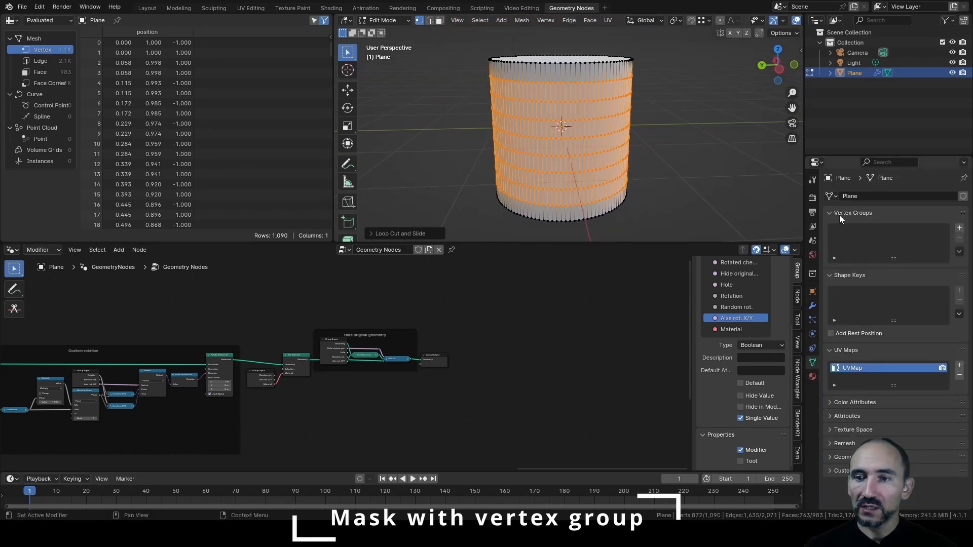
click(960, 228)
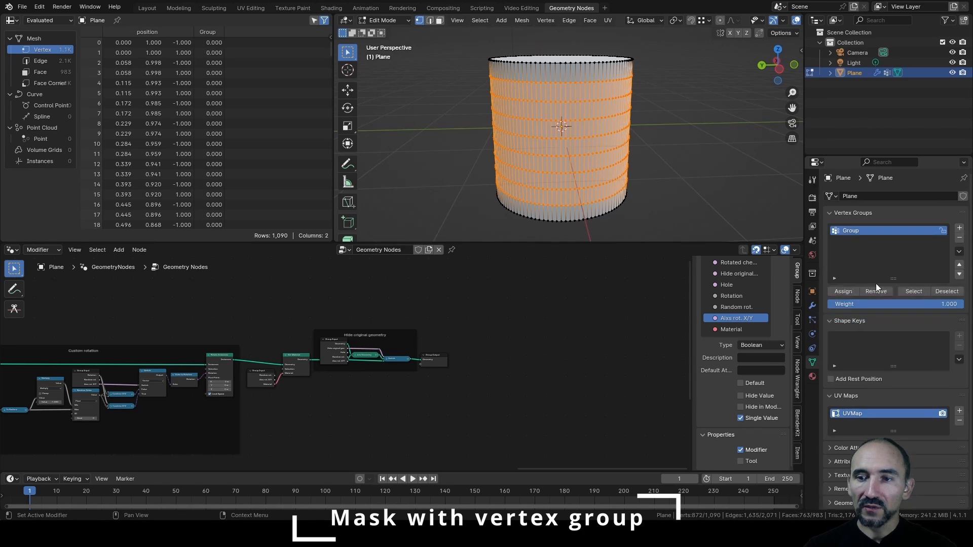
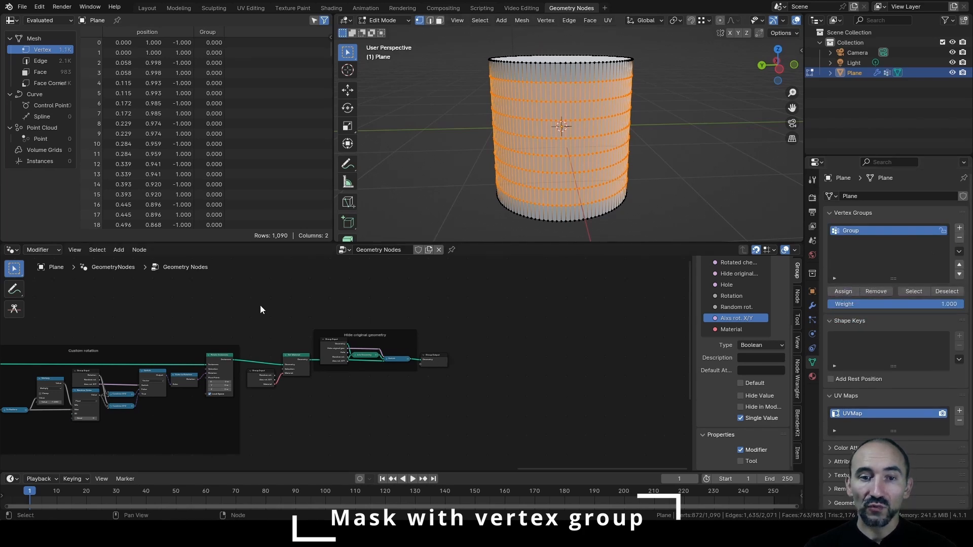
Examine the Group Input nodes feeding Sample UV Surface in the Offset, point deletion and UV map saving frames.
scroll(144, 319, up, 6)
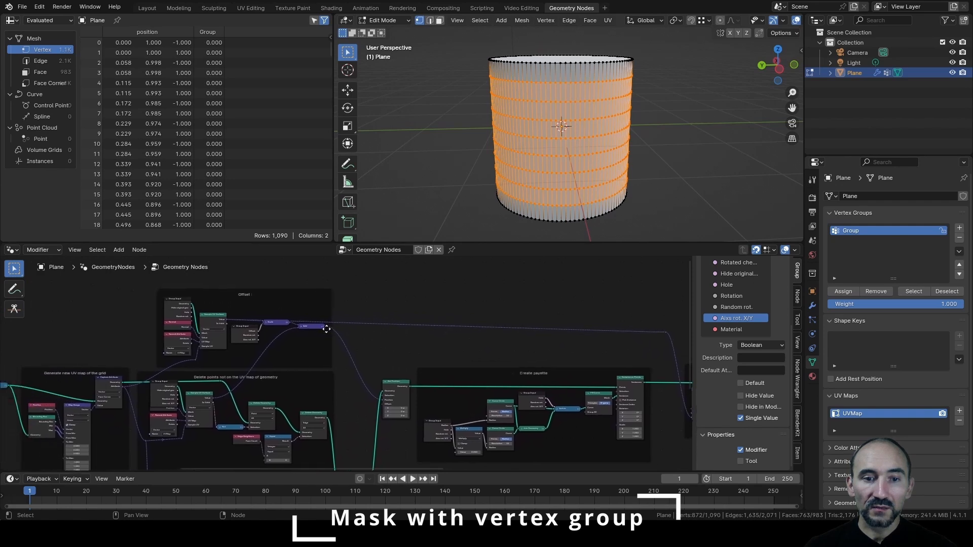
middle_drag(358, 339, 378, 378)
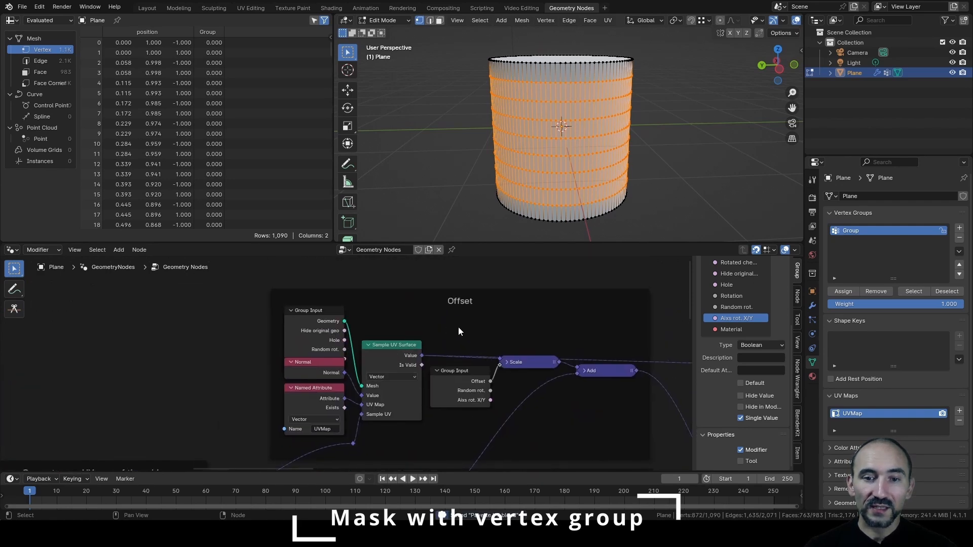
middle_drag(429, 415, 433, 243)
scroll(434, 465, down, 1)
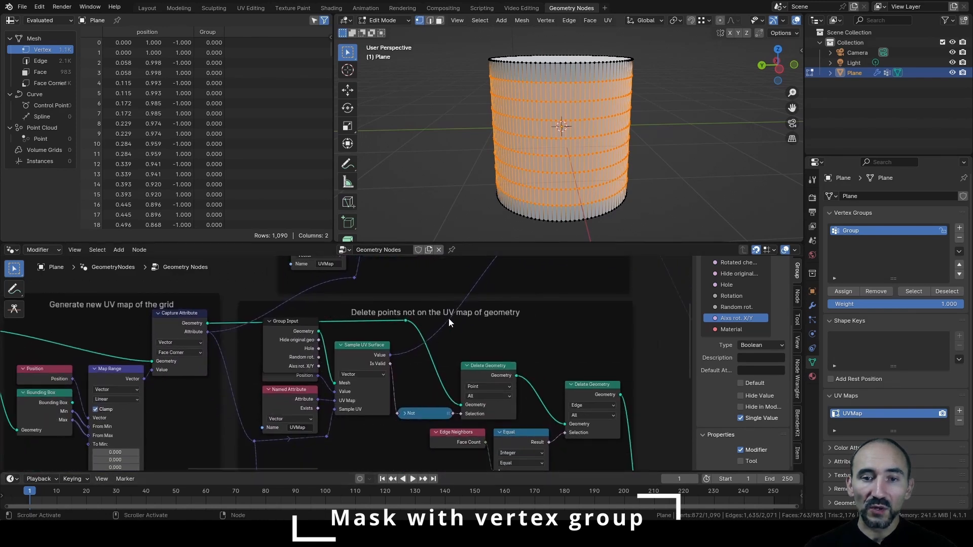
middle_drag(419, 372, 203, 383)
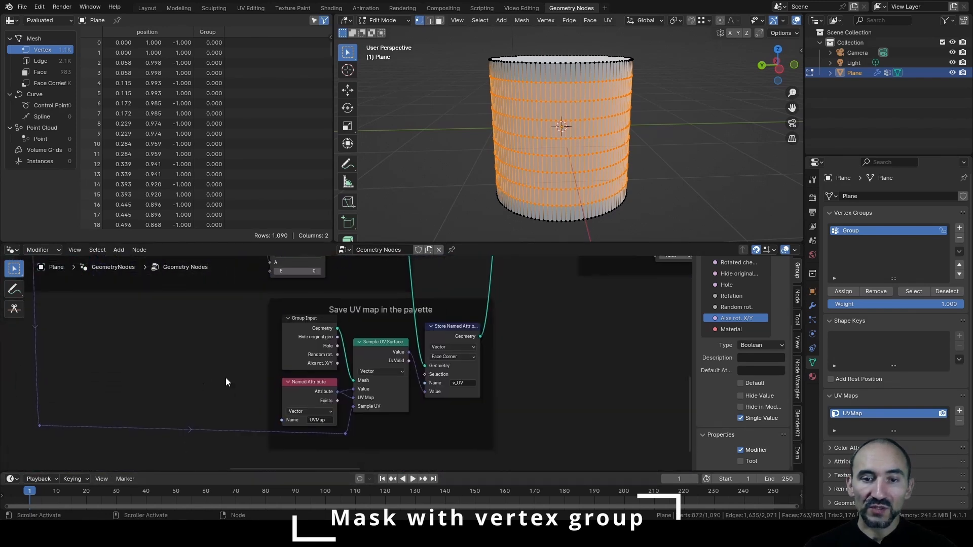
middle_drag(337, 359, 503, 271)
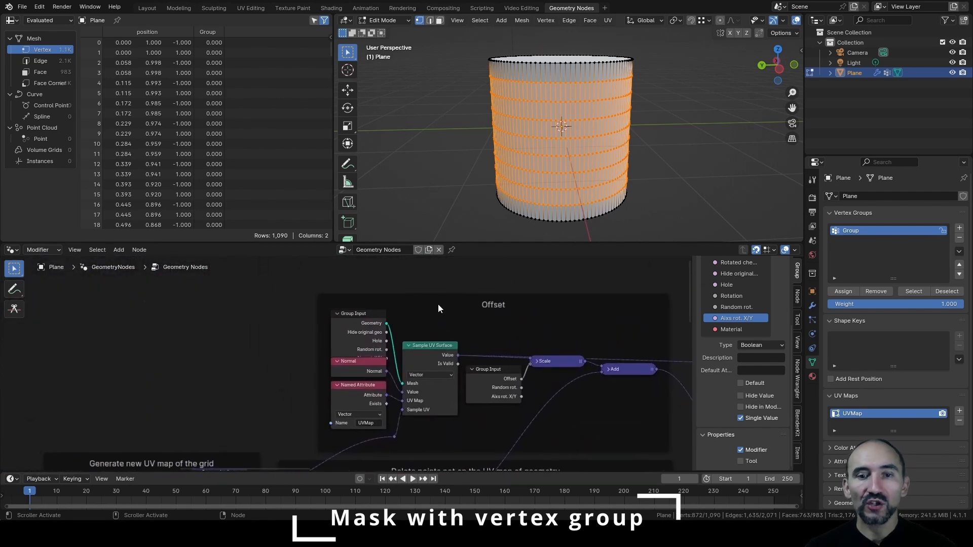
mouse_move(363, 323)
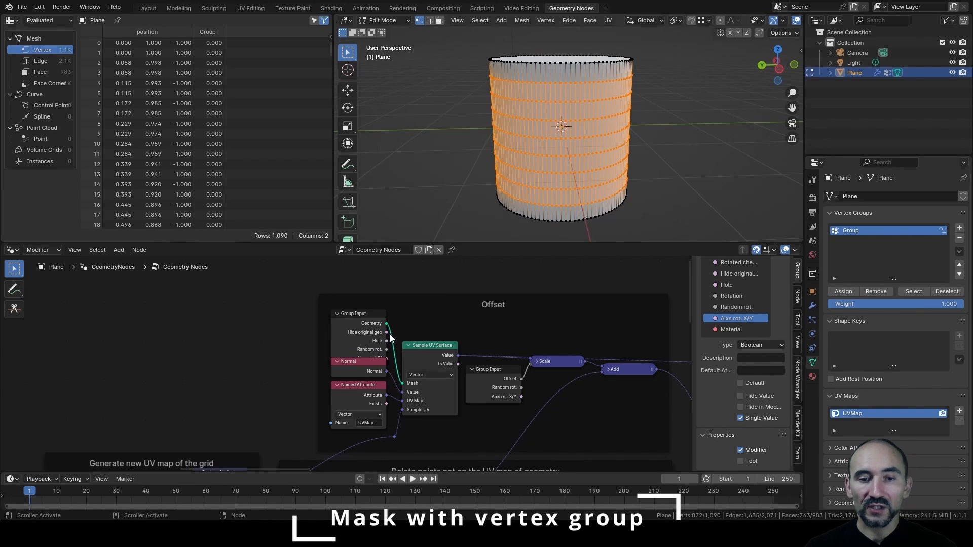
middle_drag(247, 344, 352, 333)
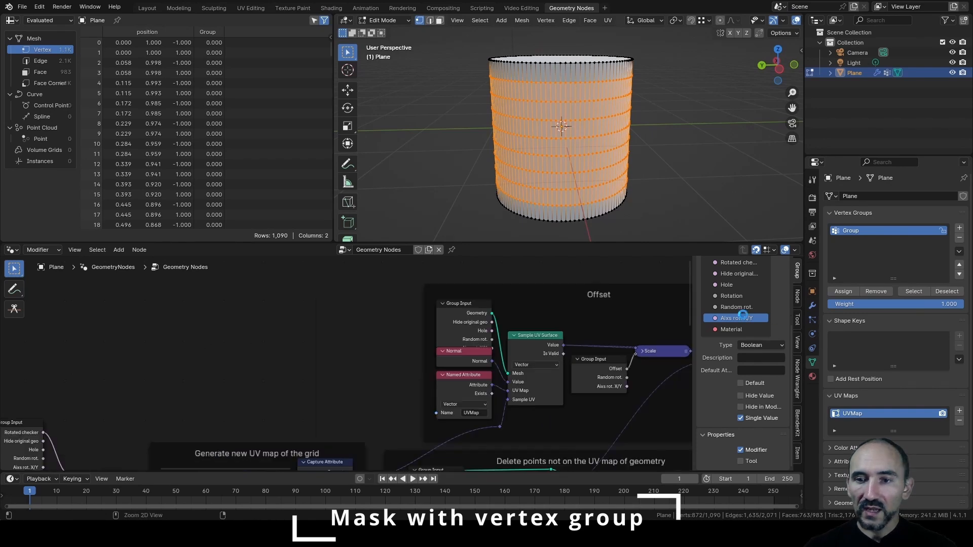
Duplicate the Aixs rot. X/Y input in the group interface and rename the copy Mask.
scroll(734, 297, up, 4)
click(780, 302)
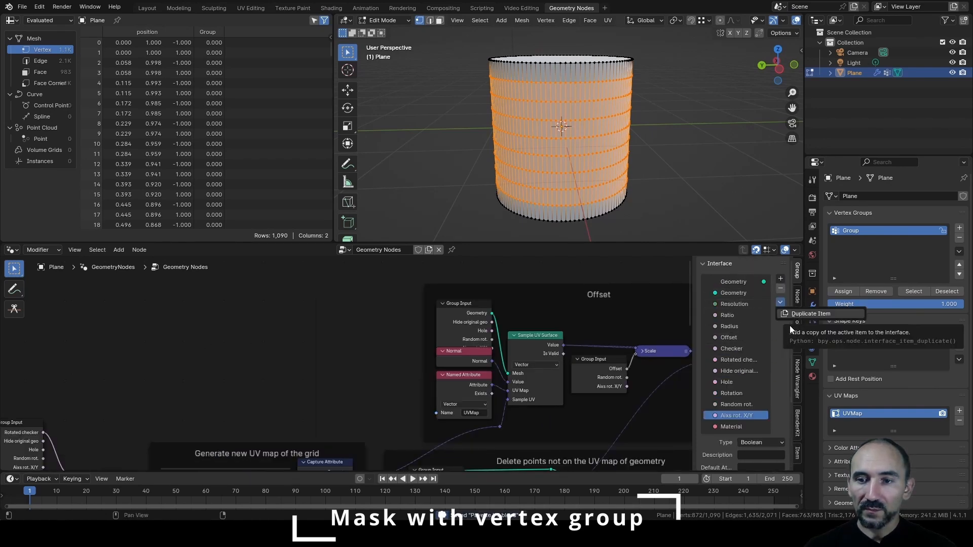
click(804, 313)
double_click(734, 430)
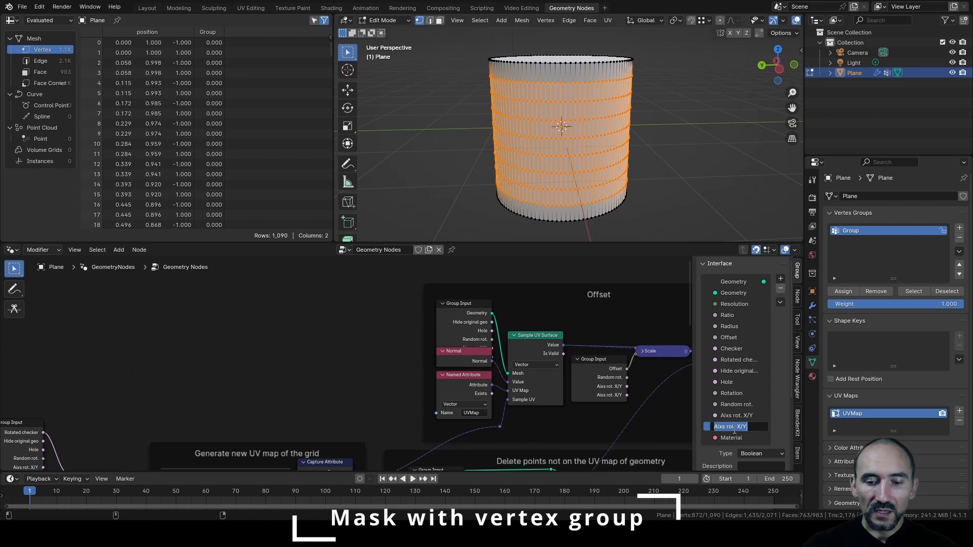
text(Ma)
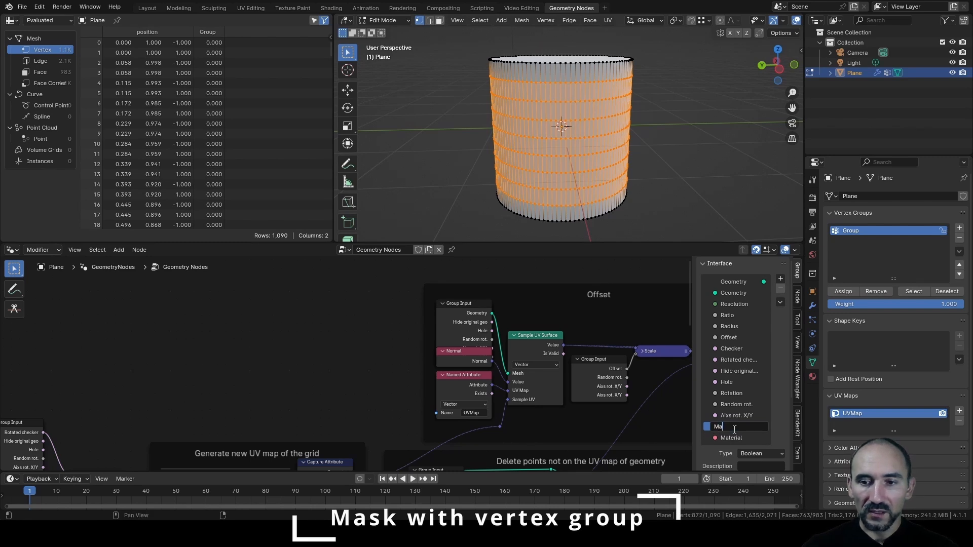
text(sk)
key(Return)
scroll(734, 429, down, 5)
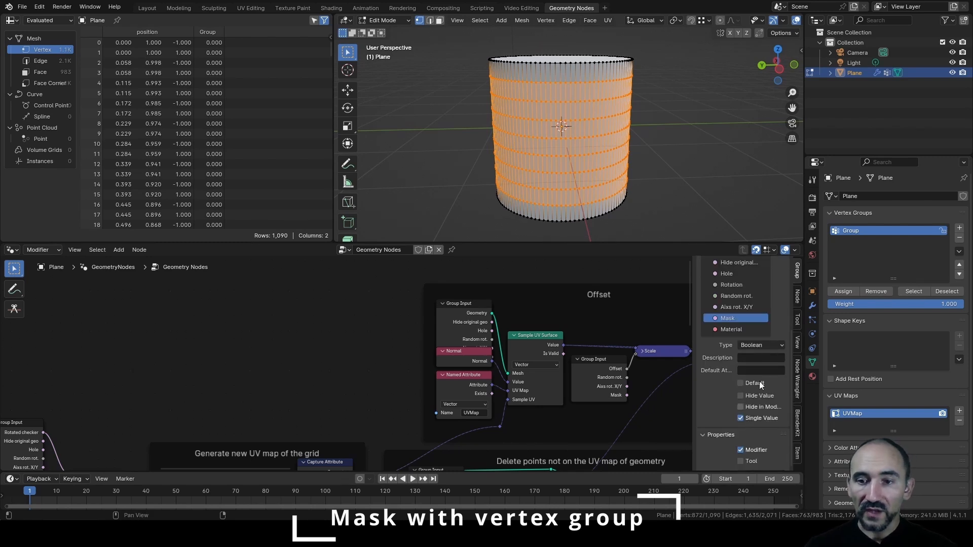
Add a Group Input node in the empty area beside the Offset frame, above the UV map generation frame.
key(F3)
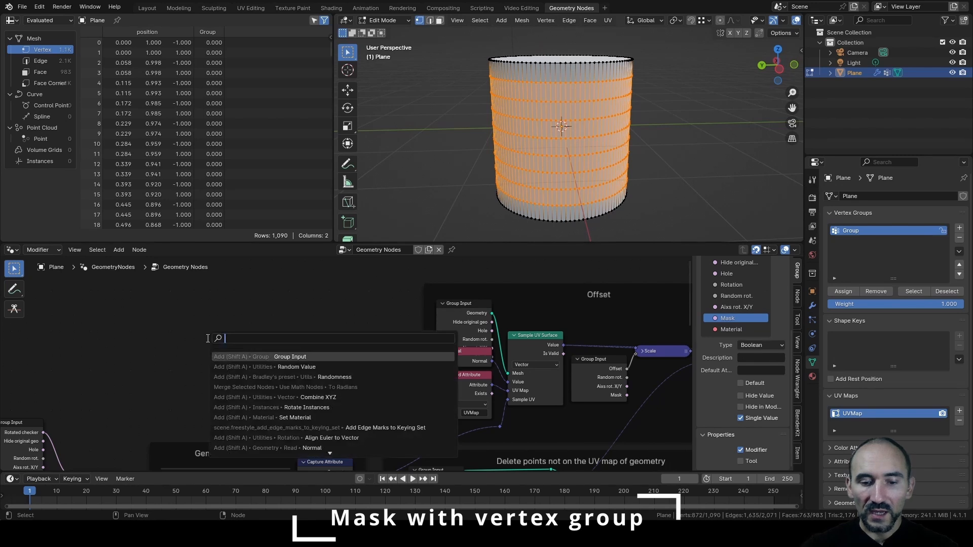
text(group in)
key(Return)
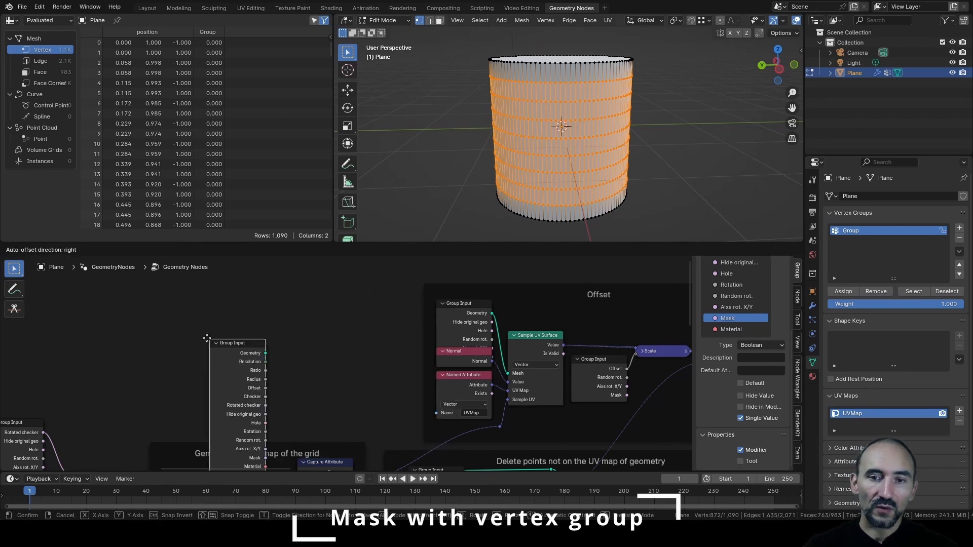
click(79, 290)
Add a Geometry Switch node controlled by the new Group Input's Mask and place it just before the Offset frame.
drag(138, 428, 195, 393)
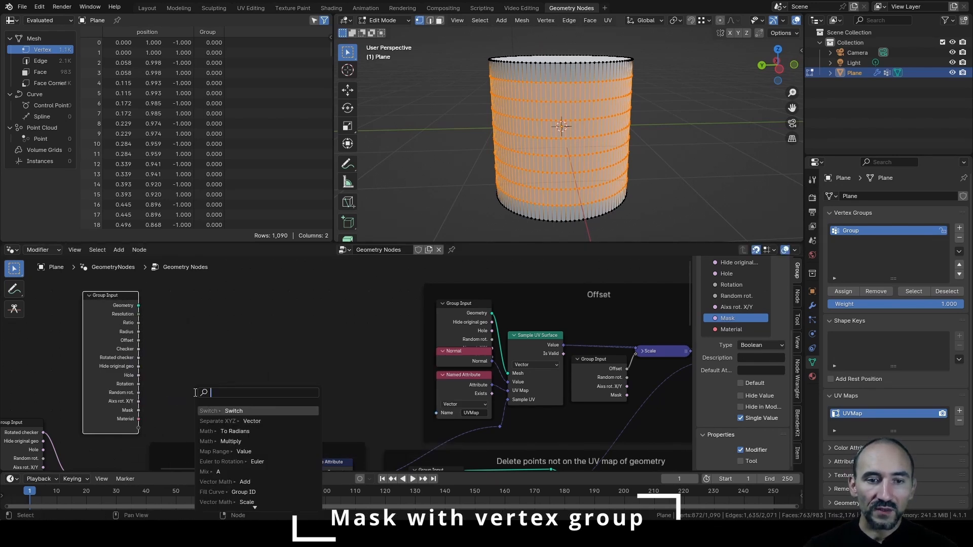
text(swi)
key(Return)
click(345, 349)
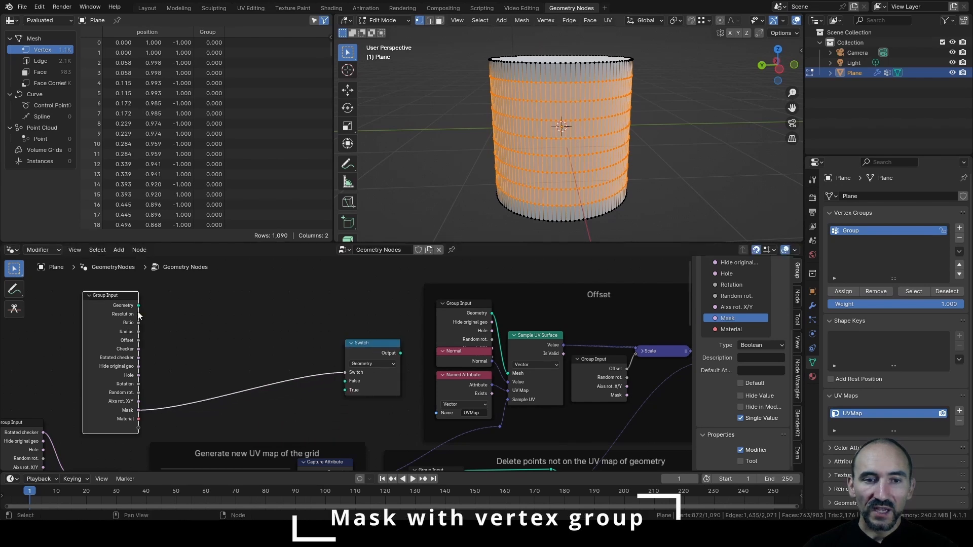
Add a Delete Geometry node fed by the new Group Input's Geometry and place it between the Group Input and Switch.
drag(139, 306, 202, 336)
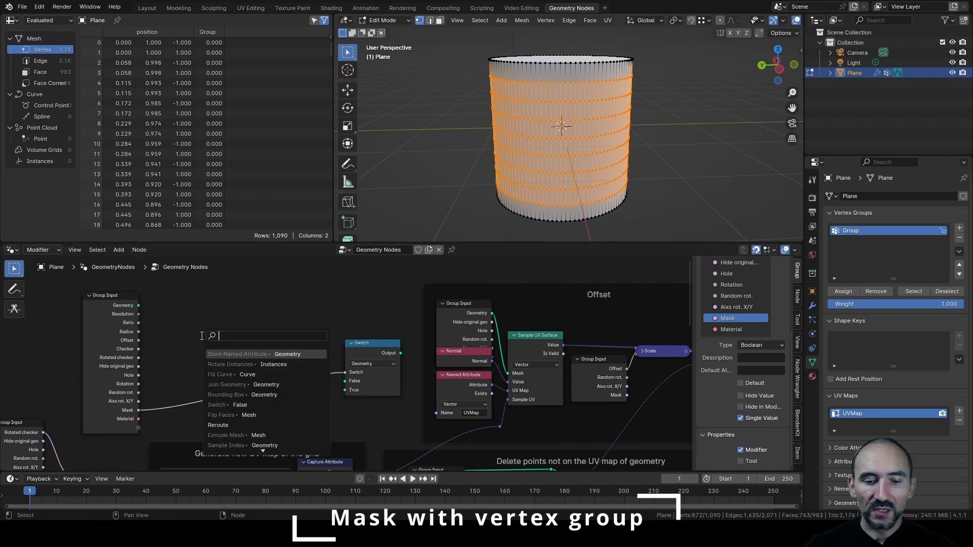
text(del)
key(Return)
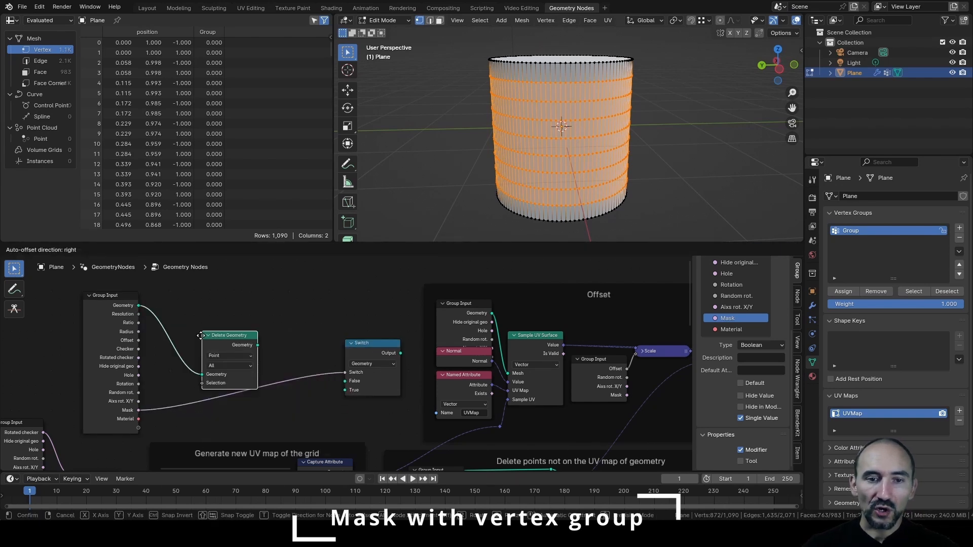
click(274, 320)
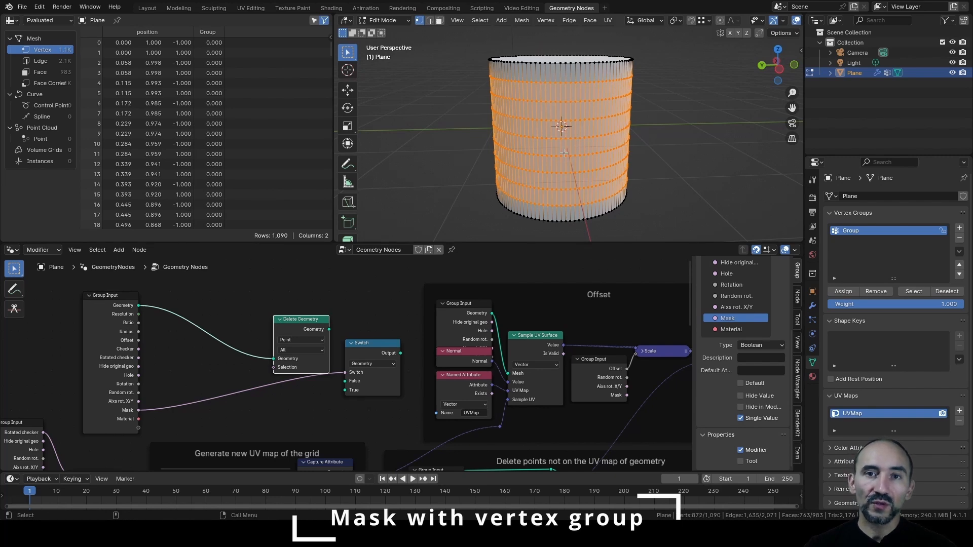
drag(293, 320, 253, 312)
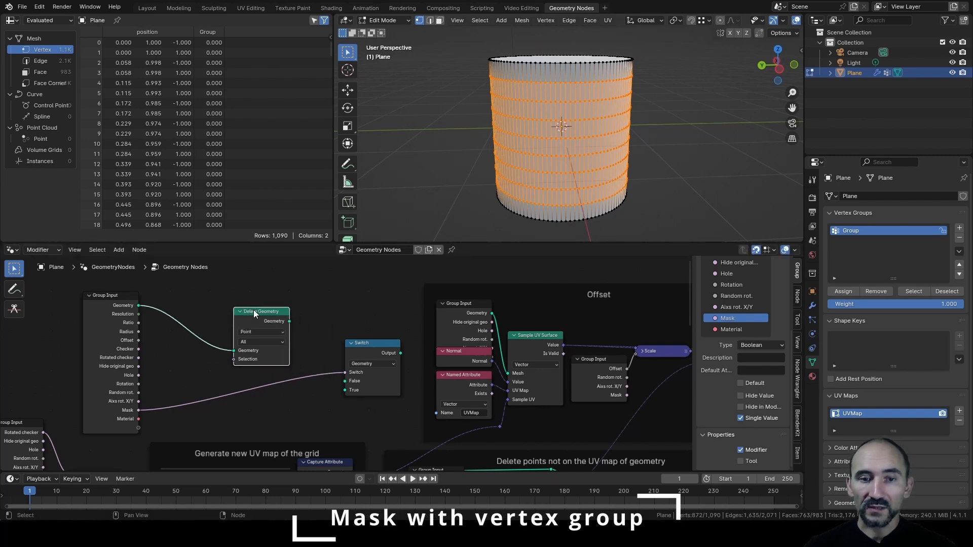
Add a String input named Vertex group below Mask in the group interface and show the object's modifier settings.
key(F3)
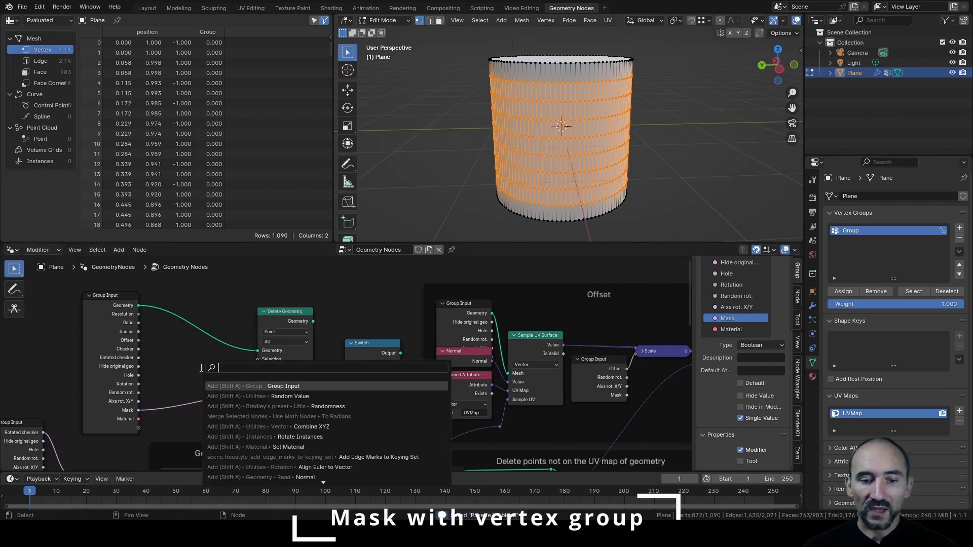
scroll(761, 299, up, 5)
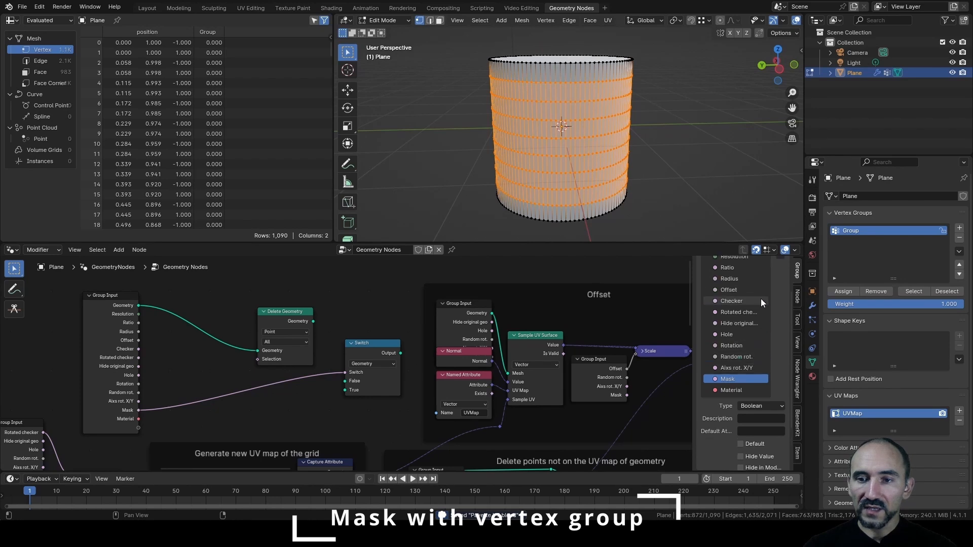
click(781, 279)
click(801, 287)
double_click(730, 439)
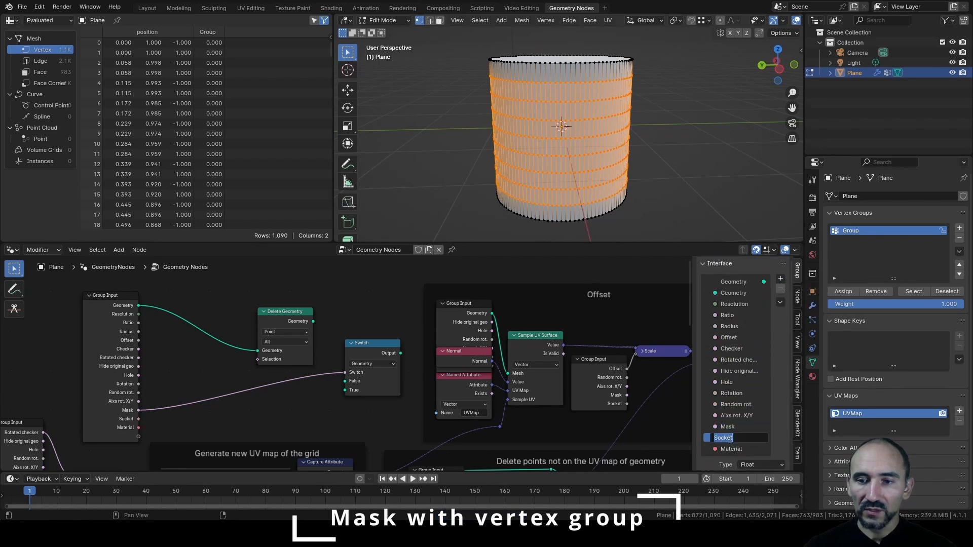
text(Vertex )
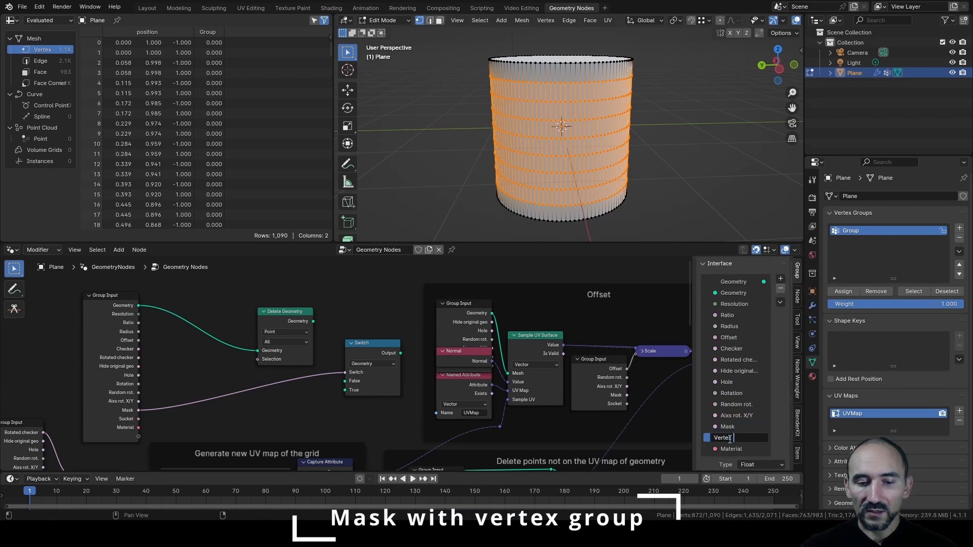
text(group)
key(Return)
scroll(753, 363, down, 5)
click(751, 344)
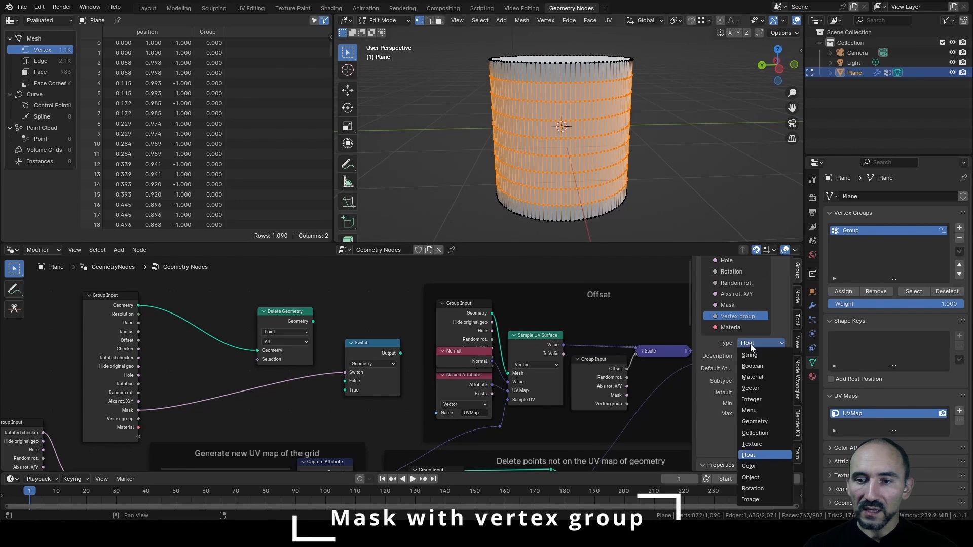
click(767, 355)
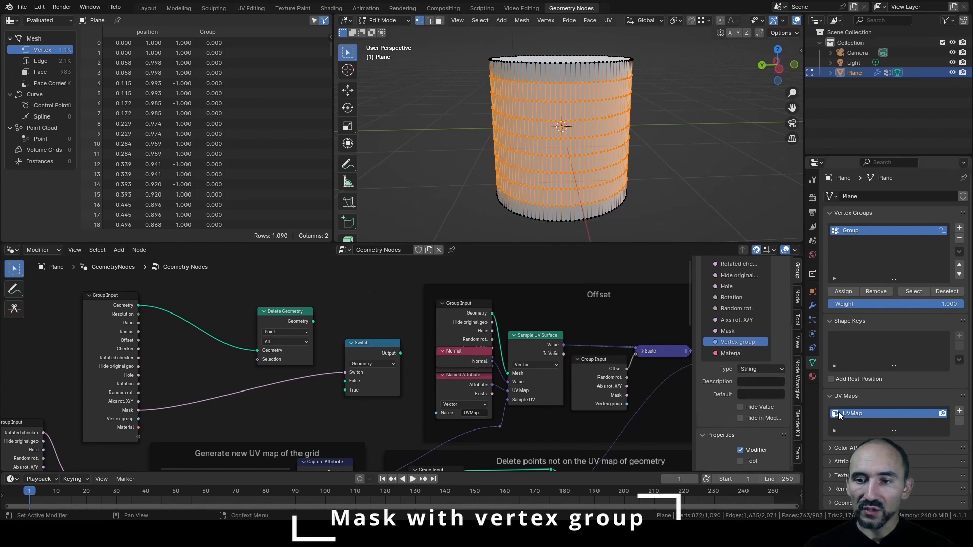
click(812, 305)
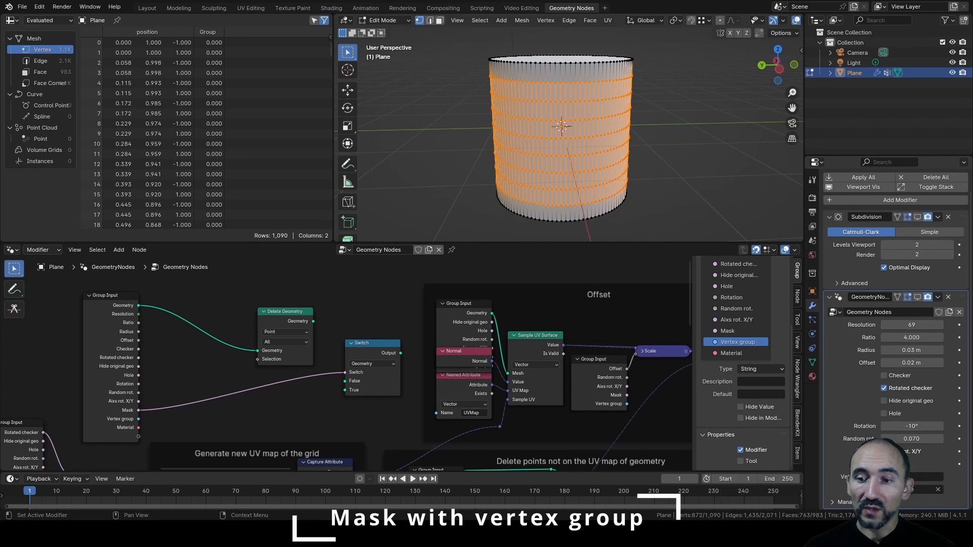
Add a Float Named Attribute node below Delete Geometry and feed its Name from the Group Input's Vertex group.
key(F3)
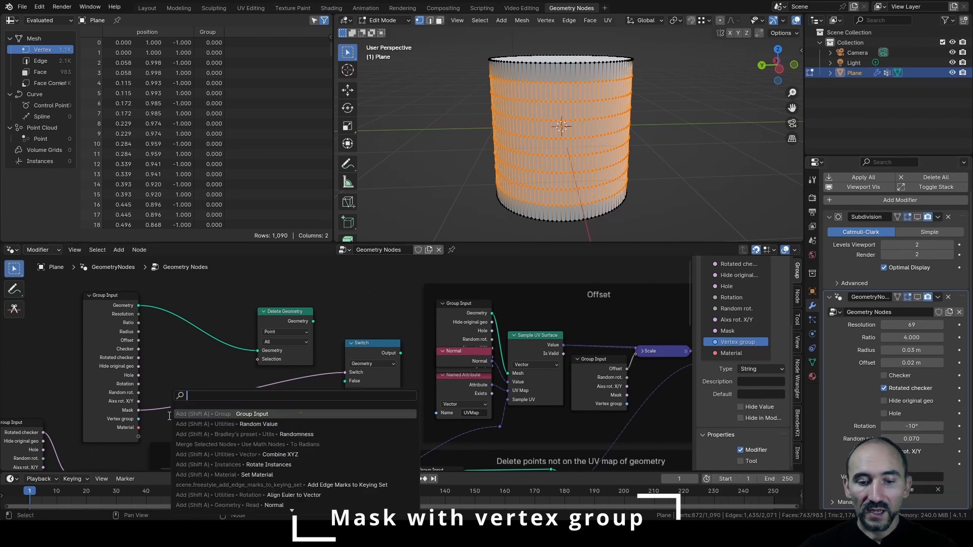
text(attrib na)
key(Return)
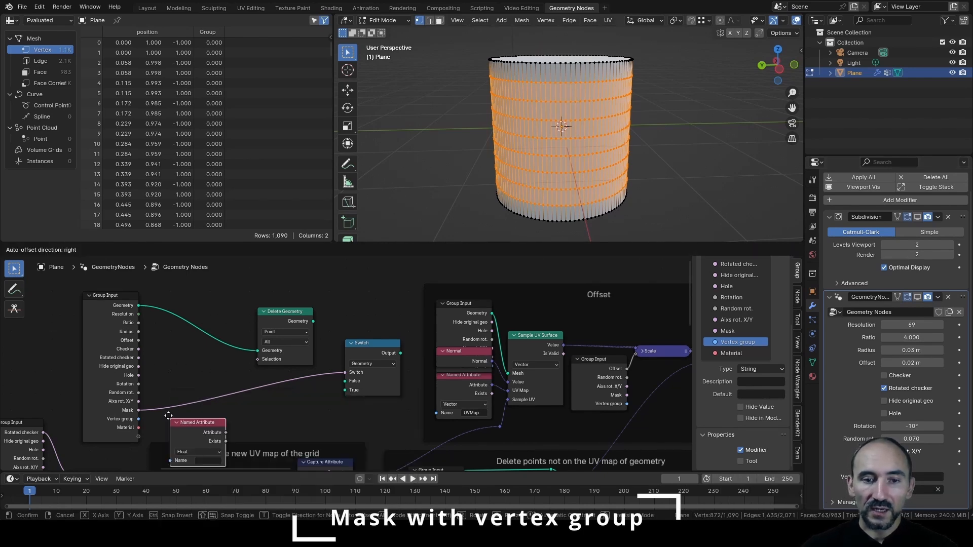
click(255, 393)
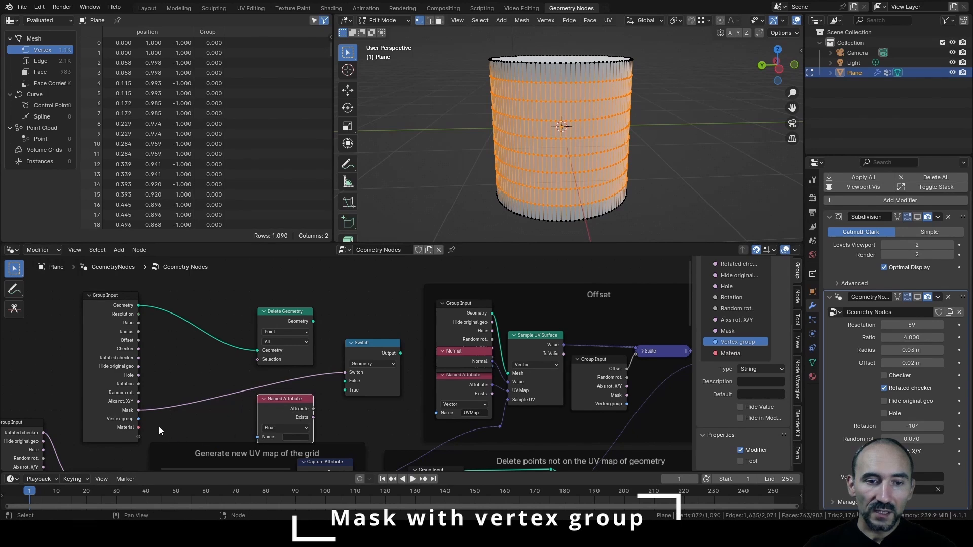
drag(139, 419, 257, 400)
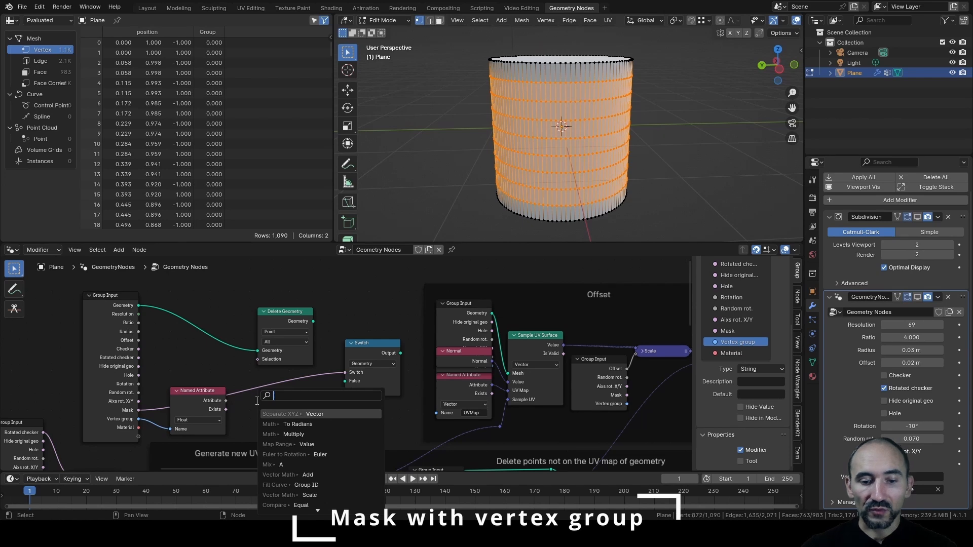
Compare the named attribute with a Less Than node, B set to 1, and feed the result into Delete Geometry's Selection.
text(less)
key(Return)
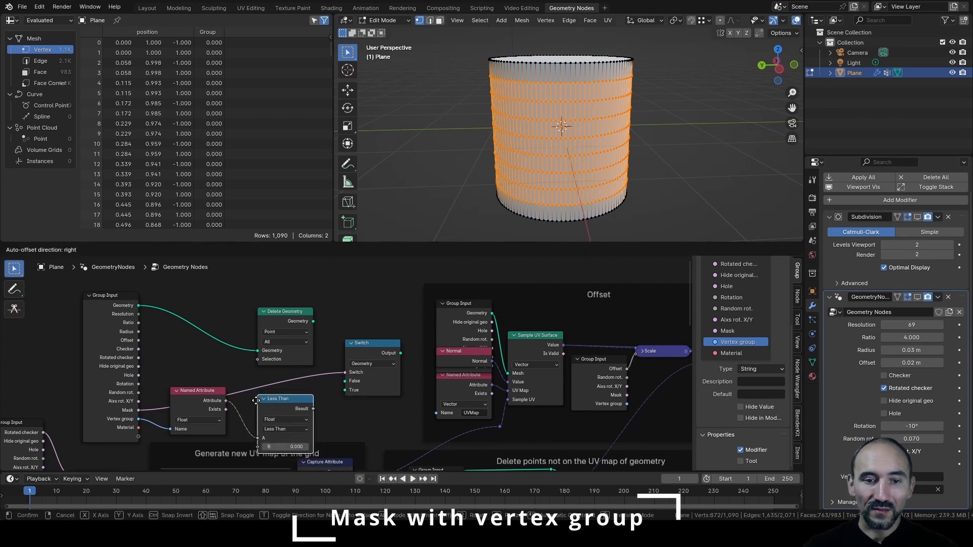
click(231, 385)
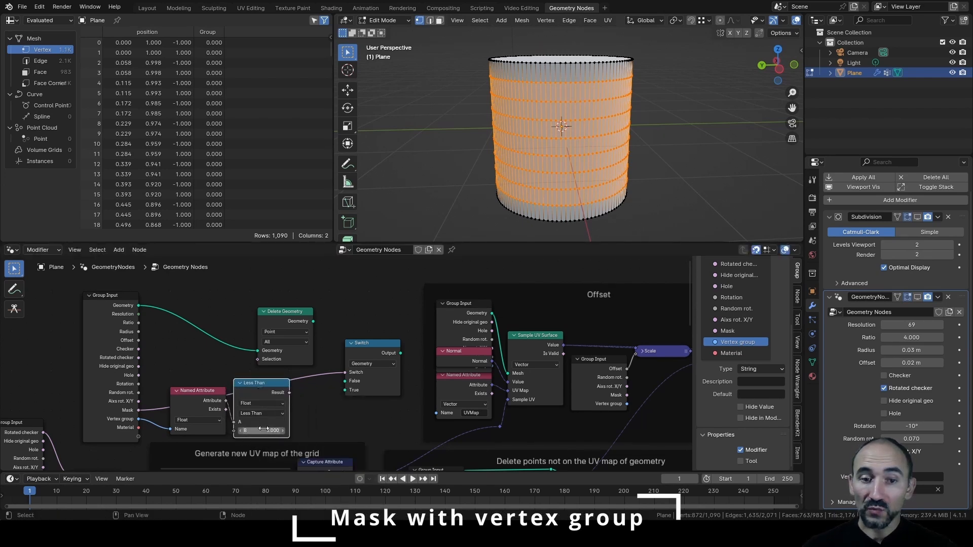
drag(289, 393, 258, 359)
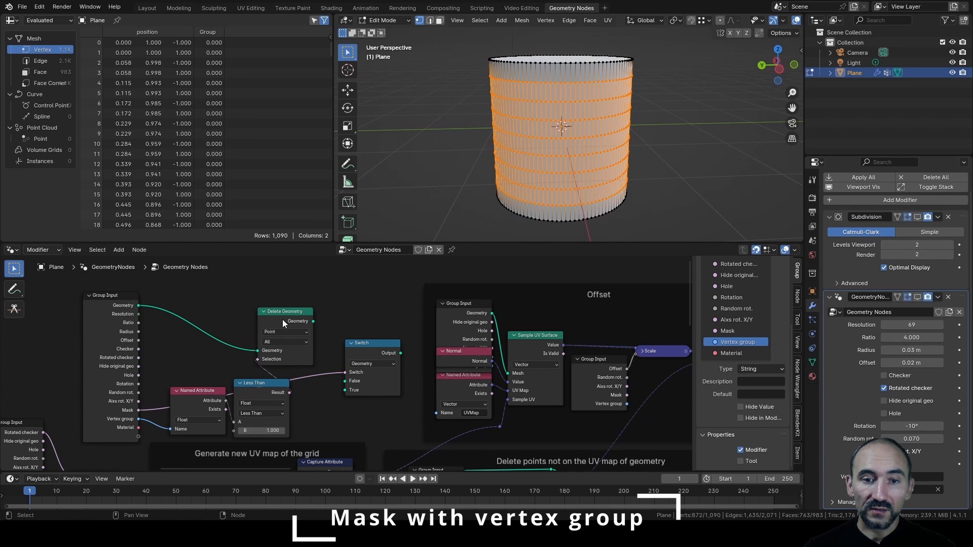
Connect Delete Geometry to the Switch's True input and the Group Input's Geometry to False, and reposition Delete Geometry.
drag(281, 320, 307, 321)
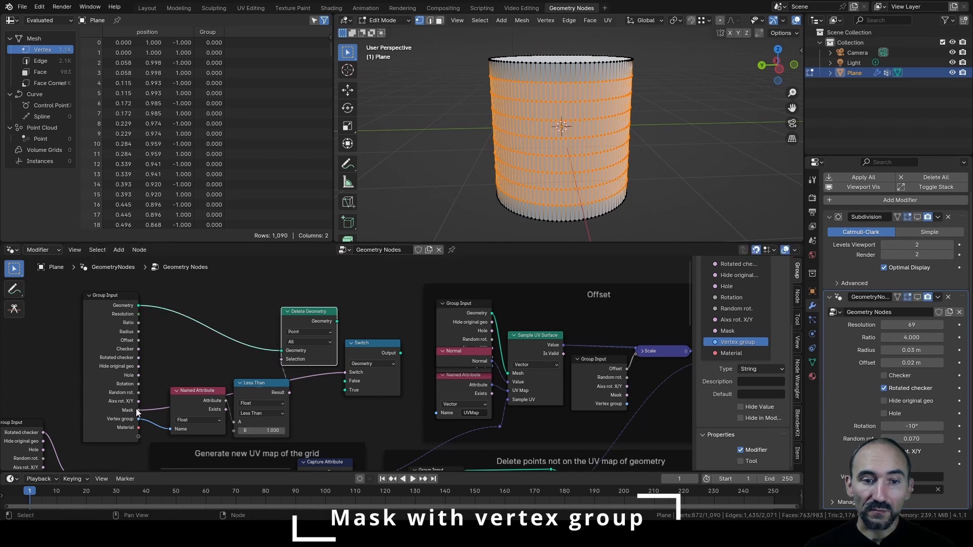
drag(332, 325, 340, 328)
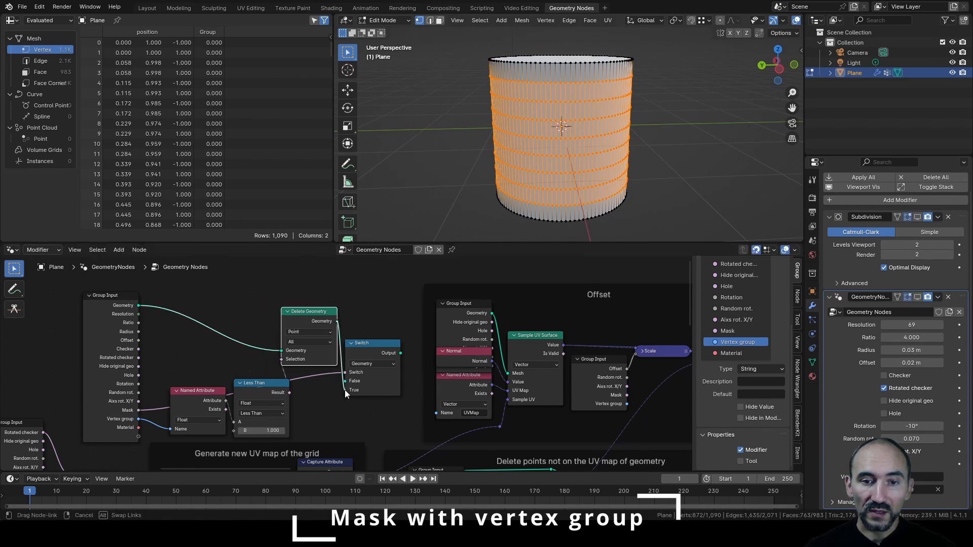
drag(346, 390, 345, 391)
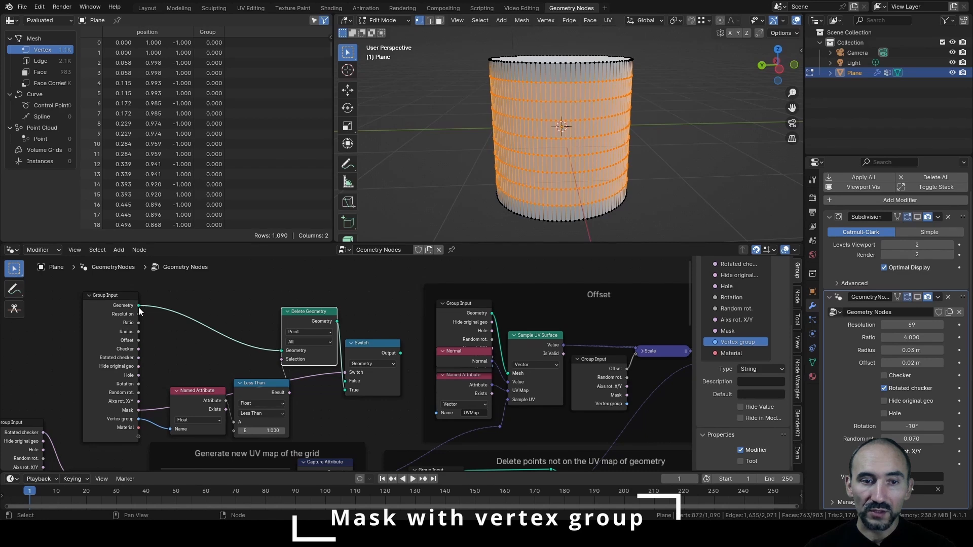
drag(139, 306, 345, 381)
drag(314, 322, 326, 385)
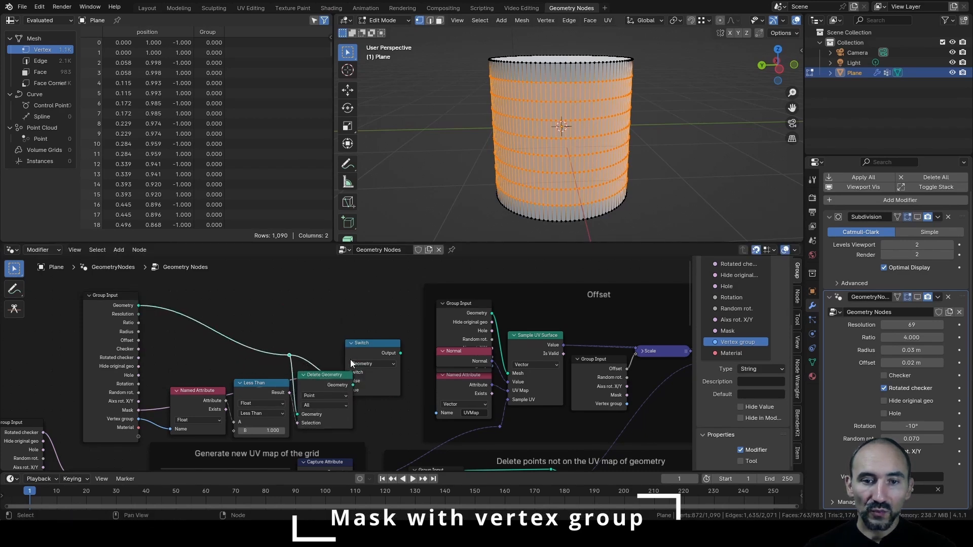
Collapse the Switch node, hide the masking Group Input's unused sockets and move that node closer to the others.
drag(372, 345, 389, 321)
key(h)
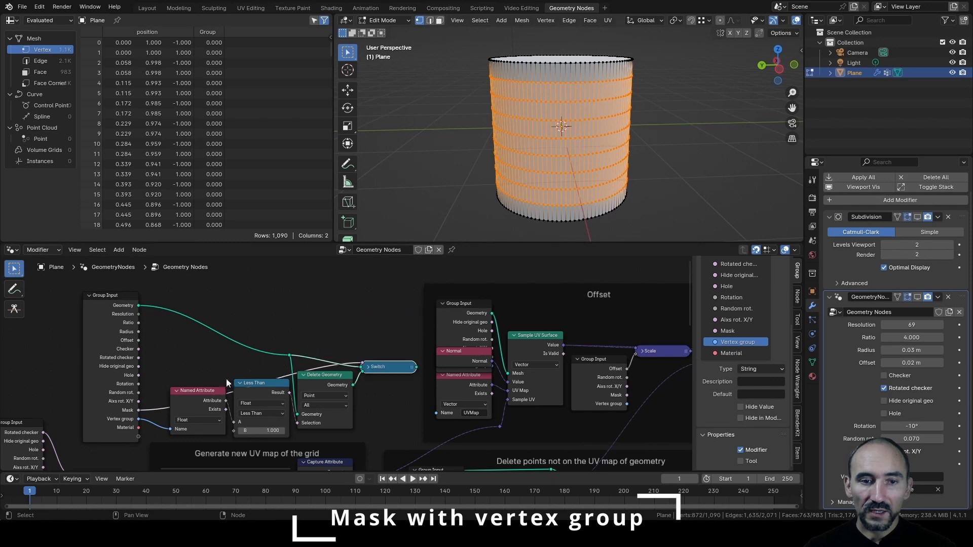
click(123, 390)
key(ctrl+h)
drag(118, 305, 133, 353)
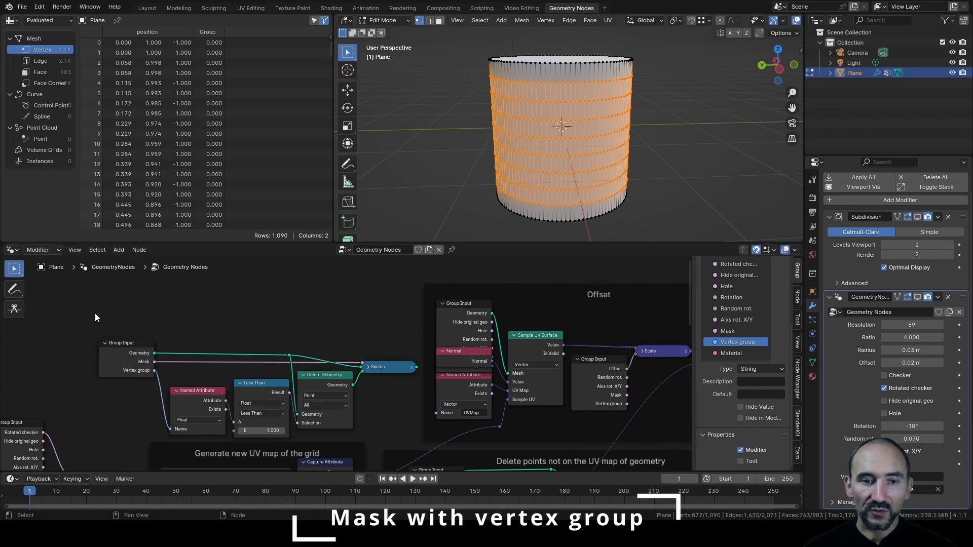
Enclose the Group Input, Named Attribute, Less Than, Delete Geometry and Switch nodes in a frame labelled Masking.
drag(79, 318, 391, 426)
key(ctrl+j)
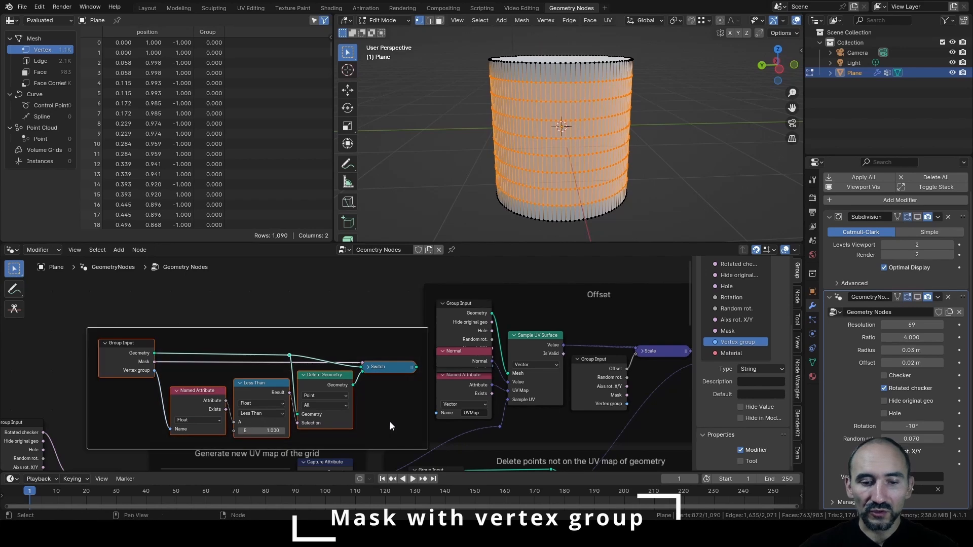
key(F2)
key(Return)
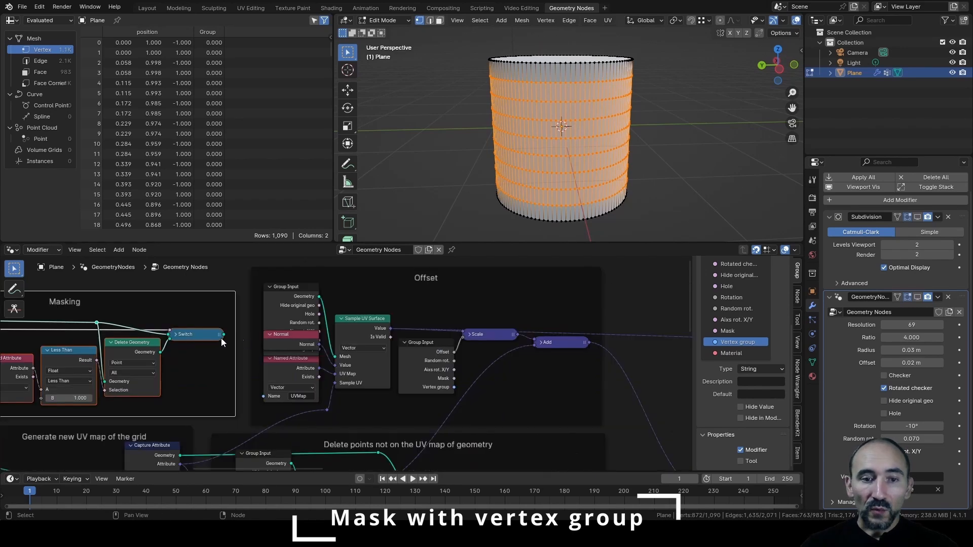
Feed the masking Switch into Sample UV Surface's Mesh in the Offset and Delete points frames, and delete the Group Inputs it replaces.
drag(224, 334, 334, 357)
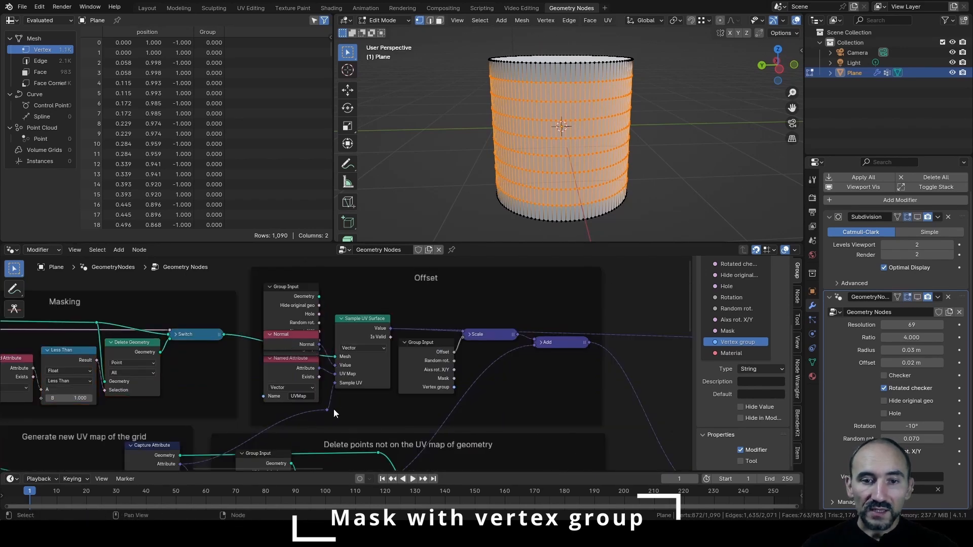
scroll(334, 409, down, 2)
middle_drag(324, 379, 287, 326)
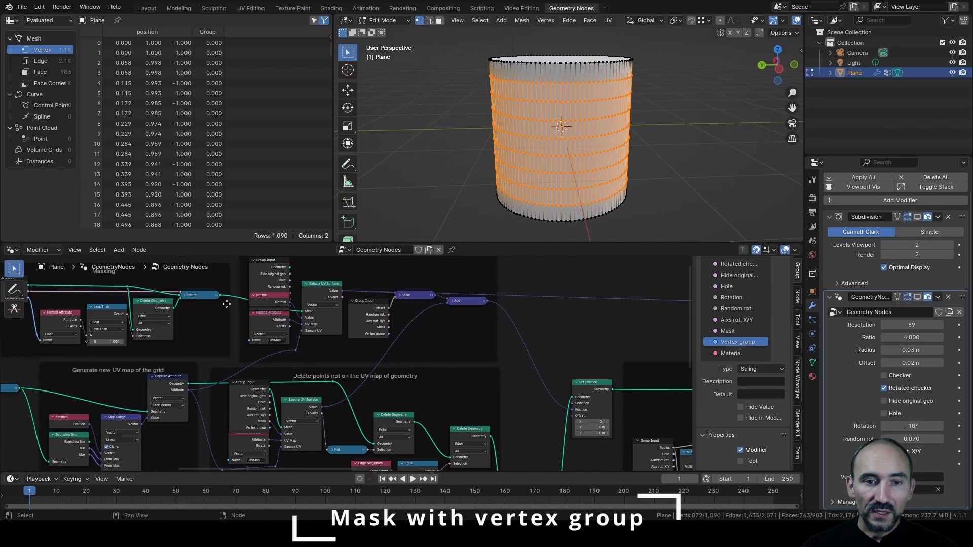
drag(220, 295, 289, 430)
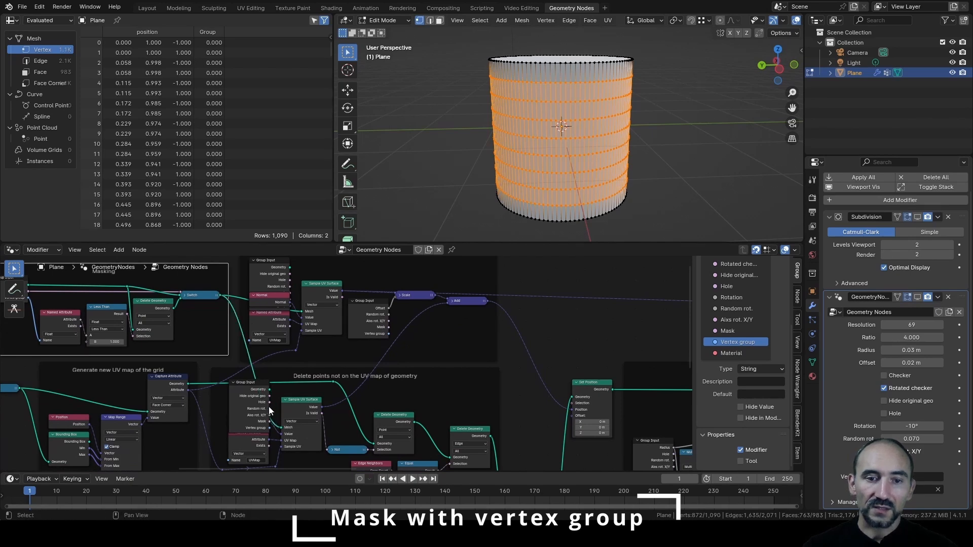
click(249, 401)
key(ctrl+x)
click(270, 273)
key(ctrl+x)
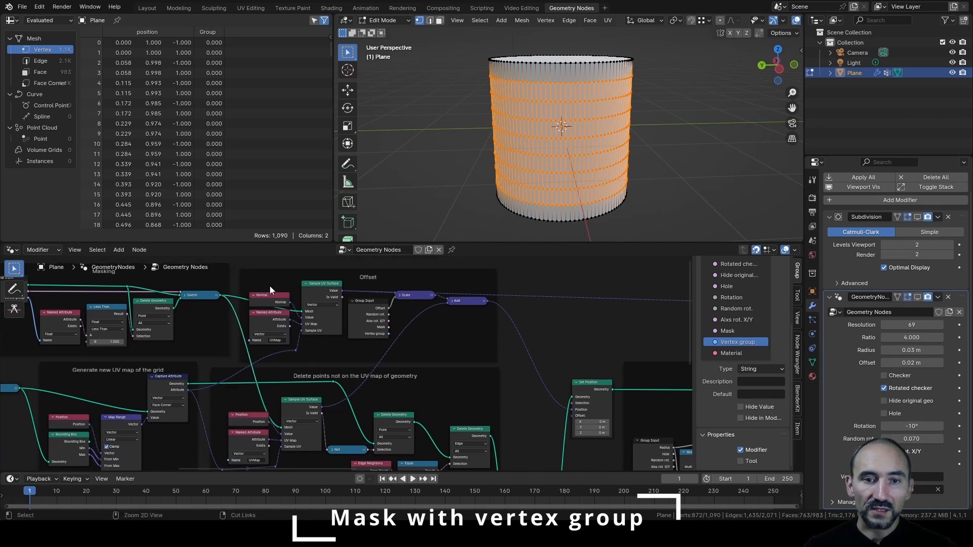
Replace the Group Input in the Save UV map frame with the masking Switch's output, routed through a reroute point.
scroll(275, 391, down, 3)
middle_drag(276, 392, 293, 260)
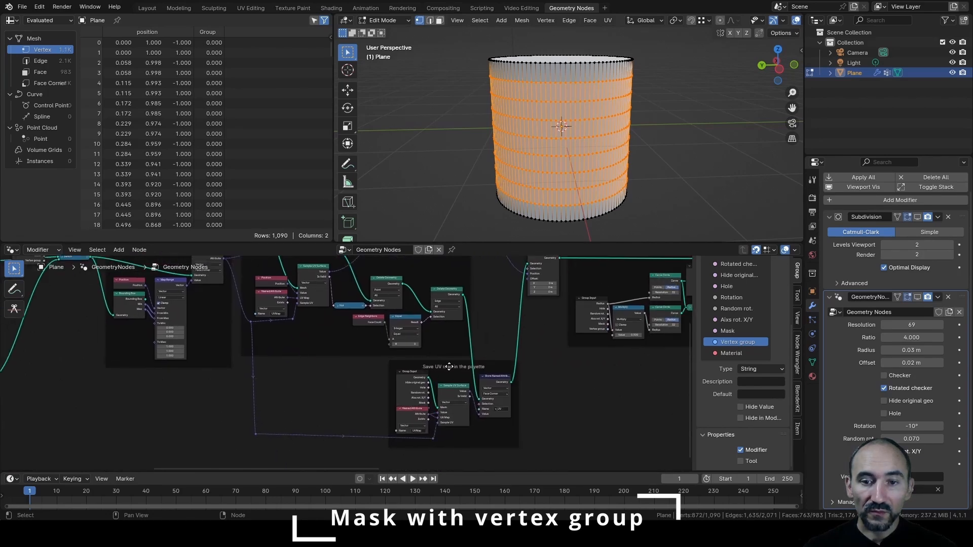
mouse_move(449, 367)
mouse_down()
mouse_move(409, 368)
mouse_move(445, 366)
mouse_up()
scroll(442, 363, down, 3)
middle_drag(442, 363, 445, 403)
middle_drag(308, 273, 339, 284)
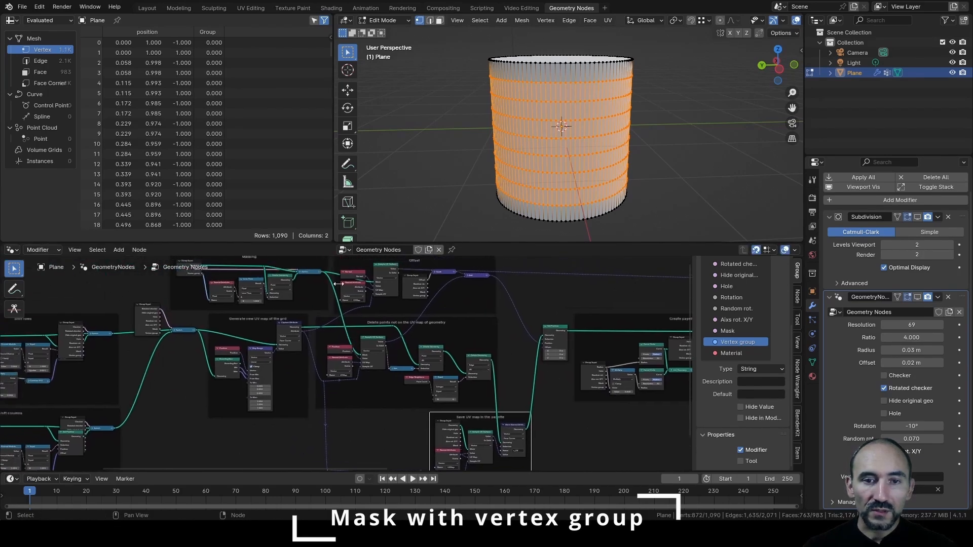
drag(321, 274, 465, 450)
key(ctrl+x)
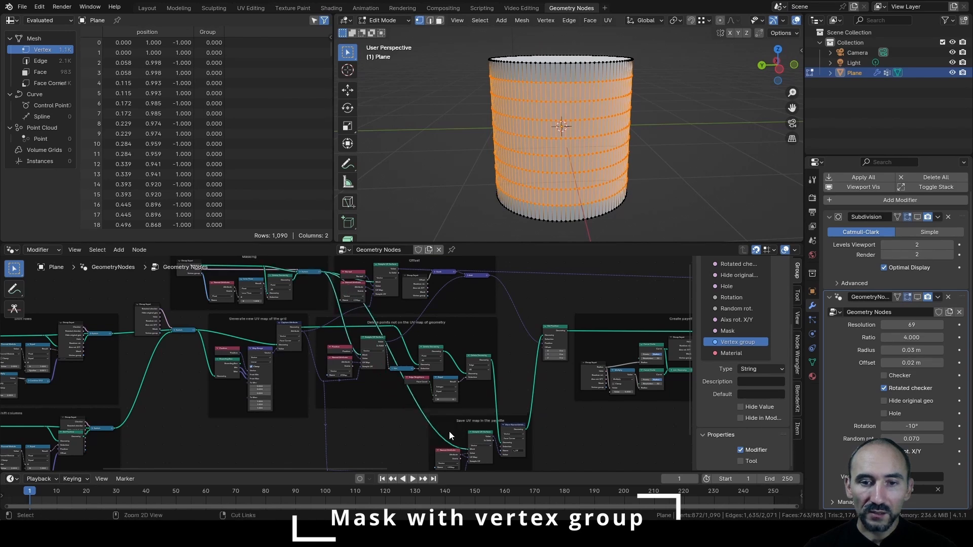
shift+right_drag(412, 417, 412, 418)
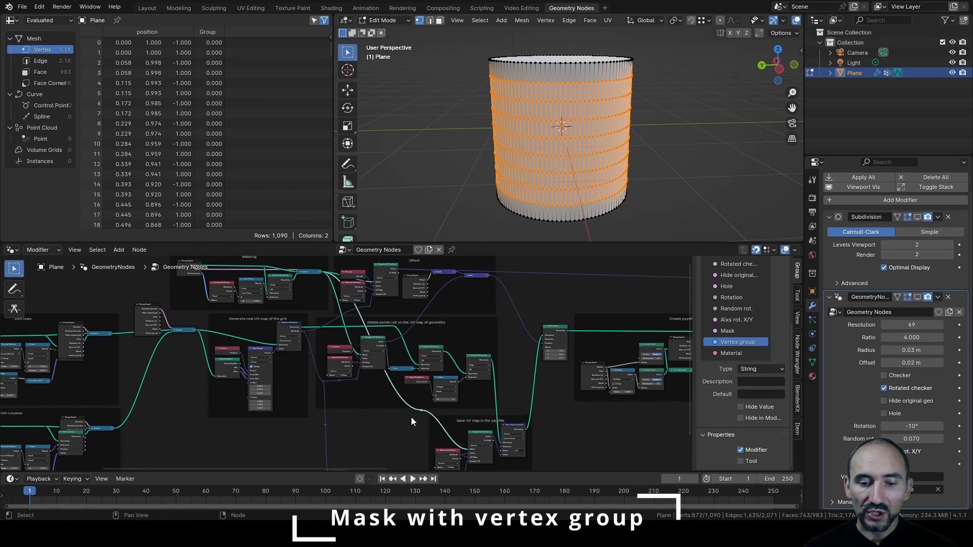
Select all Group Input nodes by matching type and hide their unused sockets.
key(KP_Decimal)
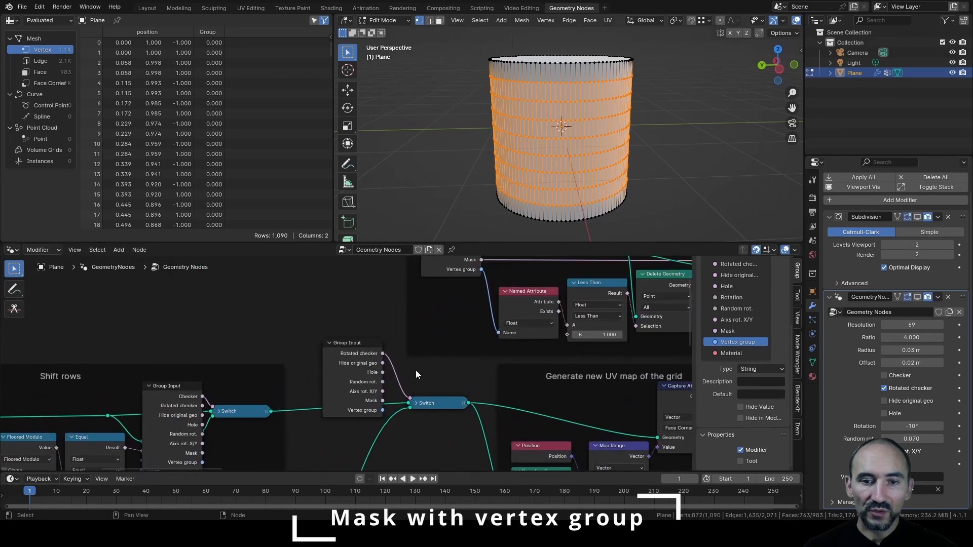
click(348, 355)
click(95, 251)
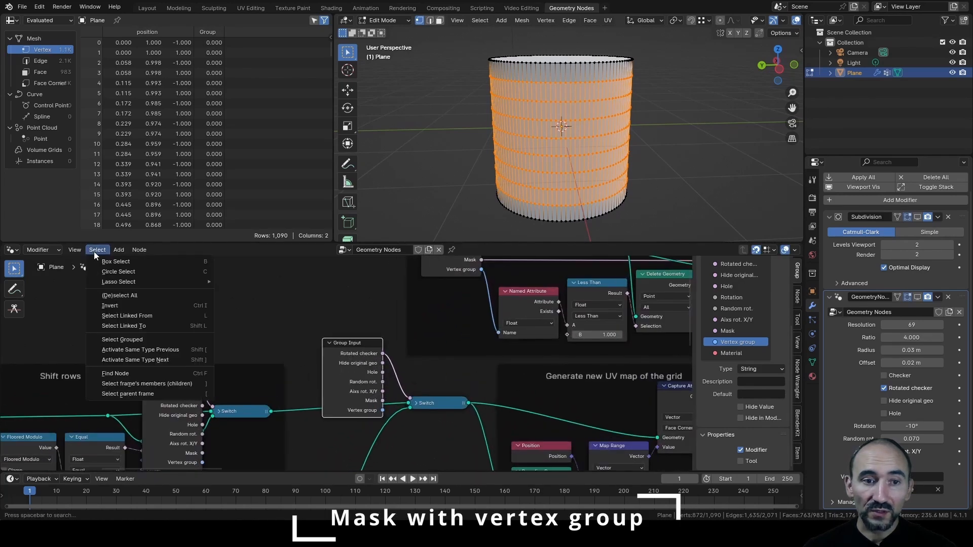
click(129, 342)
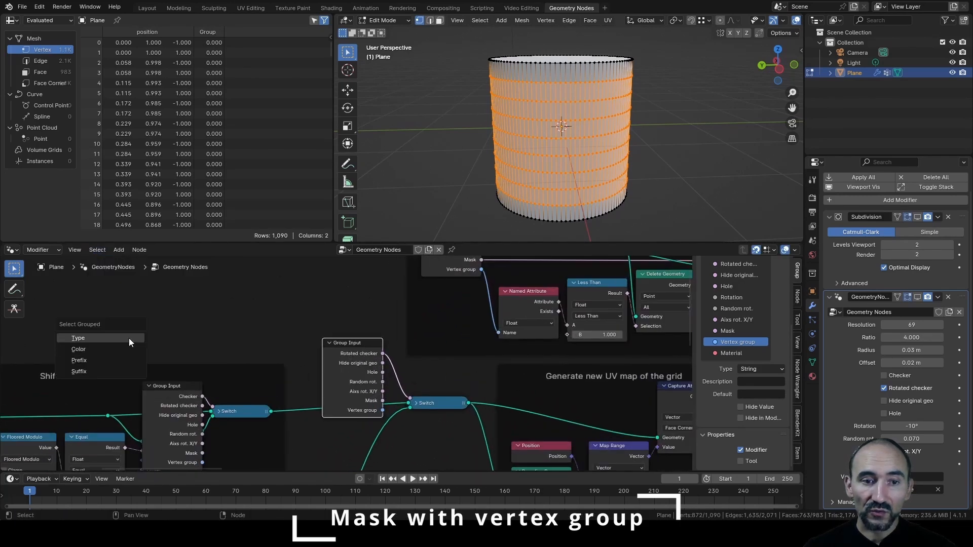
click(129, 343)
scroll(375, 322, down, 3)
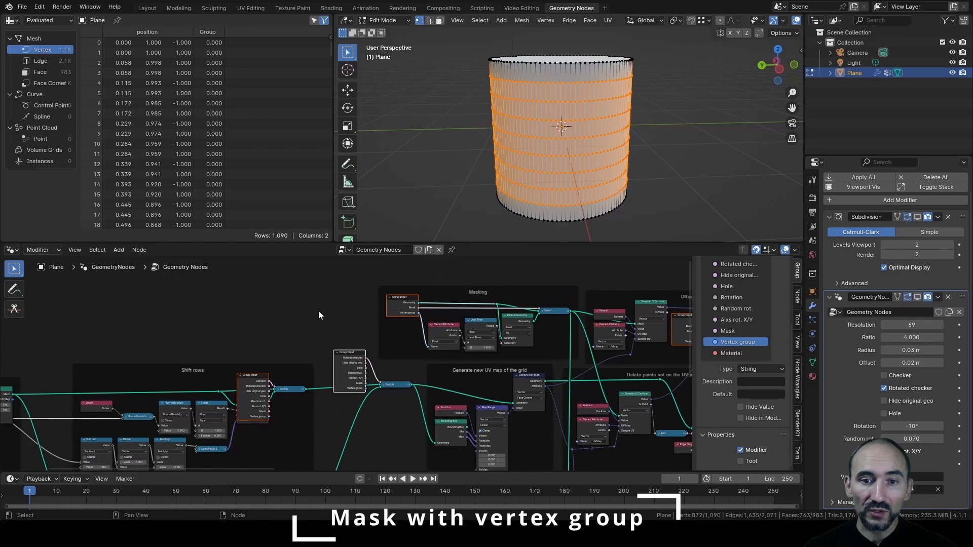
scroll(318, 315, down, 5)
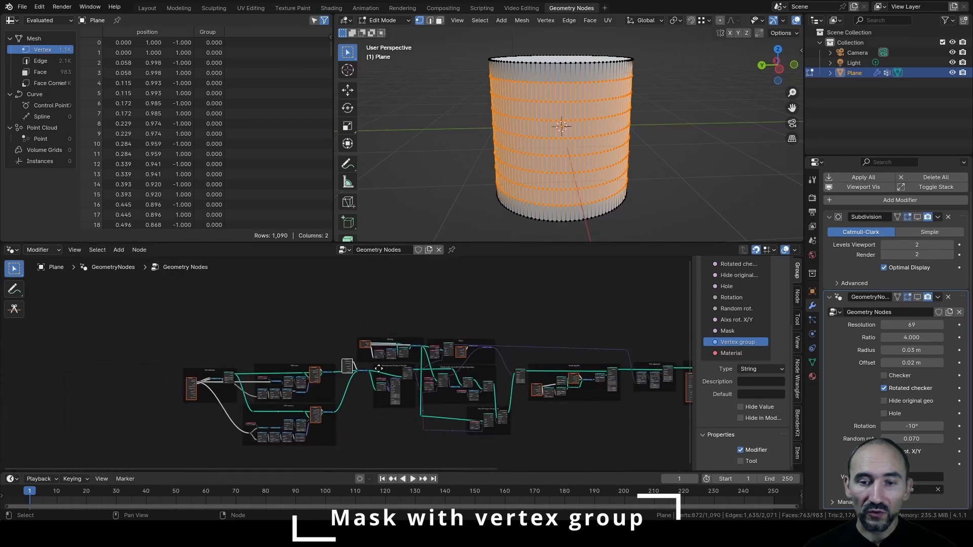
key(ctrl+h)
key(ctrl+h)
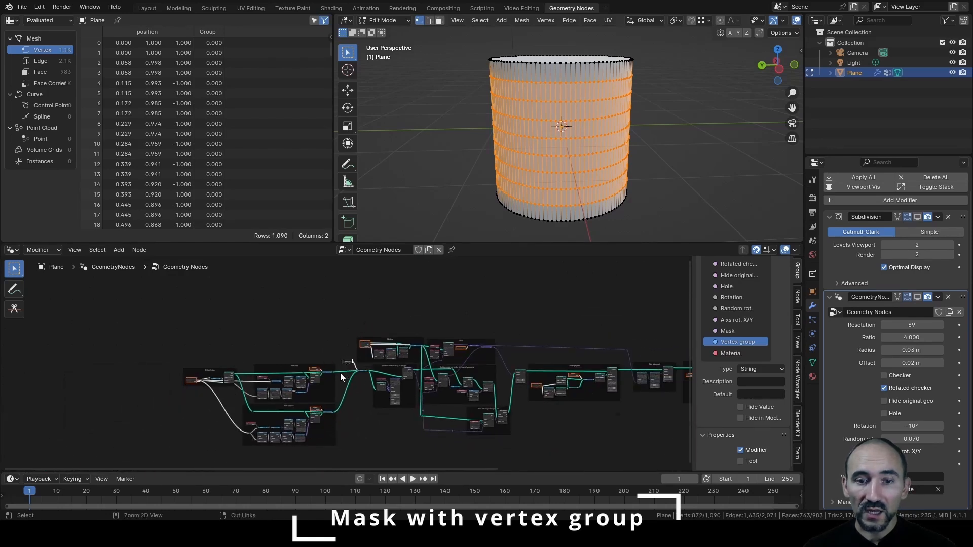
Return the cylinder to Object Mode and turn on the geometry nodes modifier's display in the viewport.
scroll(471, 354, up, 6)
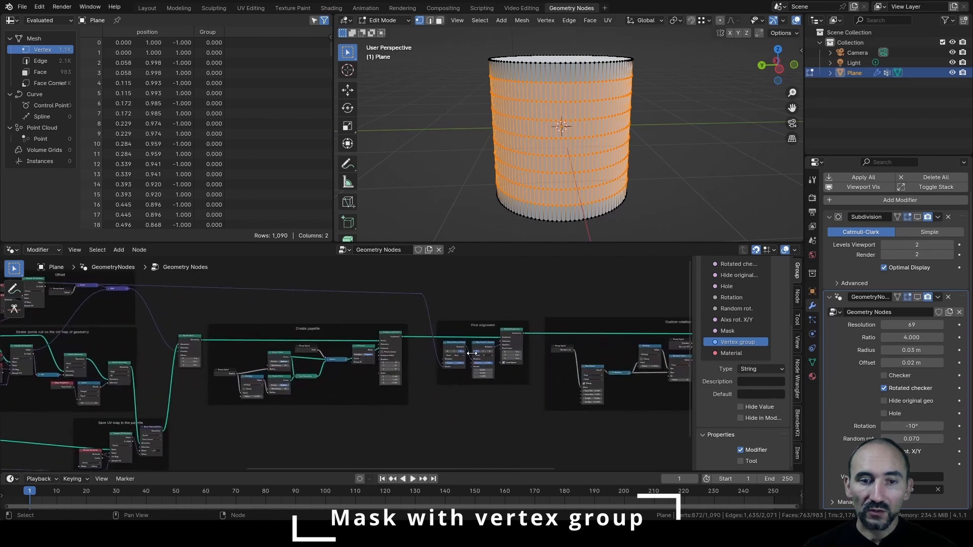
middle_drag(472, 354, 358, 364)
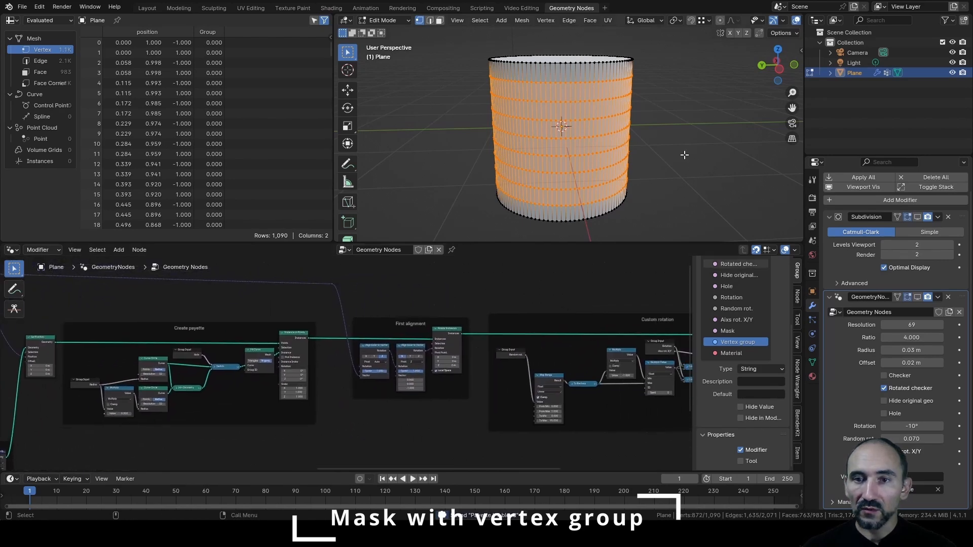
key(Tab)
middle_drag(652, 94, 655, 103)
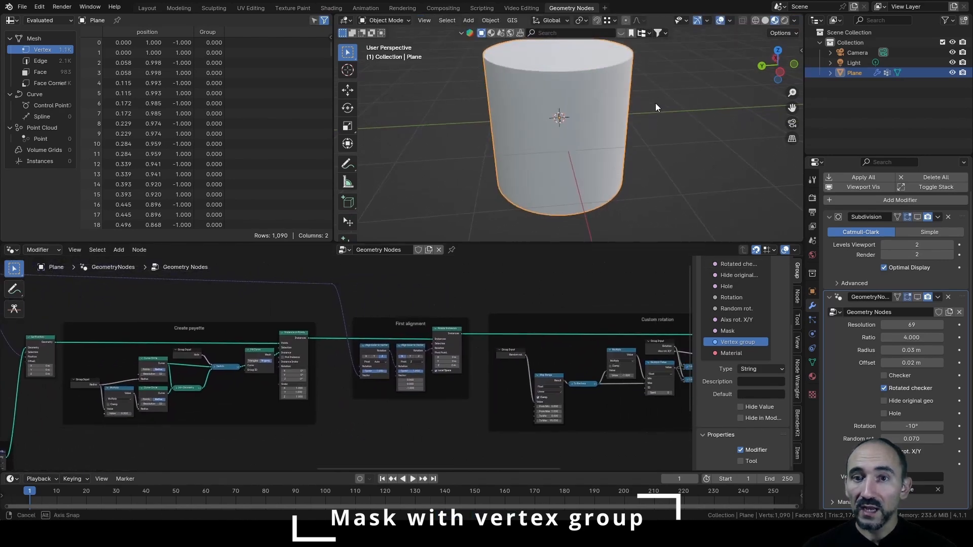
click(919, 295)
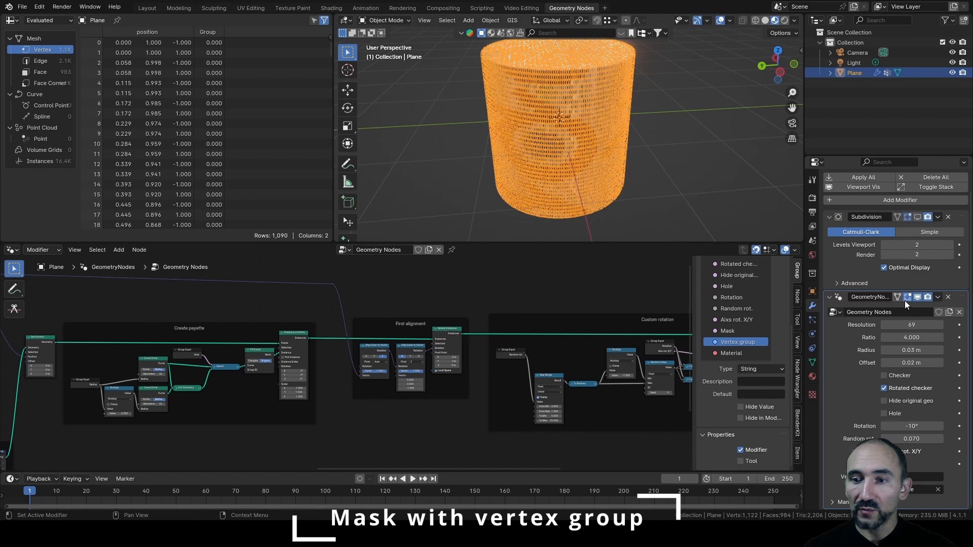
Rename the node group to Payette and enable Mask in the modifier with "Group" as the vertex group.
double_click(901, 313)
text(Payette)
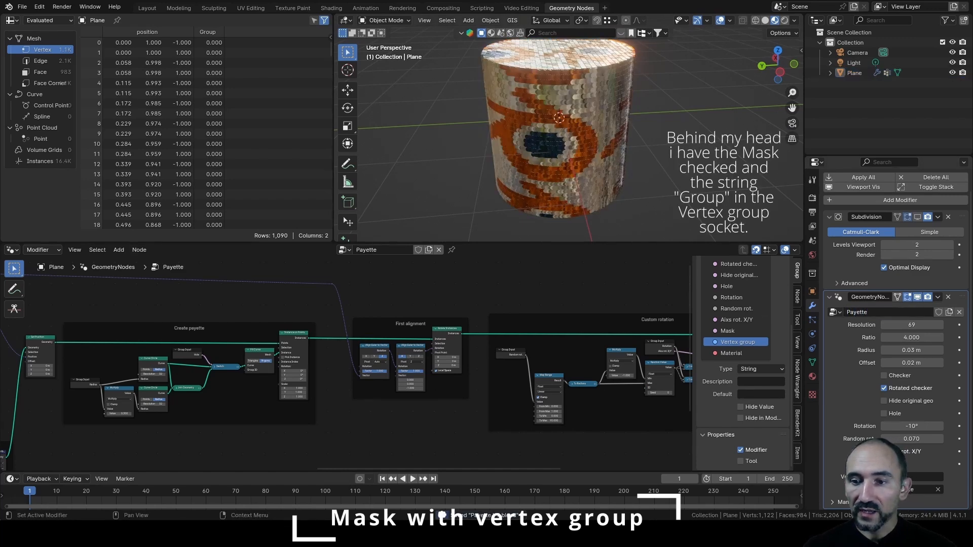
click(884, 464)
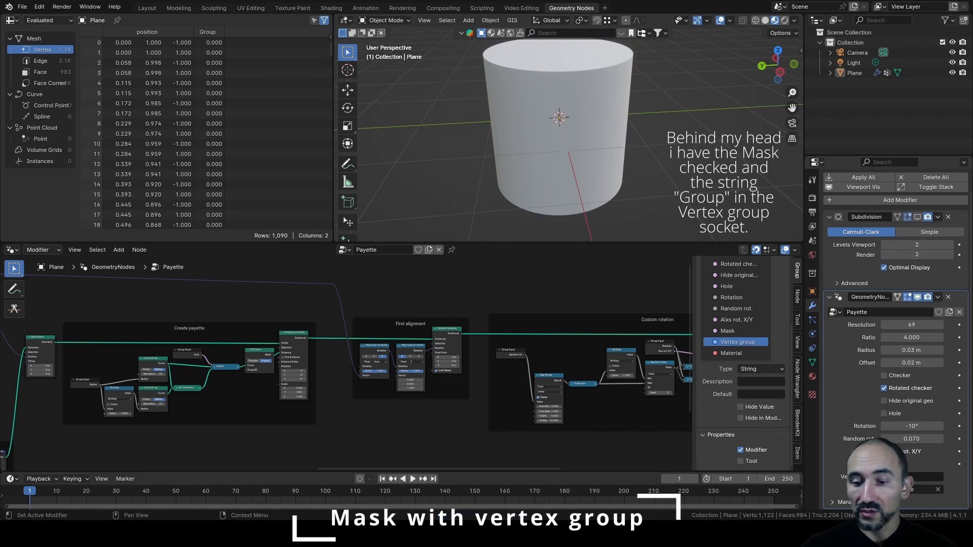
key(Return)
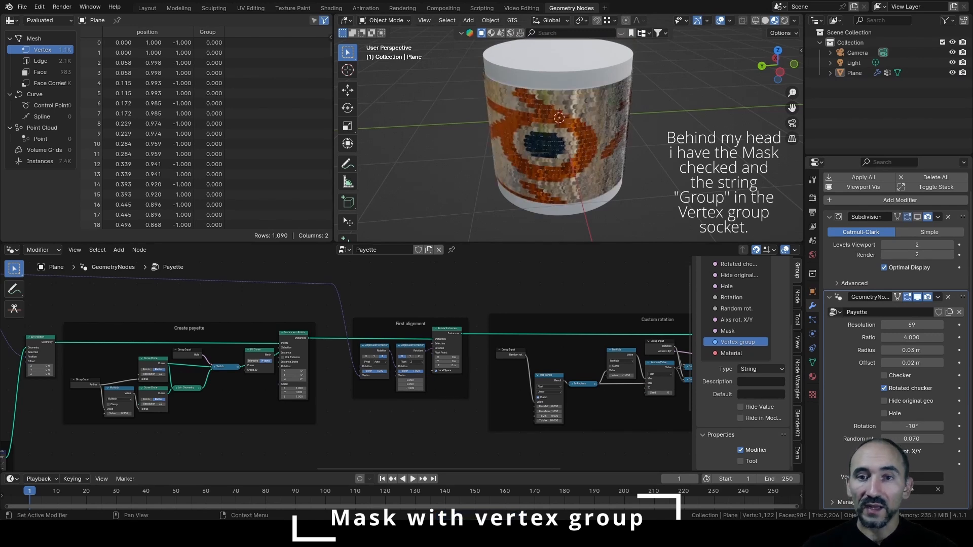
Examine the sequin discs on the masked band of the cylinder up close.
scroll(678, 124, up, 3)
middle_drag(677, 123, 545, 94)
click(546, 94)
click(672, 102)
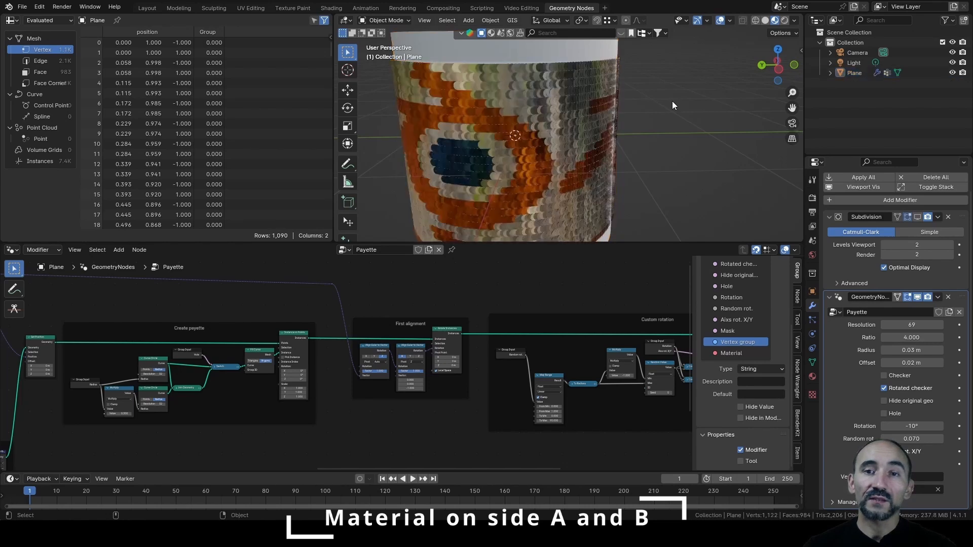
click(546, 112)
click(643, 99)
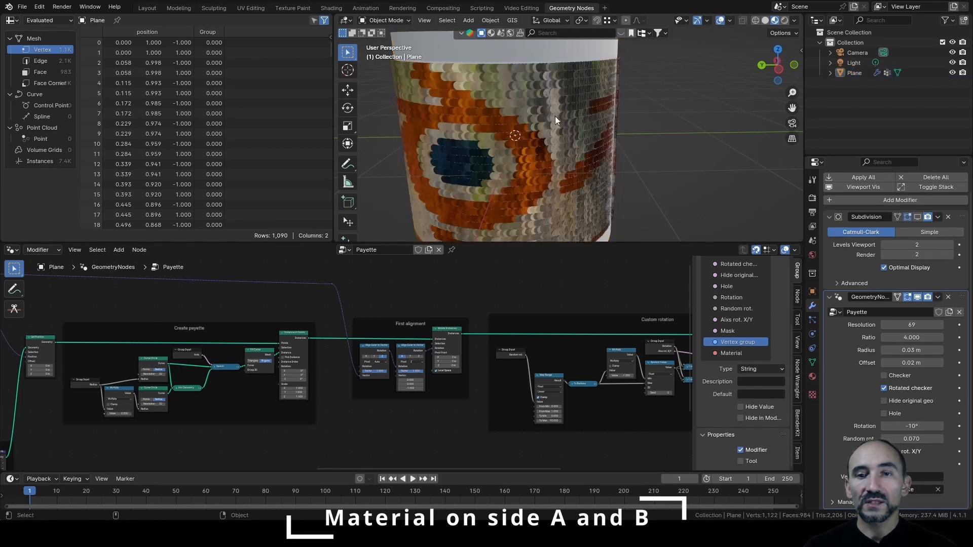
middle_drag(555, 117, 540, 134)
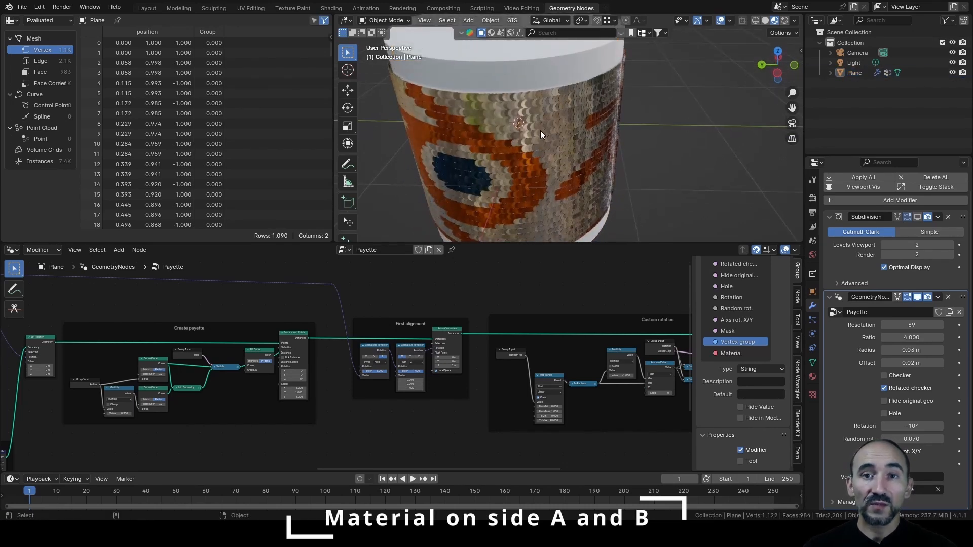
In the Shading workspace, link the Add node's Result to a new Hue/Saturation/Value node's Hue and set its Saturation to 0.54.
click(332, 7)
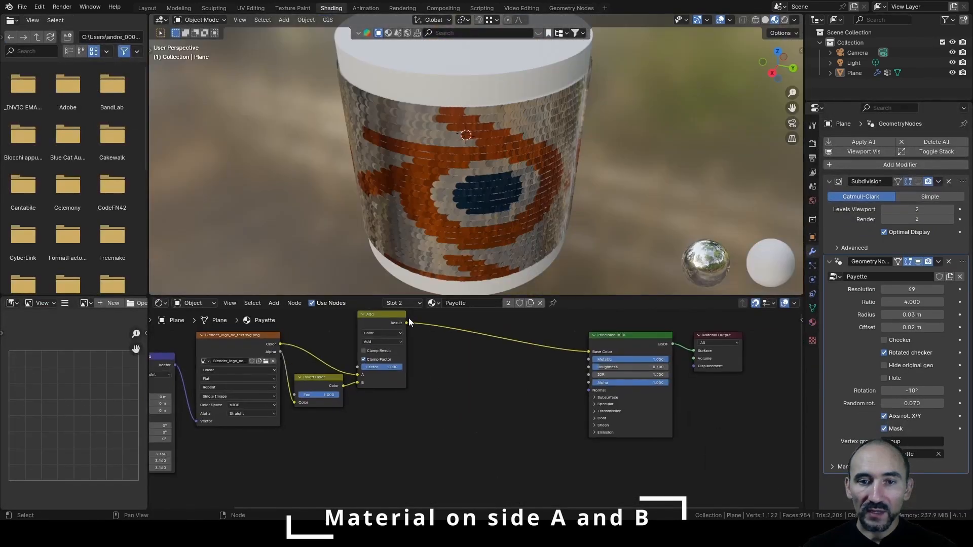
drag(409, 322, 445, 413)
text(hue)
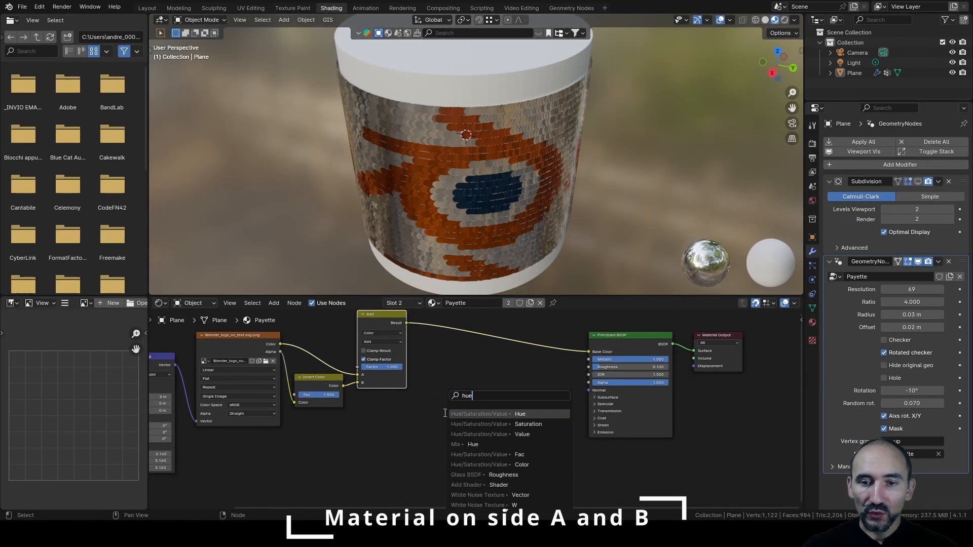
key(Return)
scroll(444, 412, up, 1)
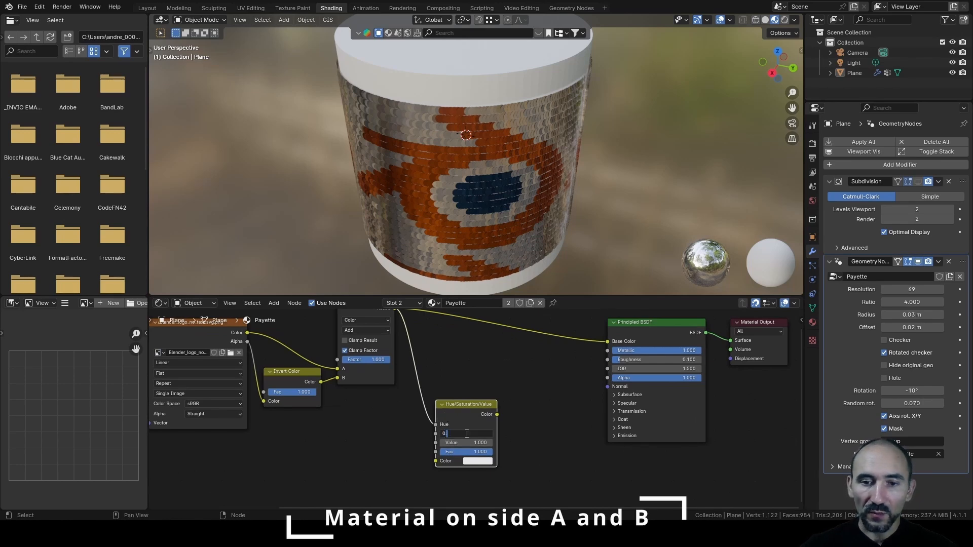
text(54)
key(Return)
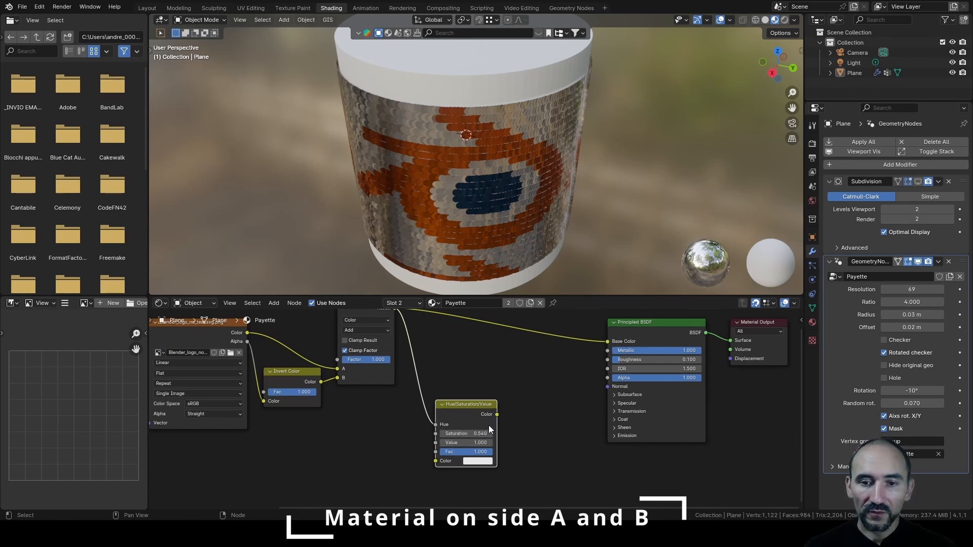
Duplicate the Principled BSDF node and place the copy below the original.
ctrl+scroll(450, 345, right, 5)
click(458, 350)
scroll(406, 409, down, 2)
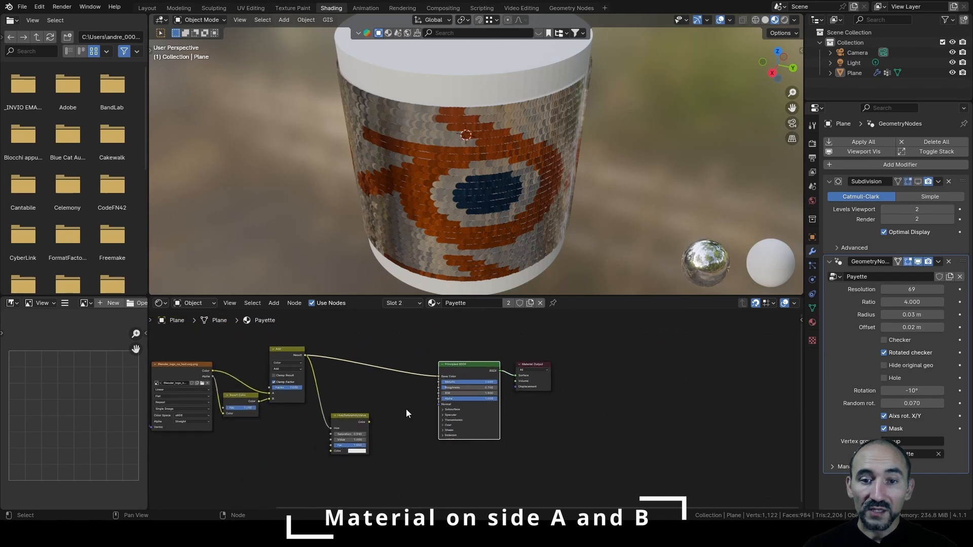
middle_drag(406, 409, 407, 332)
key(shift+d)
click(401, 420)
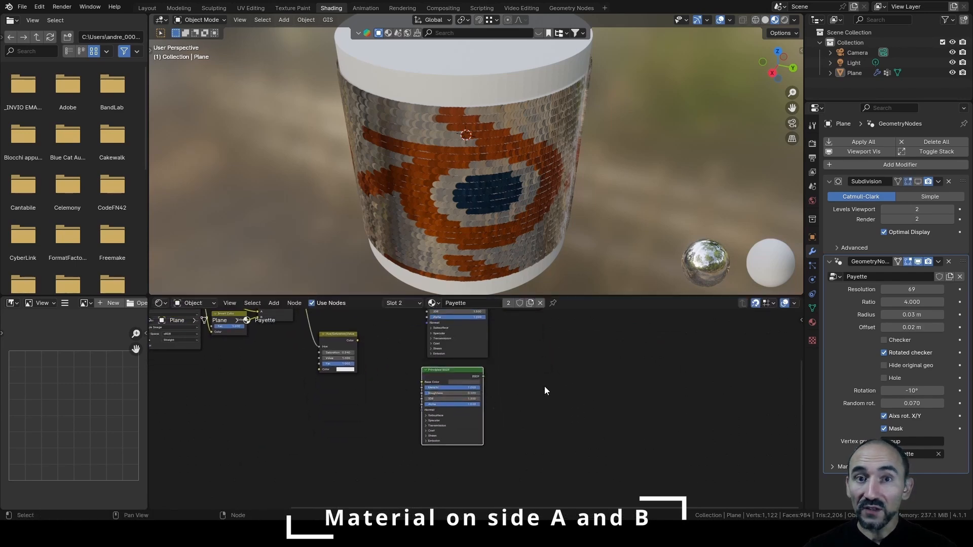
Move the Material Output farther from the Principled BSDF nodes and add a Mix Shader node between them.
middle_drag(544, 388, 481, 428)
drag(457, 330, 581, 339)
key(F3)
text(mix shade)
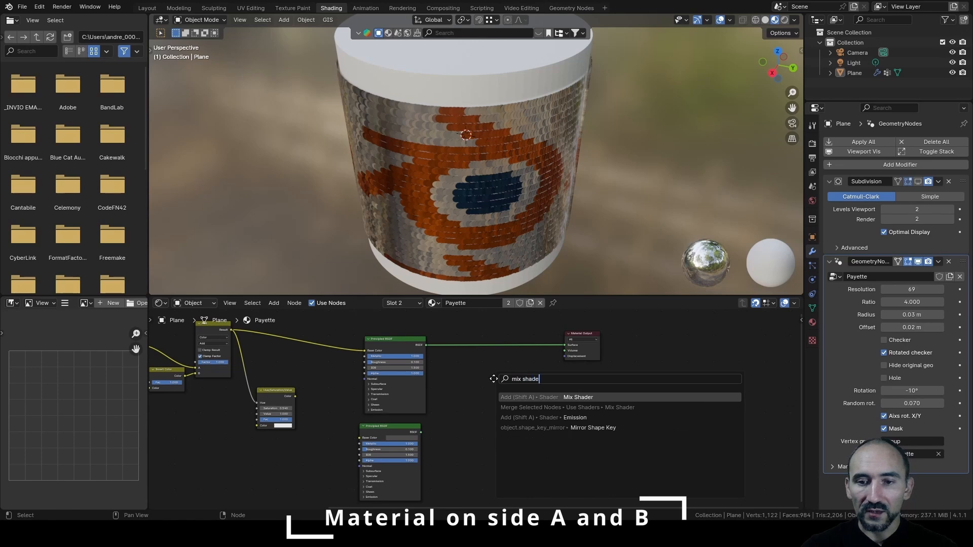
key(Return)
click(469, 327)
Link the original and duplicate Principled BSDFs to the Mix Shader's two Shader inputs and its output to the Material Output's Surface.
scroll(462, 347, up, 4)
drag(408, 386, 458, 353)
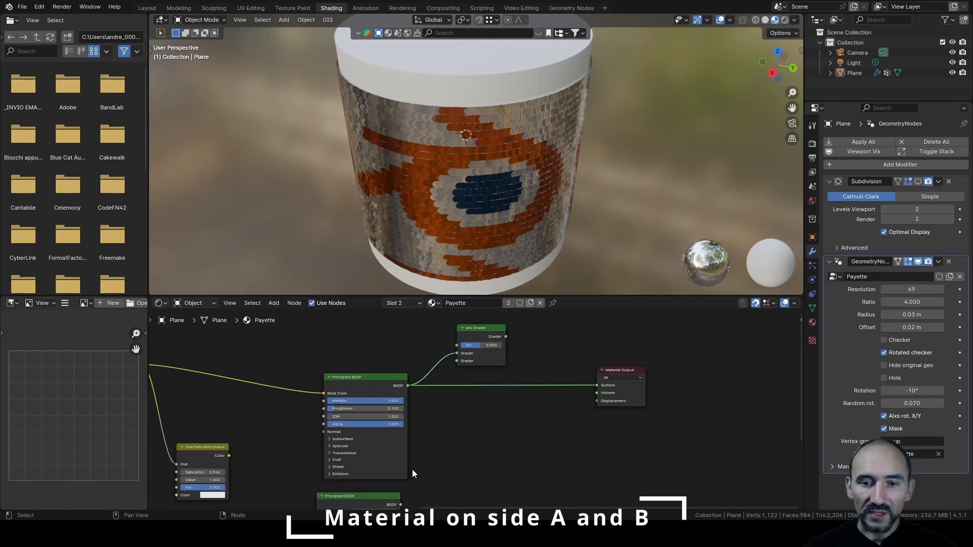
drag(400, 505, 457, 361)
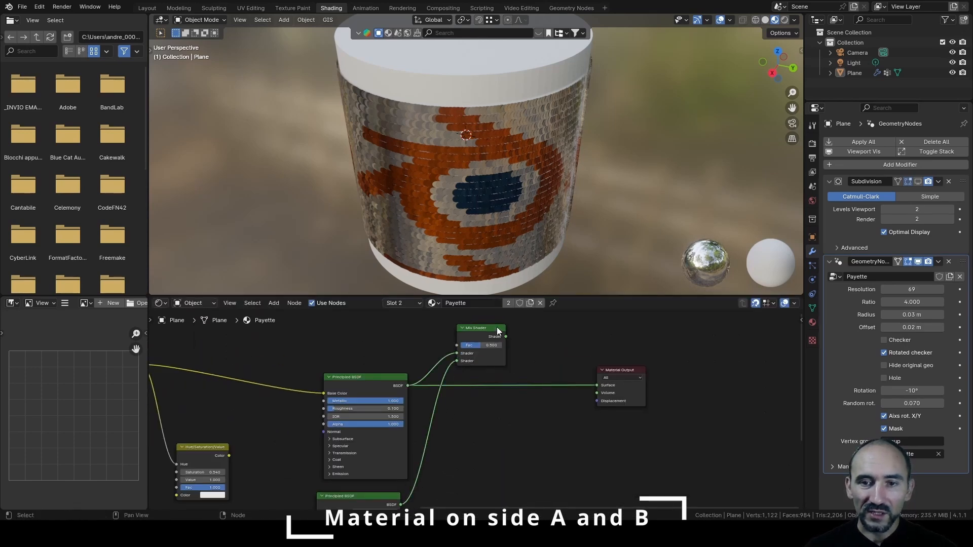
drag(506, 337, 597, 385)
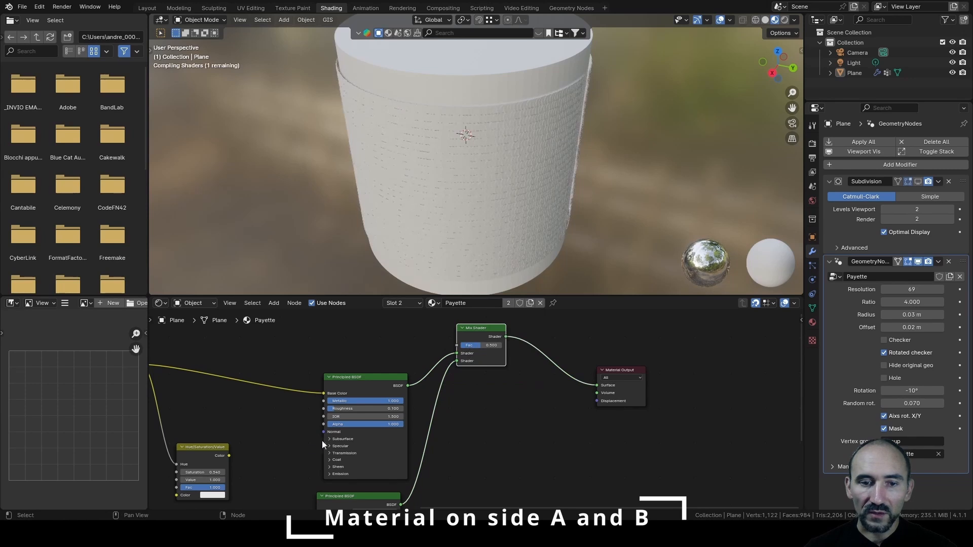
Link the Hue/Saturation/Value Color to the duplicate Principled BSDF's Base Color, move that node beside it and save the file.
middle_drag(321, 440, 407, 363)
drag(314, 379, 409, 436)
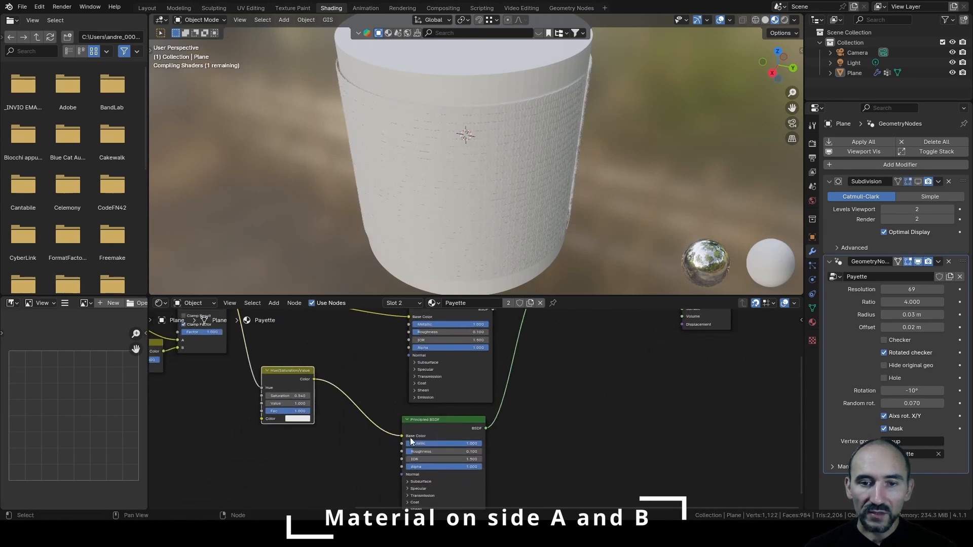
middle_drag(352, 392, 347, 432)
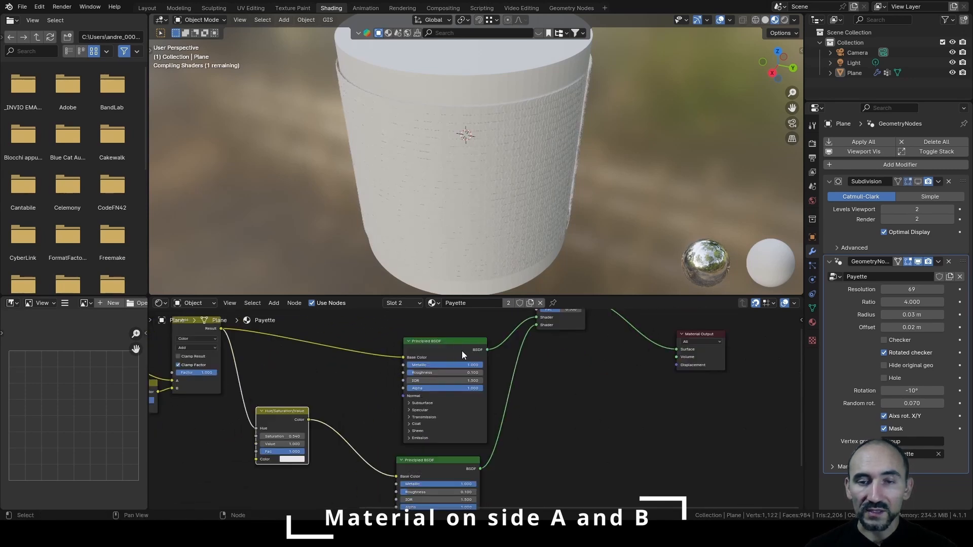
key(g)
click(449, 461)
click(576, 445)
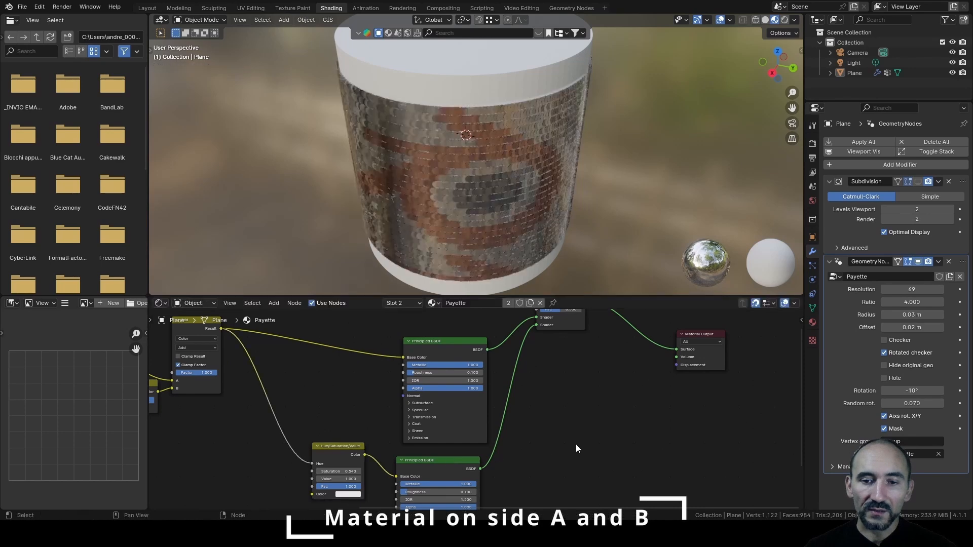
key(ctrl+s)
Add a Geometry node, connect its Backfacing output to the Mix Shader's Fac and save the file.
middle_drag(570, 350, 637, 423)
scroll(634, 384, up, 5)
scroll(380, 390, down, 3)
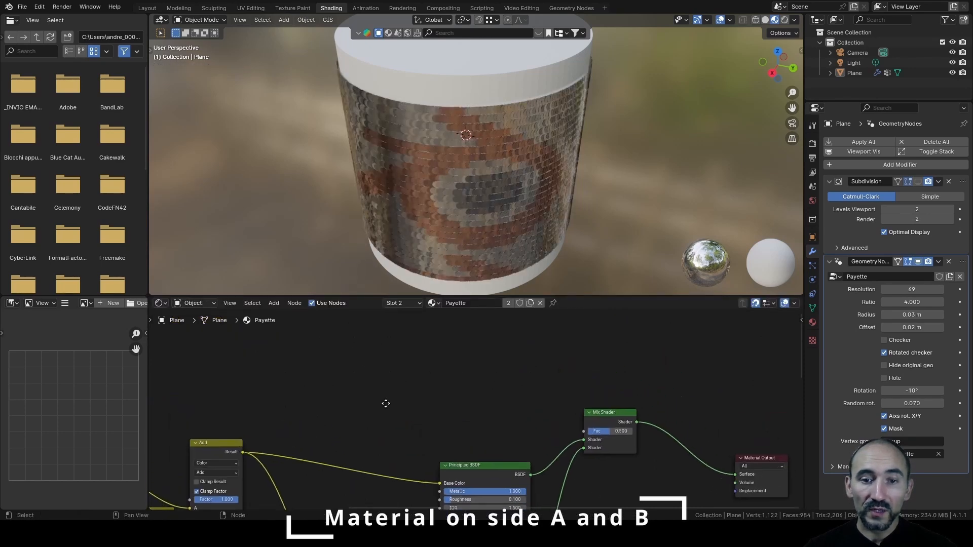
key(F3)
text(geom)
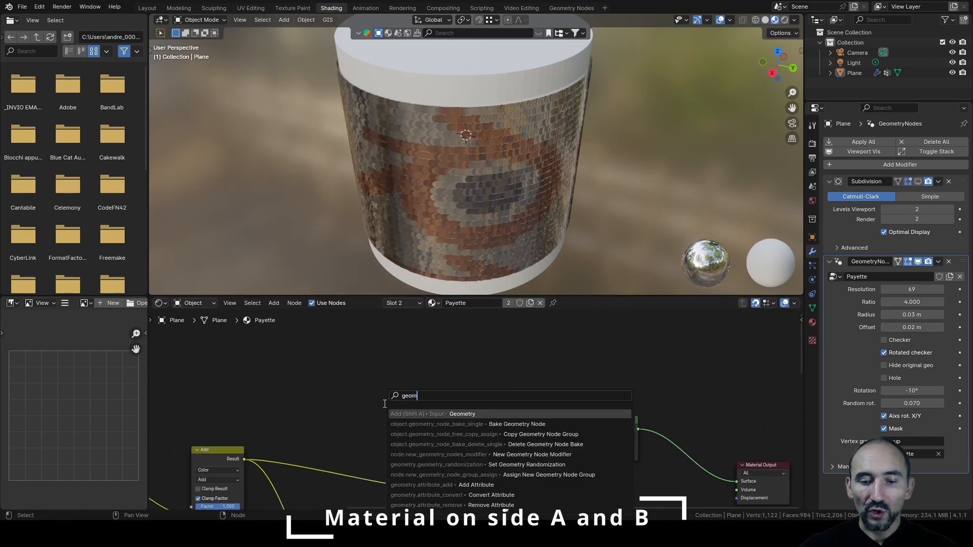
key(Return)
click(408, 370)
scroll(472, 409, up, 3)
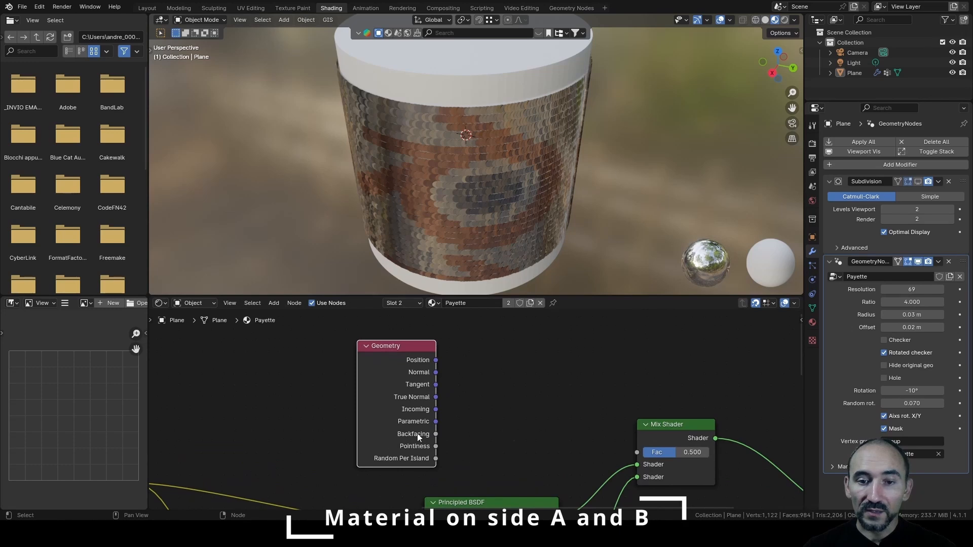
drag(436, 433, 638, 452)
scroll(460, 408, down, 2)
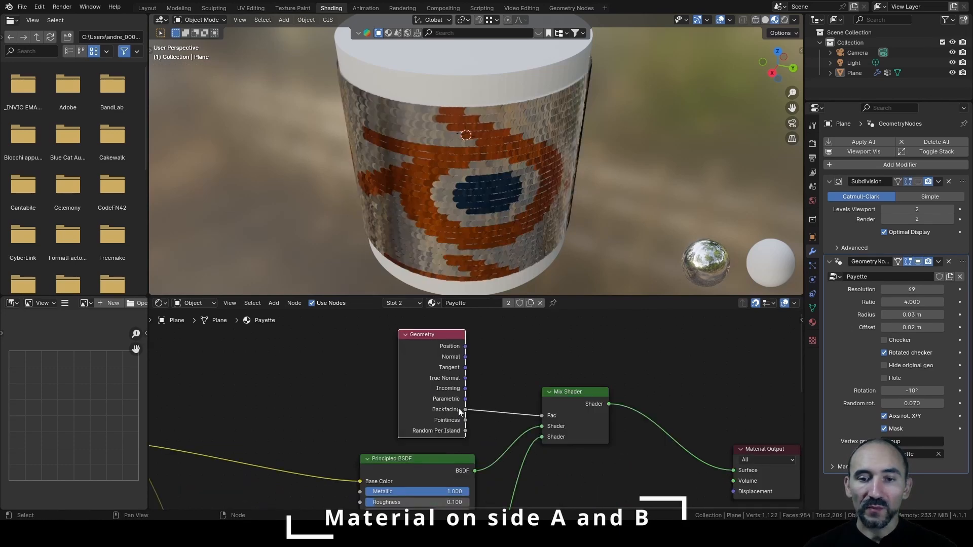
key(ctrl+s)
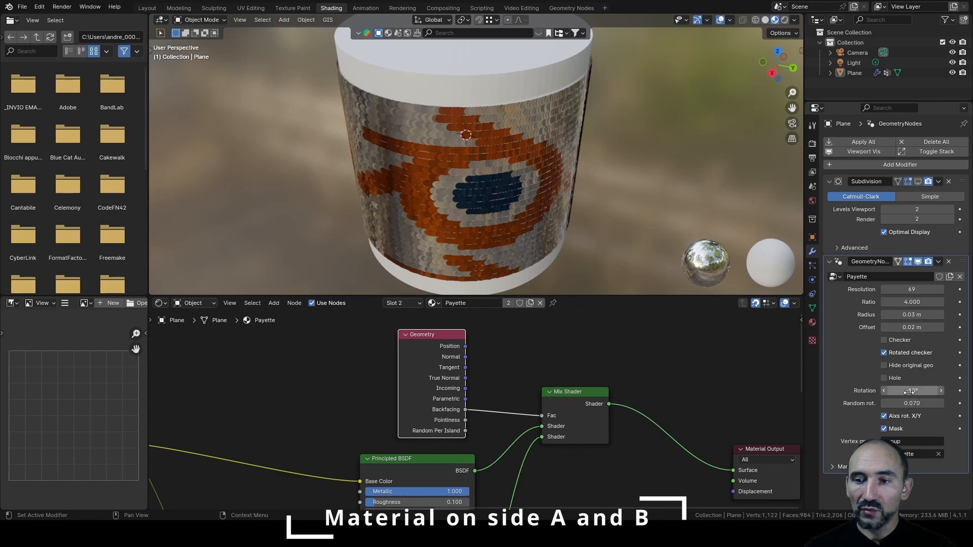
Set the Payette modifier's Rotation to -185° and view the discs' reverse side.
drag(912, 391, 824, 390)
mouse_move(590, 220)
middle_down()
mouse_move(773, 181)
mouse_move(562, 215)
mouse_move(600, 221)
middle_up()
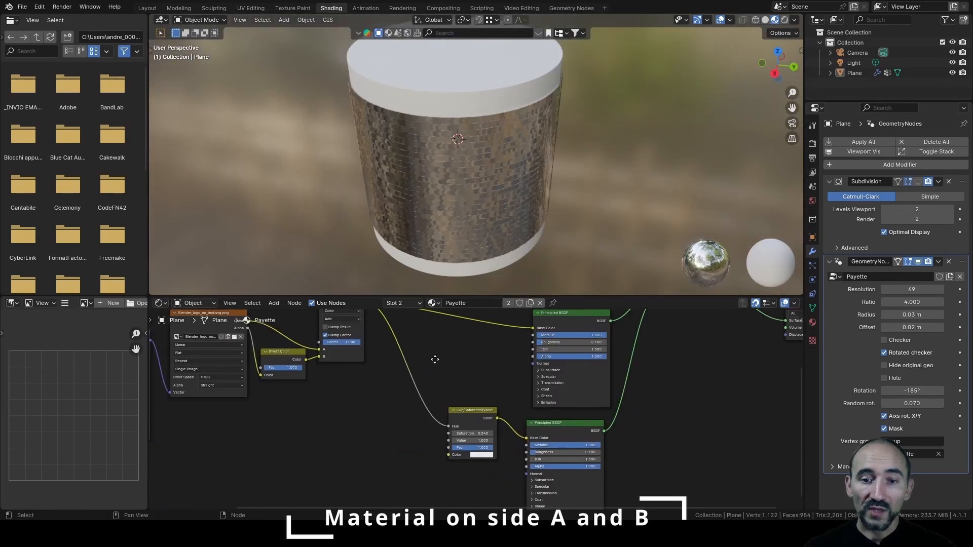
Connect the Add node's Result output to the Color input of the Hue/Saturation/Value node.
middle_drag(437, 379, 468, 394)
scroll(468, 432, up, 1)
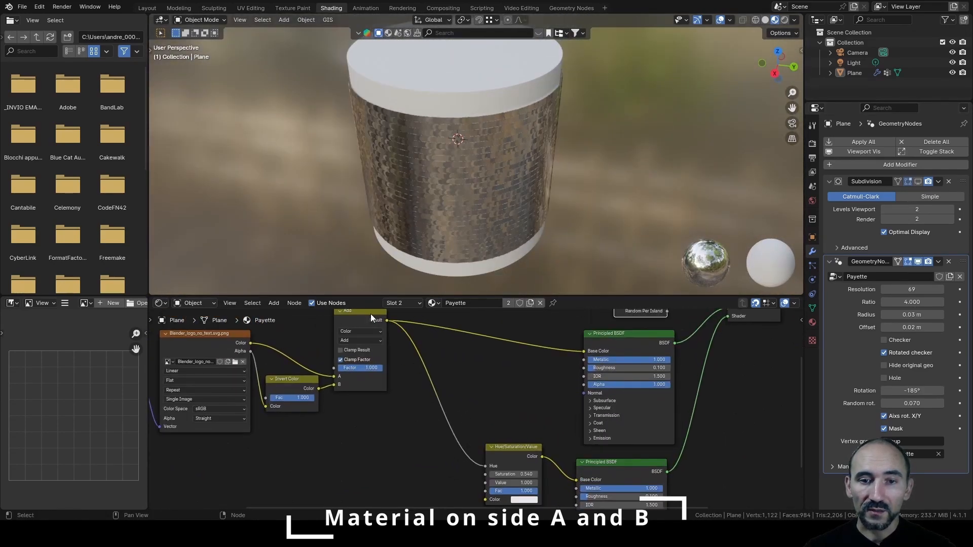
click(374, 321)
scroll(488, 479, up, 2)
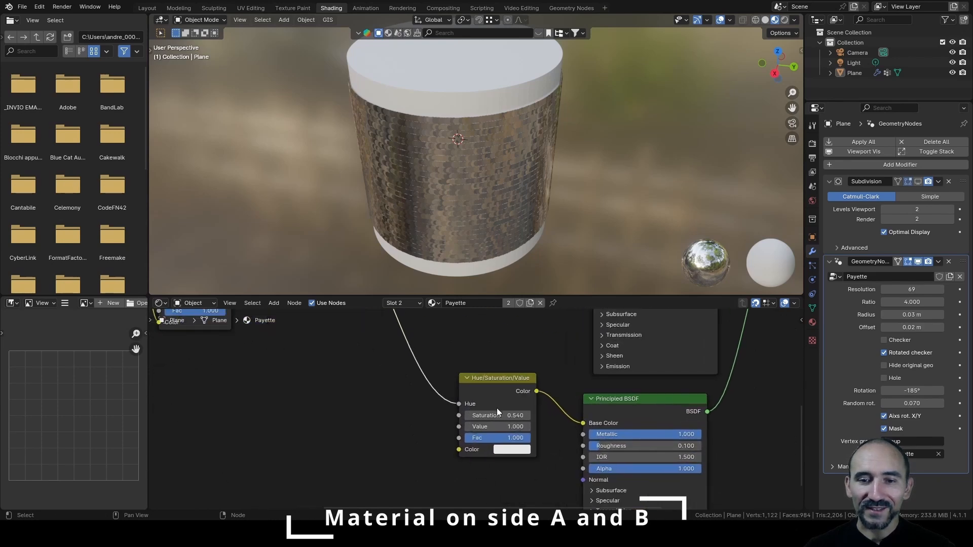
scroll(439, 378, down, 2)
middle_drag(437, 355, 454, 420)
scroll(454, 419, down, 3)
drag(383, 322, 474, 493)
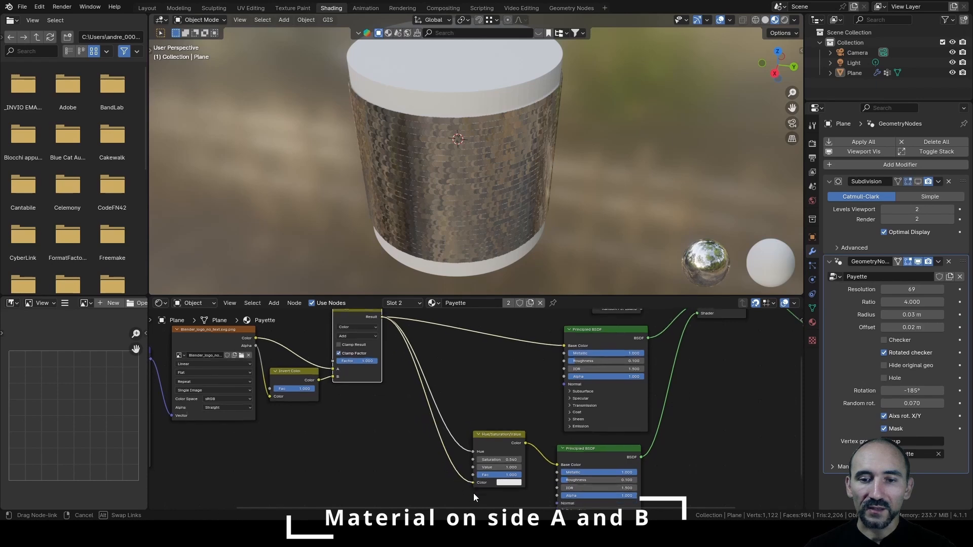
drag(382, 314, 504, 474)
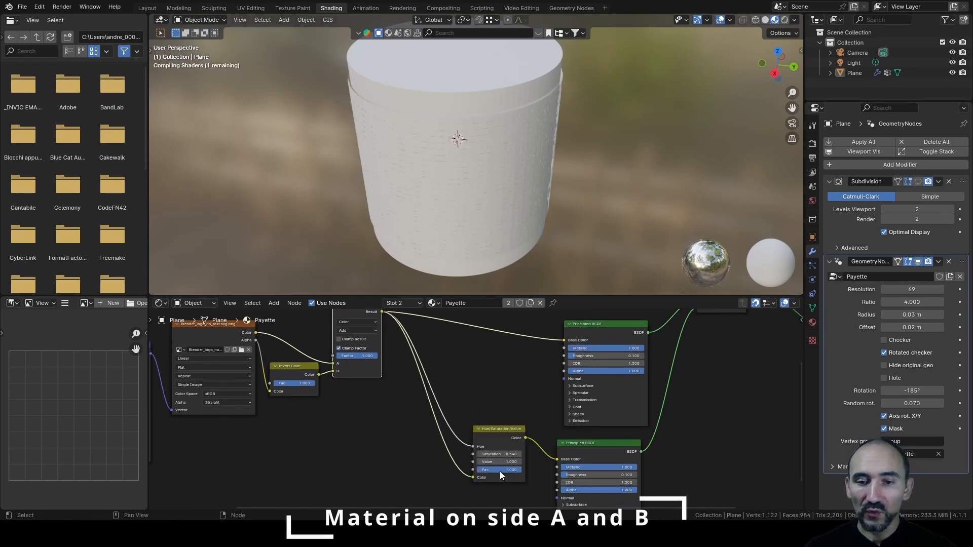
Cut the link into the Hue/Saturation/Value node's Hue input and set Hue to 1.000.
scroll(499, 466, up, 3)
middle_drag(486, 456, 436, 400)
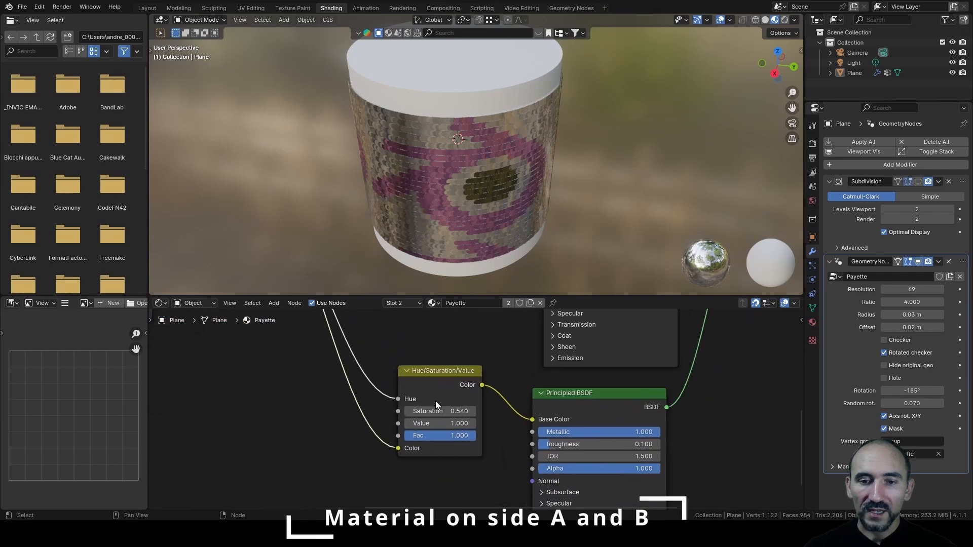
ctrl+right_drag(380, 412, 380, 412)
double_click(441, 399)
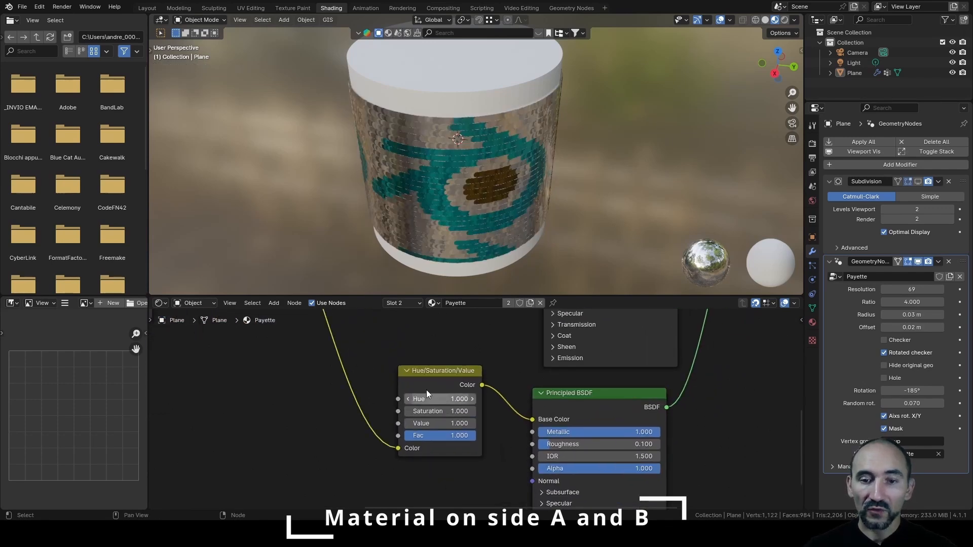
key(Return)
Set the Payette modifier's Rotation to -10° and the Mapping node's Location X to 0.11 m.
scroll(501, 361, down, 5)
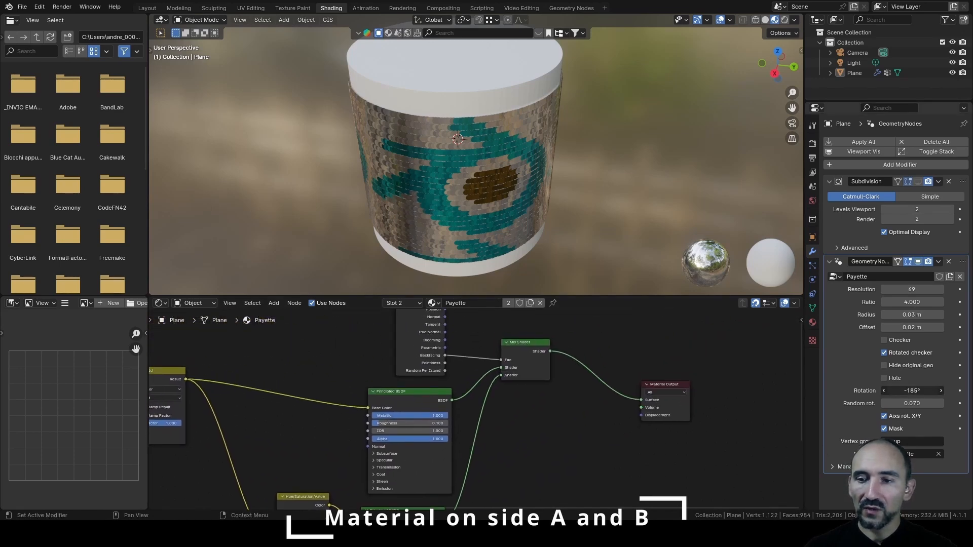
drag(912, 391, 972, 391)
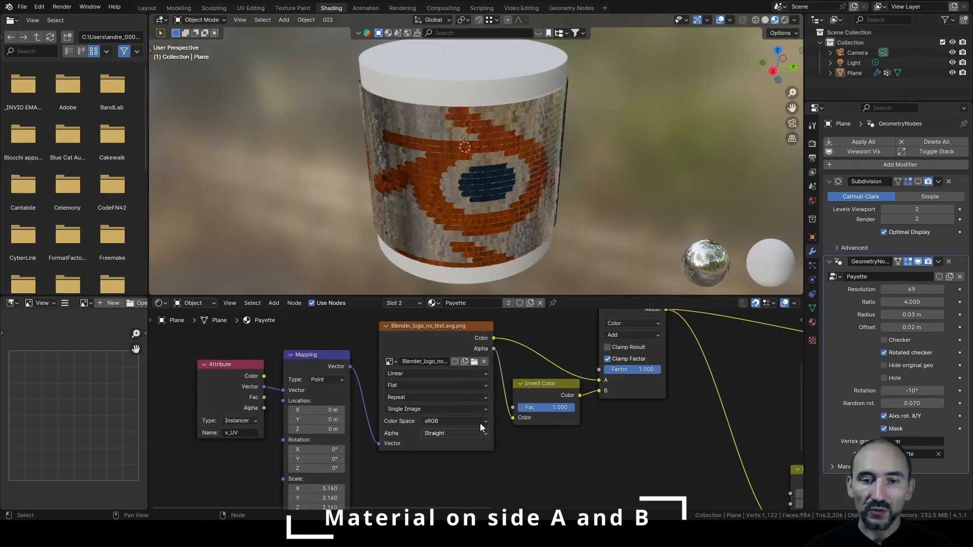
middle_drag(388, 425, 485, 425)
scroll(480, 424, up, 1)
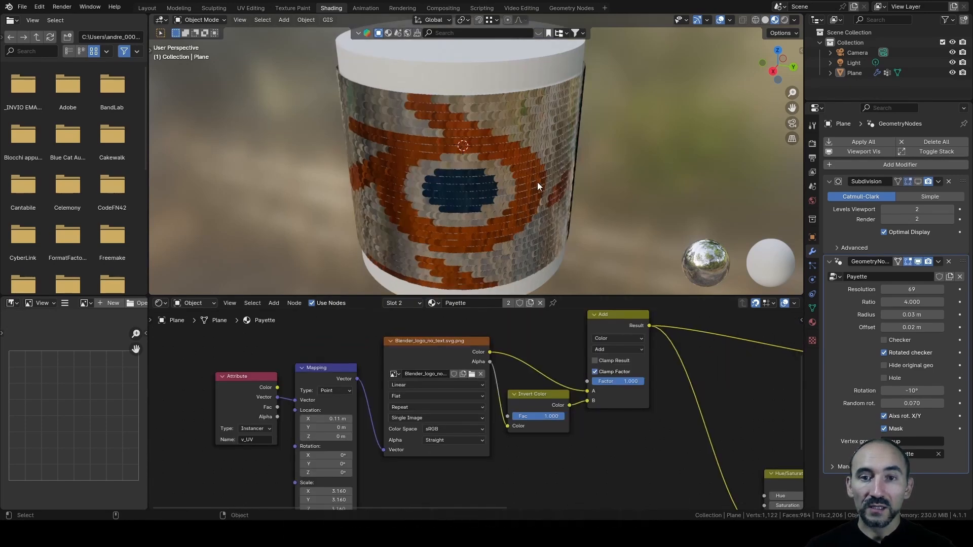
Delete all faces of the cylinder's mesh in Edit Mode.
middle_drag(537, 182, 576, 183)
click(519, 139)
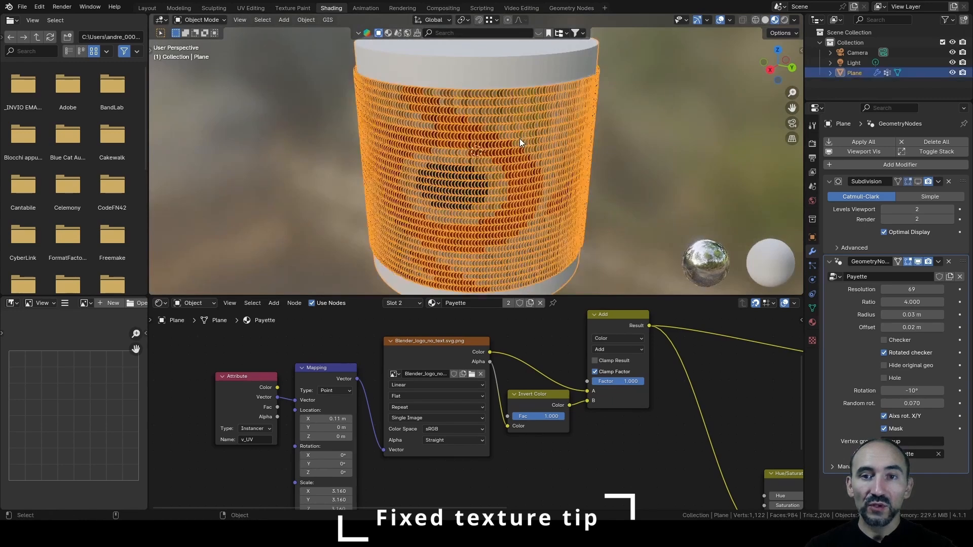
scroll(515, 145, down, 3)
key(Tab)
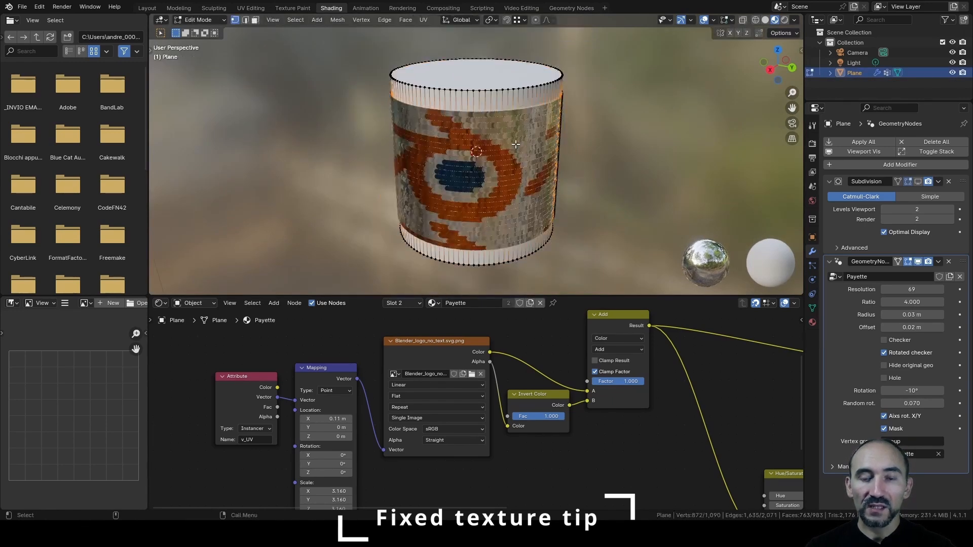
key(a)
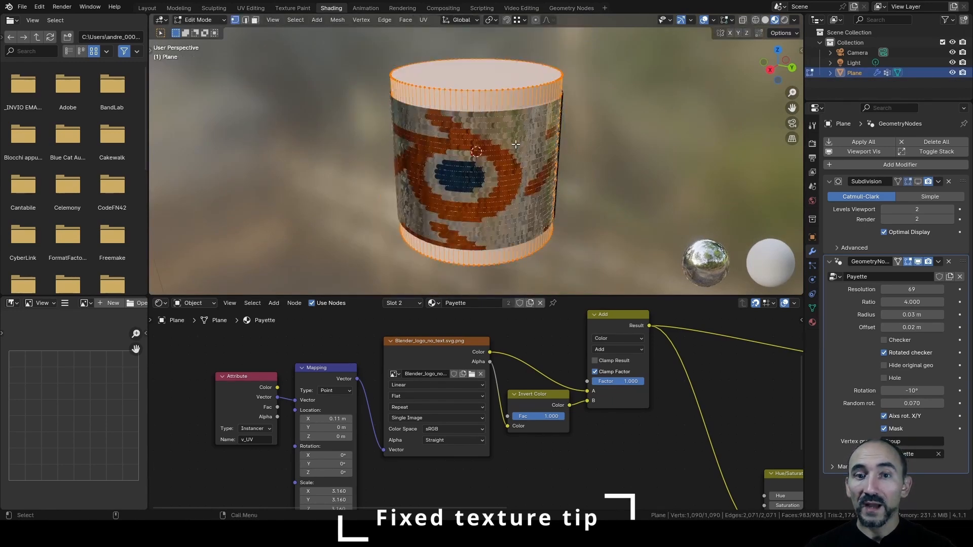
key(x)
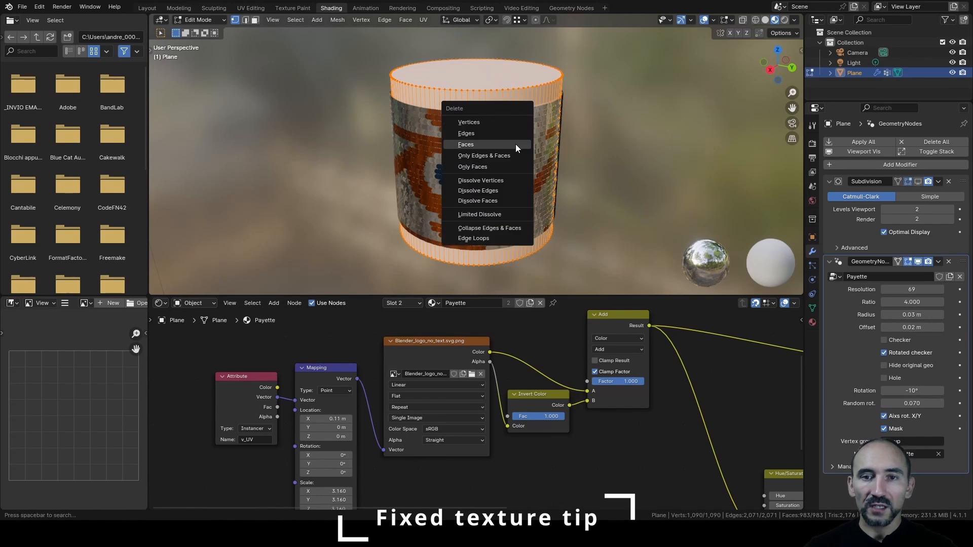
click(516, 144)
Add a 2 m plane inside the emptied mesh, unwrap its face with Unwrap and return to Object Mode.
key(shift+a)
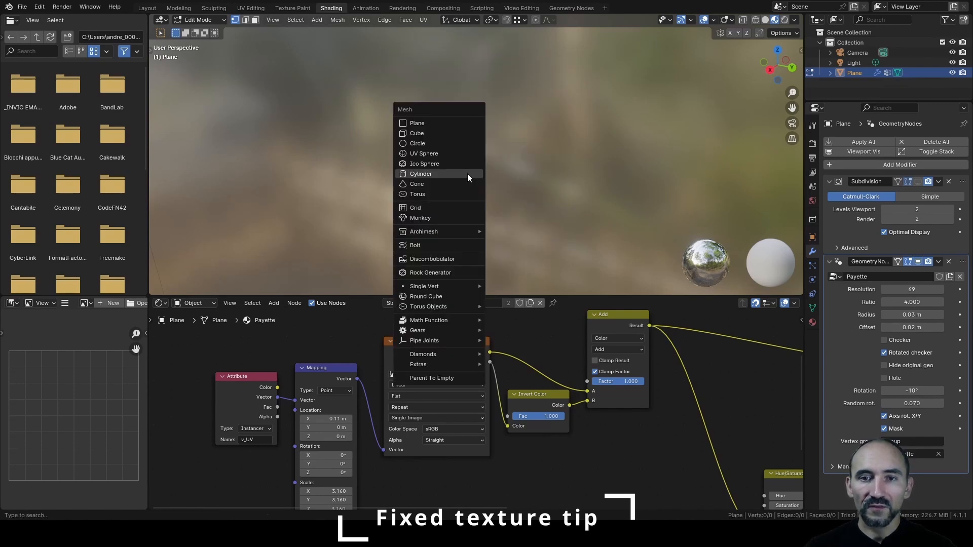
click(446, 123)
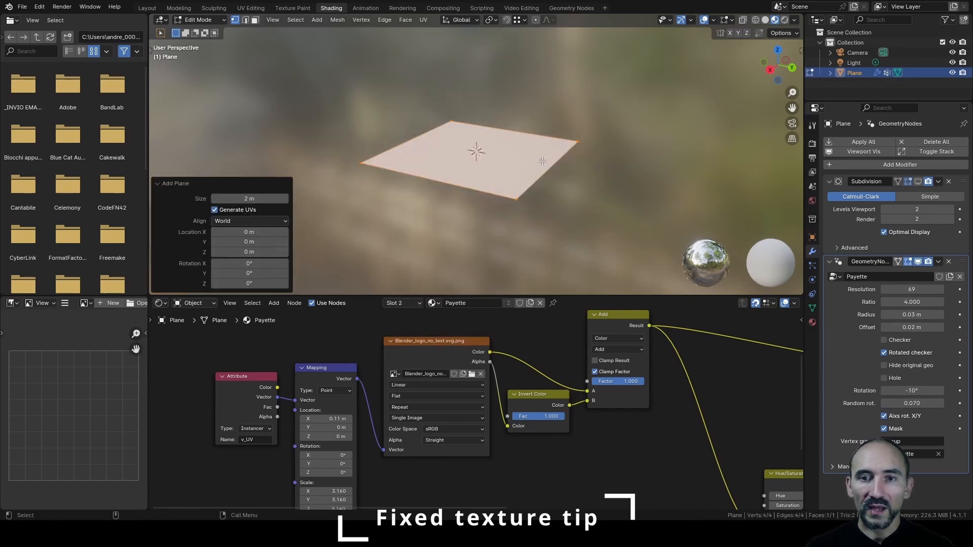
key(3)
scroll(540, 168, up, 3)
right_click(538, 184)
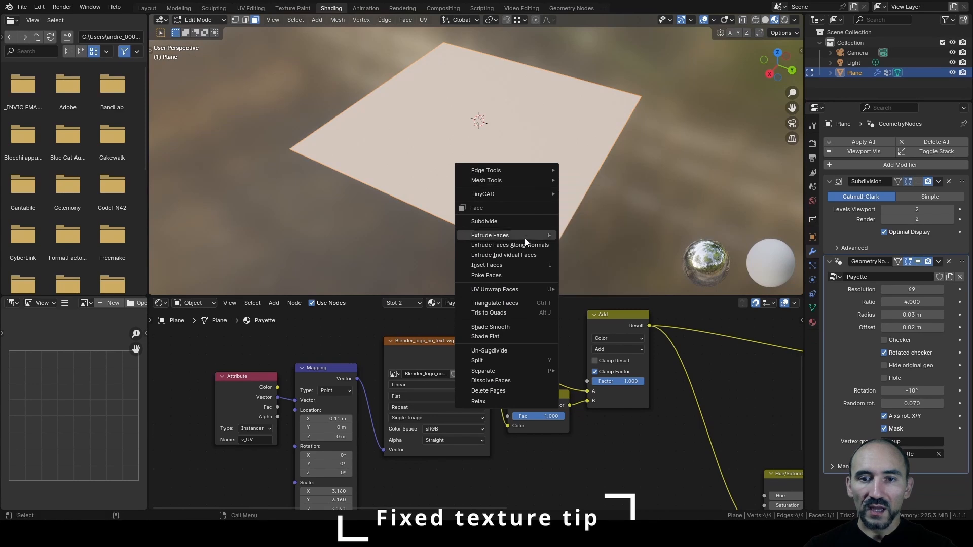
mouse_move(519, 288)
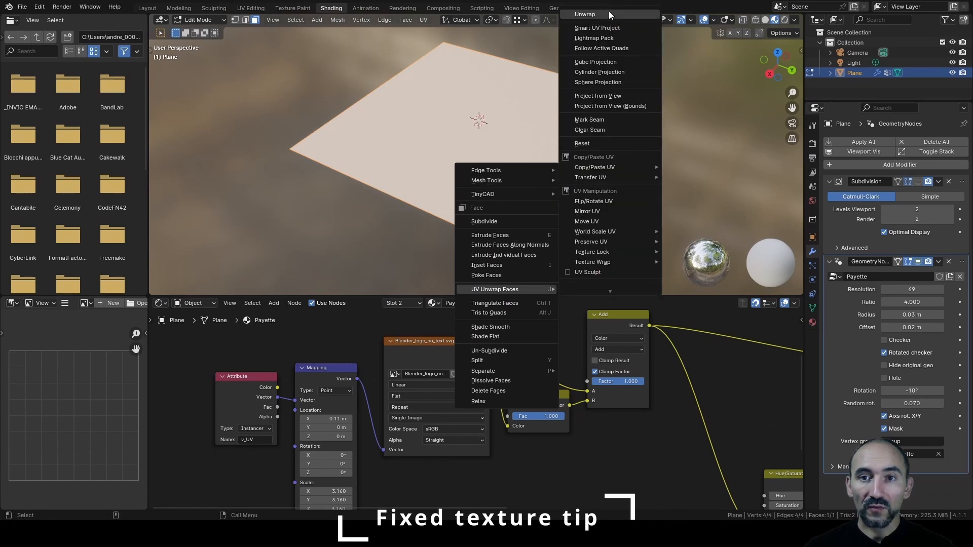
click(608, 14)
key(Tab)
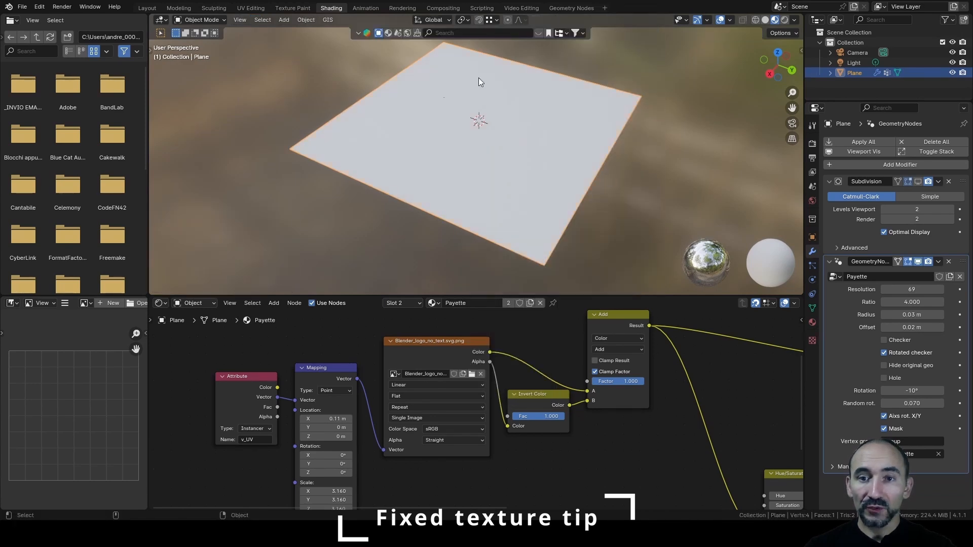
Disable the Payette modifier's Mask, set Resolution to 39, Ratio to 2.000 and Rotation to 10°, and save the file.
click(885, 429)
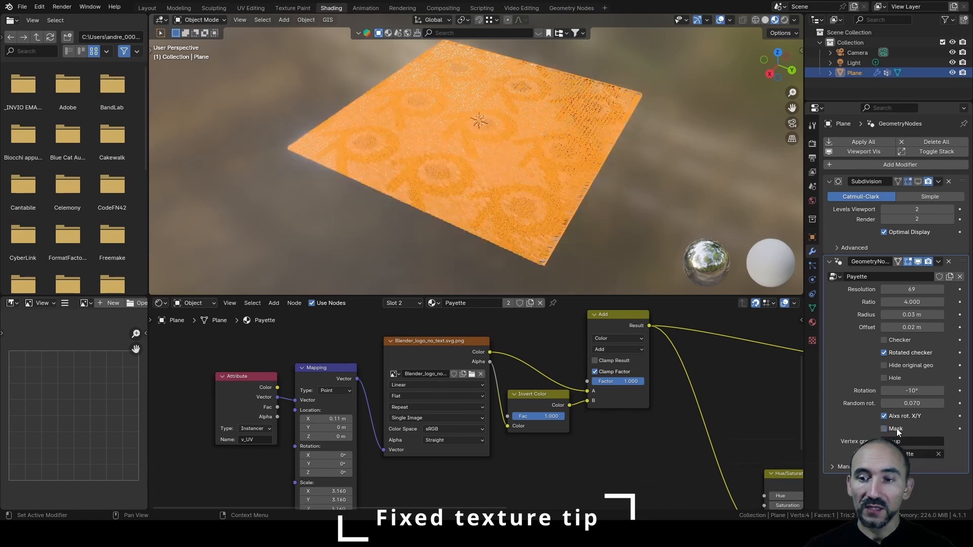
click(652, 171)
middle_drag(649, 171, 590, 163)
click(617, 188)
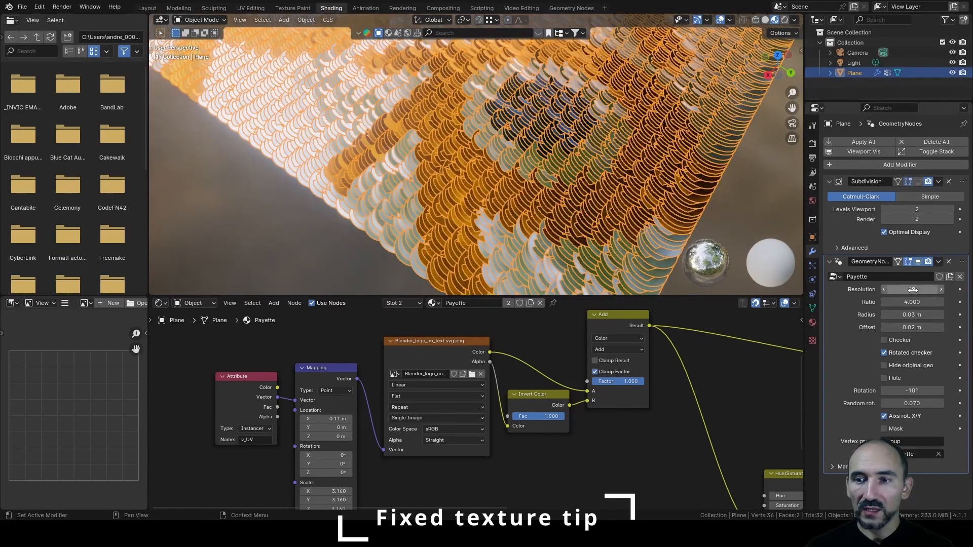
drag(913, 290, 914, 290)
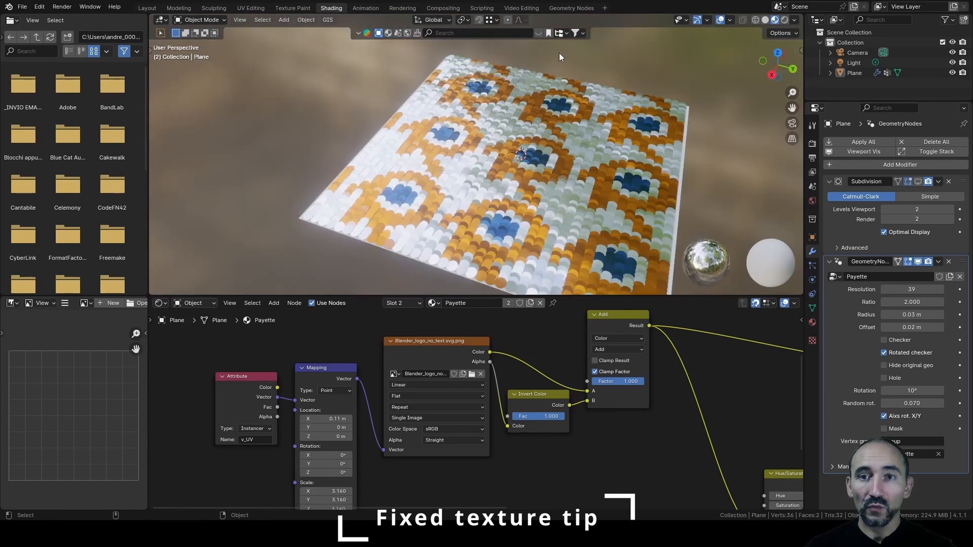
key(ctrl+s)
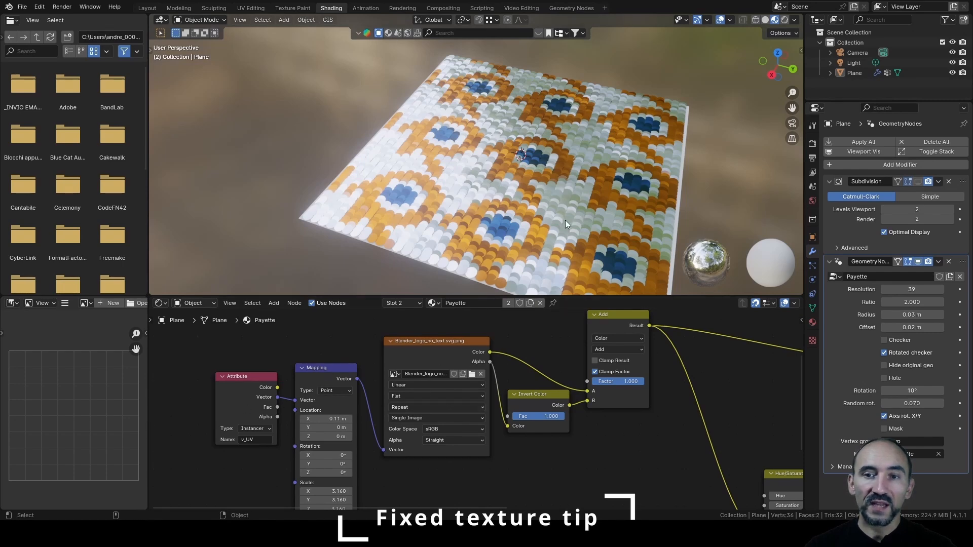
Try moving and scaling the plane's UV face in the UV Editing workspace to see the effect on the discs.
click(251, 7)
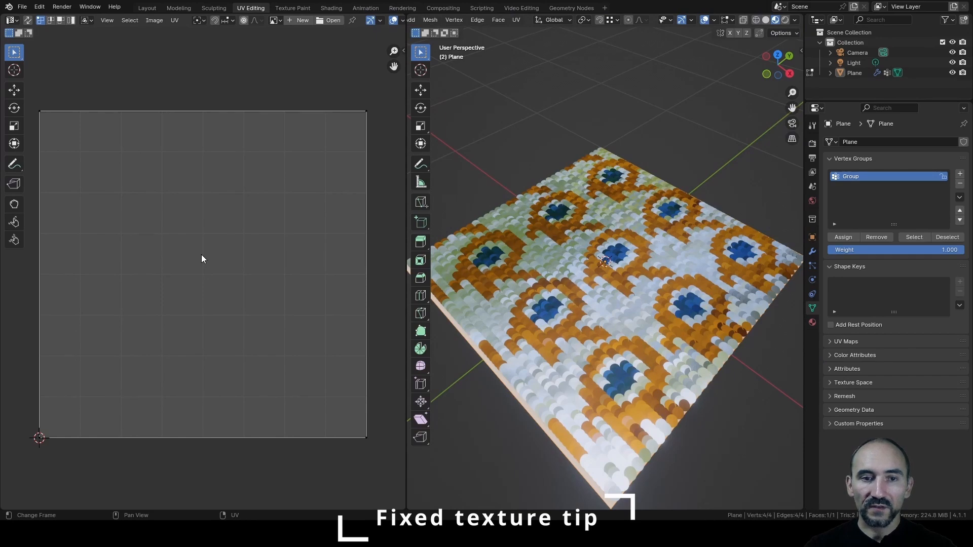
key(3)
key(a)
key(g)
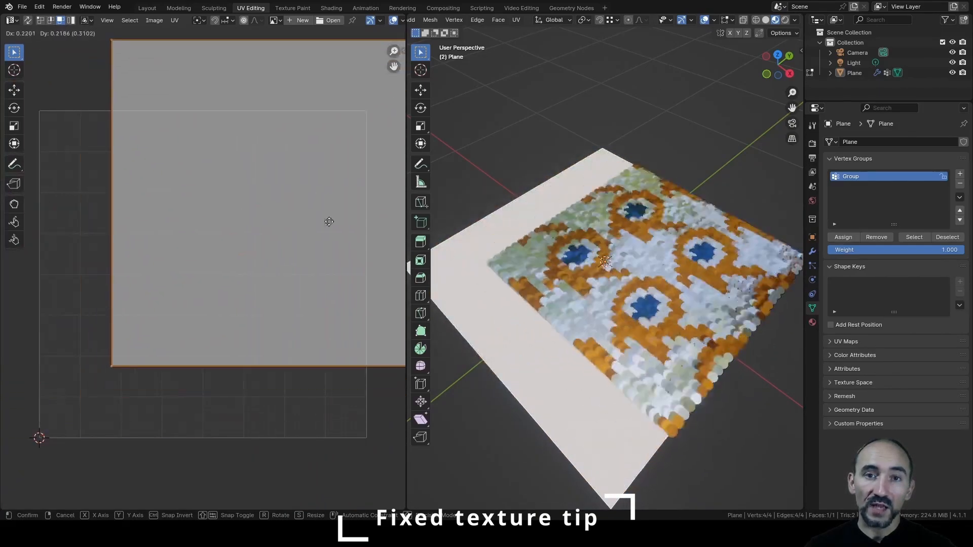
key(s)
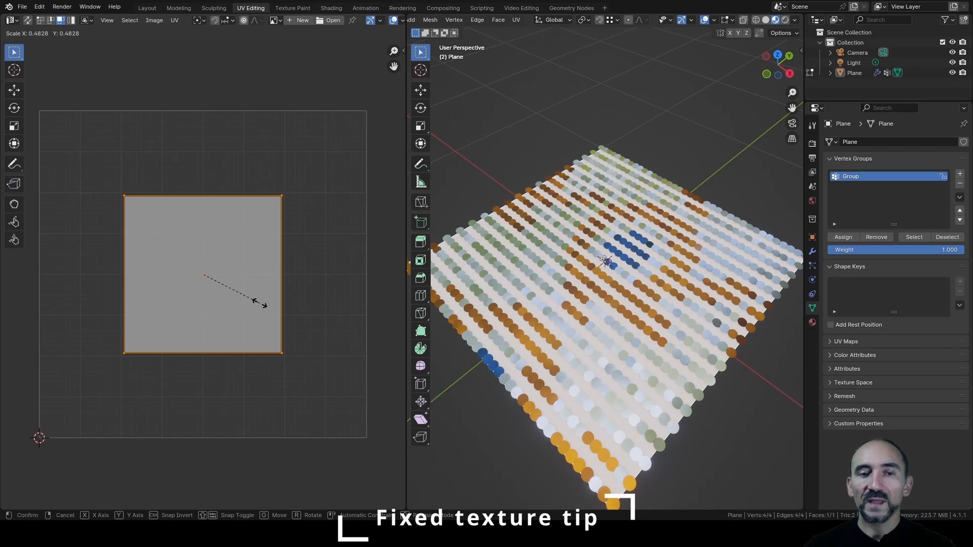
key(Escape)
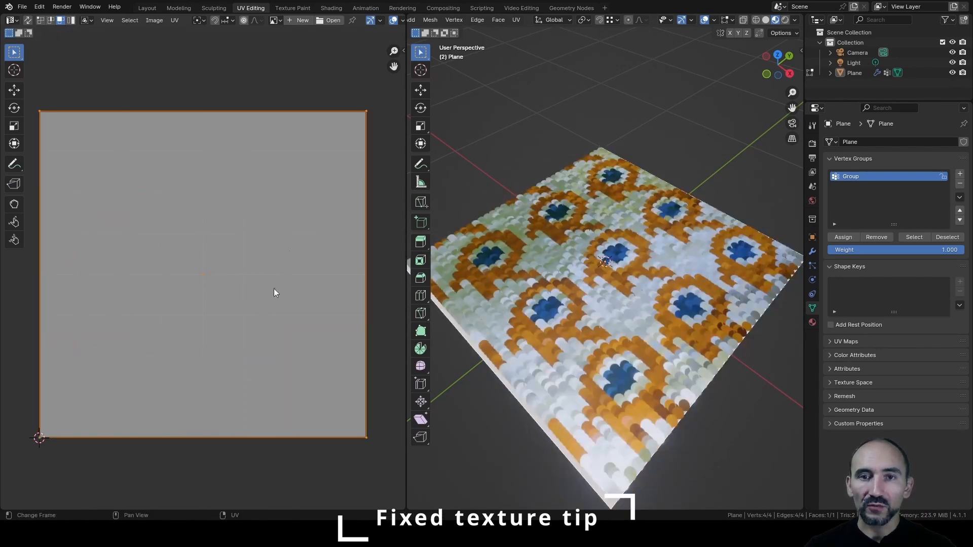
Add a Plain Axes empty in Object Mode and move it horizontally to a corner of the plane.
scroll(557, 181, up, 2)
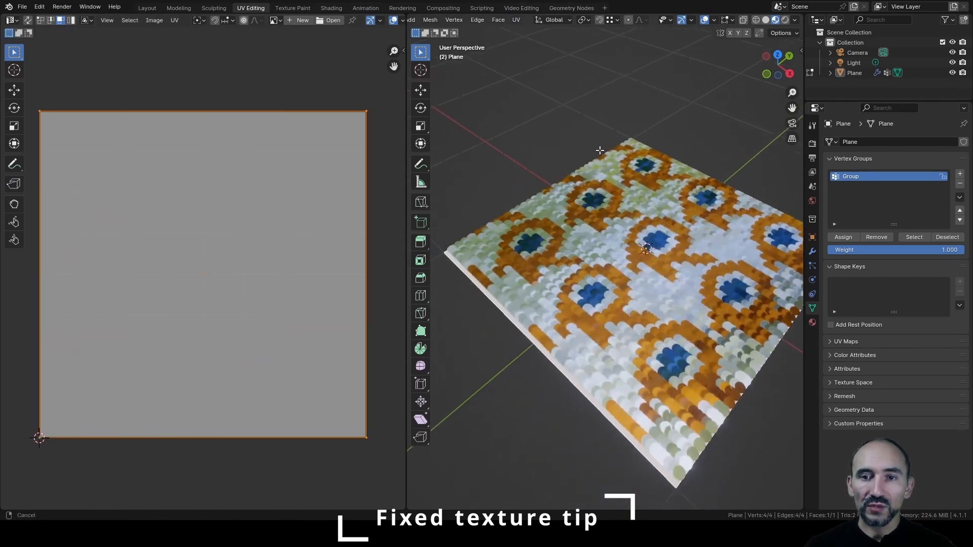
key(shift+a)
key(Escape)
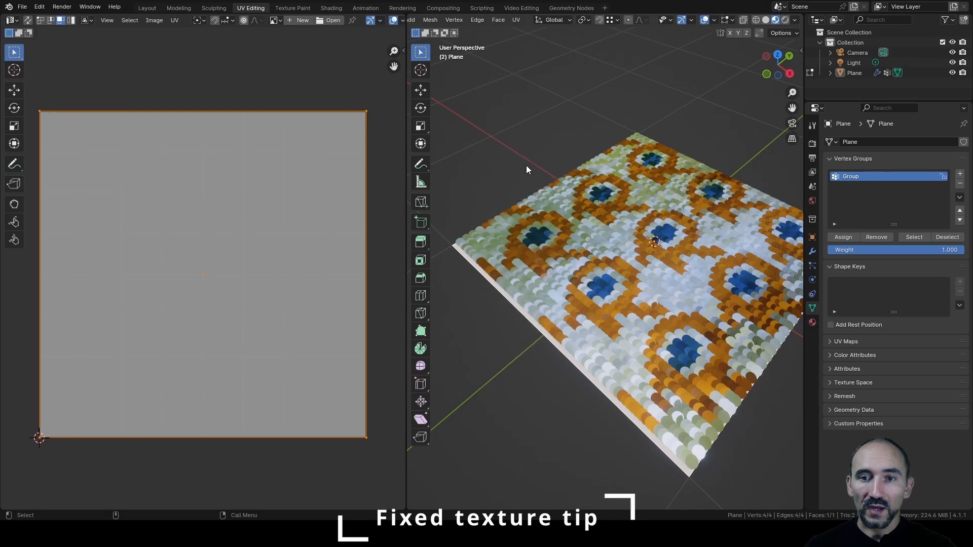
key(Tab)
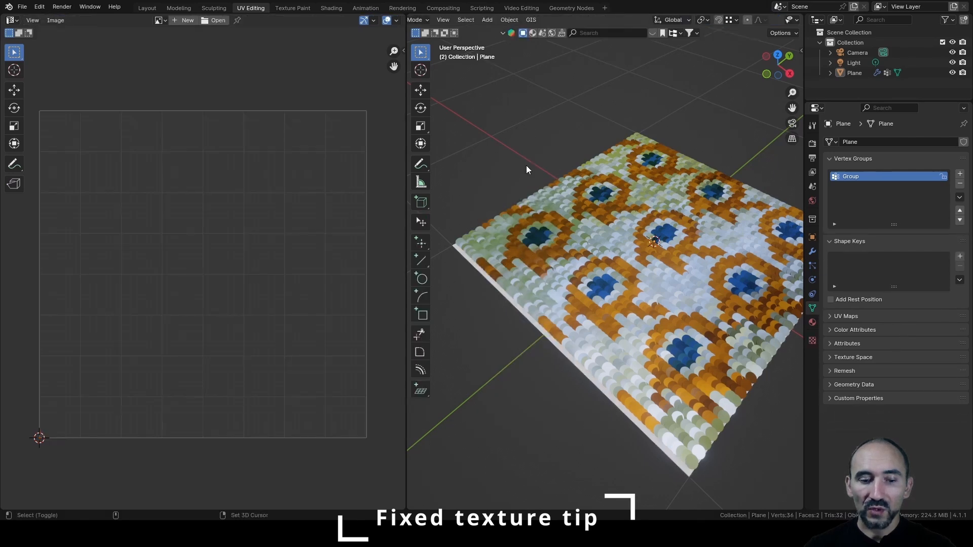
key(shift+a)
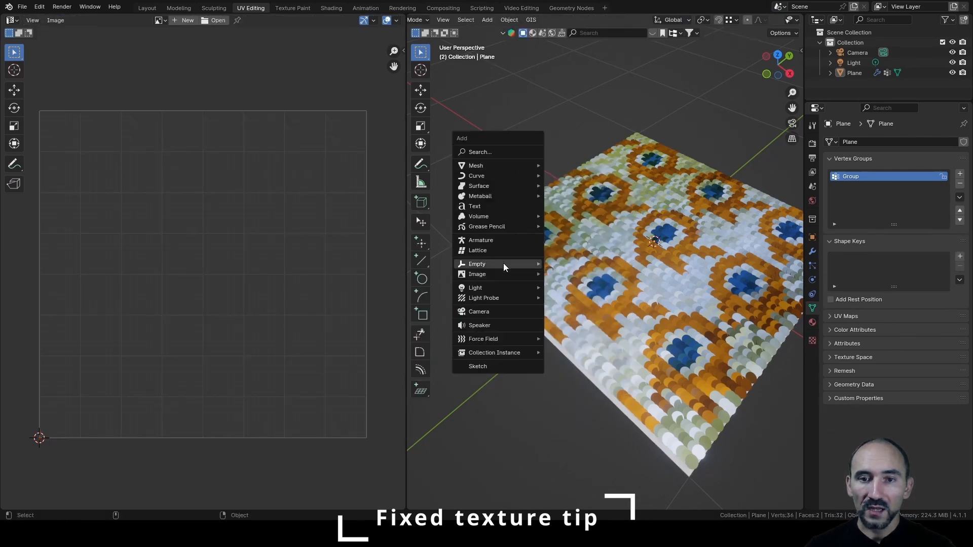
click(504, 265)
click(555, 264)
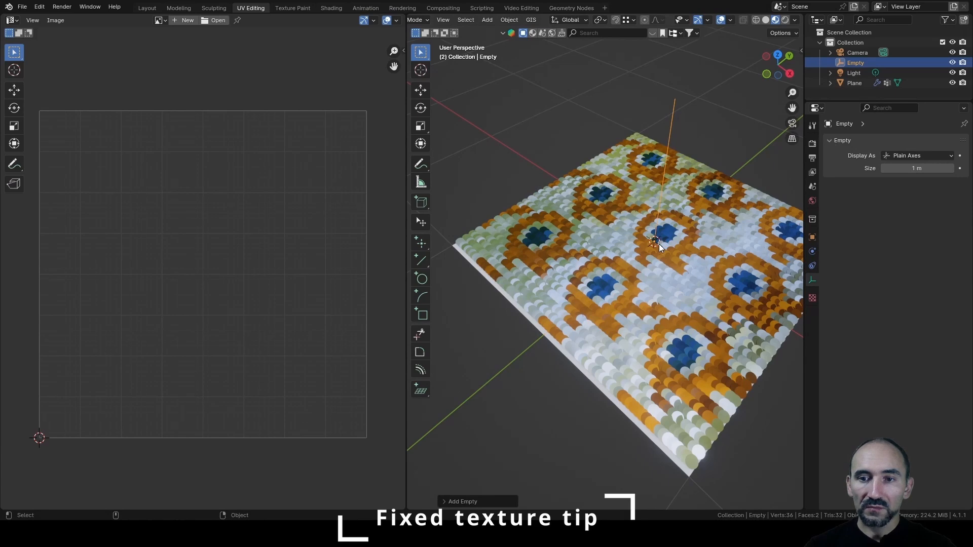
key(g)
key(shift+z)
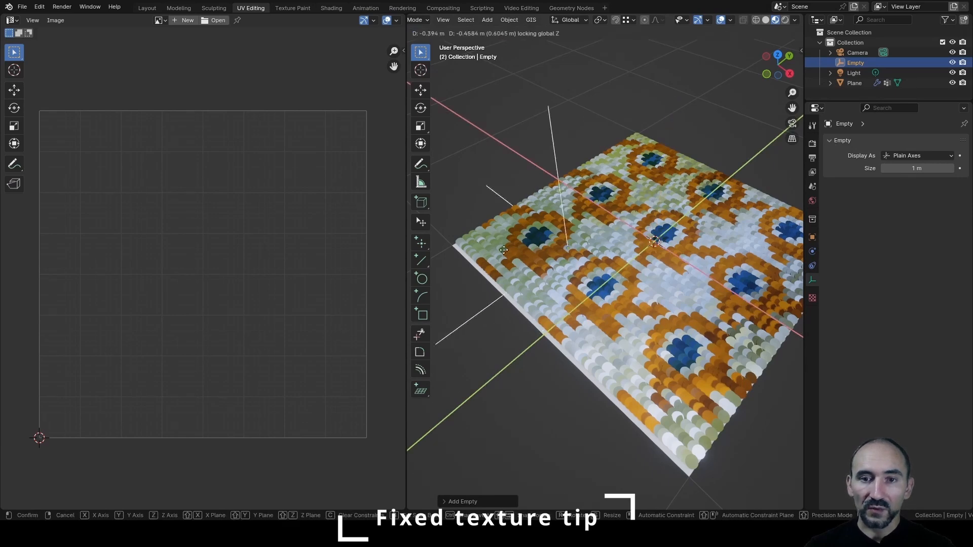
click(449, 244)
scroll(625, 242, down, 3)
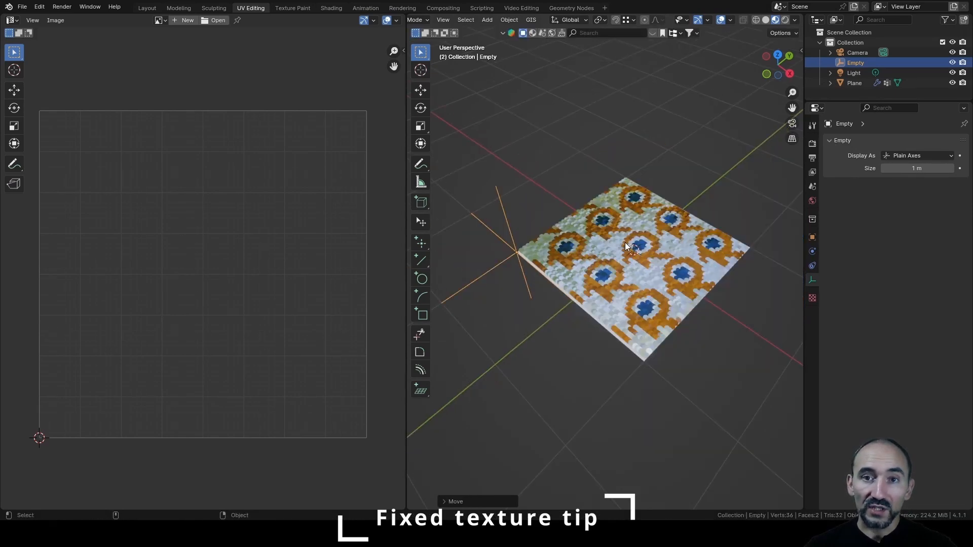
Select the plane and, in the Shading workspace, move the Attribute node lower beside the Mapping node.
click(635, 236)
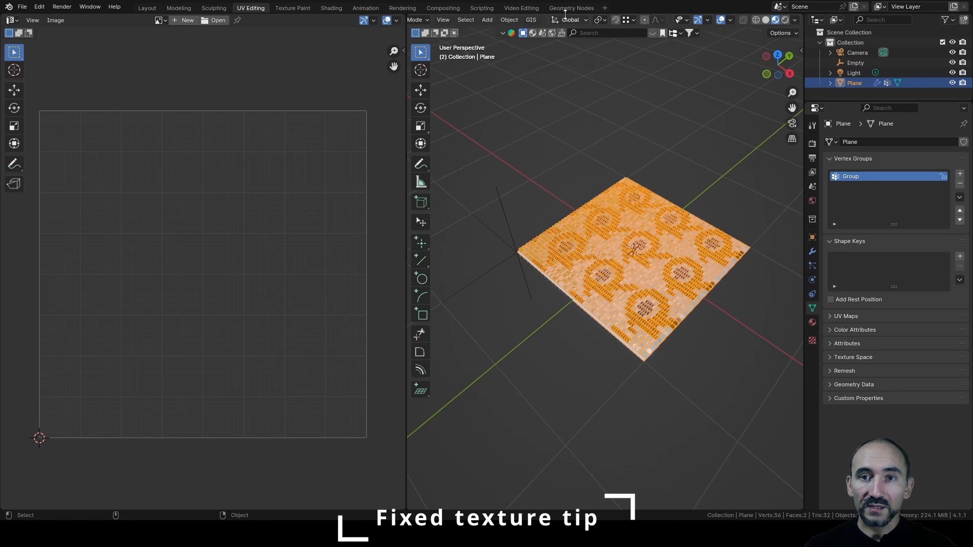
click(330, 8)
middle_drag(253, 401, 419, 395)
drag(411, 390, 376, 451)
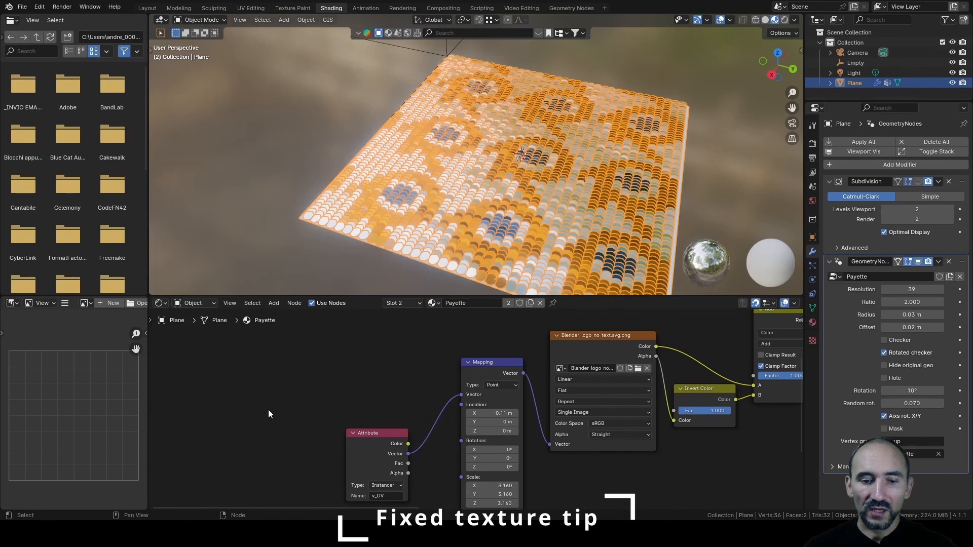
Add a Texture Coordinate node using the Empty as its object and connect its Object output to the Mapping node's Vector.
key(F3)
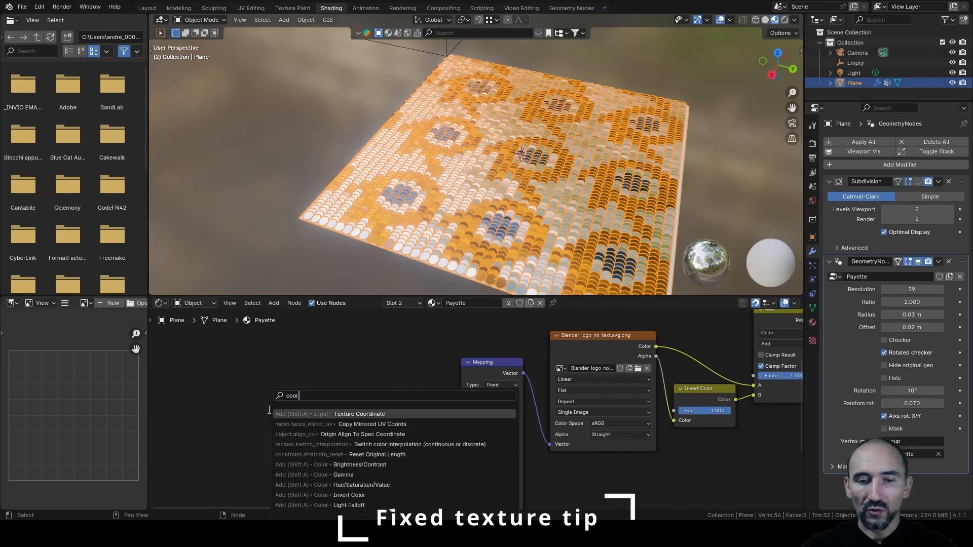
text(coordin)
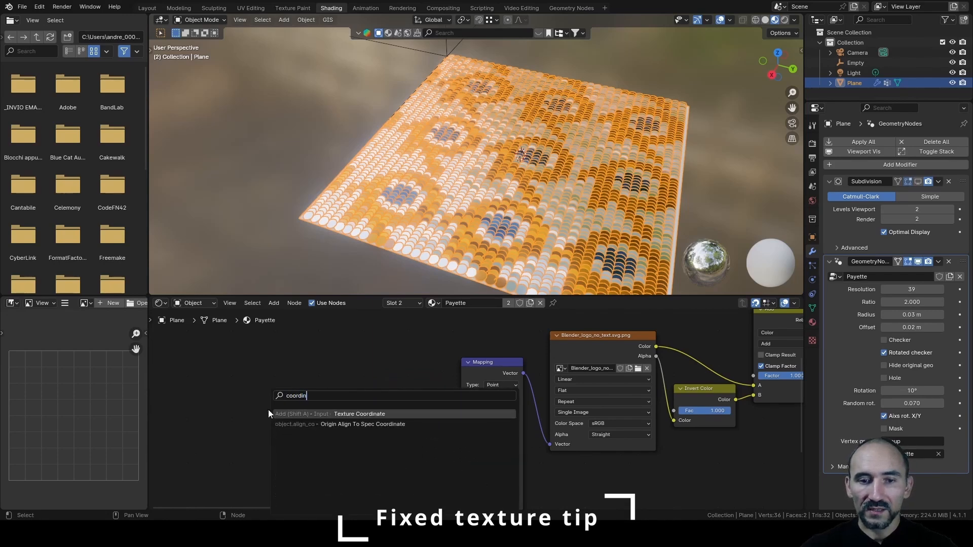
key(Return)
shift+middle_drag(455, 198, 467, 191)
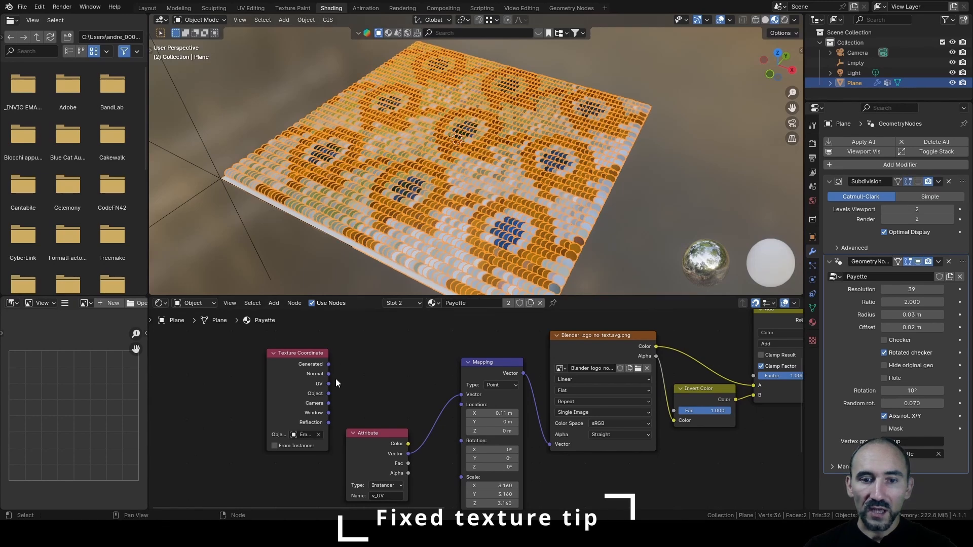
drag(329, 393, 461, 395)
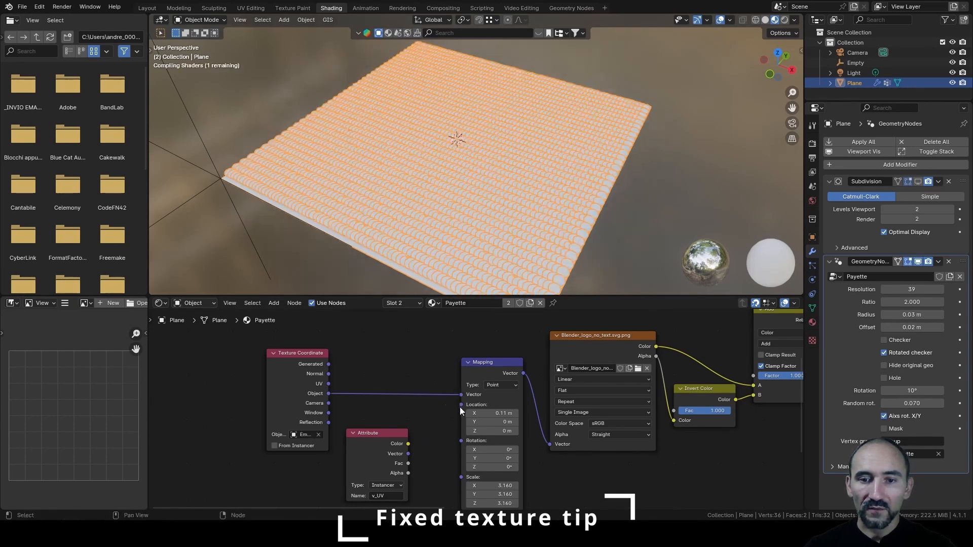
Zero the Mapping node's Location X and set its Scale on all axes, trying 1 before settling on 0.5.
click(492, 485)
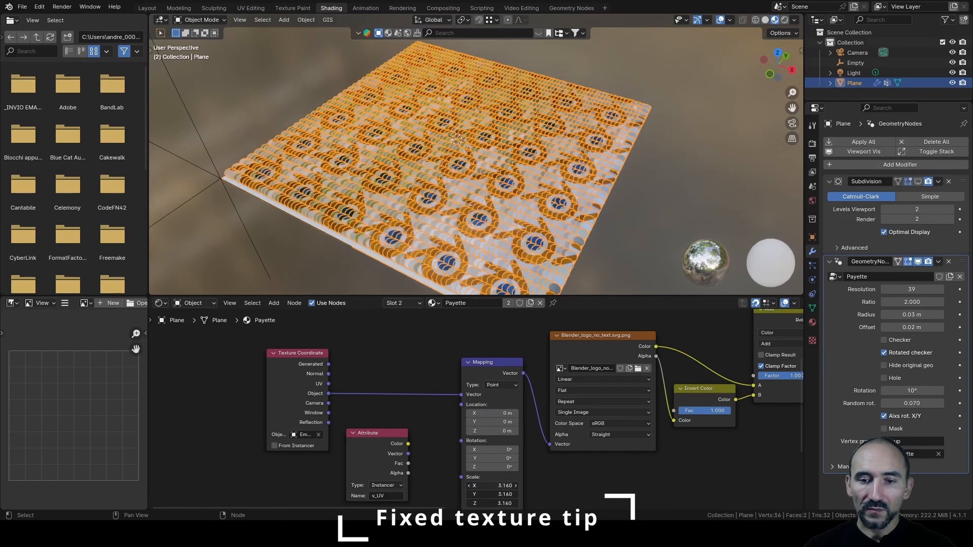
text(1)
key(Return)
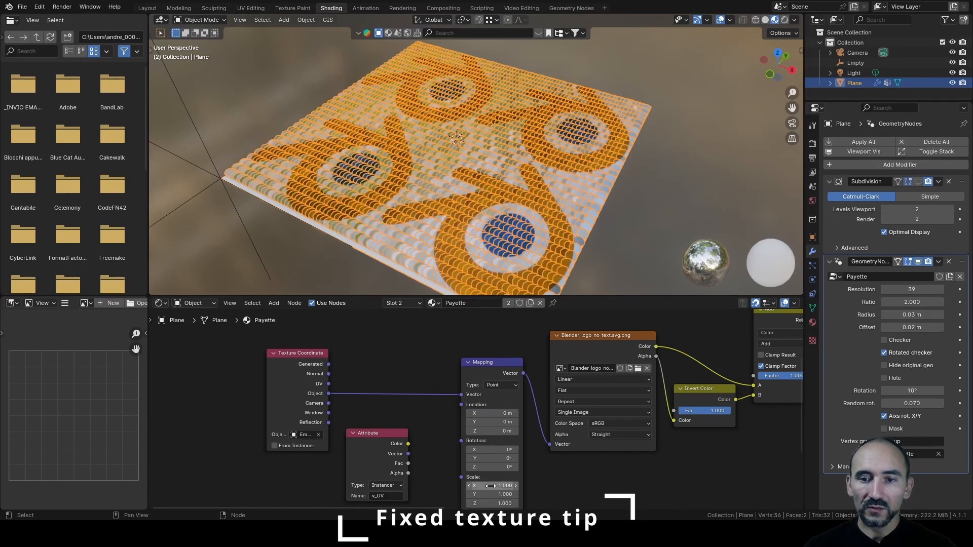
click(658, 194)
middle_drag(499, 147, 439, 205)
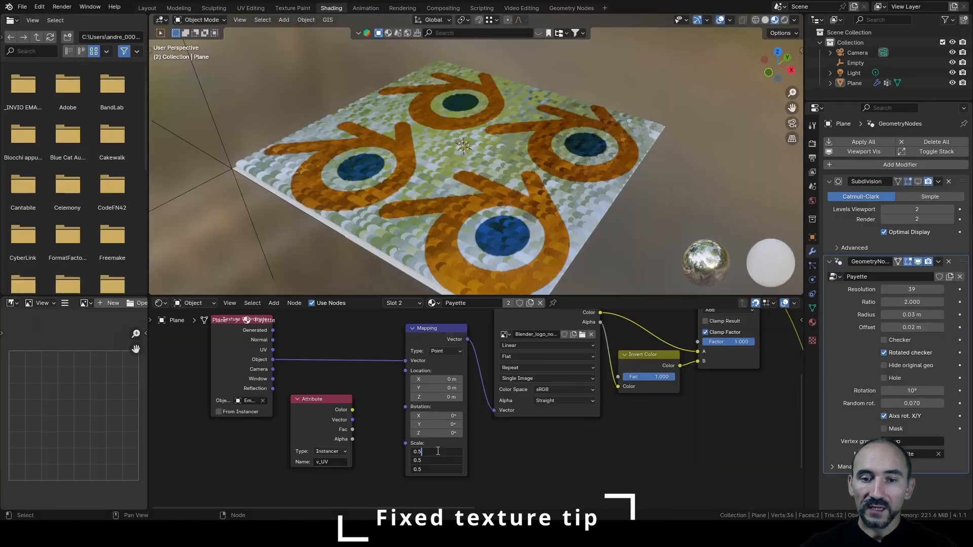
key(Return)
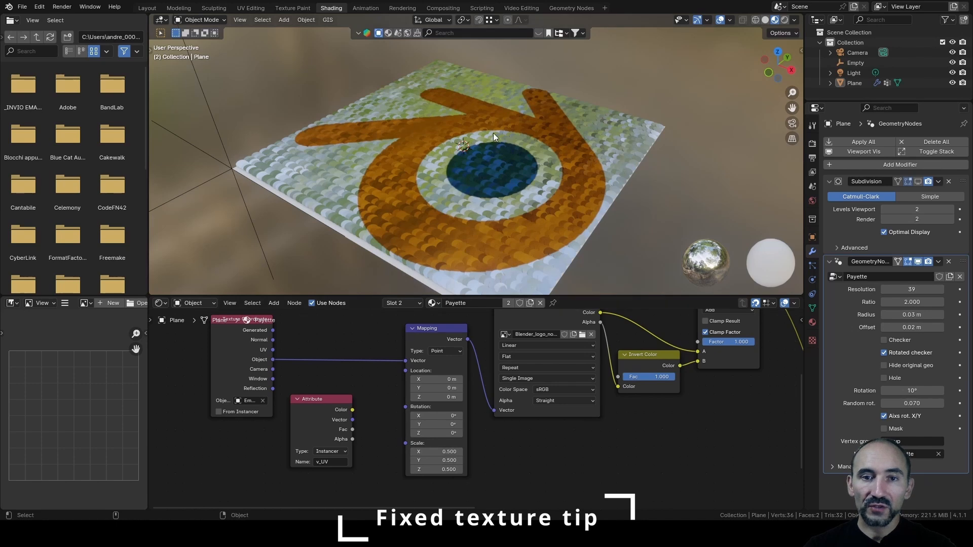
Edit the plane, enable the Payette modifier's Hide original geo, and add two evenly spaced loop cuts across the mesh.
scroll(494, 133, down, 3)
middle_drag(494, 133, 617, 148)
key(Tab)
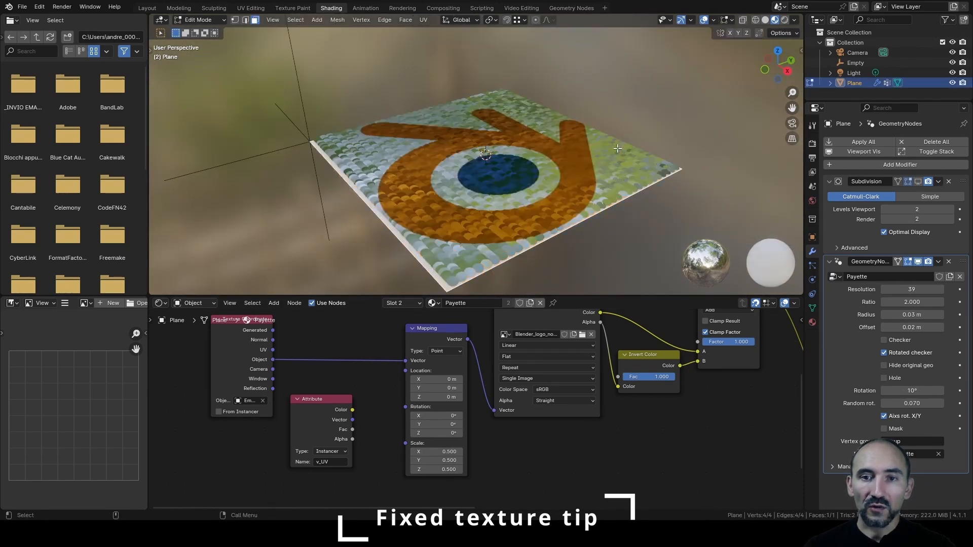
click(893, 366)
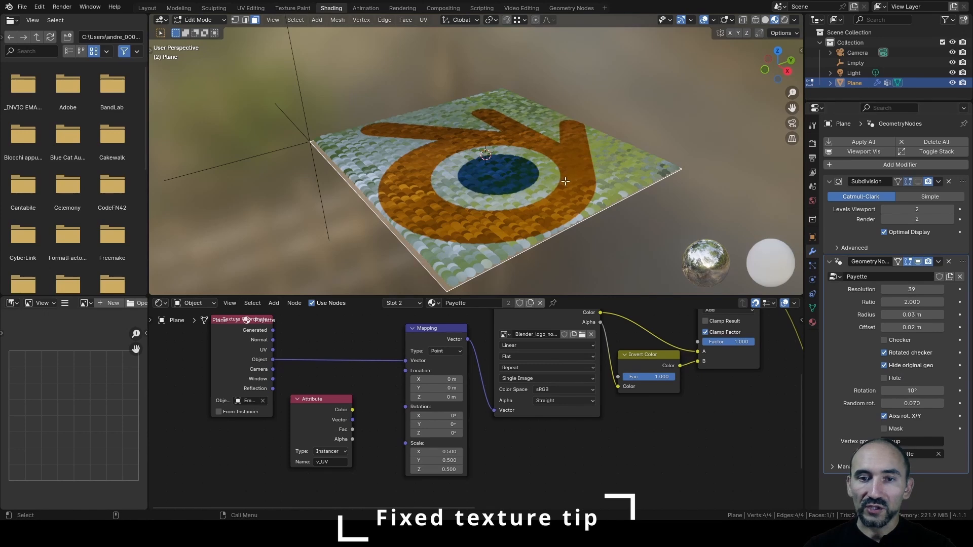
key(ctrl+r)
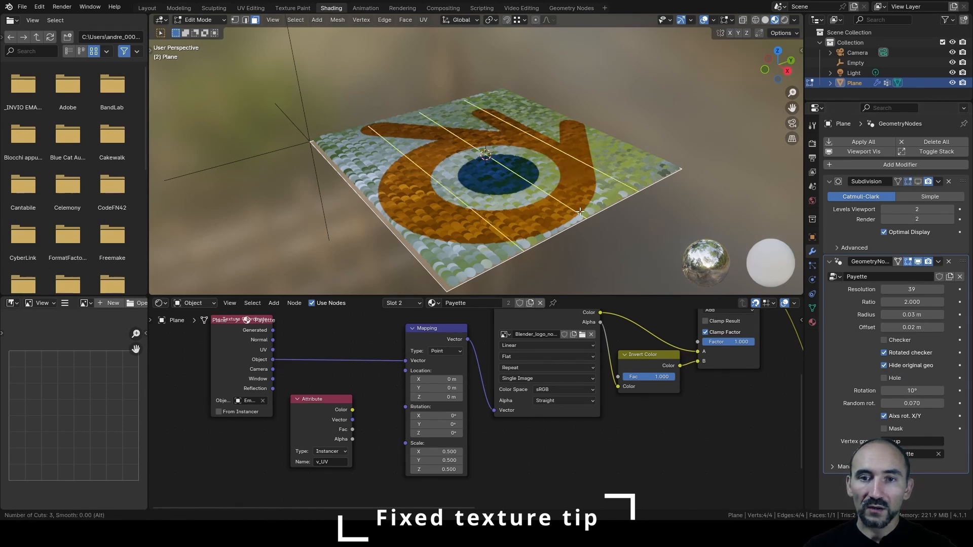
click(580, 212)
click(580, 212)
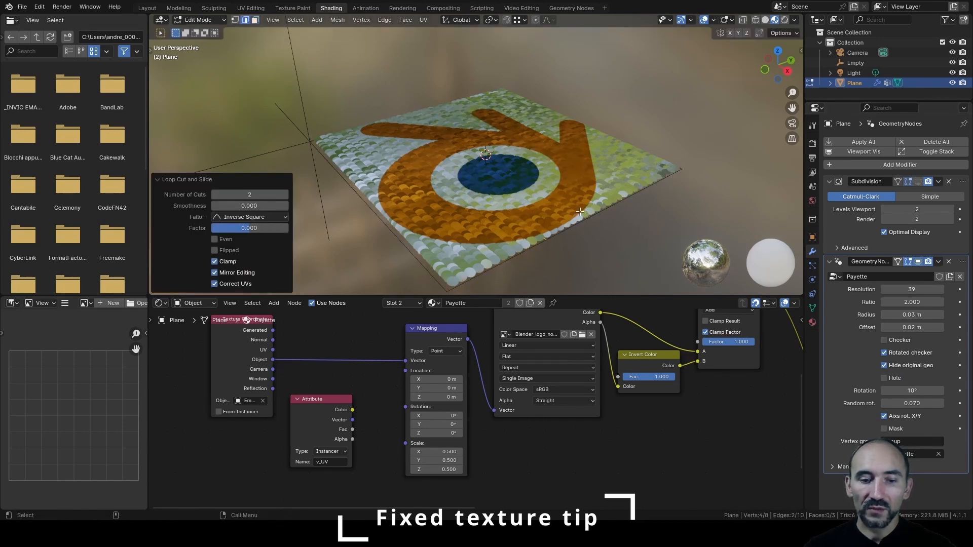
Select one of the new loop cut edges and raise it about 0.35 m along Z.
click(594, 176)
key(shift+z)
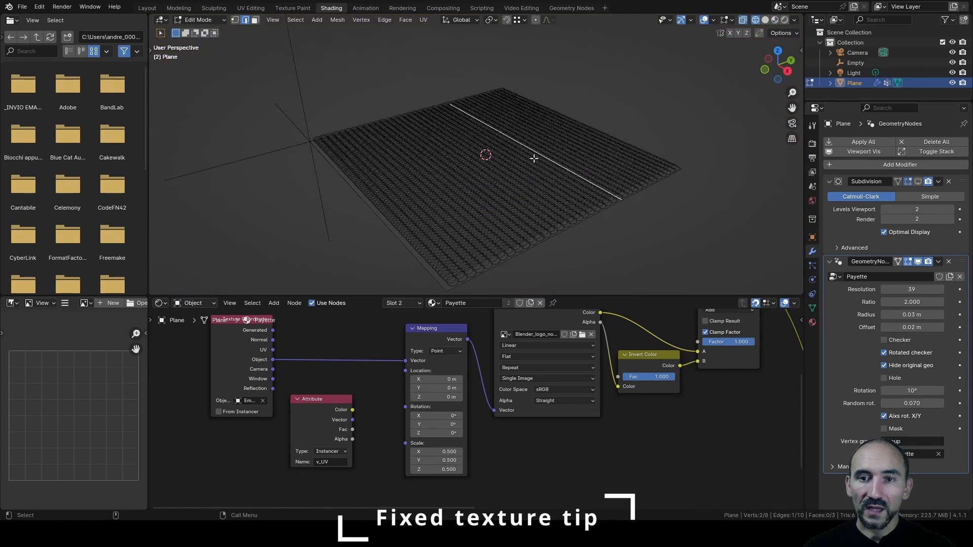
key(shift+z)
key(g)
key(z)
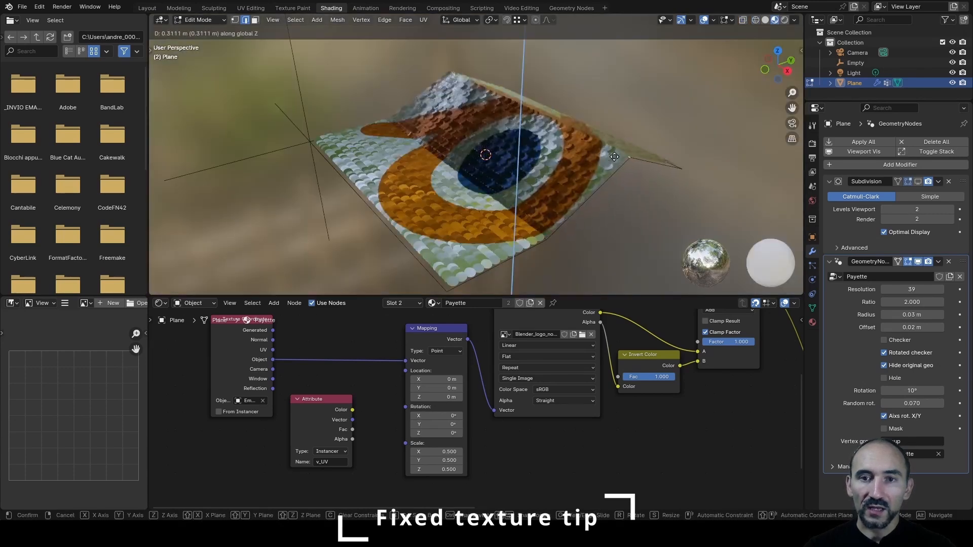
click(615, 152)
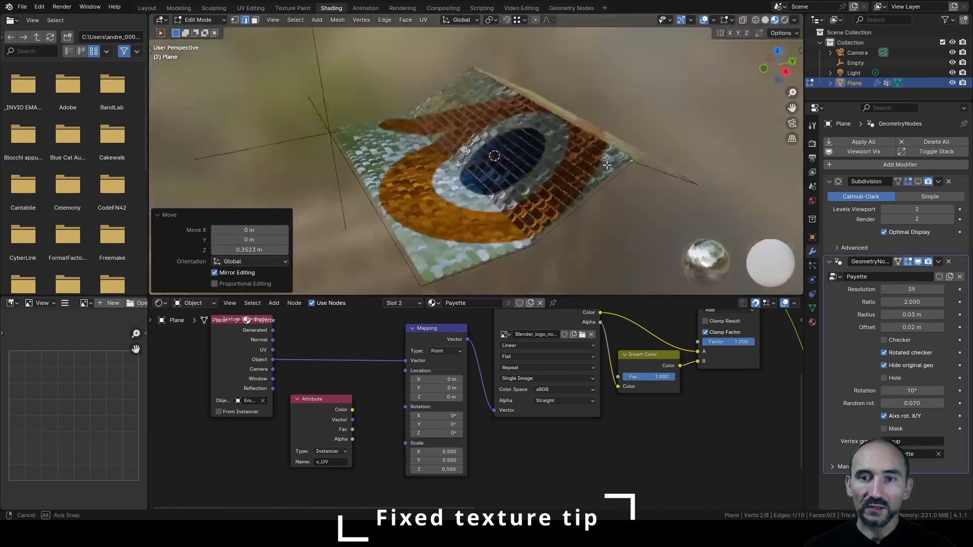
Return to Object Mode and set the Subdivision modifier's viewport level to 3.
key(Tab)
click(918, 182)
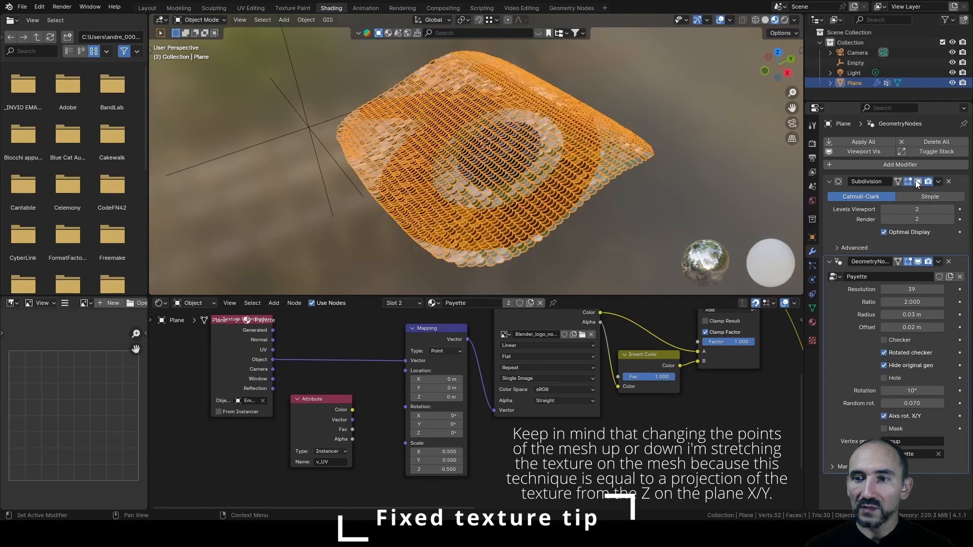
click(692, 148)
middle_drag(692, 148, 456, 166)
click(952, 210)
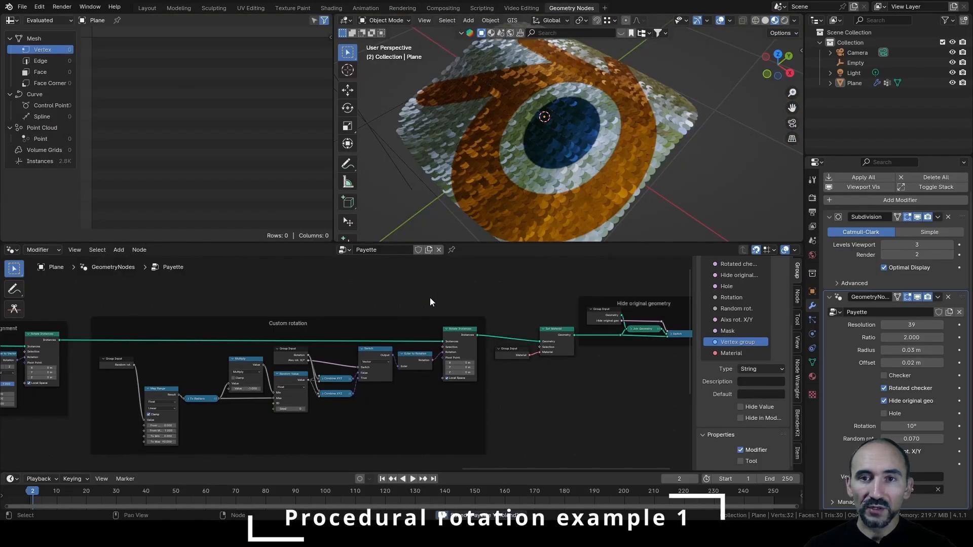
In the Geometry Nodes workspace, route the Rotation links in the Custom rotation frame through a reroute and shift their Group Input slightly left.
scroll(367, 321, up, 3)
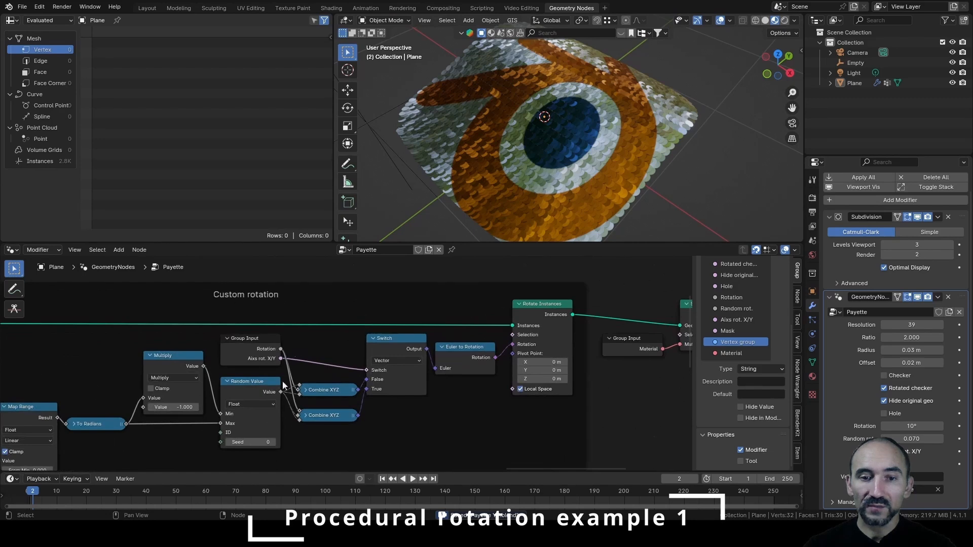
middle_drag(256, 321, 403, 352)
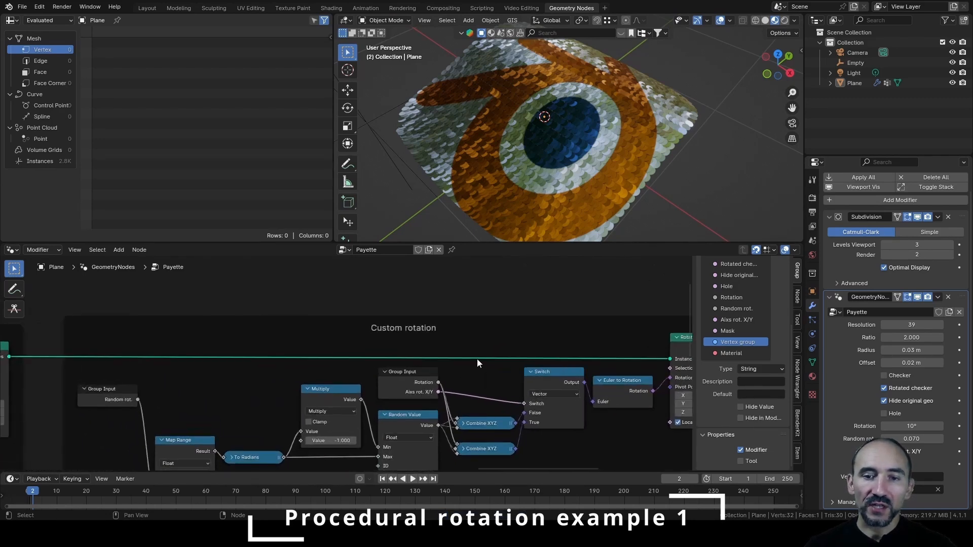
middle_drag(479, 364, 442, 356)
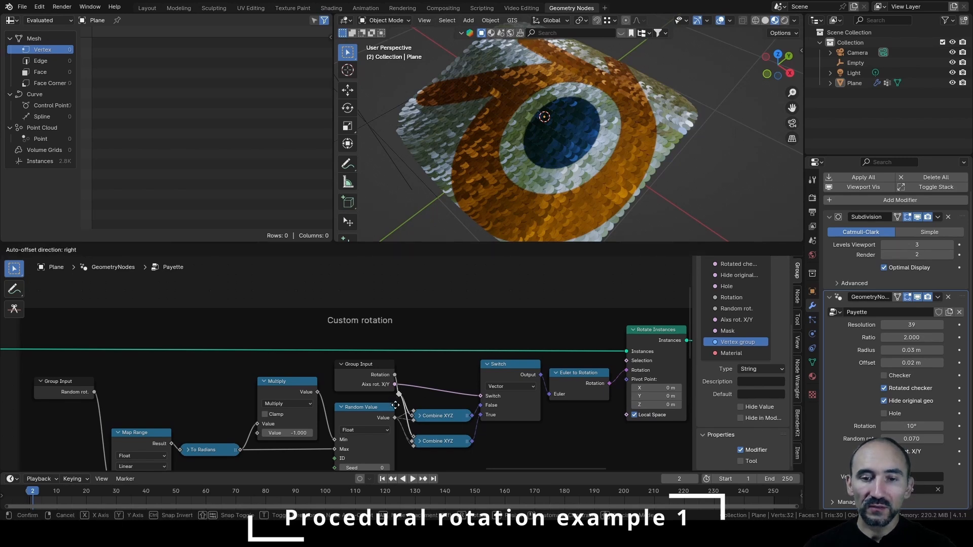
drag(358, 391, 346, 390)
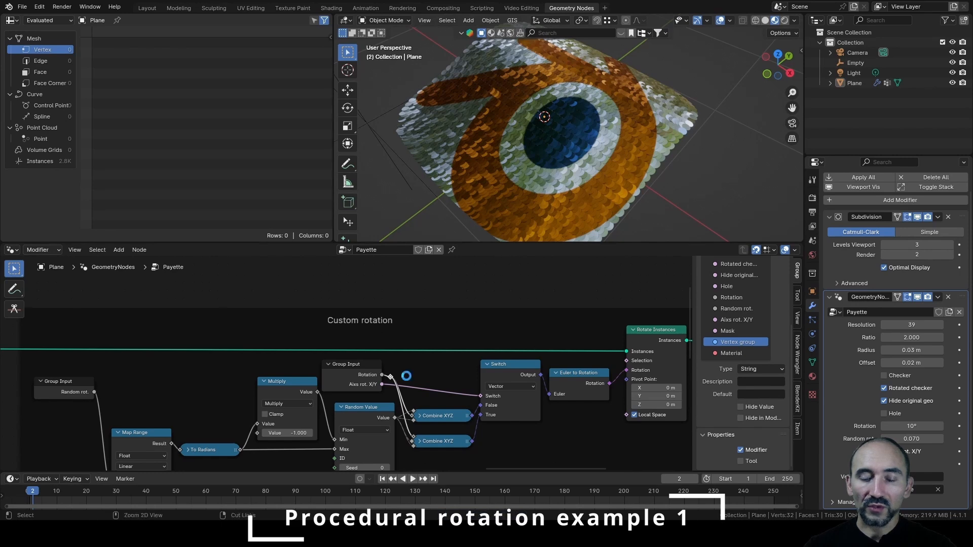
Add a Scene Time node in the empty area above the Custom rotation frame.
scroll(406, 376, down, 3)
middle_drag(348, 336, 346, 403)
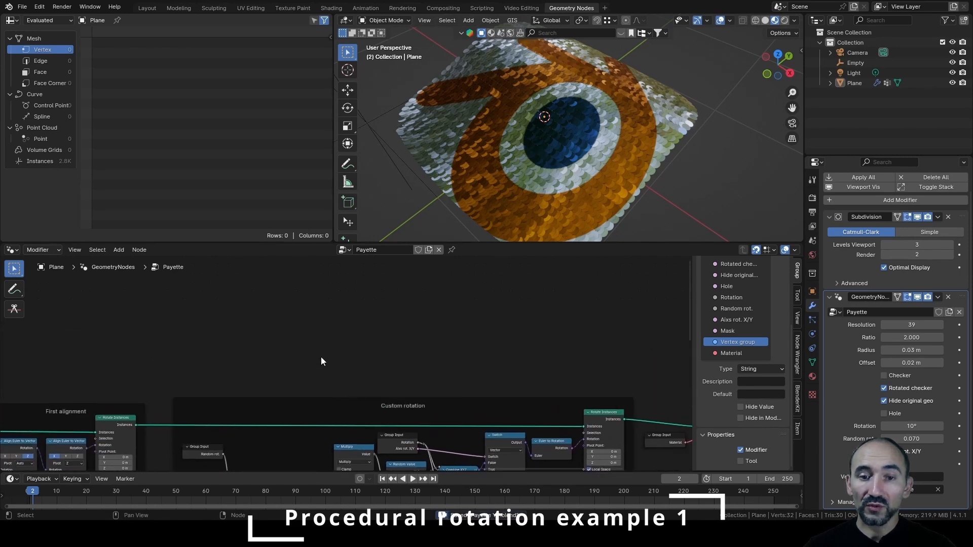
middle_drag(296, 338, 242, 345)
key(F3)
text(scene t)
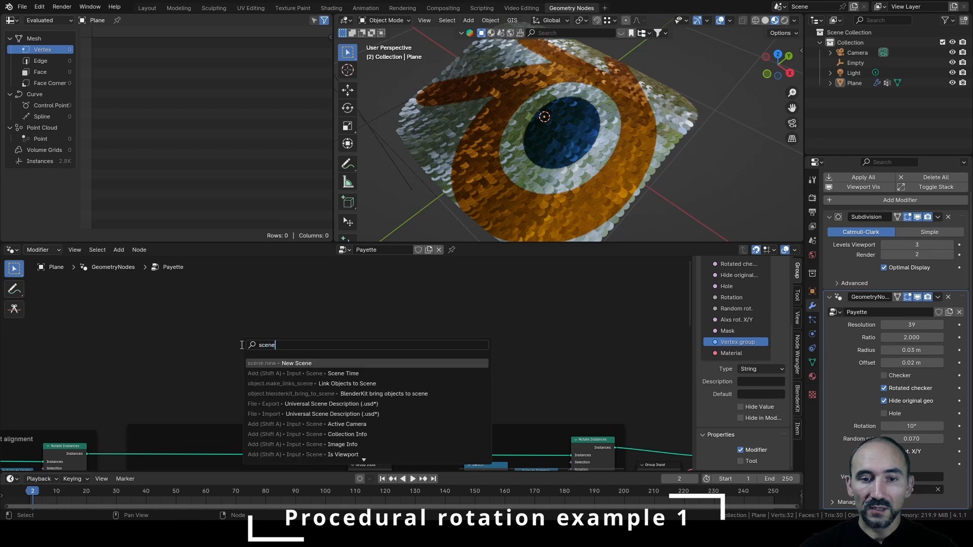
key(Return)
click(149, 367)
scroll(147, 372, up, 4)
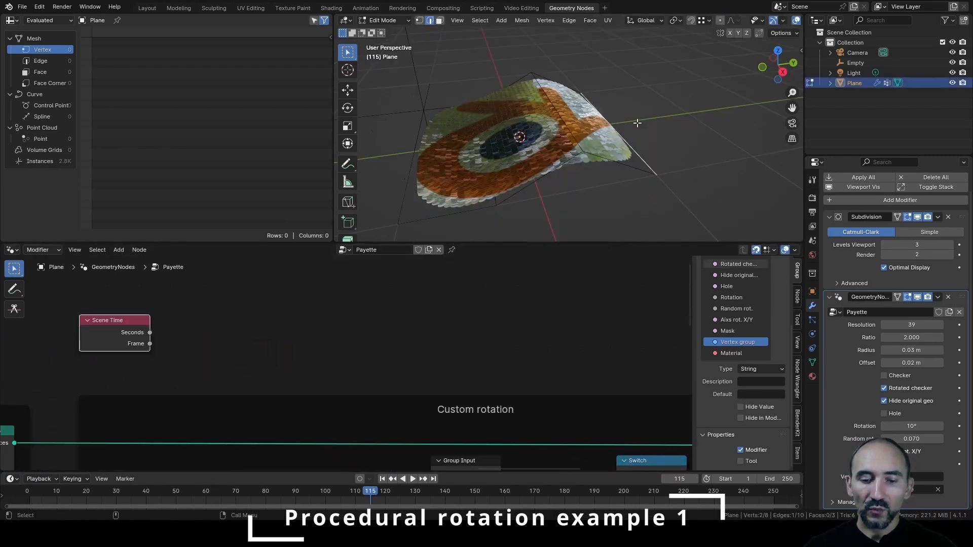
Raise the selected outer edge of the plane along Z in Edit Mode to bend the sequin surface further.
key(g)
key(z)
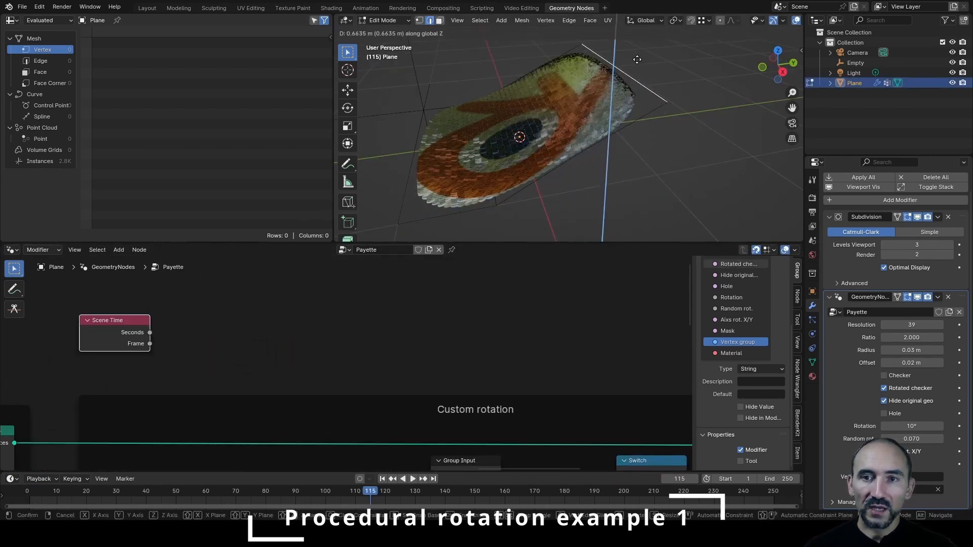
click(625, 36)
middle_drag(624, 36, 593, 104)
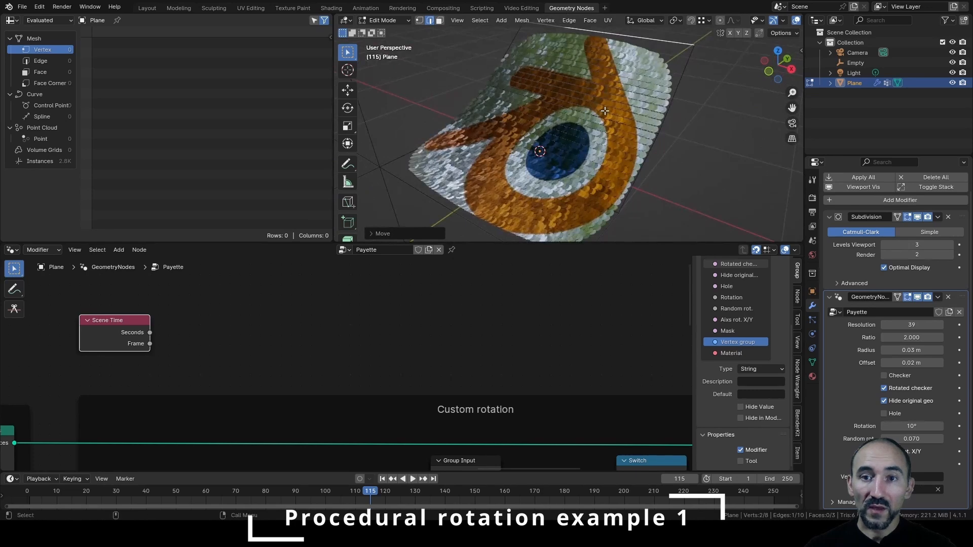
Unwrap all the plane's faces with Unwrap and return to Object Mode.
key(3)
key(a)
right_click(598, 121)
mouse_move(601, 141)
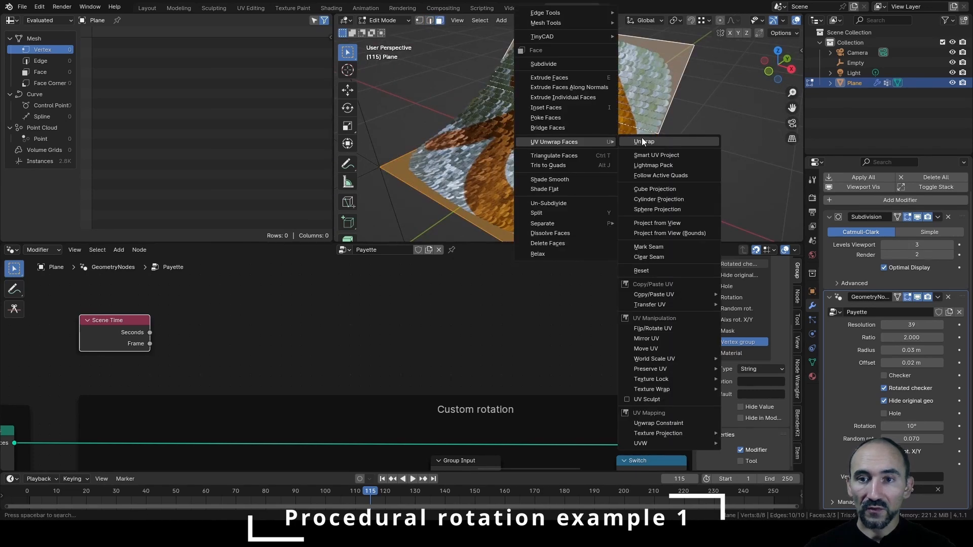
click(662, 141)
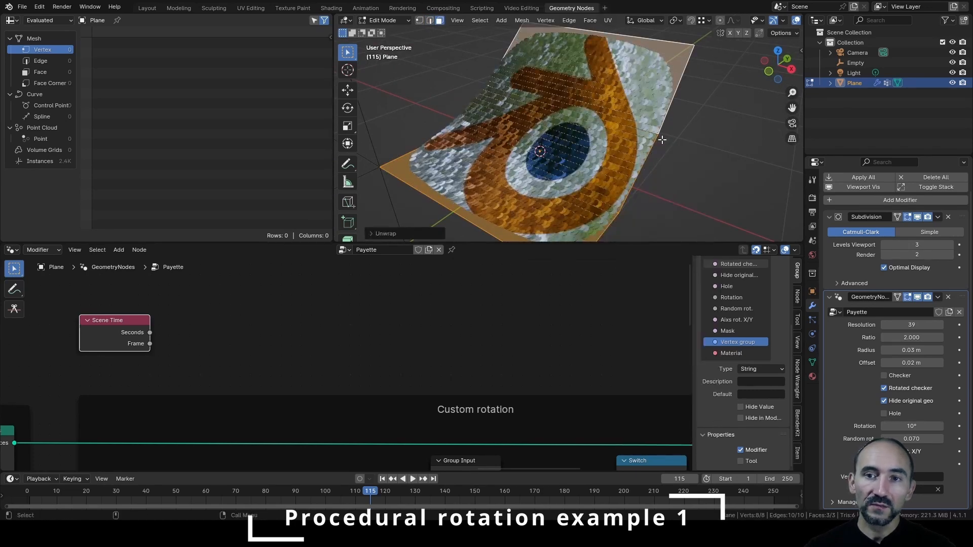
key(Tab)
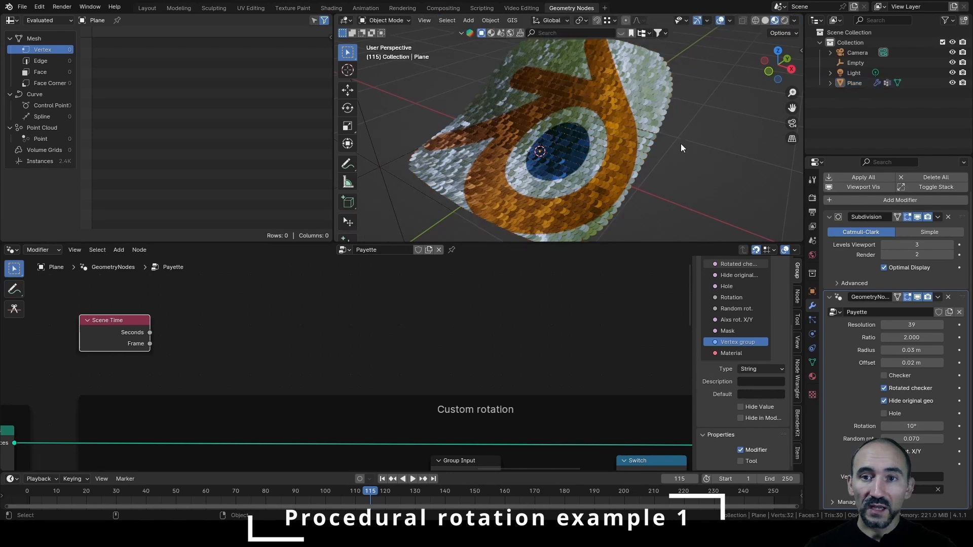
Connect the Scene Time node's Seconds output to the rotation reroute and play the animation to check the spinning discs.
drag(184, 344, 513, 453)
key(space)
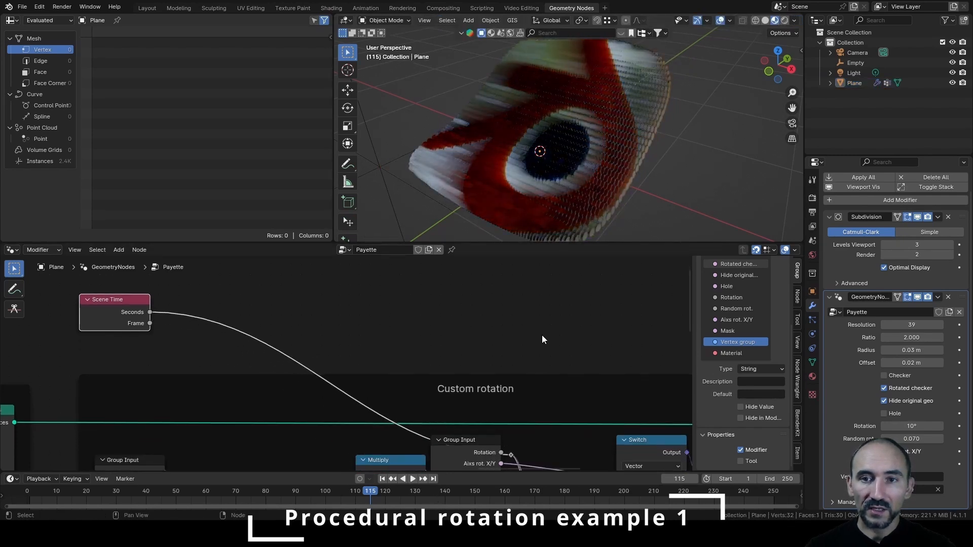
middle_drag(507, 145, 567, 144)
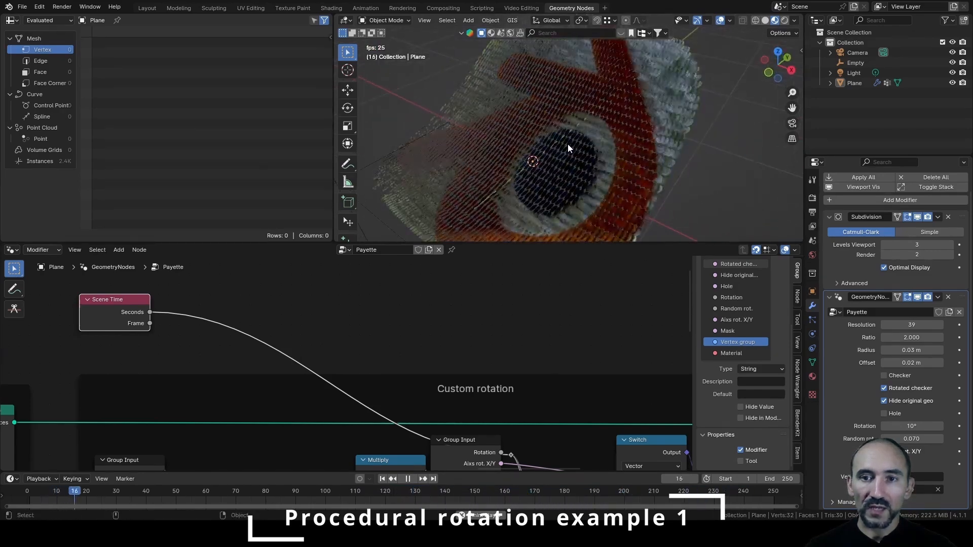
Add a Math node set to Add, fed by the Scene Time node's Seconds output.
middle_drag(224, 318, 227, 378)
drag(152, 373, 211, 357)
text(ad)
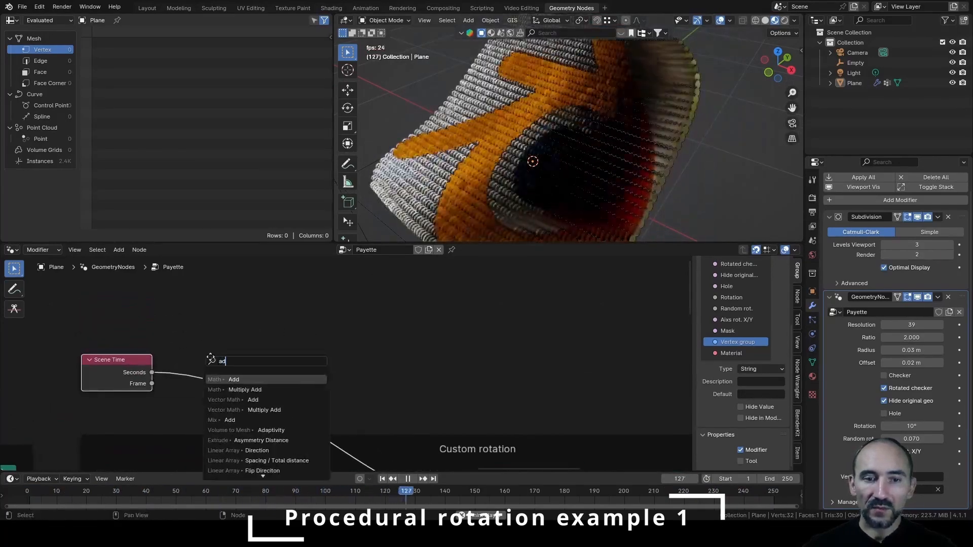
key(Return)
Add a Noise Texture node above the Add node.
key(F3)
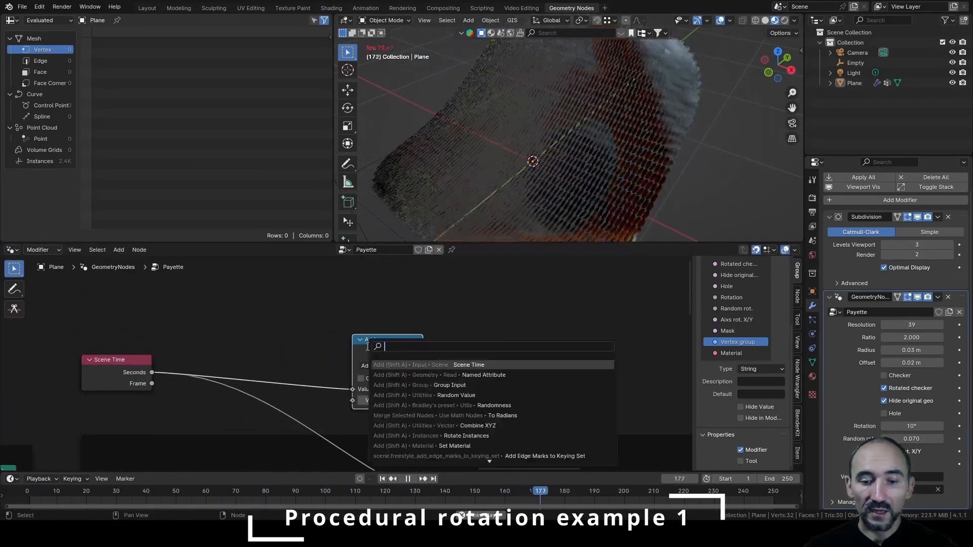
text(noise te)
key(Return)
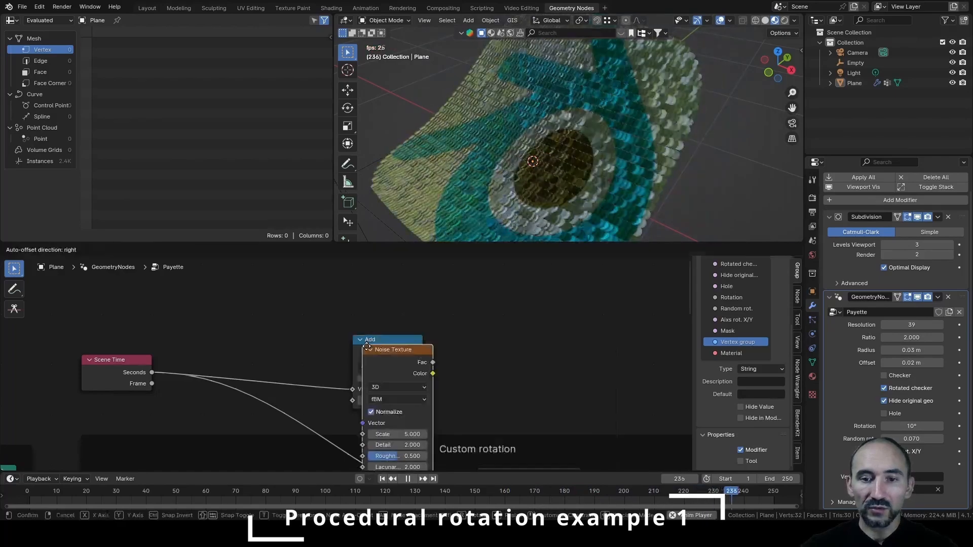
scroll(369, 347, down, 3)
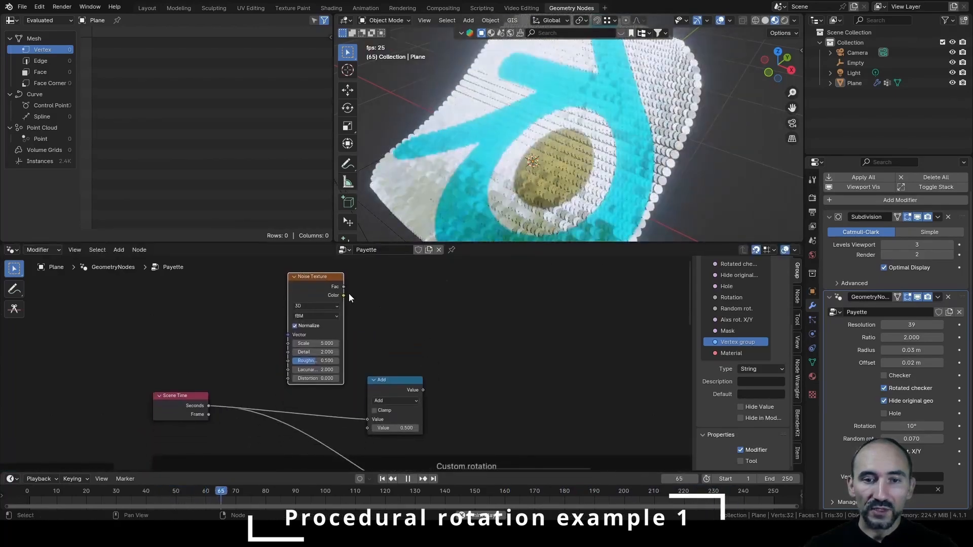
Connect the Noise Texture's Fac output to the Add node's first Value and feed the Add result into the rotation reroute.
drag(344, 295, 368, 419)
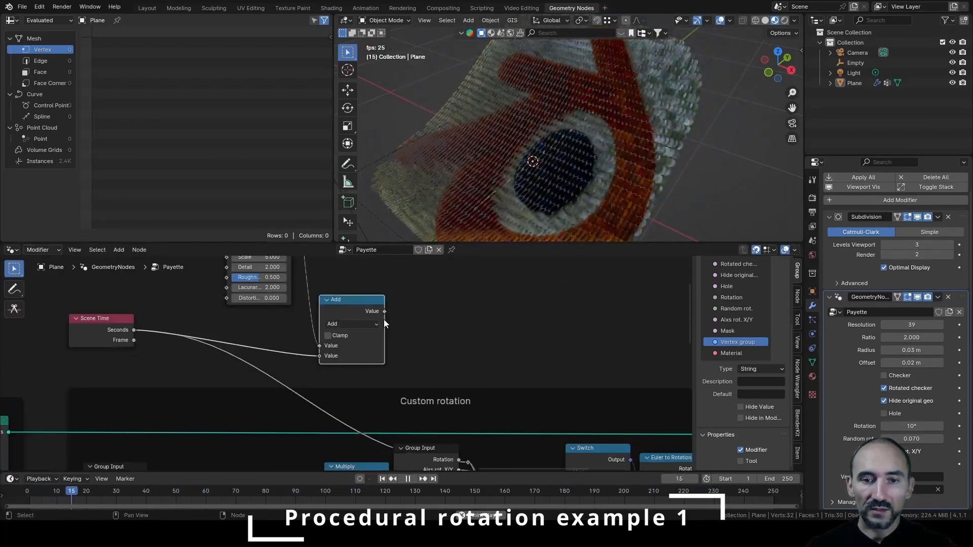
drag(385, 311, 472, 456)
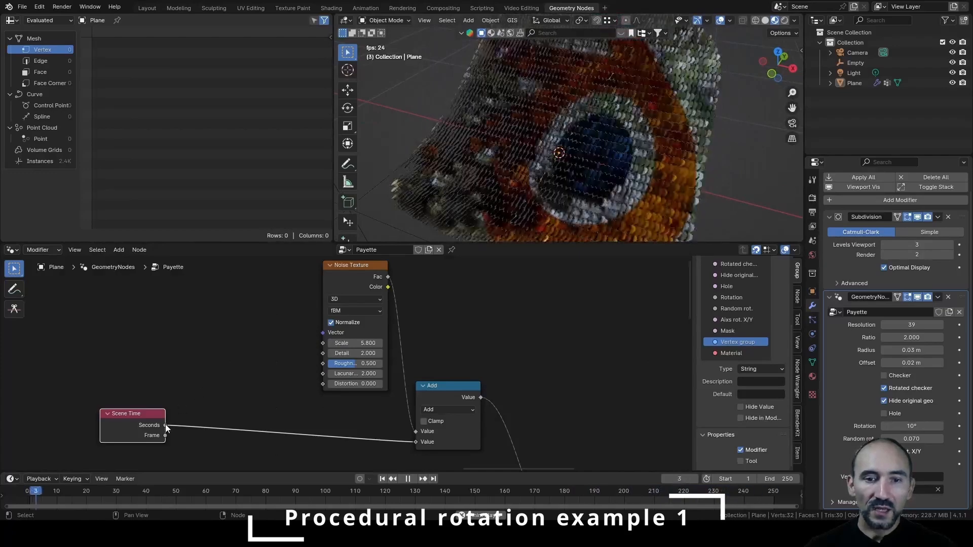
Insert a Multiply node with Value 0.330 between Scene Time's Seconds and the Add node, and move the Noise Texture closer to the nodes.
key(shift+a)
text(mu)
key(Return)
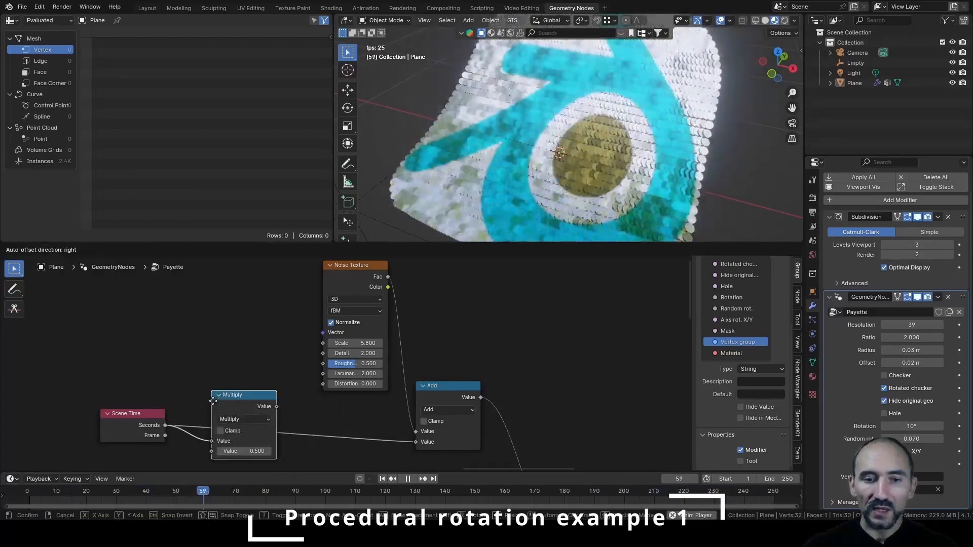
click(213, 402)
drag(278, 407, 416, 444)
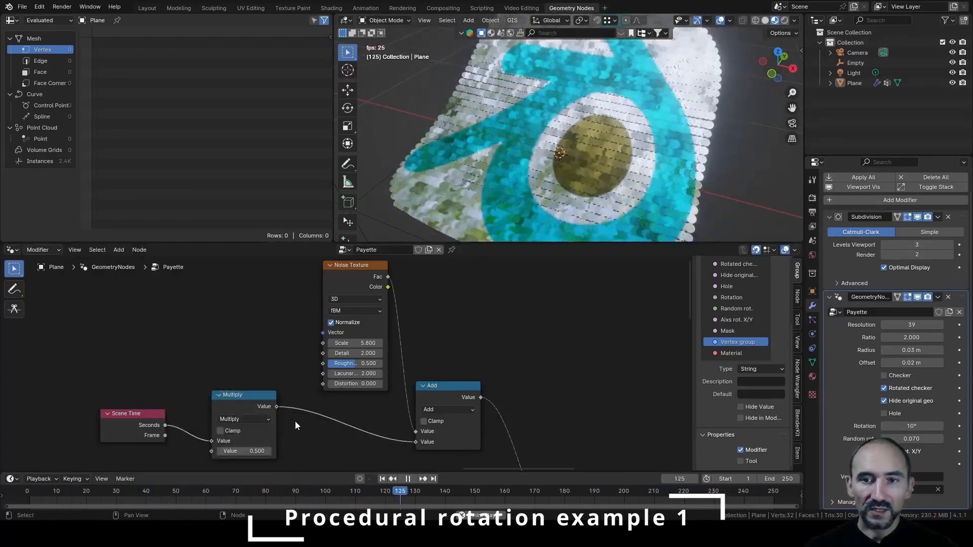
drag(257, 452, 246, 451)
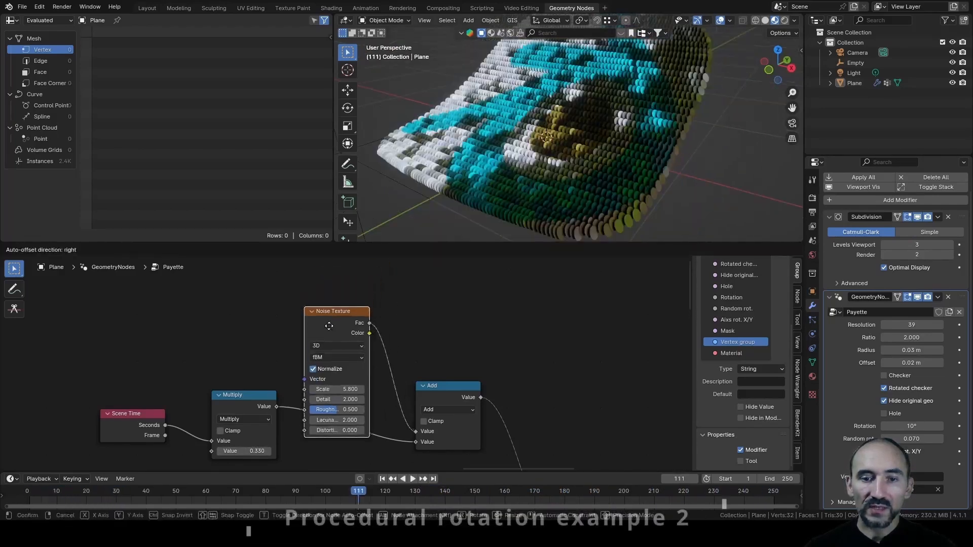
click(329, 326)
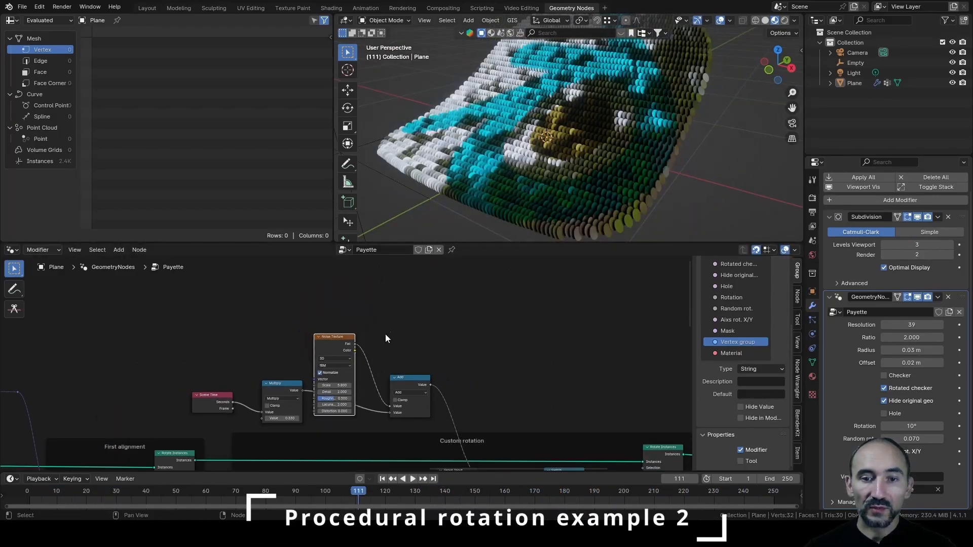
Add a second Scene Time node in the empty area above the noise rotation setup.
scroll(393, 365, down, 3)
middle_drag(361, 321, 350, 313)
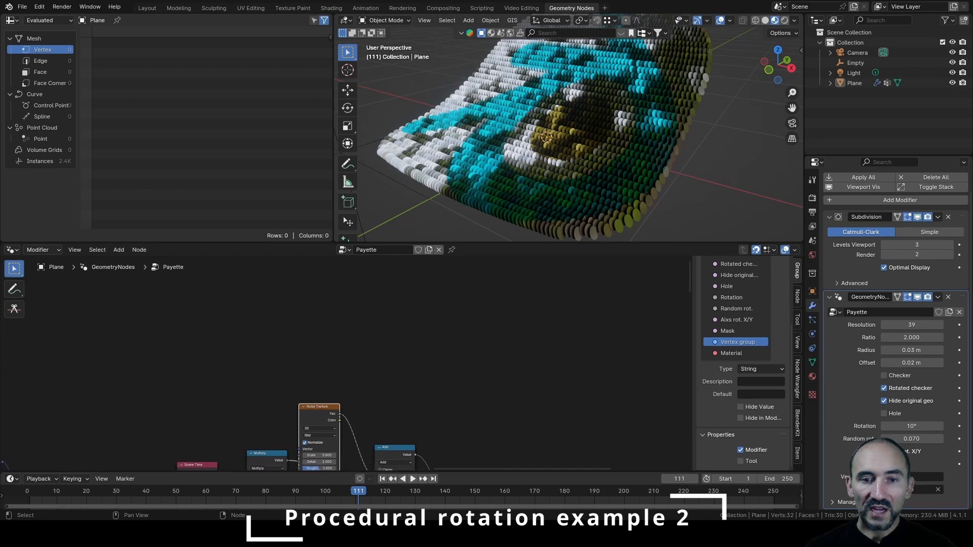
scroll(293, 353, up, 3)
middle_drag(304, 351, 329, 284)
scroll(317, 320, up, 2)
middle_drag(318, 320, 259, 391)
scroll(258, 392, up, 1)
key(F3)
text(scene)
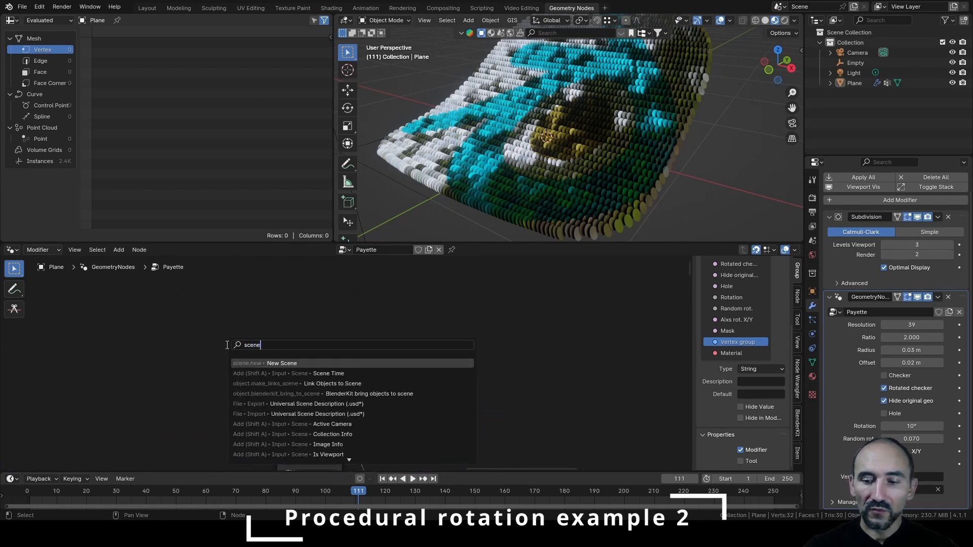
key(Down)
key(Return)
click(74, 350)
Add a Position node above the new Scene Time node and connect its output to a new Separate XYZ node.
key(F3)
text(po)
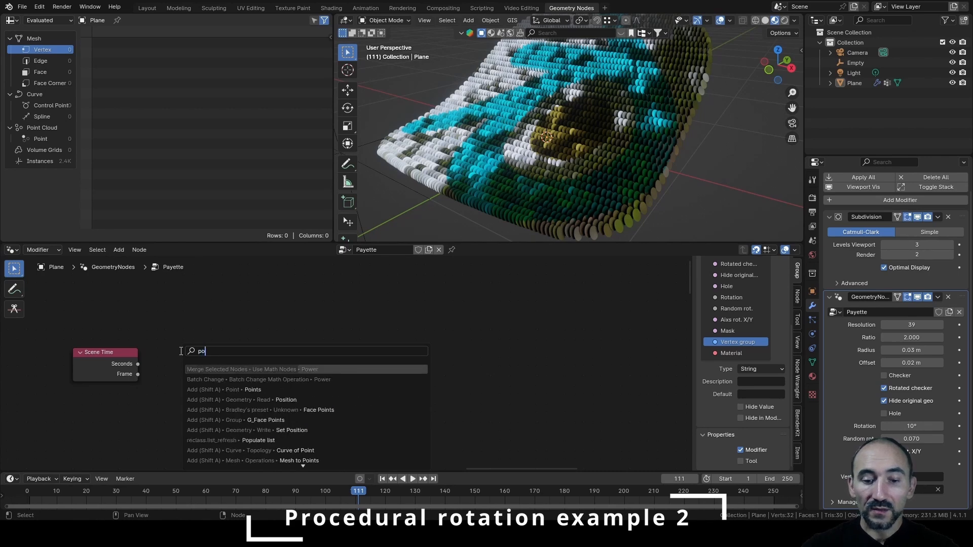
text(sition)
key(Return)
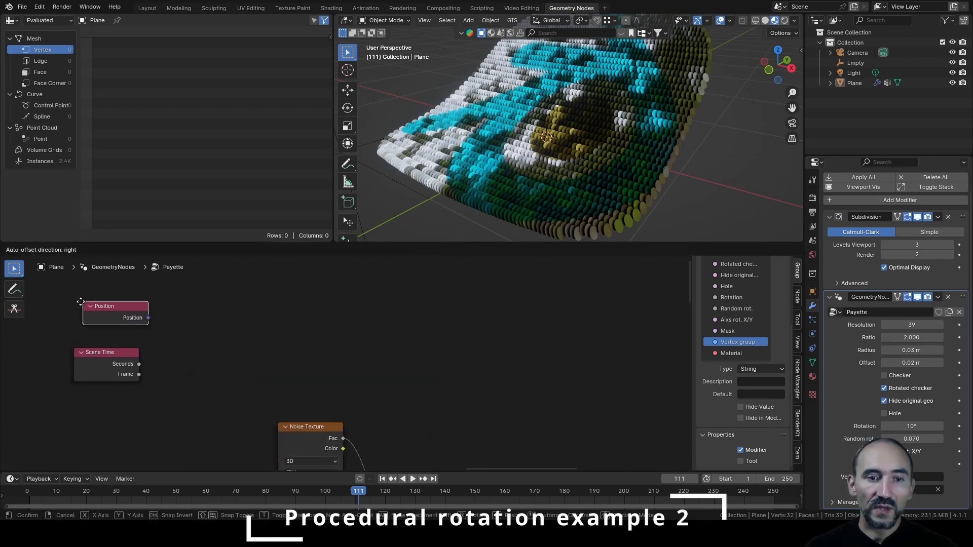
click(76, 282)
drag(175, 302, 262, 301)
text(separ)
key(Return)
click(156, 287)
Add a Map Range node with its Value fed by the Separate XYZ node's Z output.
text(mapra)
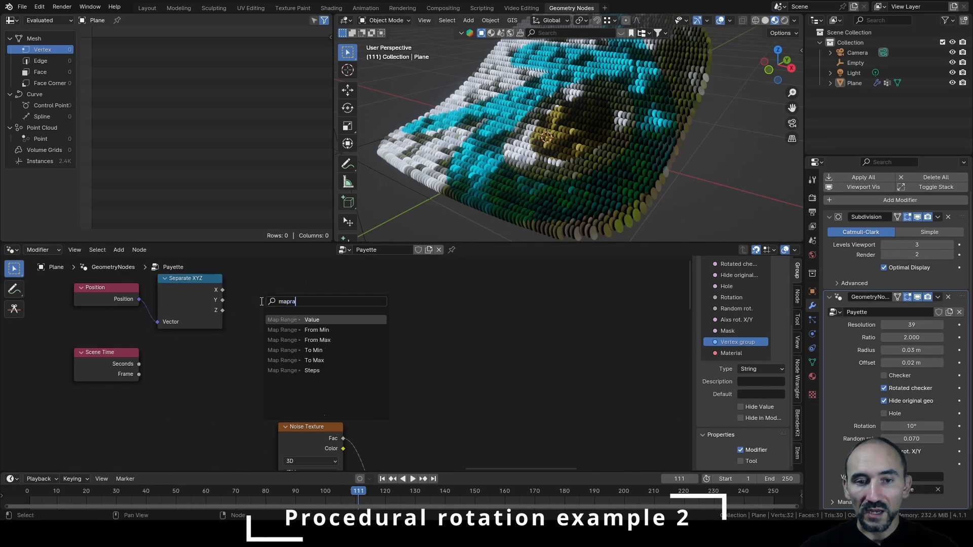
key(Return)
click(325, 361)
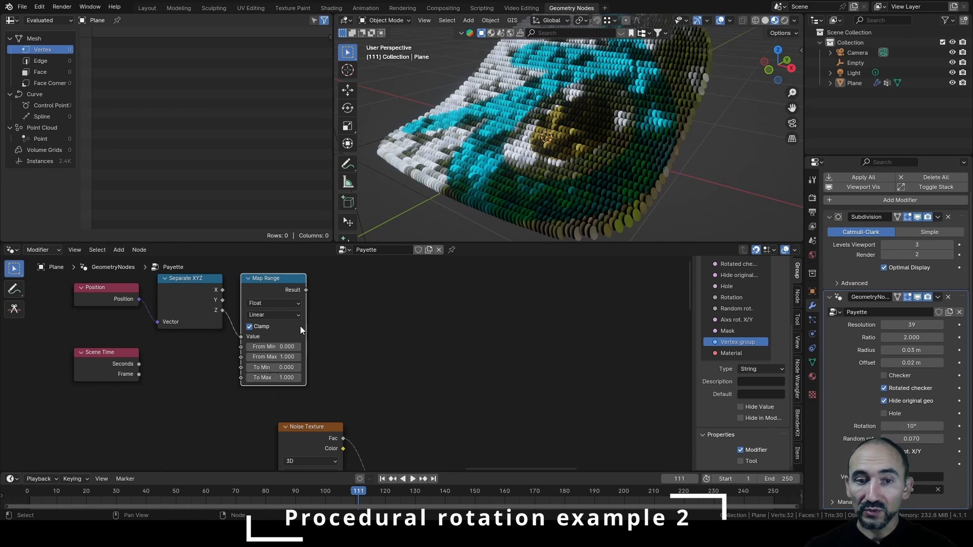
Add a Mix node with the Map Range Result driving its Factor, and set A to -10 and B to 100.
text(mix)
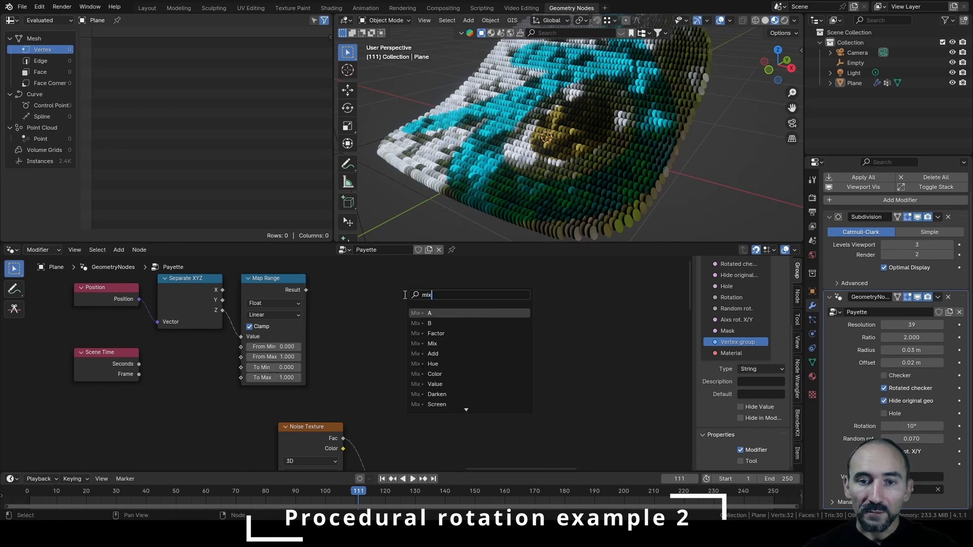
key(Return)
middle_drag(372, 340, 390, 405)
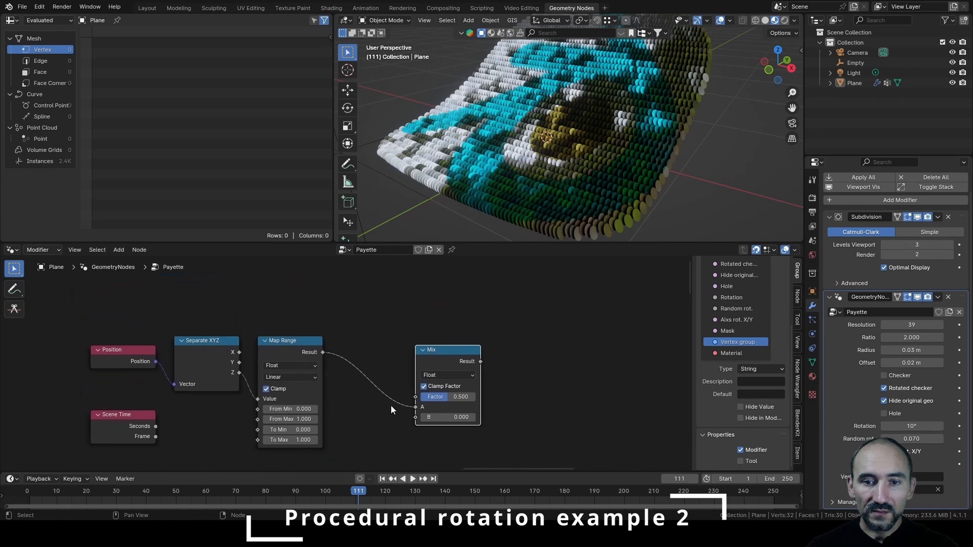
drag(409, 380, 409, 369)
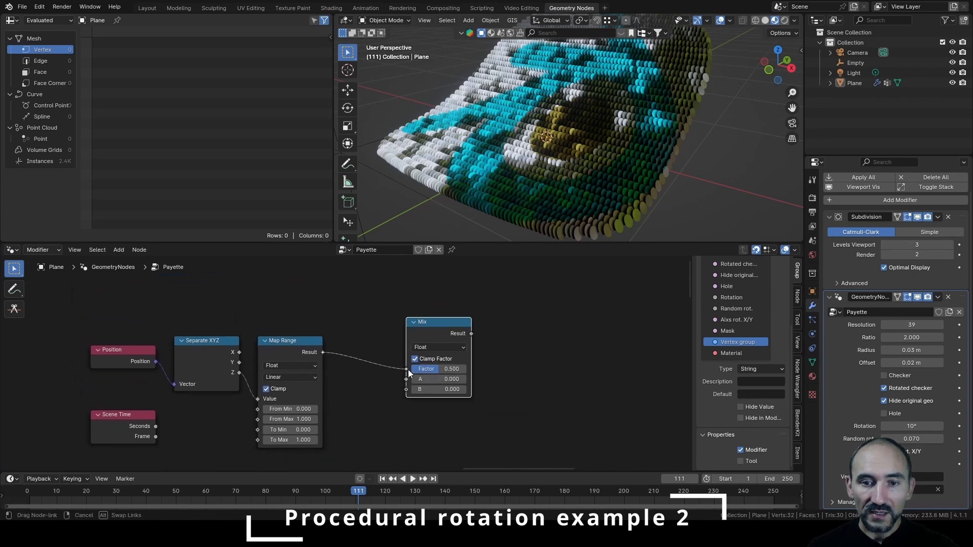
click(437, 380)
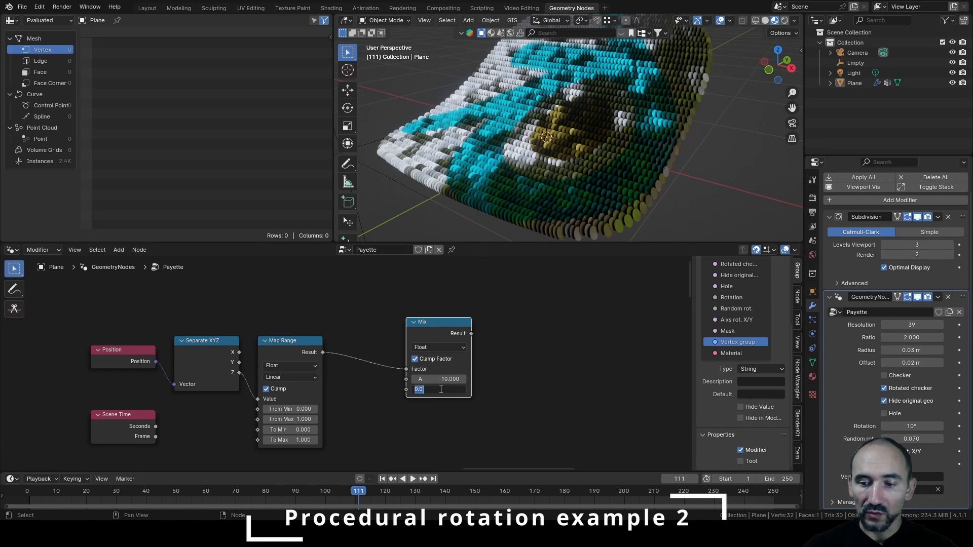
scroll(461, 389, down, 3)
middle_drag(455, 378, 452, 366)
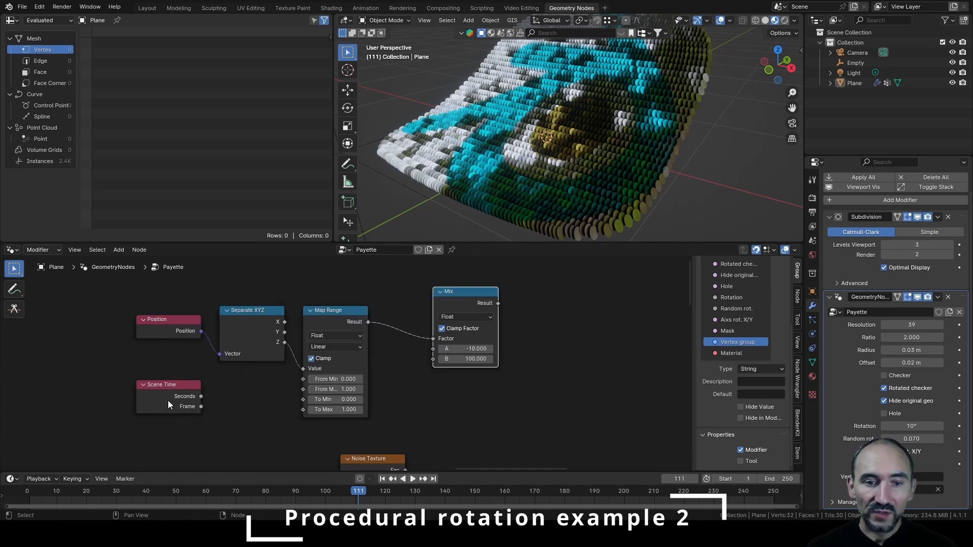
Connect Scene Time's Seconds to the Map Range's From Min, and through a new Add node to its From Max.
drag(165, 398, 125, 400)
drag(164, 396, 245, 416)
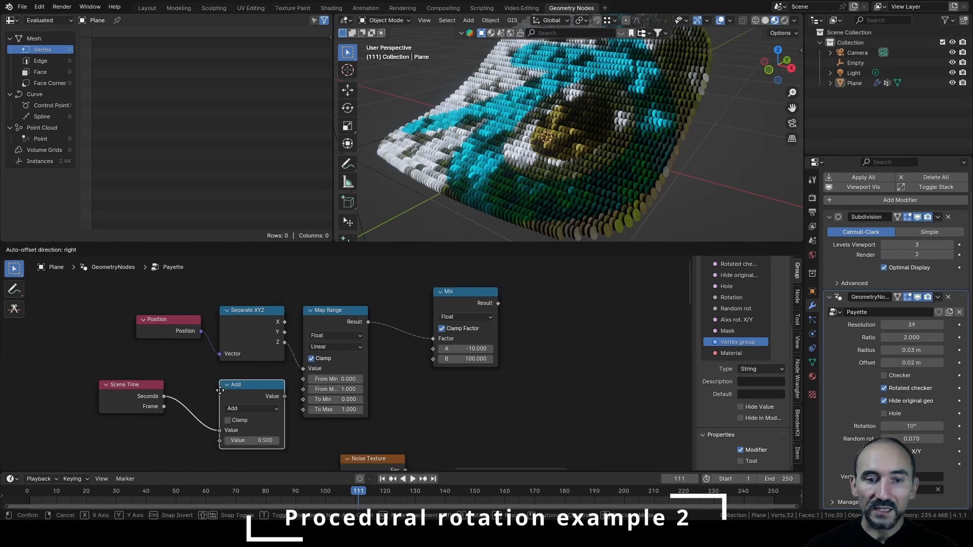
click(220, 390)
drag(164, 396, 303, 380)
drag(275, 415, 303, 389)
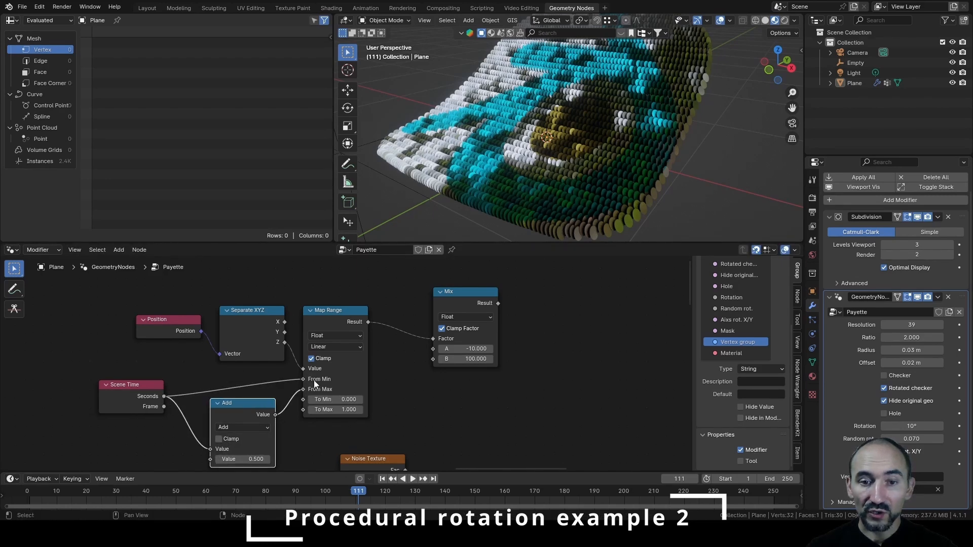
Connect the Mix node's Result to the rotation reroute in place of the noise setup.
middle_drag(695, 183, 547, 200)
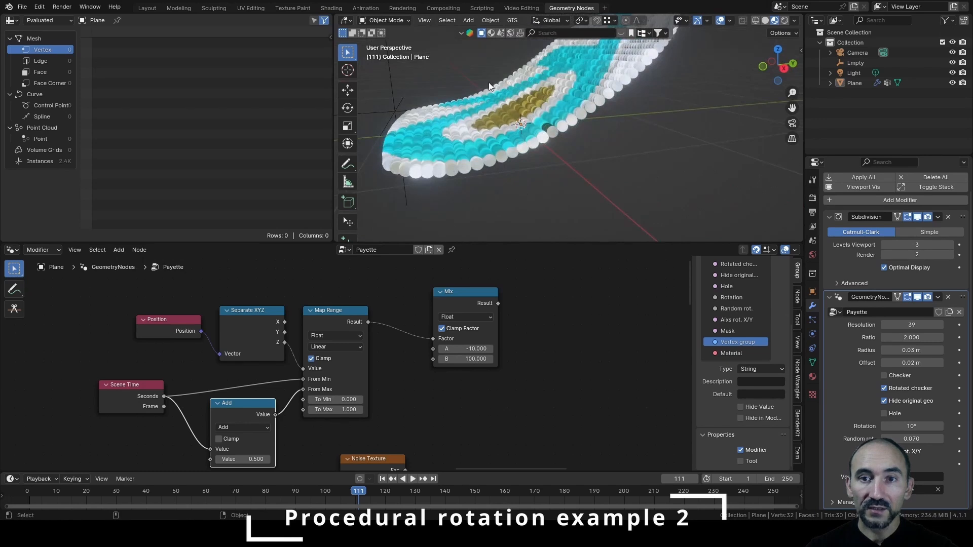
middle_drag(489, 86, 514, 179)
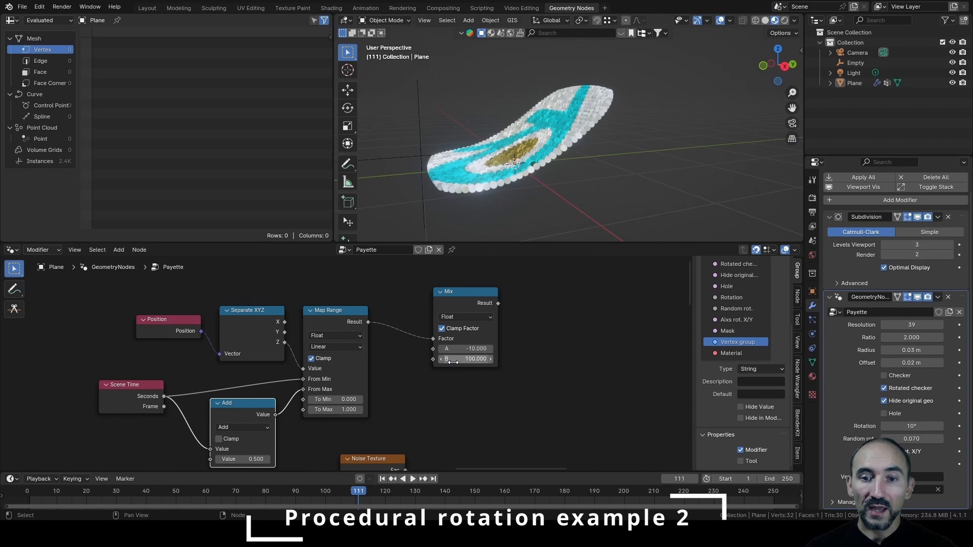
scroll(419, 406, down, 4)
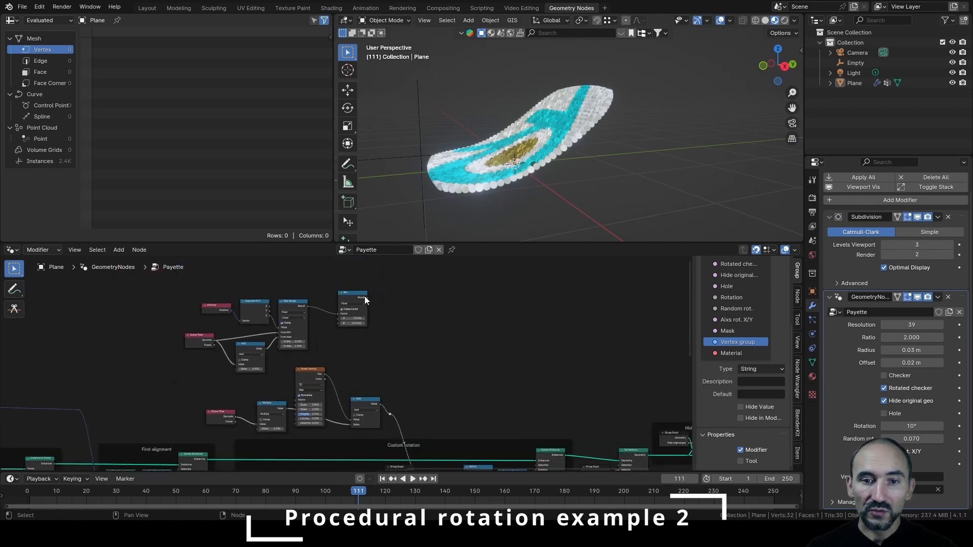
drag(365, 298, 389, 418)
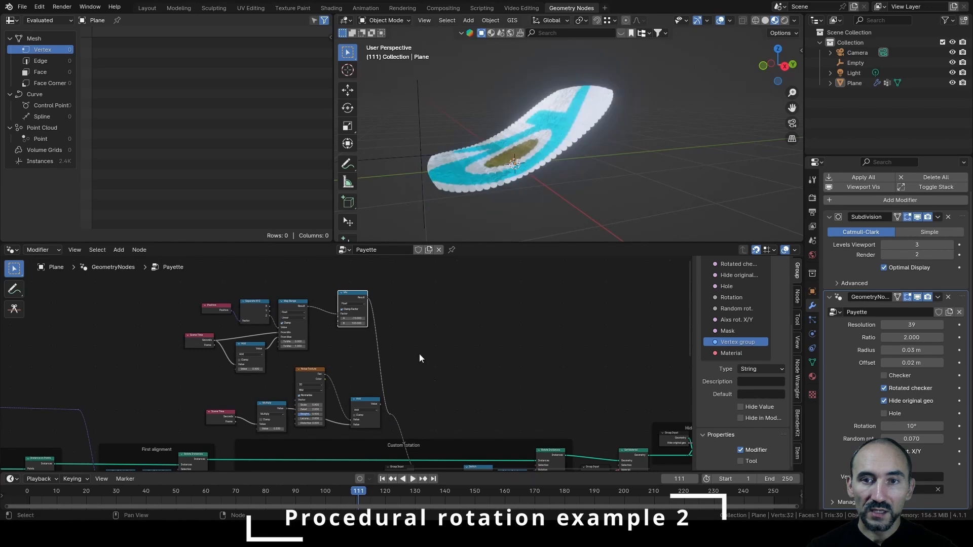
Inspect the rotated discs on the curved plane and set the Mix node's B value to -7.230.
scroll(400, 344, up, 3)
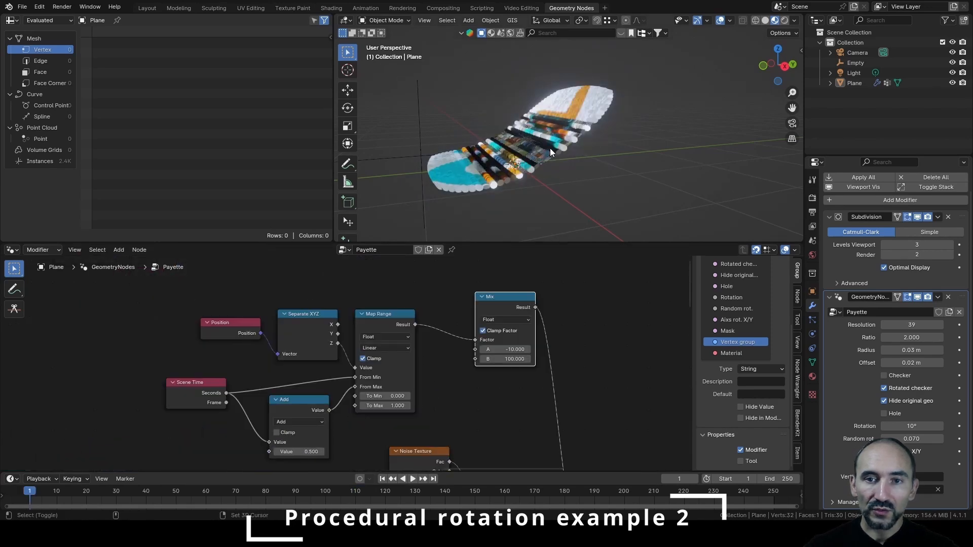
scroll(537, 133, up, 3)
middle_drag(536, 133, 376, 169)
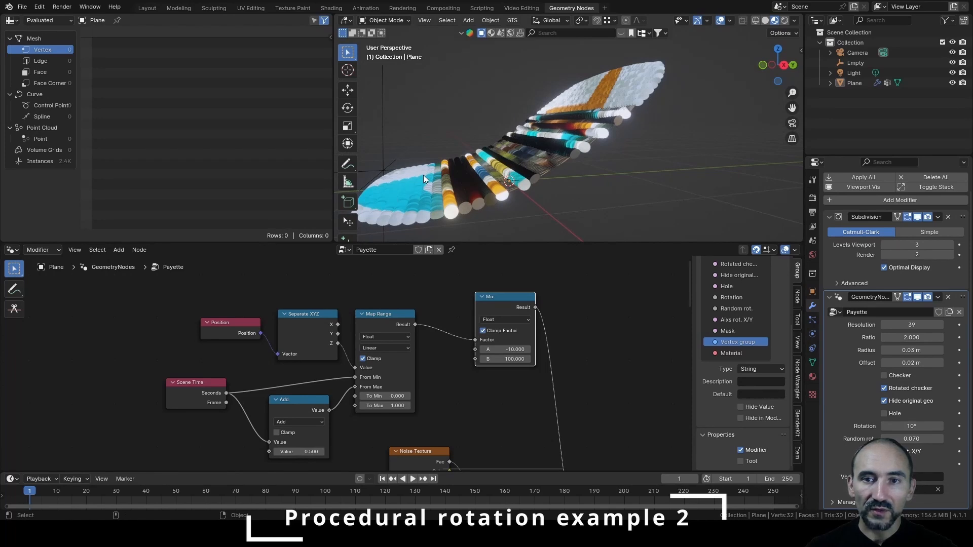
middle_drag(431, 175, 634, 151)
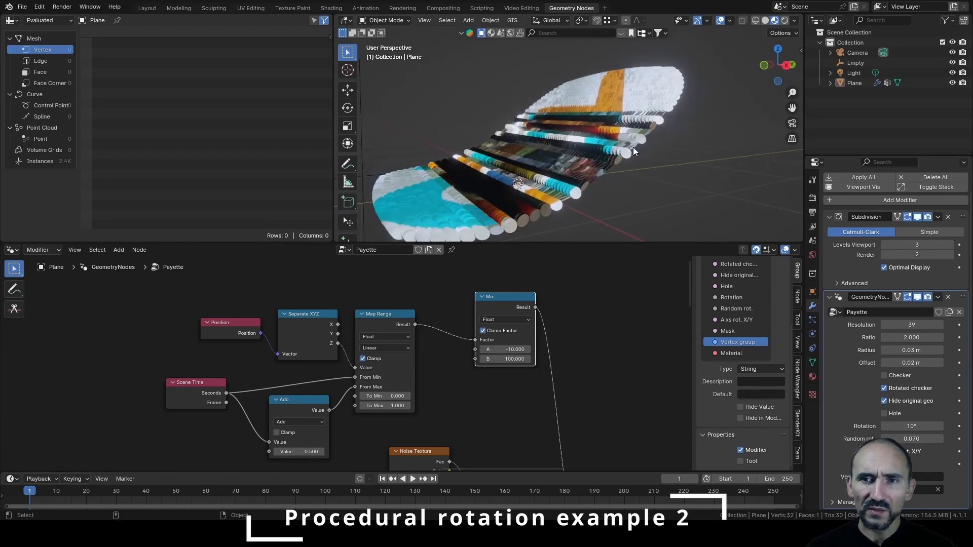
double_click(509, 359)
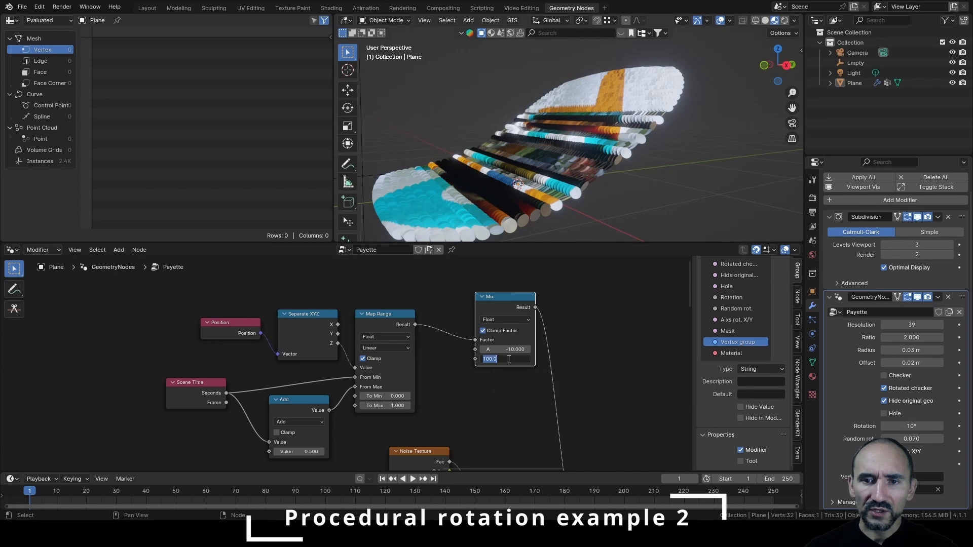
text(10)
key(Return)
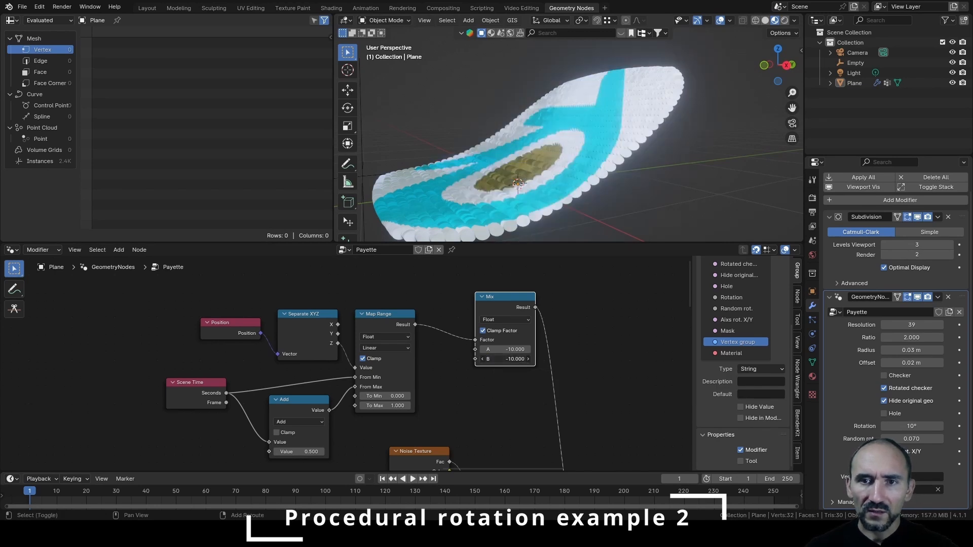
drag(507, 359, 549, 359)
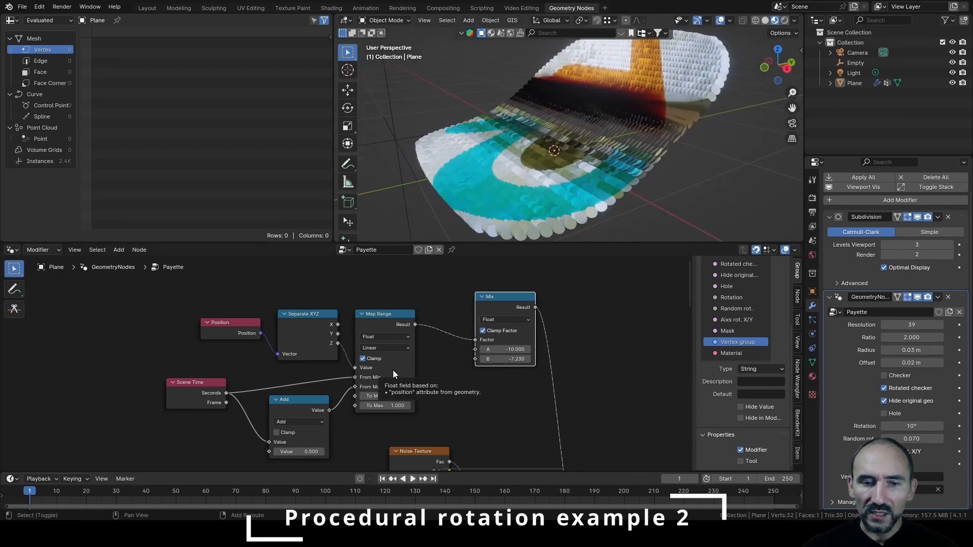
Play the animation to check the disc rotation along the plane's height, and return to frame 1.
key(space)
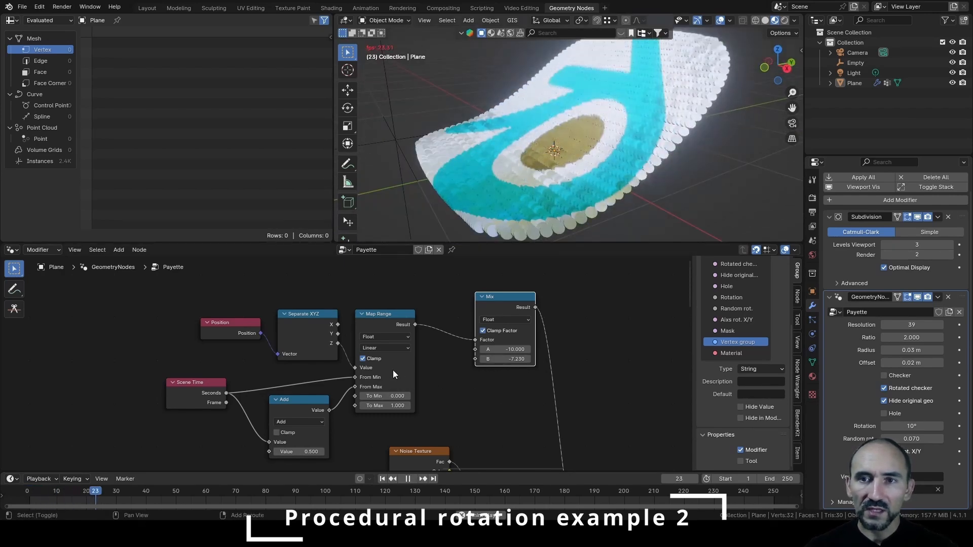
key(shift+Left)
key(space)
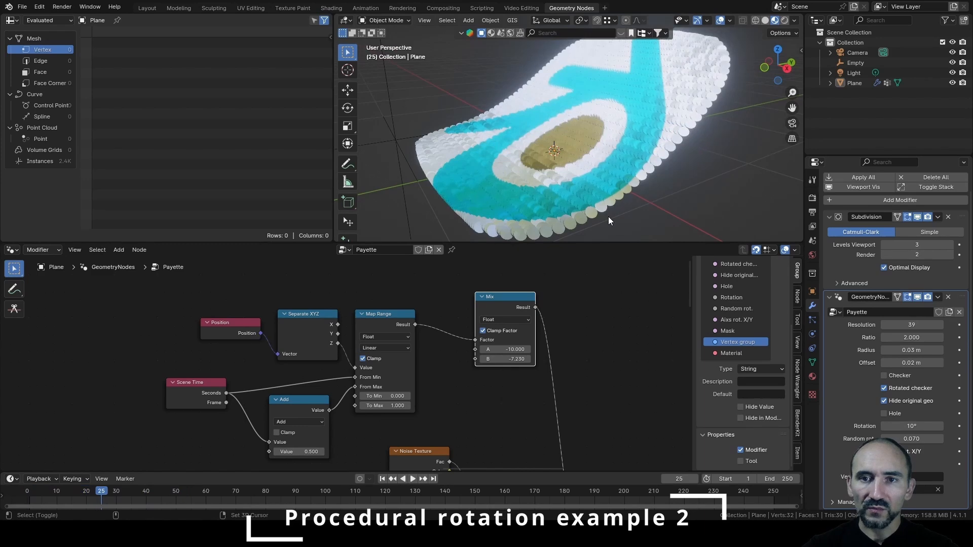
key(shift+Left)
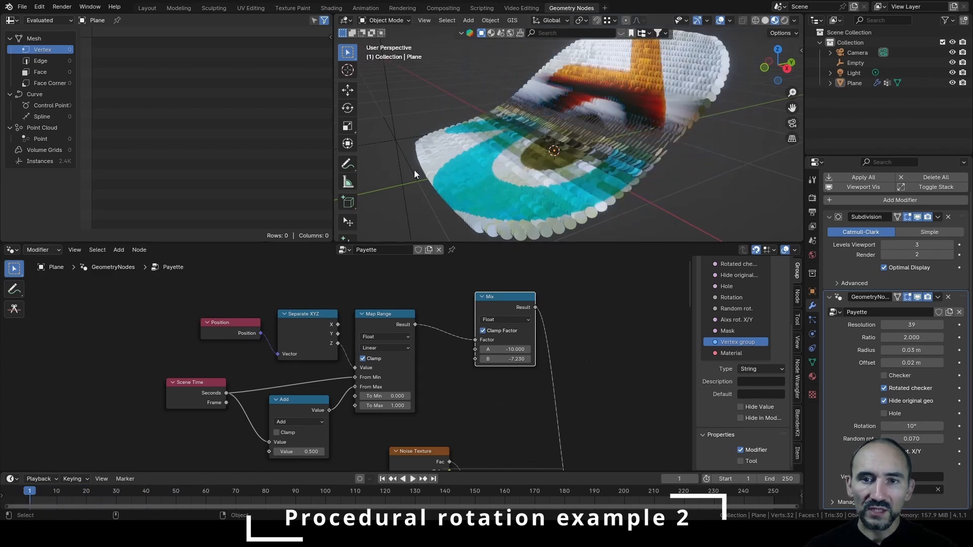
middle_drag(415, 169, 539, 142)
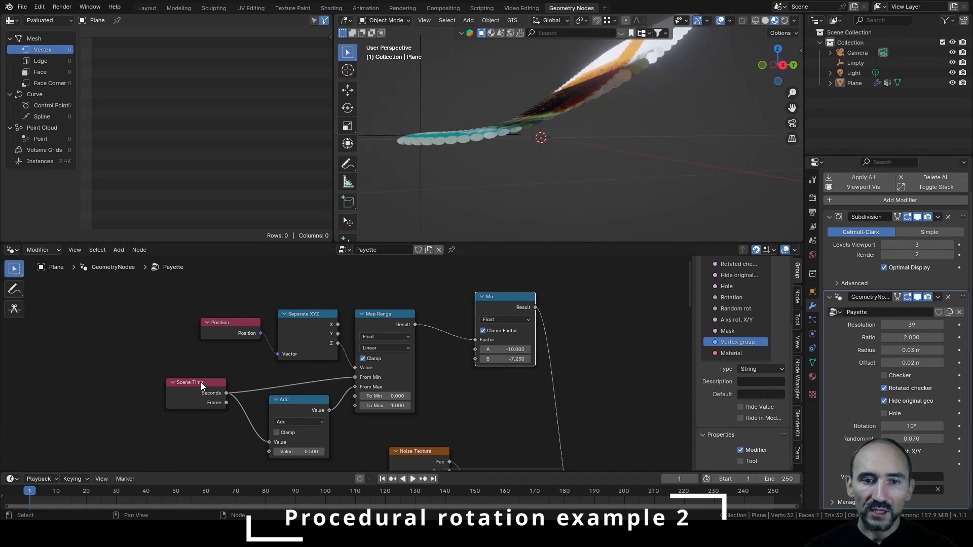
Insert a Subtract node after Scene Time's Seconds and connect its output to both the Map Range's From Min and the Add node.
drag(201, 385, 115, 383)
drag(278, 399, 269, 399)
drag(125, 384, 106, 420)
text(subtra)
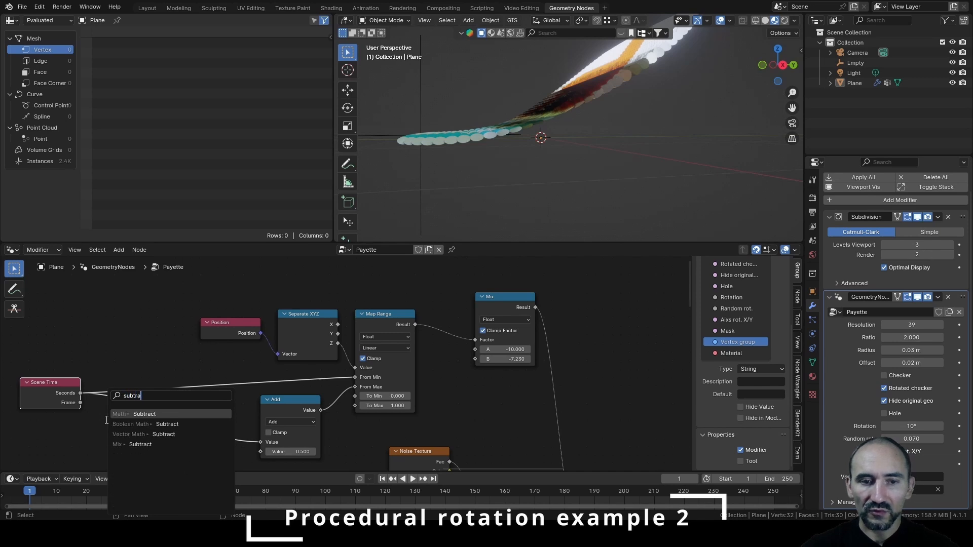
key(Return)
click(158, 384)
drag(192, 384, 354, 377)
drag(192, 385, 261, 443)
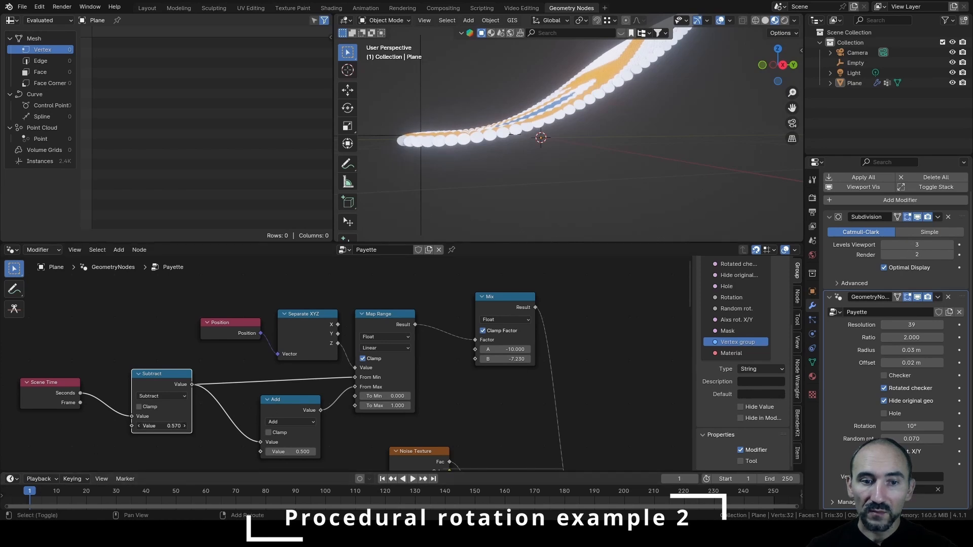
Set the Subtract node's value to -0.040 and rotate the plane's mesh about the global X axis in Edit Mode.
drag(167, 426, 137, 426)
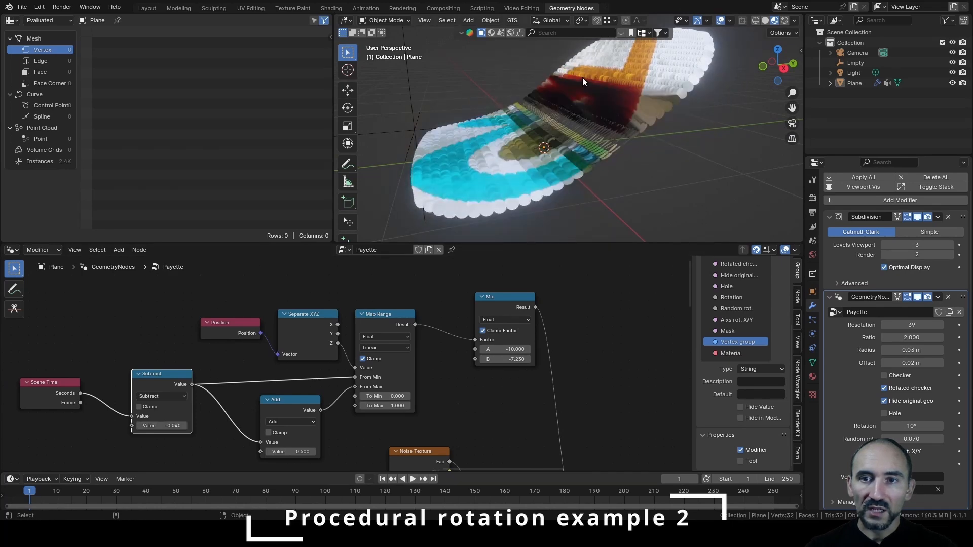
click(583, 81)
key(Tab)
scroll(589, 94, down, 4)
middle_drag(646, 165, 627, 149)
key(r)
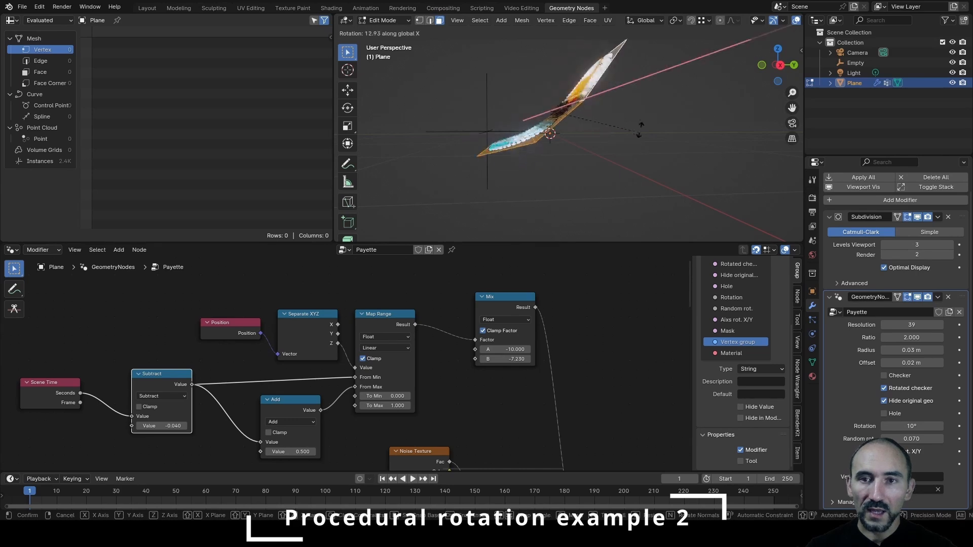
click(639, 64)
key(Tab)
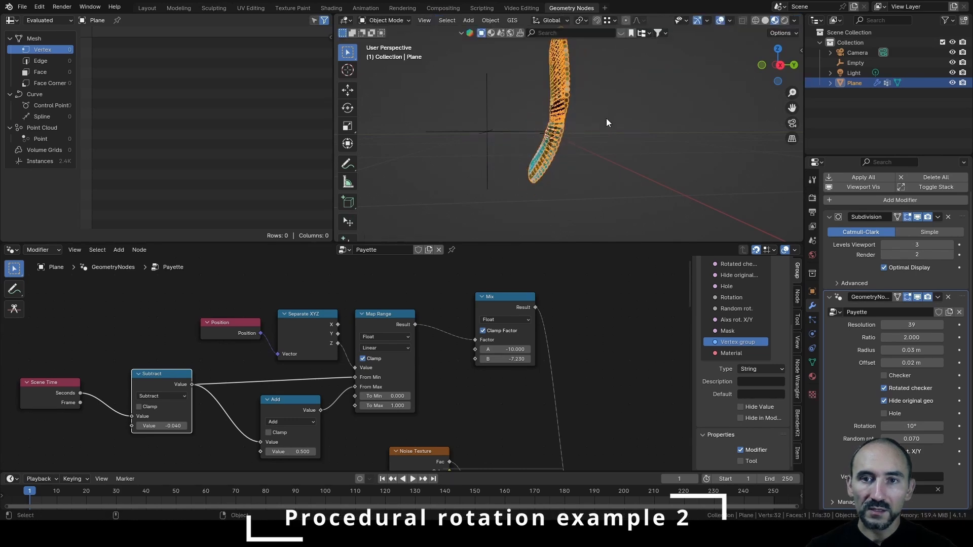
middle_drag(607, 117, 664, 98)
click(677, 97)
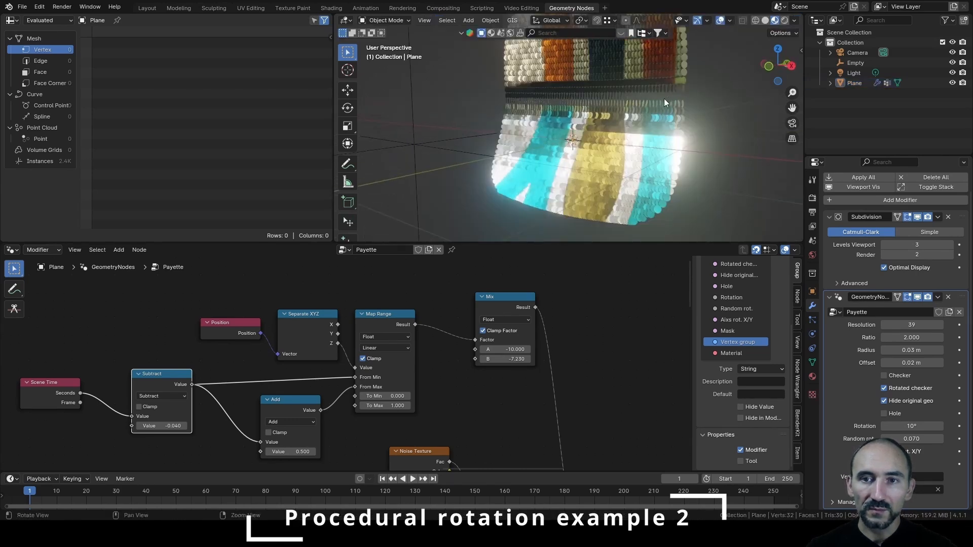
Set the Subtract node's value to 0.630 and play the animation to check the moving disc rotation, stopping at frame 30.
mouse_move(161, 426)
mouse_down()
mouse_move(187, 426)
mouse_move(158, 425)
mouse_up()
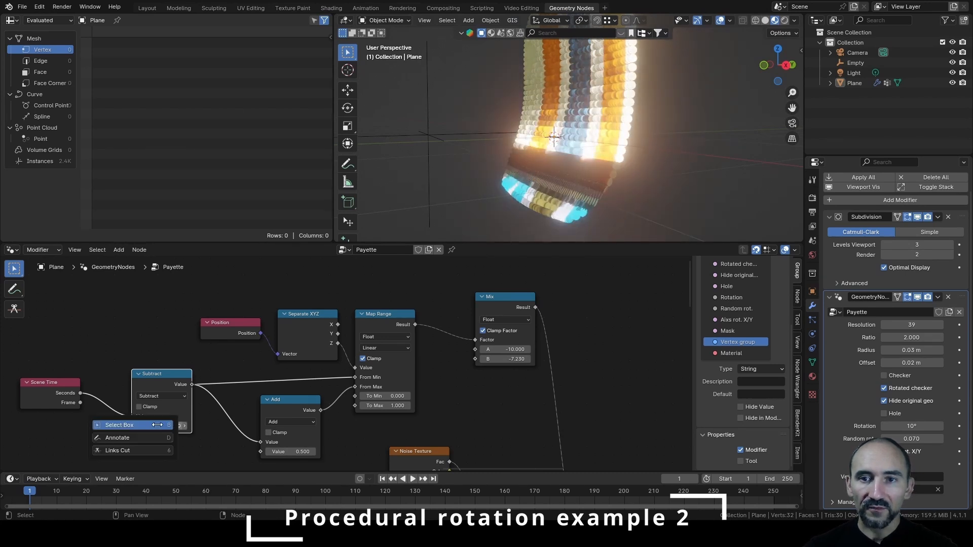
key(space)
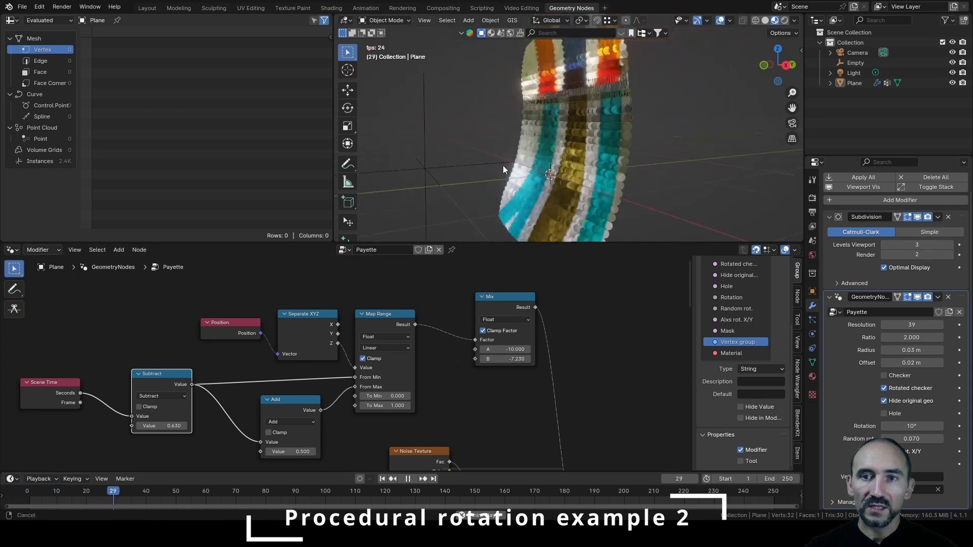
middle_drag(503, 166, 516, 176)
alt+drag(516, 176, 544, 179)
key(shift+Left)
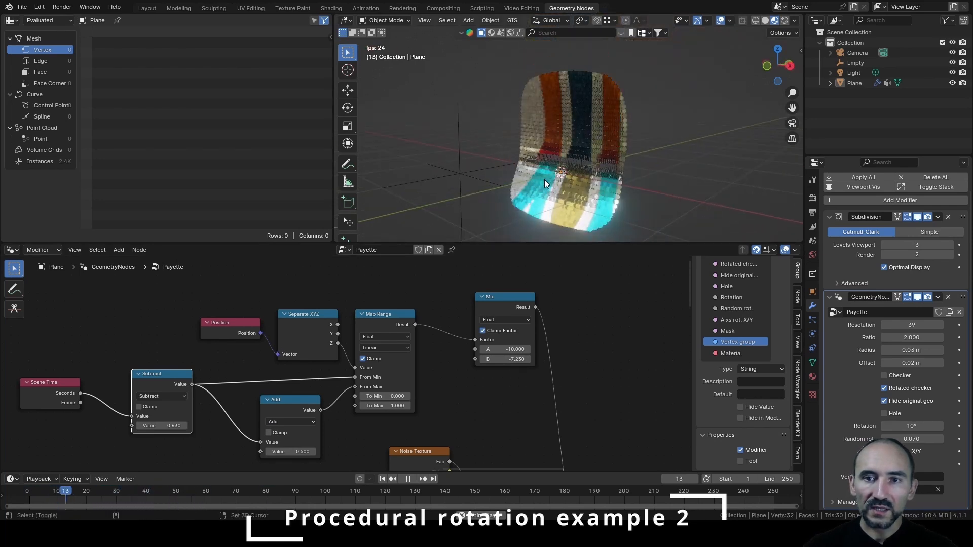
key(space)
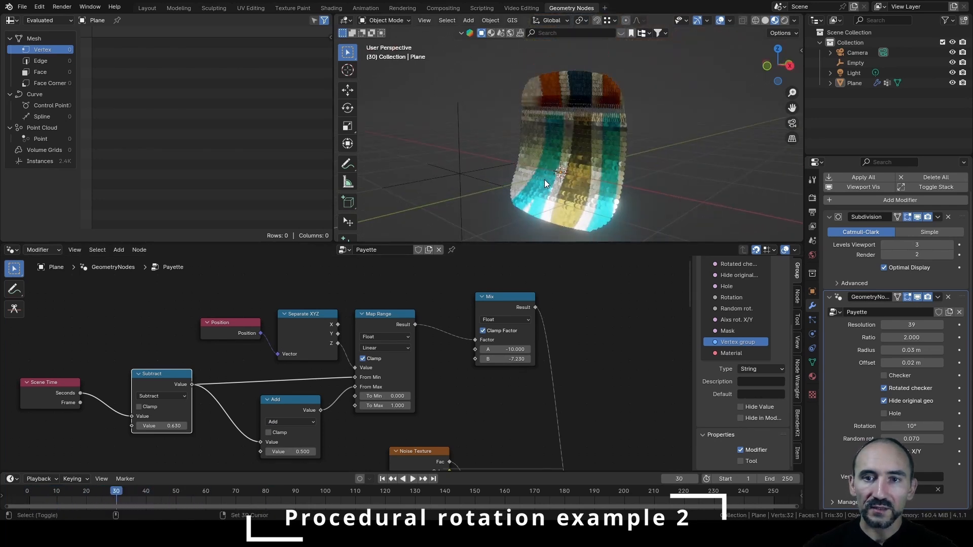
click(460, 171)
key(r)
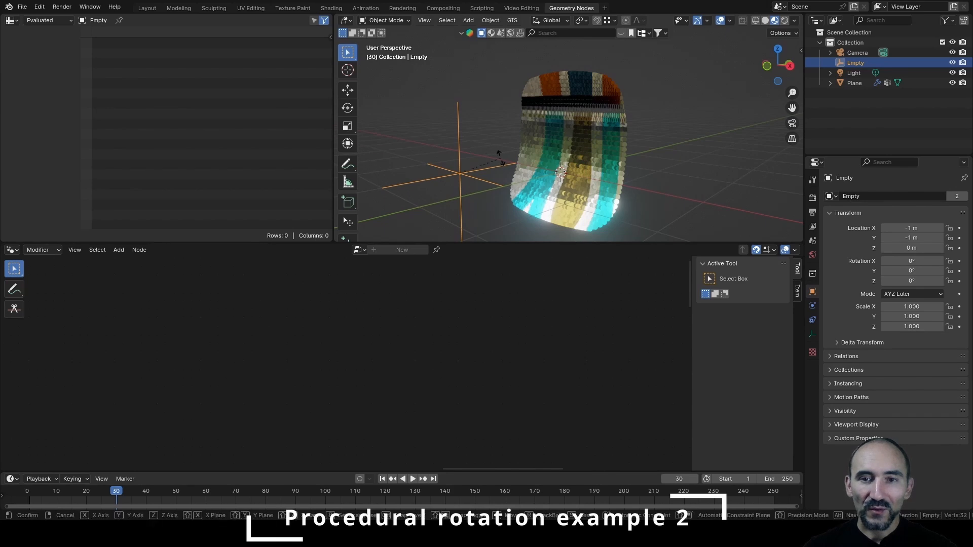
key(x)
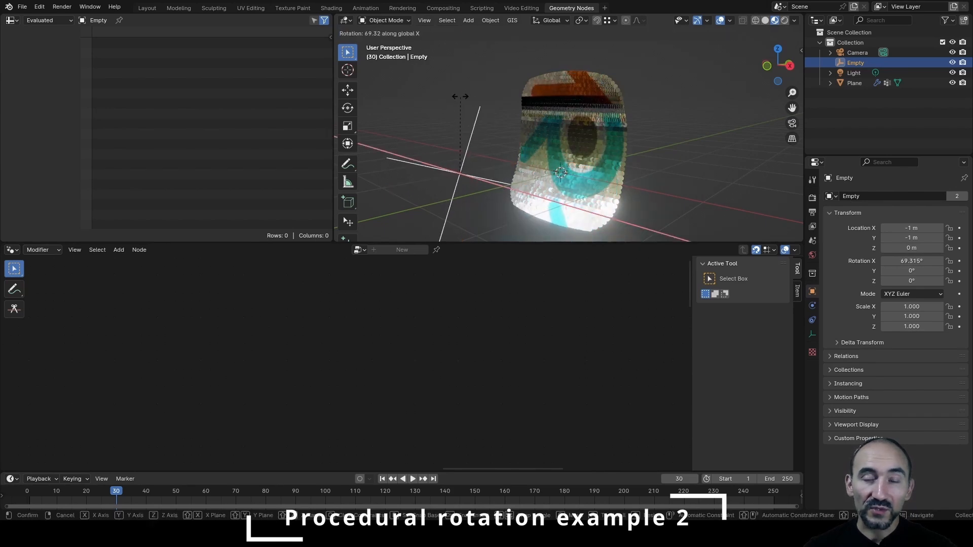
right_click(458, 95)
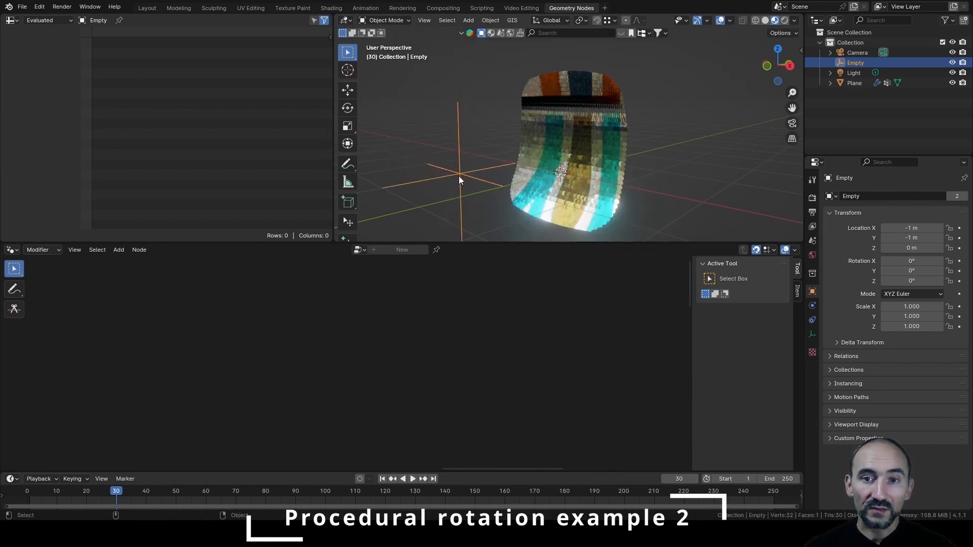
Display the objects' transform values in the viewport and rotate the Empty about the global X axis to 67.962°.
click(558, 145)
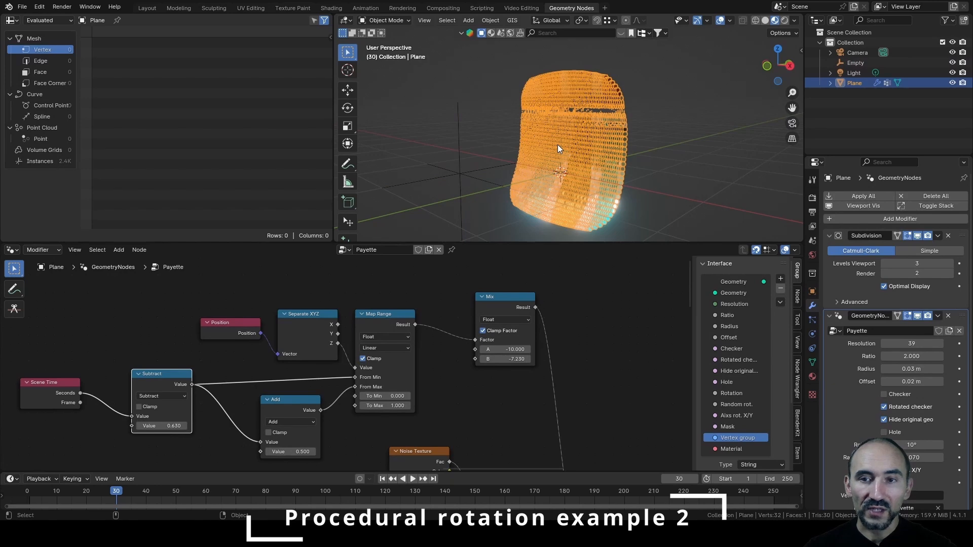
key(n)
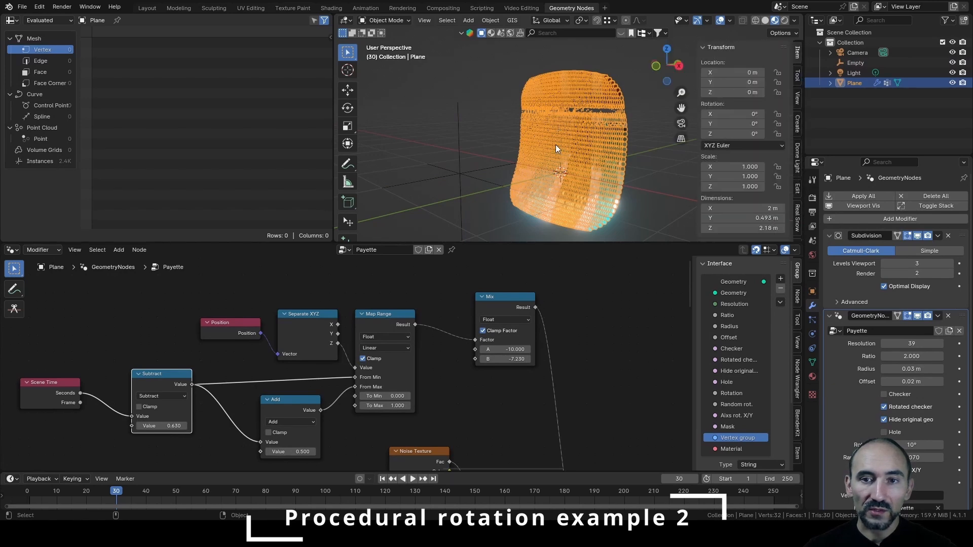
click(537, 146)
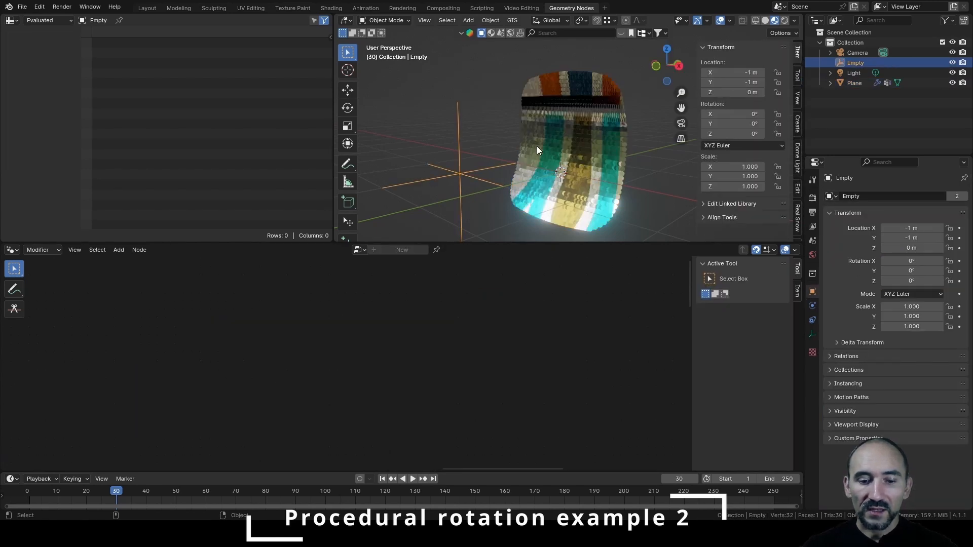
key(r)
key(x)
click(555, 129)
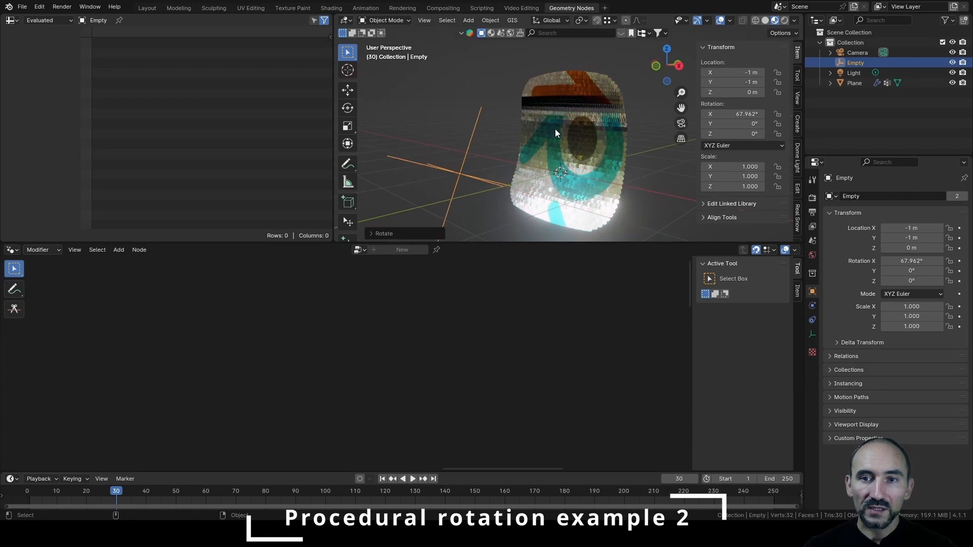
Parent the Empty to the plane.
click(555, 132)
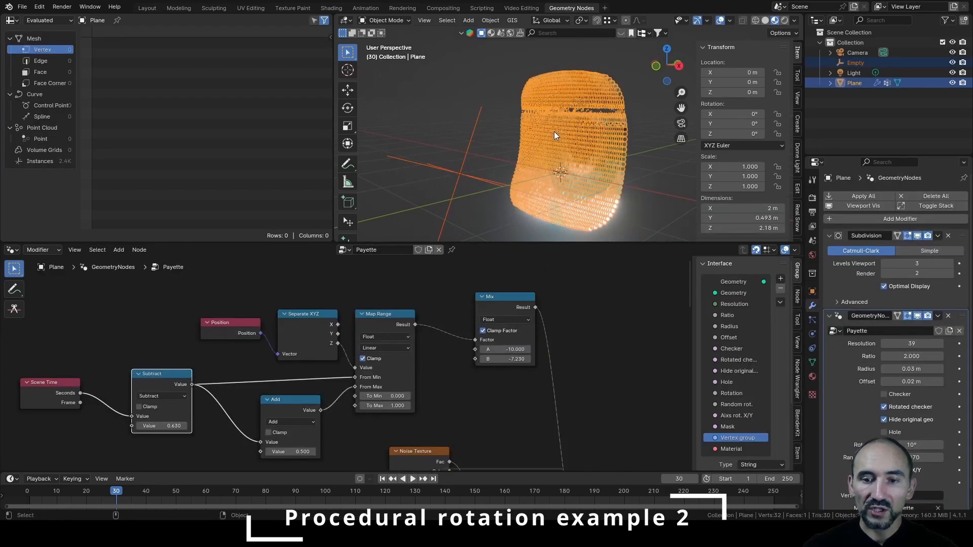
key(ctrl+p)
click(555, 131)
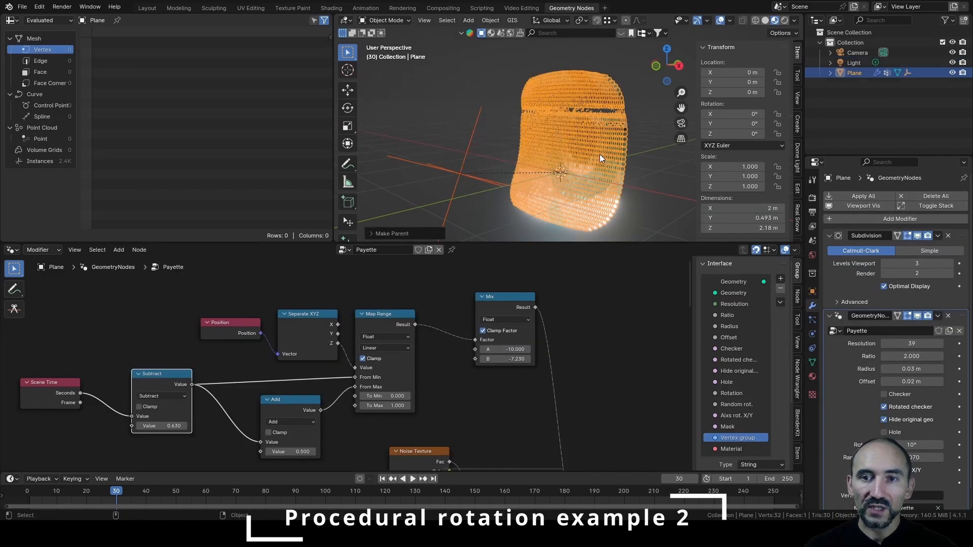
Rotate the plane together with its parented Empty about the global X axis to -50.927°.
key(r)
key(x)
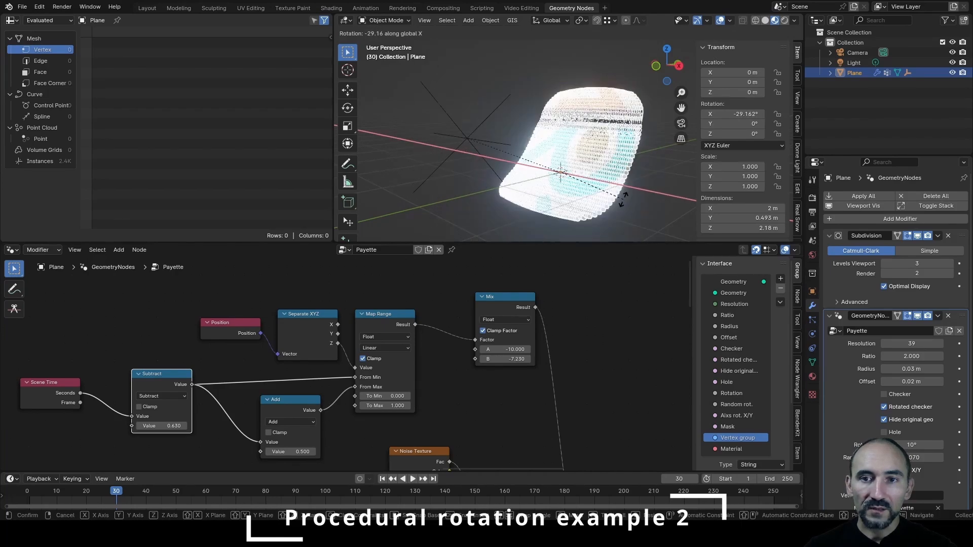
click(623, 194)
scroll(622, 188, up, 6)
key(r)
key(x)
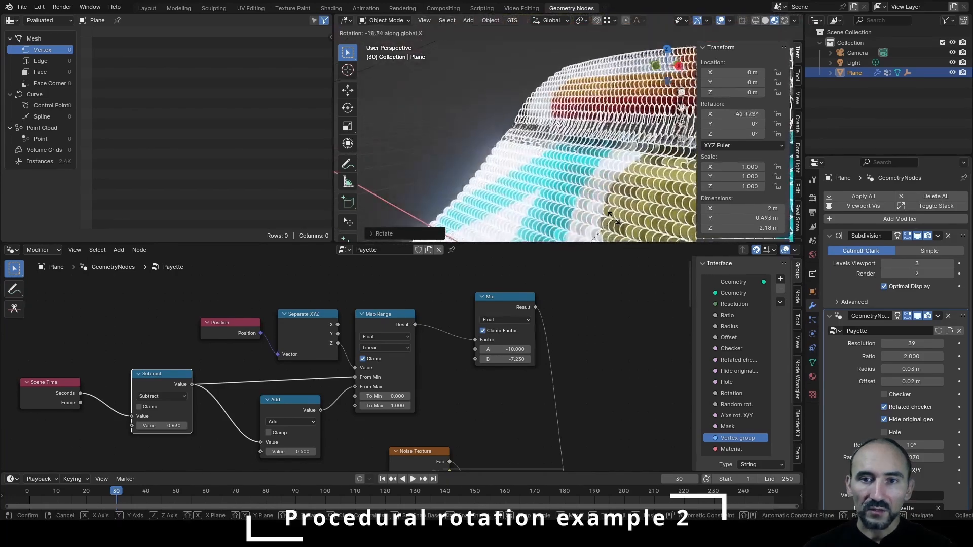
click(621, 235)
scroll(583, 177, down, 5)
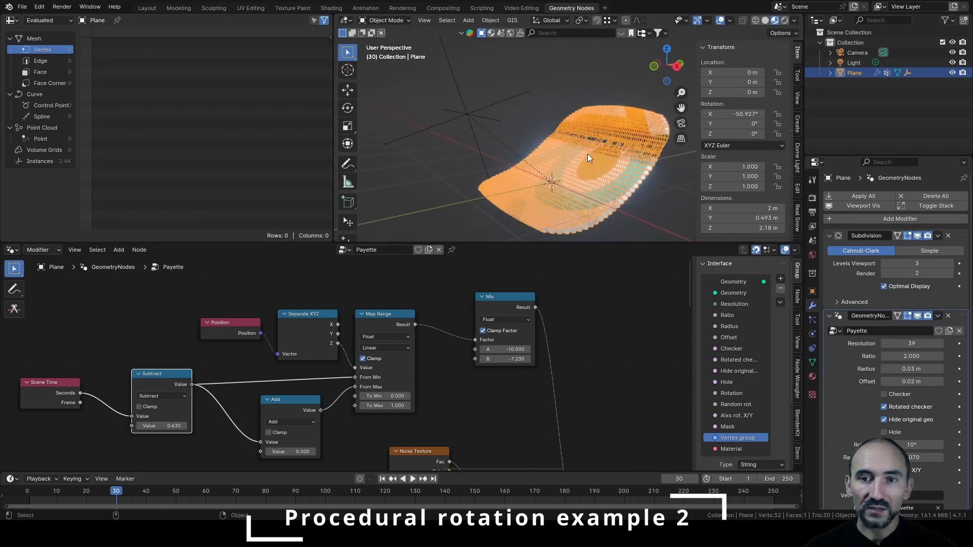
Set the Subtract node's value to 0.020 and the Add node's value to 0.590.
drag(161, 426, 187, 427)
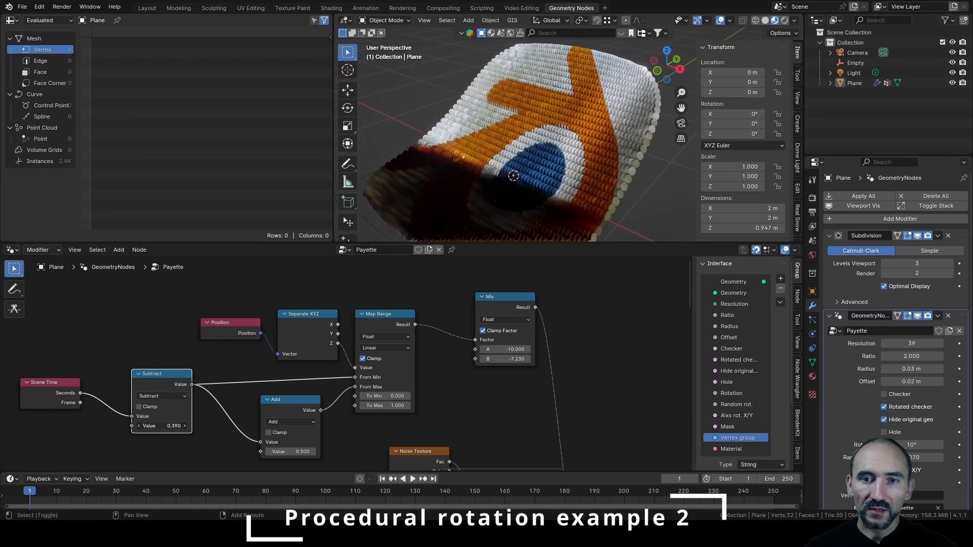
mouse_move(162, 426)
mouse_down()
mouse_move(140, 427)
mouse_move(171, 425)
mouse_up()
mouse_move(299, 452)
mouse_down()
mouse_move(282, 452)
mouse_move(306, 452)
mouse_up()
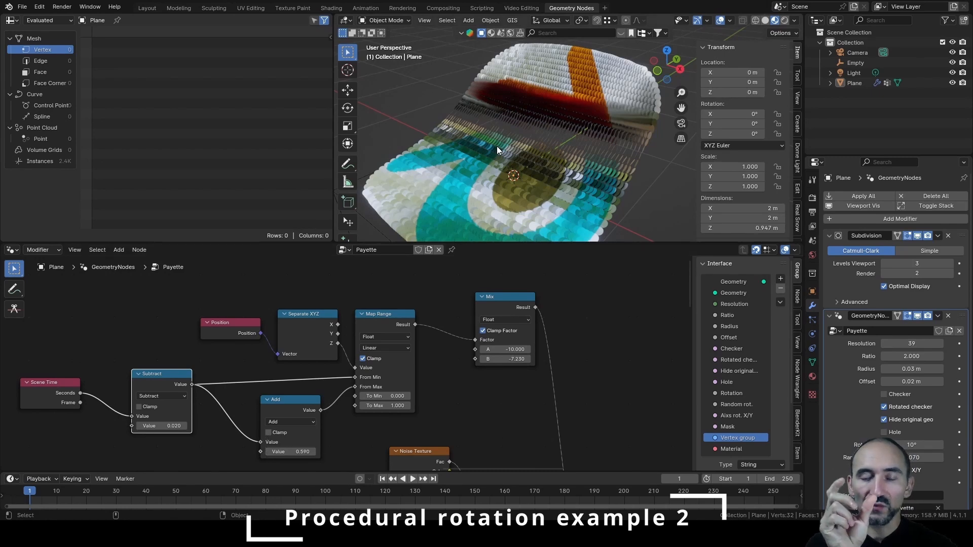
Connect the Group Input's Rotation output to the rotation reroute in the Custom rotation section, in place of the Mix setup.
scroll(448, 387, down, 3)
middle_drag(498, 384, 363, 308)
scroll(424, 343, down, 3)
middle_drag(440, 345, 386, 329)
scroll(353, 361, up, 8)
middle_drag(351, 361, 360, 260)
scroll(341, 333, up, 7)
drag(289, 364, 305, 366)
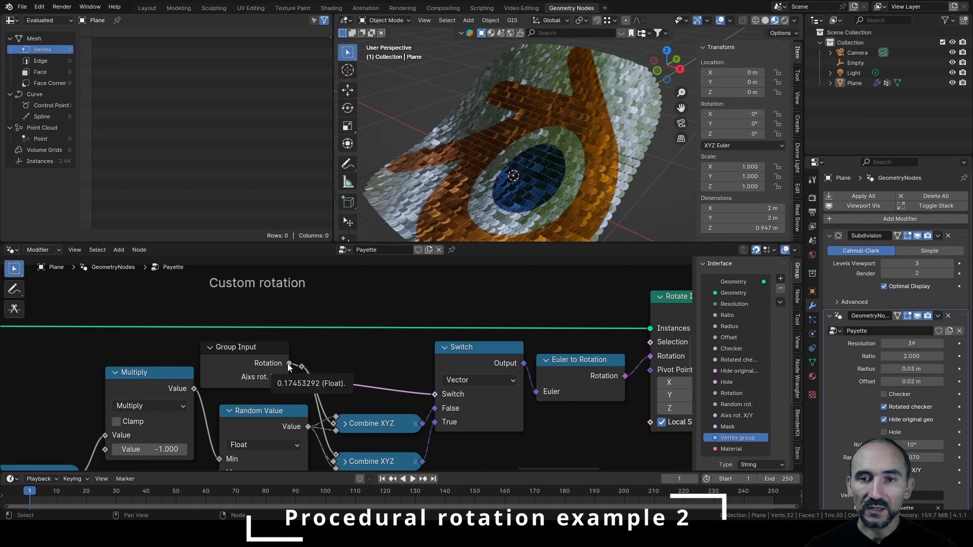
scroll(911, 367, down, 1)
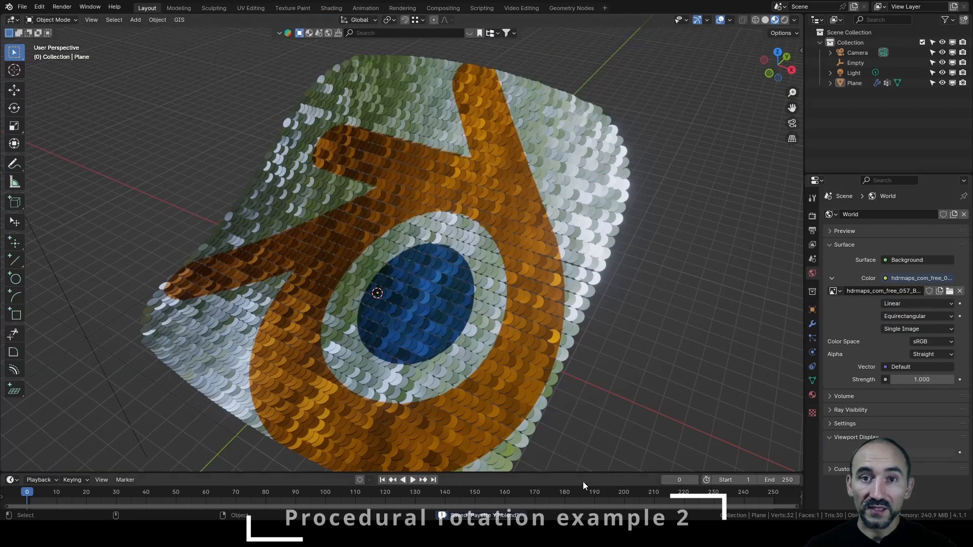